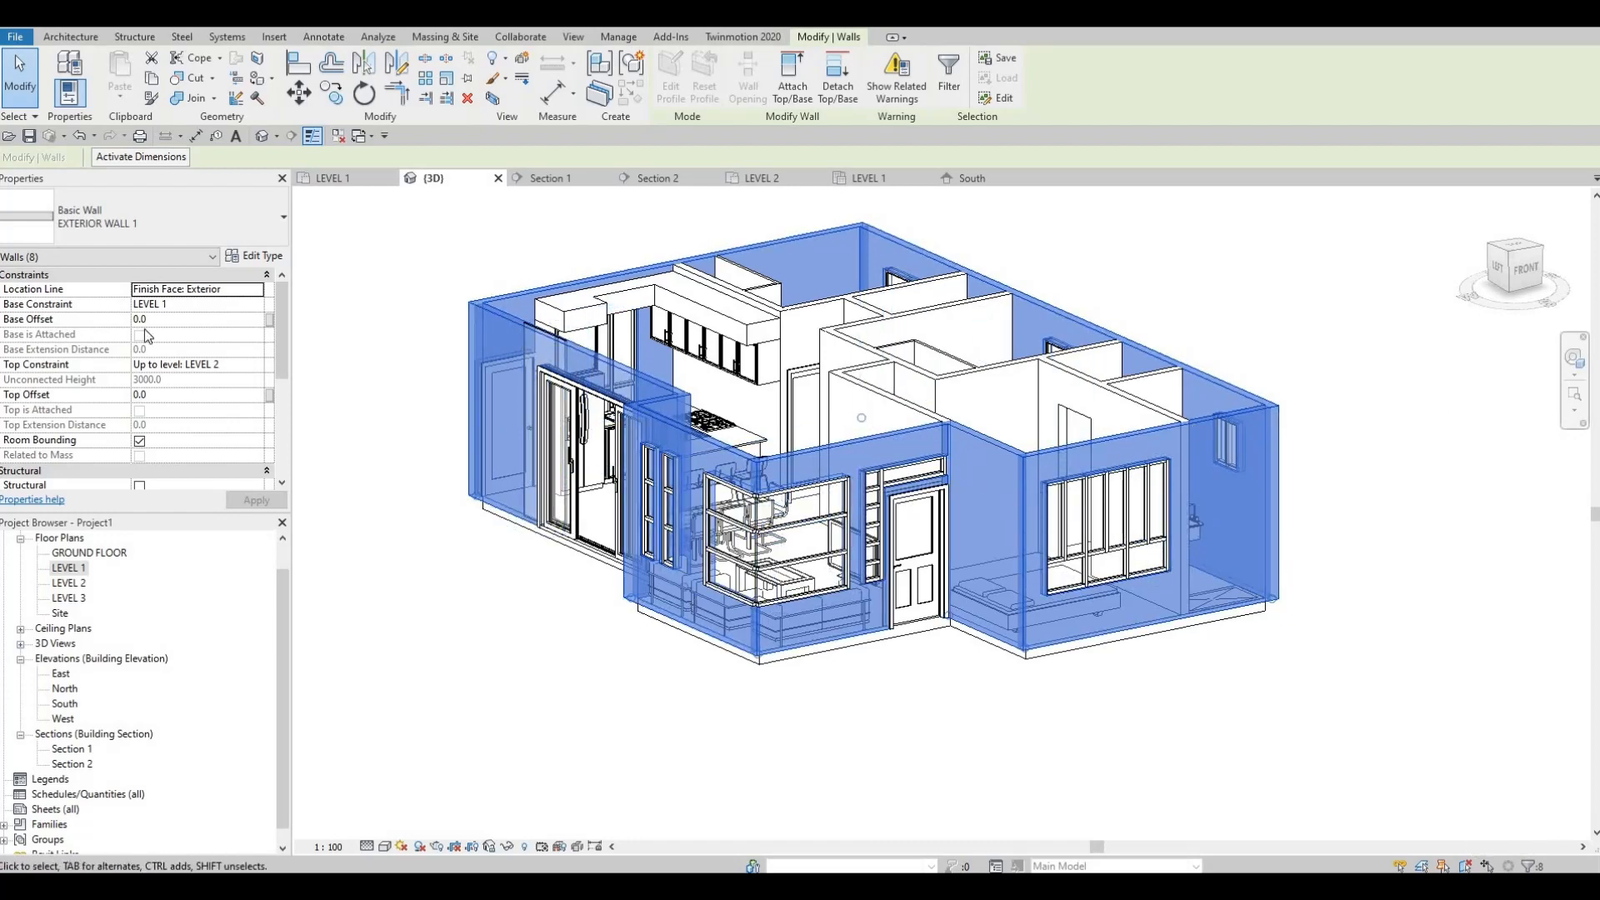
Step: Set the base constraint of the selected exterior walls to GROUND FLOOR and clear the selection
click(253, 306)
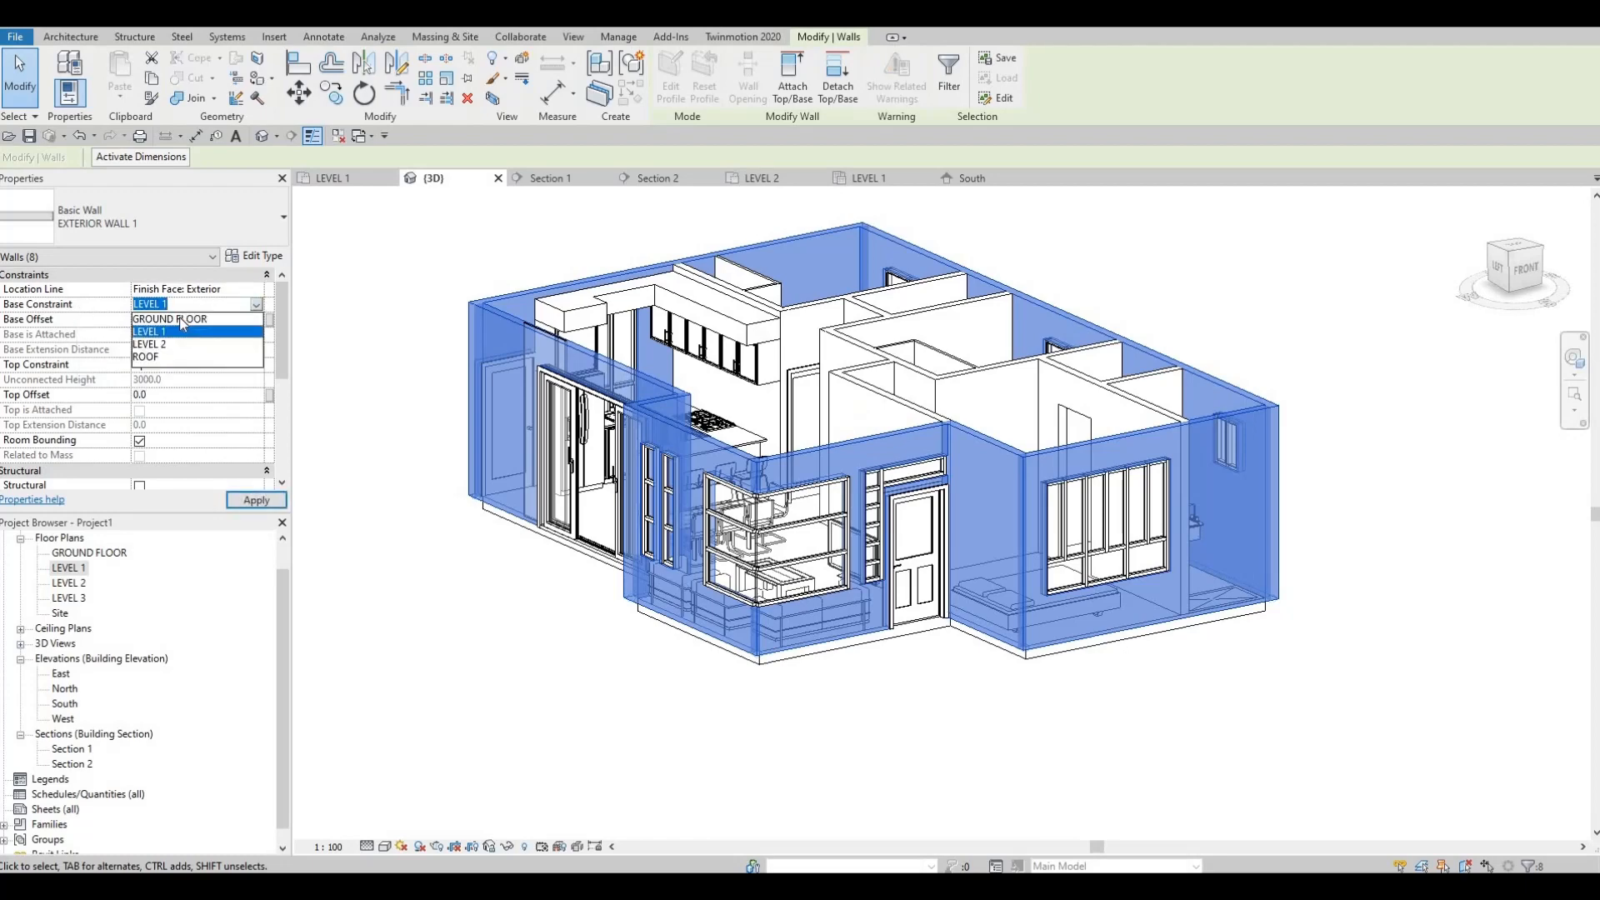
key(Up)
key(Return)
click(272, 498)
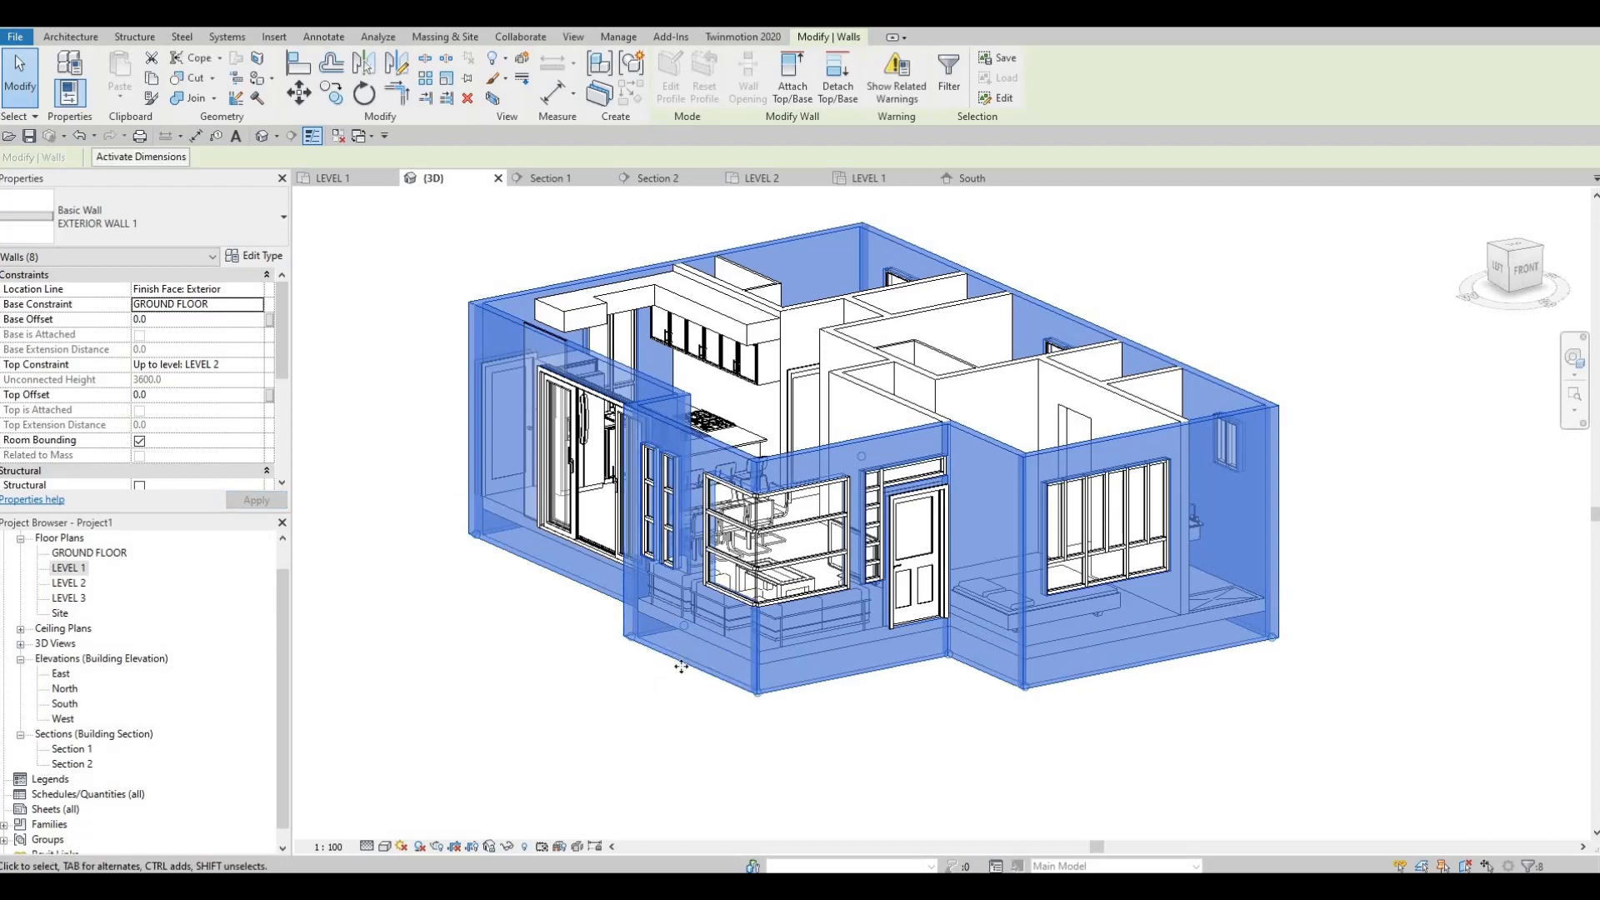
scroll(701, 721, down, 1)
scroll(730, 723, up, 1)
scroll(742, 718, down, 1)
scroll(780, 691, up, 1)
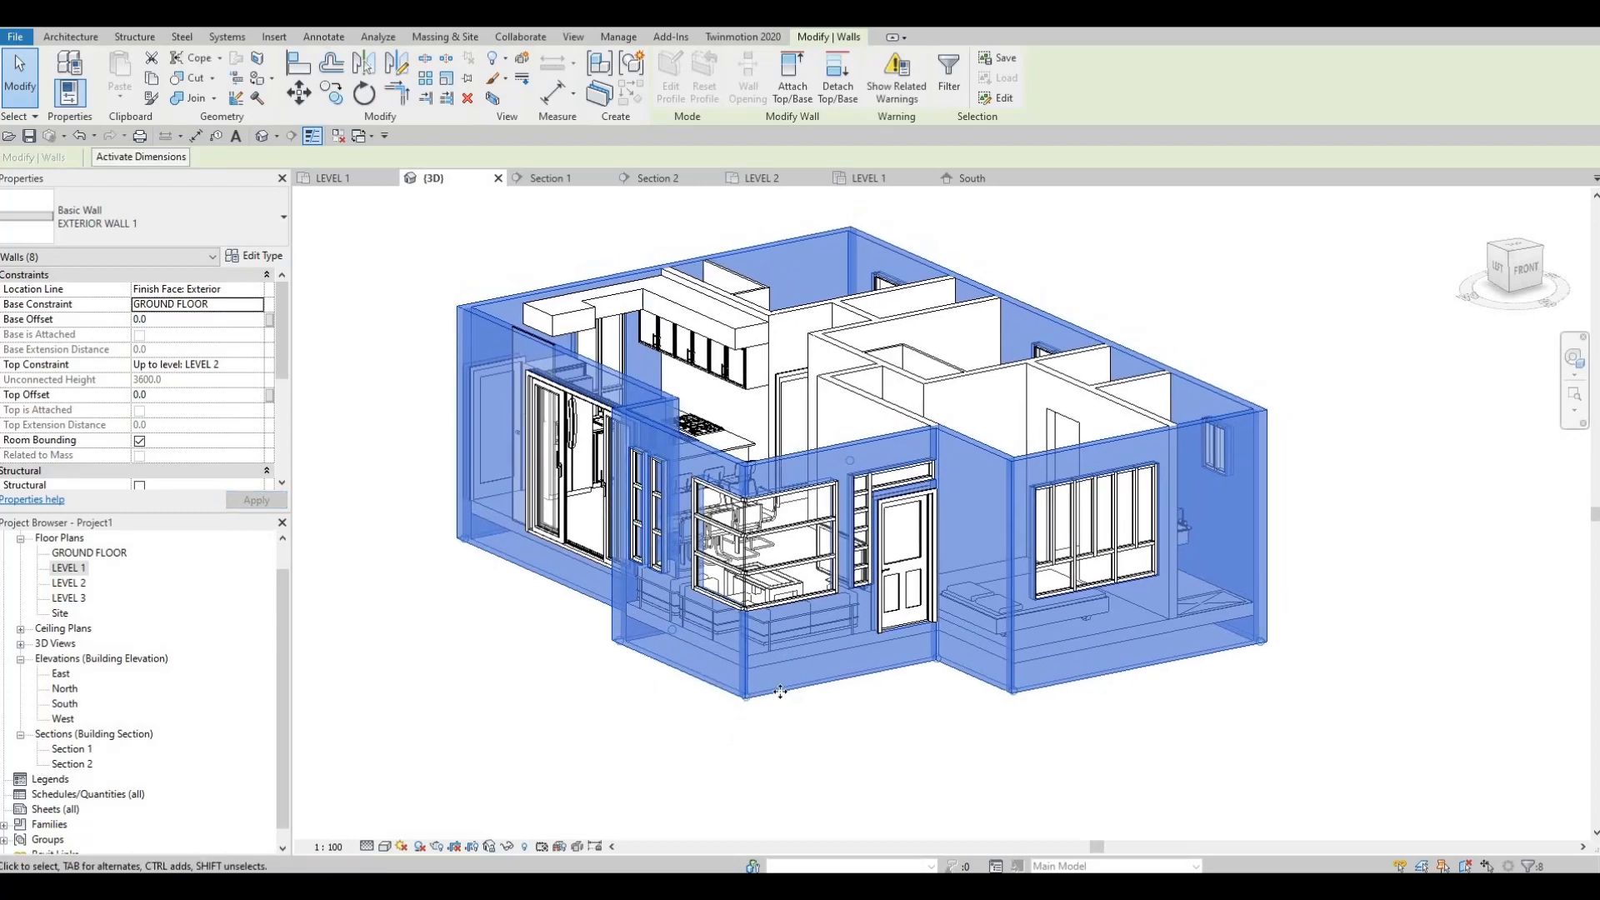
key(Escape)
key(Escape)
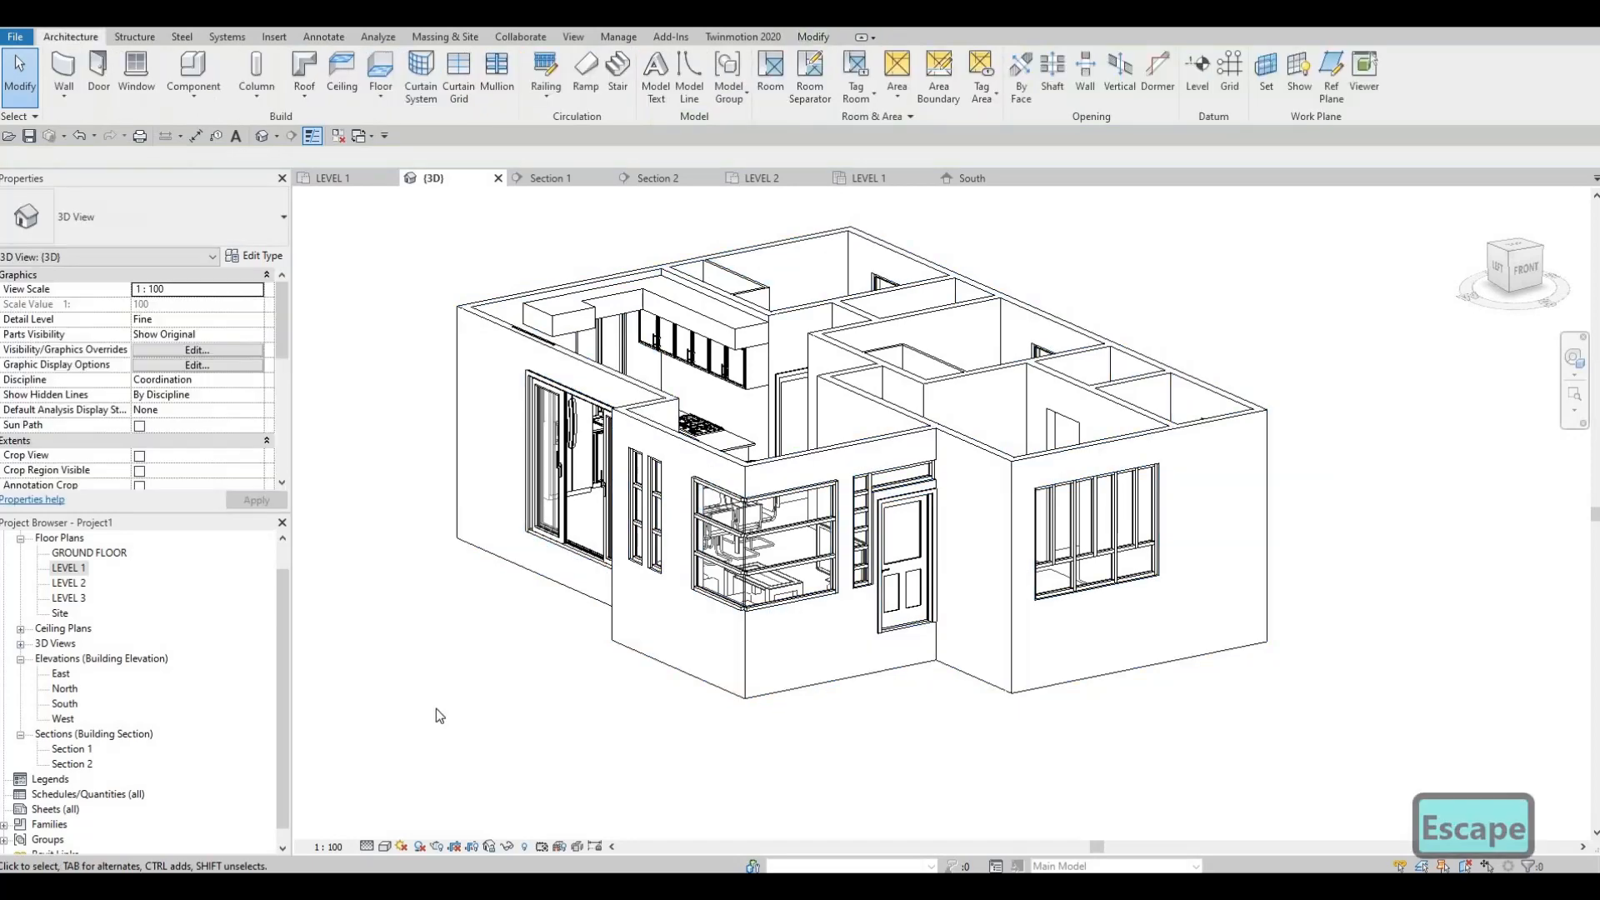
Step: In the LEVEL 1 plan, shorten the bedroom's front exterior wall so it ends at the interior wall beside the bathroom
double_click(69, 570)
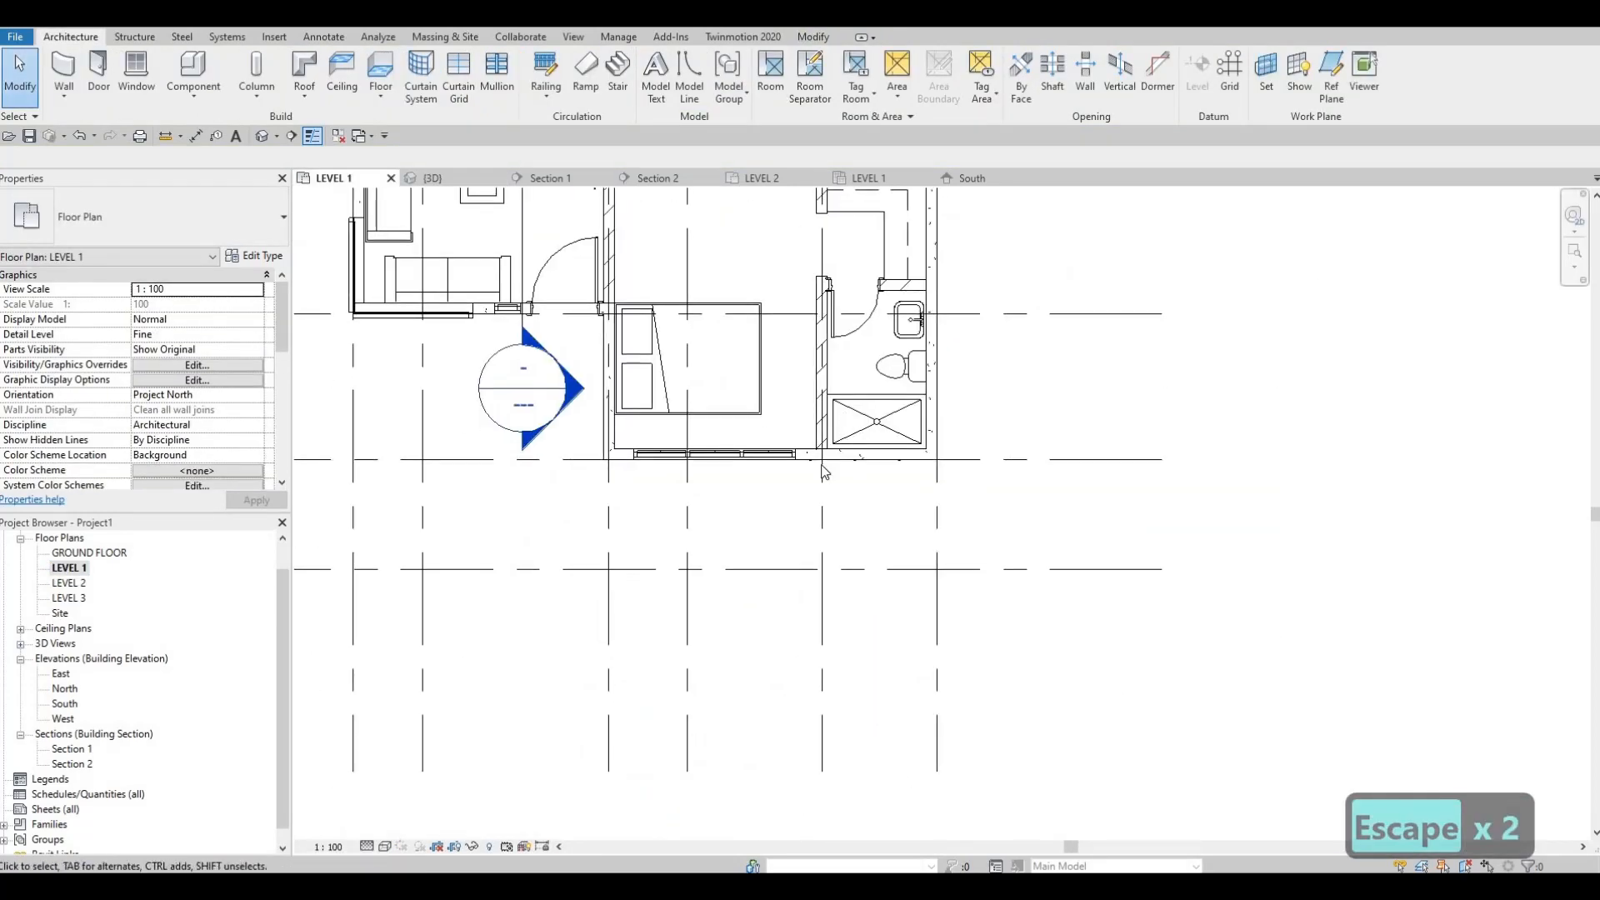
scroll(823, 472, up, 3)
click(795, 510)
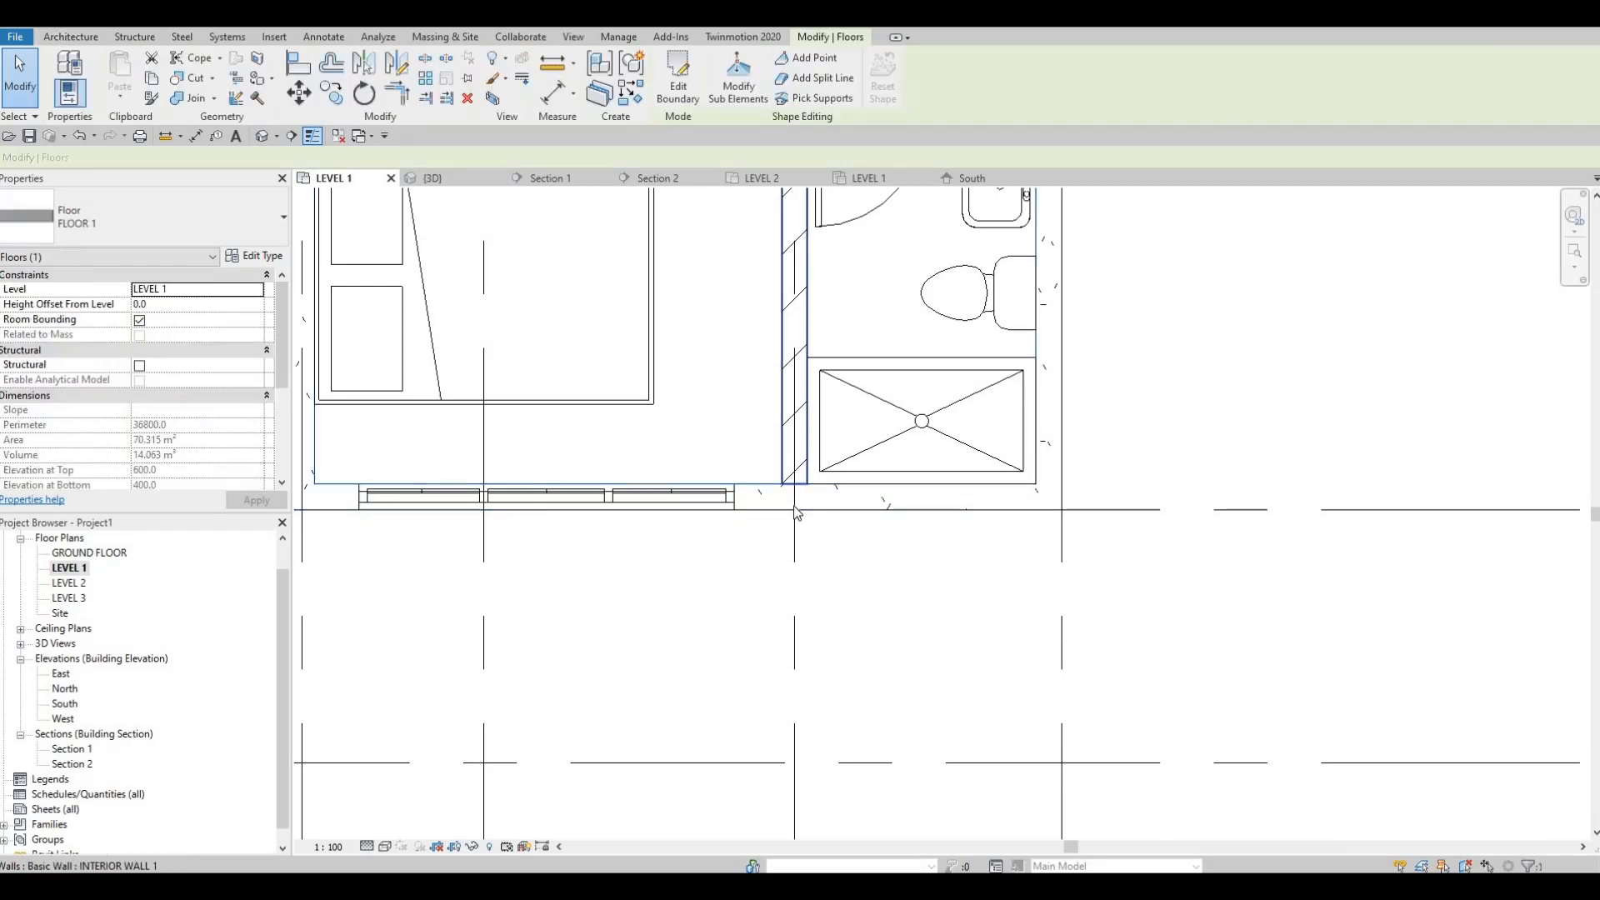
click(796, 509)
scroll(1078, 488, down, 2)
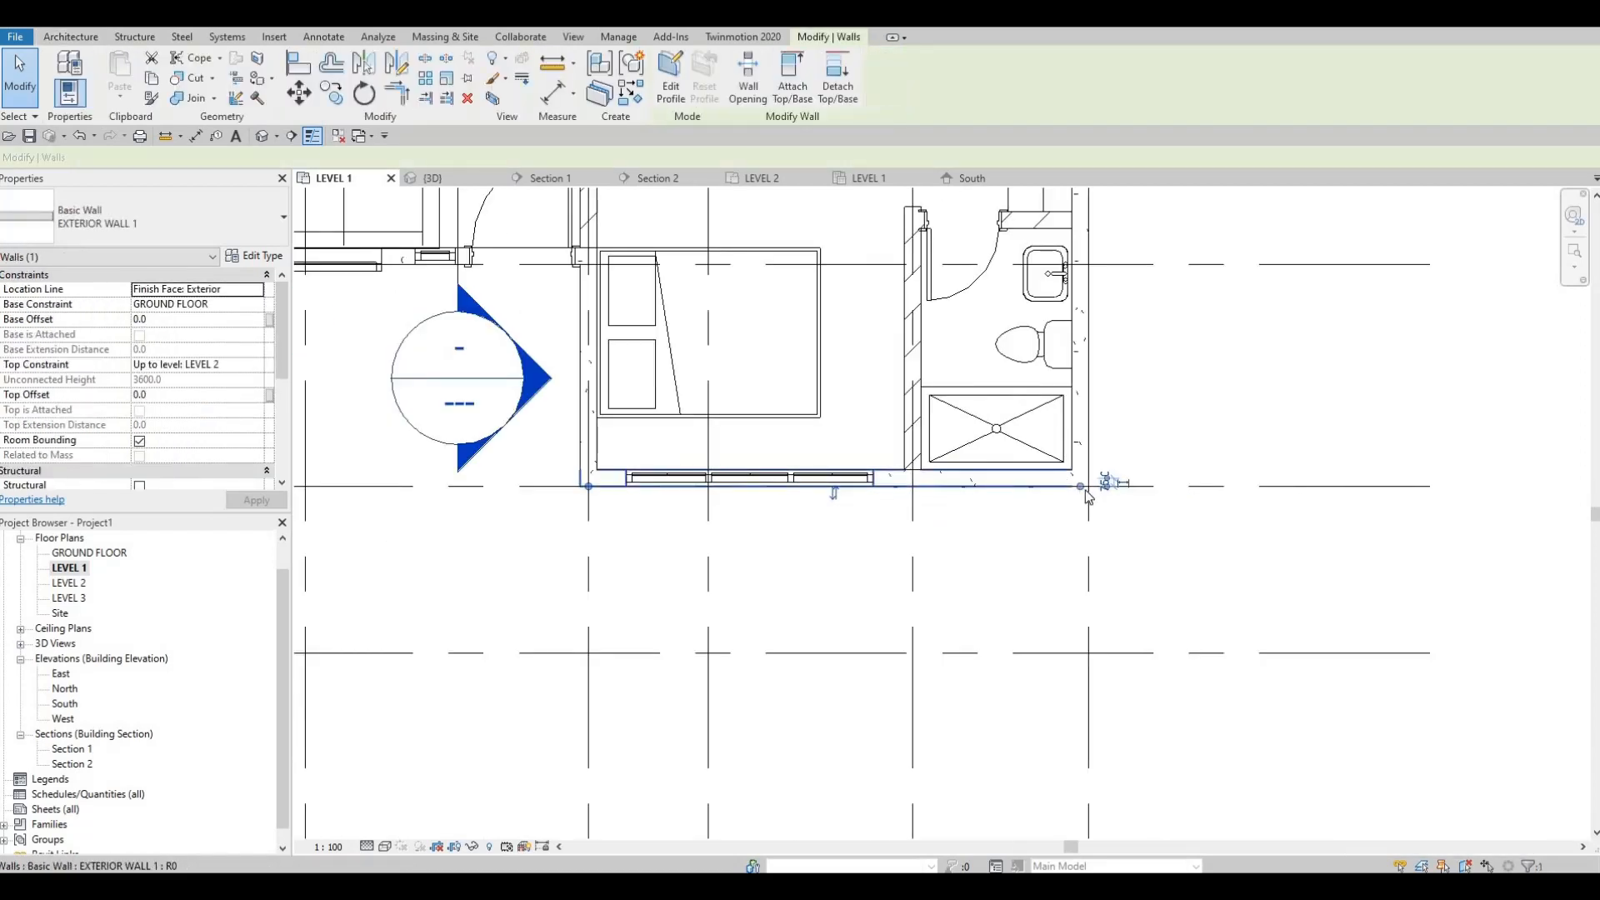
drag(1080, 486, 927, 497)
key(Escape)
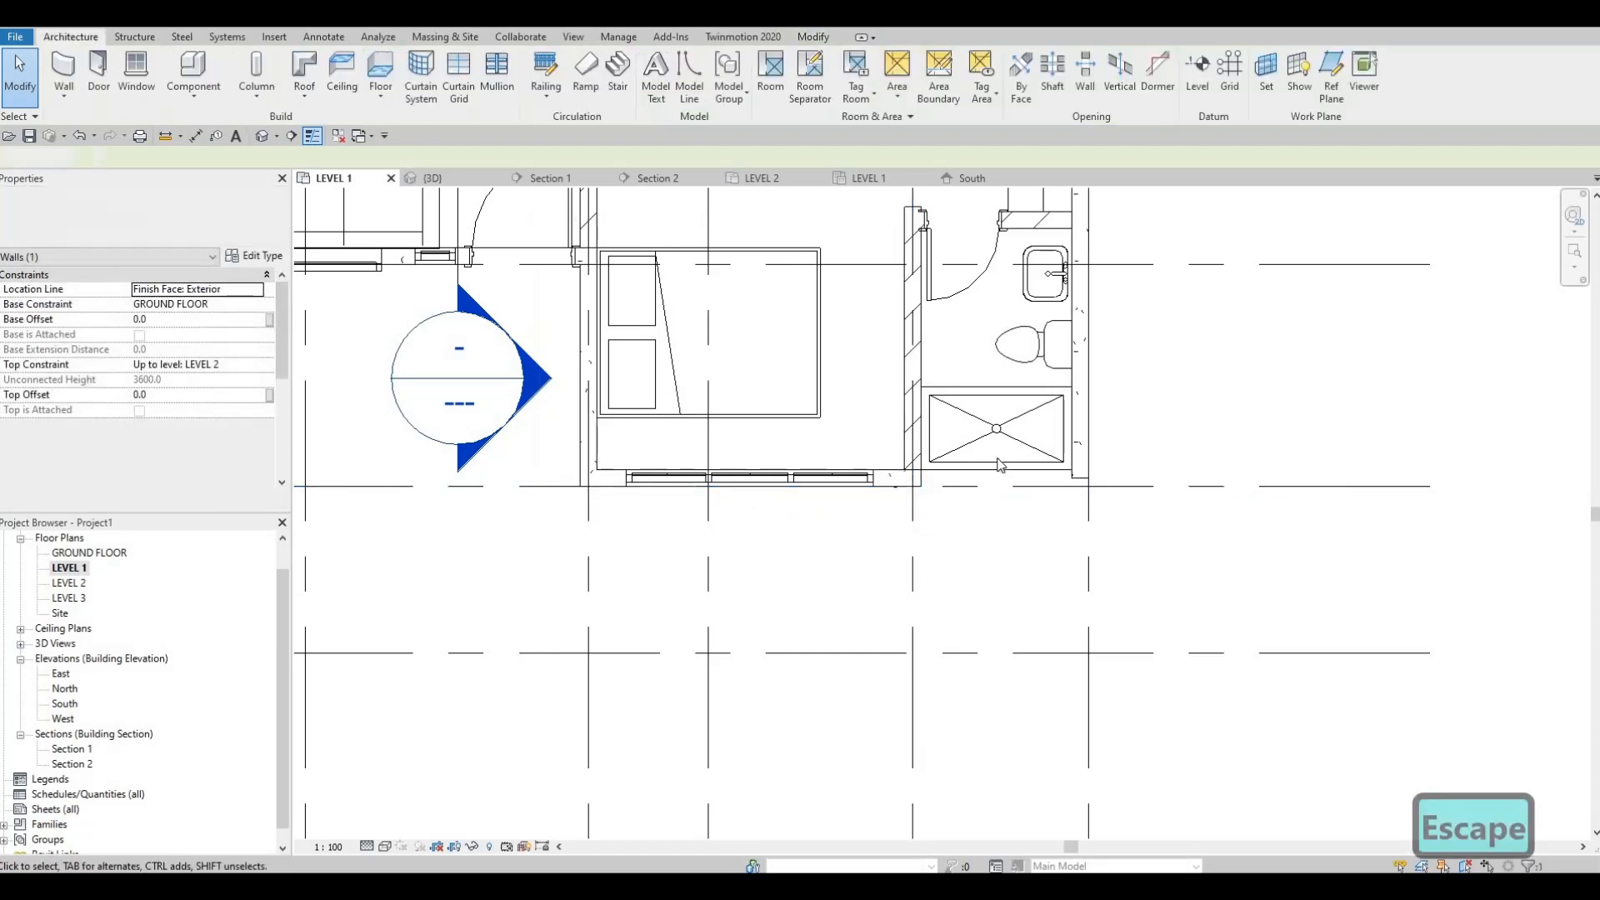
key(Escape)
middle_drag(1000, 465, 982, 536)
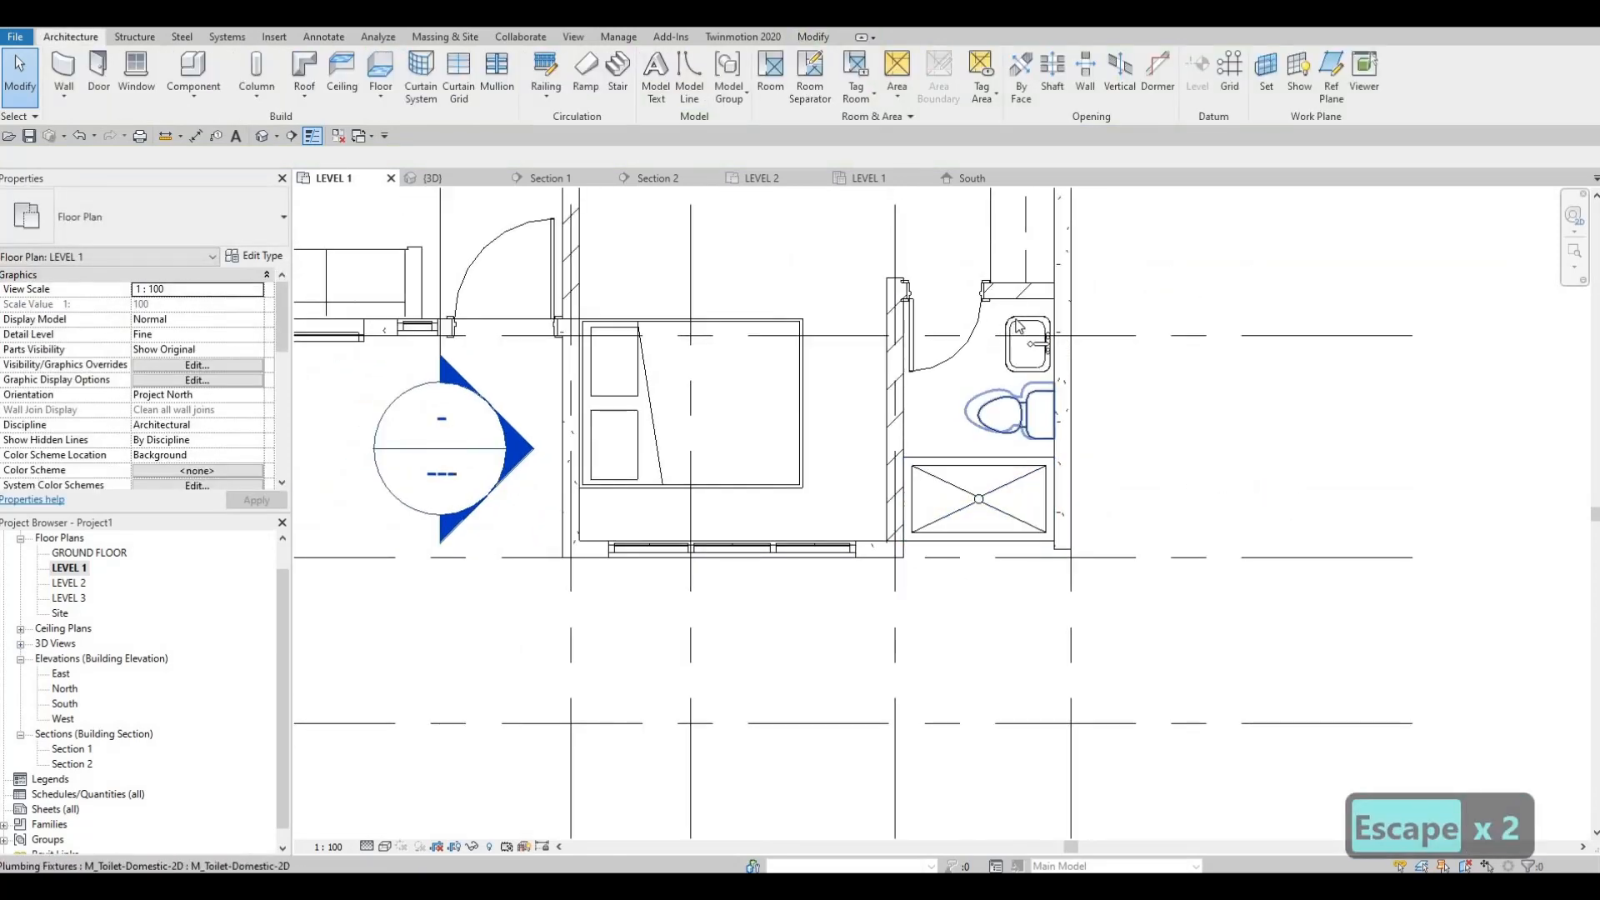
Step: Nudge the bathroom sink and the toilet away from the front exterior wall
click(1018, 334)
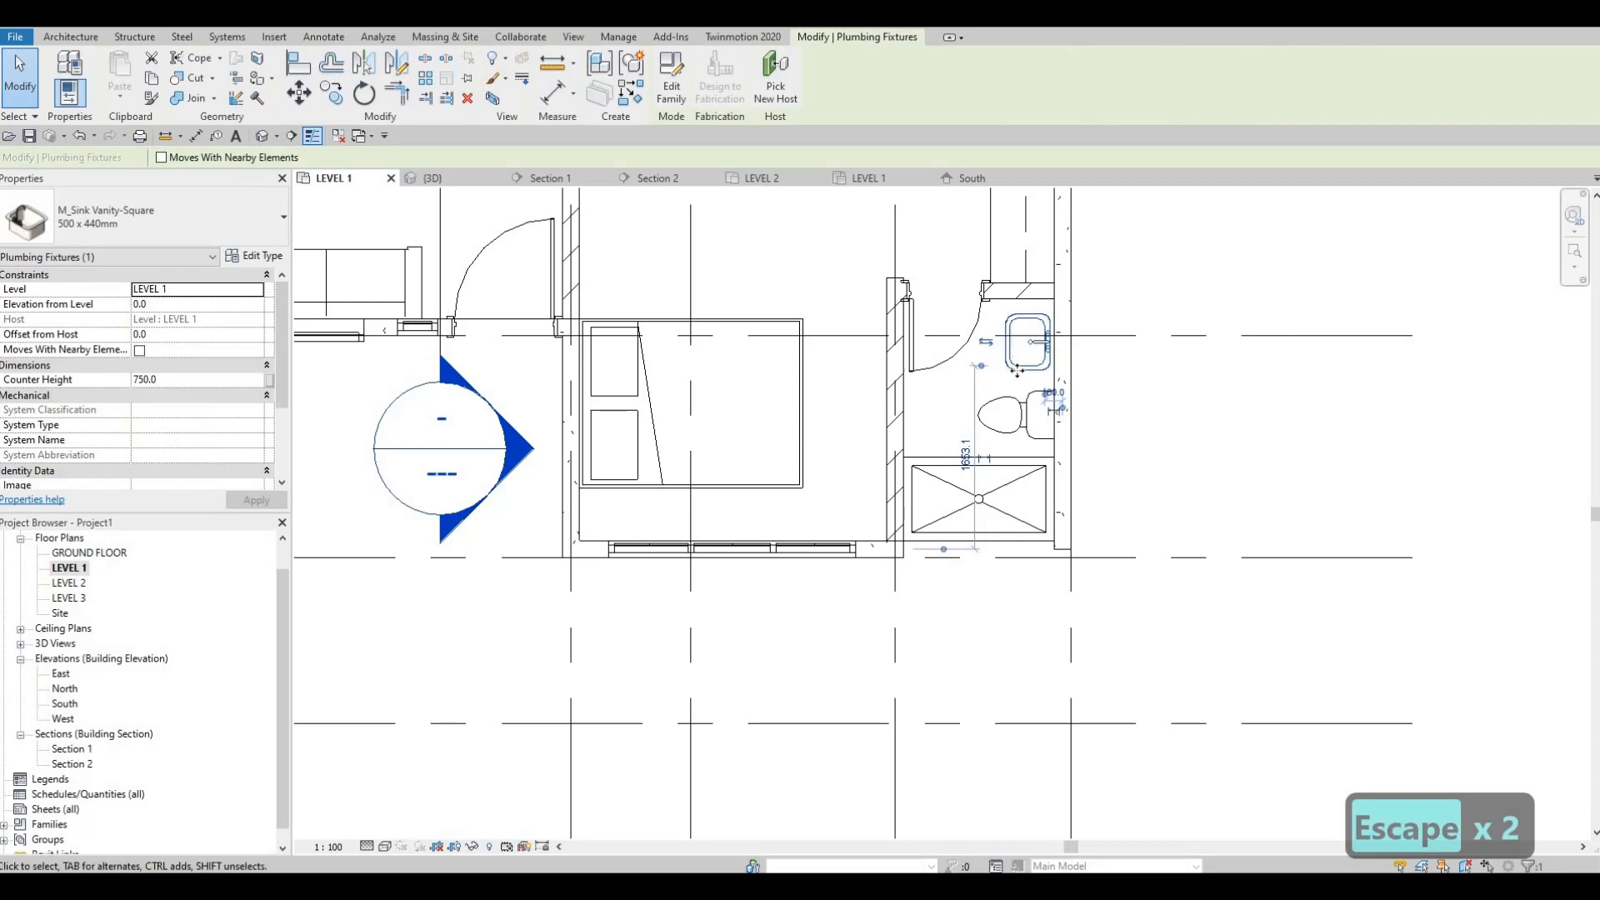
key(Up)
key(Up)
key(Up)
click(1032, 420)
key(Up)
key(Up)
key(Up)
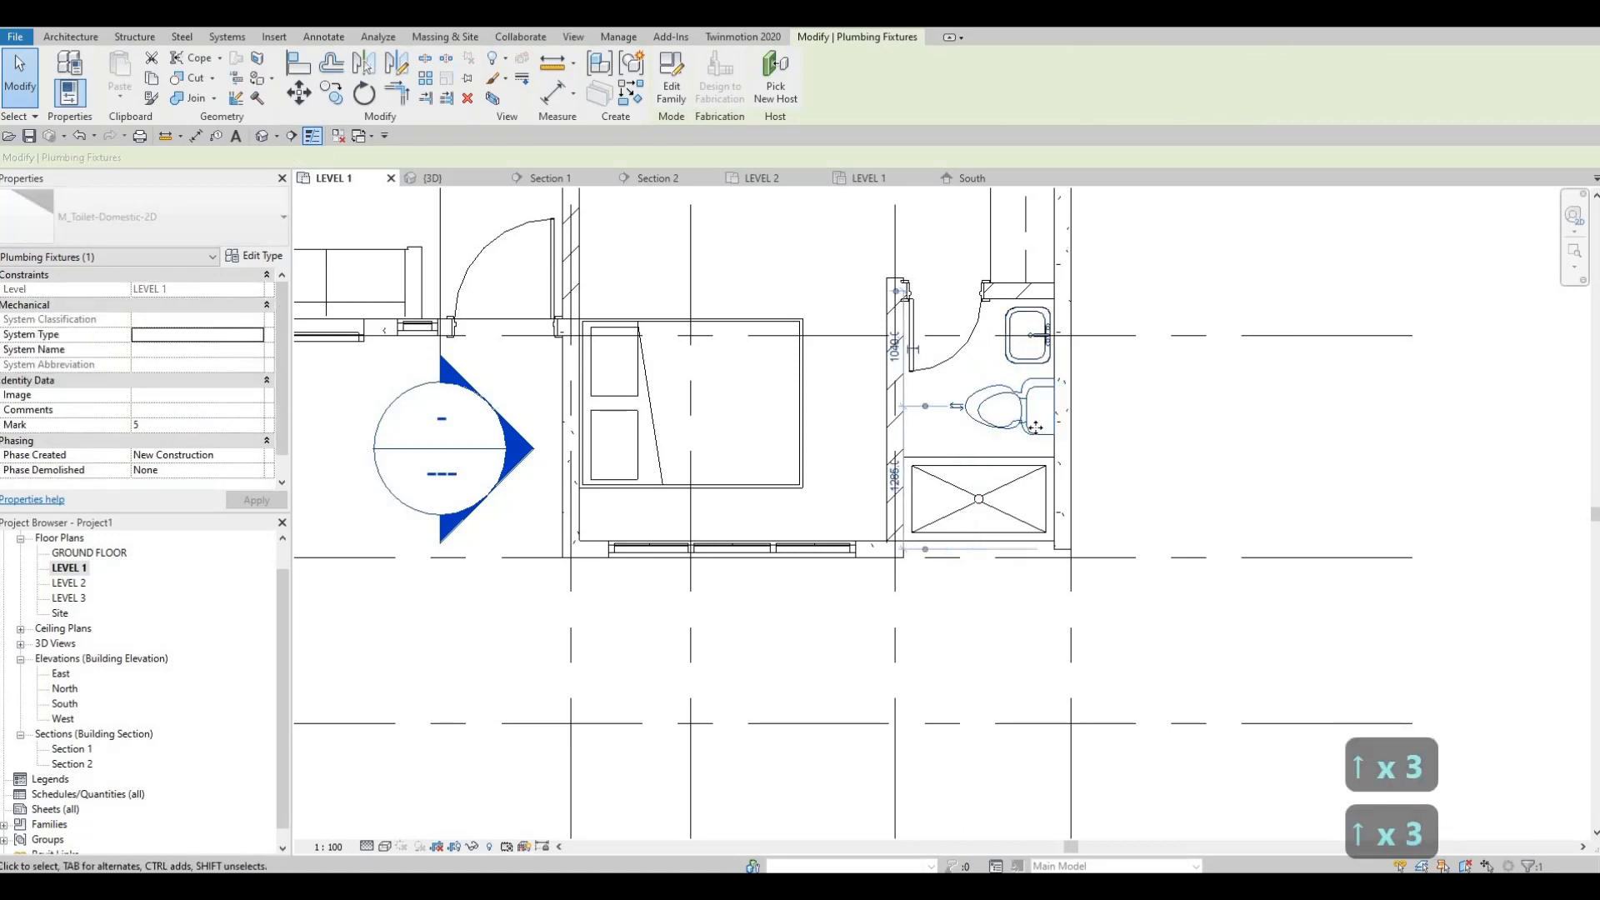
key(Up)
key(Up)
key(Up)
Step: Nudge the shower stall towards the toilet, leaving space for a recessed front wall
click(991, 467)
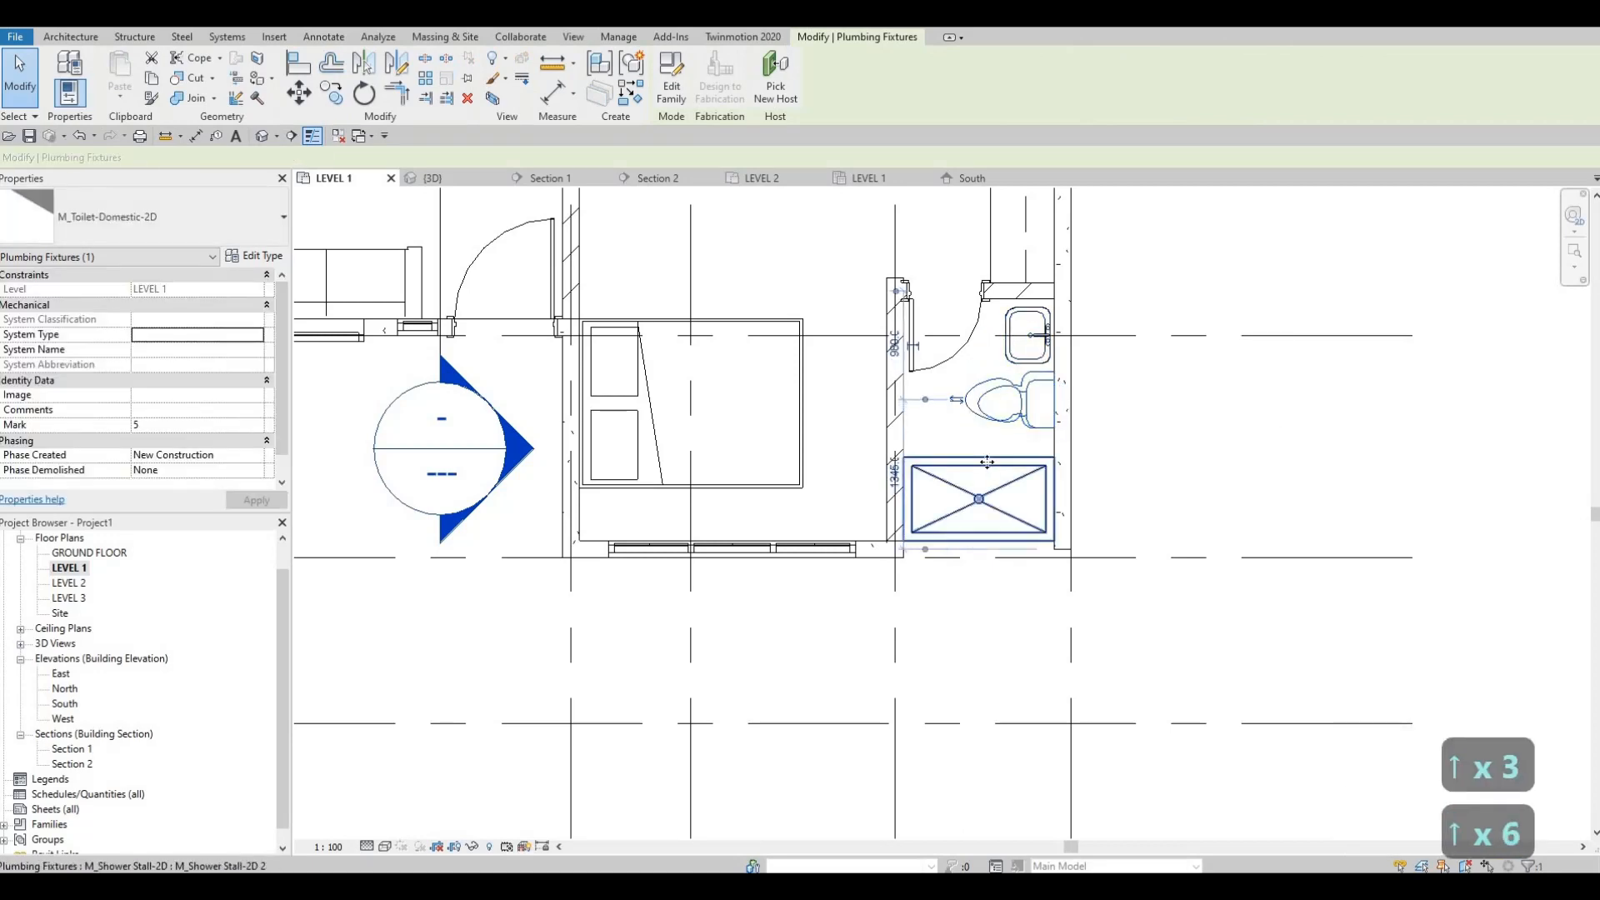
click(986, 463)
key(Up)
key(Up)
key(Up)
key(Up)
key(Up)
key(Up)
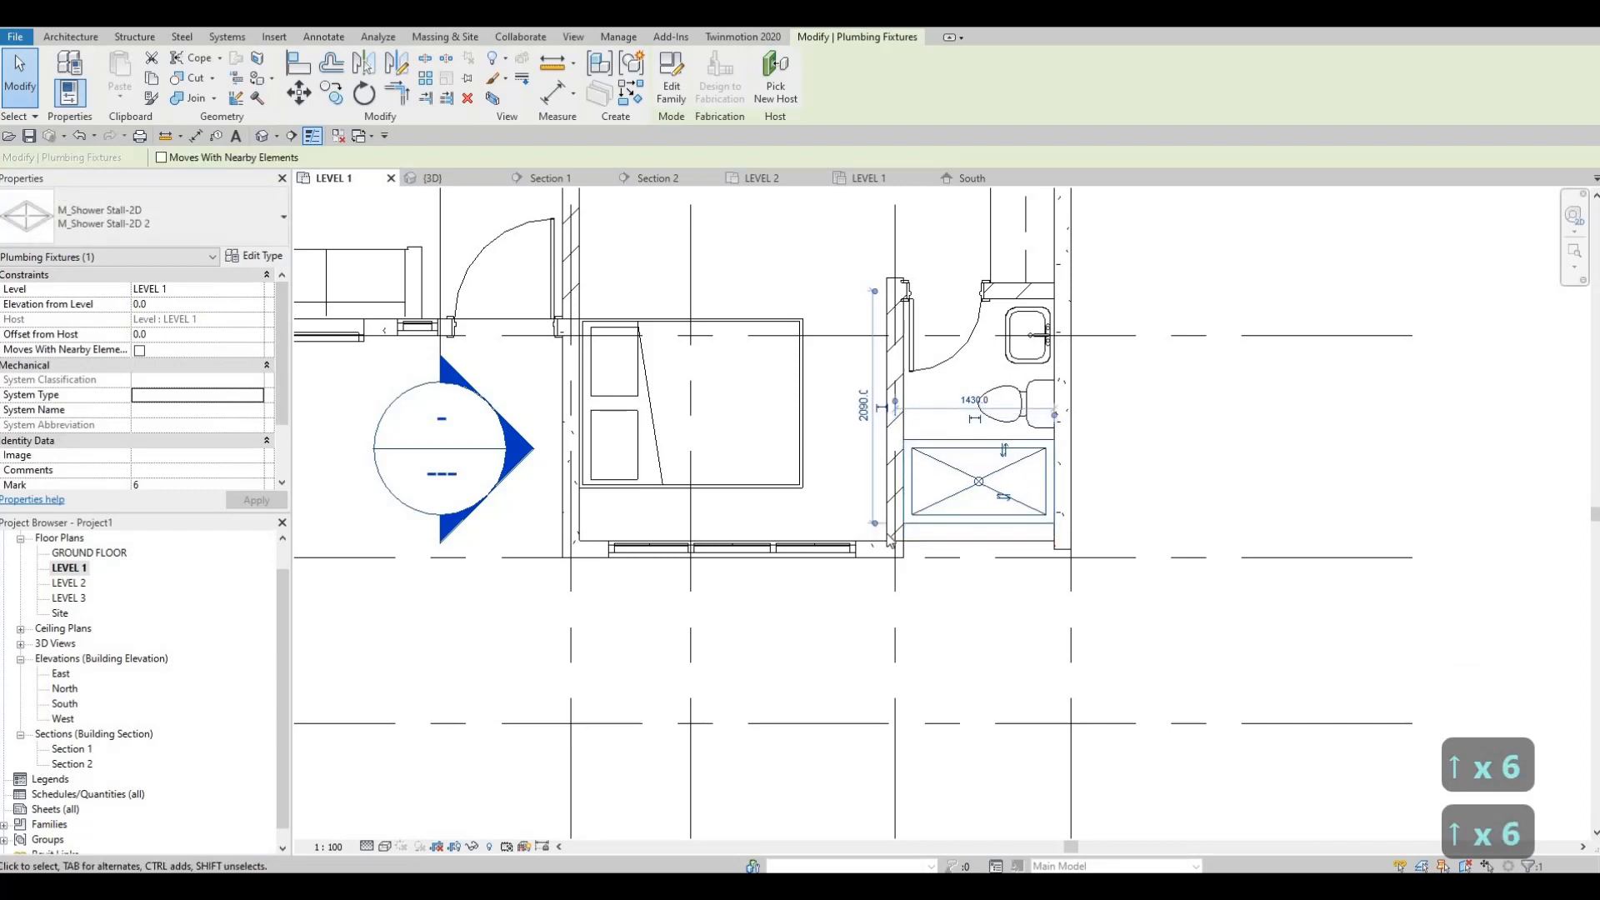
key(Up)
key(Up)
key(Up)
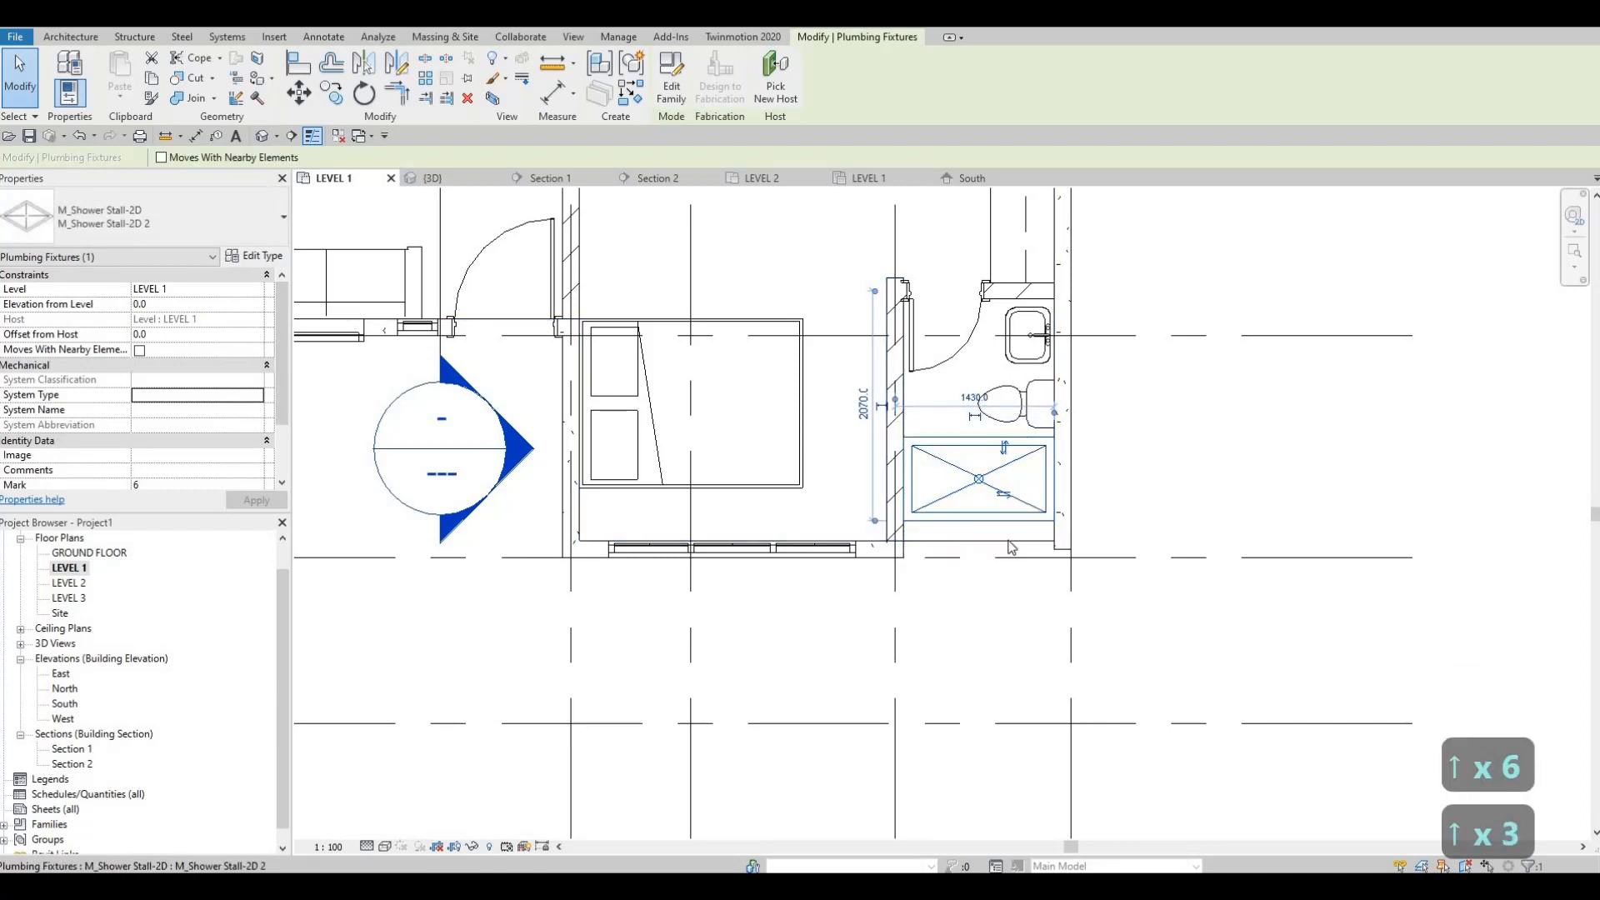
key(Escape)
key(Escape)
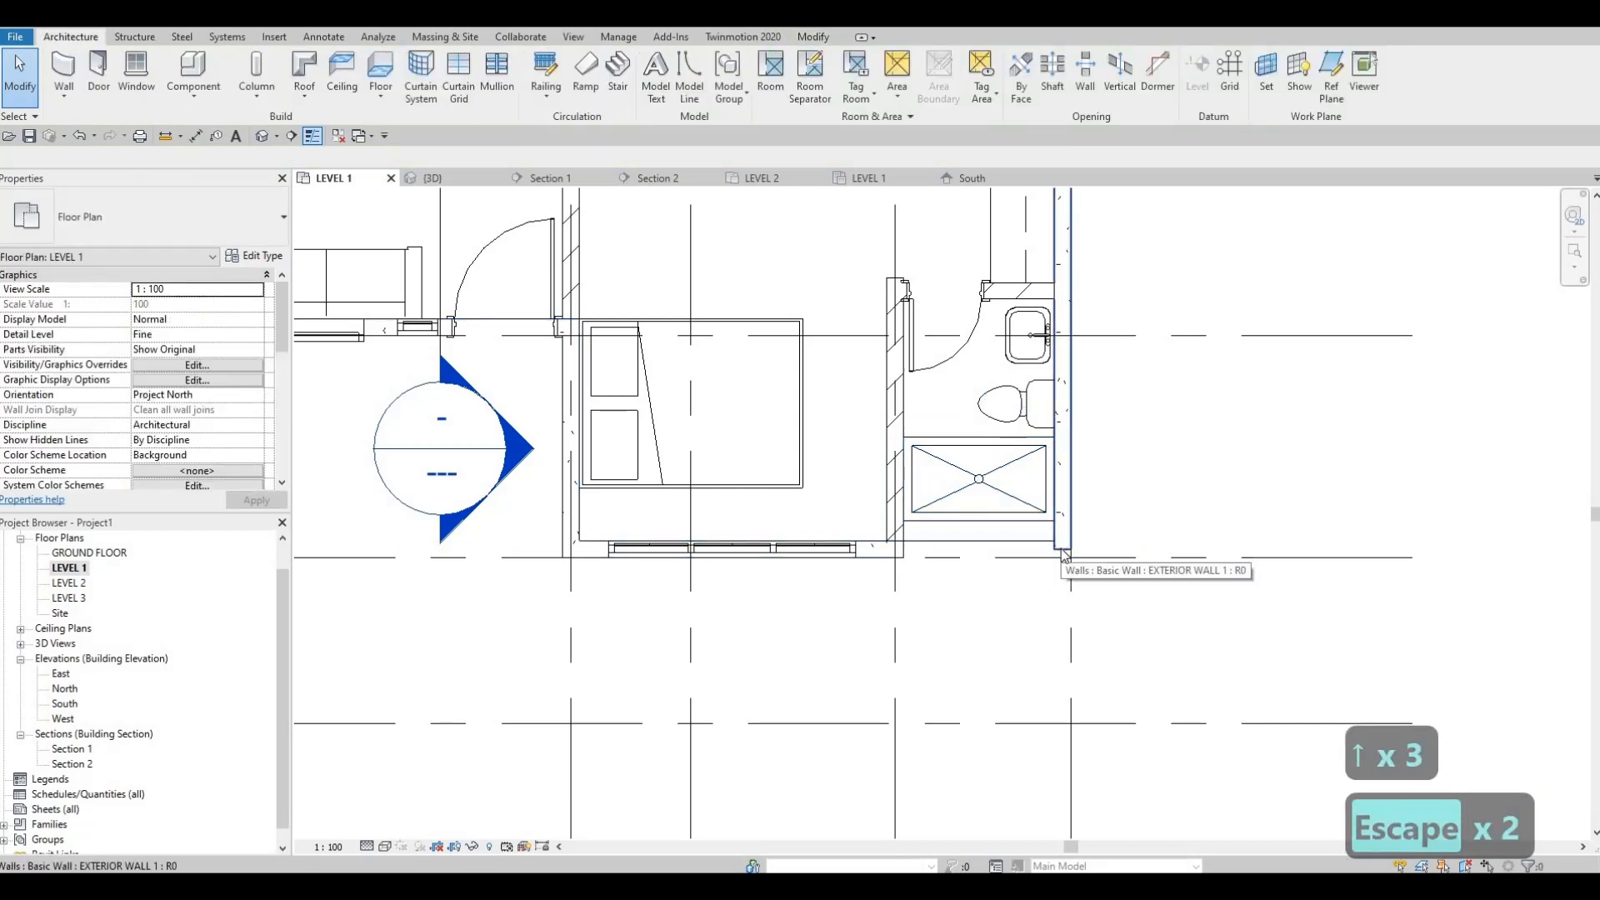
Step: Draw a matching EXTERIOR WALL 1 segment along the floor edge from the side exterior wall to the interior bathroom wall
click(1064, 553)
key(c)
key(s)
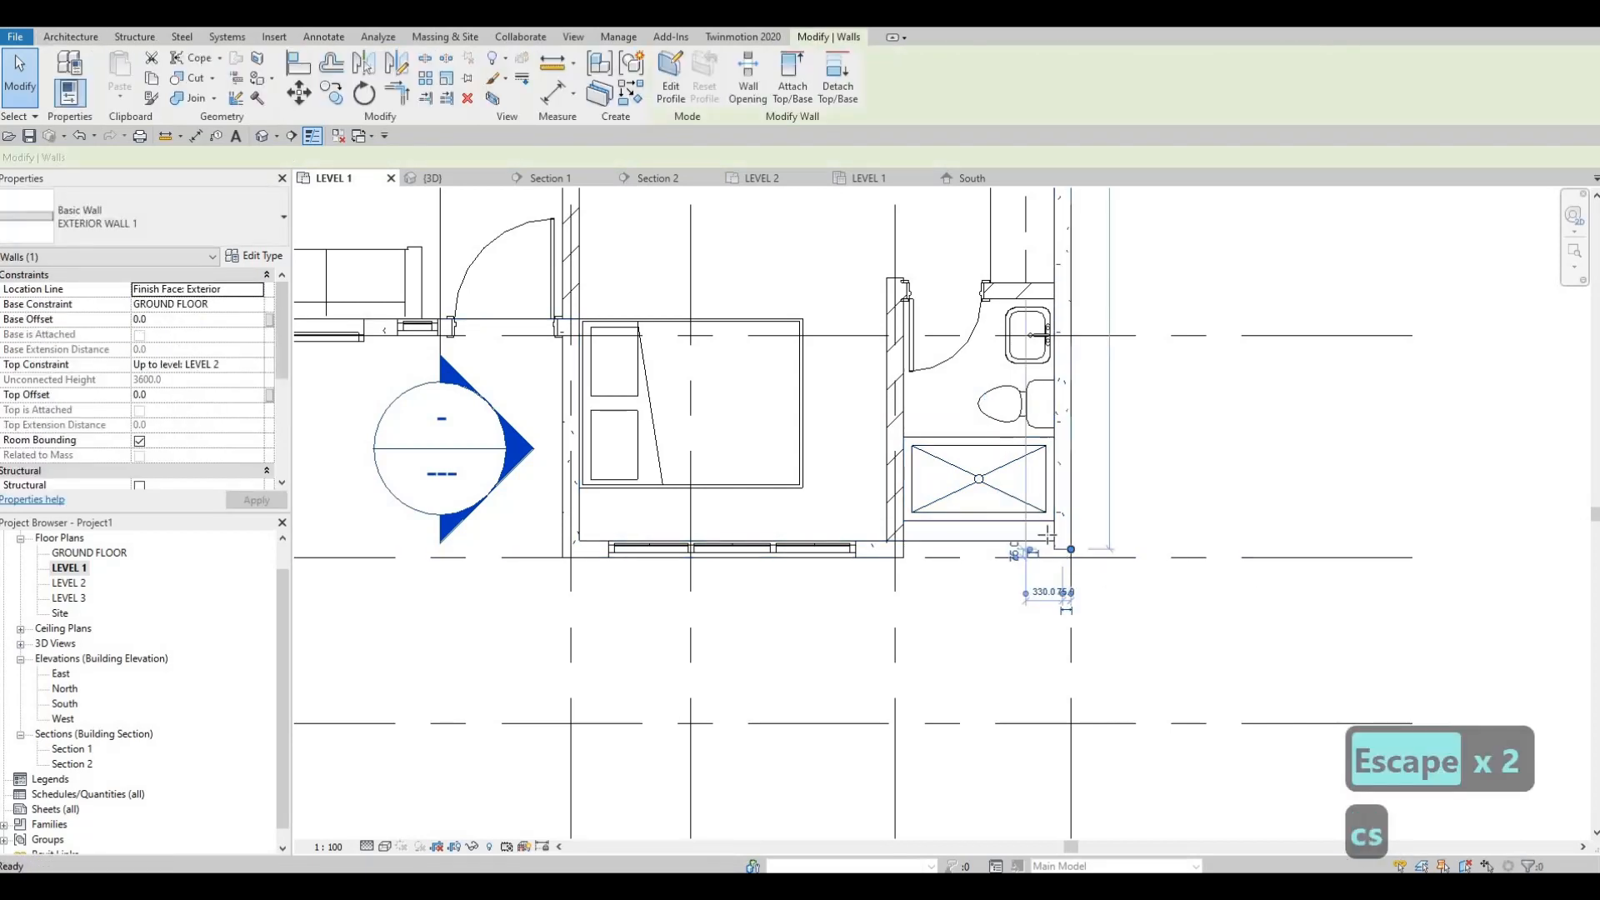
scroll(1066, 550, up, 2)
click(1062, 548)
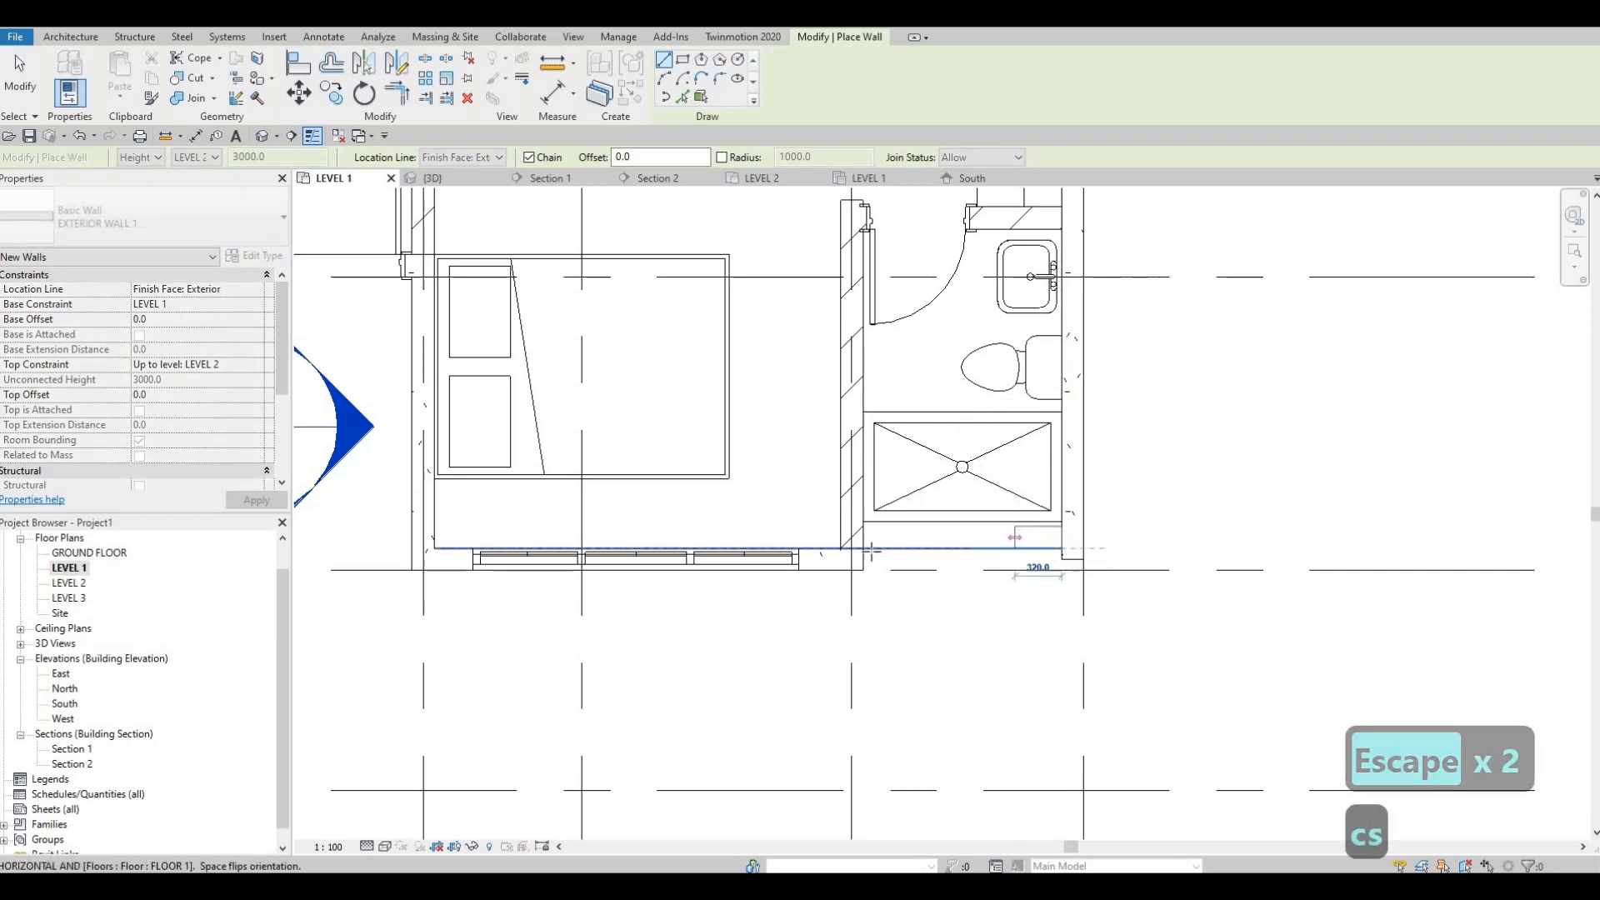
click(906, 530)
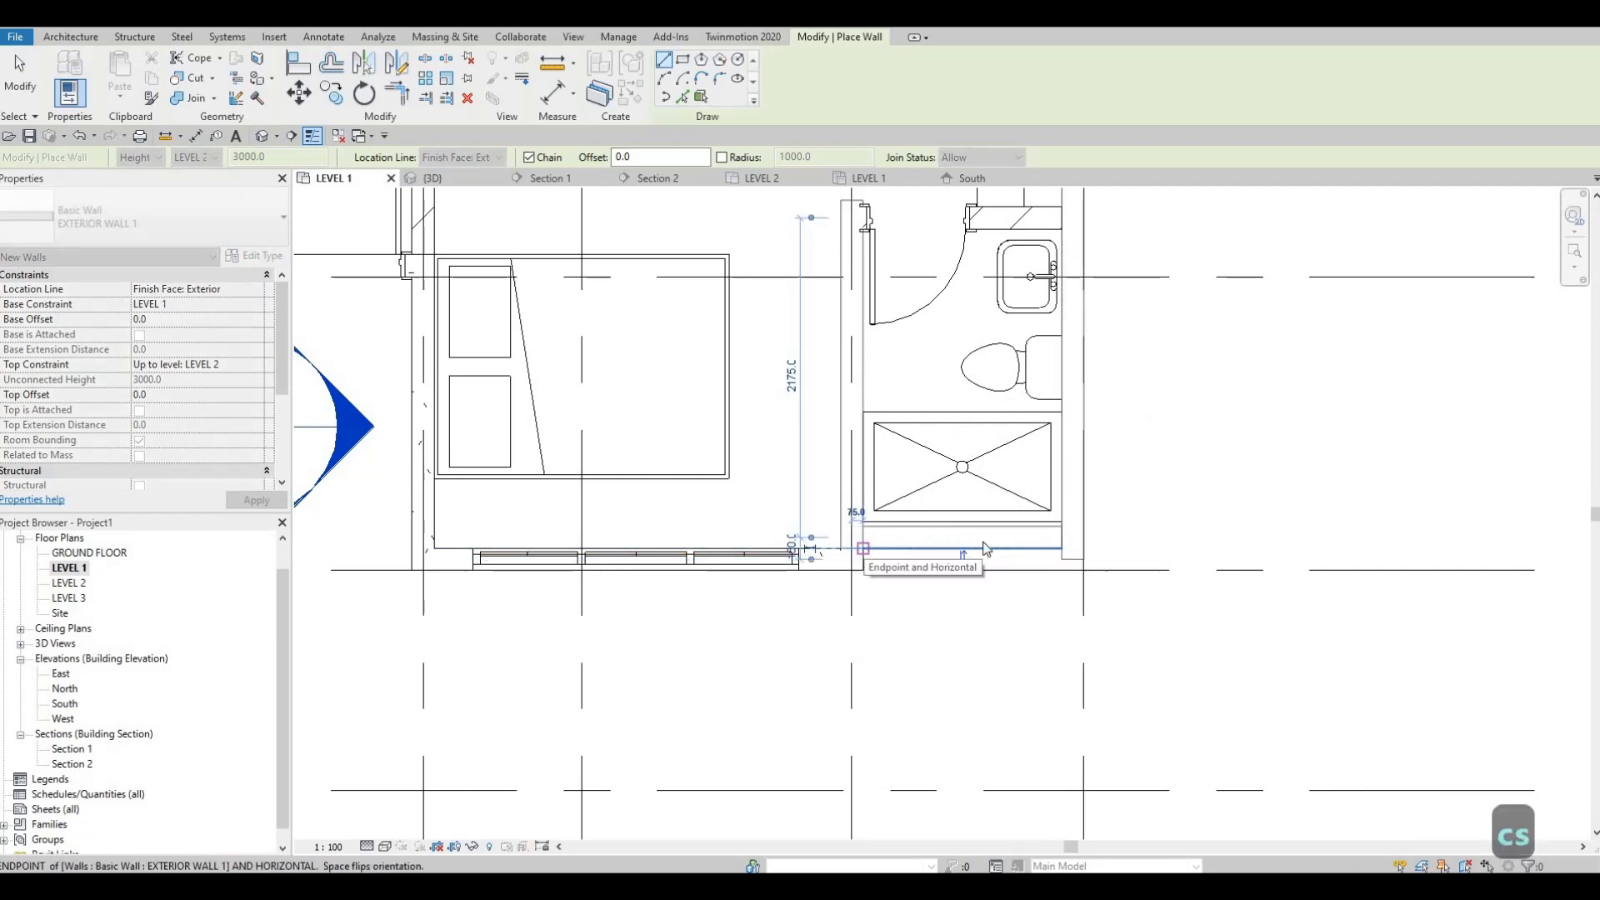
key(Escape)
key(Escape)
key(Escape)
key(Escape)
Step: Trim the new bathroom front wall and the side exterior wall into a clean corner
scroll(921, 528, up, 1)
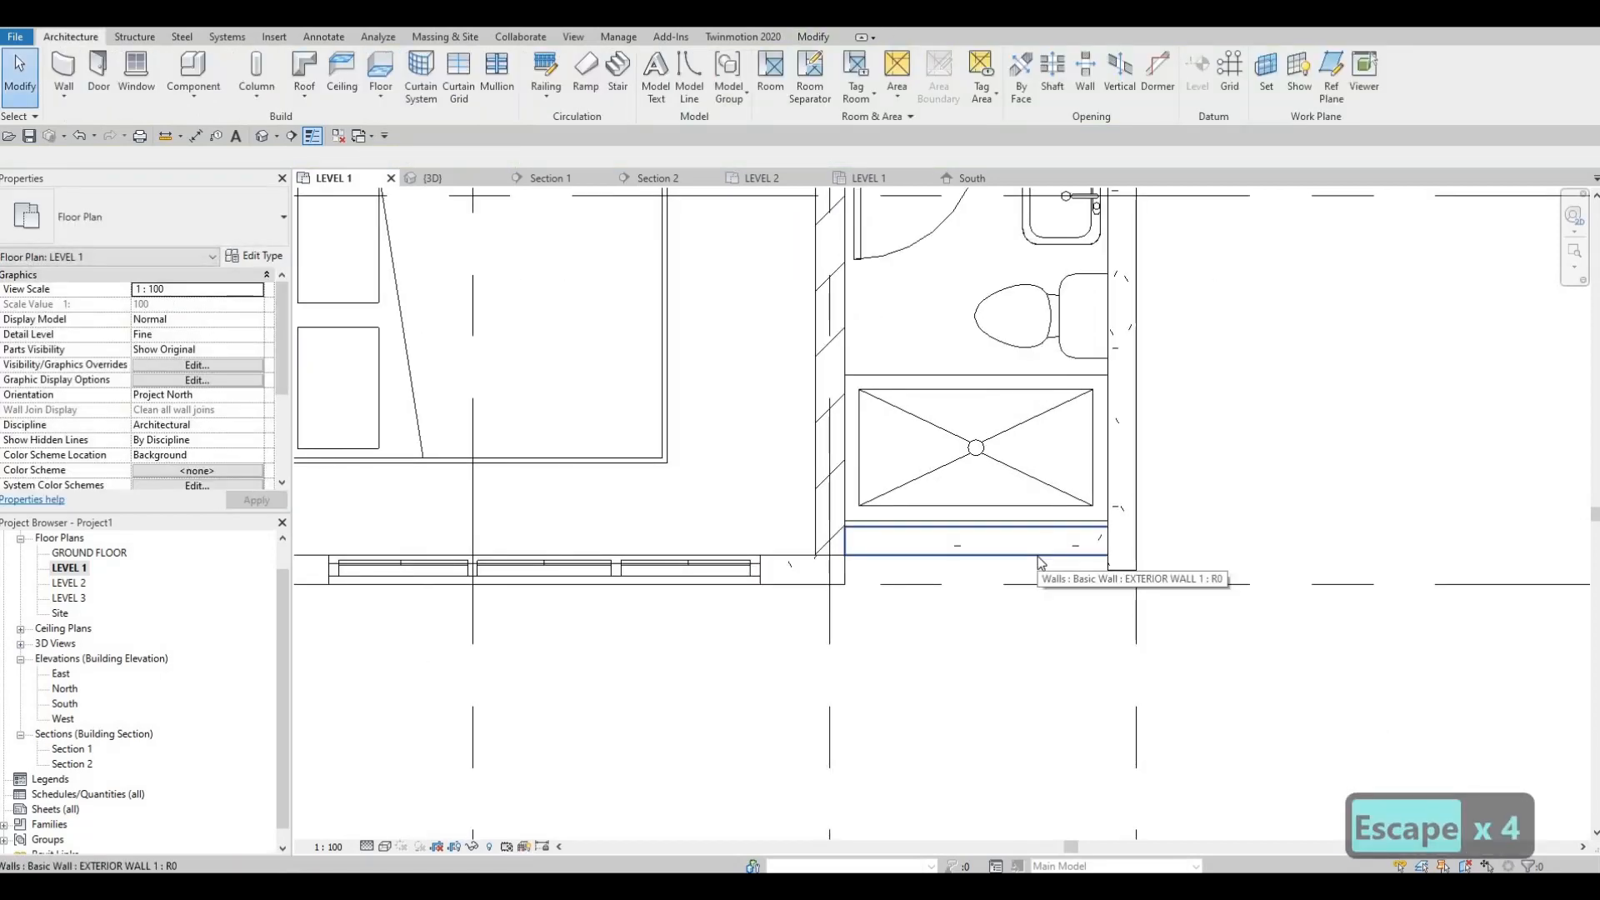
key(t)
key(r)
click(1079, 534)
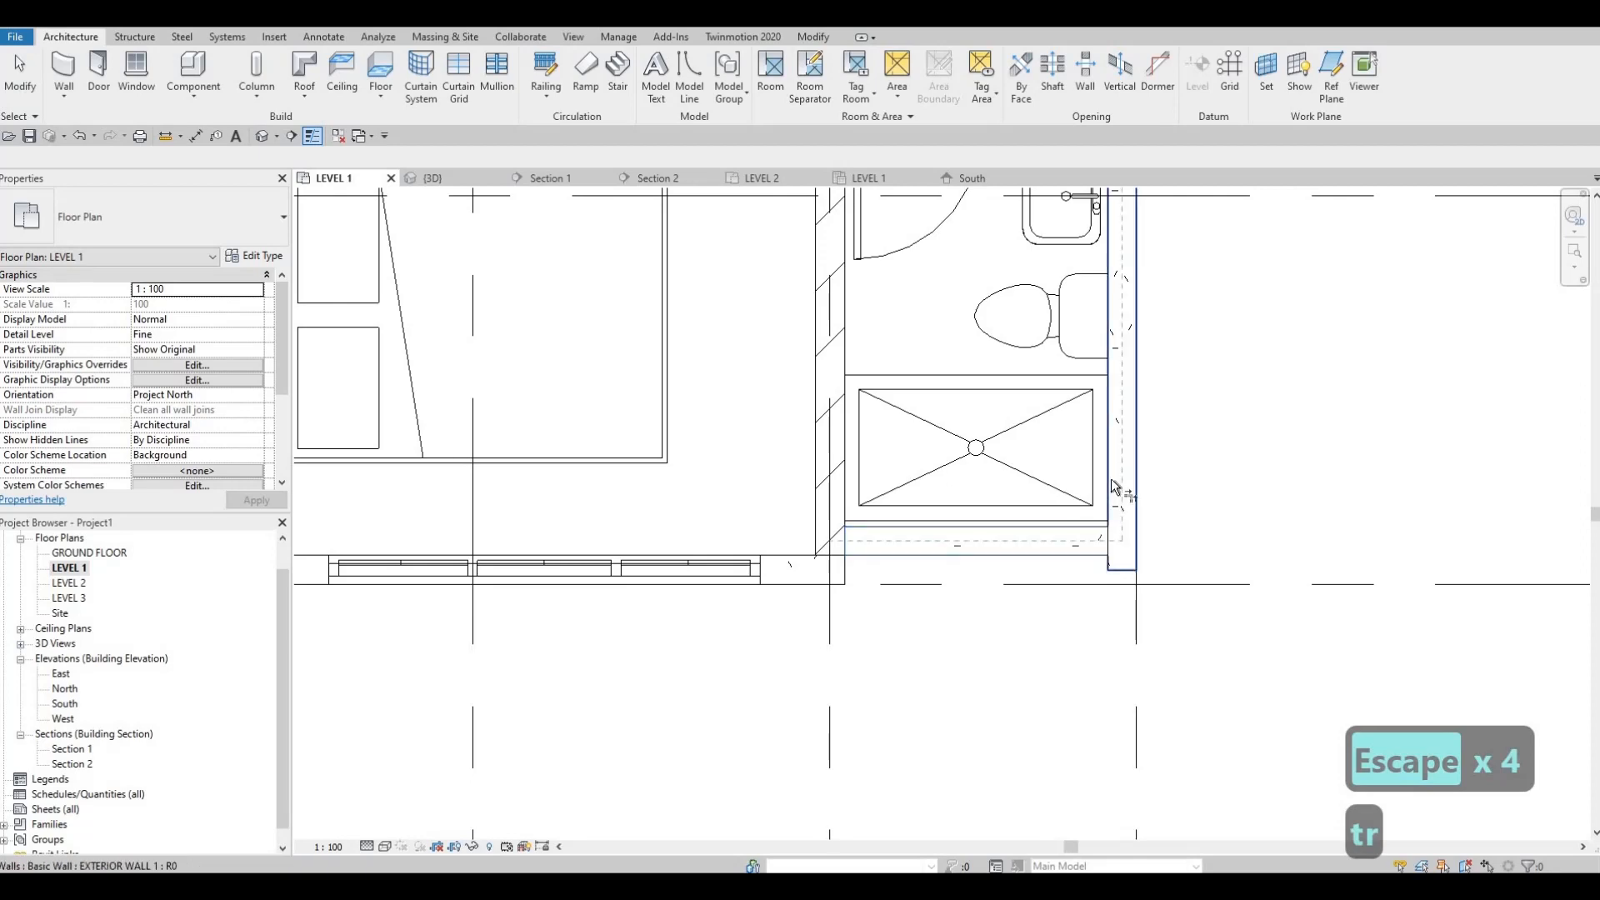
click(1081, 559)
key(Escape)
key(Escape)
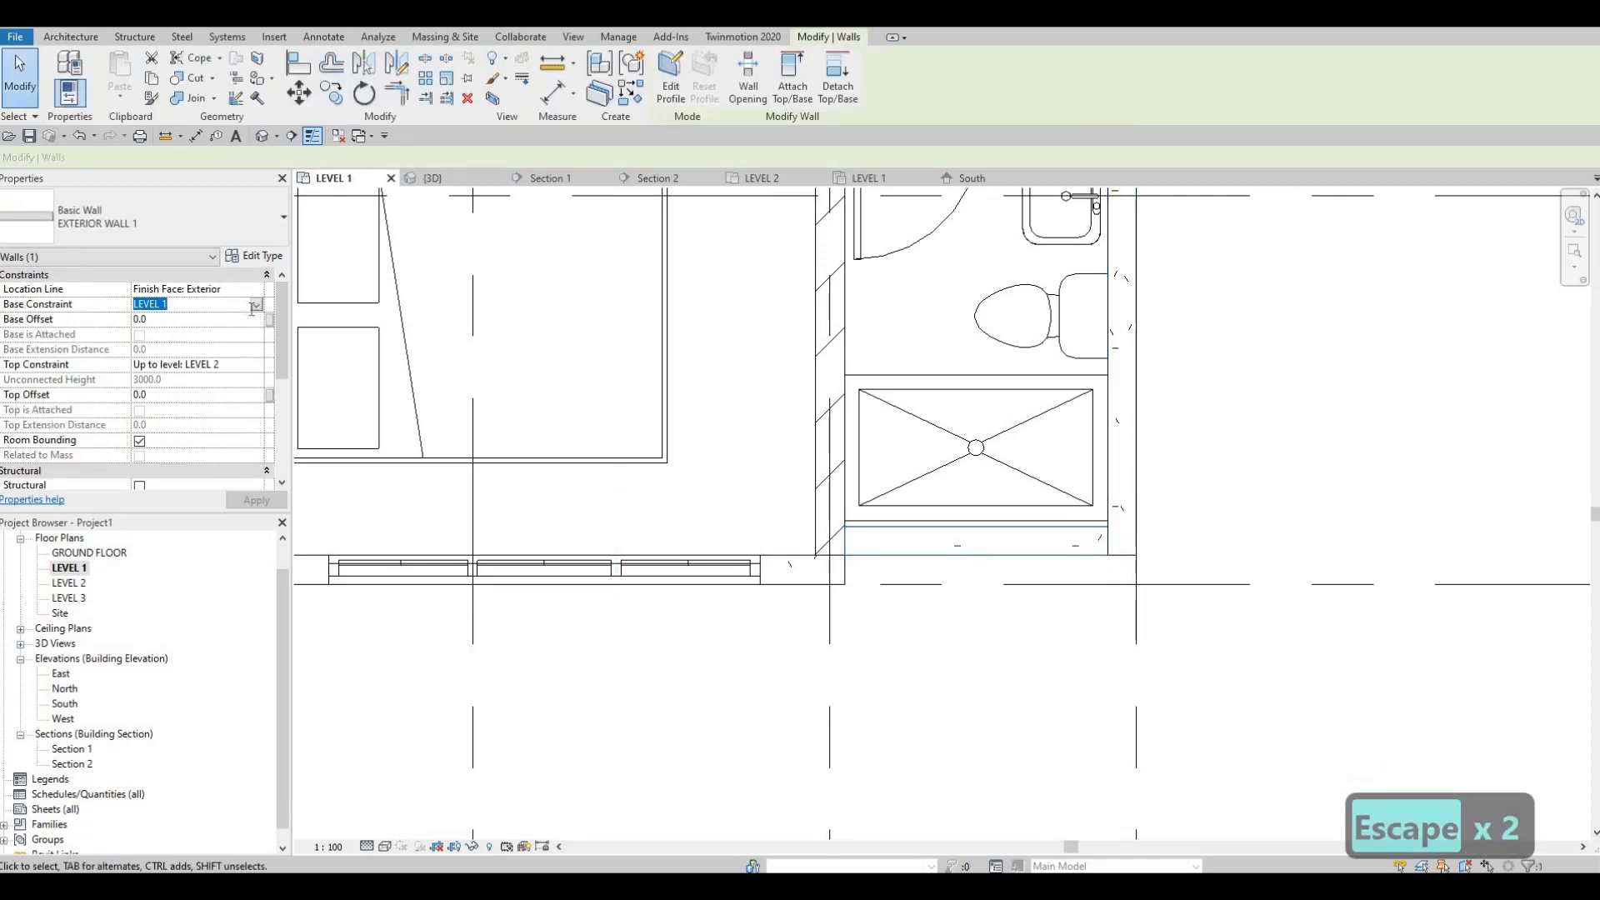
Step: Set the base constraint of the new bathroom front wall to GROUND FLOOR
click(254, 306)
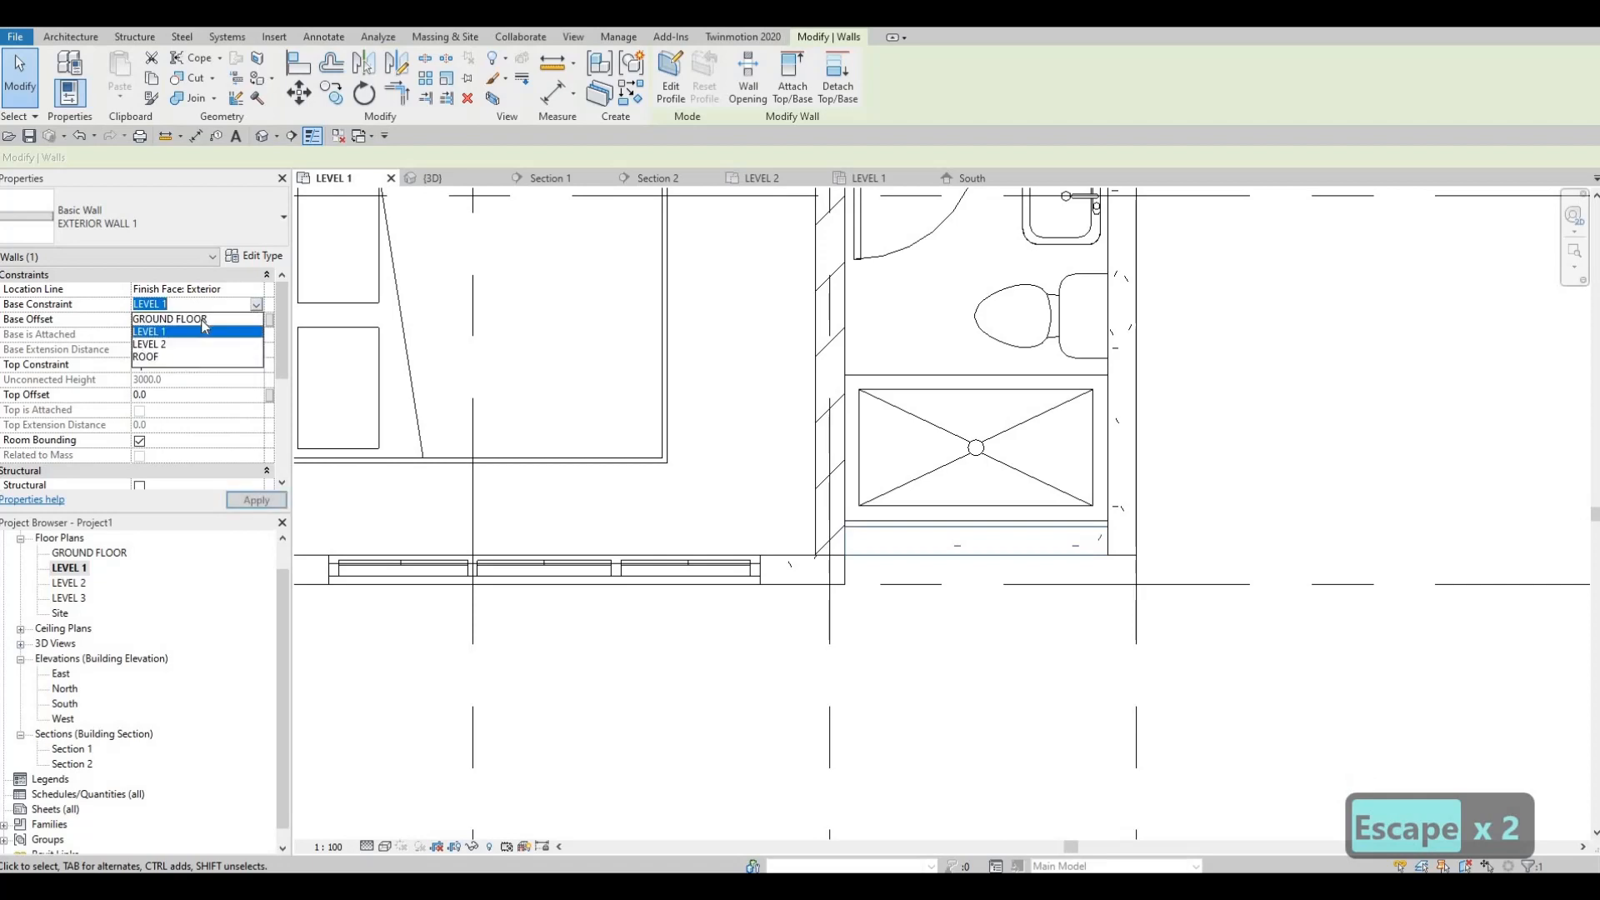
key(Escape)
key(Escape)
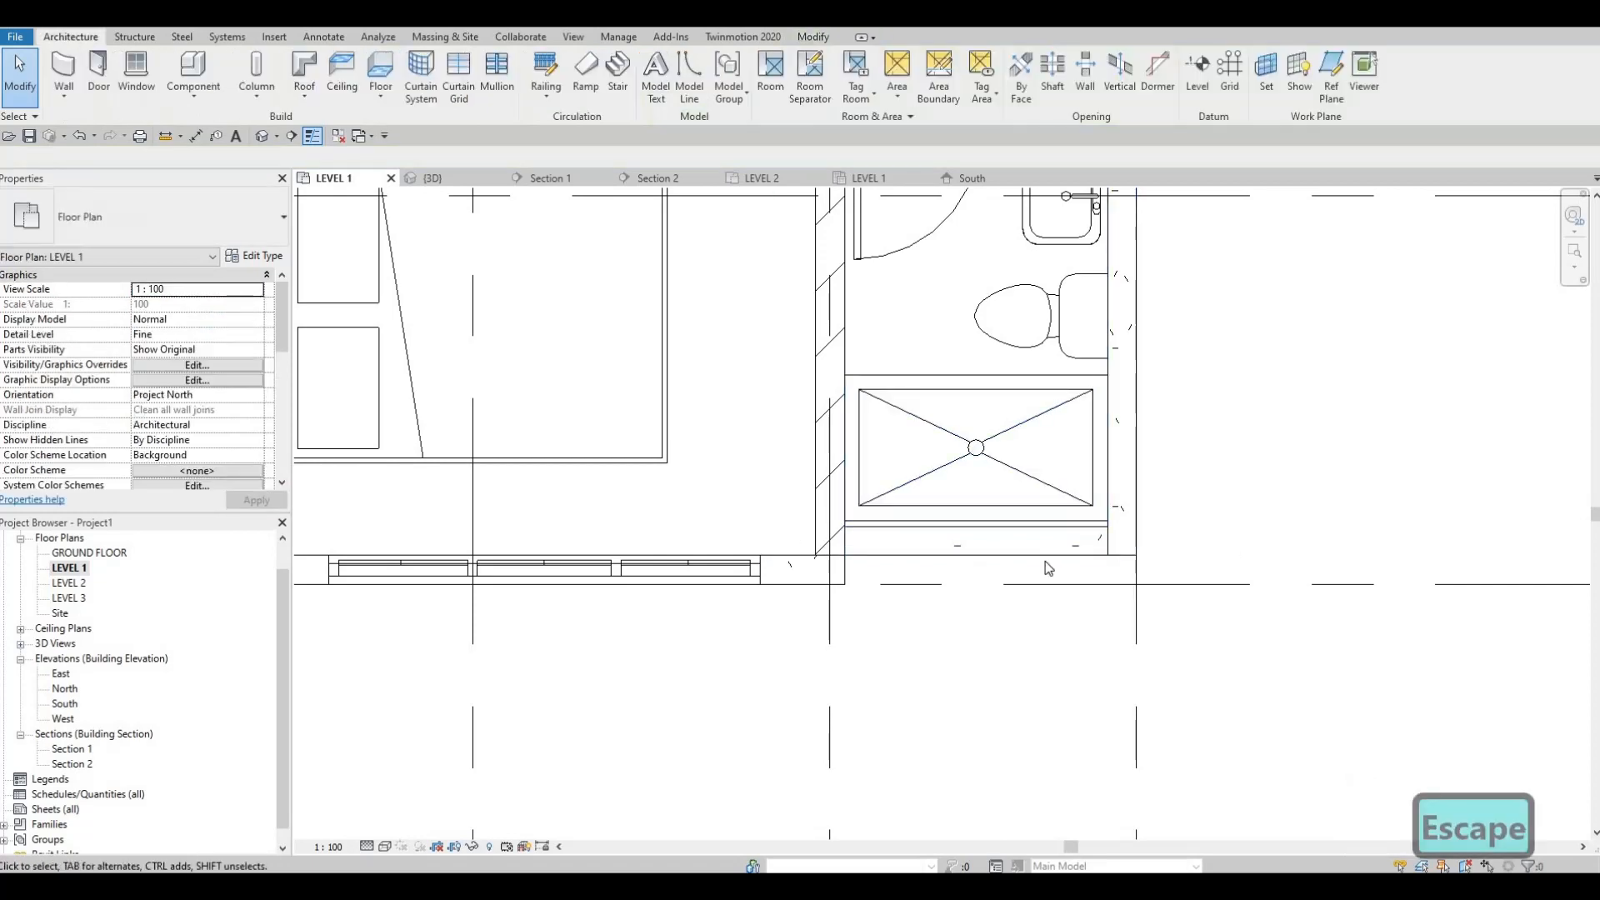
click(1115, 552)
drag(1122, 554, 1130, 557)
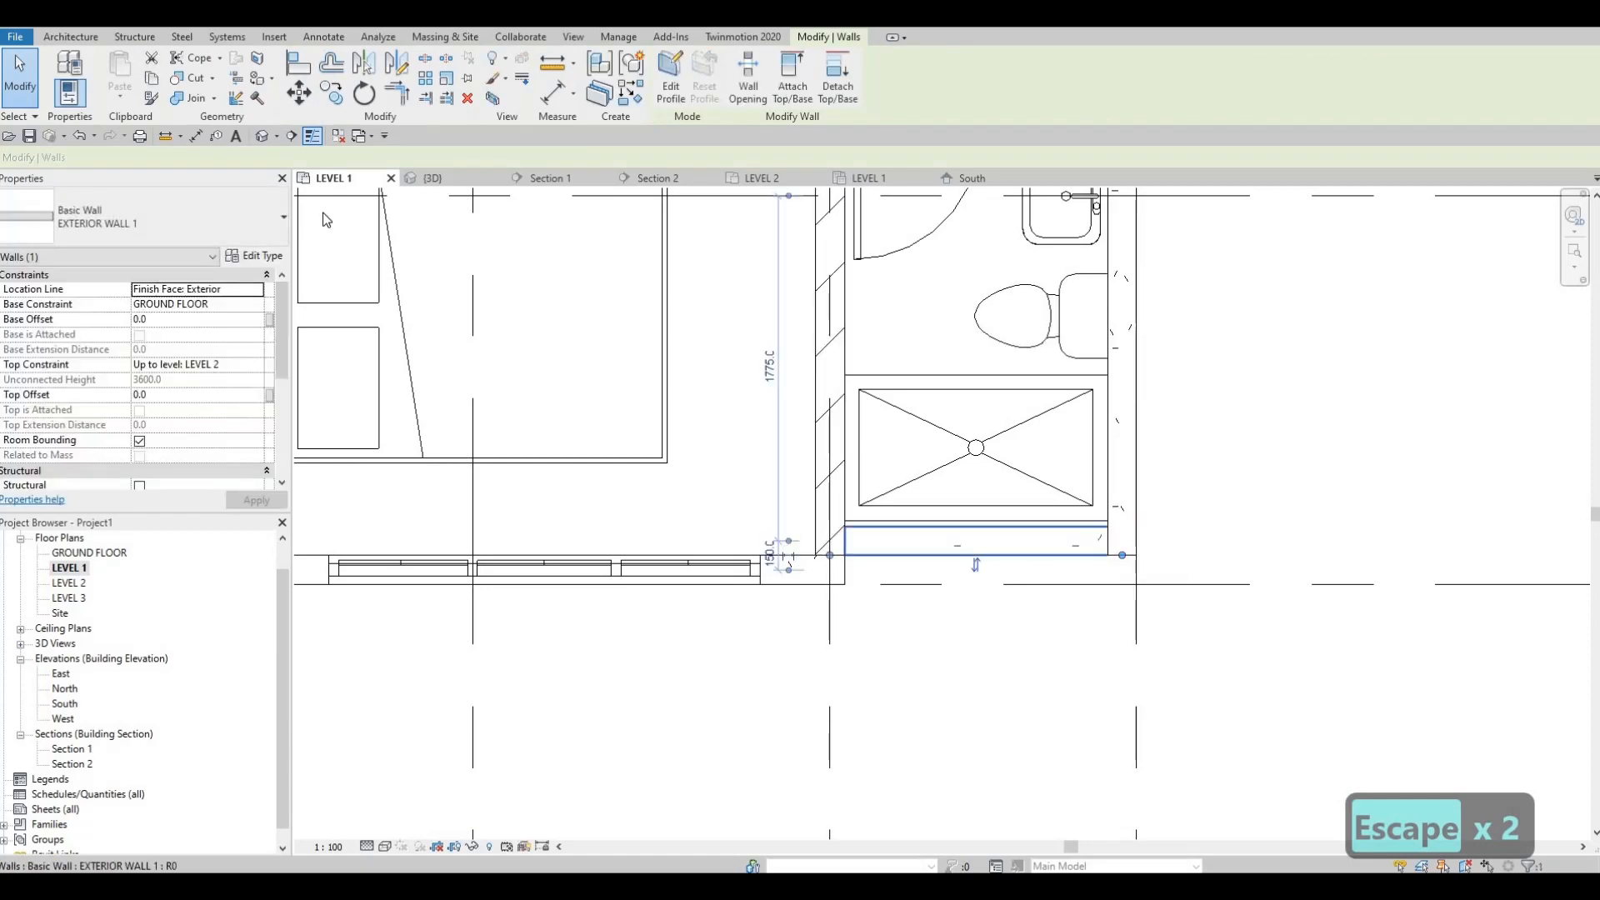
key(Escape)
key(Escape)
Step: In the 3D view, select the floor protruding at the recessed bathroom wall and start editing its boundary
click(432, 178)
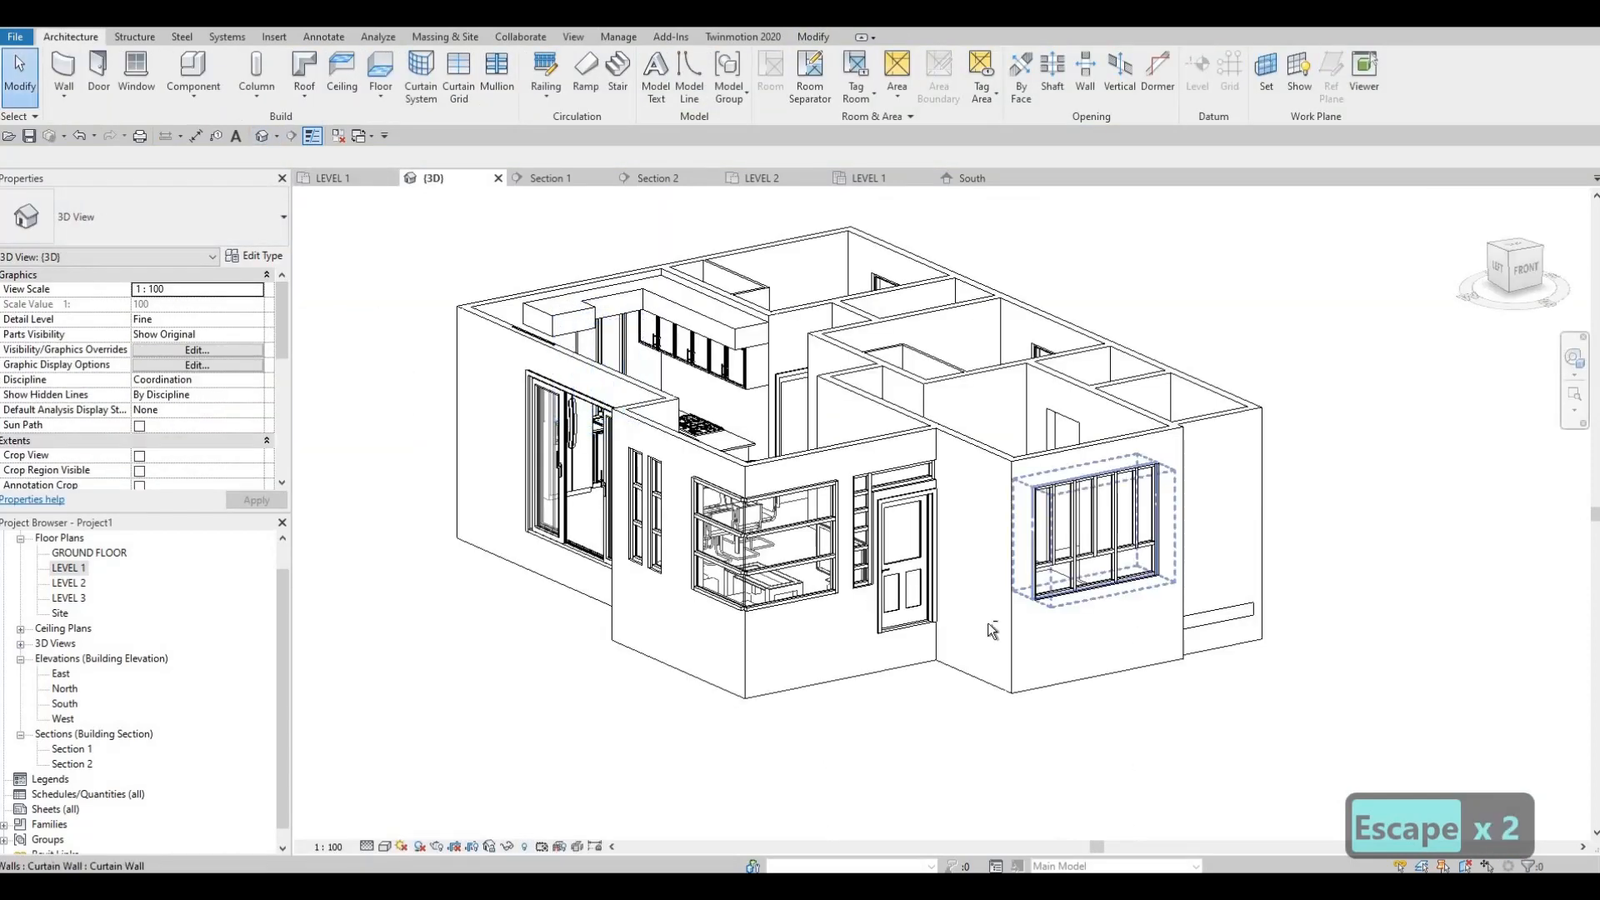
shift+middle_drag(989, 625, 952, 686)
click(954, 692)
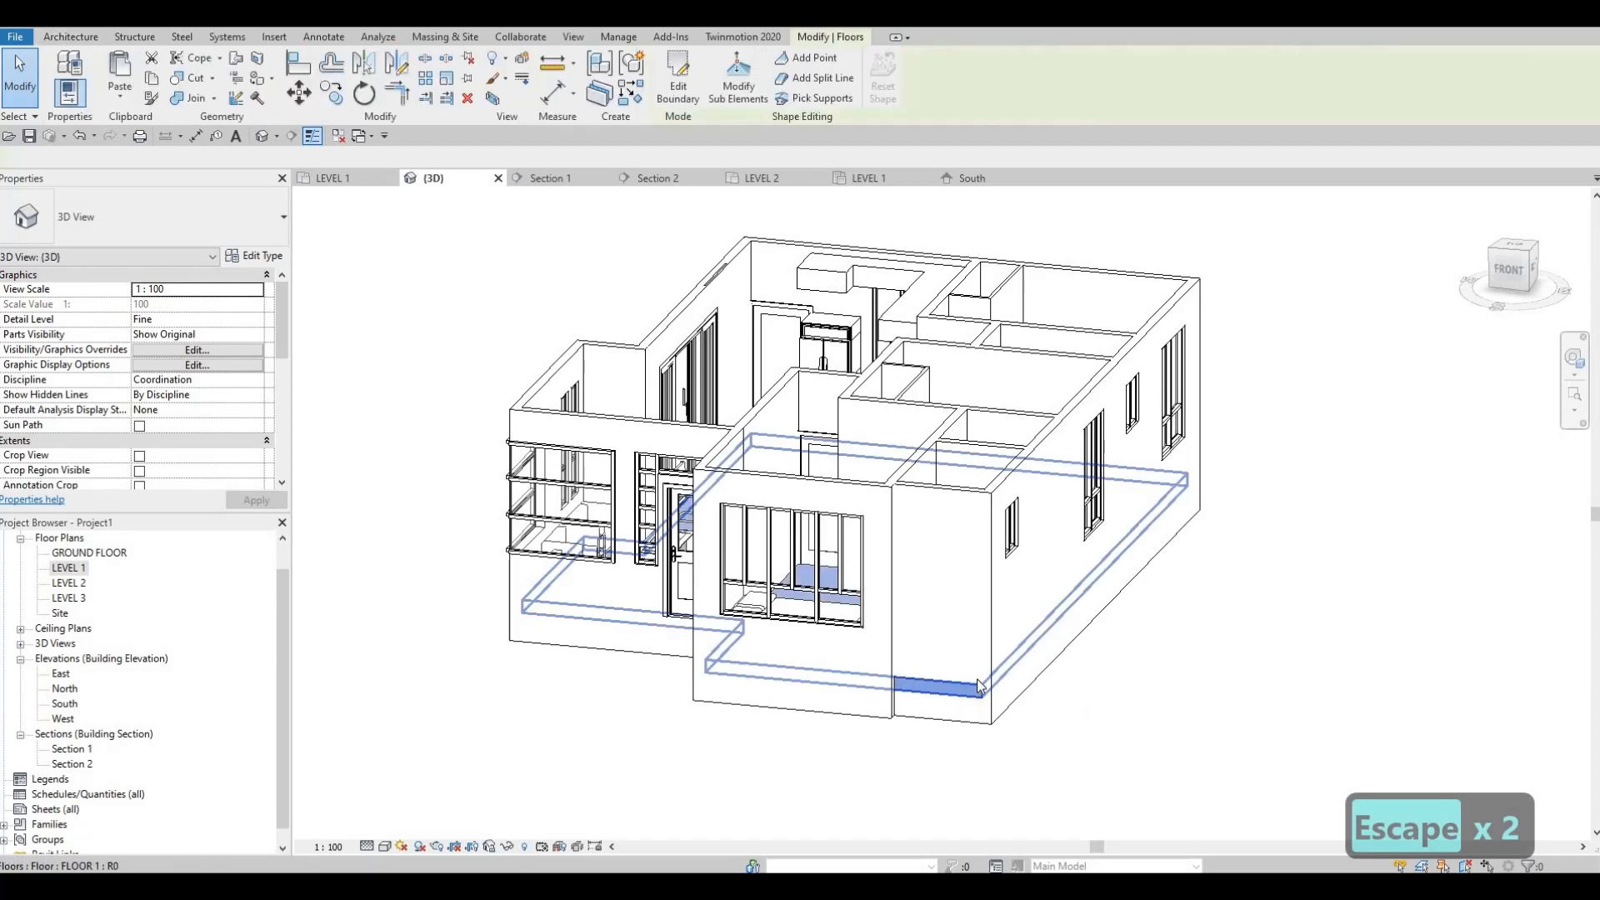
key(Escape)
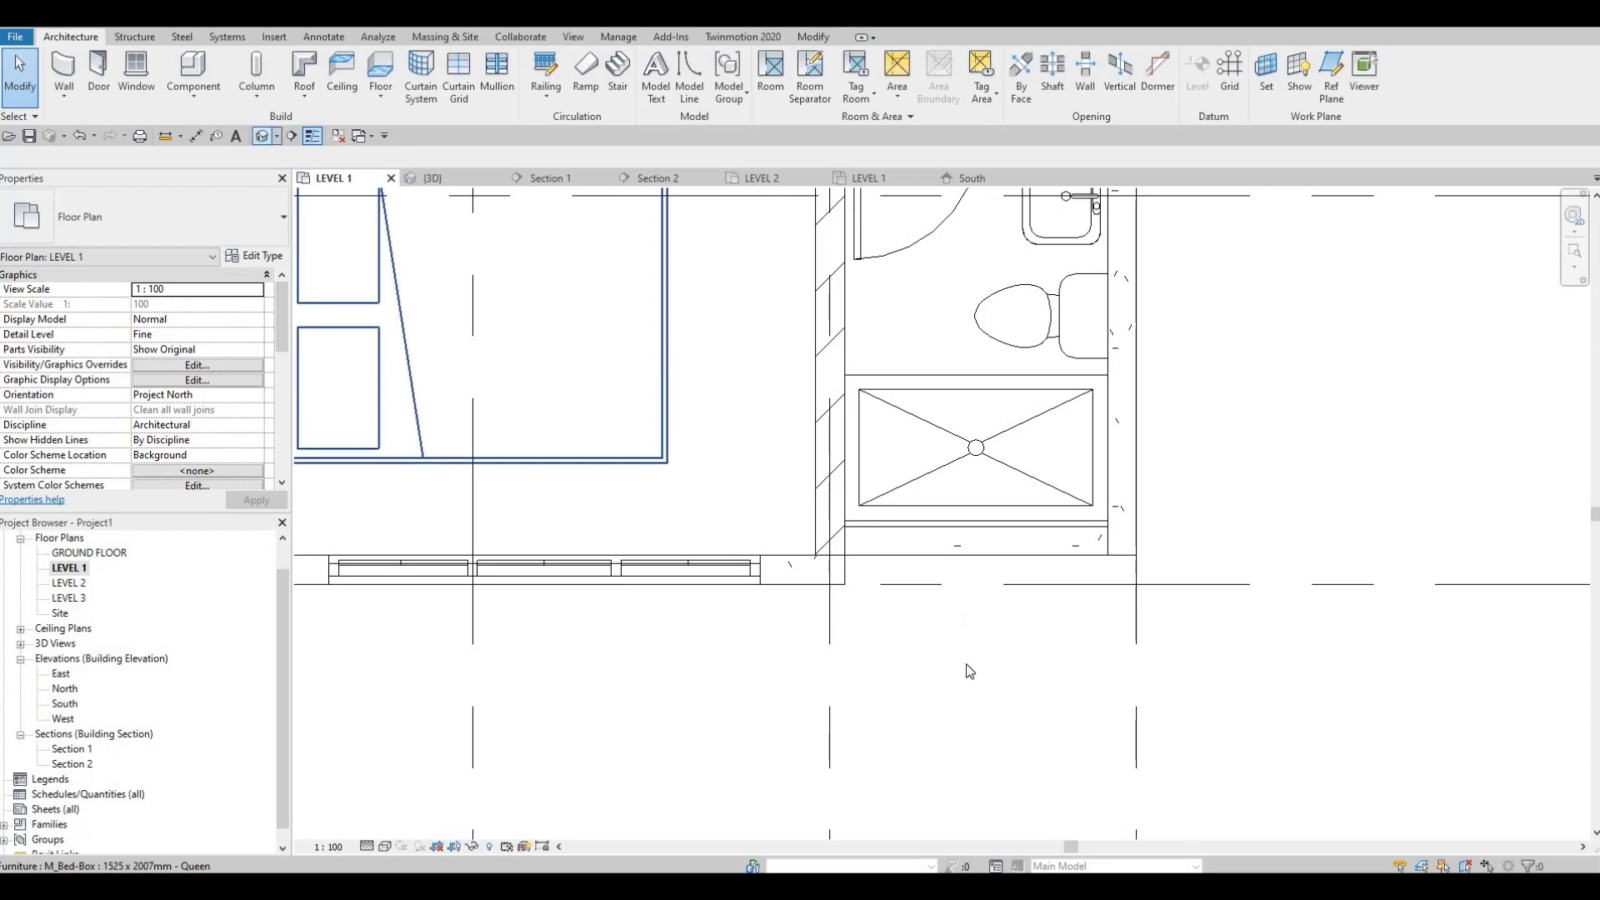
key(ctrl+Tab)
click(966, 687)
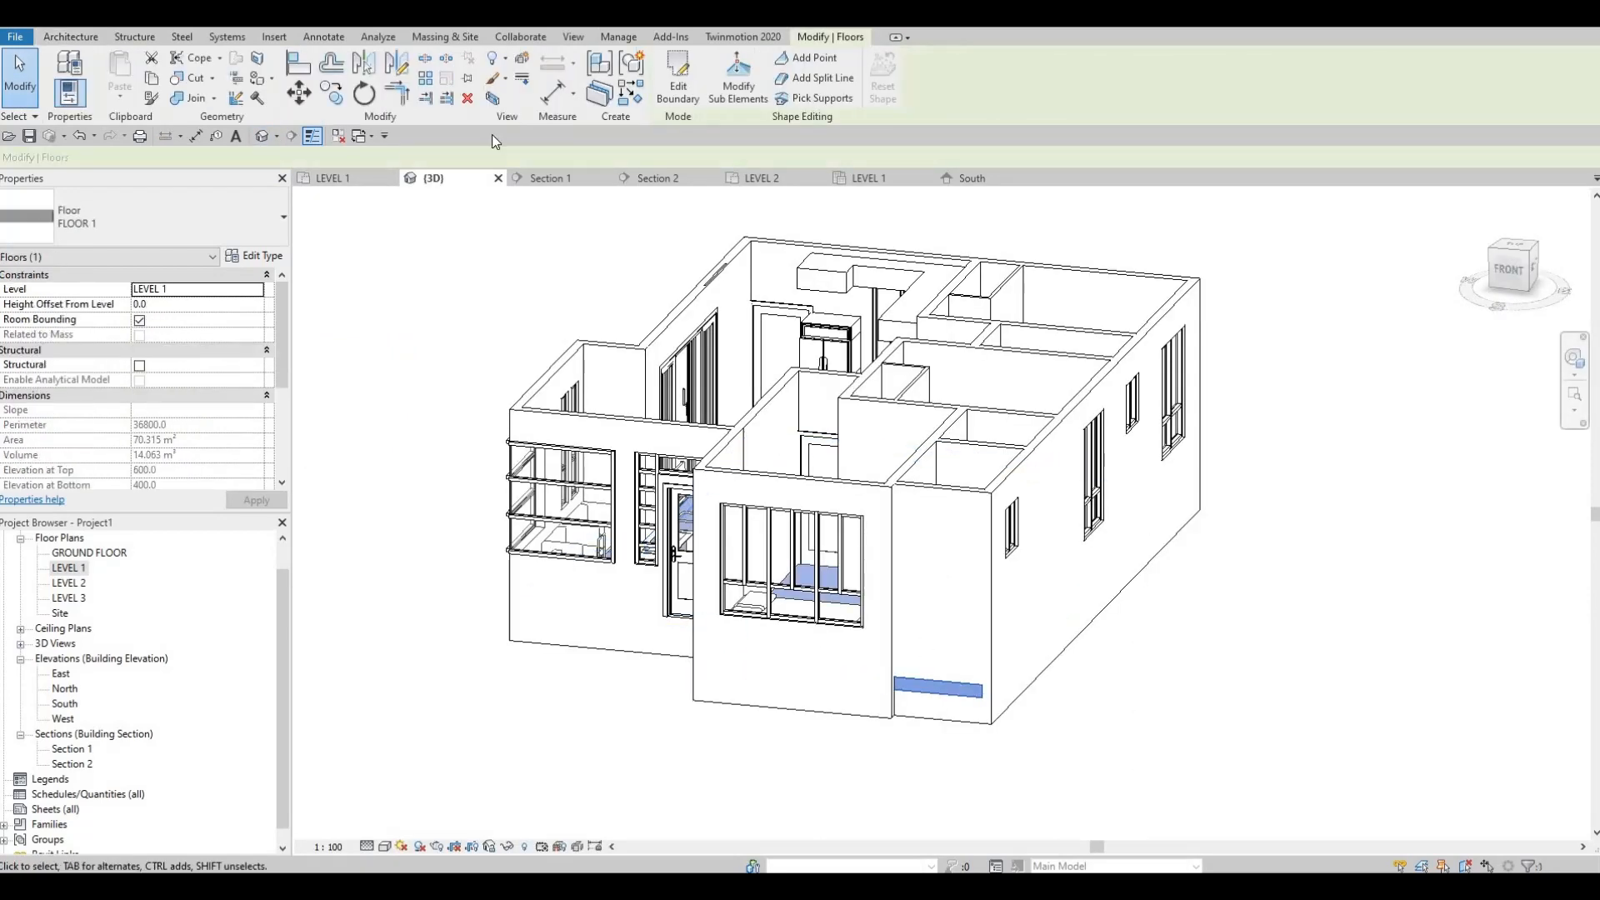
click(679, 89)
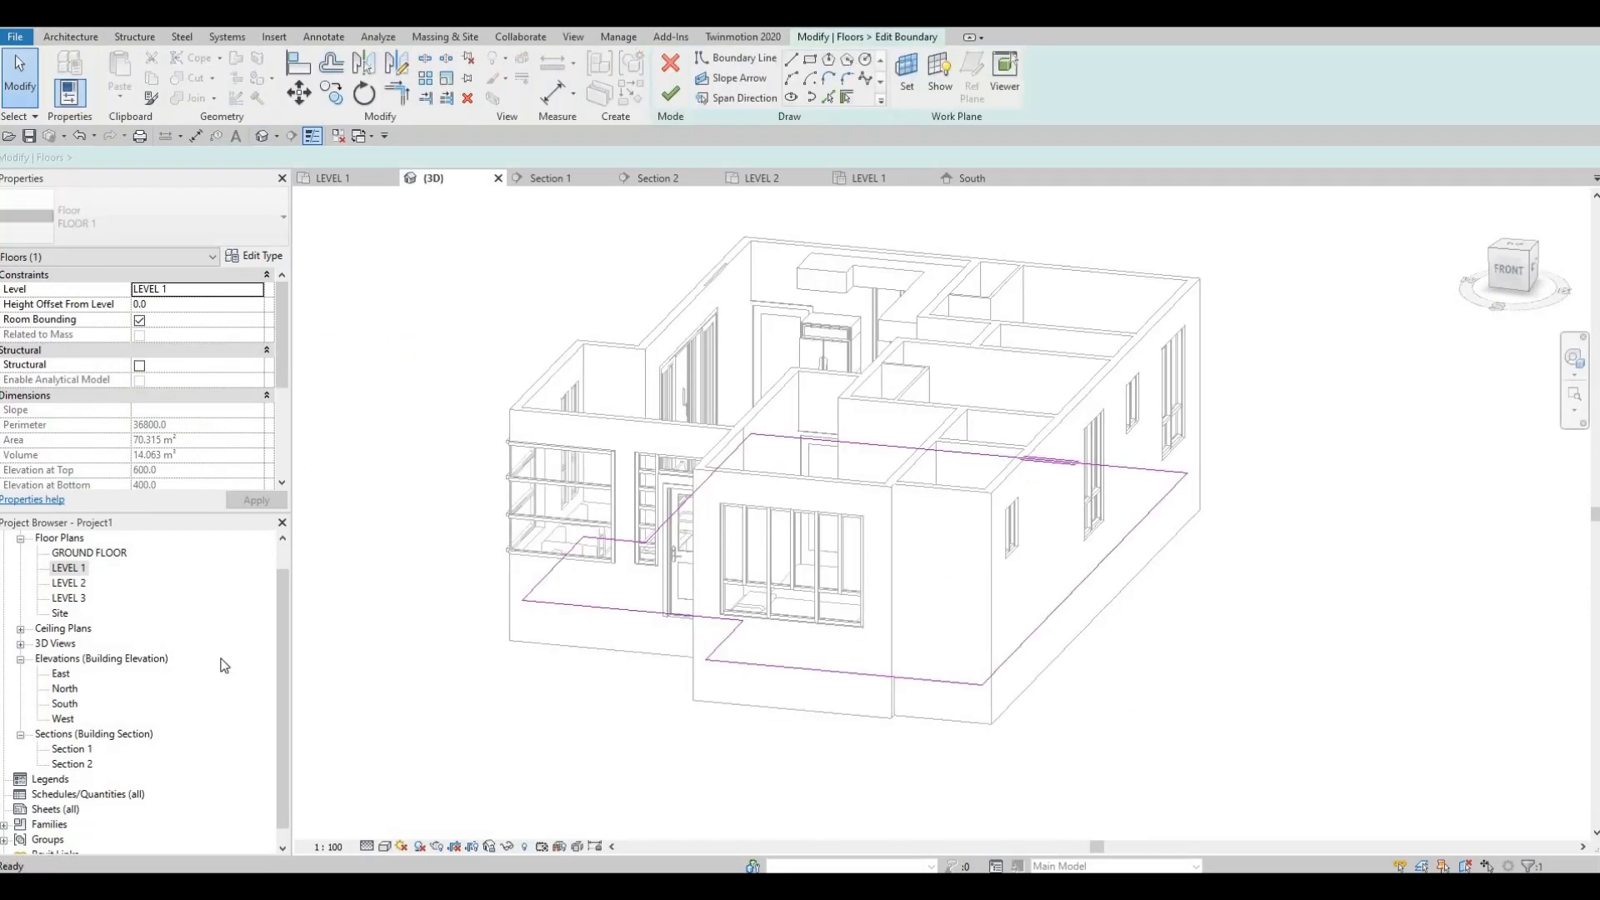
Step: In the LEVEL 1 plan, add floor boundary lines along the new wall's inner face and the interior wall's bedroom-side face
double_click(69, 568)
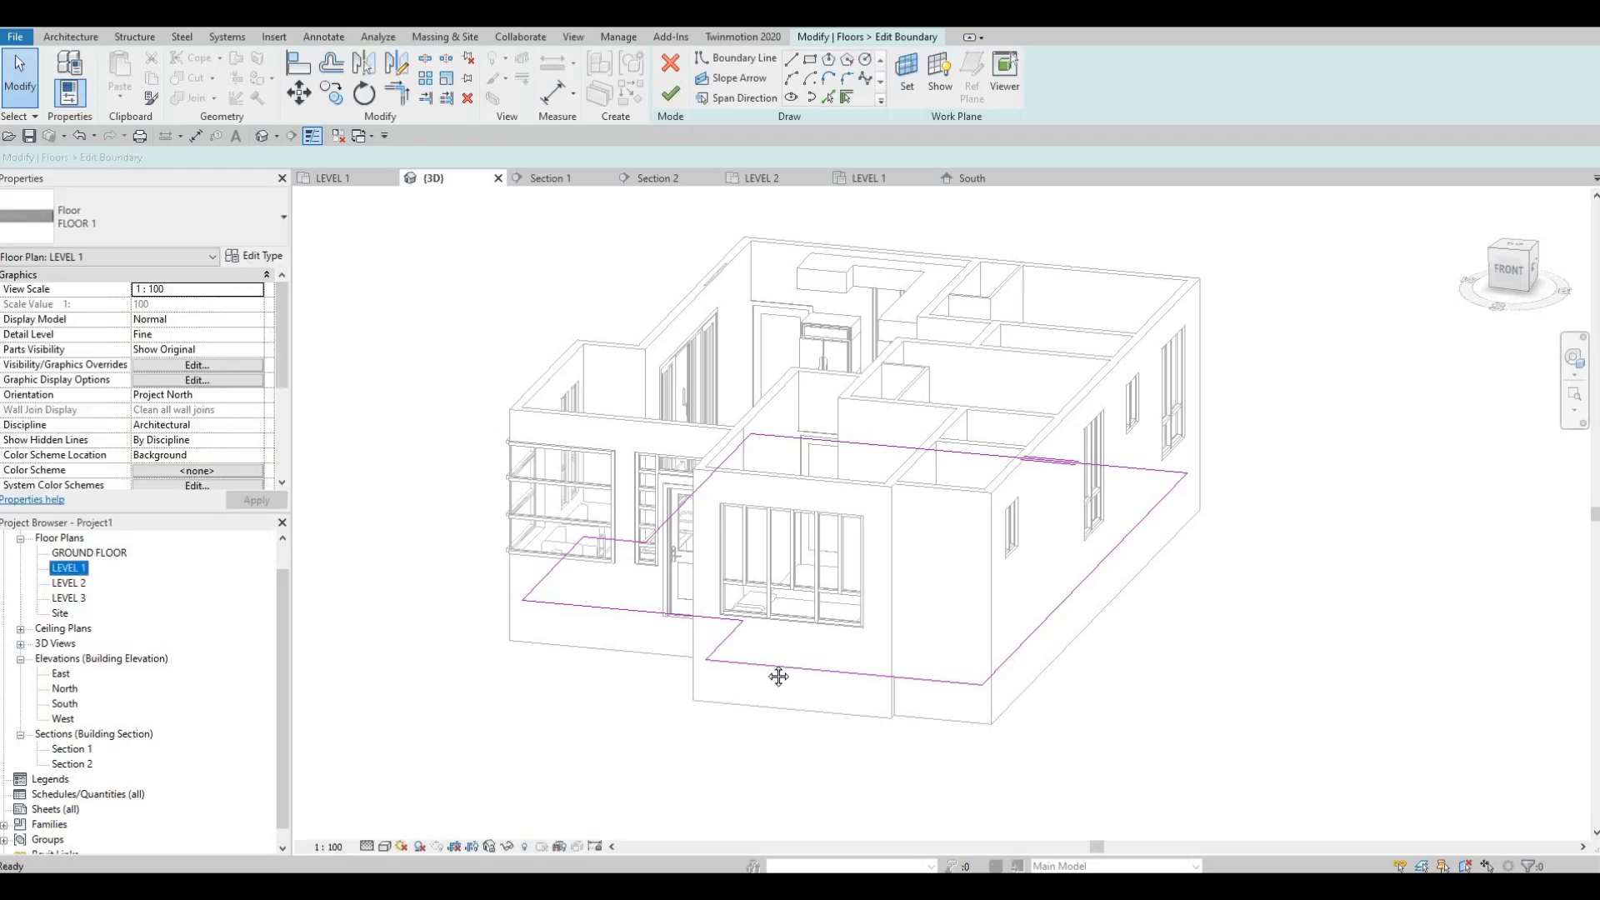
middle_drag(889, 614, 861, 615)
middle_drag(911, 558, 872, 600)
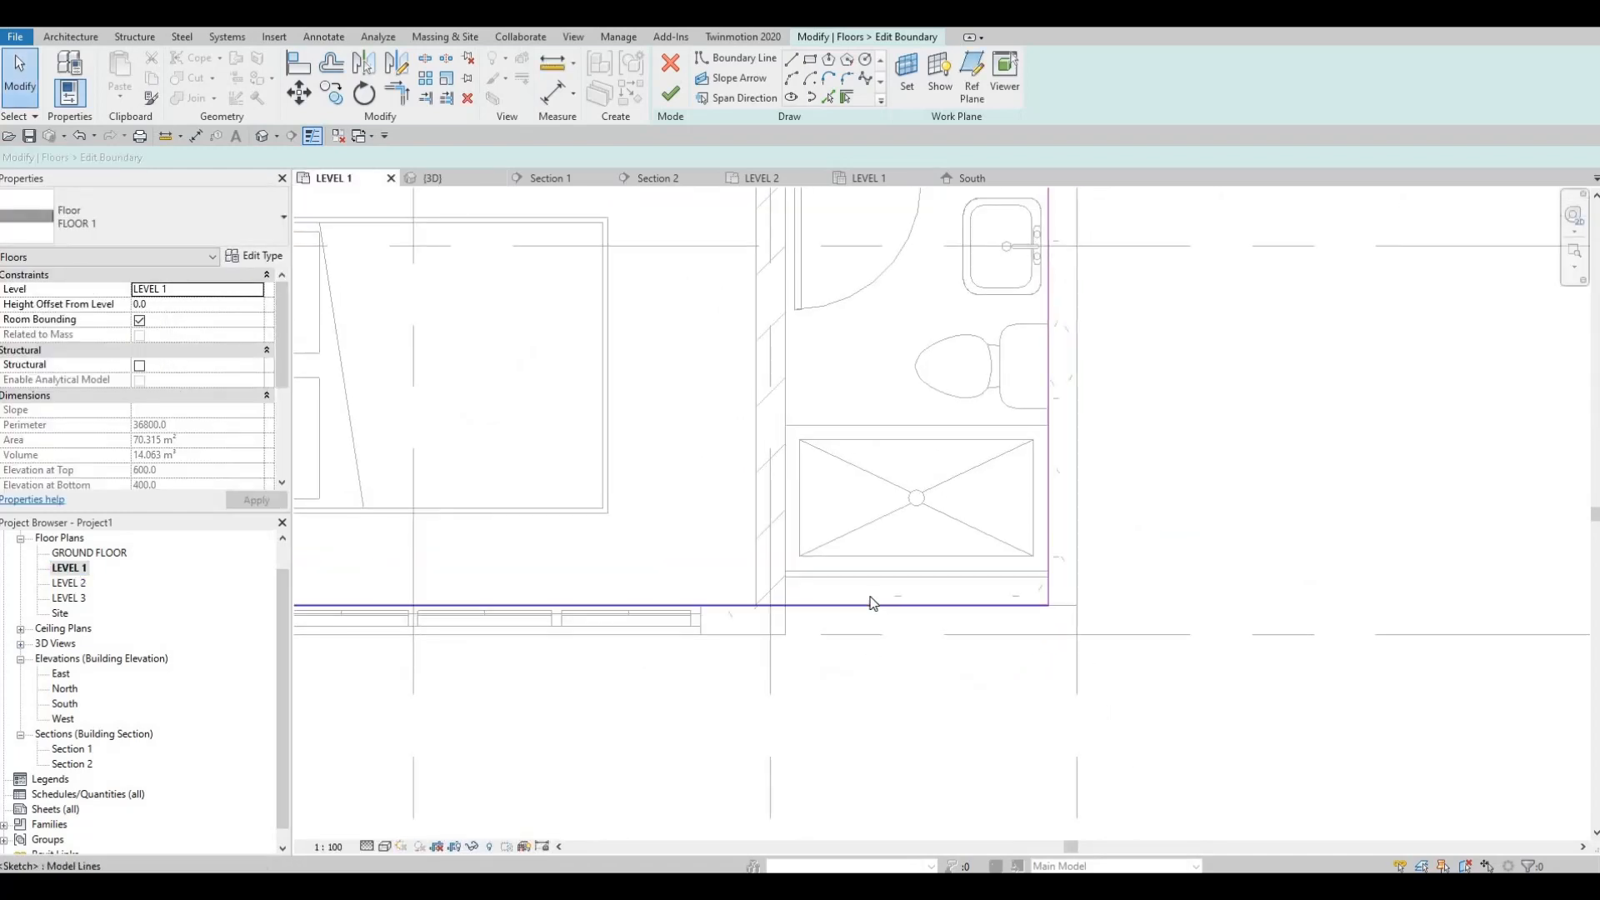
scroll(871, 600, up, 2)
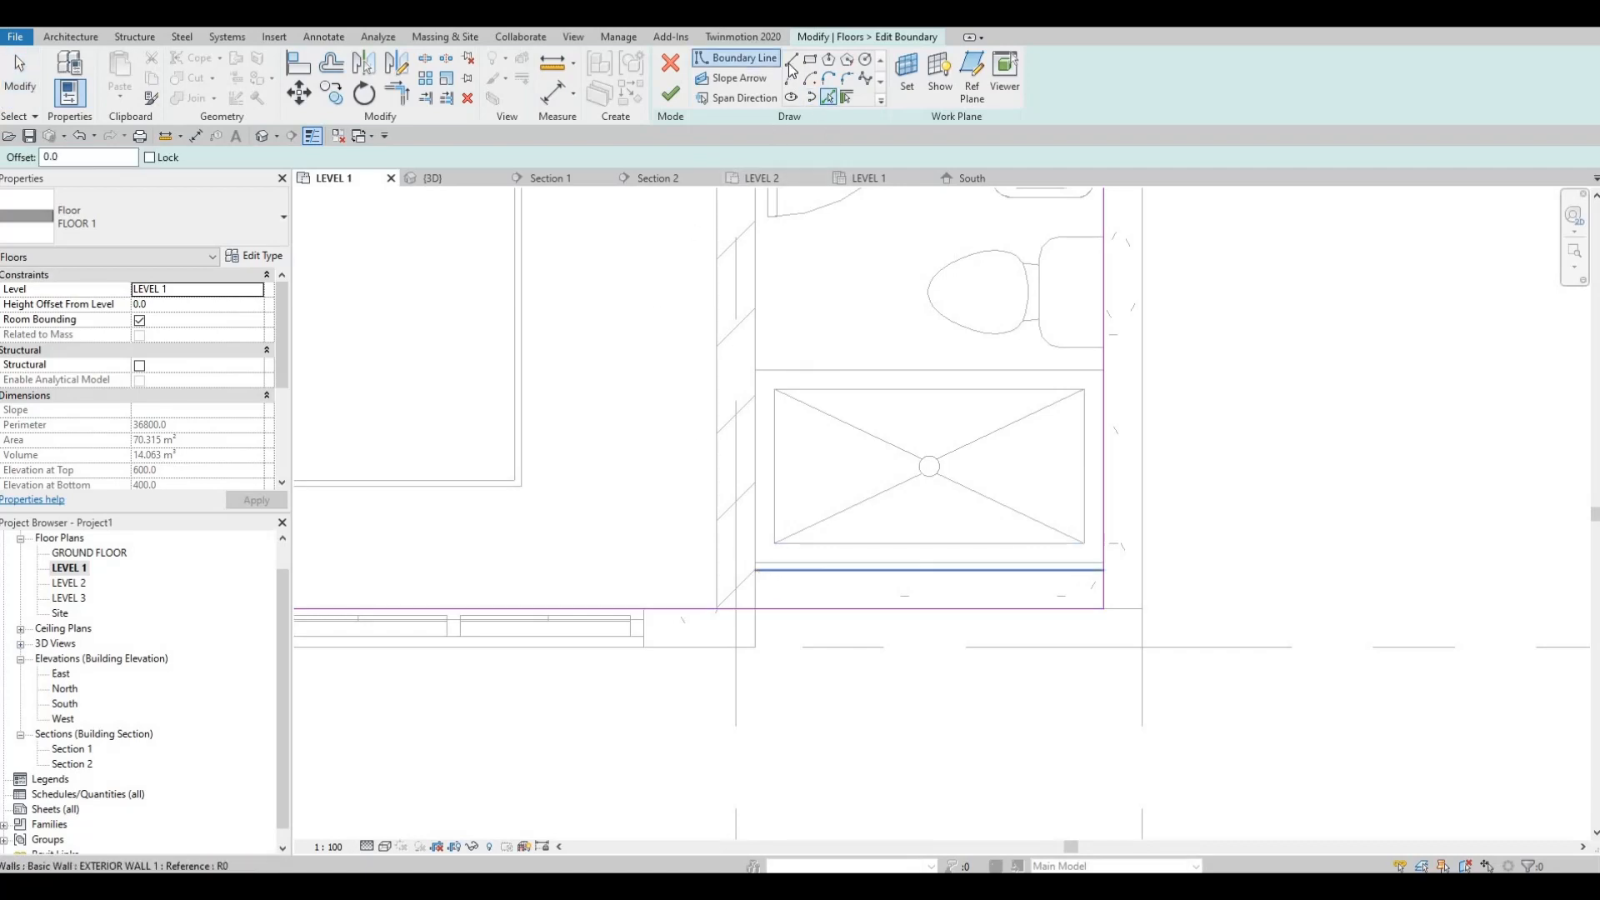
click(947, 569)
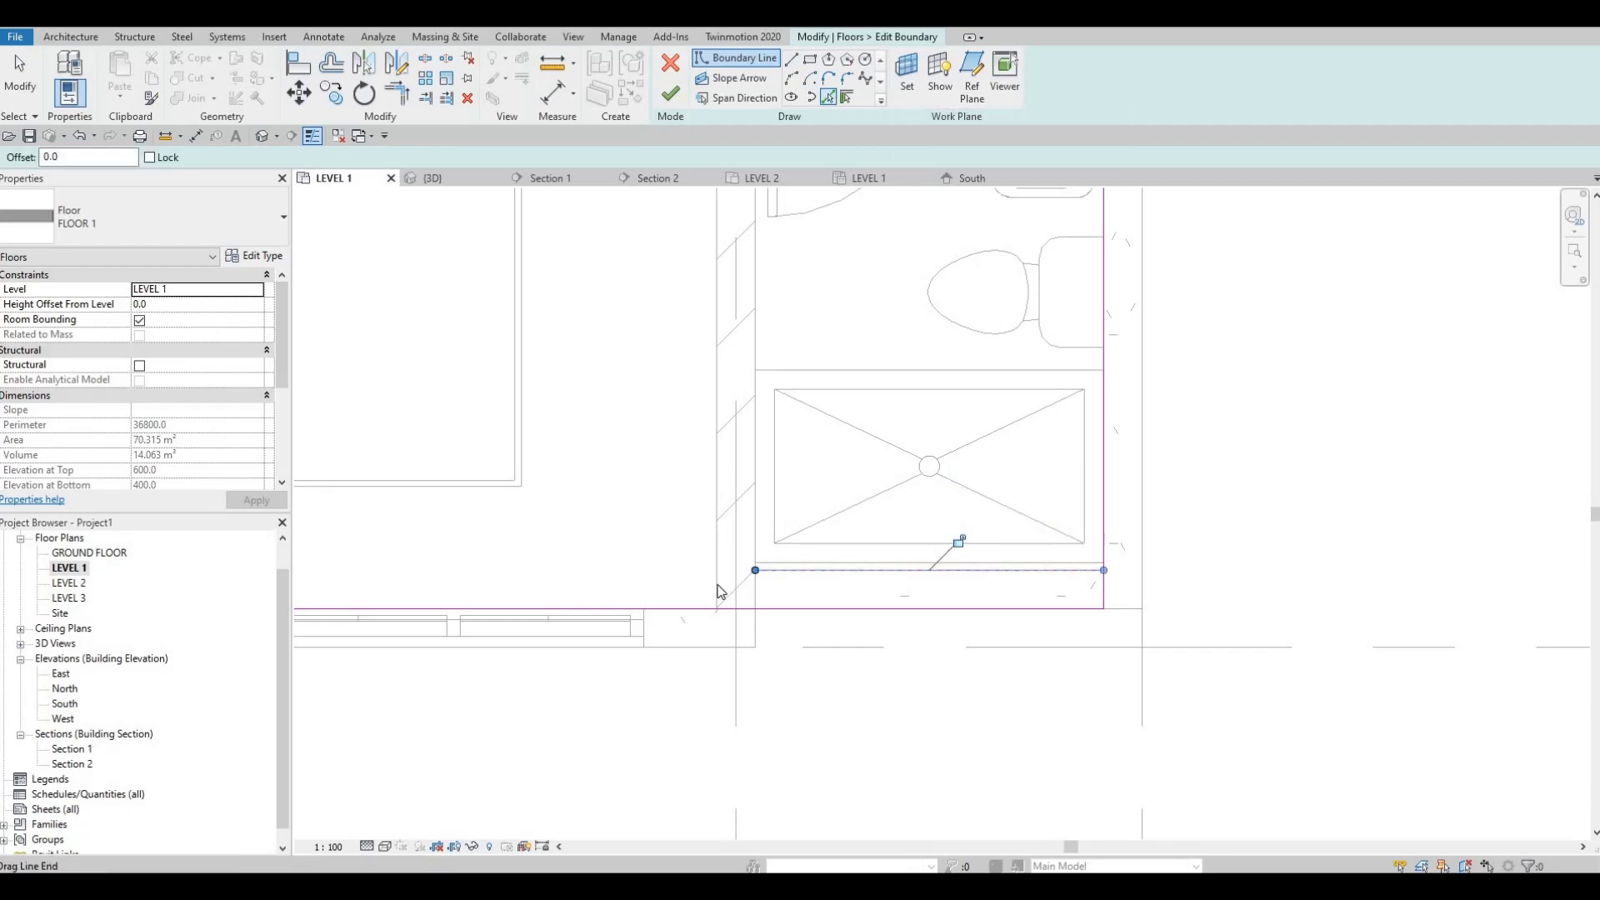
key(Escape)
key(Escape)
key(Escape)
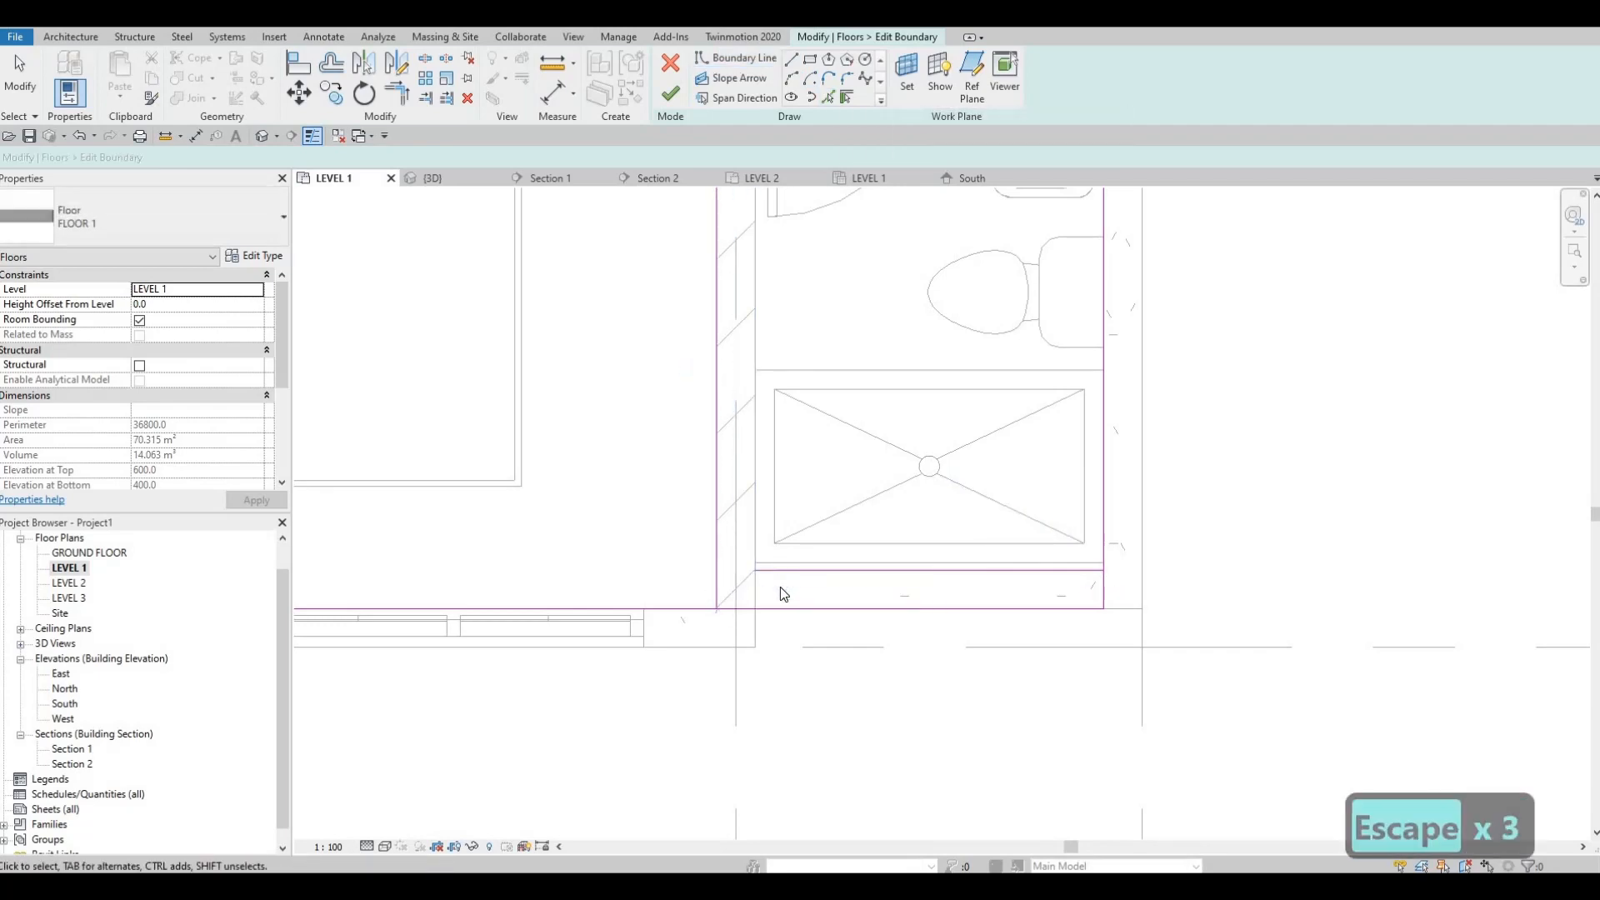
Step: Trim the floor boundary lines into clean corners so the sketch follows the recessed bathroom wall, and finish the floor edit
key(t)
key(r)
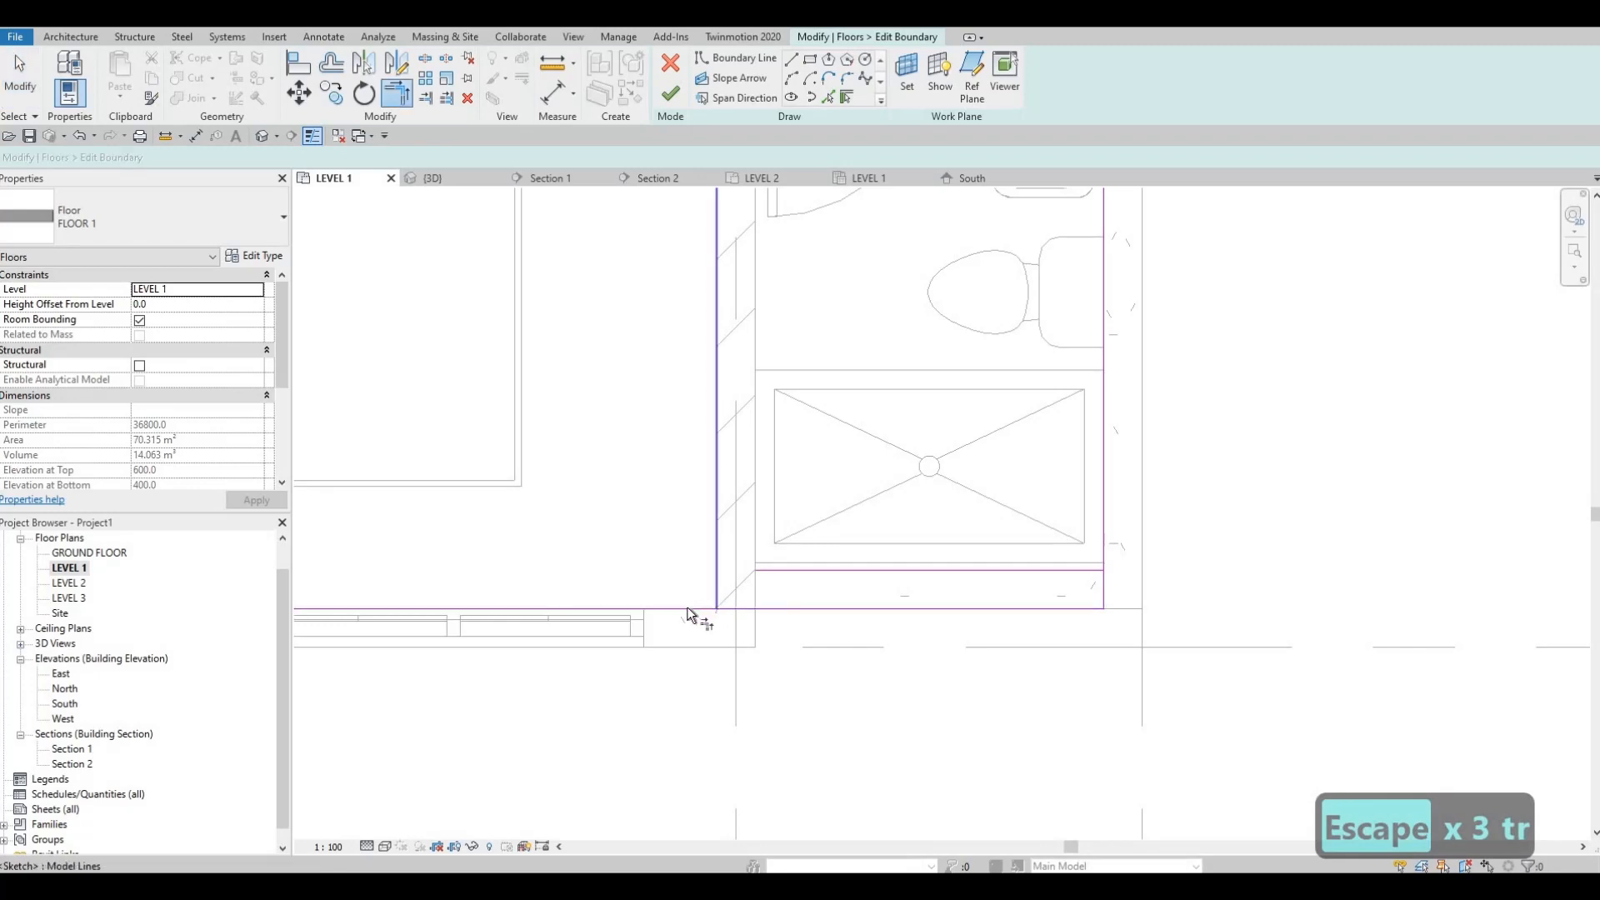
click(839, 571)
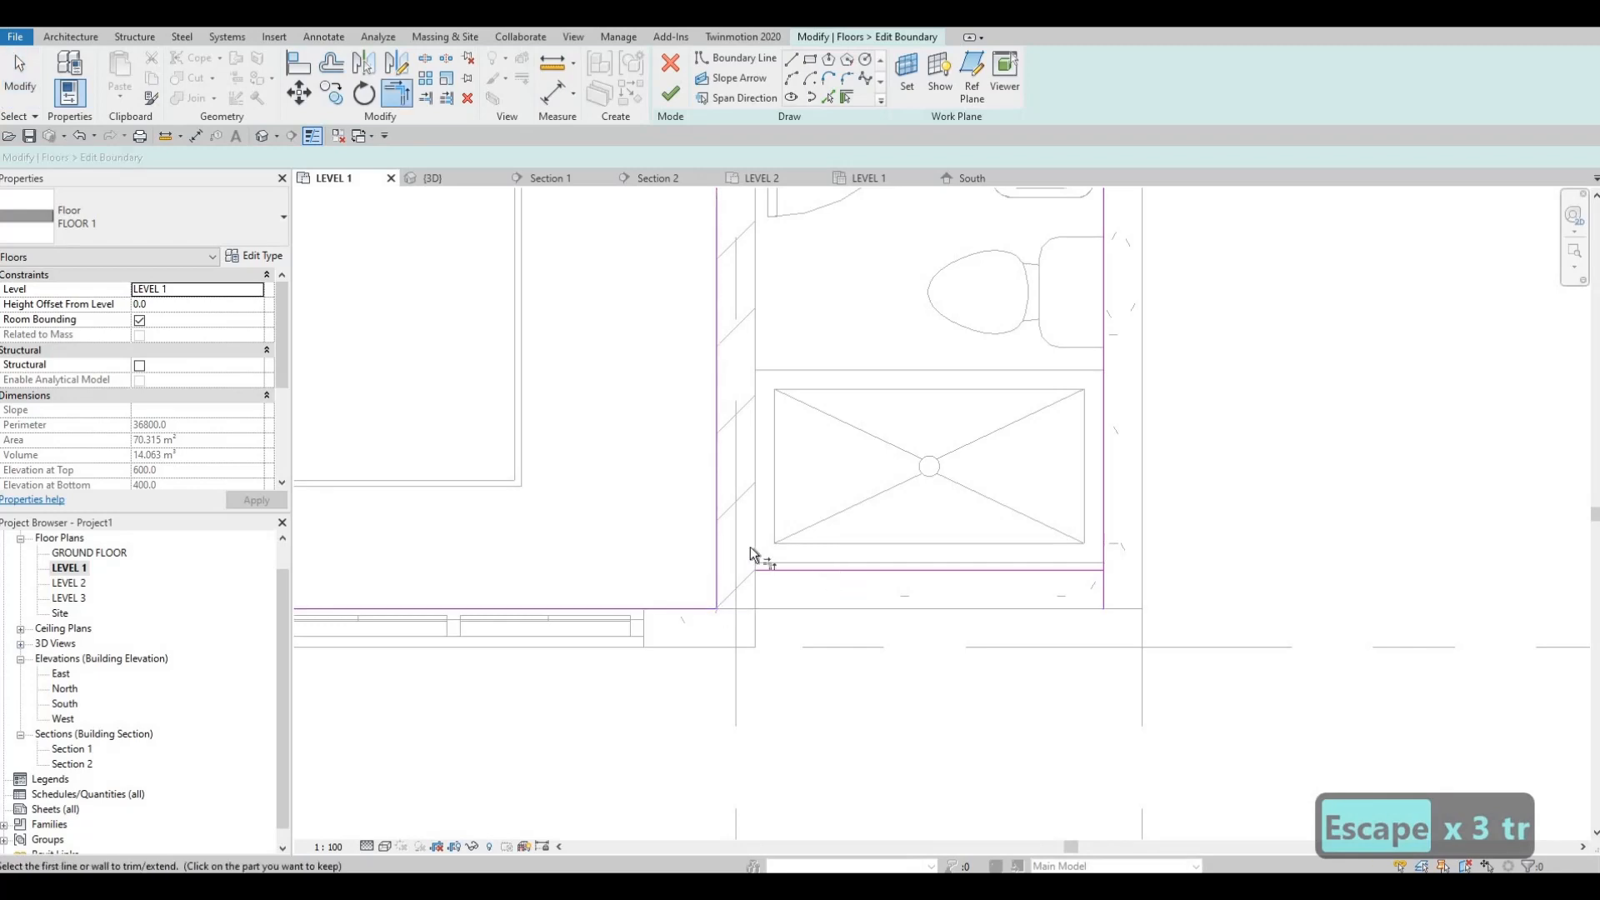
click(714, 585)
click(1082, 570)
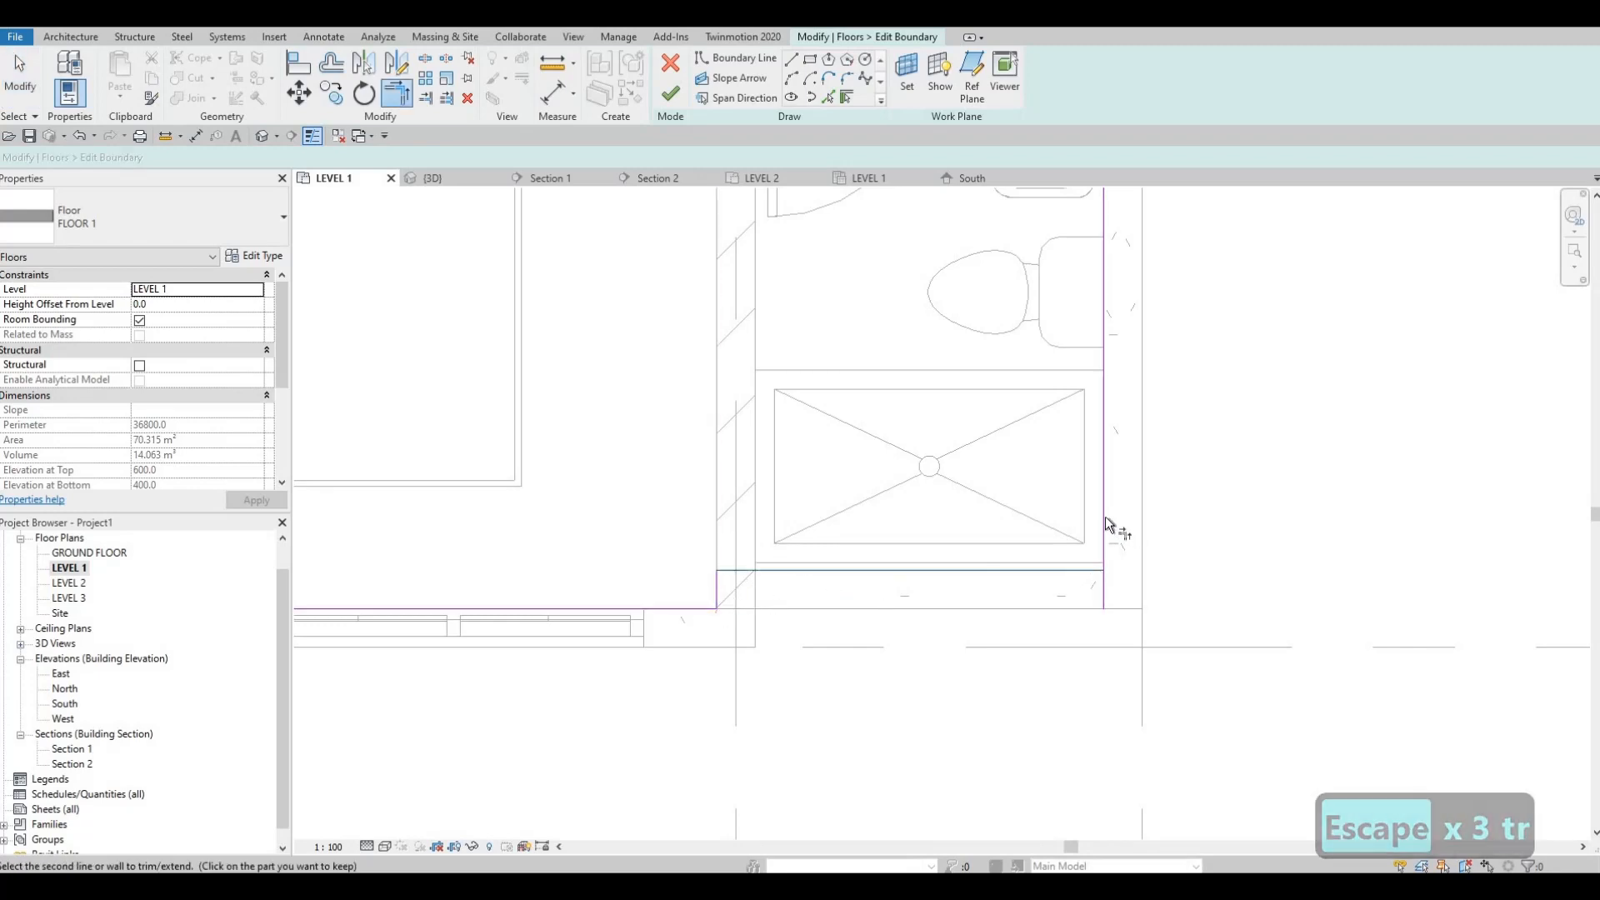
key(Escape)
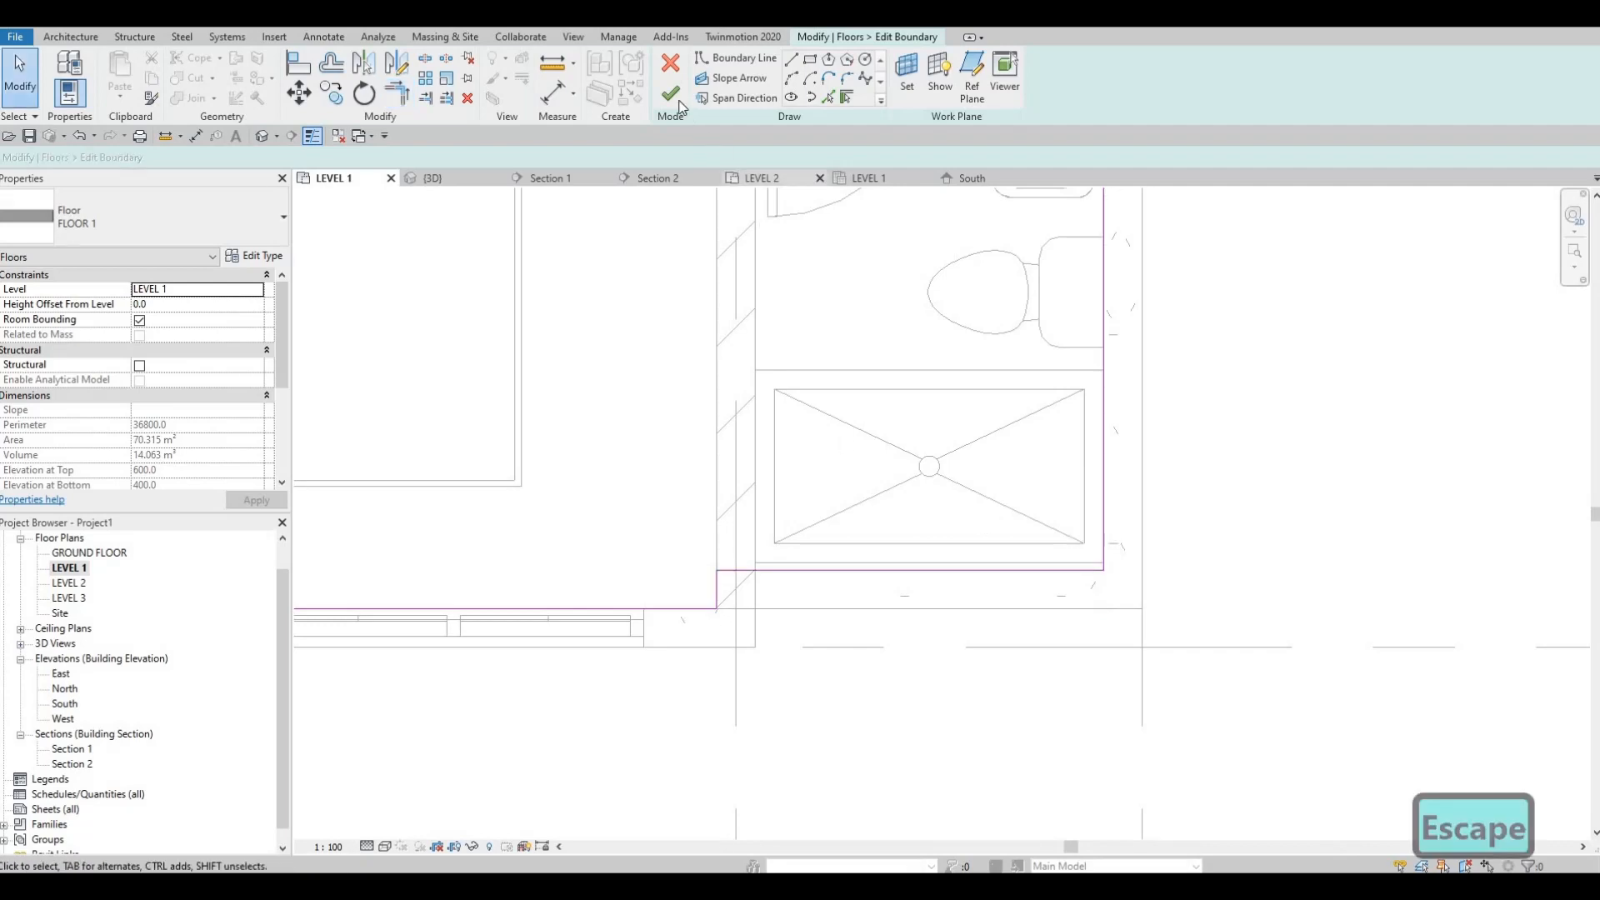
key(Escape)
key(Escape)
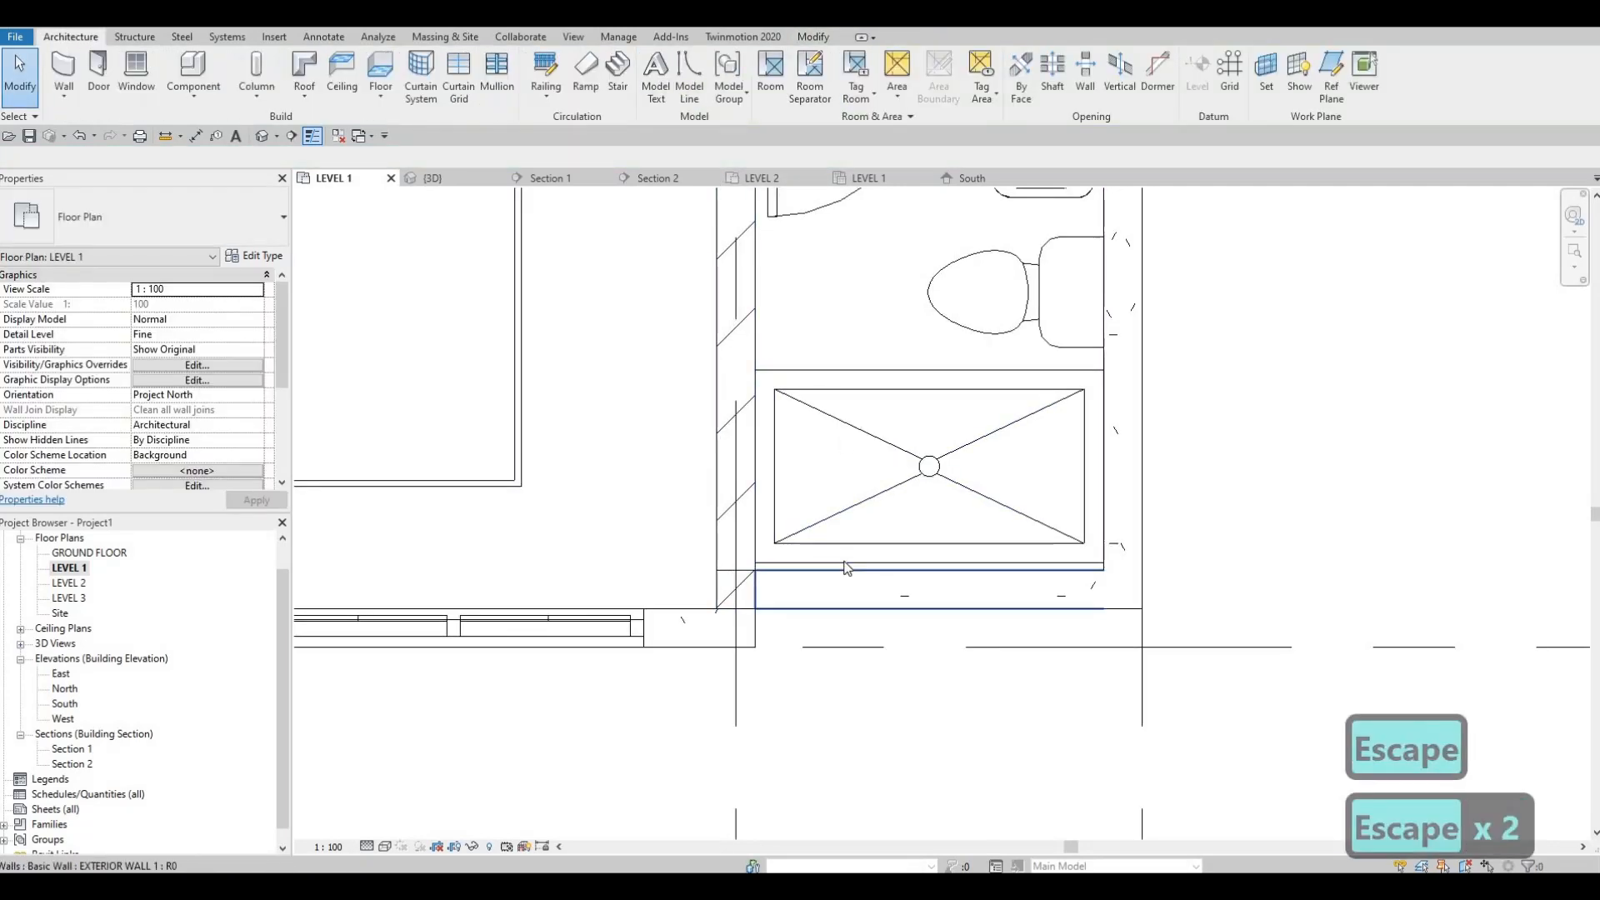
Step: Move the shower stall so its front corner meets the inner face of the recessed bathroom wall
click(777, 564)
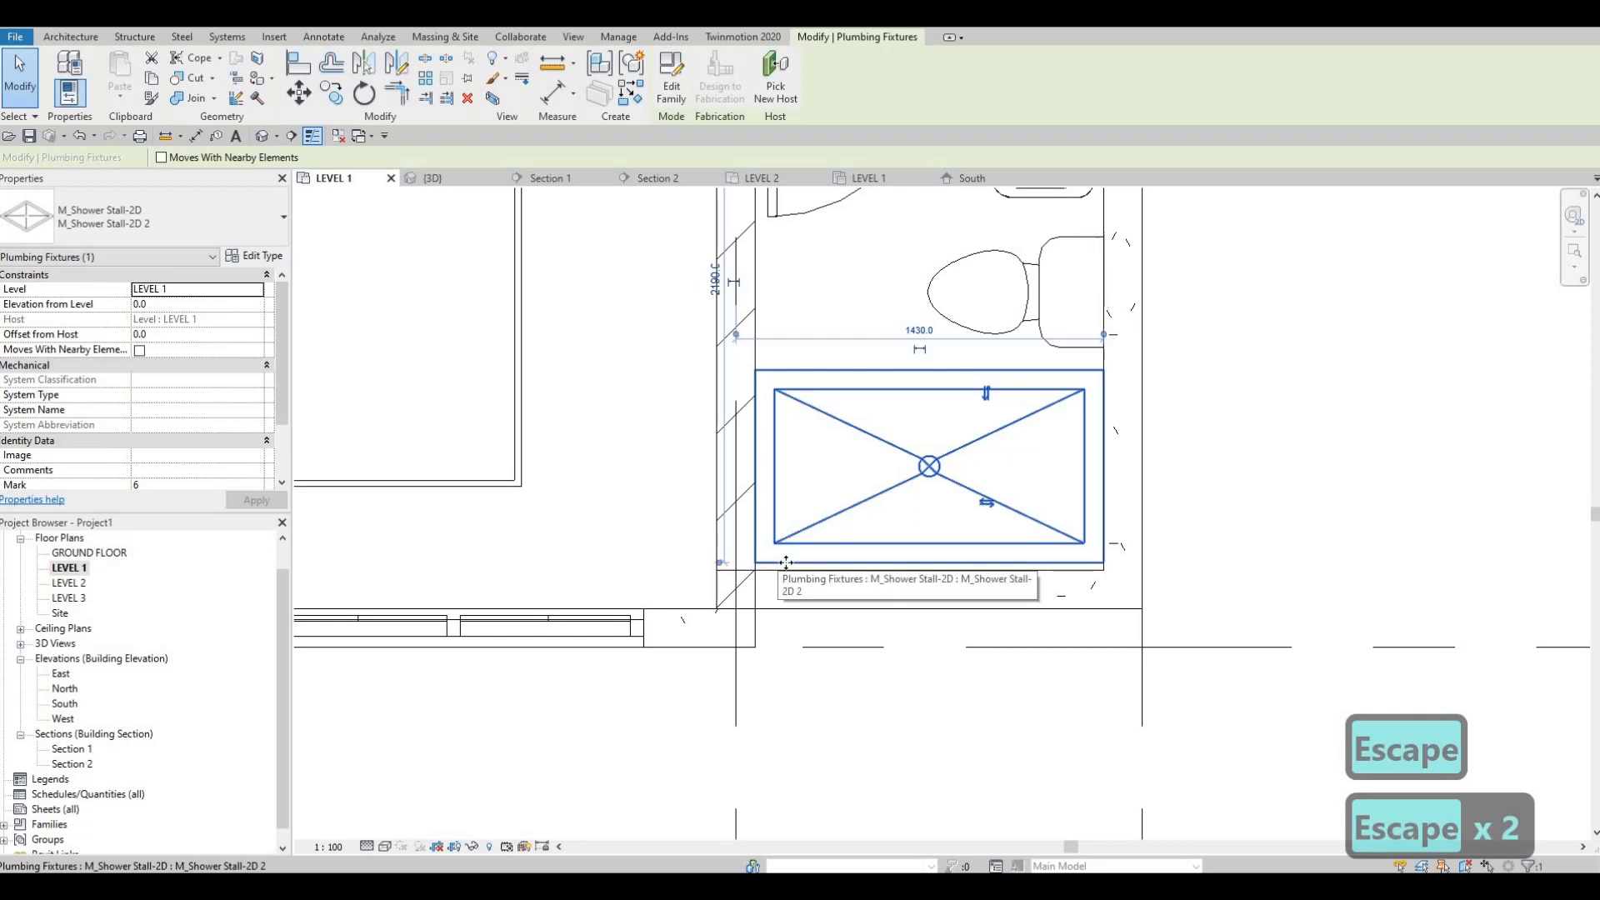
key(m)
key(v)
scroll(1130, 555, up, 2)
click(1127, 556)
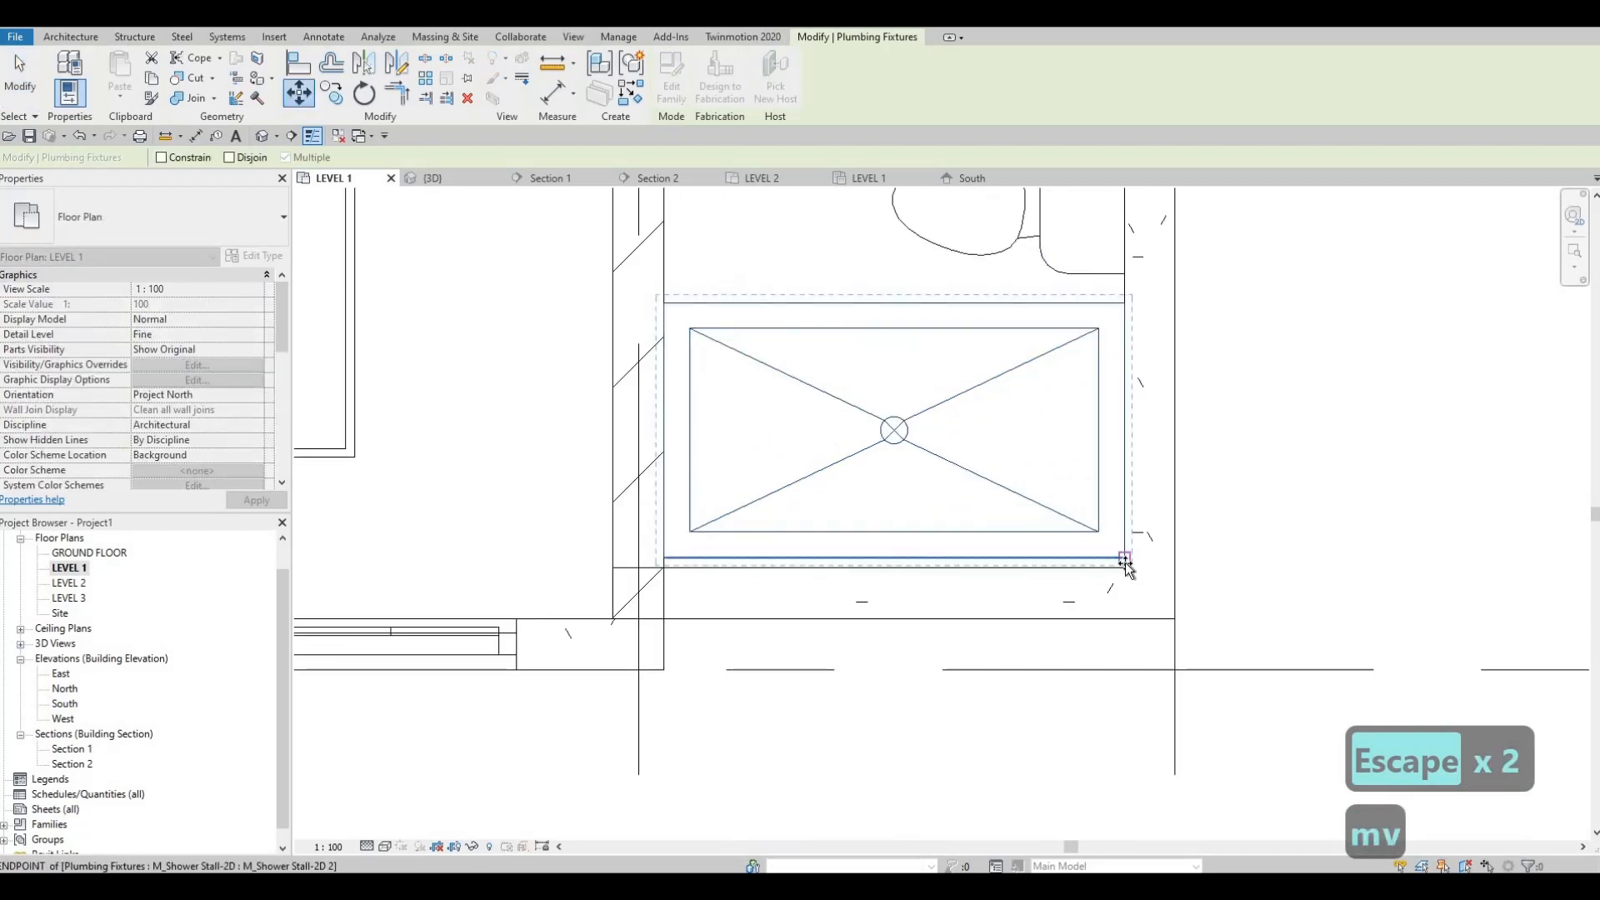
click(1125, 568)
key(Escape)
key(Escape)
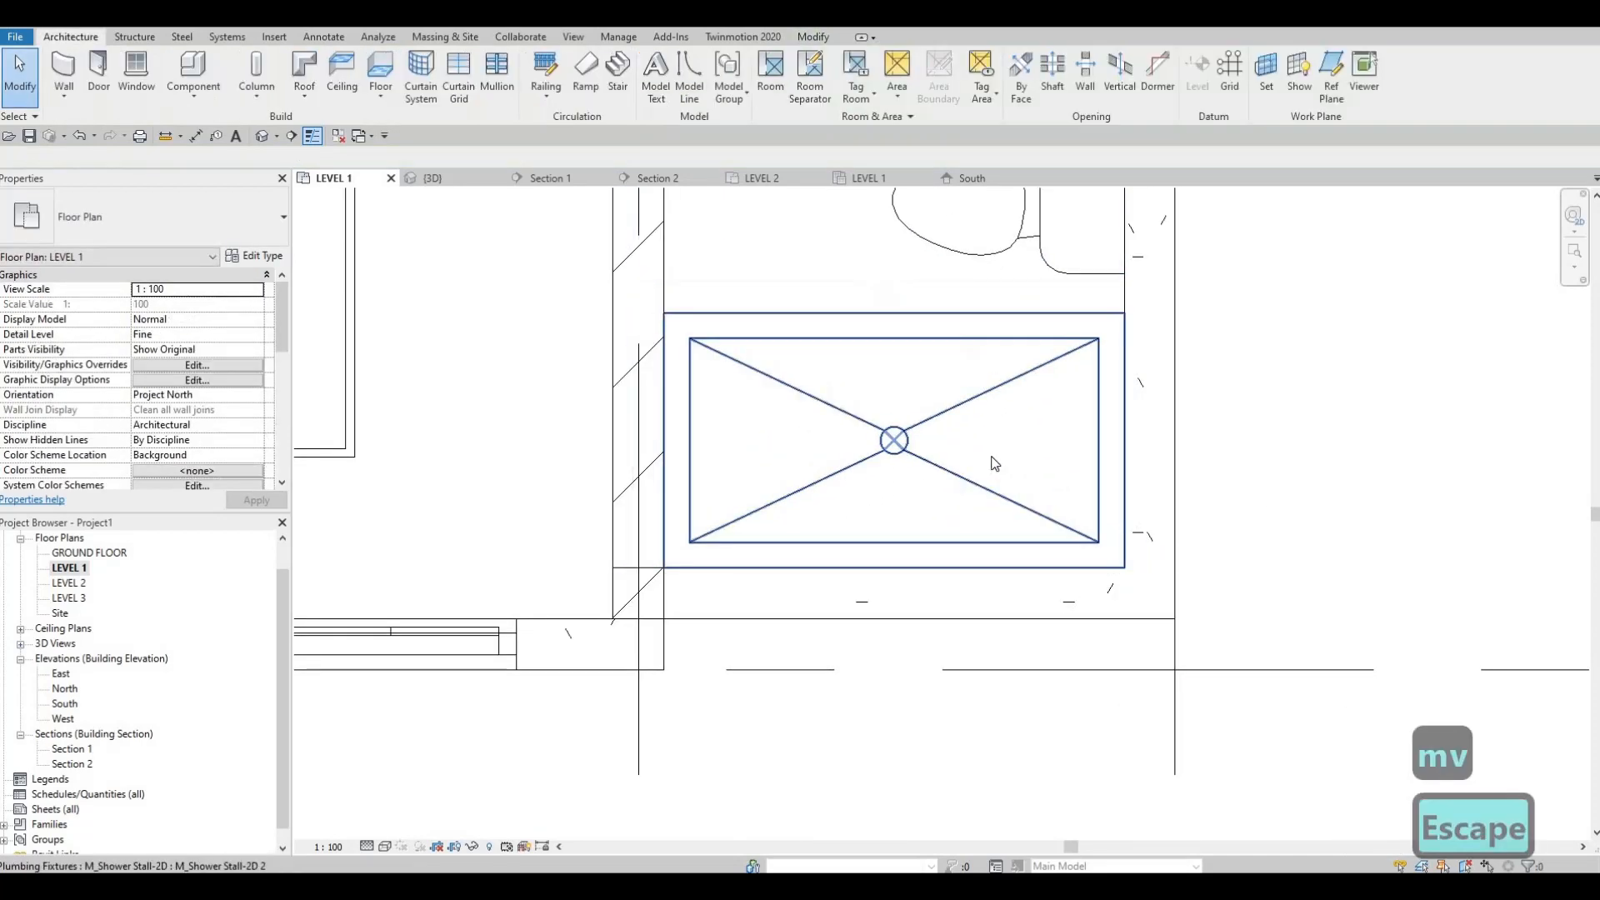
Step: Nudge the toilet slightly toward the sink, away from the shower stall
scroll(976, 438, down, 3)
scroll(999, 466, up, 1)
click(999, 467)
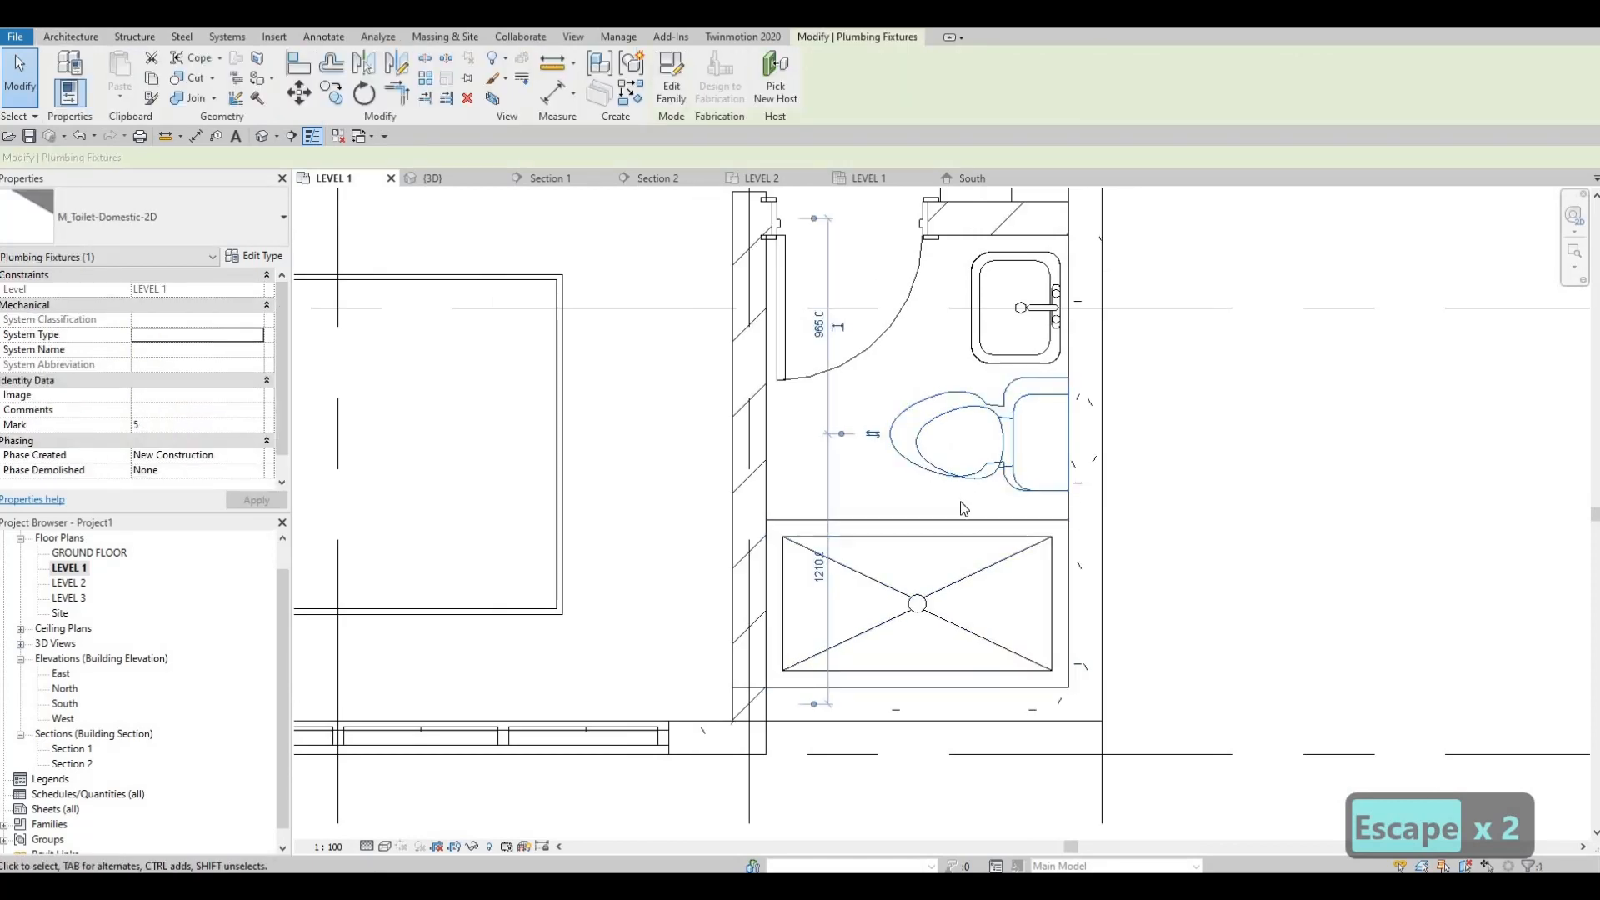
key(Up)
key(Up)
key(Down)
key(Escape)
key(Escape)
scroll(1019, 313, down, 2)
key(Escape)
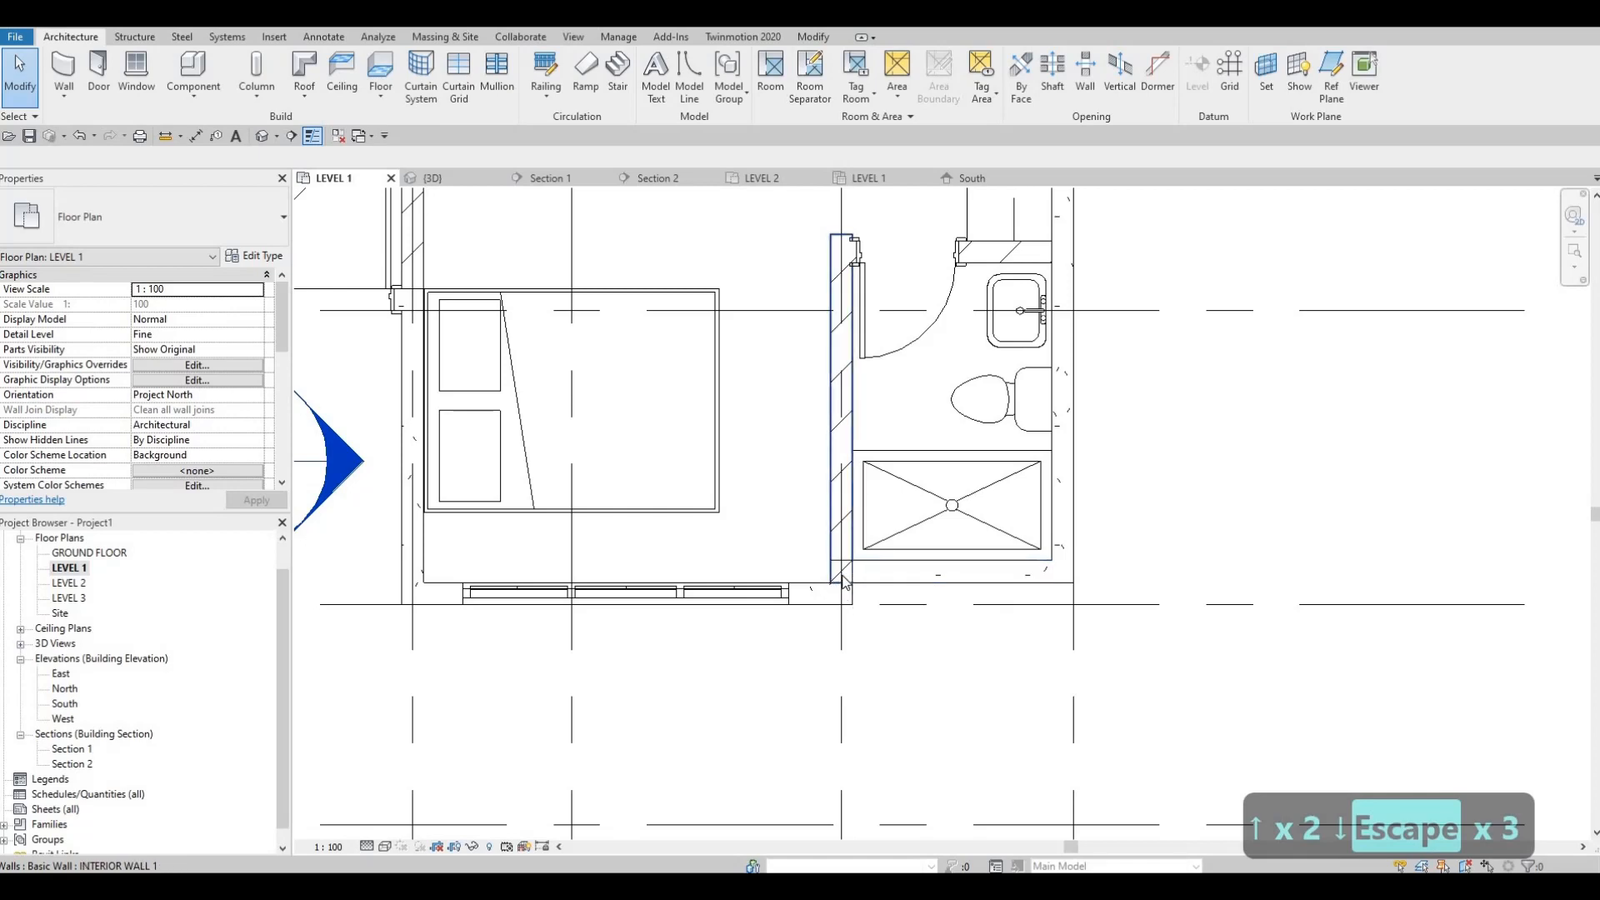
Step: Examine the junction of the interior wall, bedroom front wall and recessed bathroom wall in plan and in the 3D view
scroll(835, 554, up, 2)
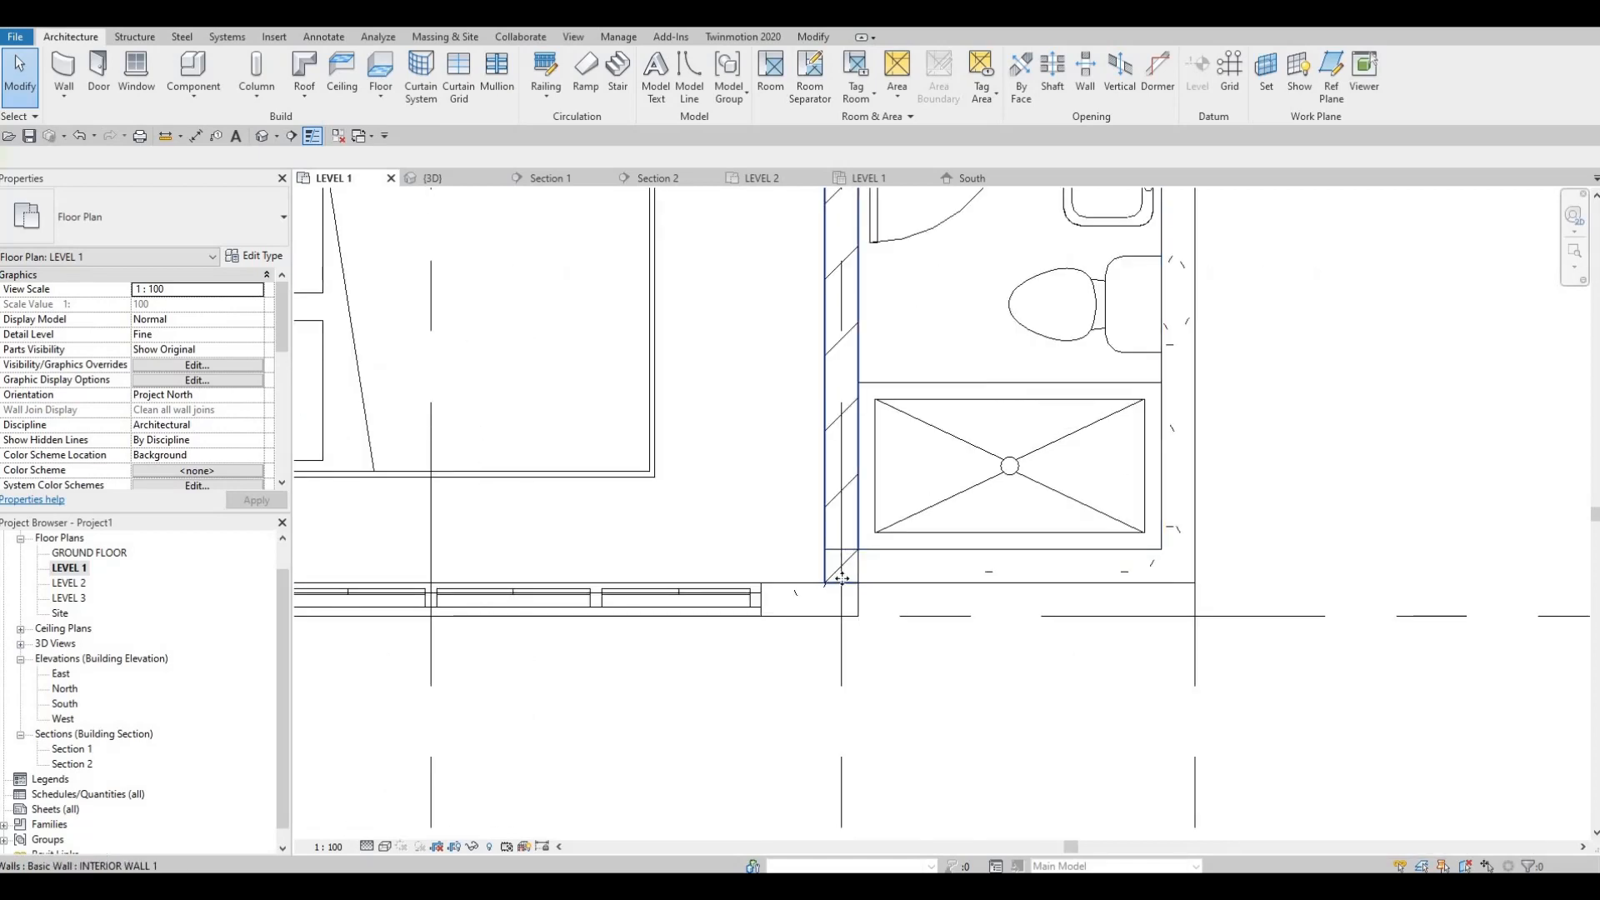
click(857, 534)
middle_drag(863, 556, 861, 506)
scroll(850, 554, up, 1)
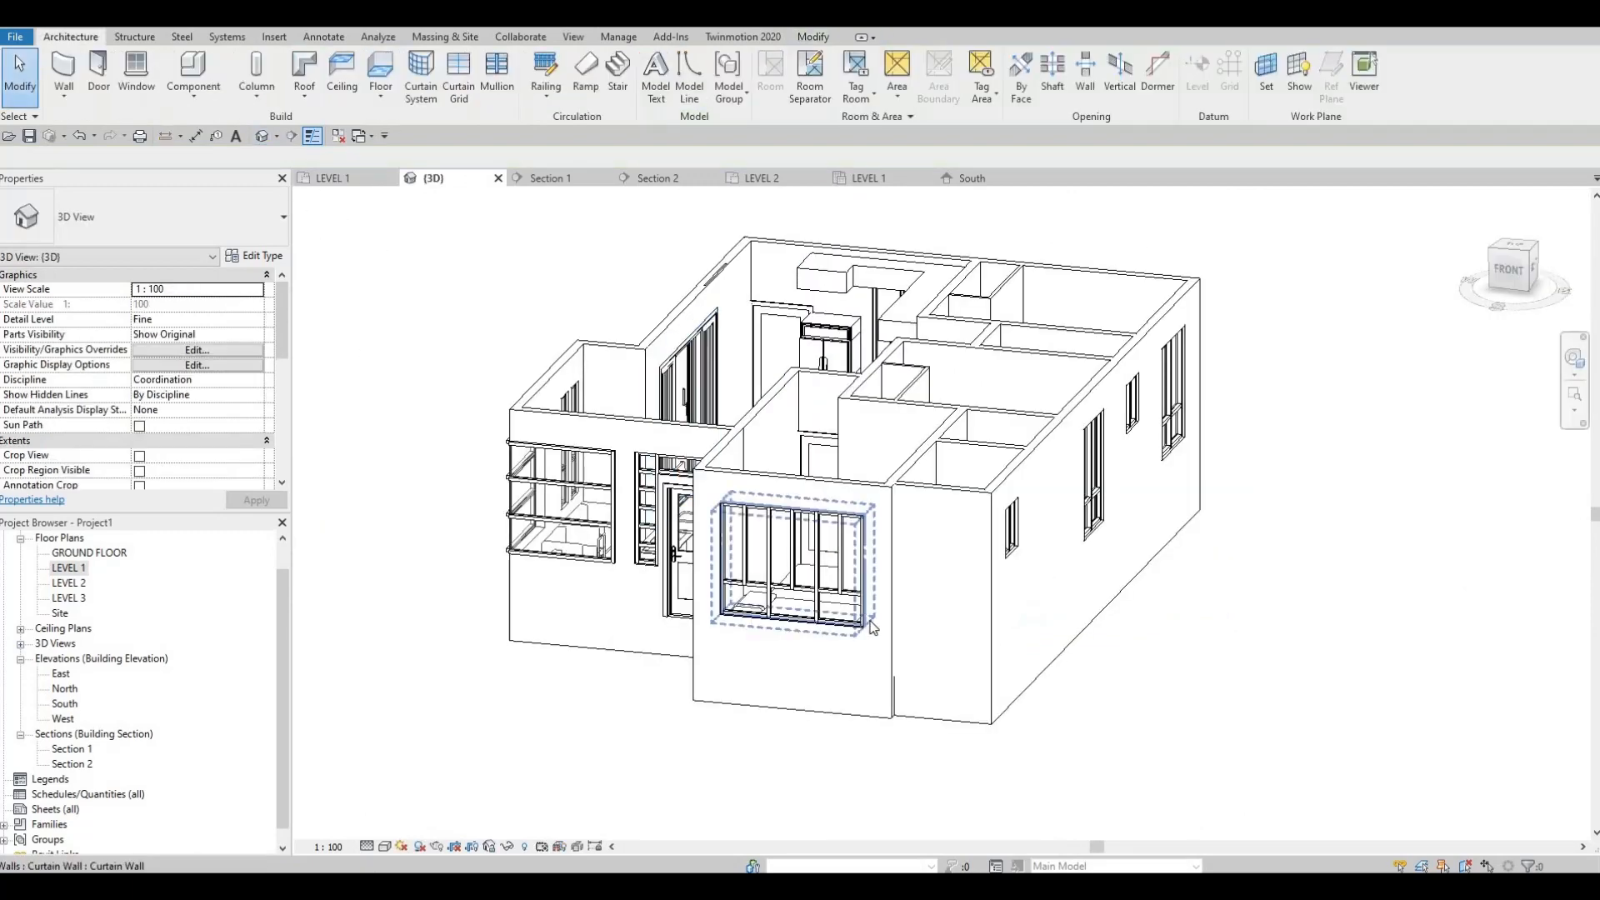
shift+middle_drag(871, 632, 765, 683)
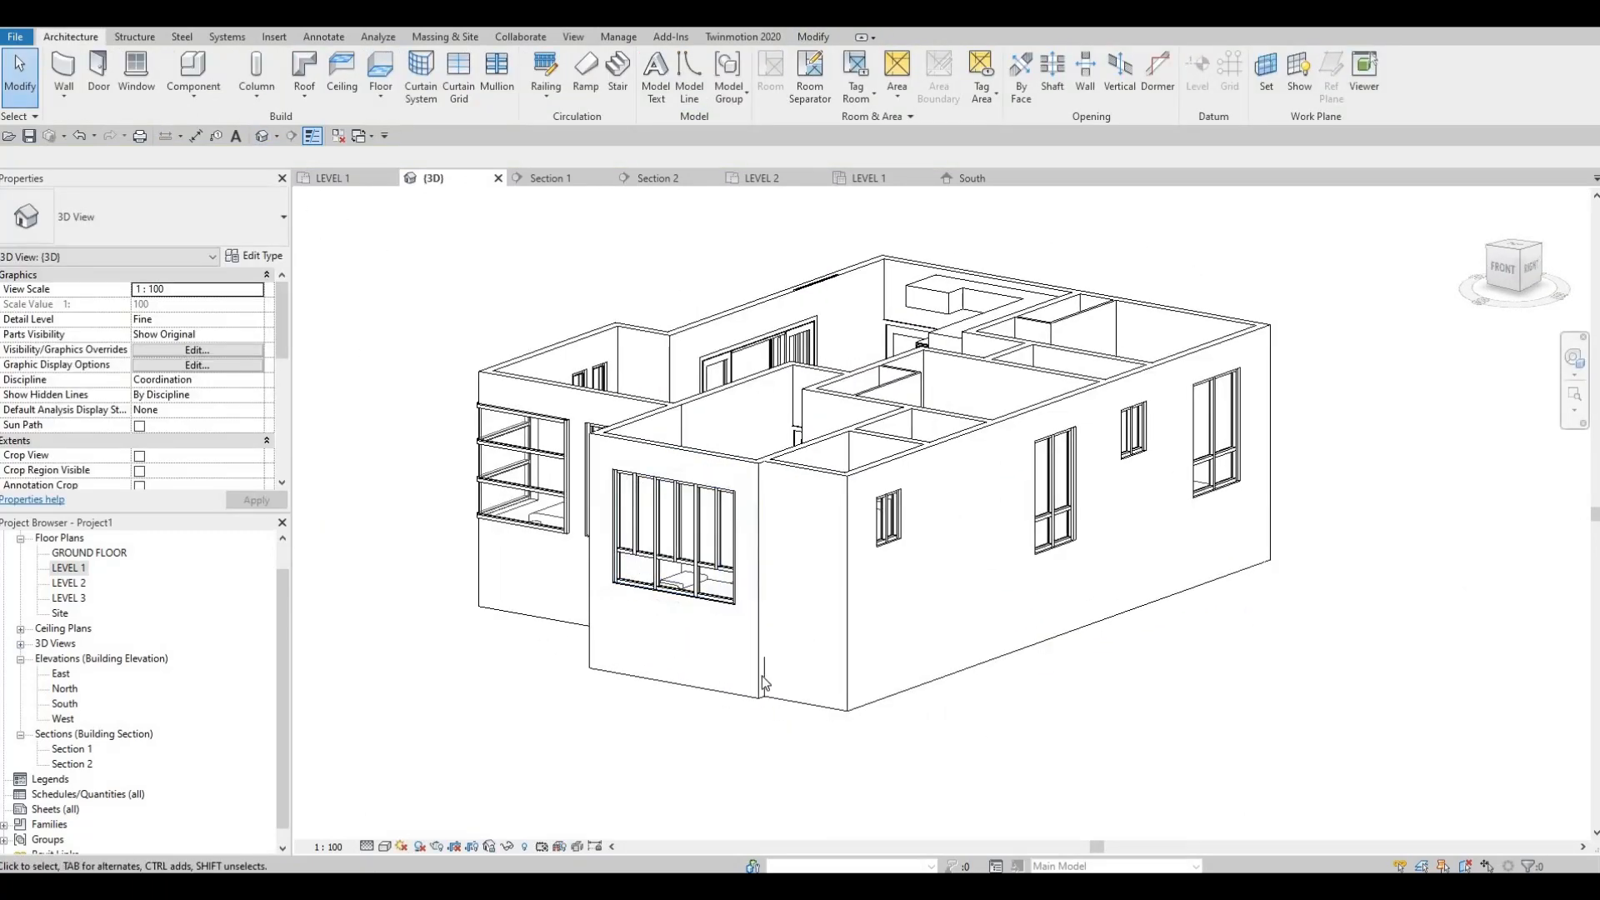
click(762, 670)
scroll(775, 659, up, 3)
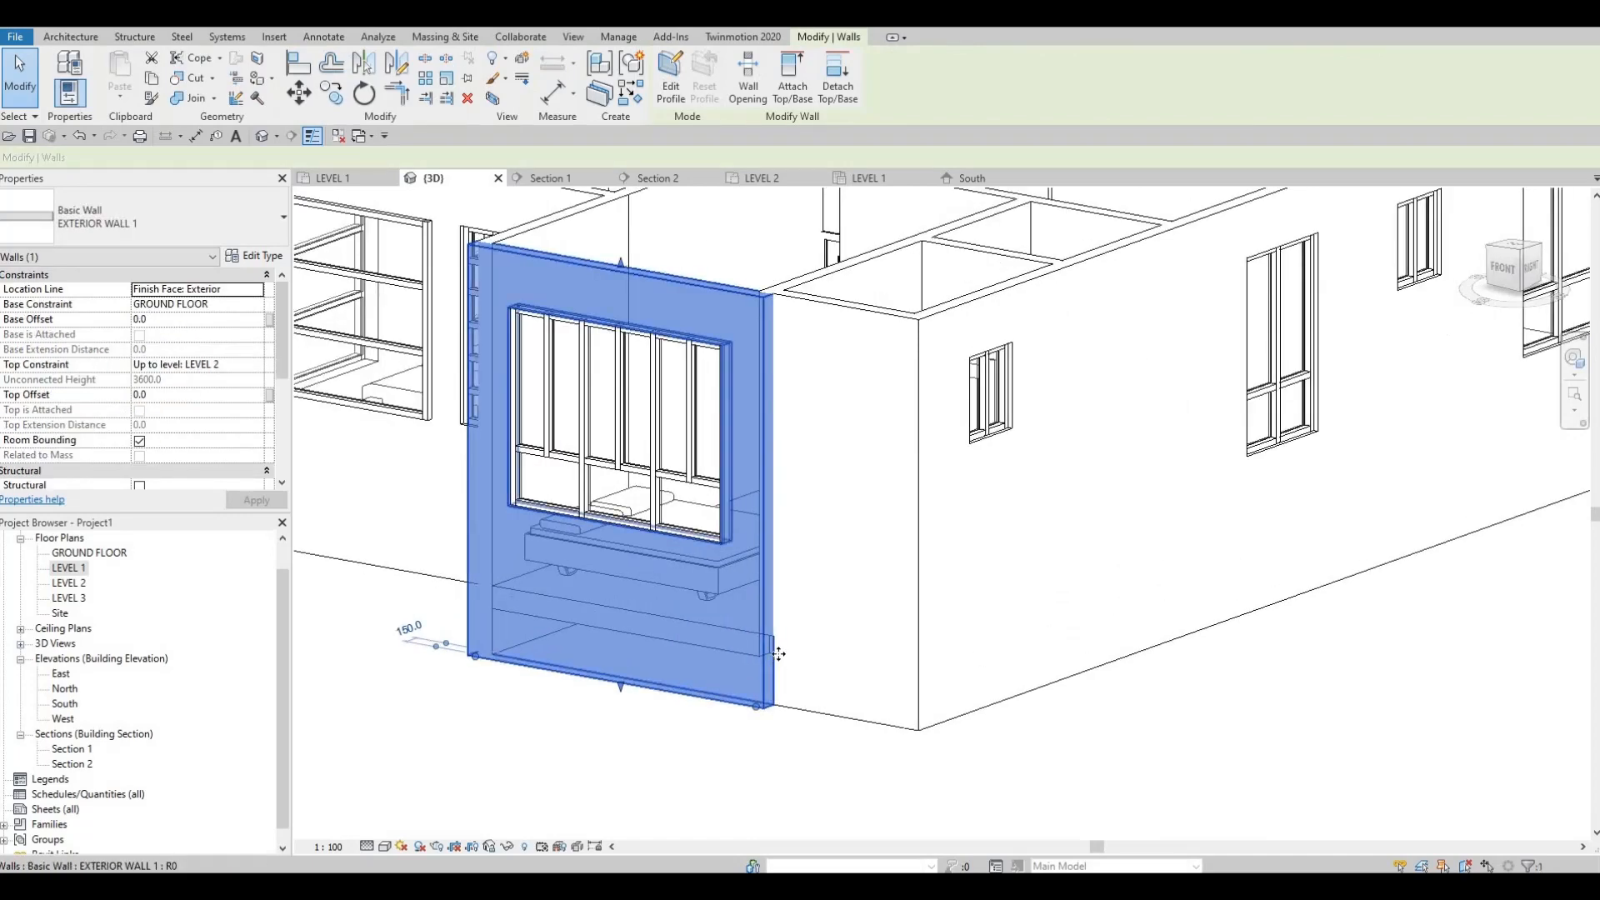
scroll(778, 654, up, 3)
key(Escape)
scroll(753, 732, down, 5)
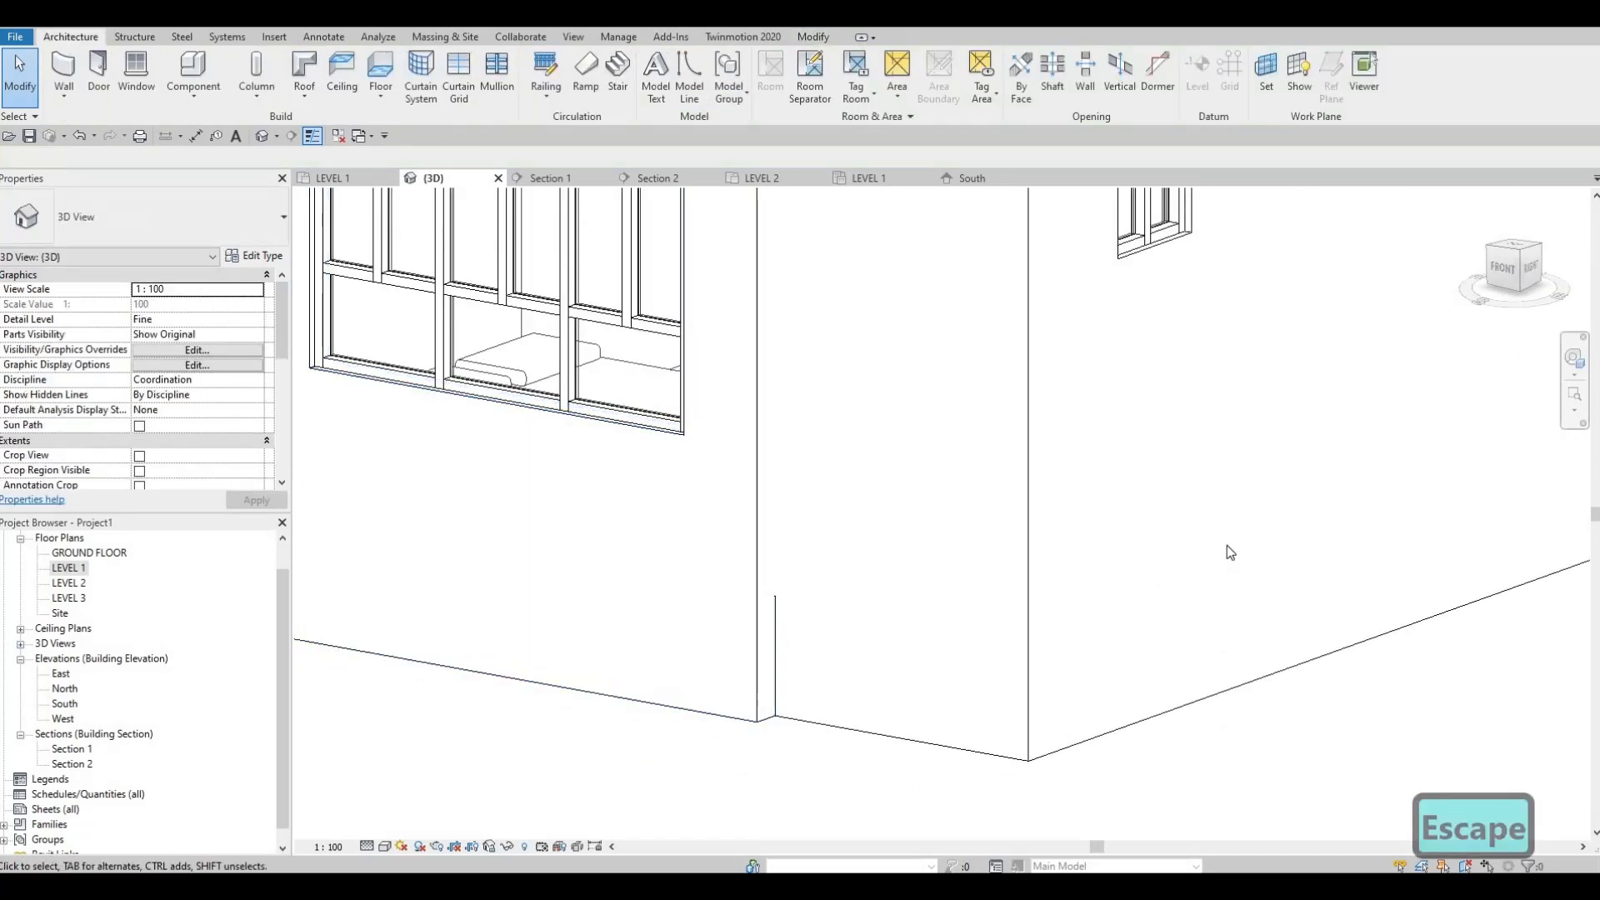
scroll(1064, 600, up, 3)
scroll(1037, 597, down, 5)
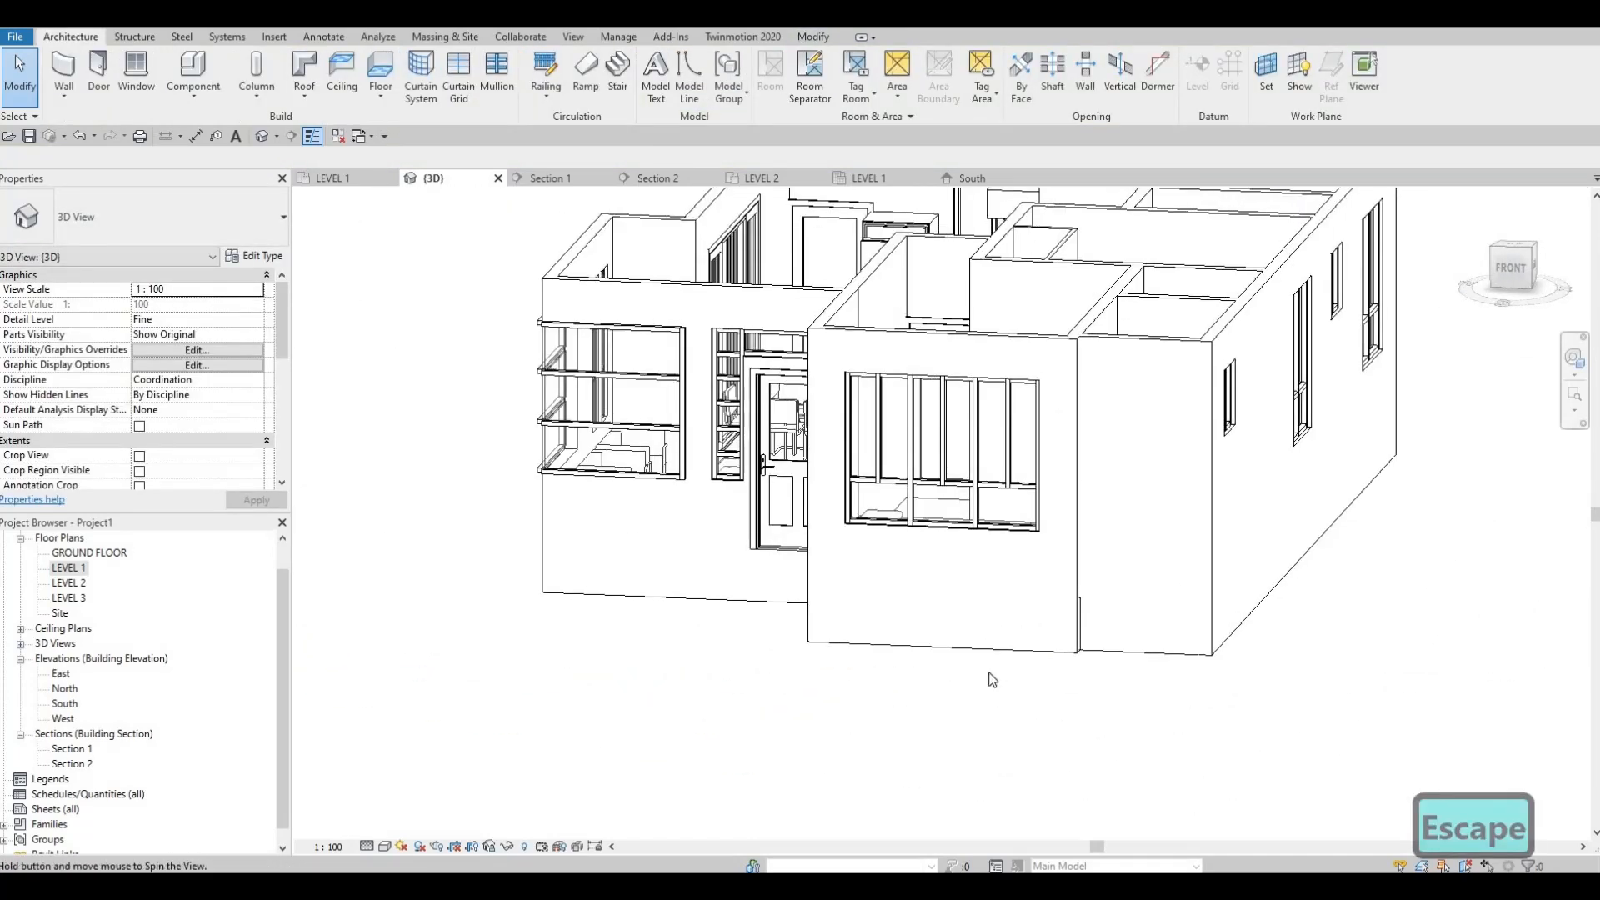
scroll(733, 633, up, 2)
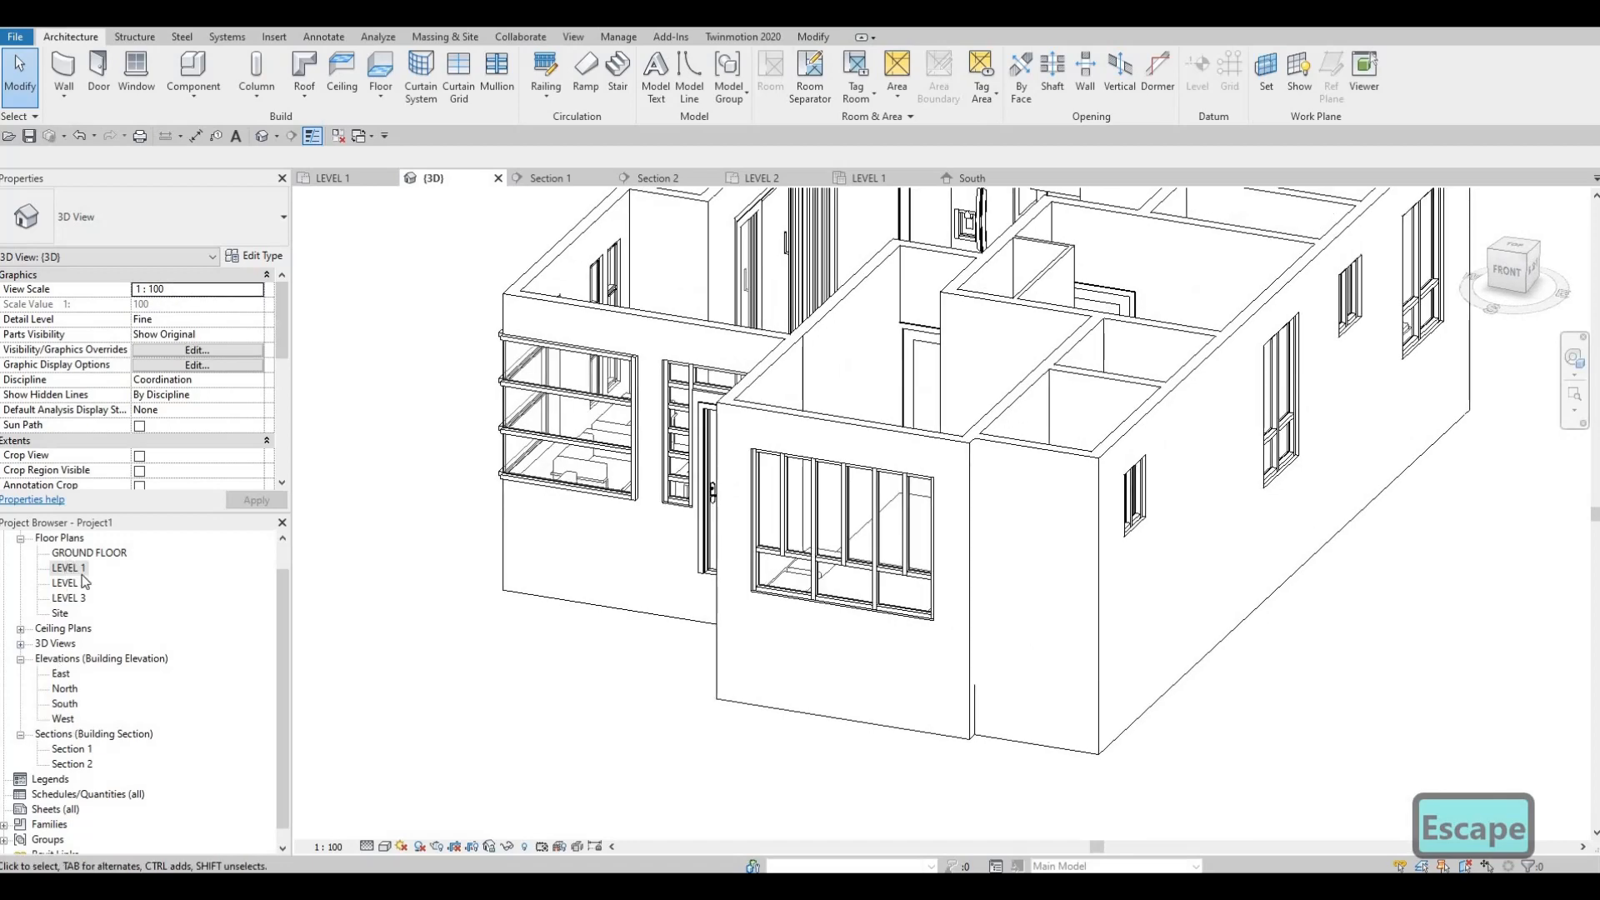
Step: In the LEVEL 1 plan, nudge the recessed bathroom front wall outward by about 30 mm
double_click(68, 568)
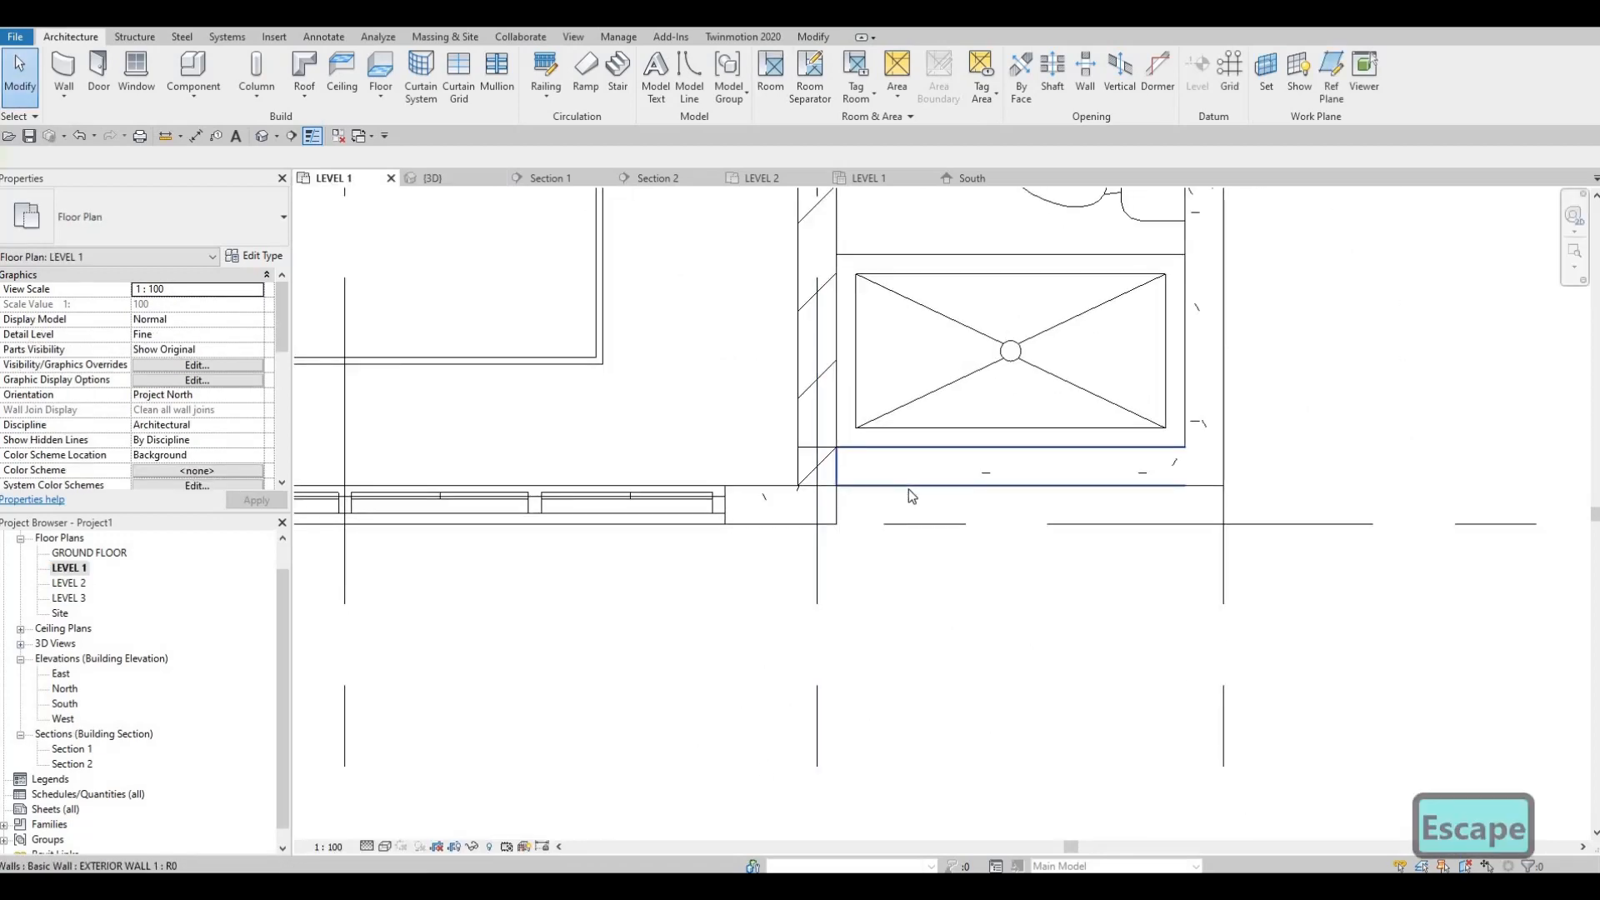
click(908, 488)
key(Down)
key(Down)
key(Down)
key(Down)
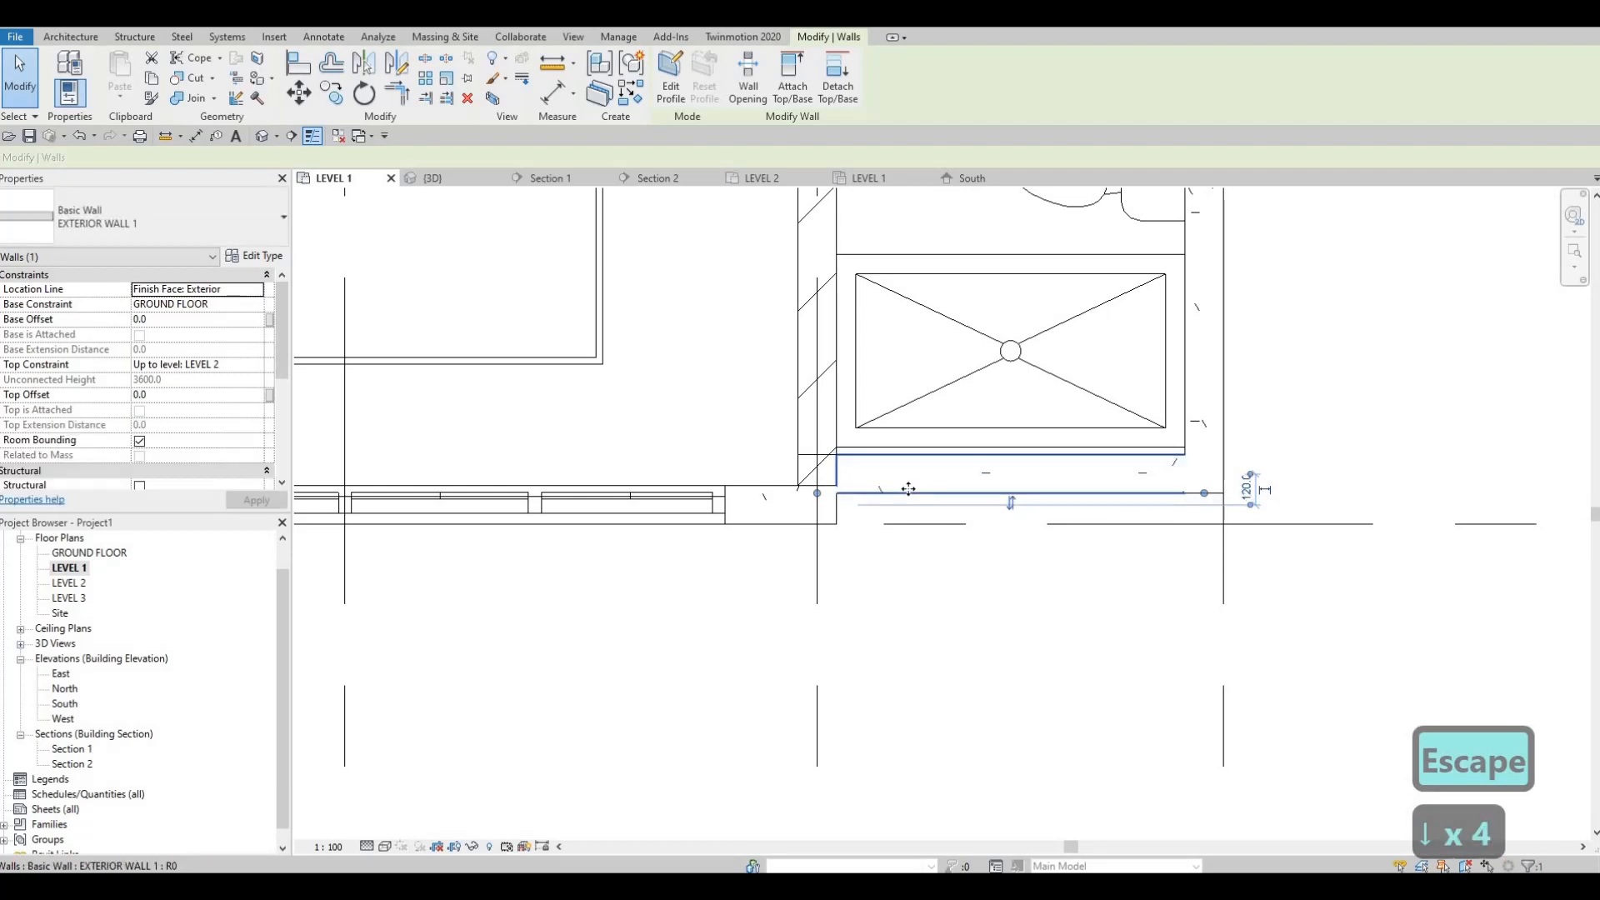
key(Escape)
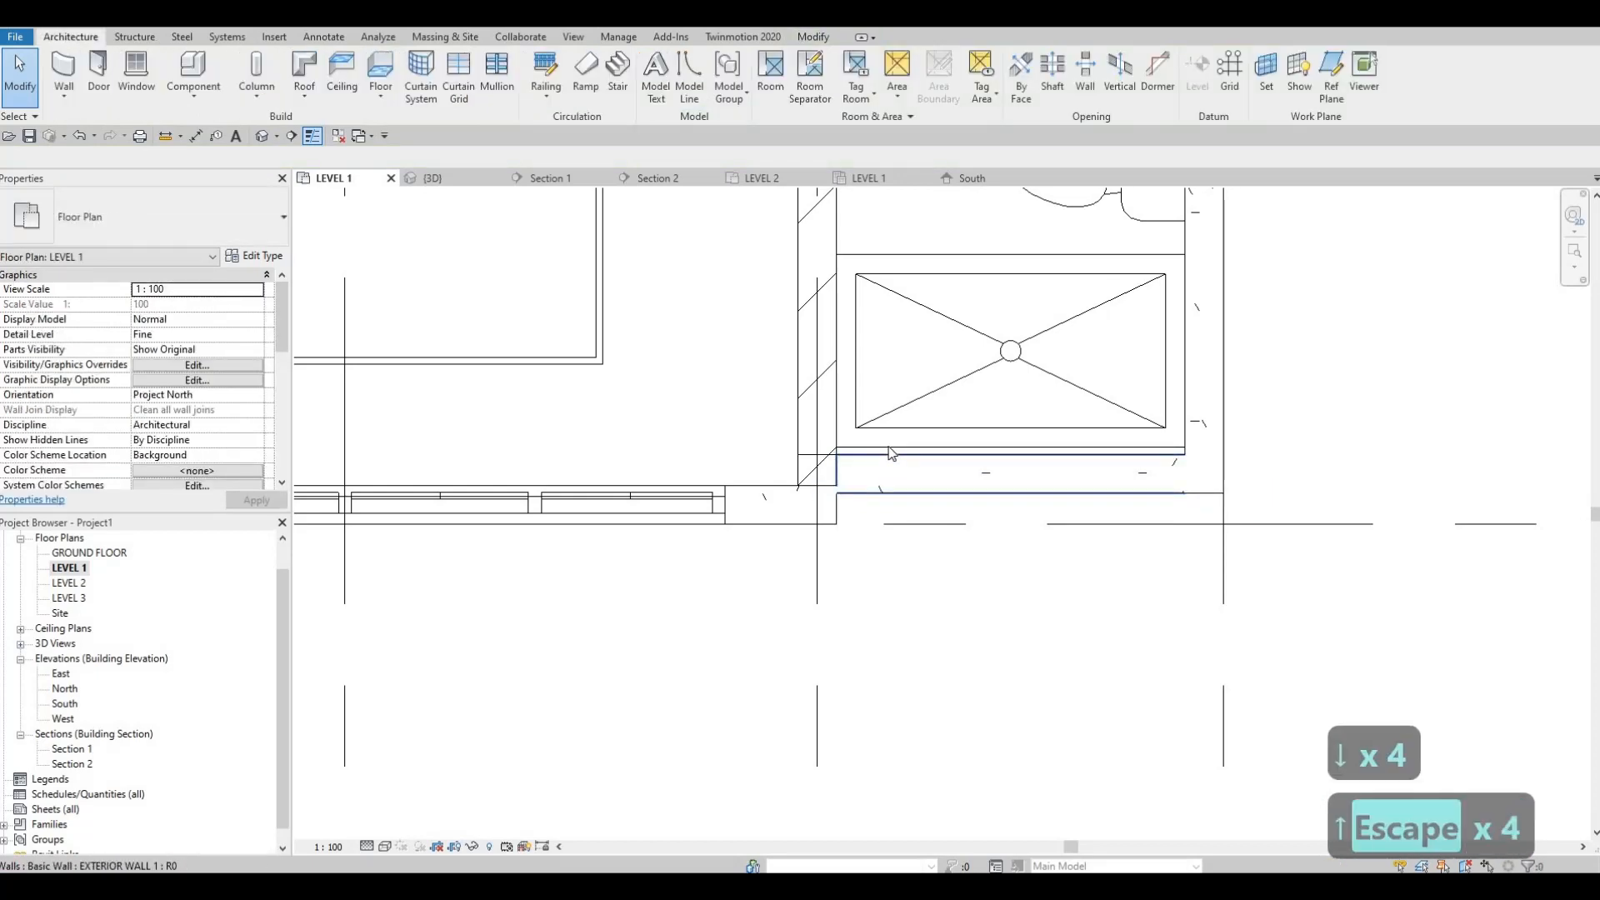
Step: Move the shower stall about 30 mm so it sits against the inner face of the shifted bathroom front wall
click(890, 454)
key(m)
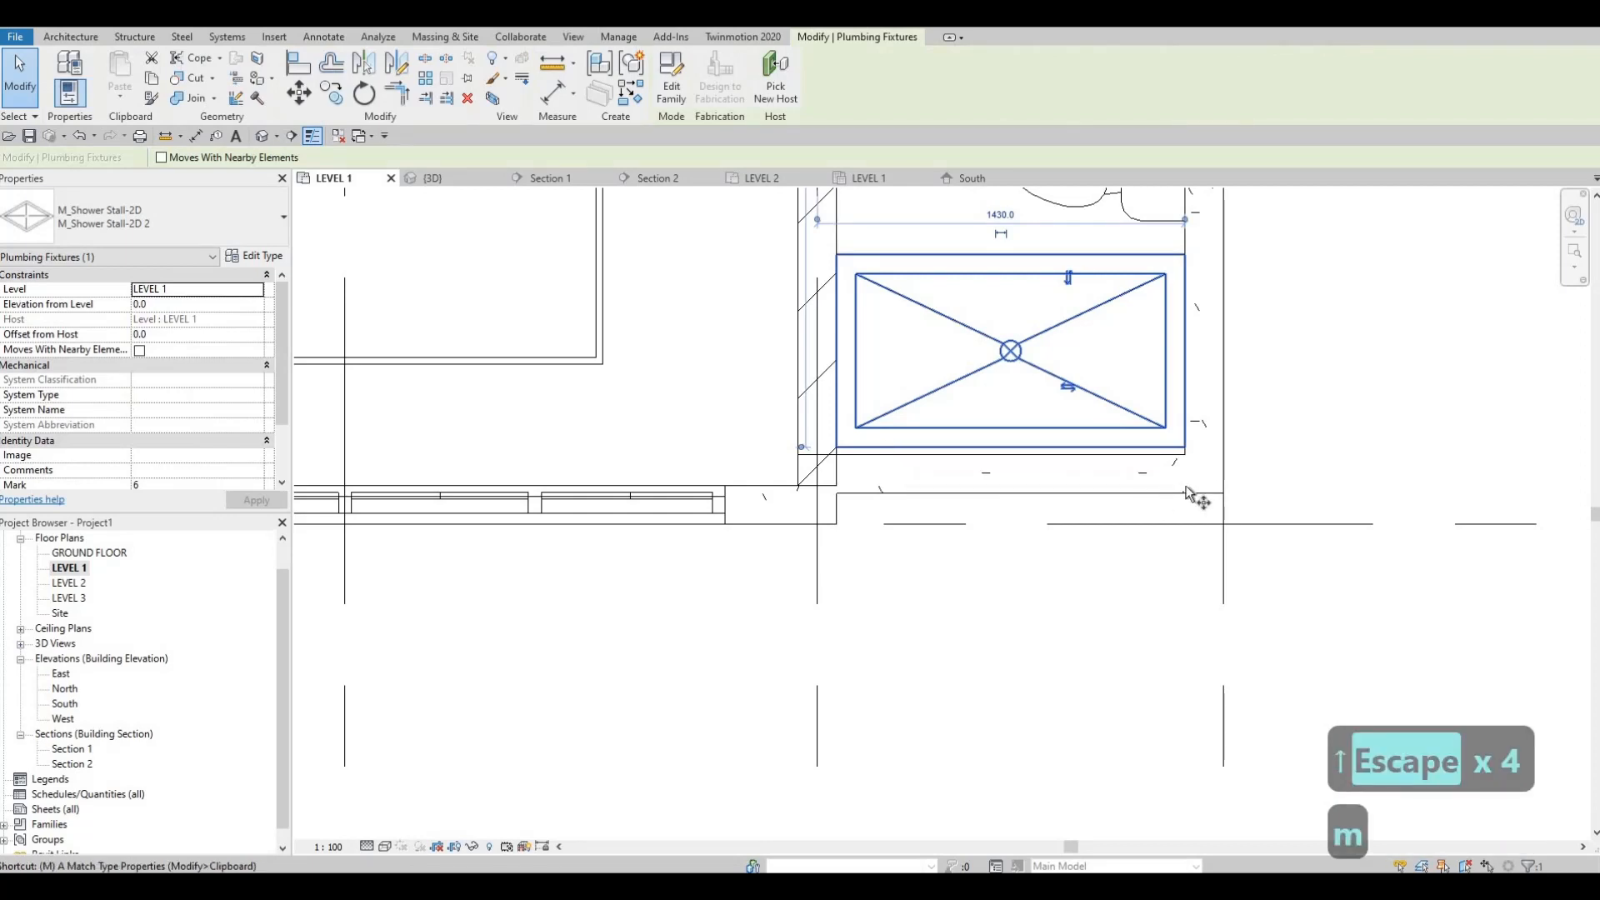
key(v)
click(1184, 455)
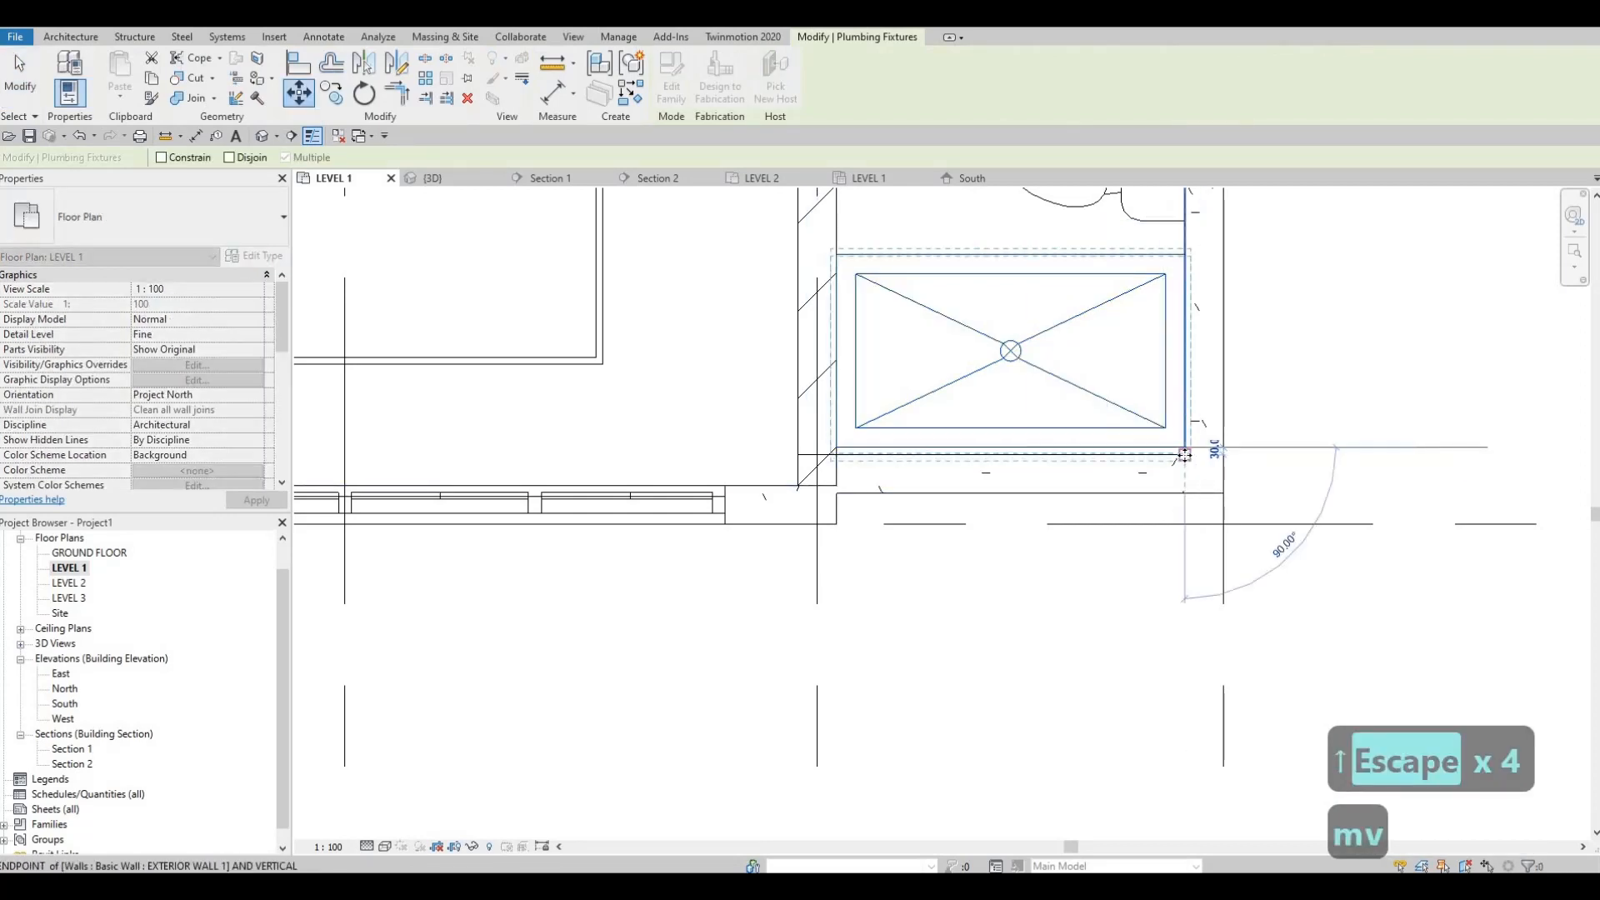
key(Escape)
key(Escape)
Step: Inspect the bedroom and bathroom front wall junction in the 3D view, from the front and from below
scroll(930, 551, down, 2)
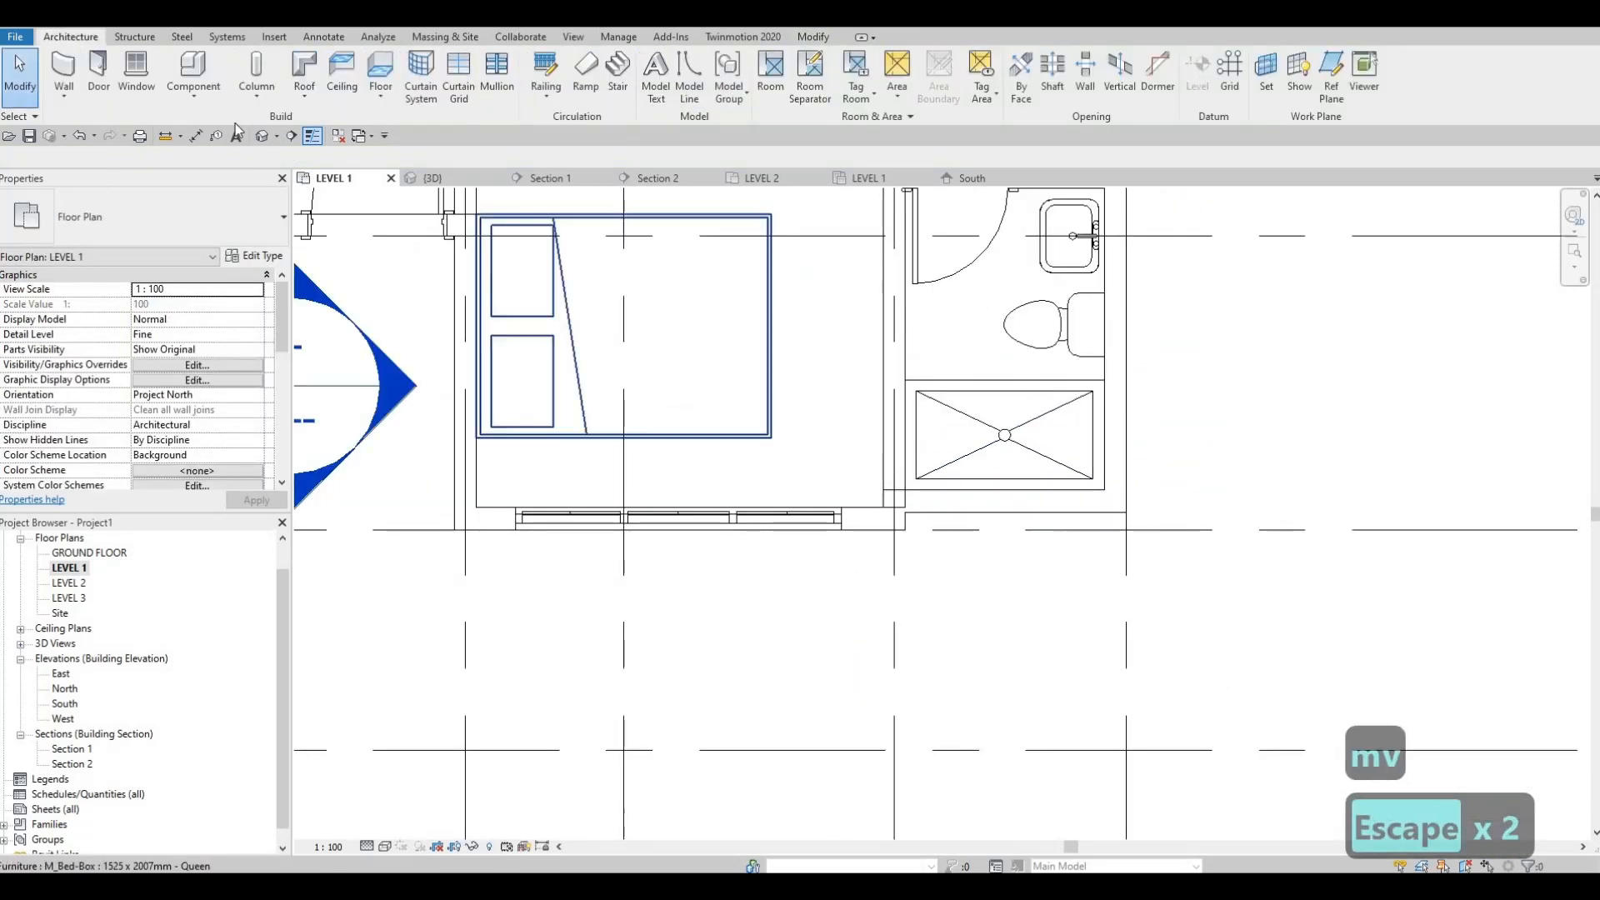
scroll(884, 657, down, 2)
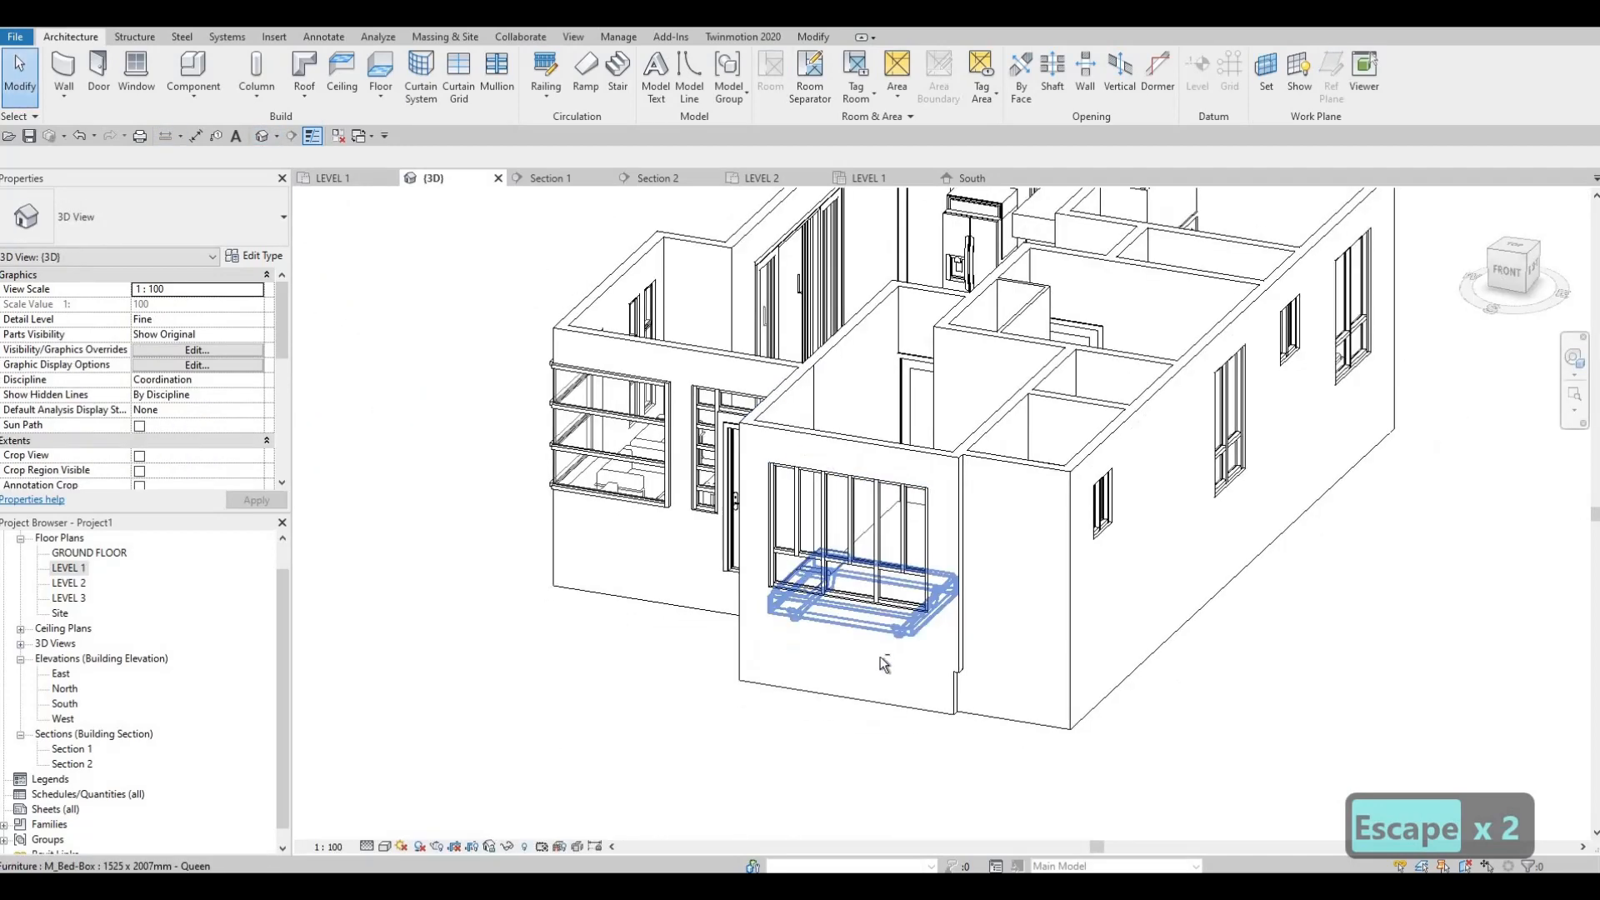
shift+middle_drag(888, 603, 926, 598)
scroll(924, 594, up, 2)
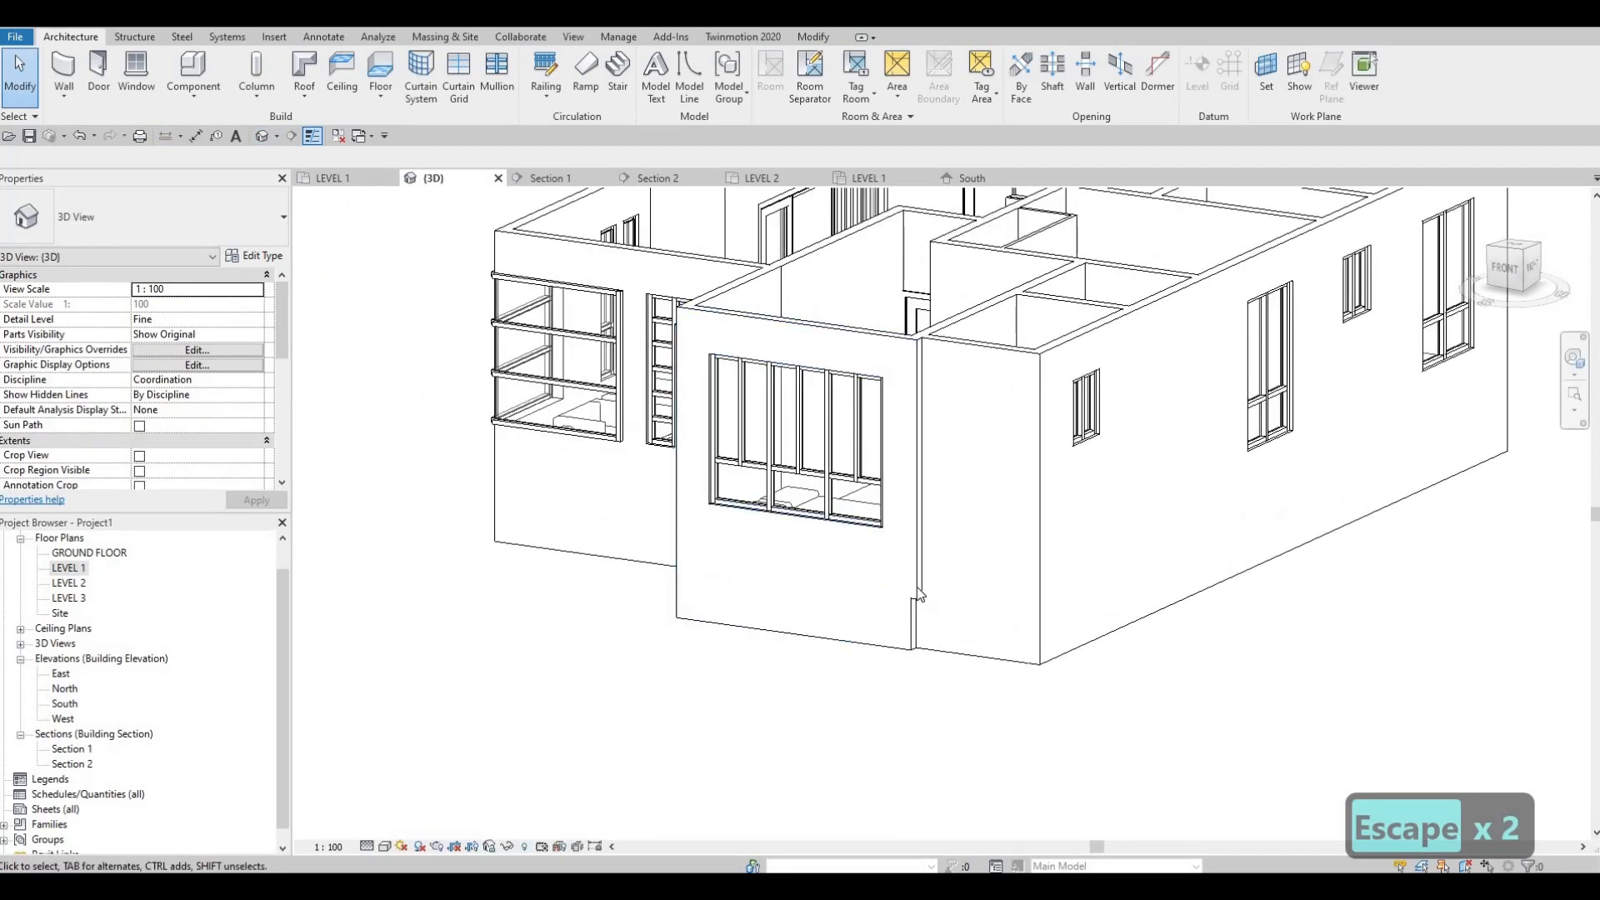
click(908, 633)
shift+middle_drag(912, 663, 852, 557)
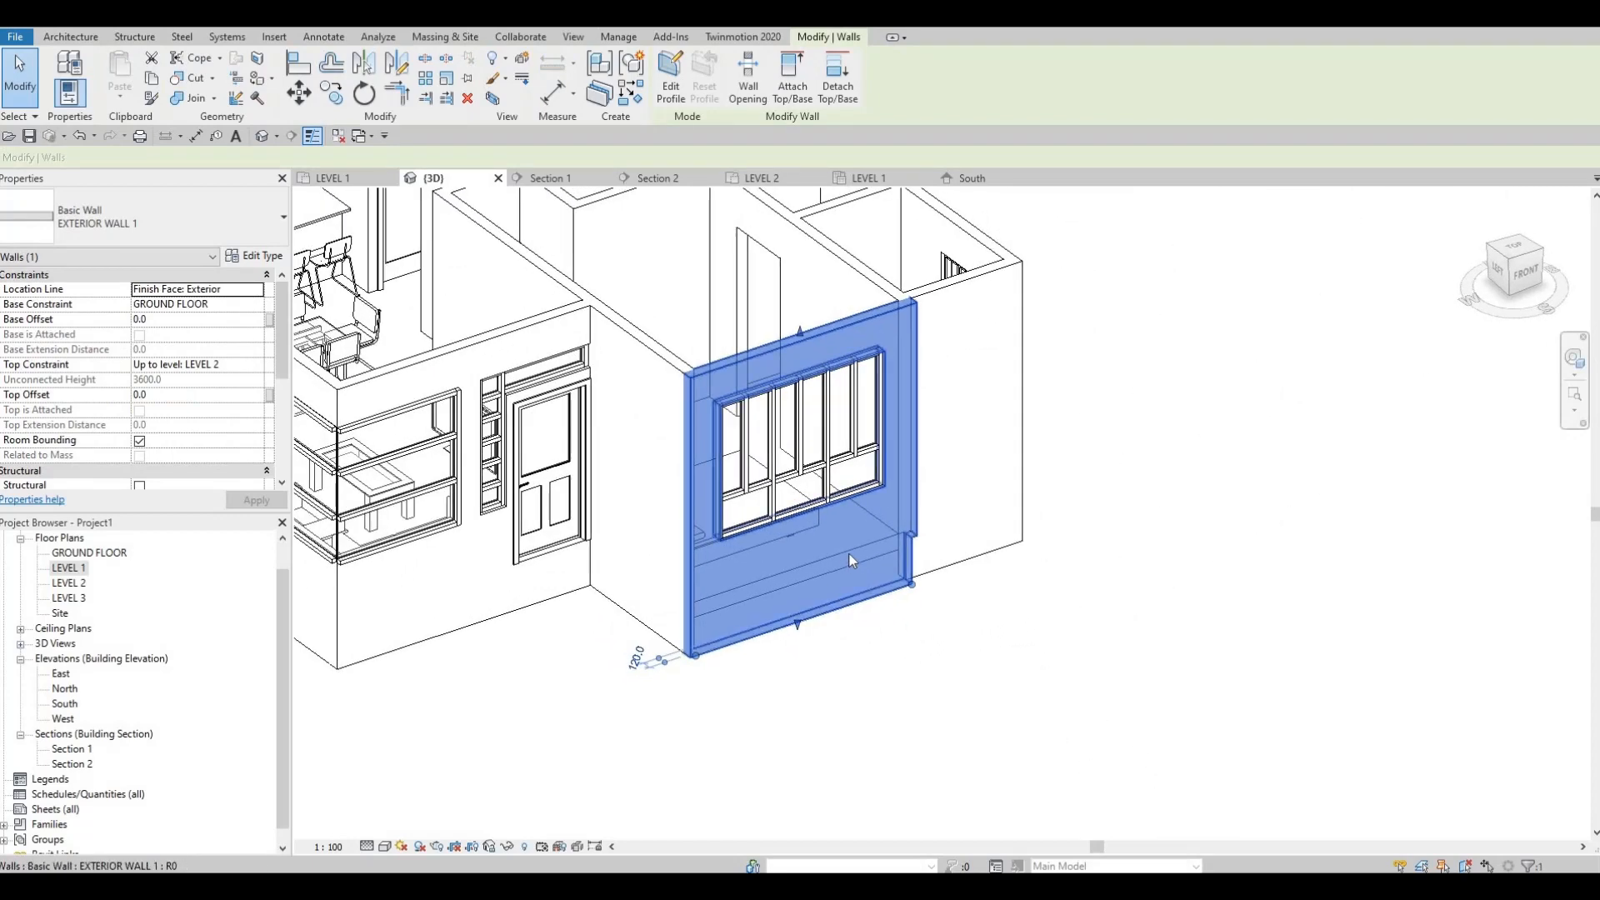
key(Escape)
shift+middle_drag(847, 673, 1037, 634)
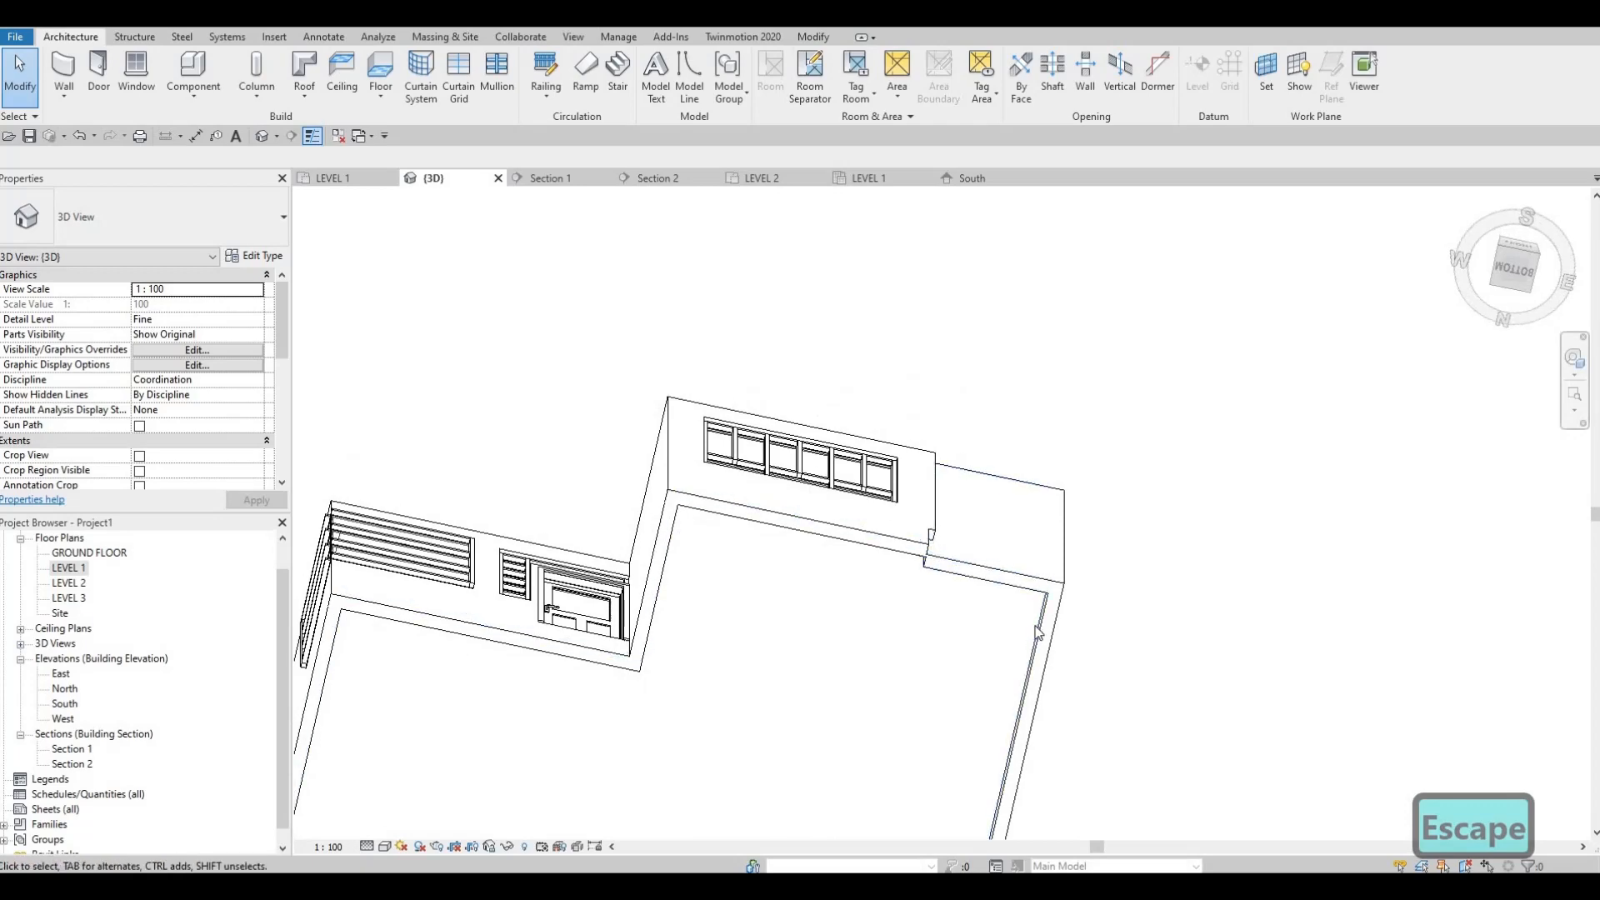
Step: Open the floor's boundary sketch, check its edge along the bathroom front wall in the LEVEL 1 plan, and finish the sketch
click(1038, 633)
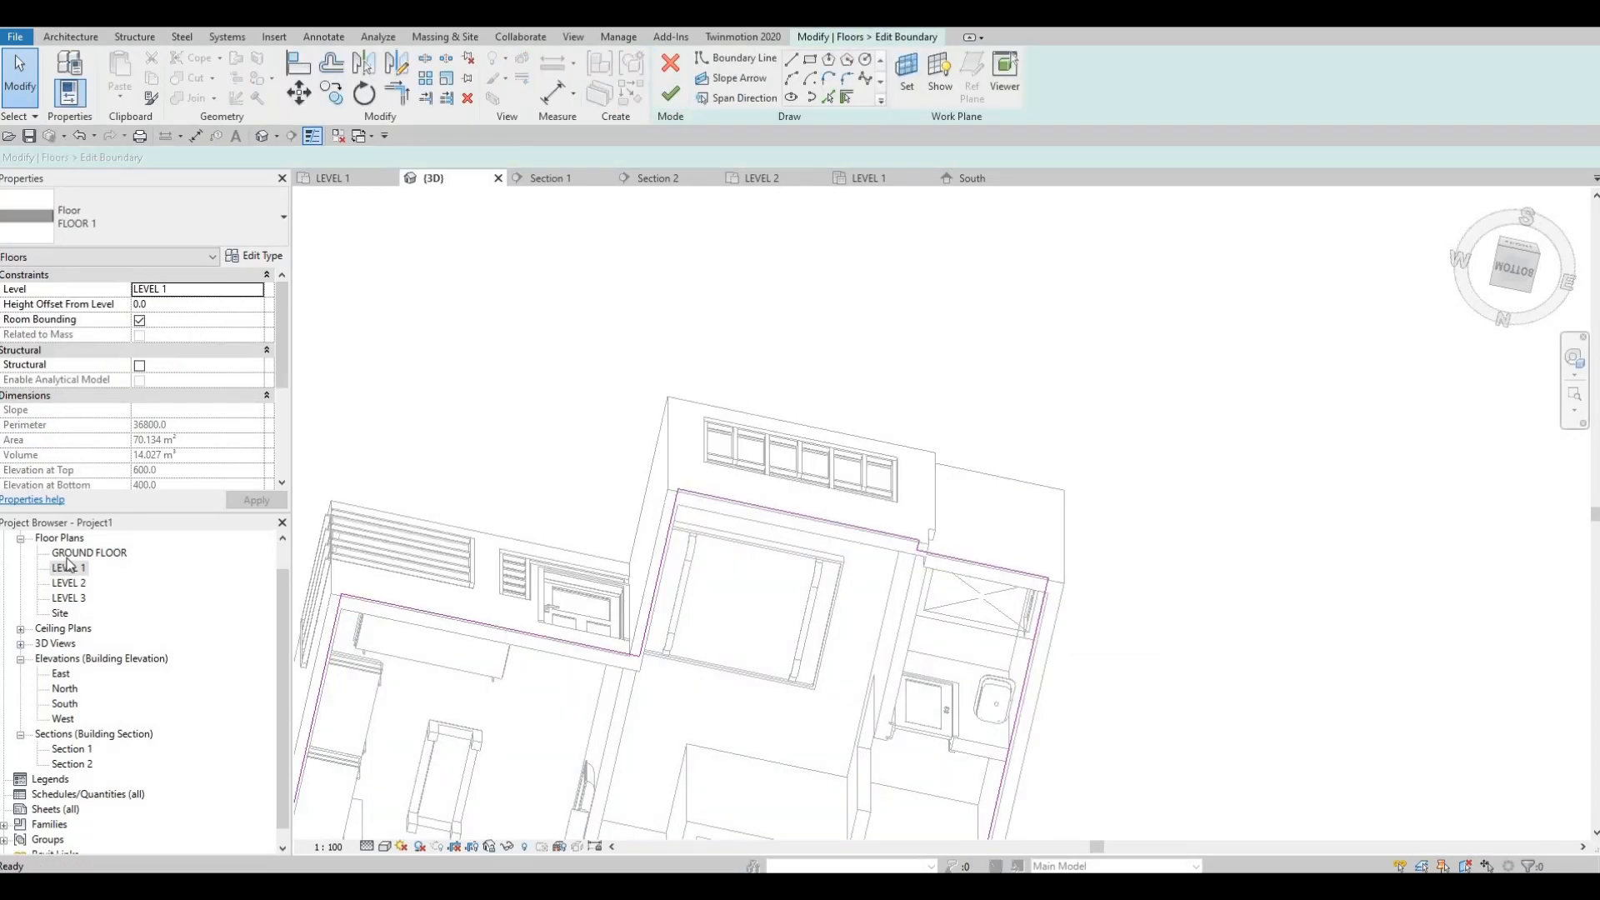
key(ctrl+Tab)
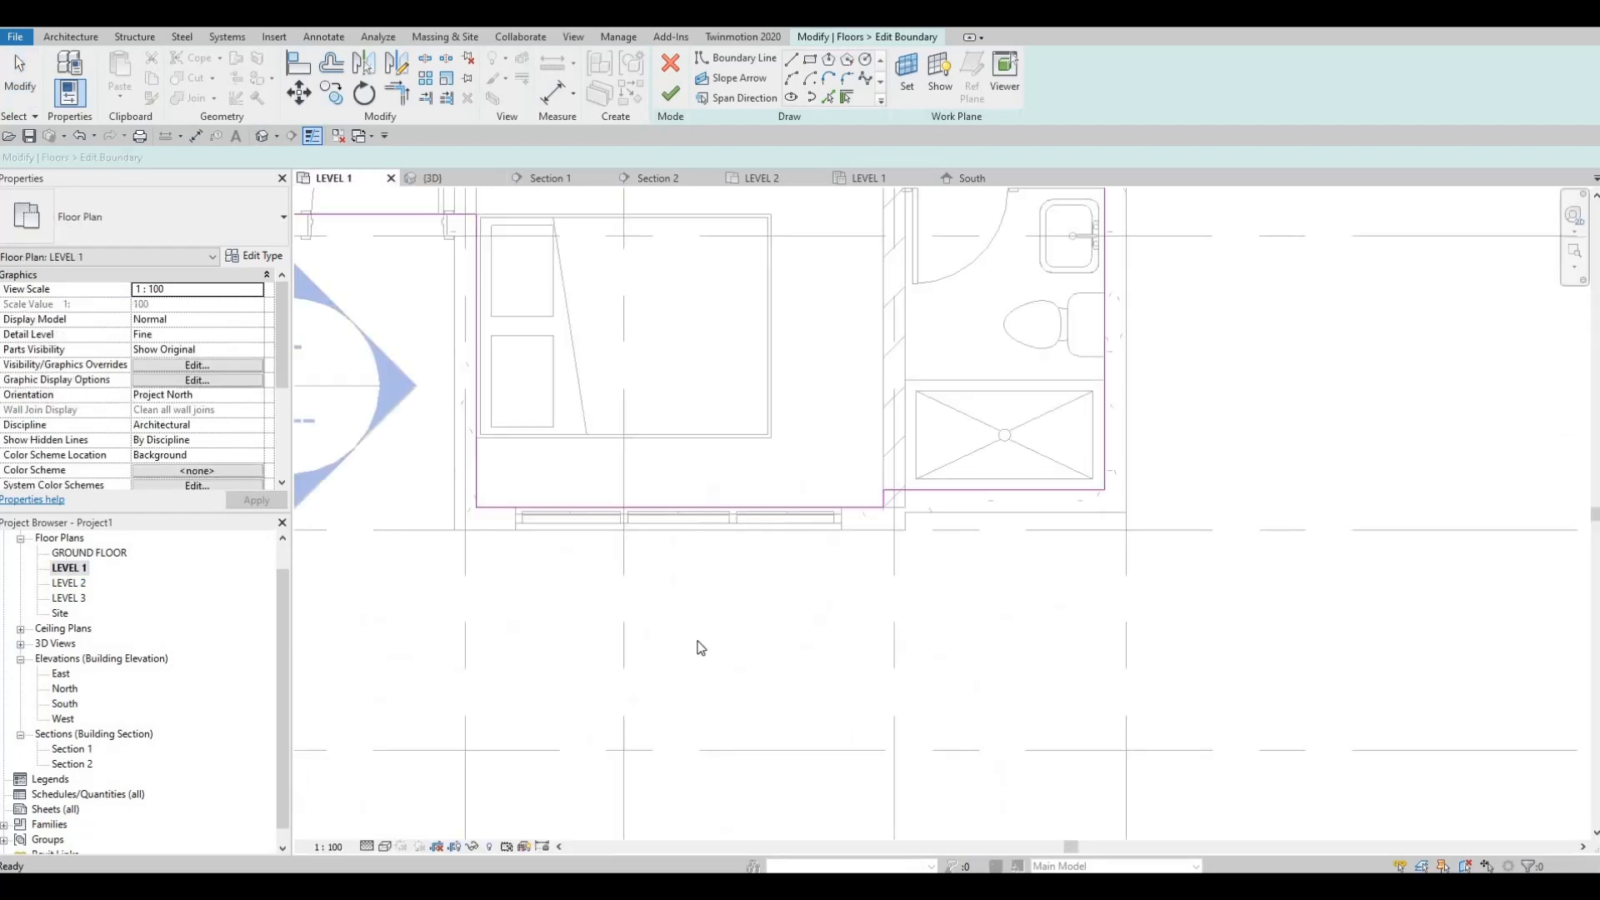
middle_drag(914, 488, 903, 521)
scroll(903, 523, up, 3)
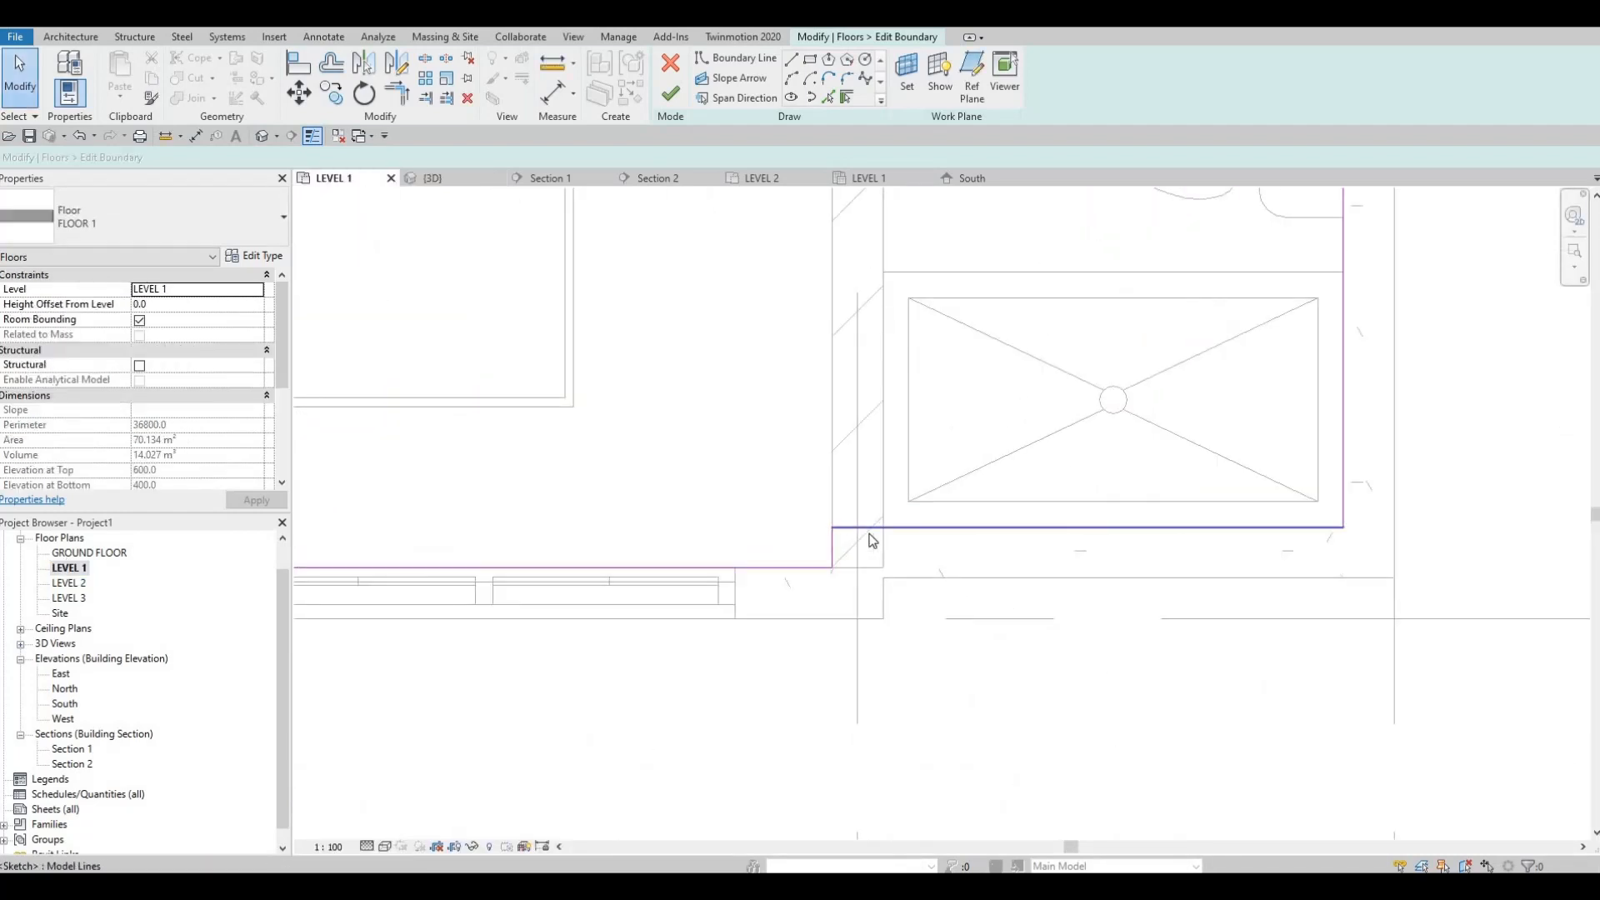
click(867, 528)
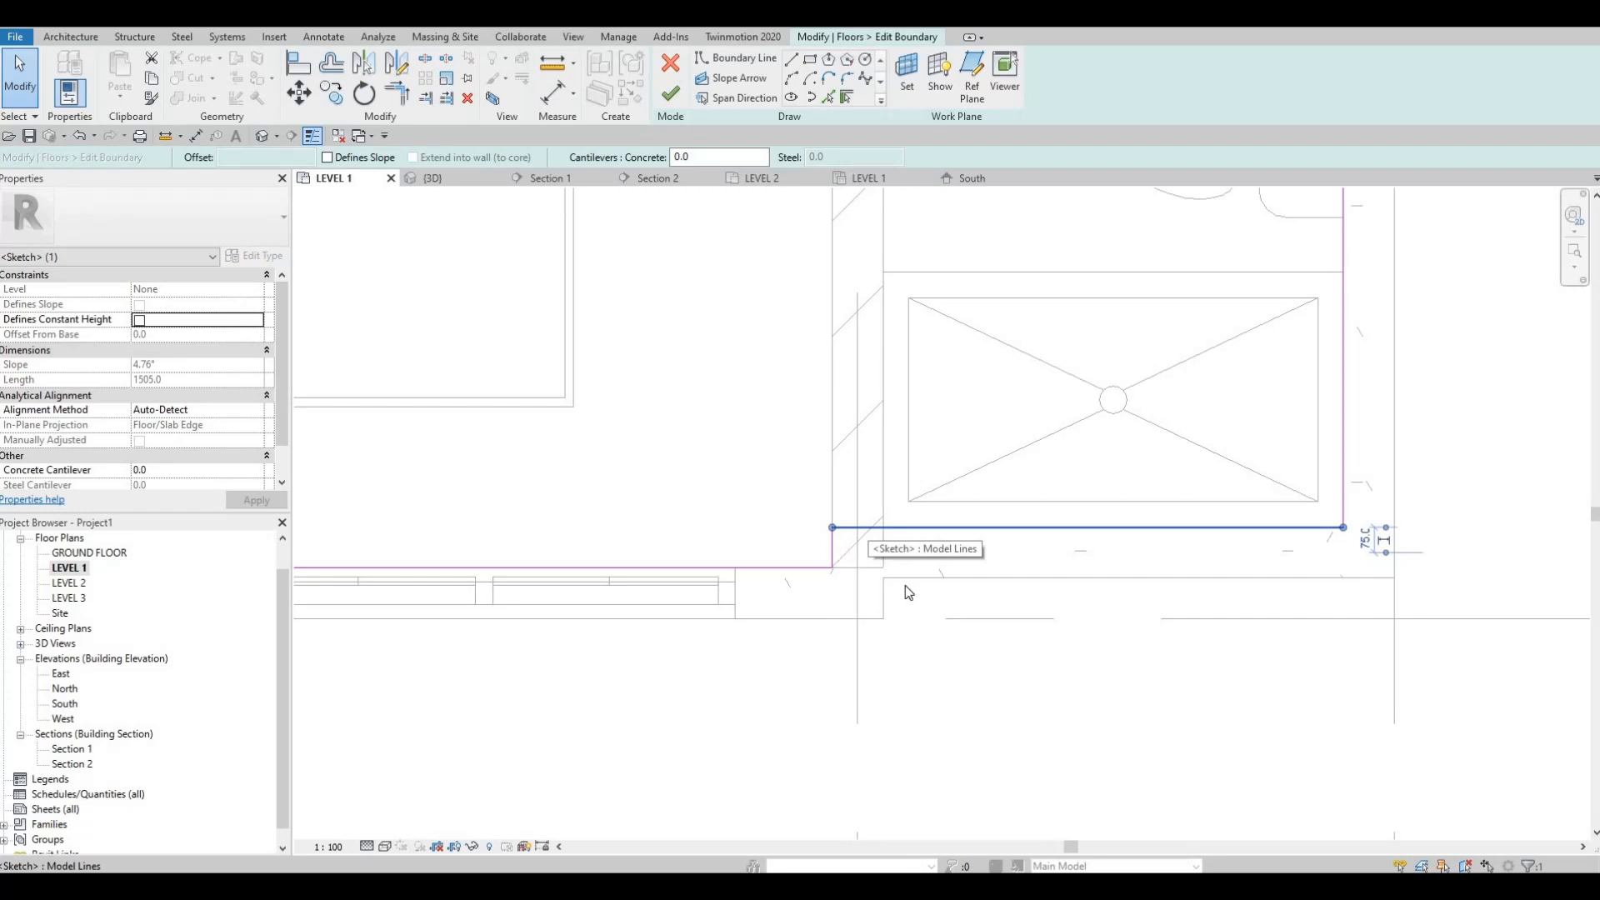
scroll(907, 587, up, 3)
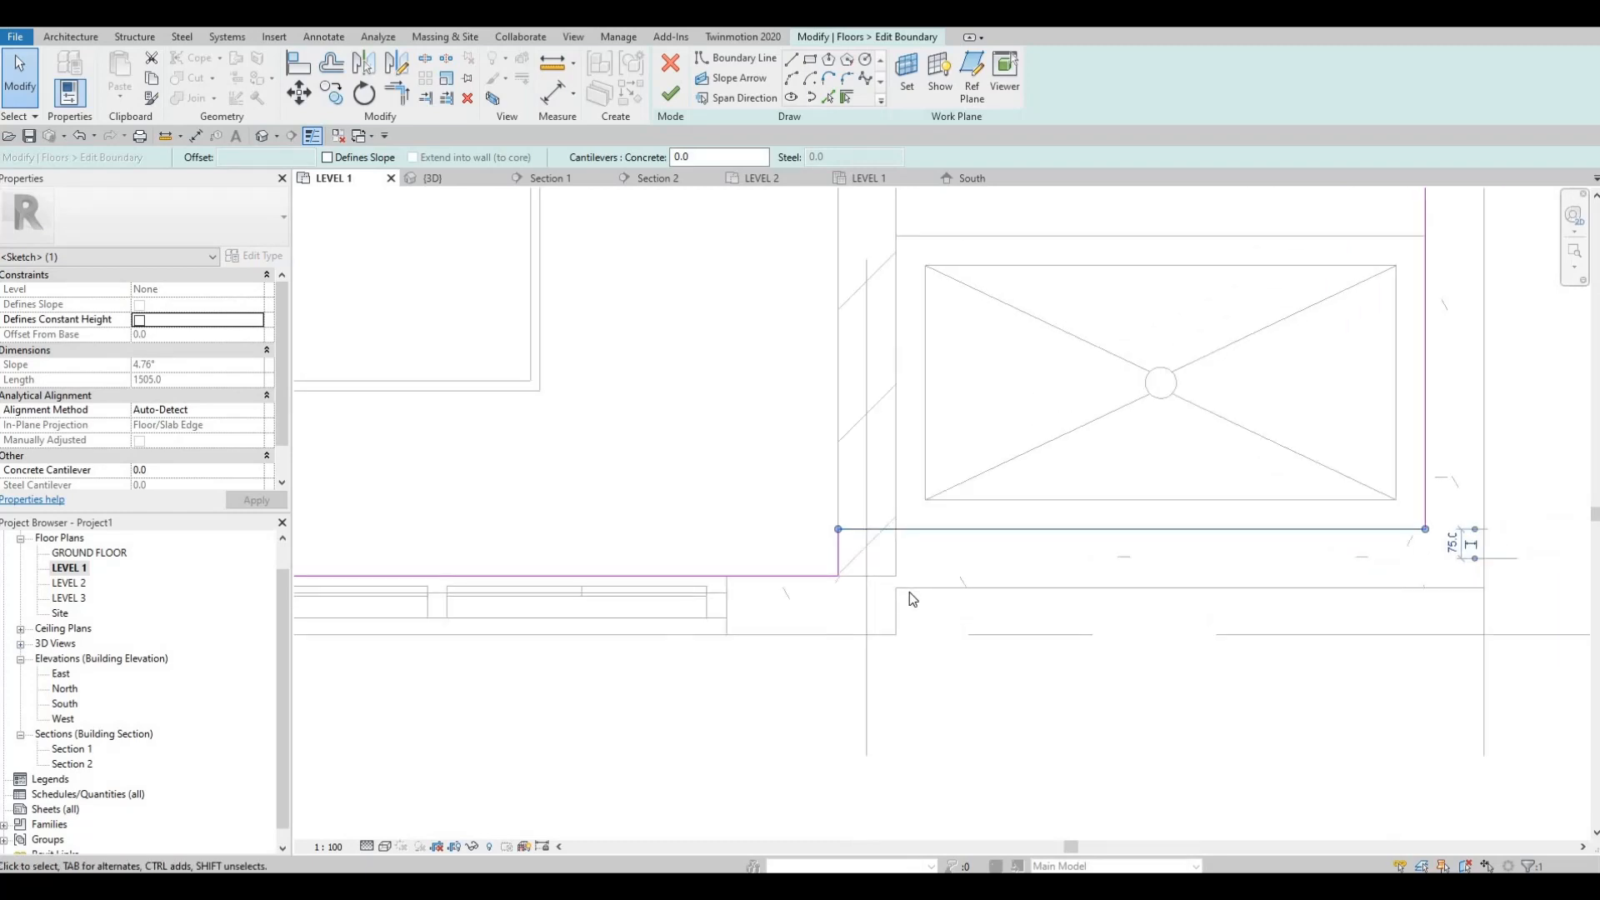
key(Escape)
key(Escape)
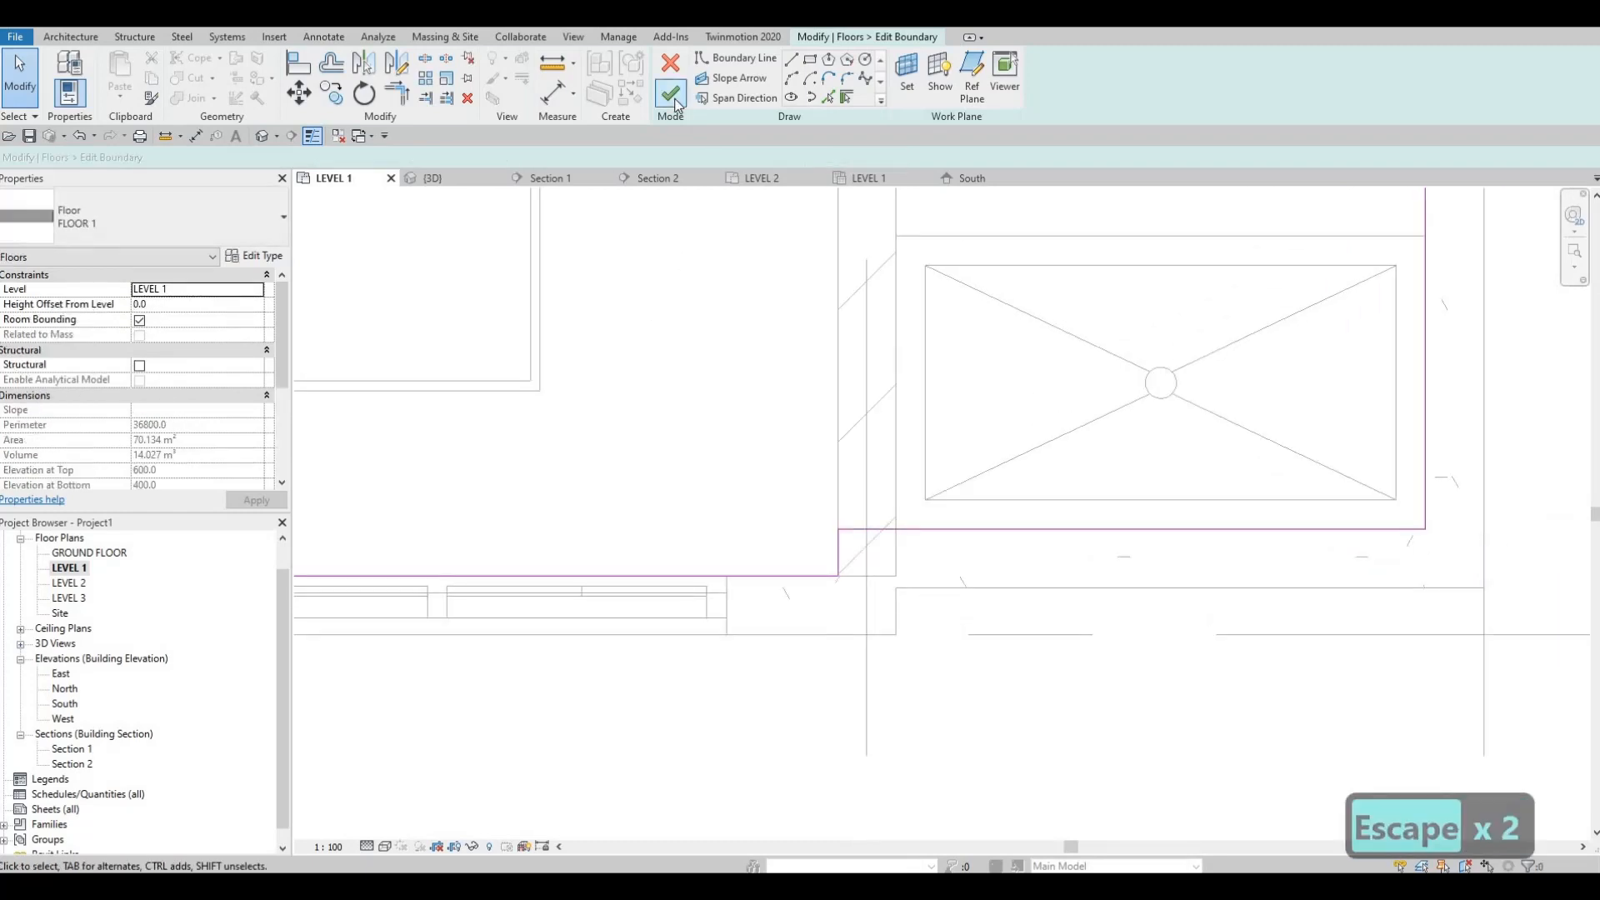
click(672, 94)
key(Escape)
key(Escape)
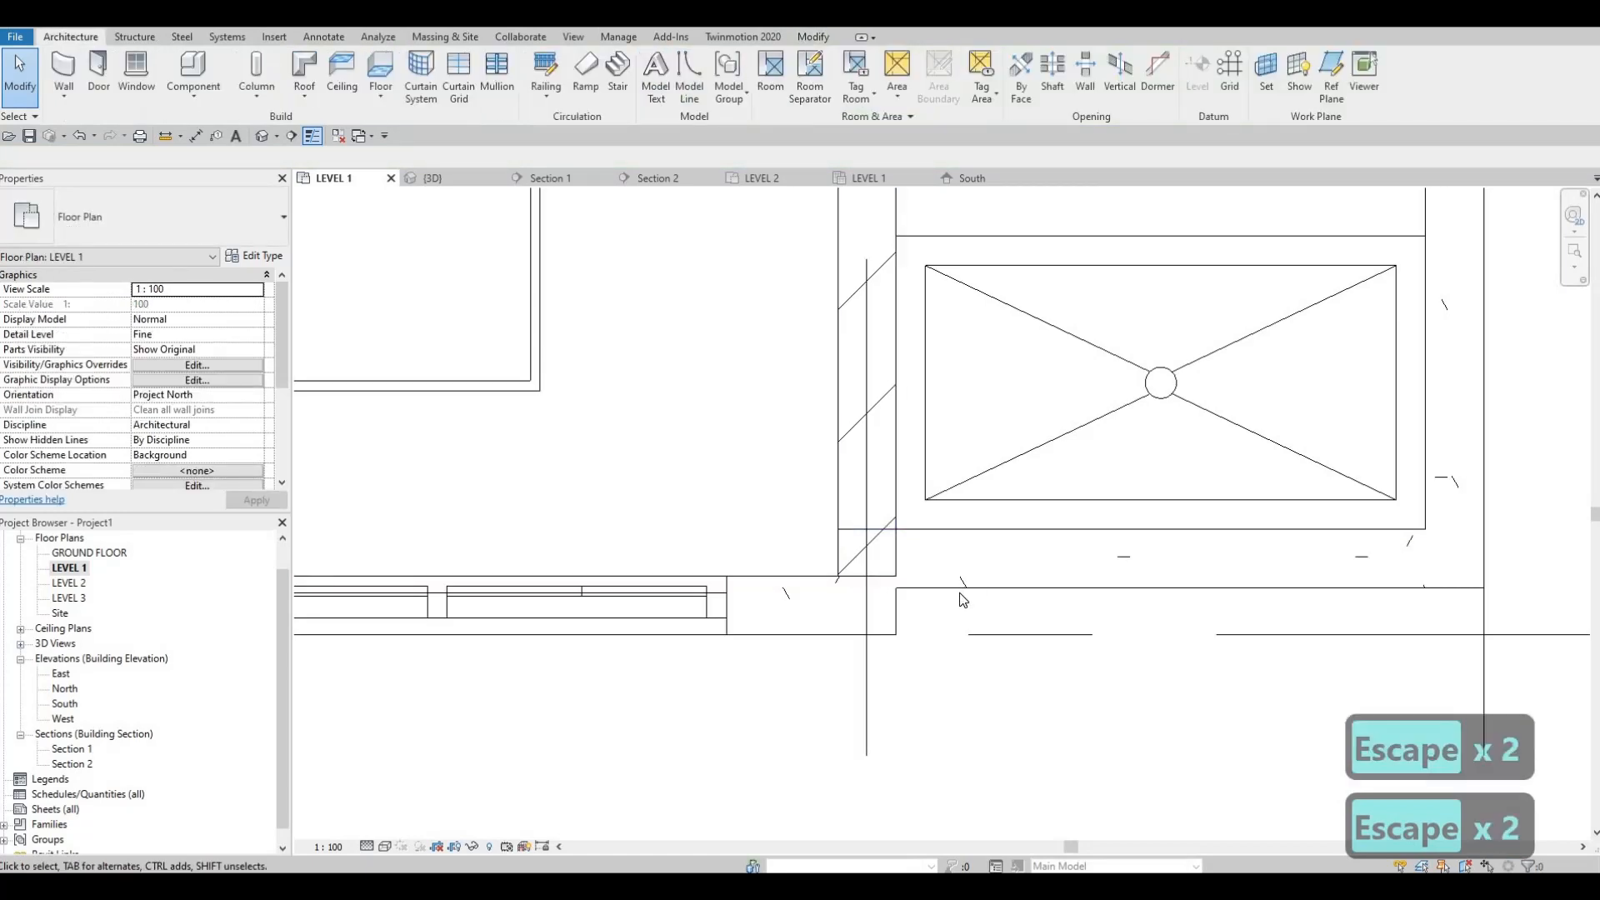
Step: Try to nudge the recessed bathroom front wall outward by about 20 mm and start an alignment beside the shower stall
click(959, 590)
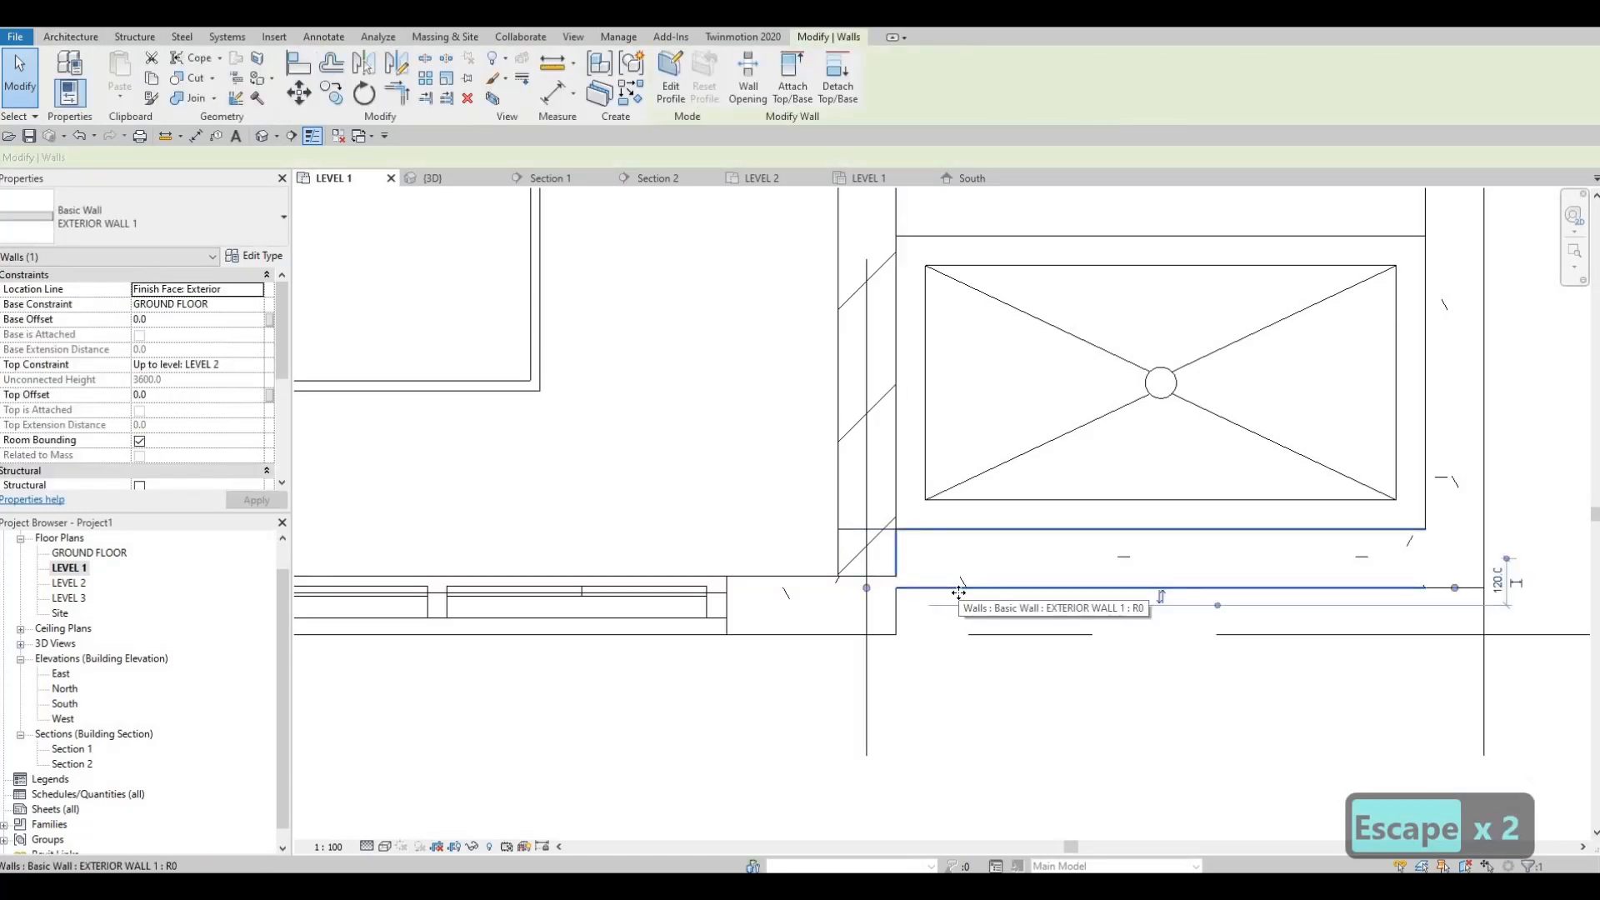
key(Down)
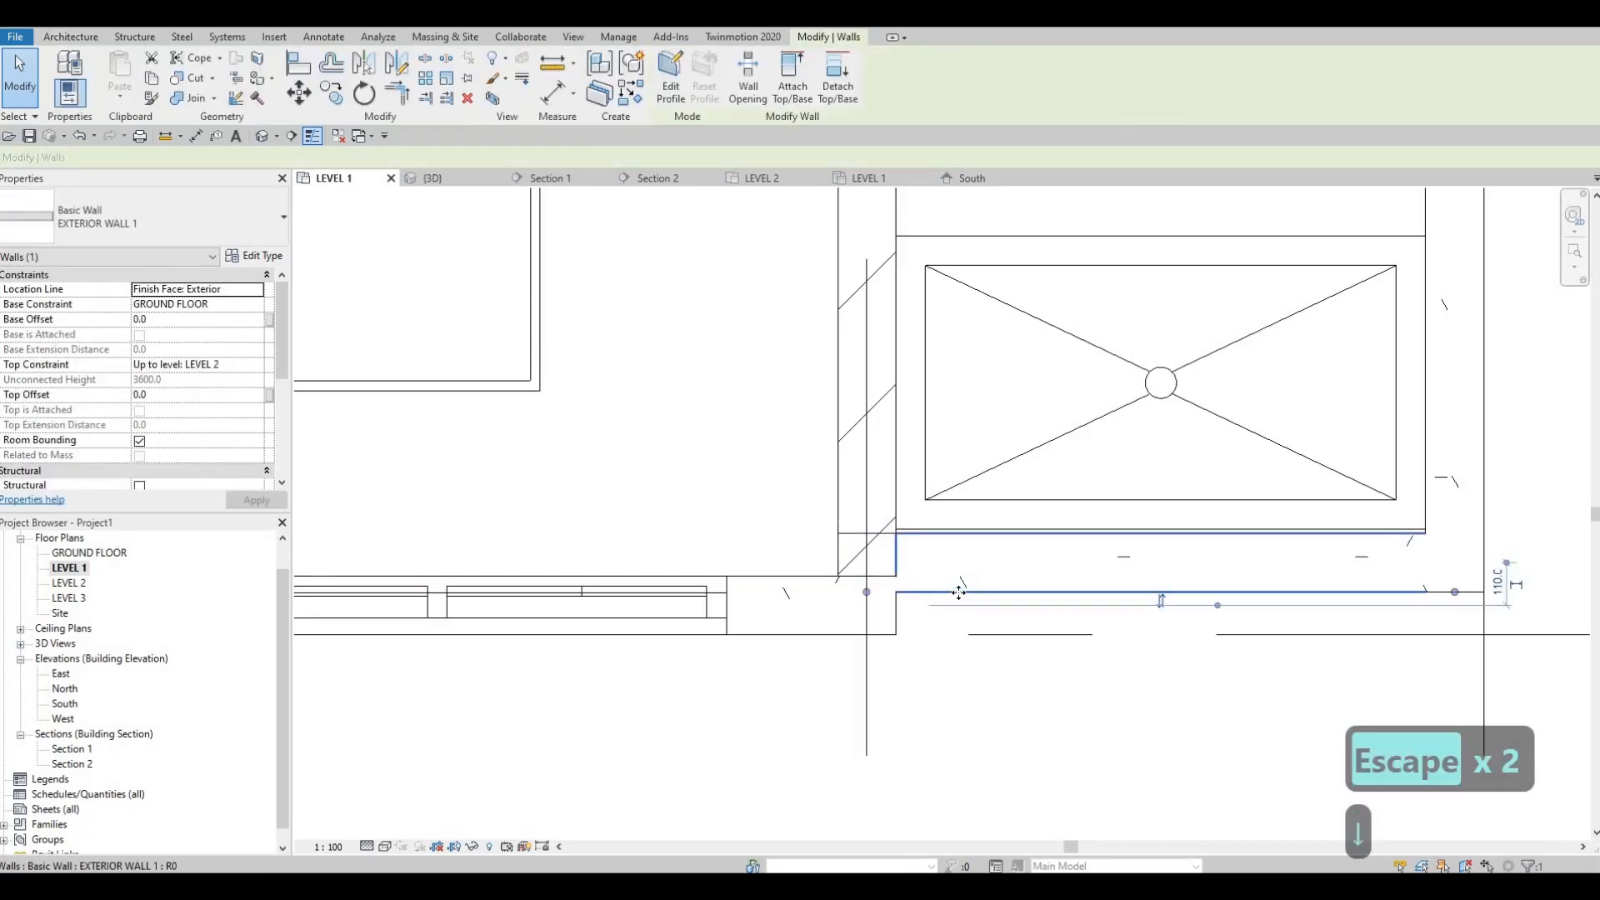
key(Down)
key(Escape)
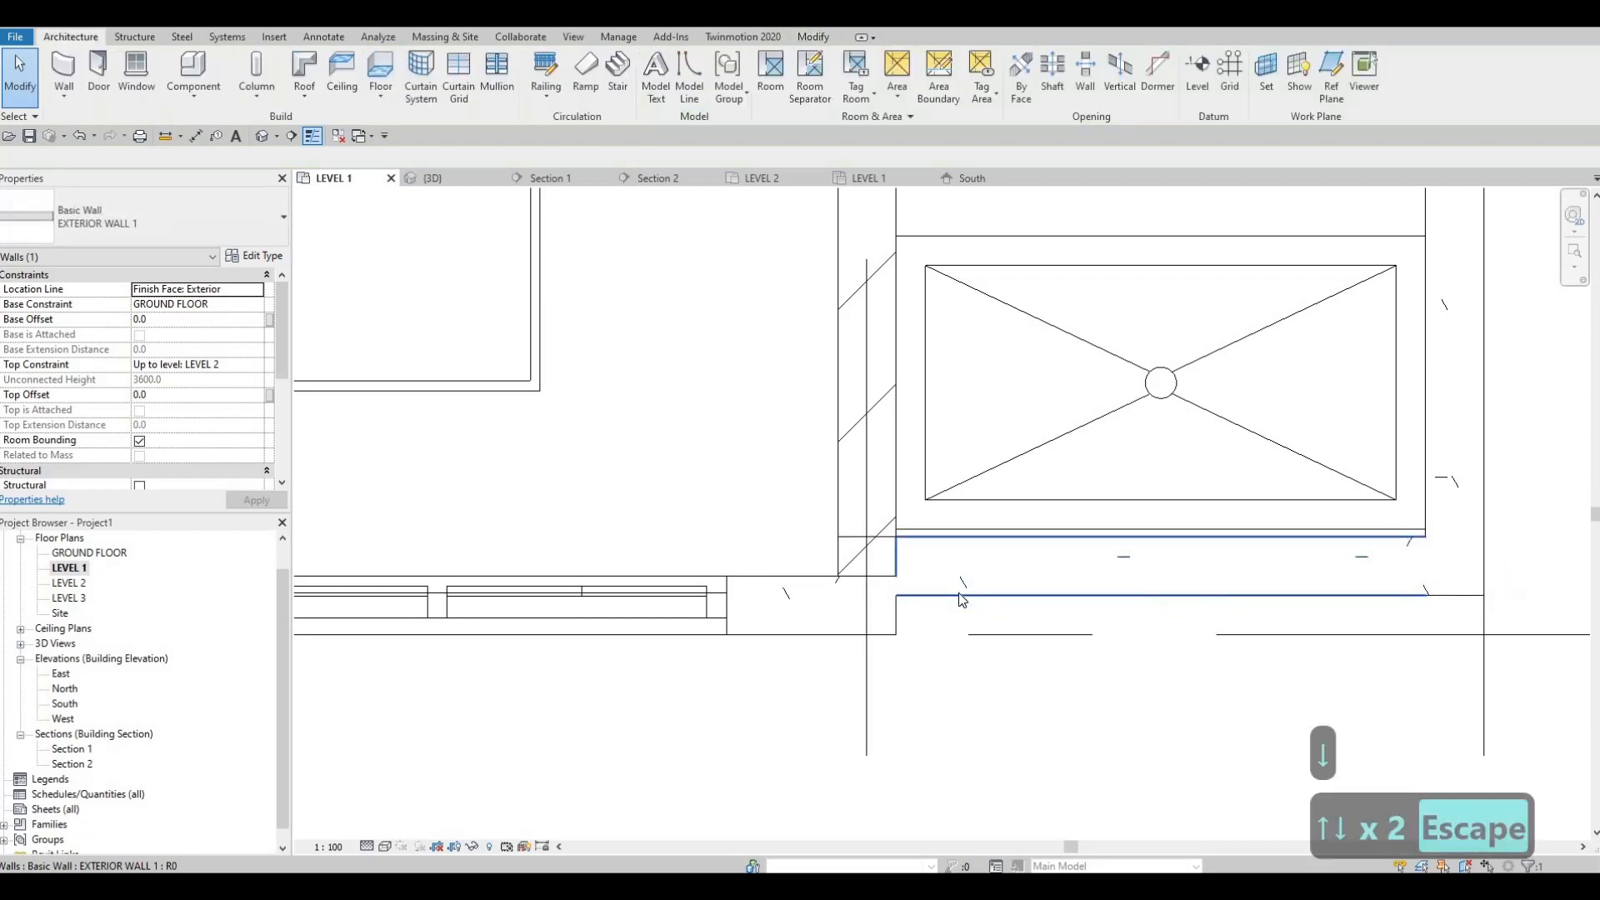
key(Escape)
key(a)
key(l)
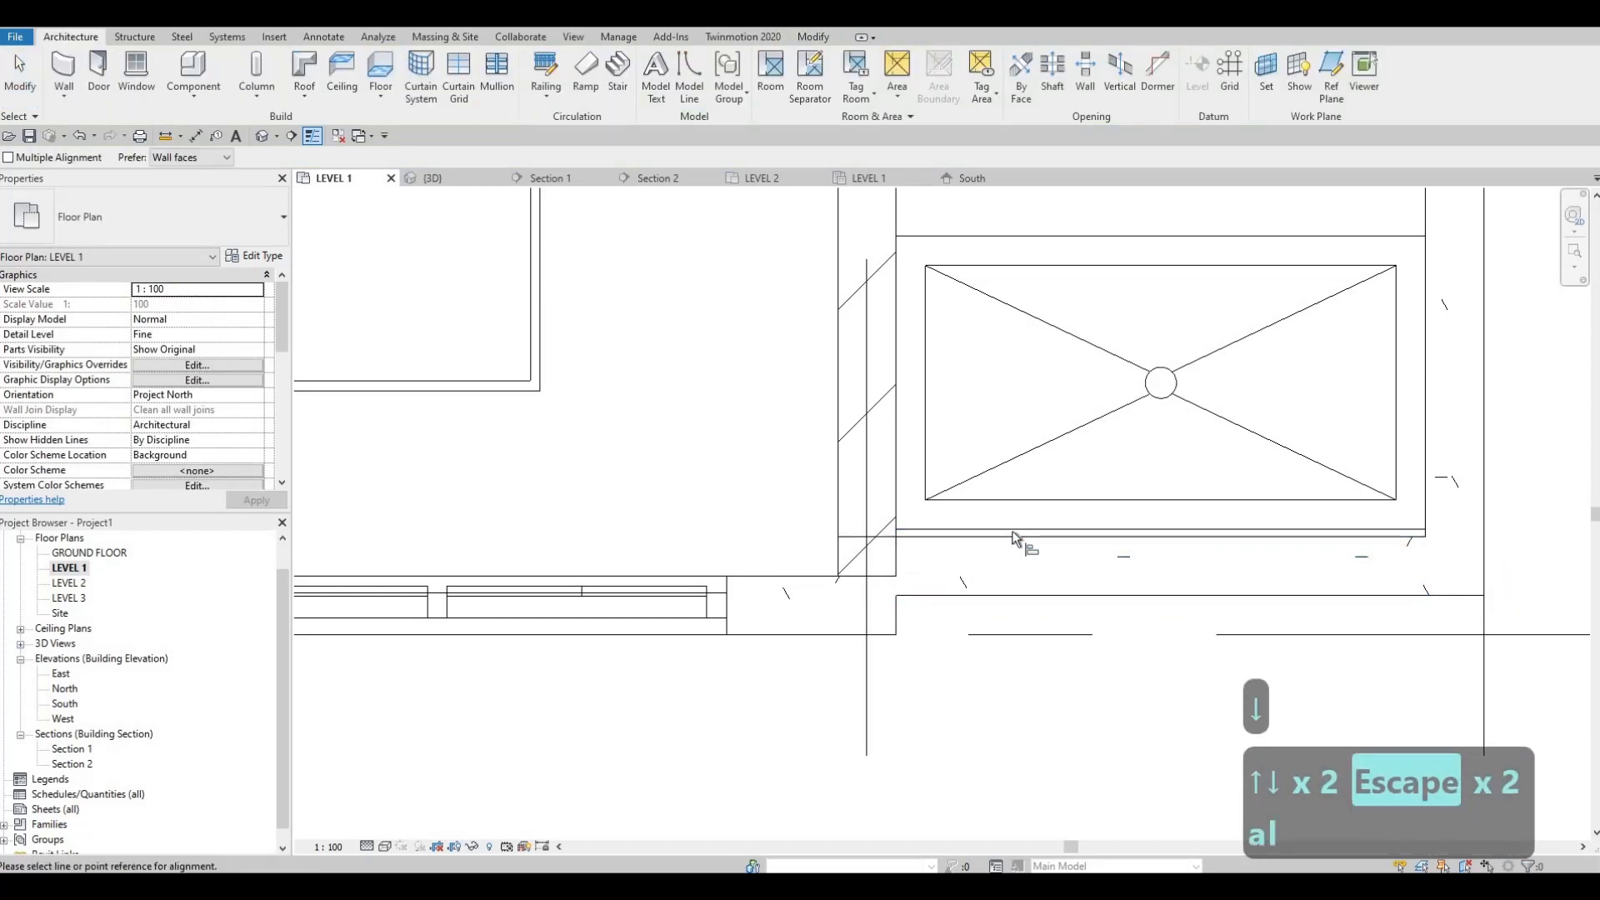
key(Escape)
key(Escape)
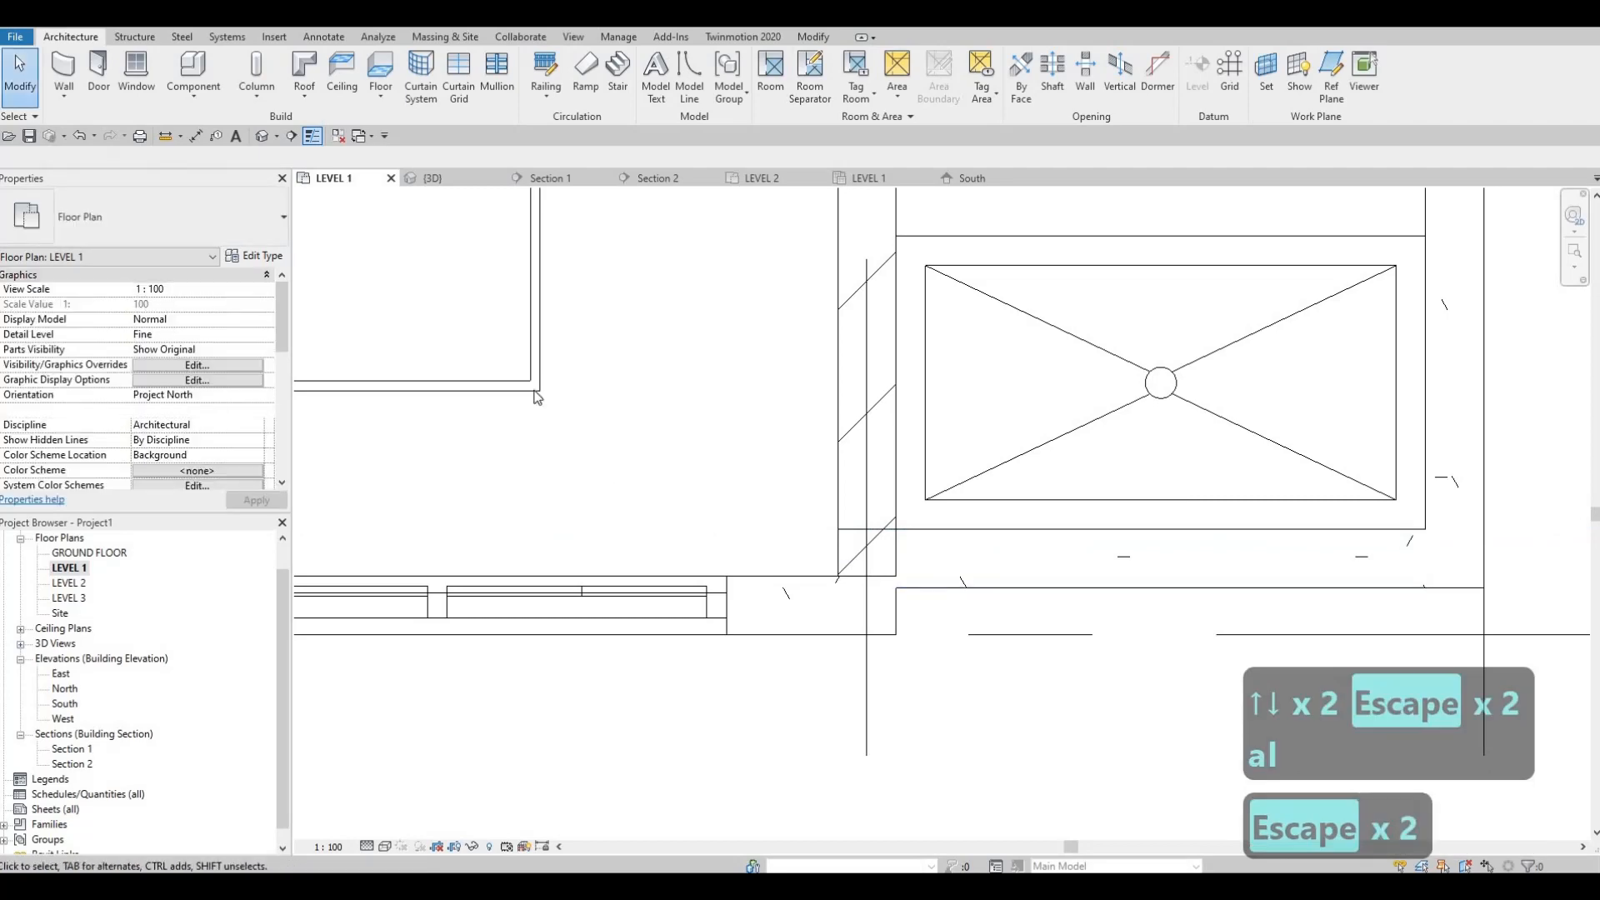
Step: Inspect the exterior walls and the bathroom front wall recess from several angles in the 3D view
scroll(534, 391, down, 3)
key(Escape)
key(Escape)
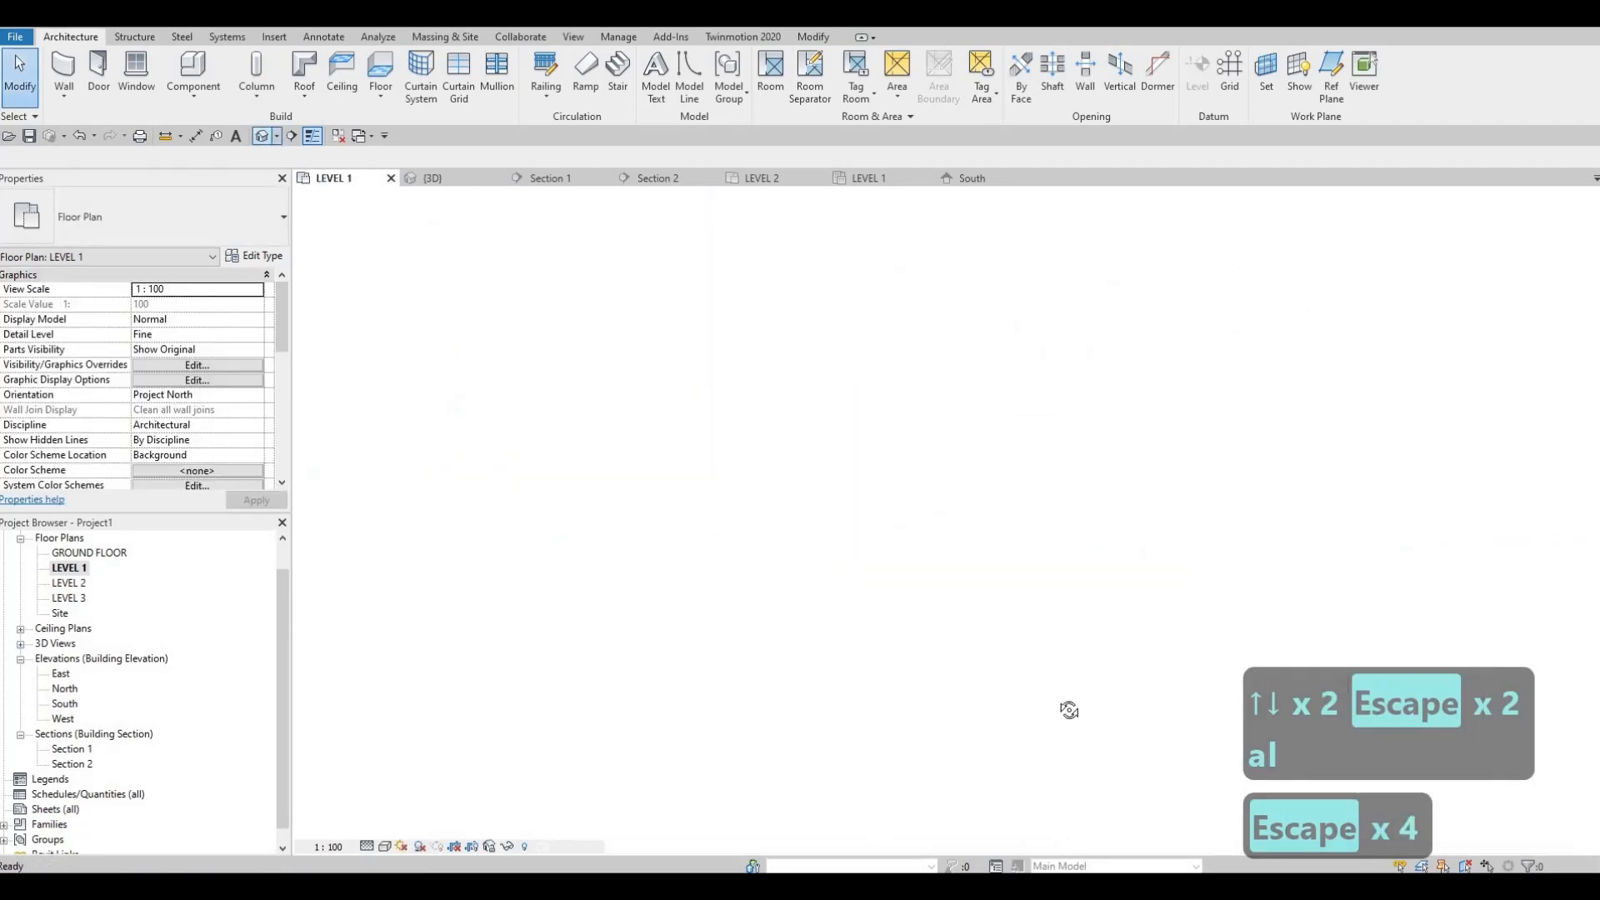
shift+middle_drag(836, 492, 760, 767)
shift+middle_drag(871, 541, 824, 630)
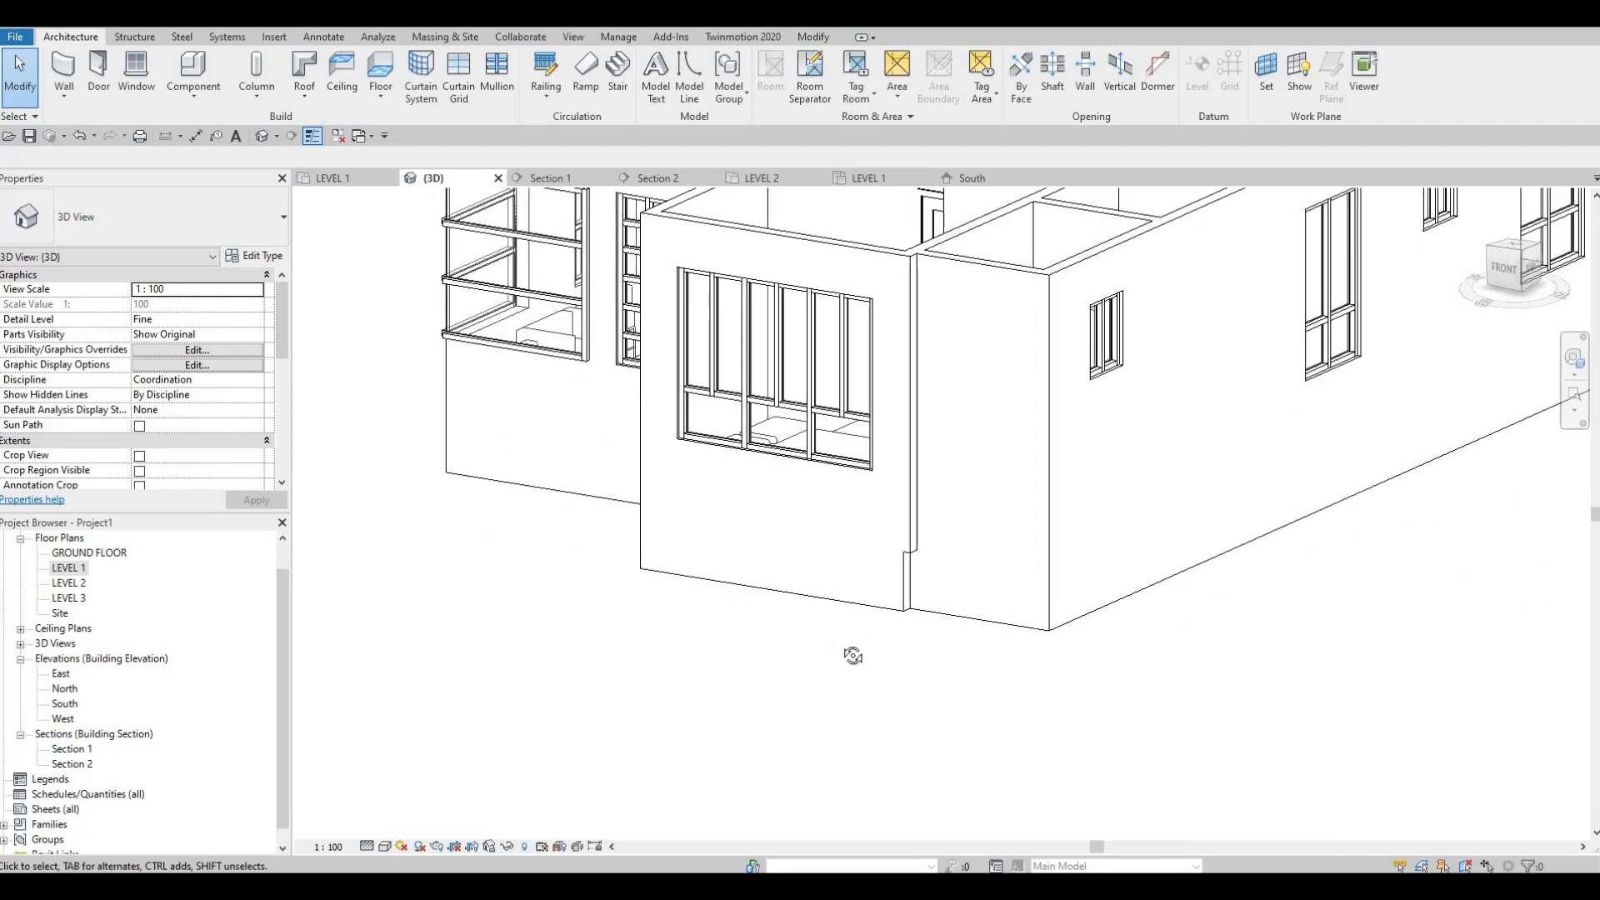
key(Escape)
shift+middle_drag(961, 617, 1102, 655)
scroll(1079, 602, down, 5)
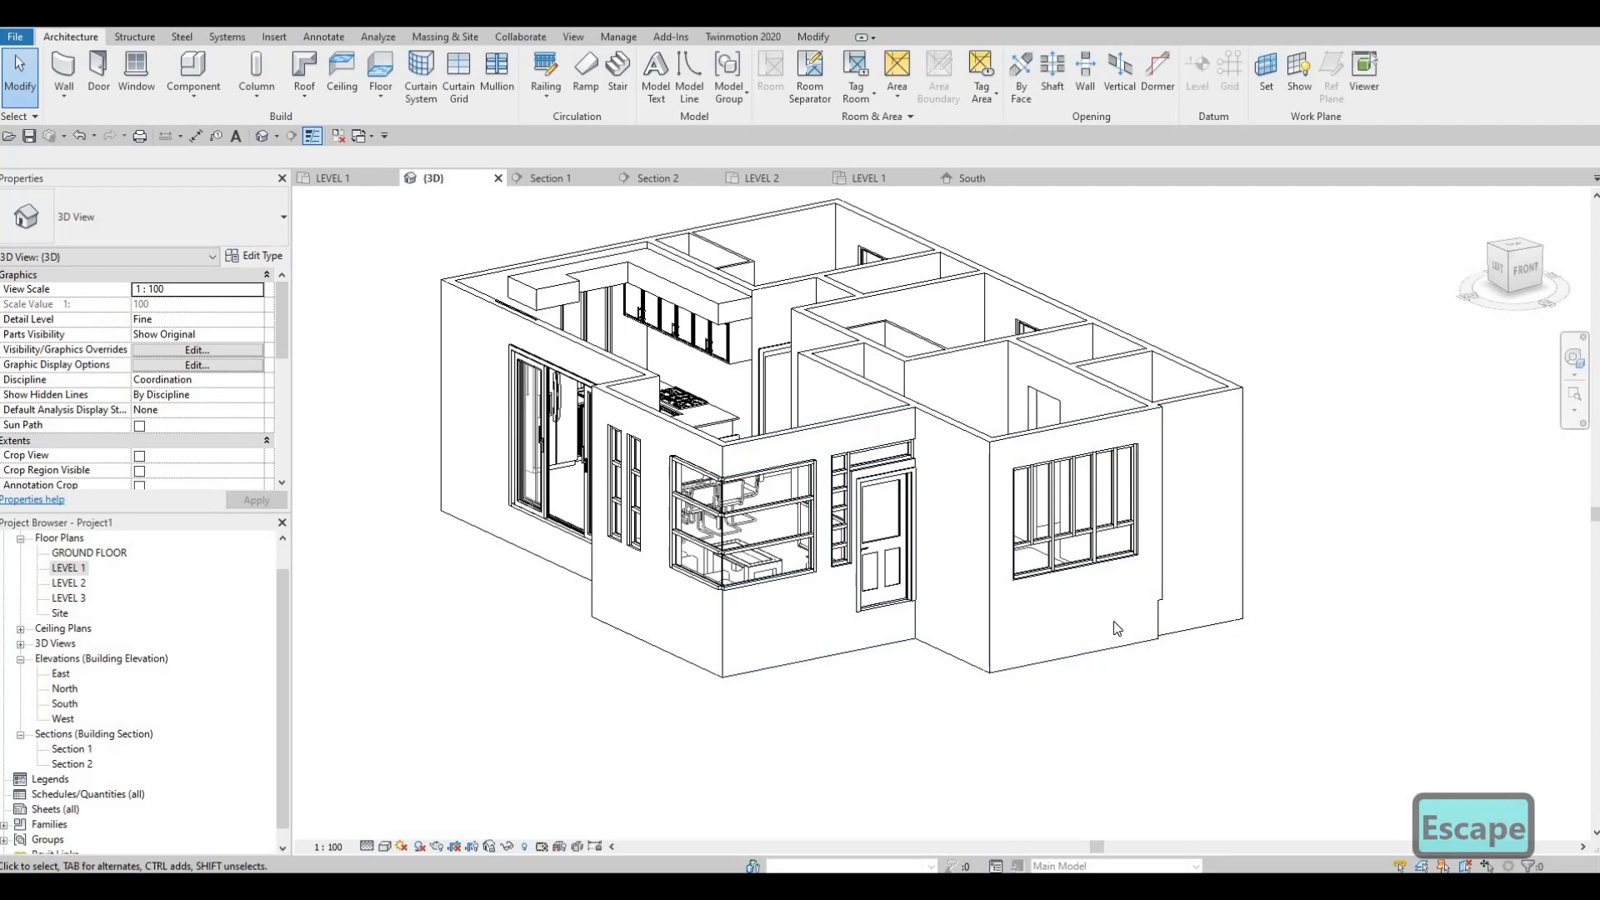
middle_drag(913, 628, 940, 719)
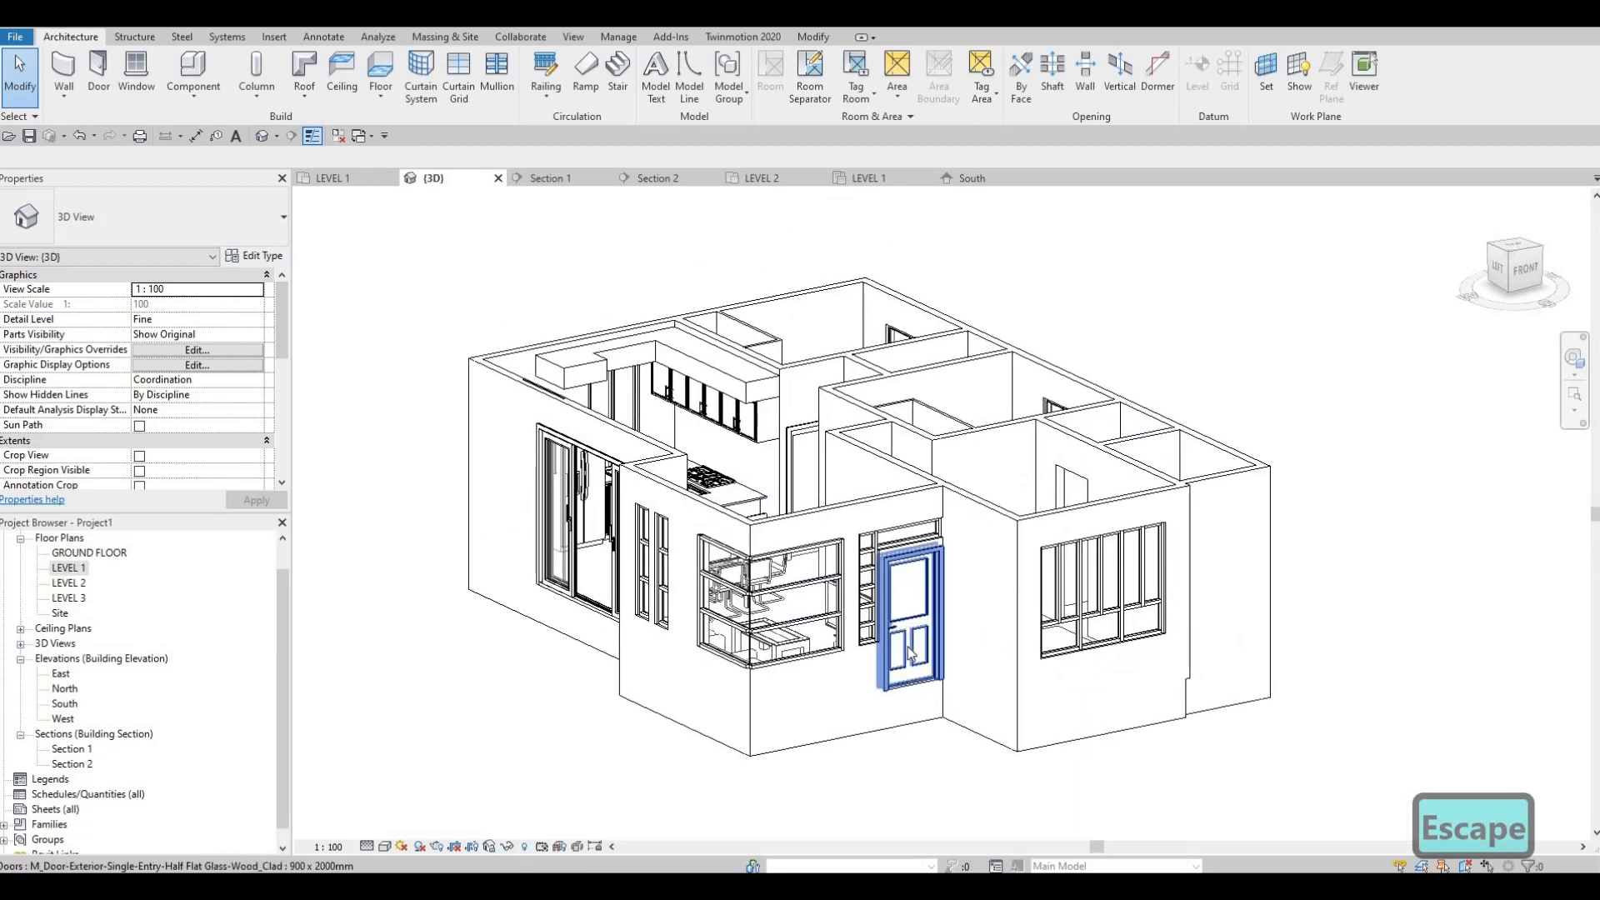
shift+middle_drag(861, 600, 756, 433)
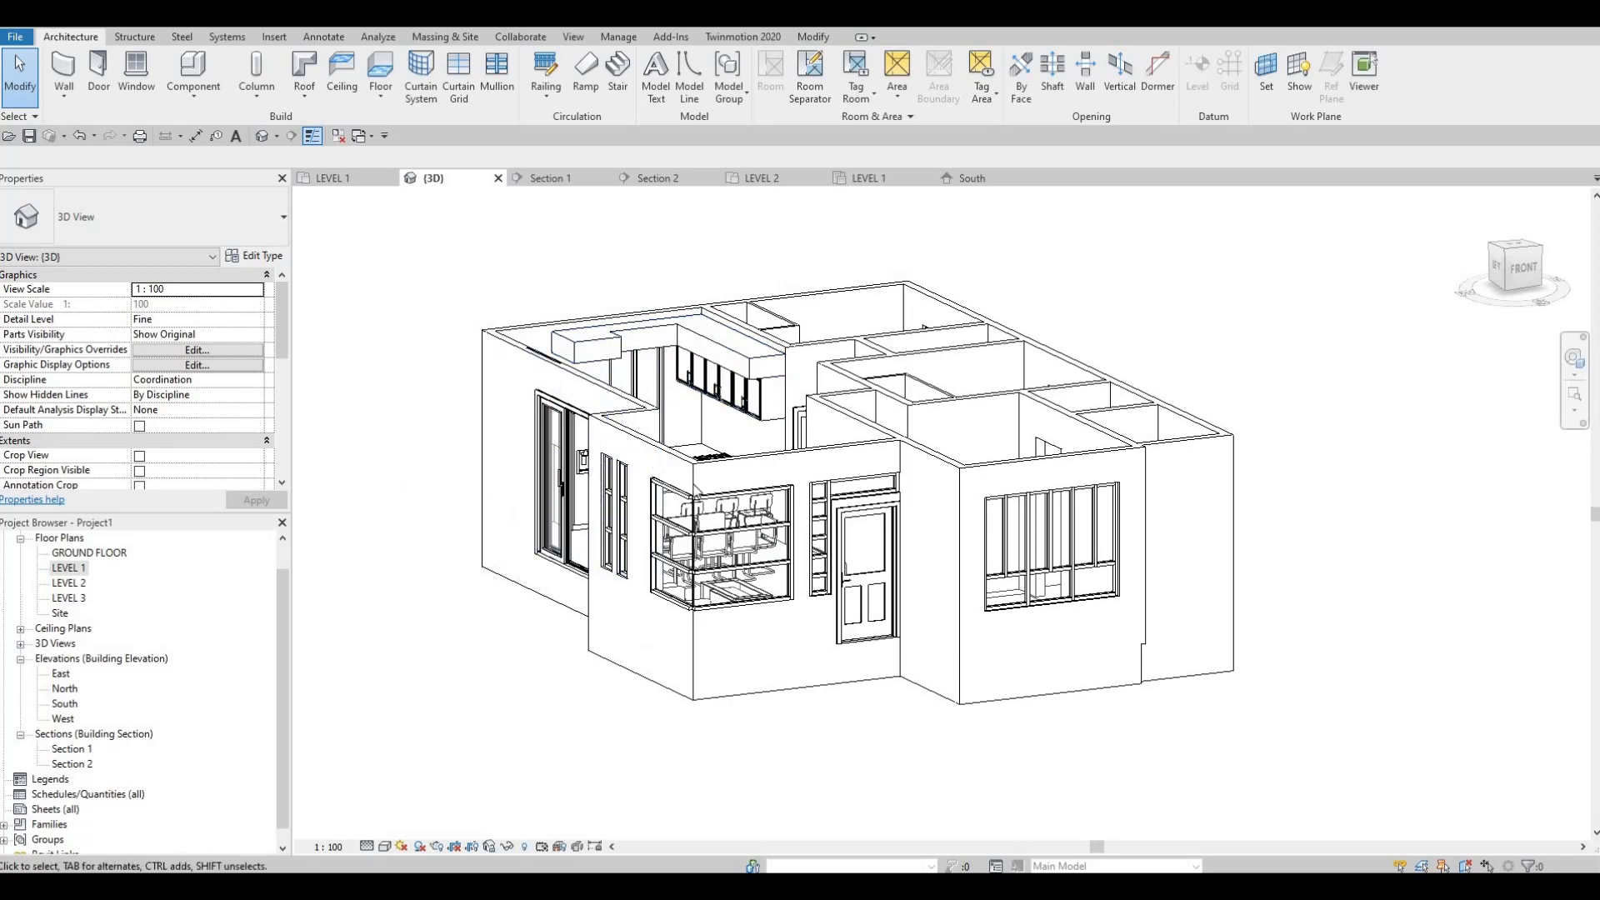
scroll(766, 515, down, 1)
middle_drag(898, 570, 870, 522)
middle_drag(358, 467, 345, 482)
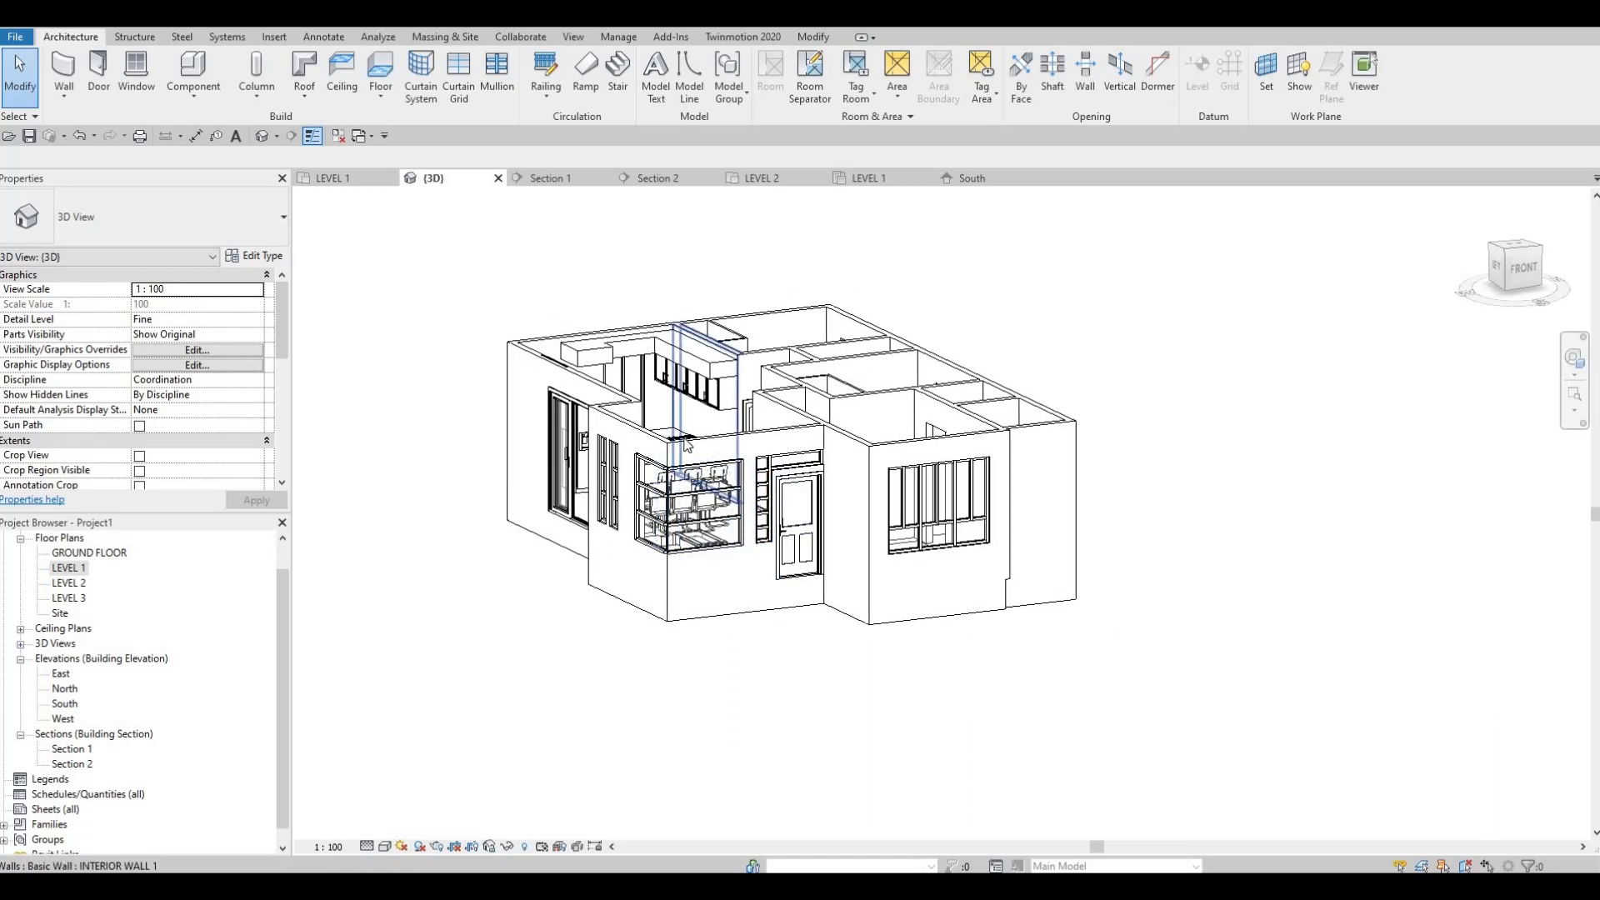
Step: Select the whole chain of connected EXTERIOR WALL 1 walls to check their extents, and clear the selection
key(Tab)
click(747, 442)
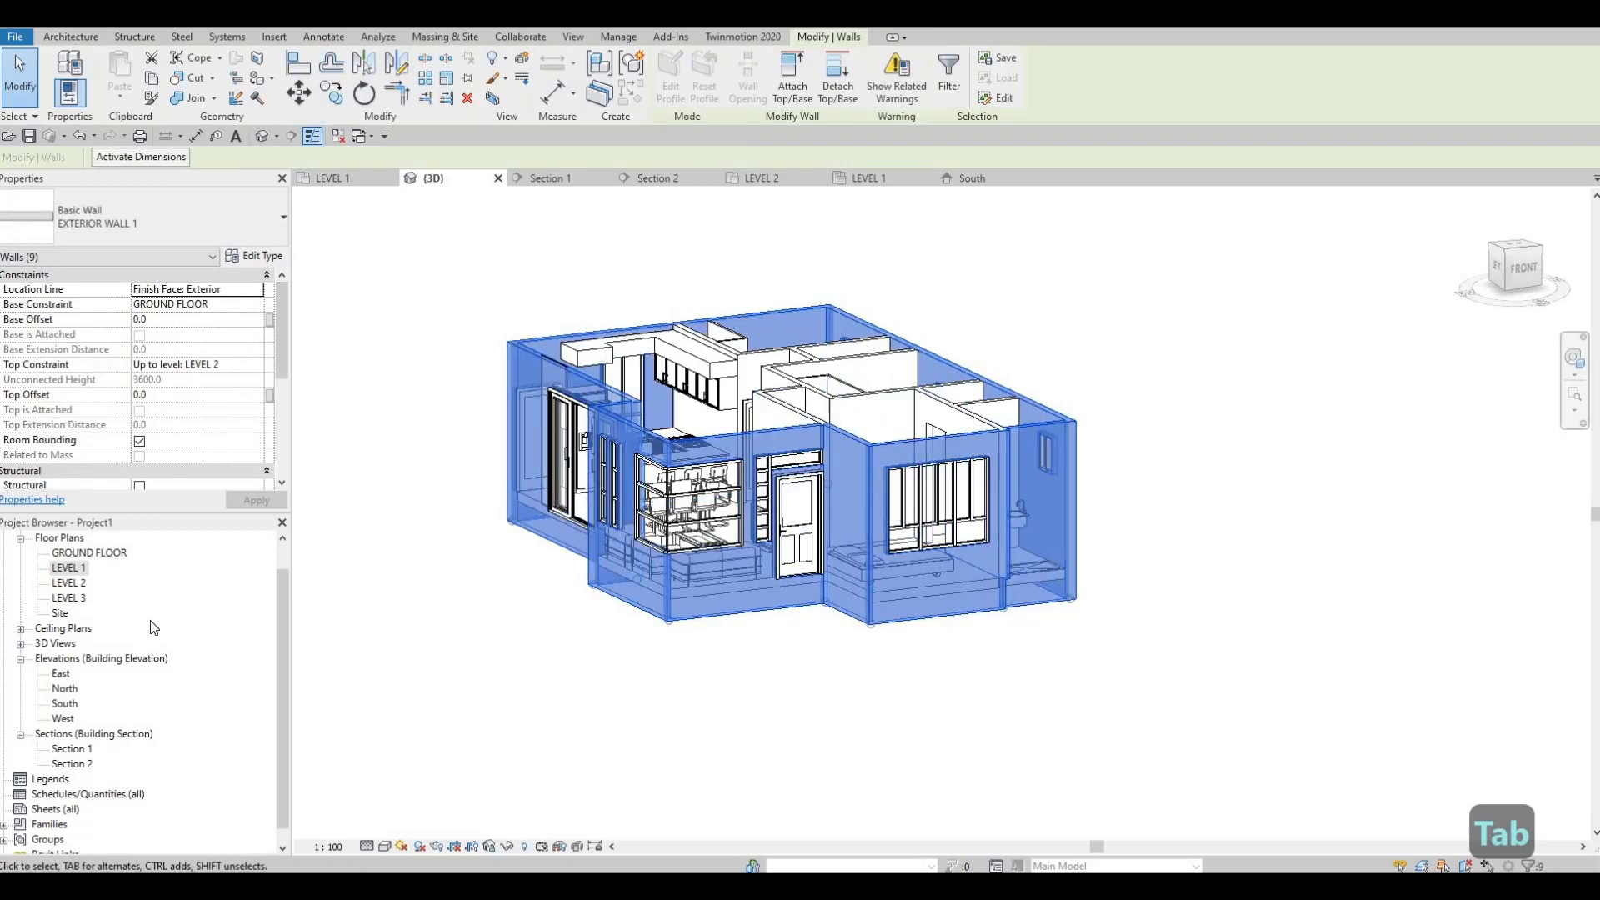
key(Escape)
key(Escape)
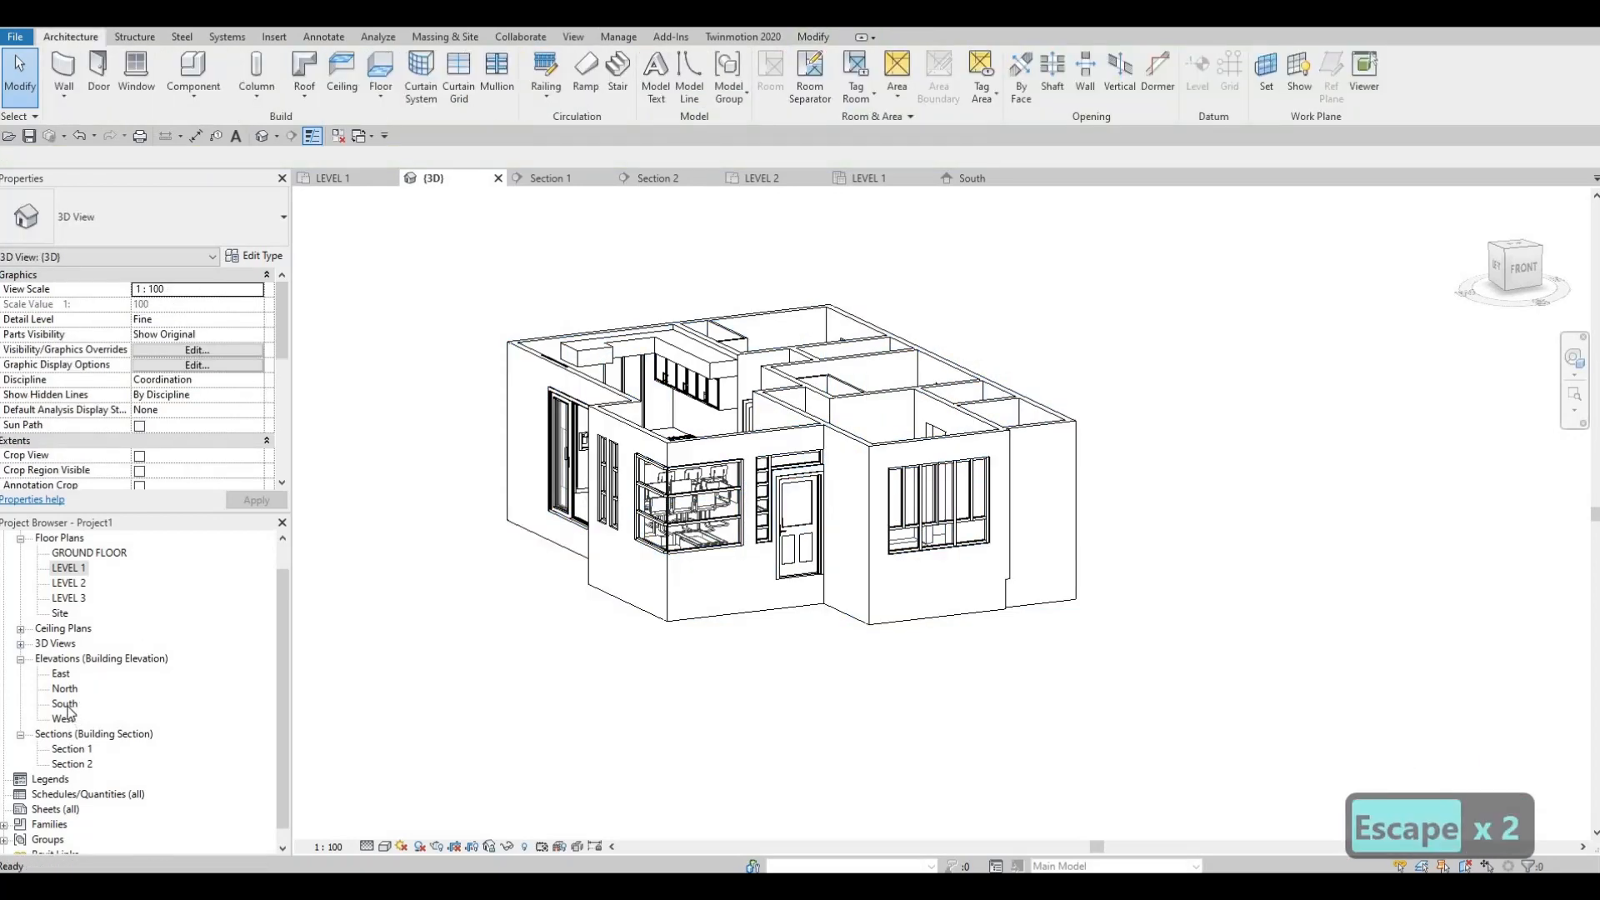
Step: Open the South elevation and examine the building against the LEVEL 2 and ROOF levels
double_click(64, 704)
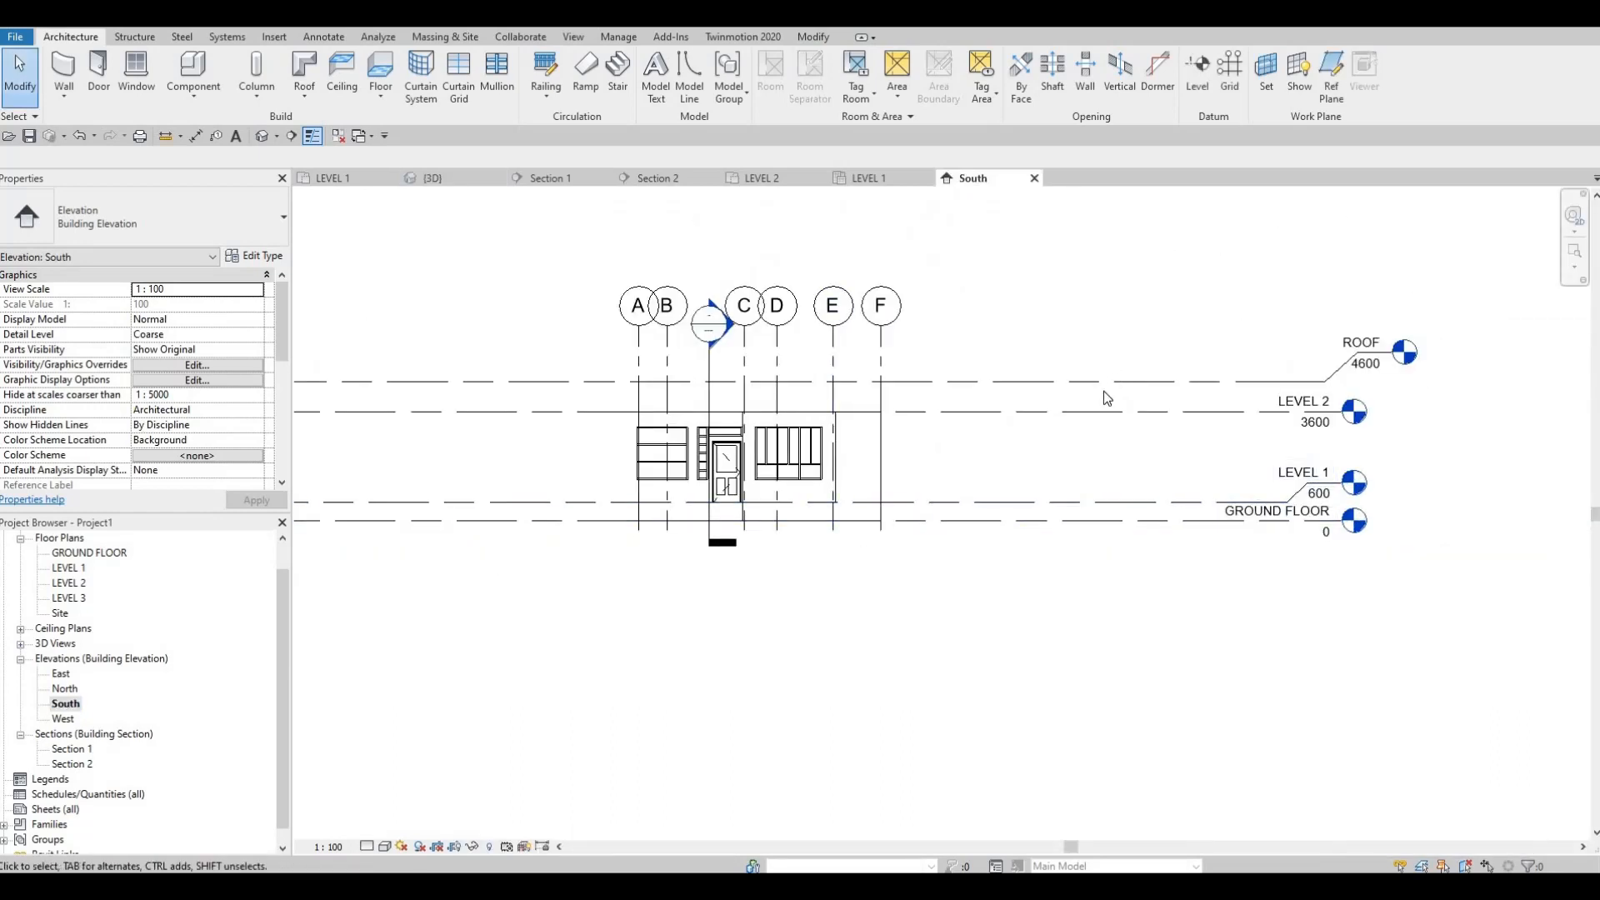
scroll(792, 414, up, 2)
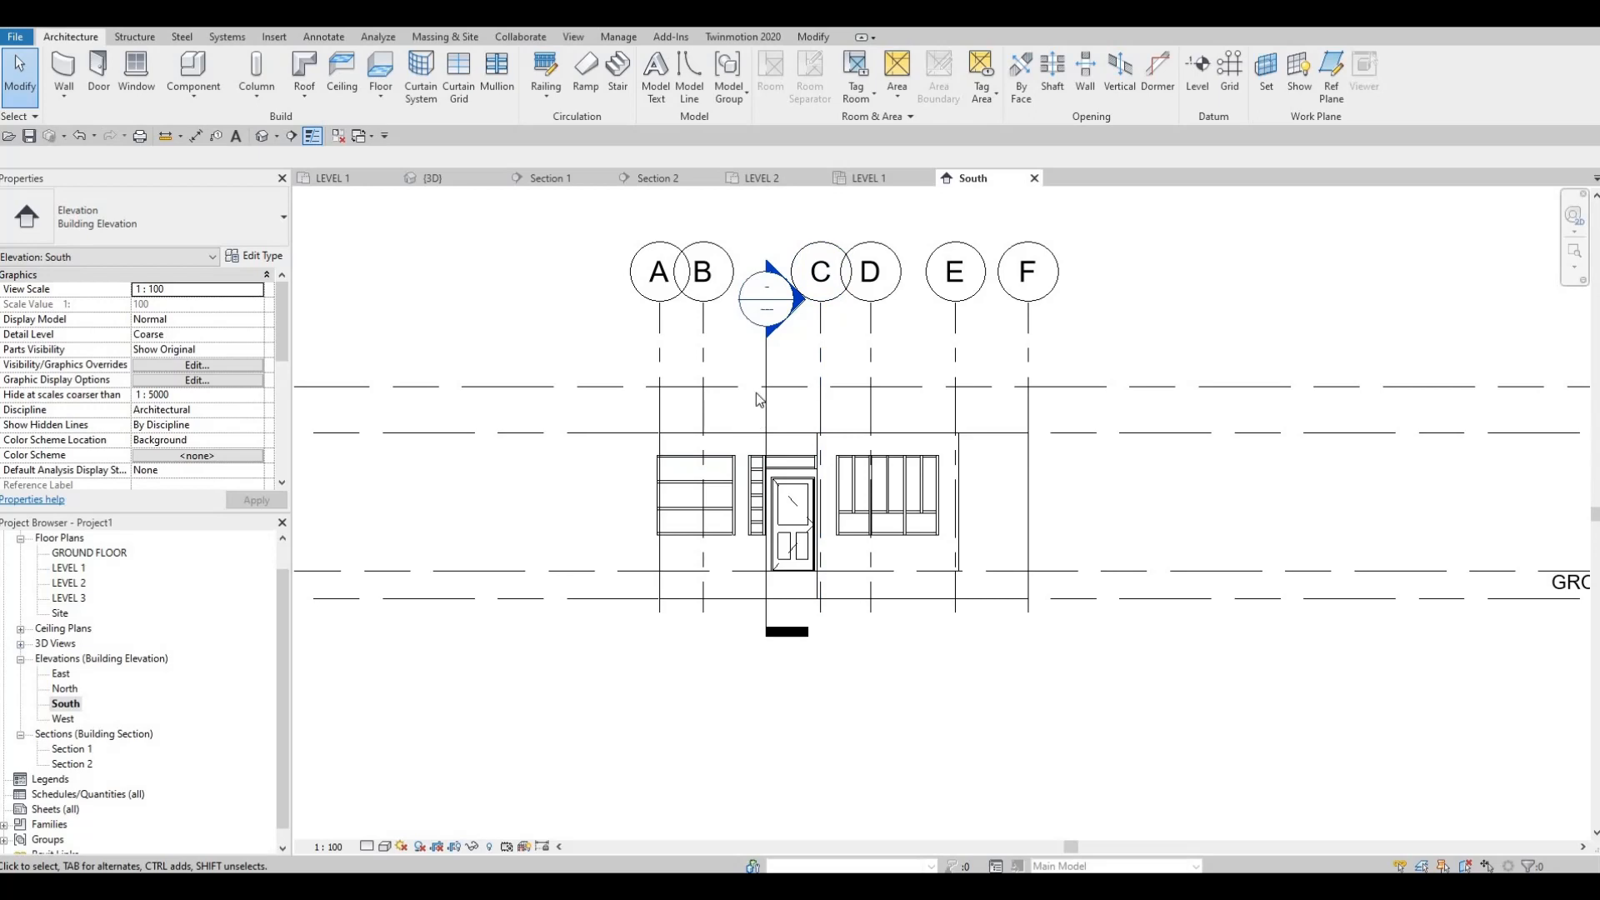
scroll(739, 393, down, 2)
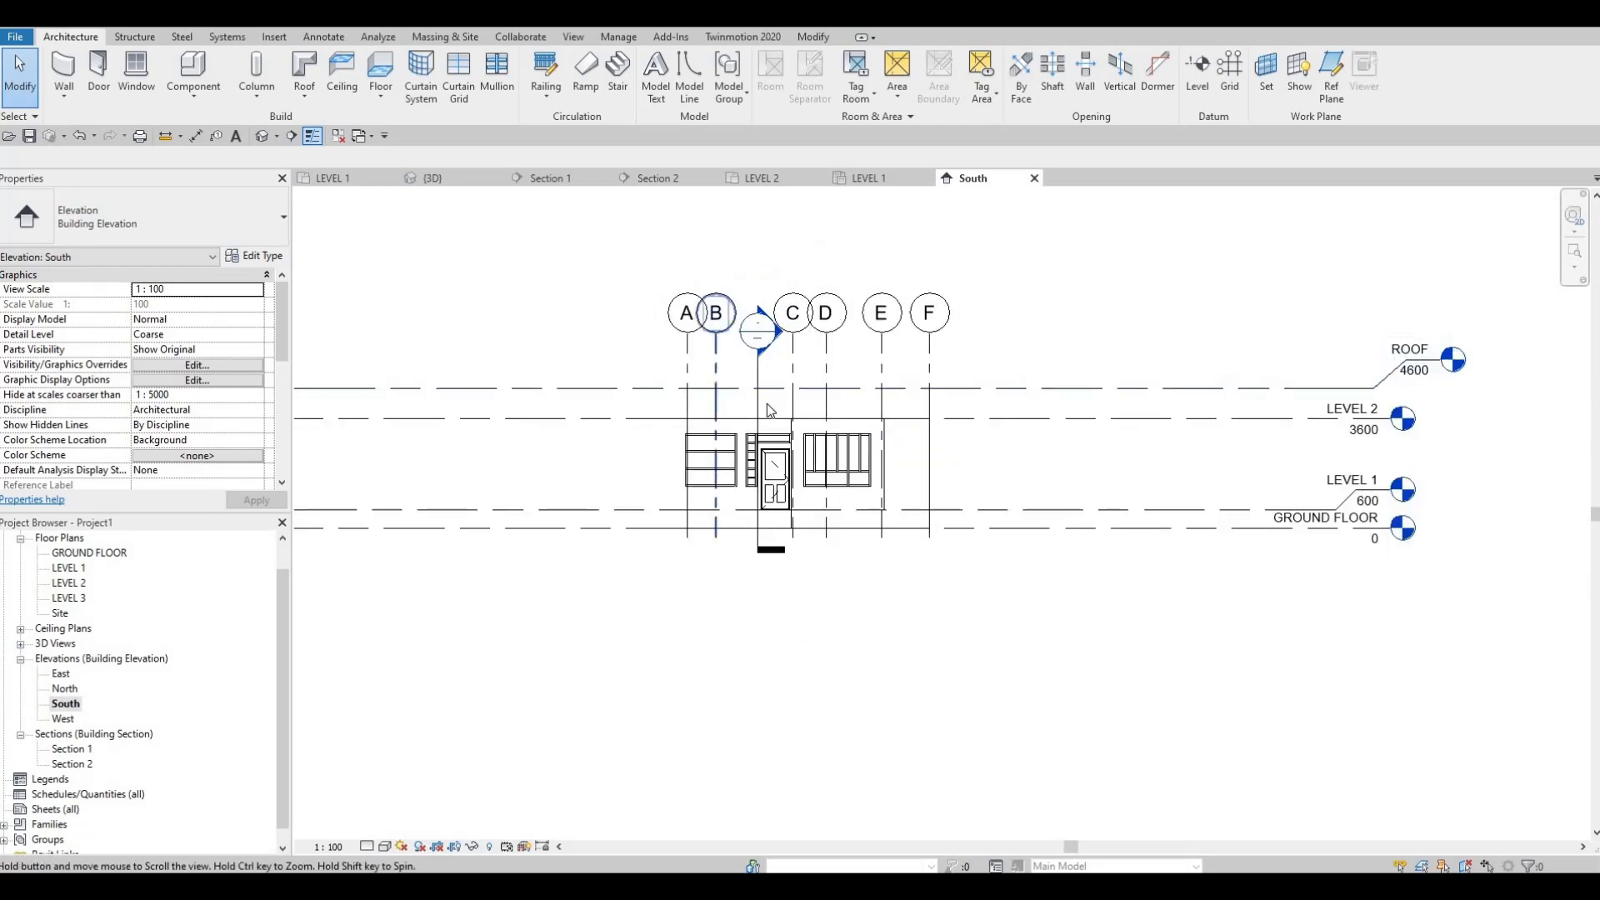
middle_drag(767, 404, 763, 422)
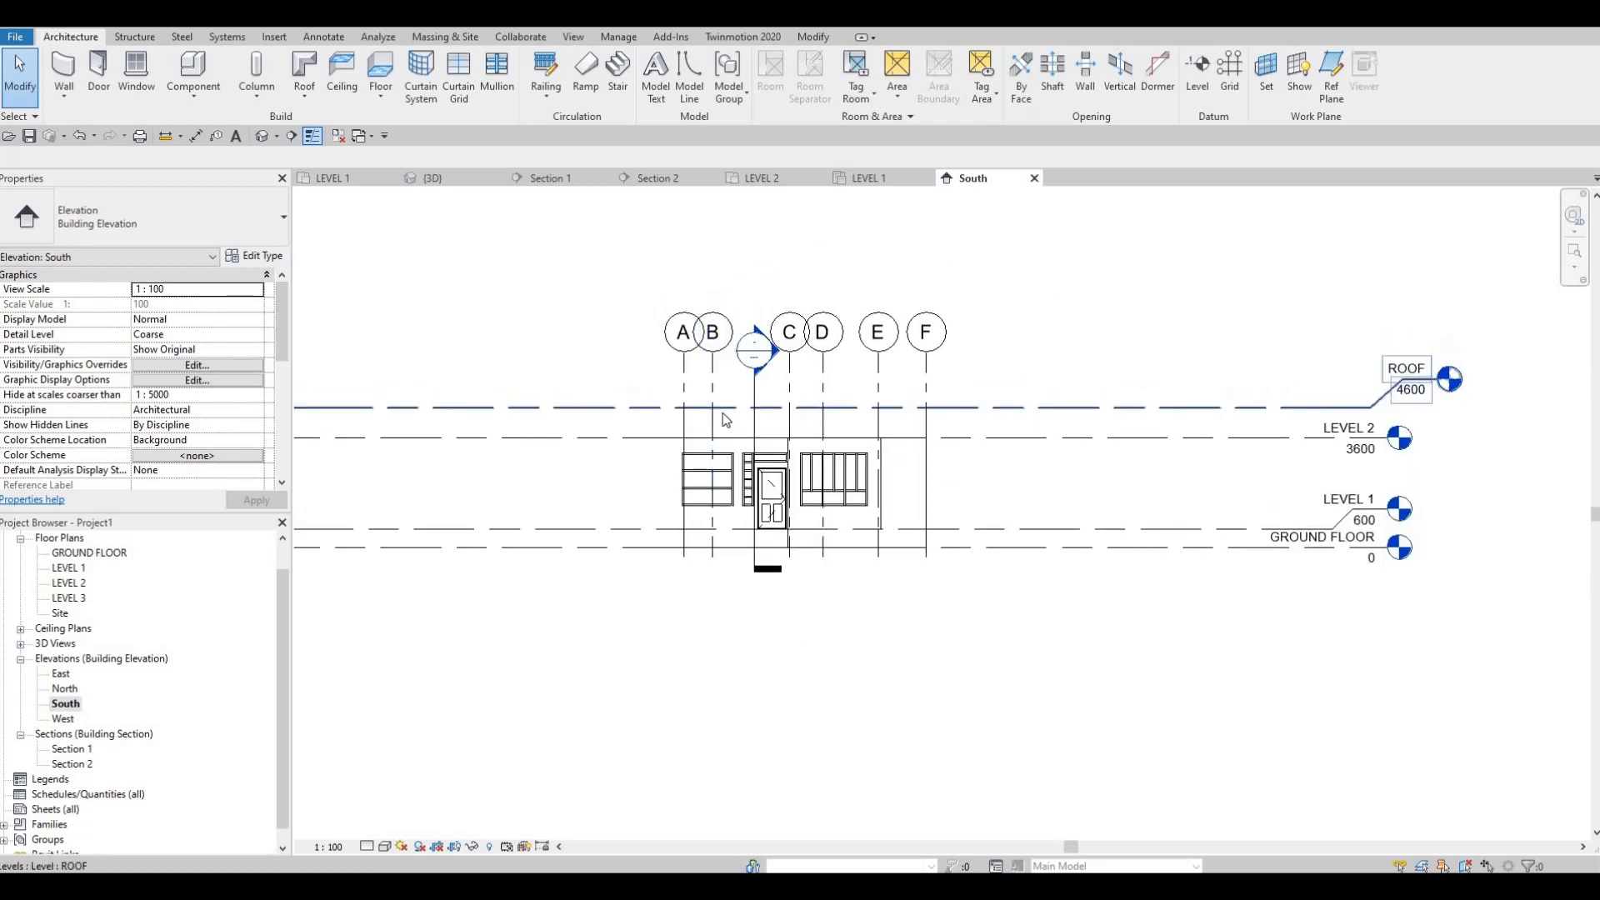
Step: Start a roof by footprint in the LEVEL 1 plan and duplicate the Generic Roof - 300mm type as ROOF 1
double_click(70, 582)
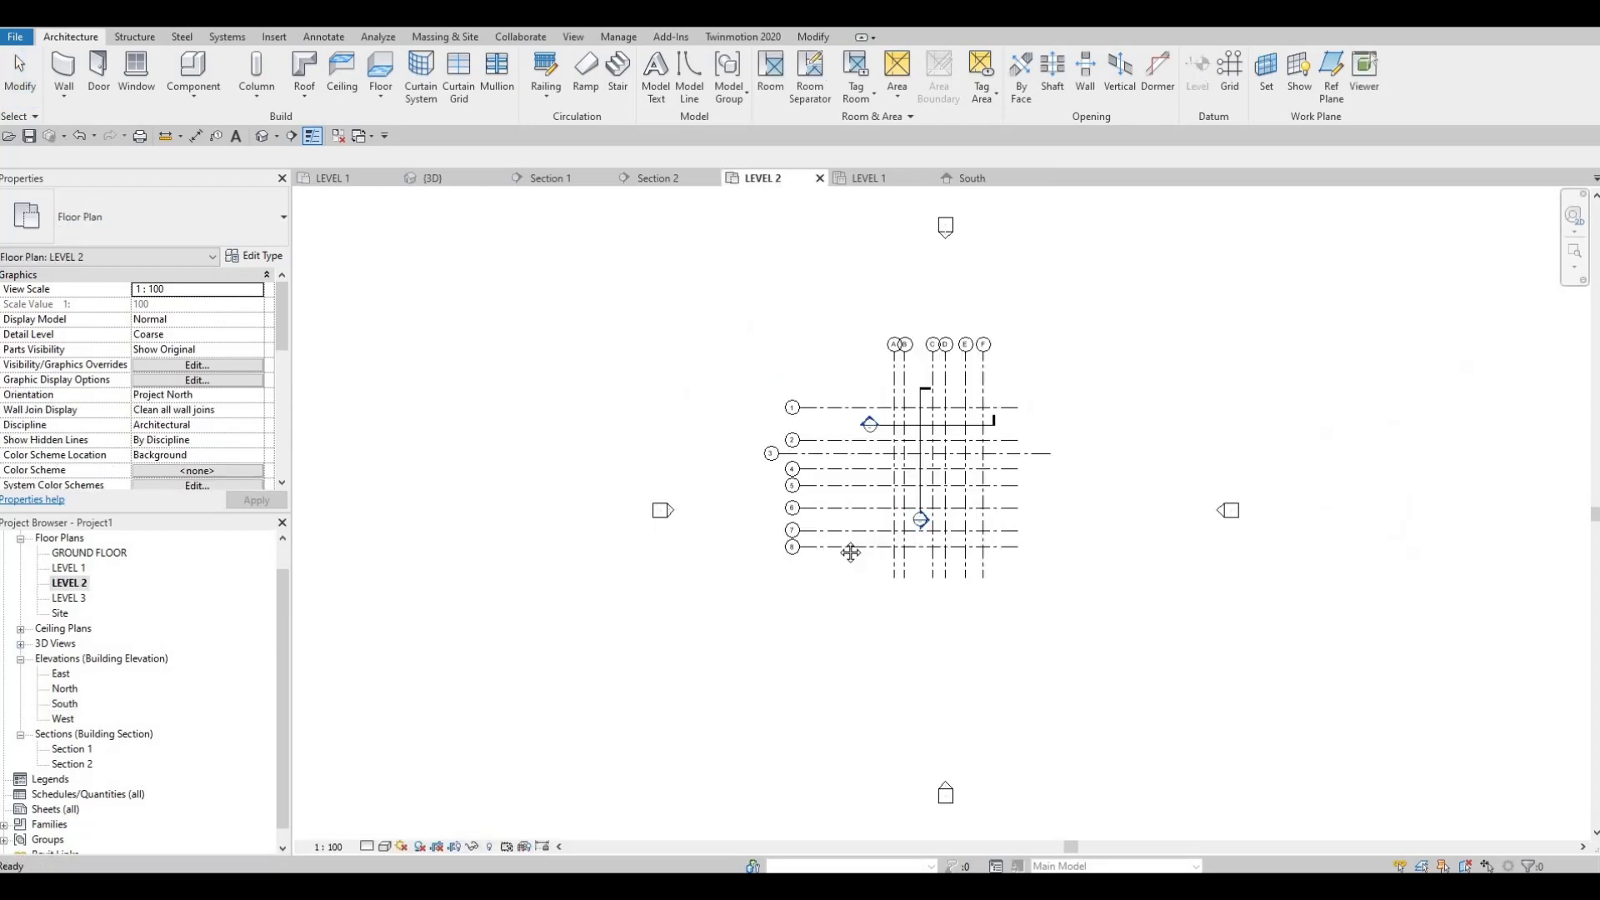
double_click(70, 567)
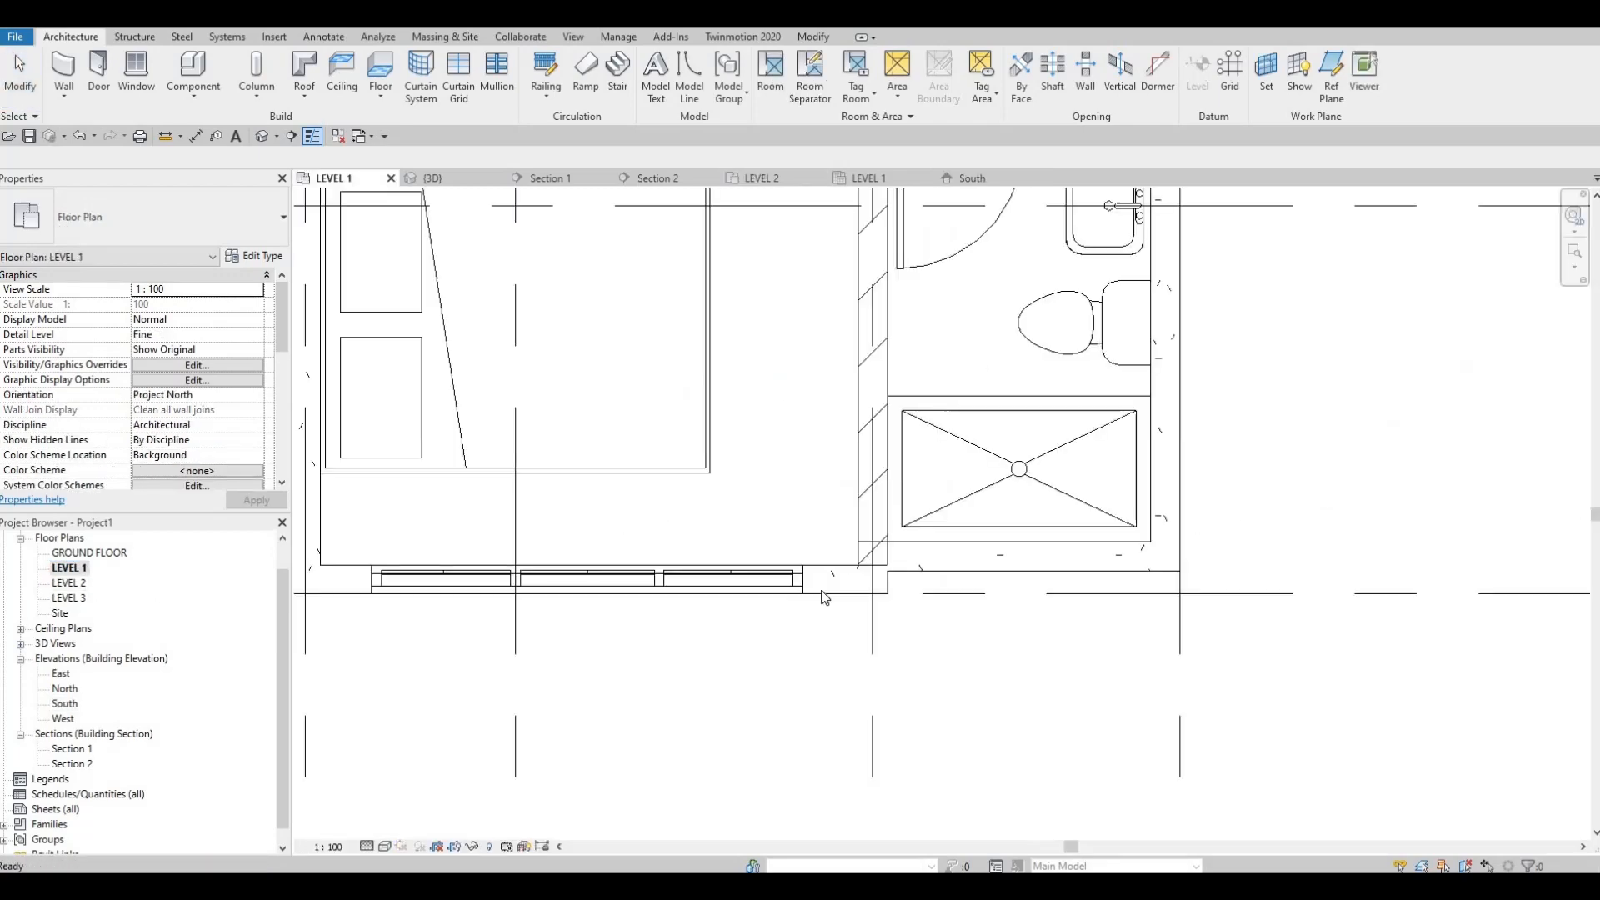
scroll(918, 517, down, 2)
middle_drag(918, 517, 836, 595)
scroll(832, 594, down, 5)
middle_drag(725, 558, 717, 642)
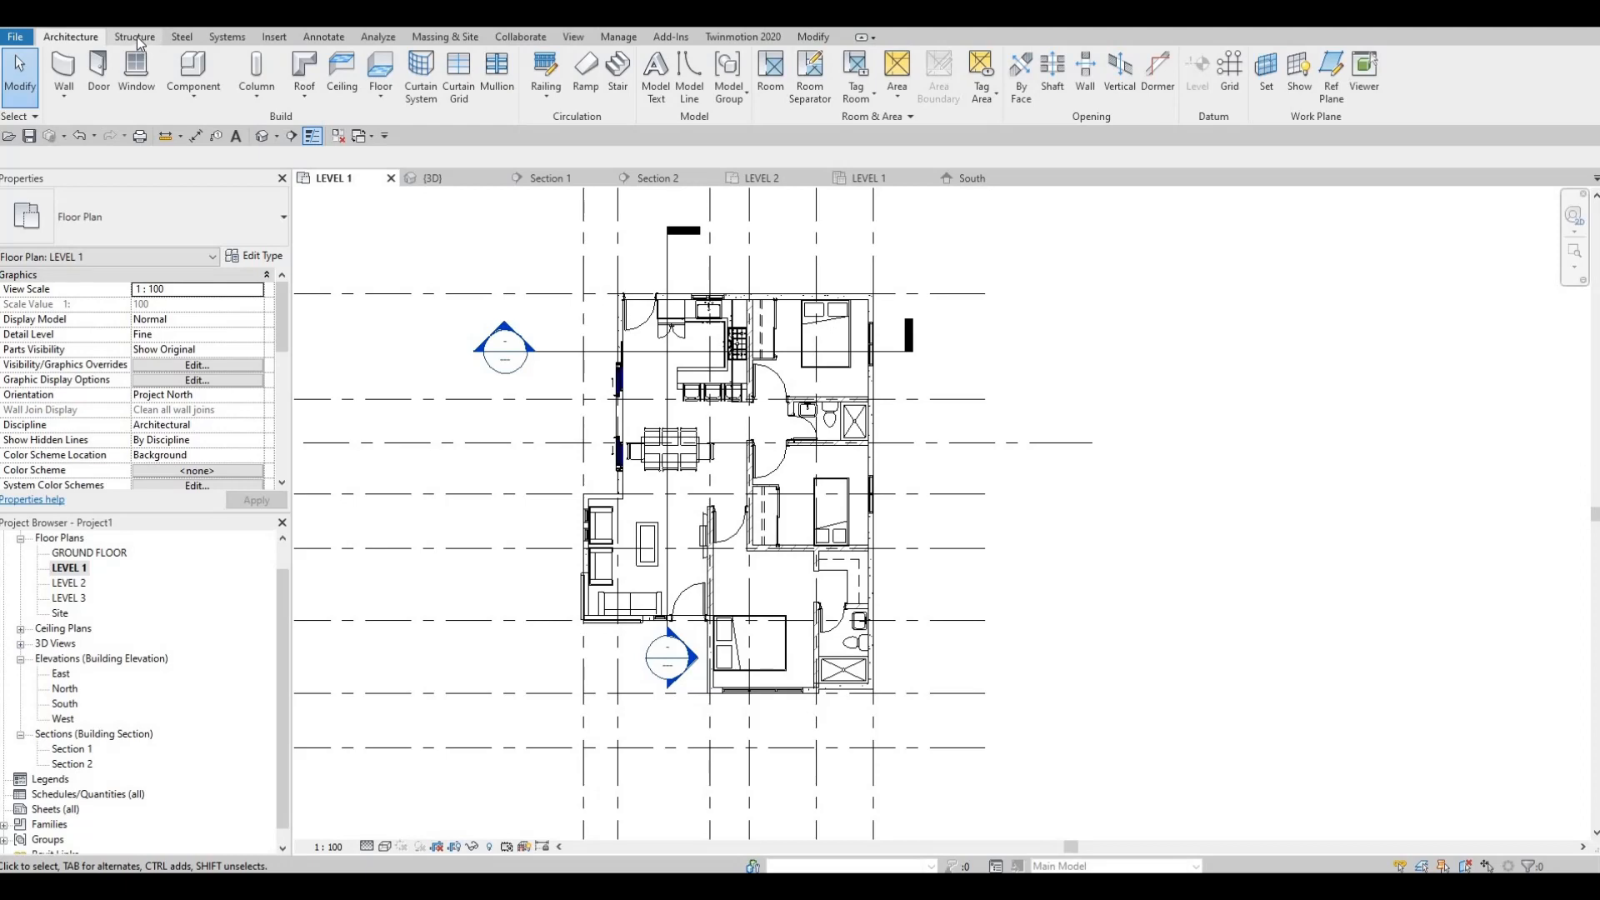
click(298, 72)
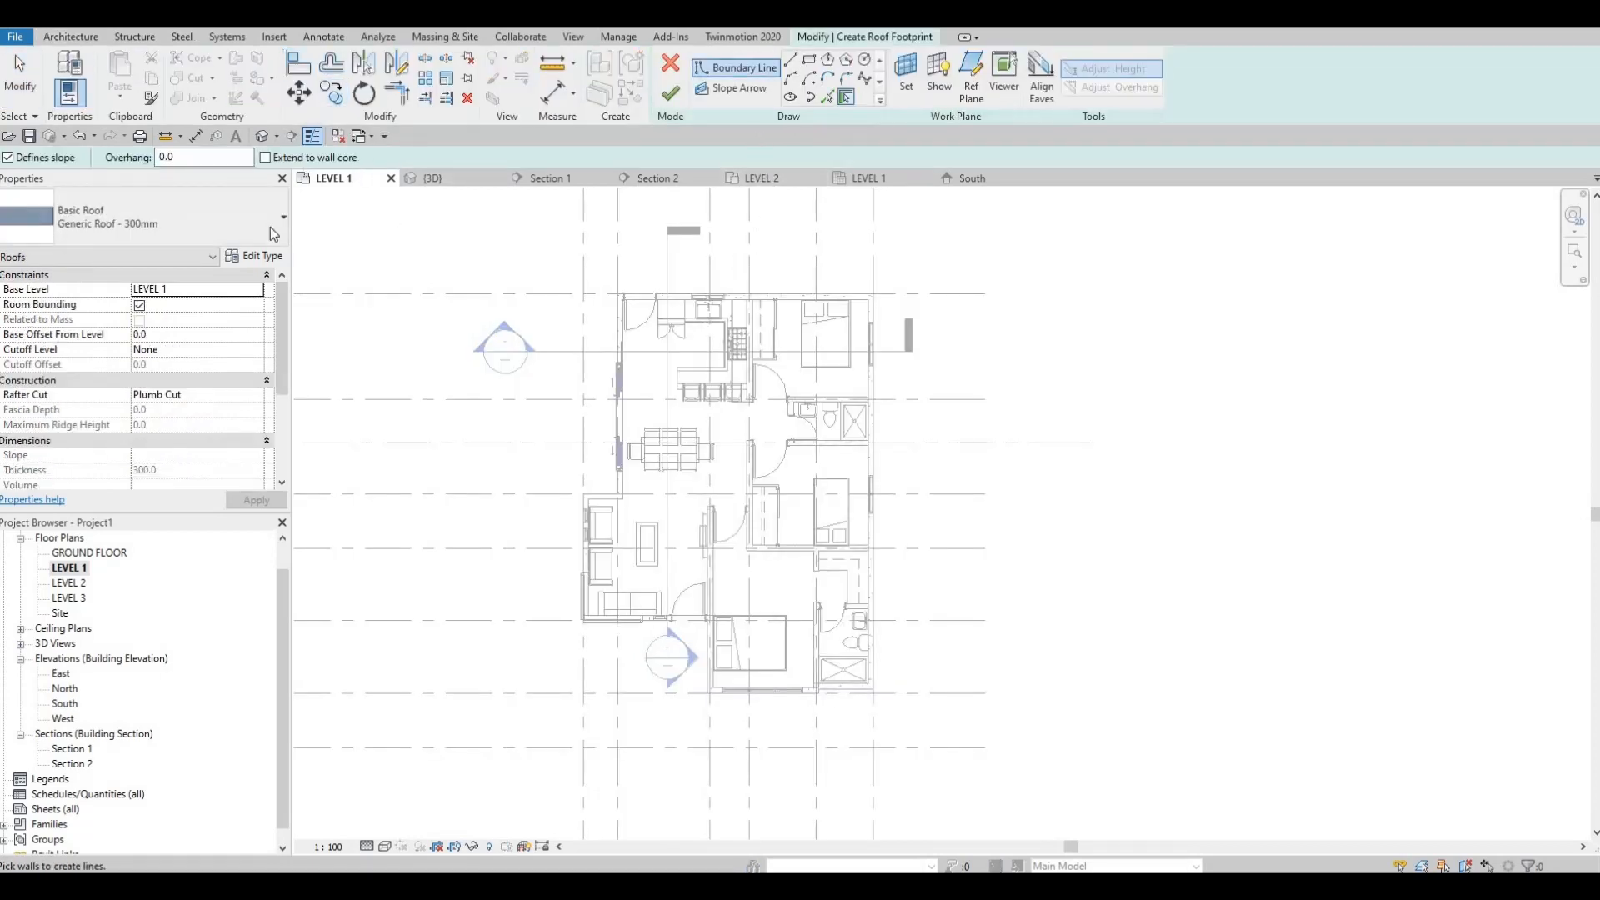
key(F1)
key(F1)
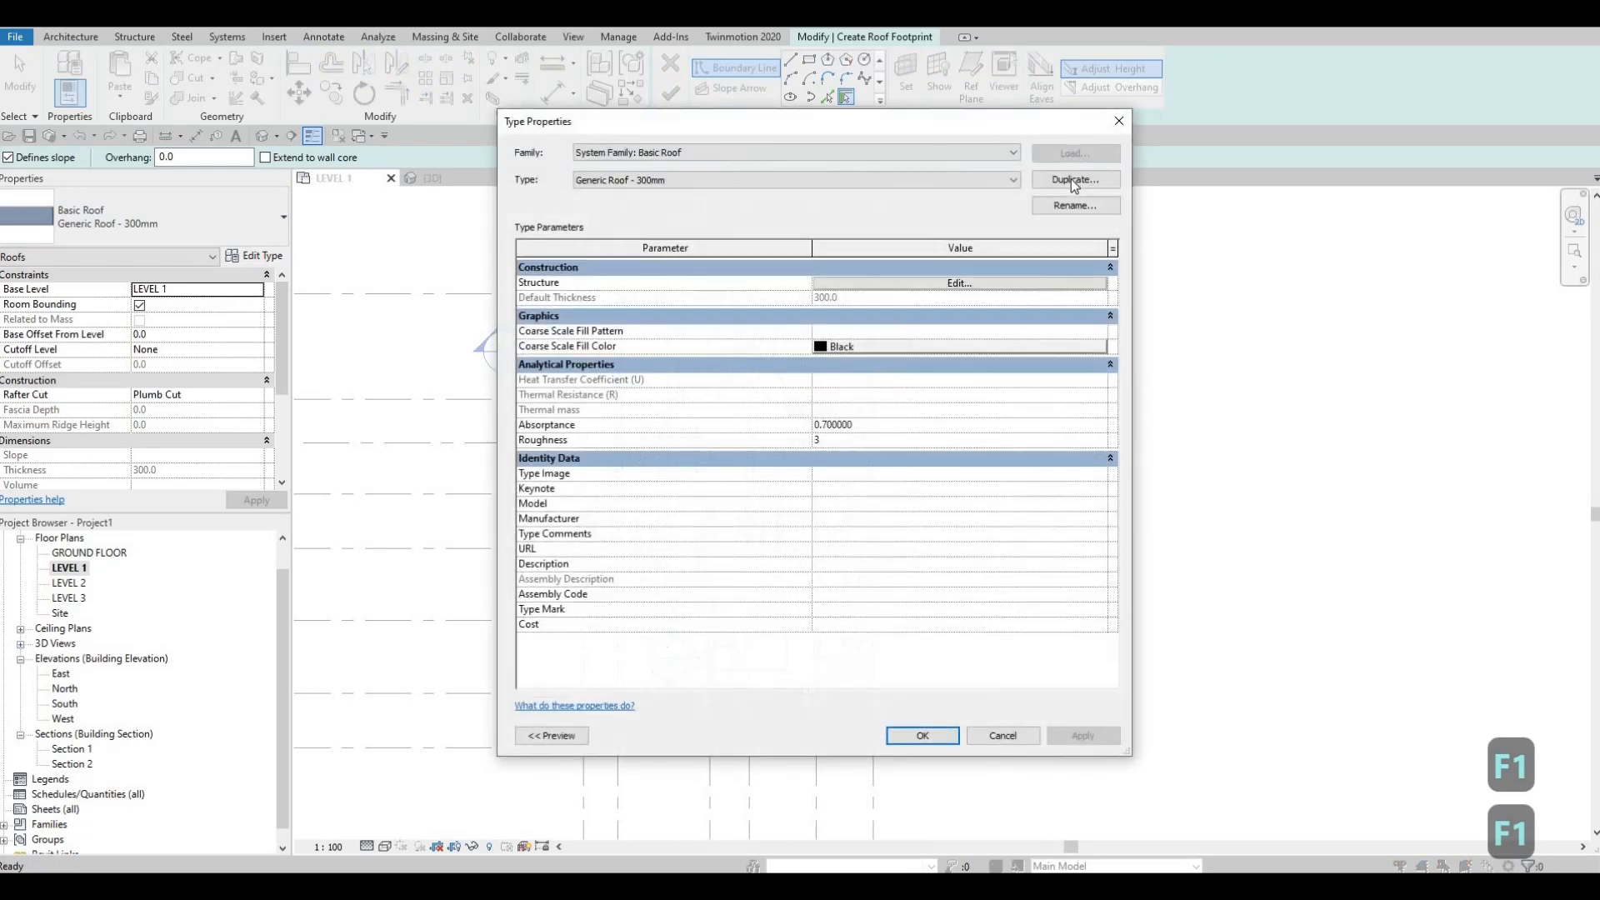
click(1075, 179)
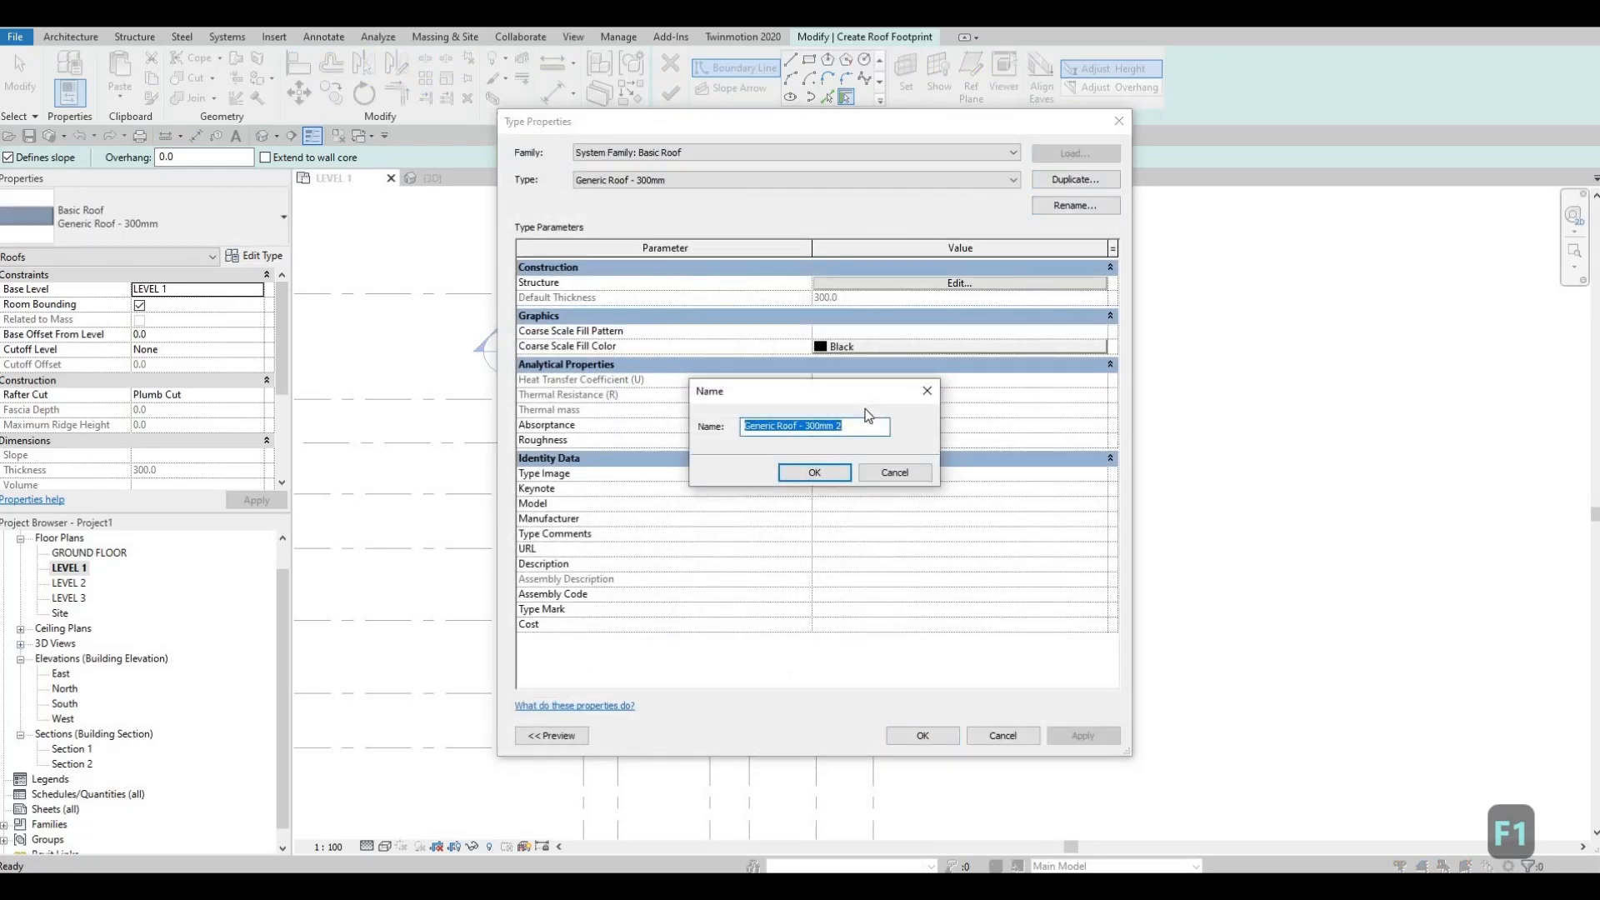
text(ROOF 1)
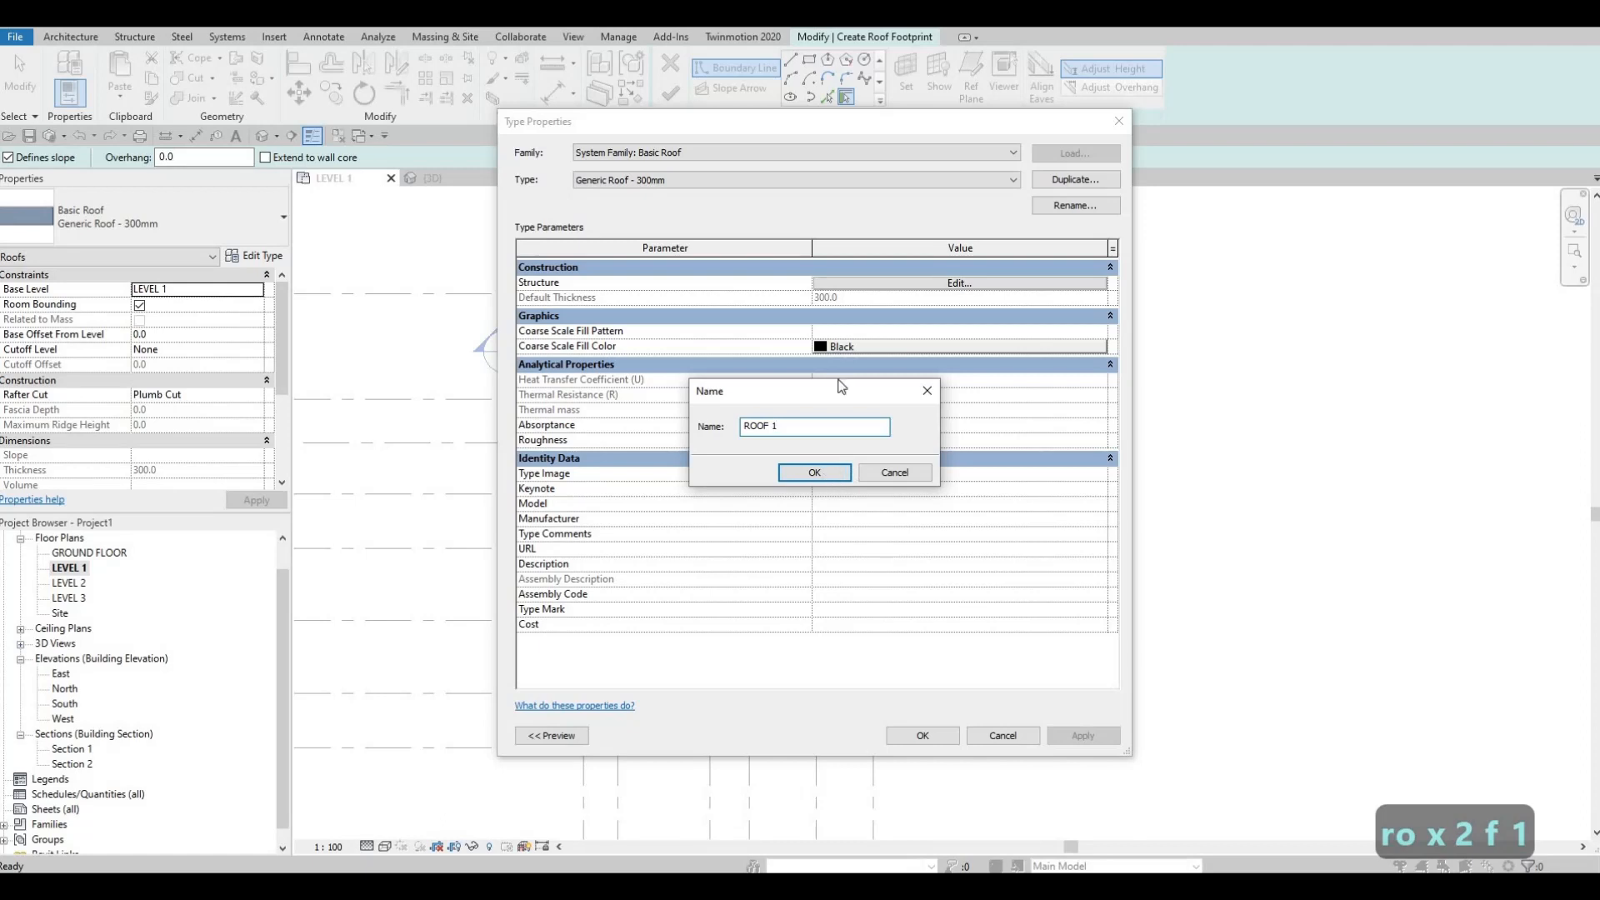
key(Return)
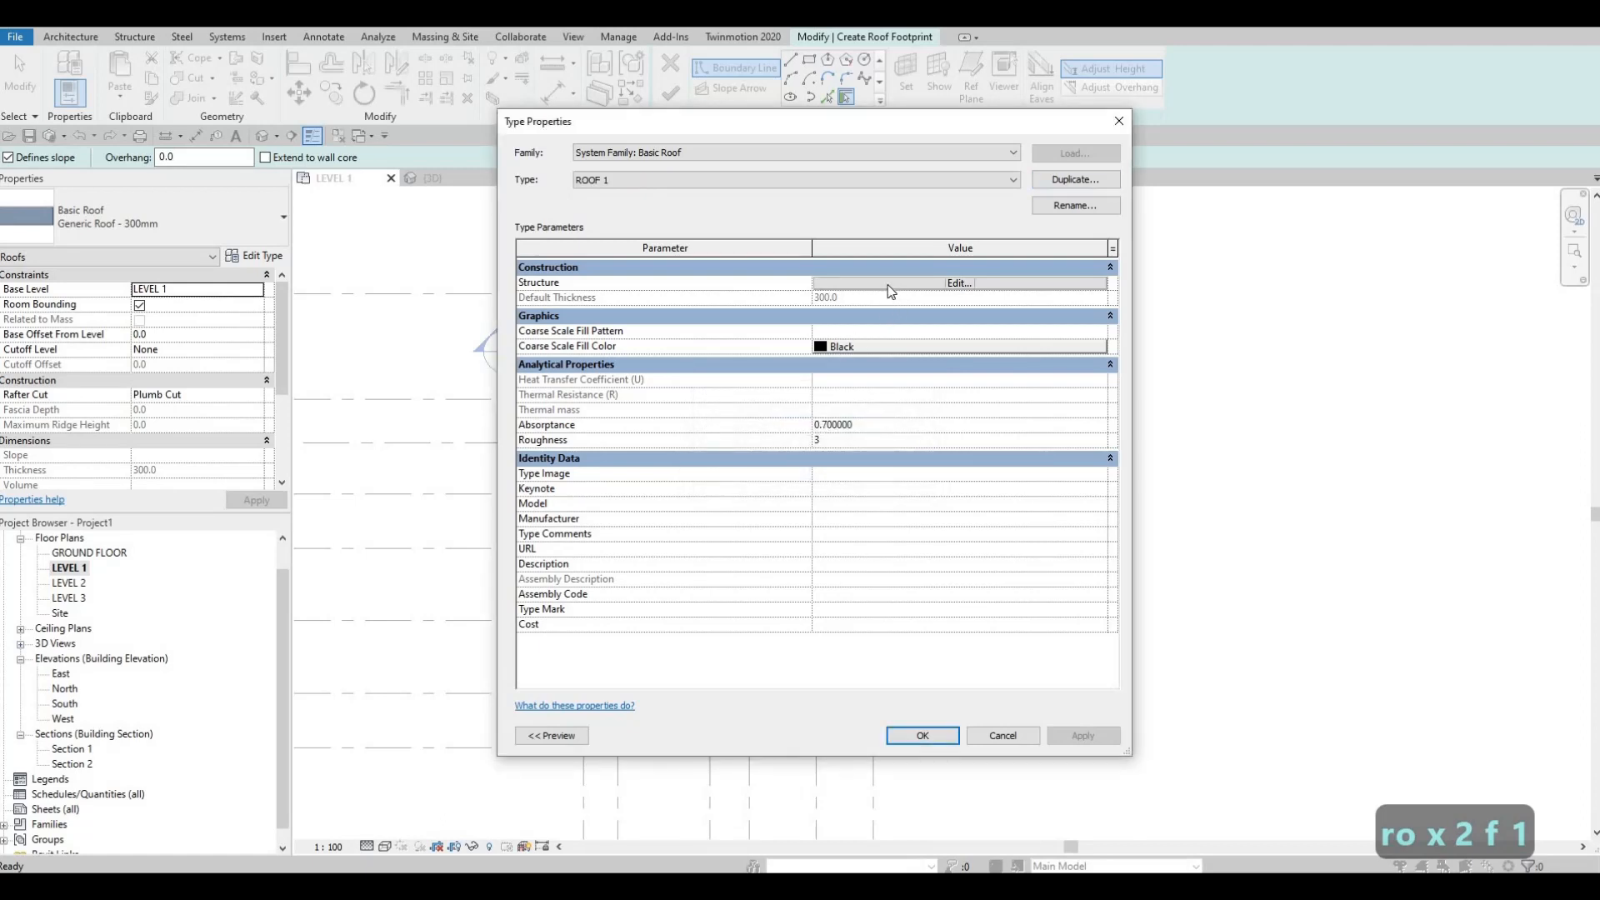
Step: Set the ROOF 1 structure layer to a thickness of 200 mm and the Asphalt Shingle material
click(888, 285)
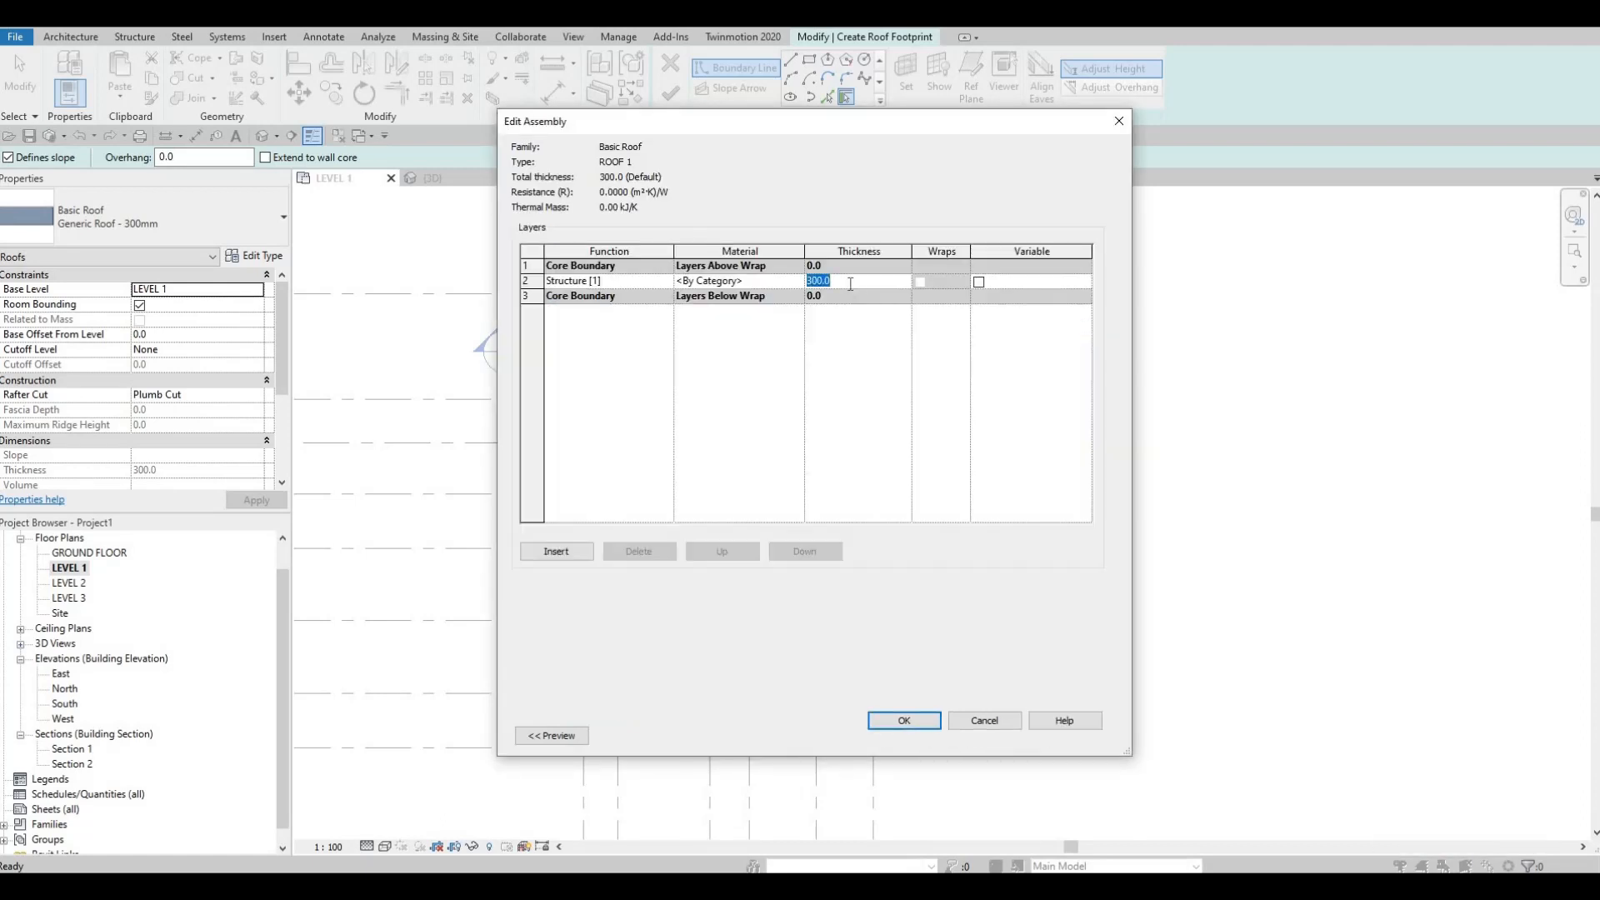
text(200)
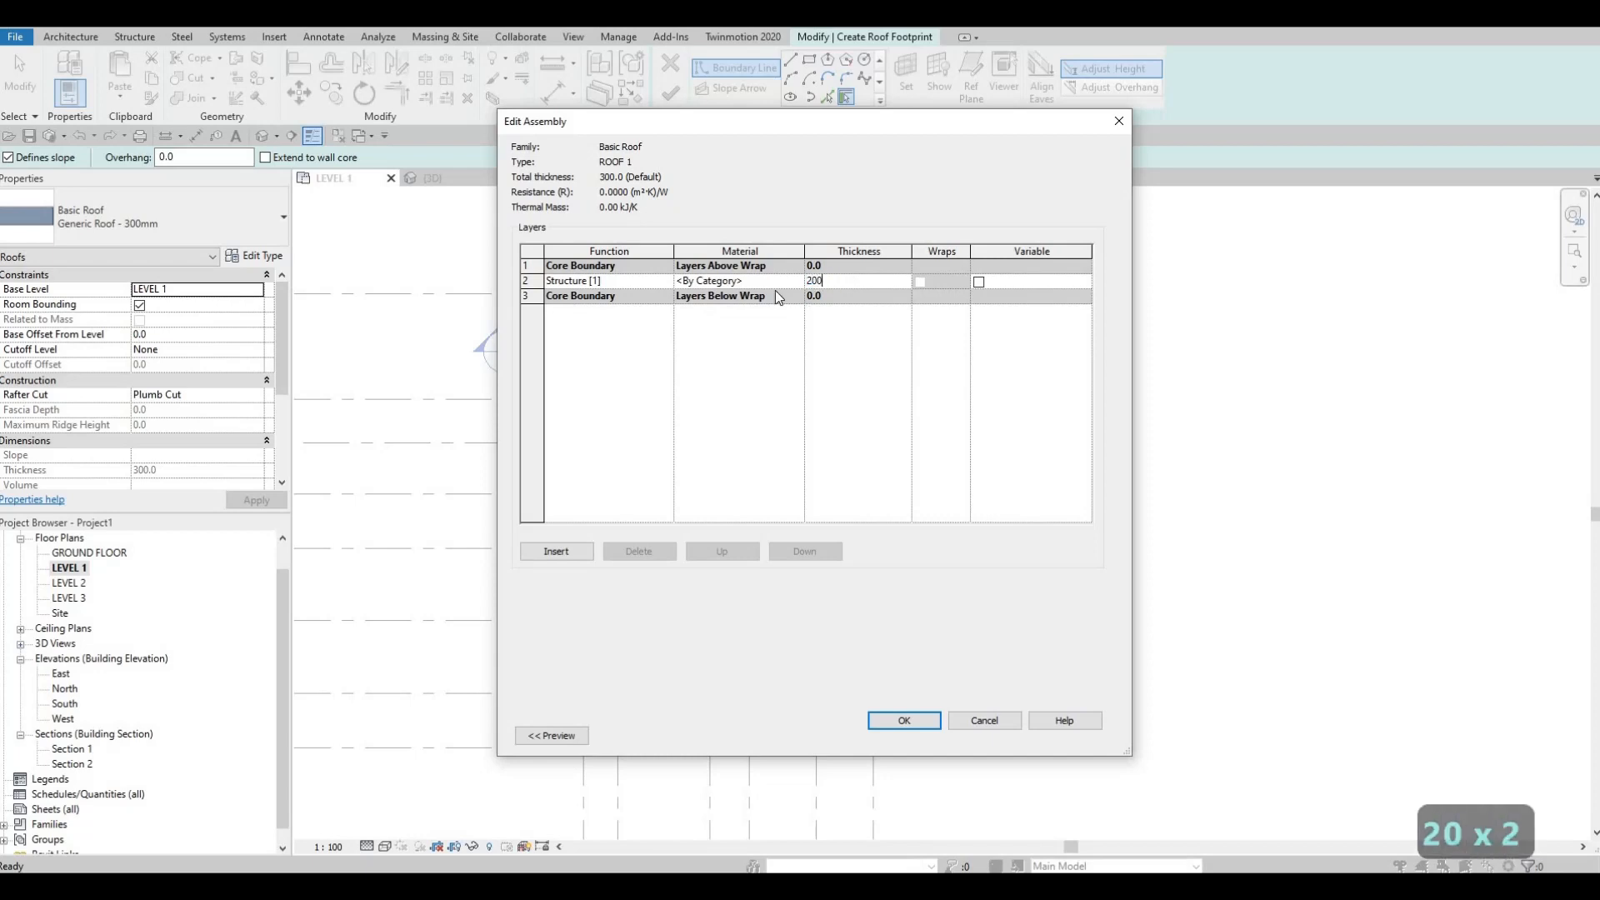
click(750, 280)
click(796, 280)
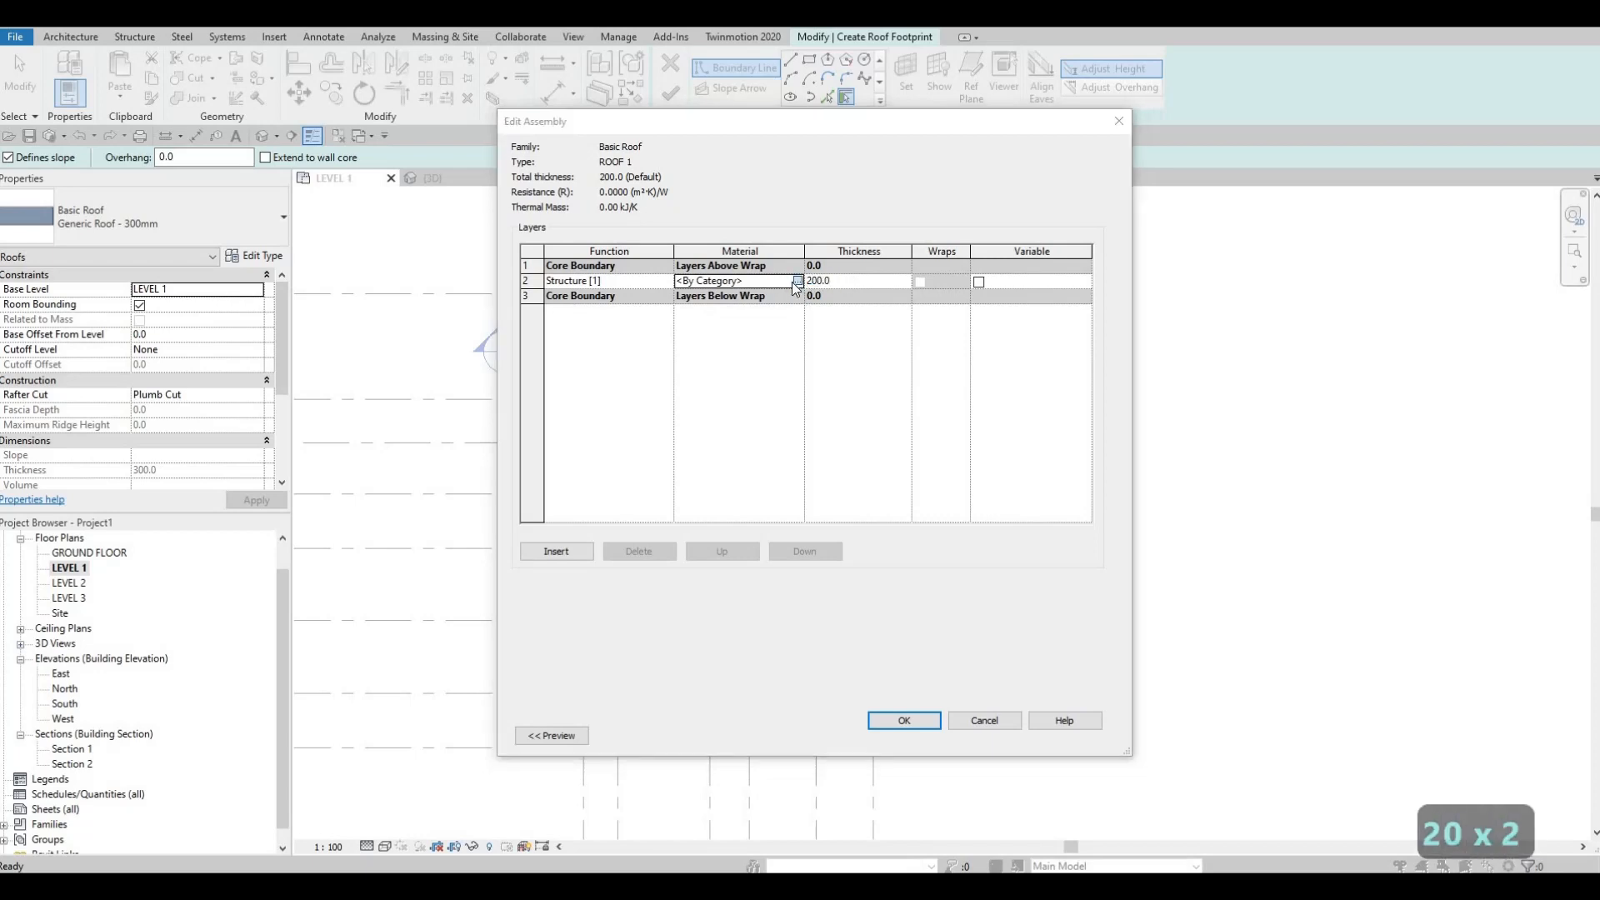
scroll(567, 383, down, 4)
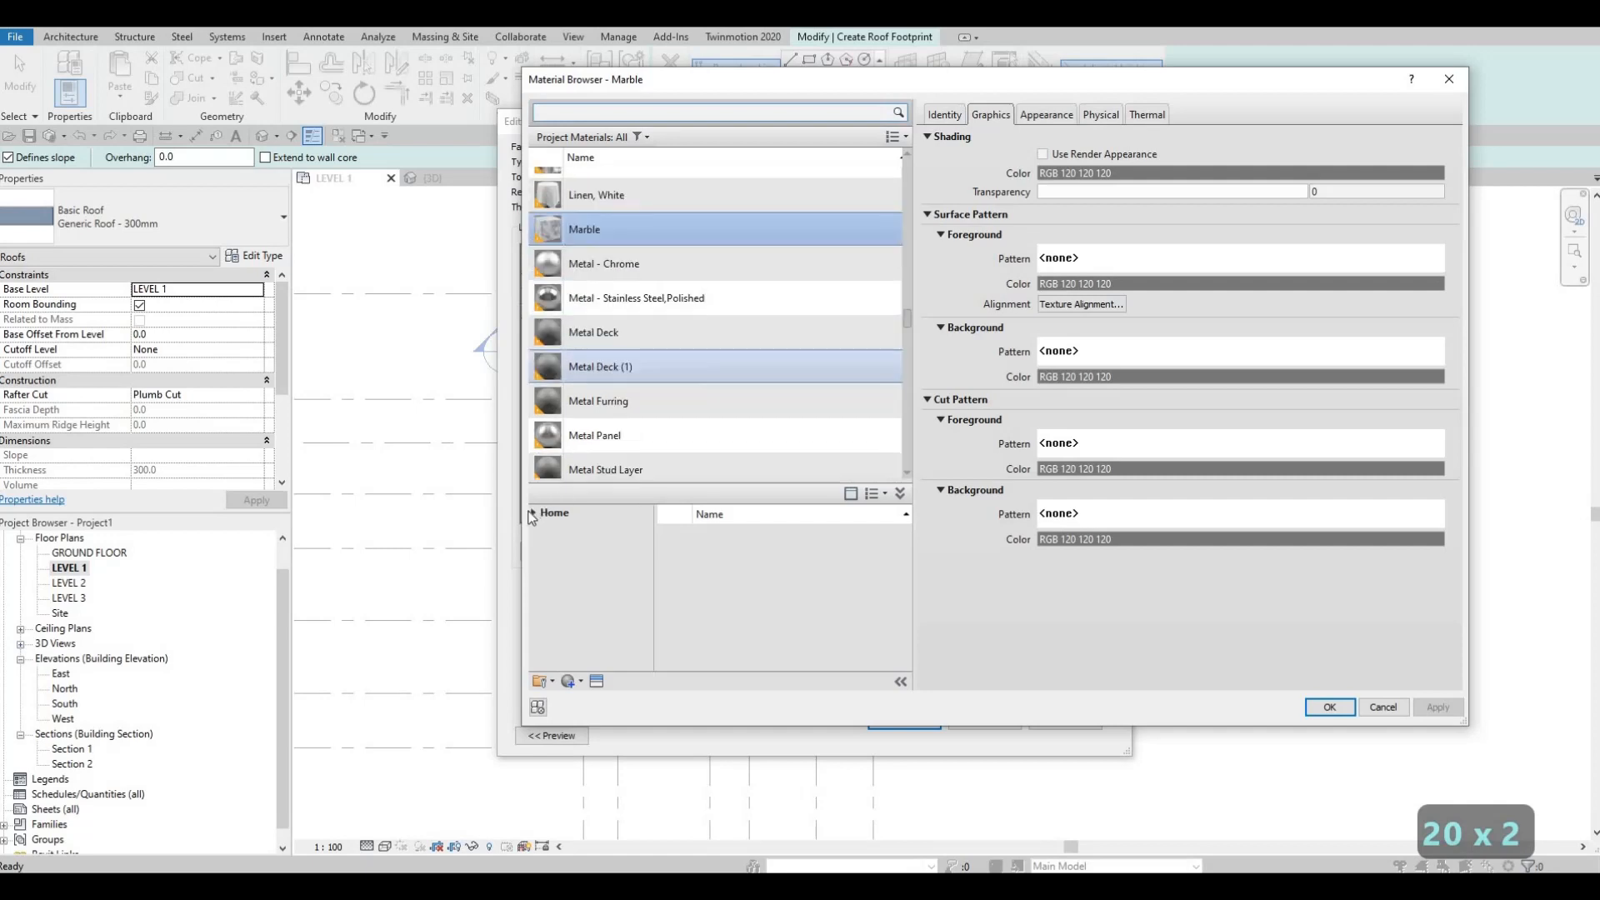
click(545, 547)
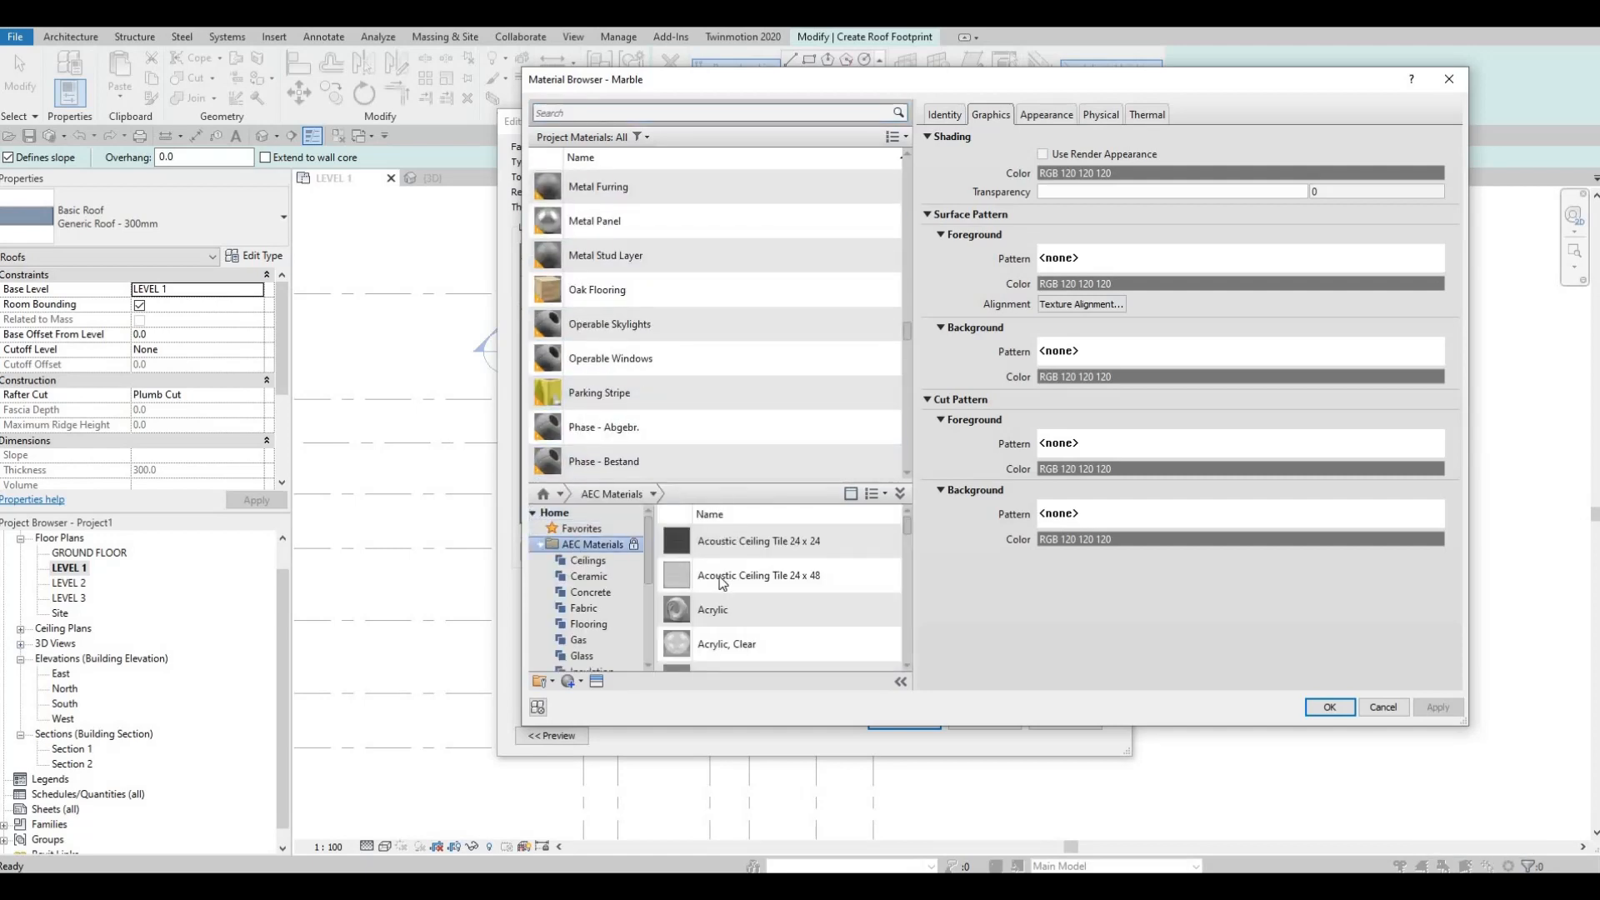
scroll(739, 603, down, 4)
scroll(716, 583, down, 3)
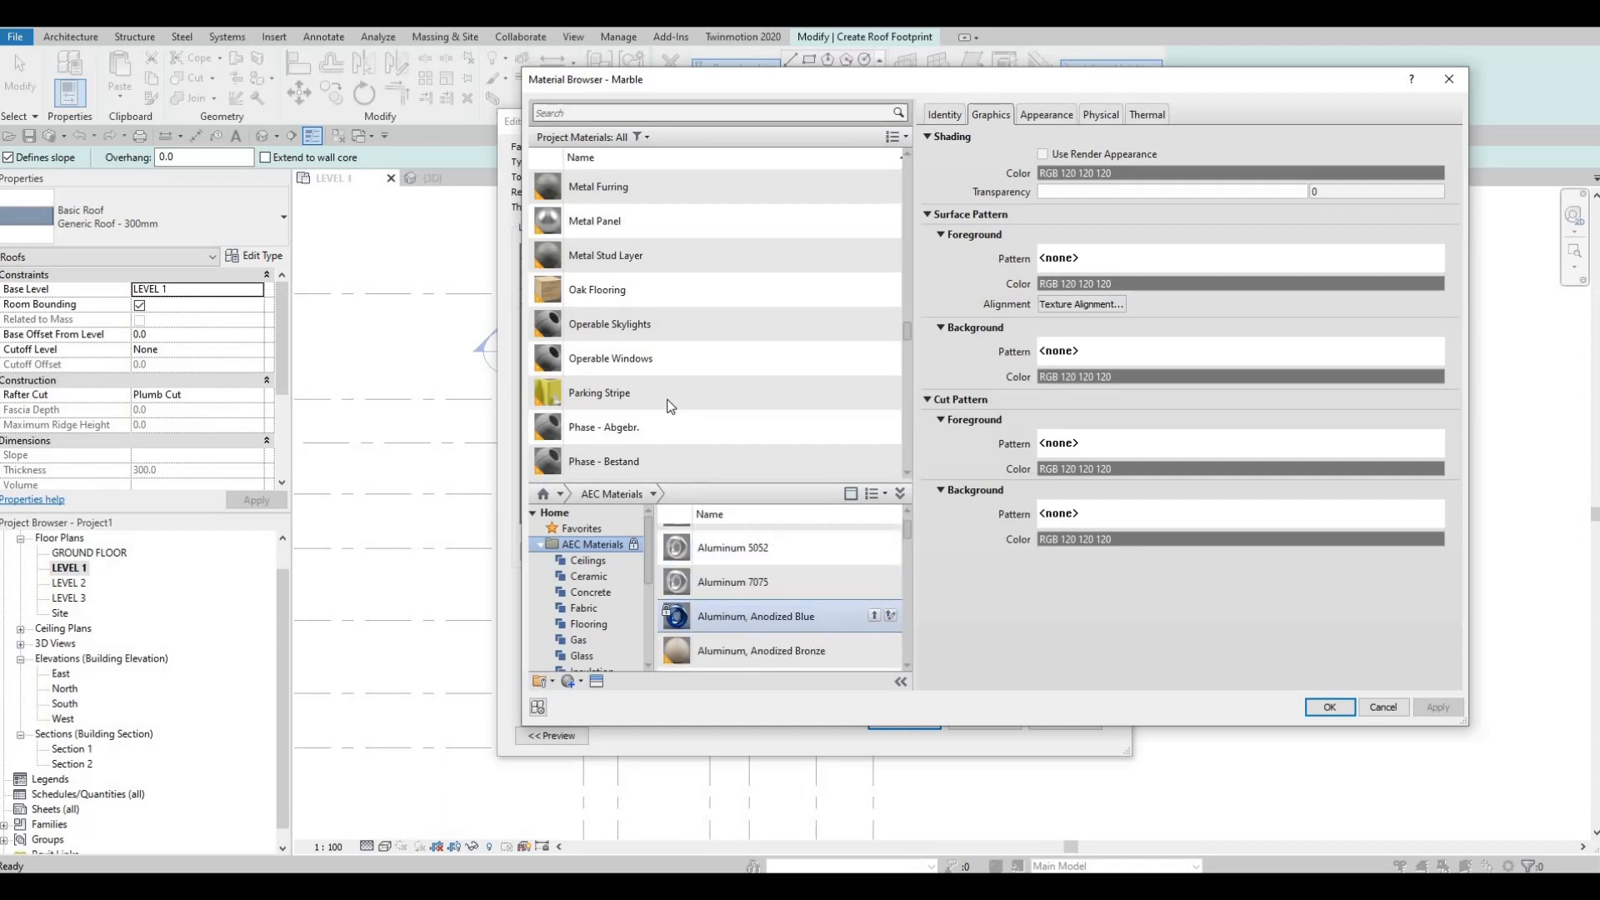
scroll(598, 317, up, 10)
scroll(597, 215, up, 10)
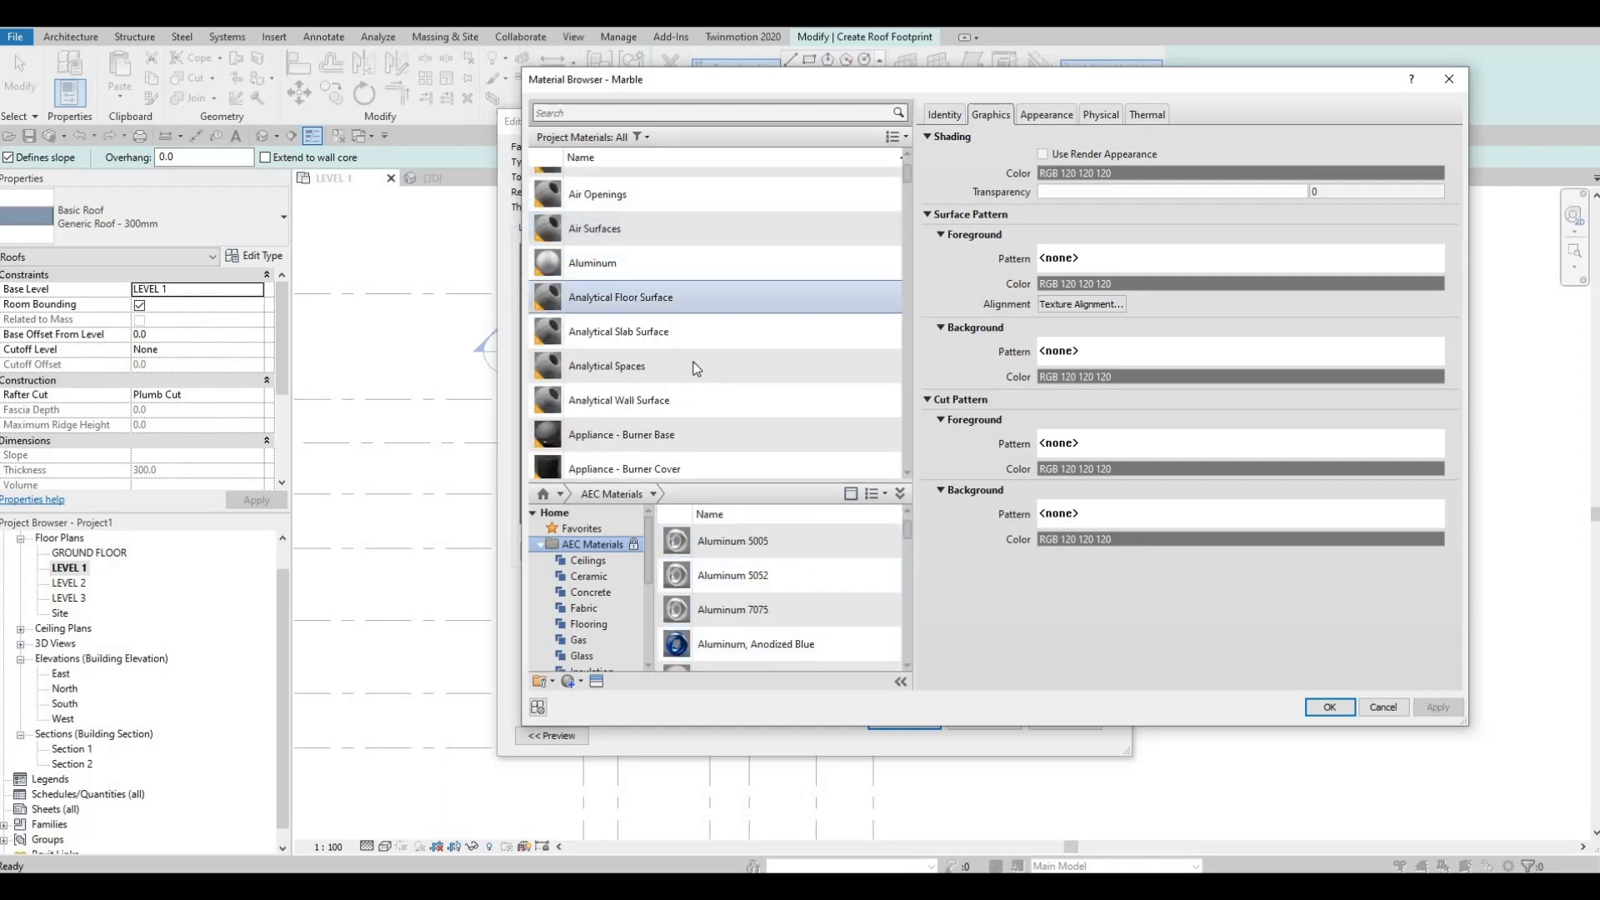
scroll(679, 358, down, 3)
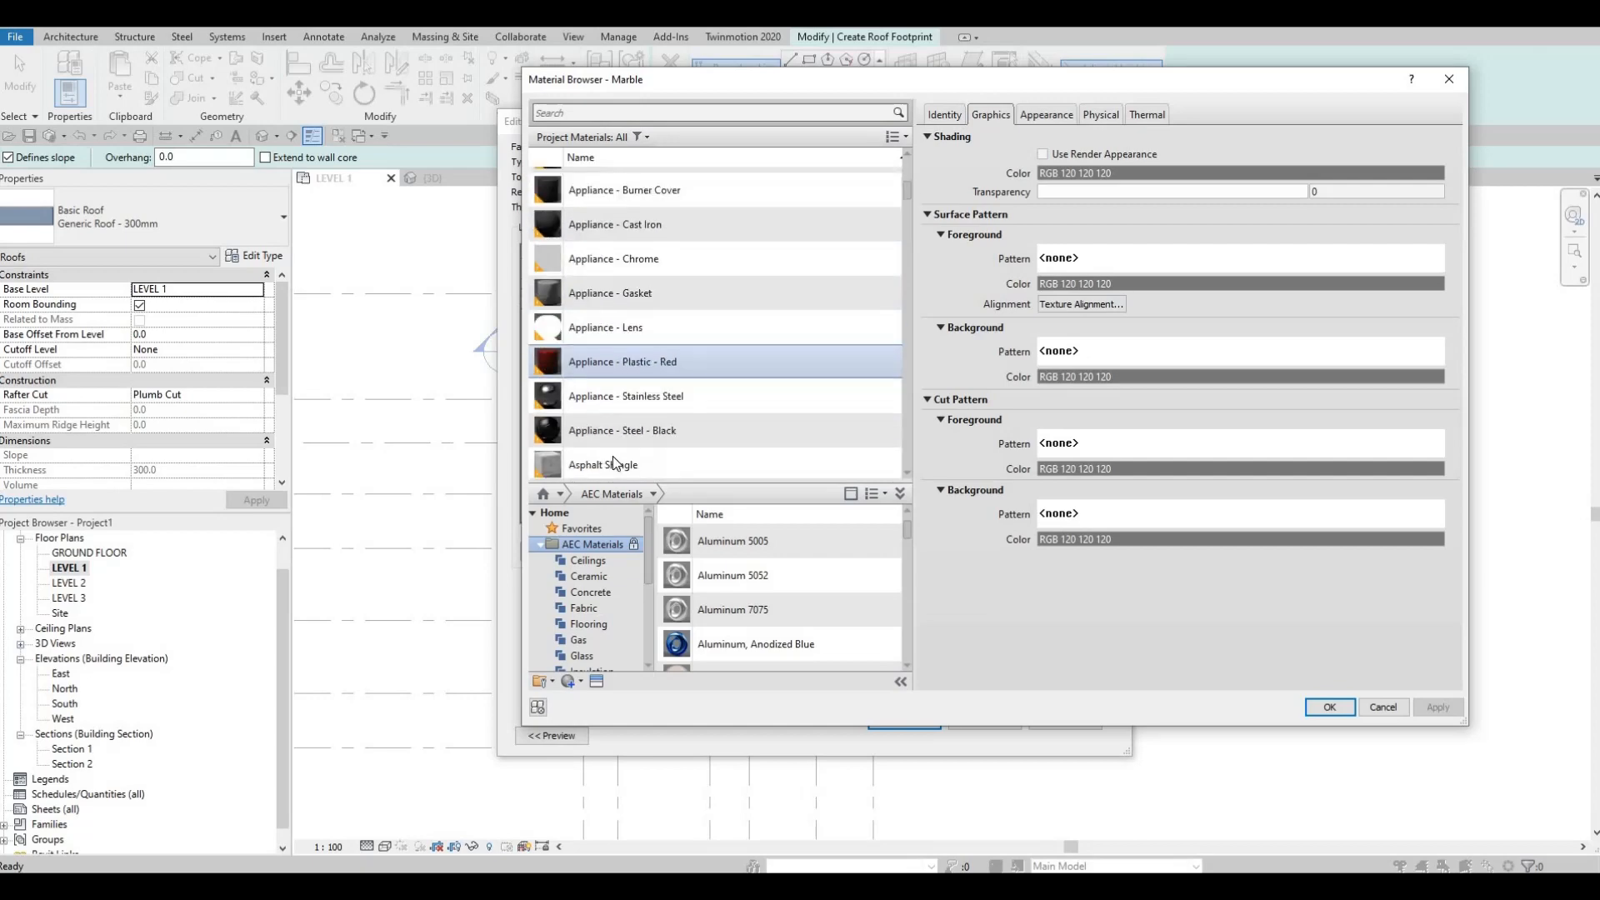
click(614, 458)
click(1330, 708)
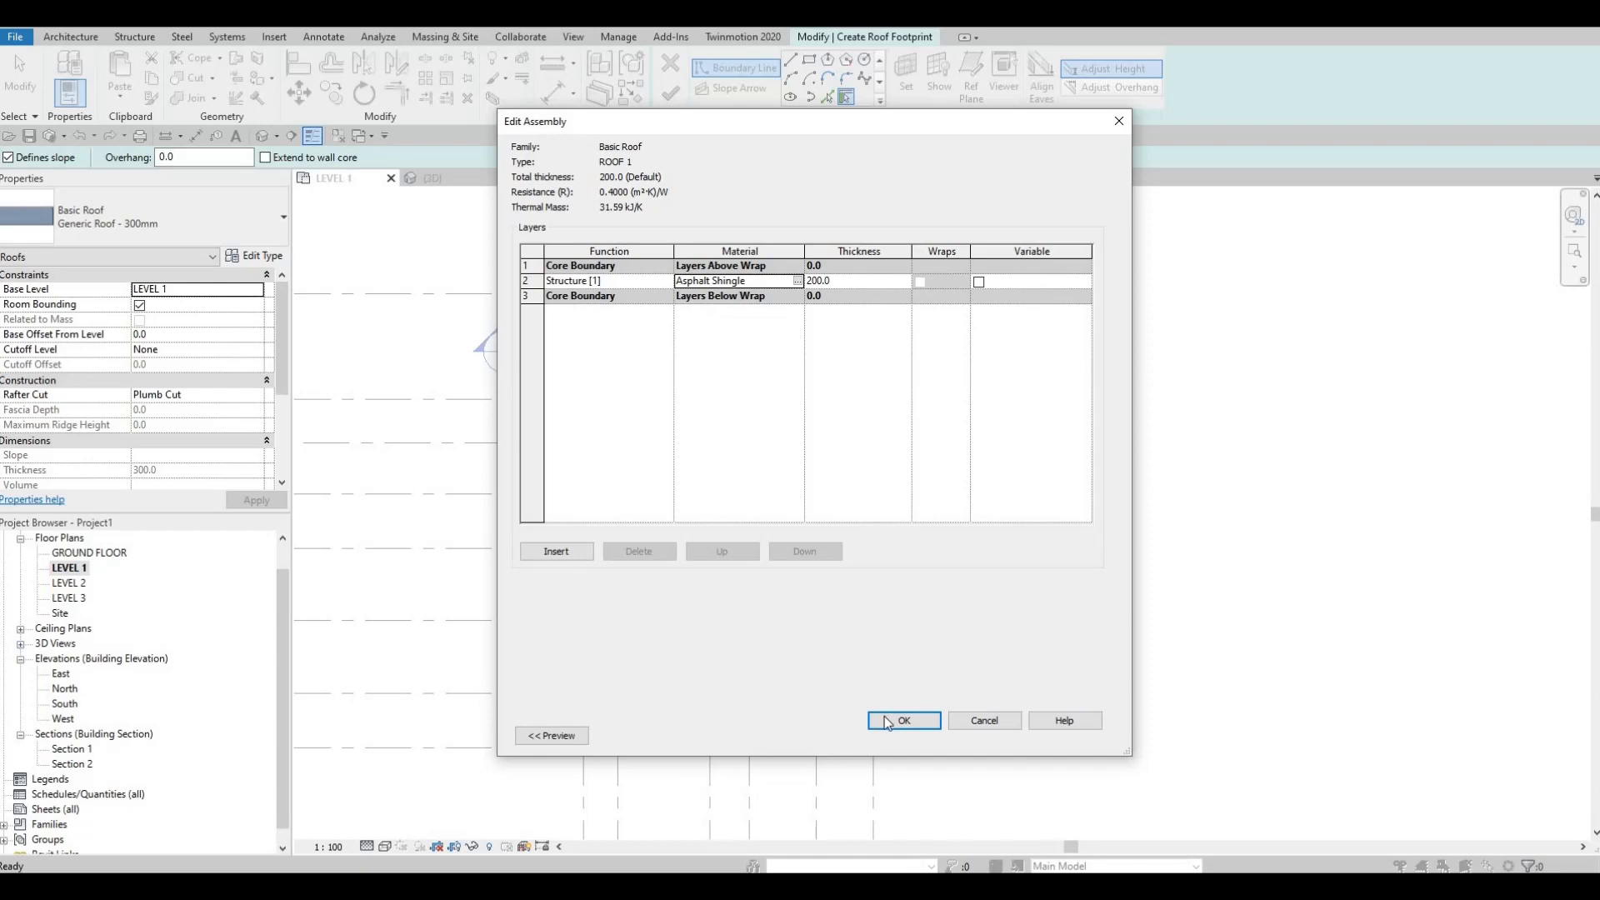
key(Return)
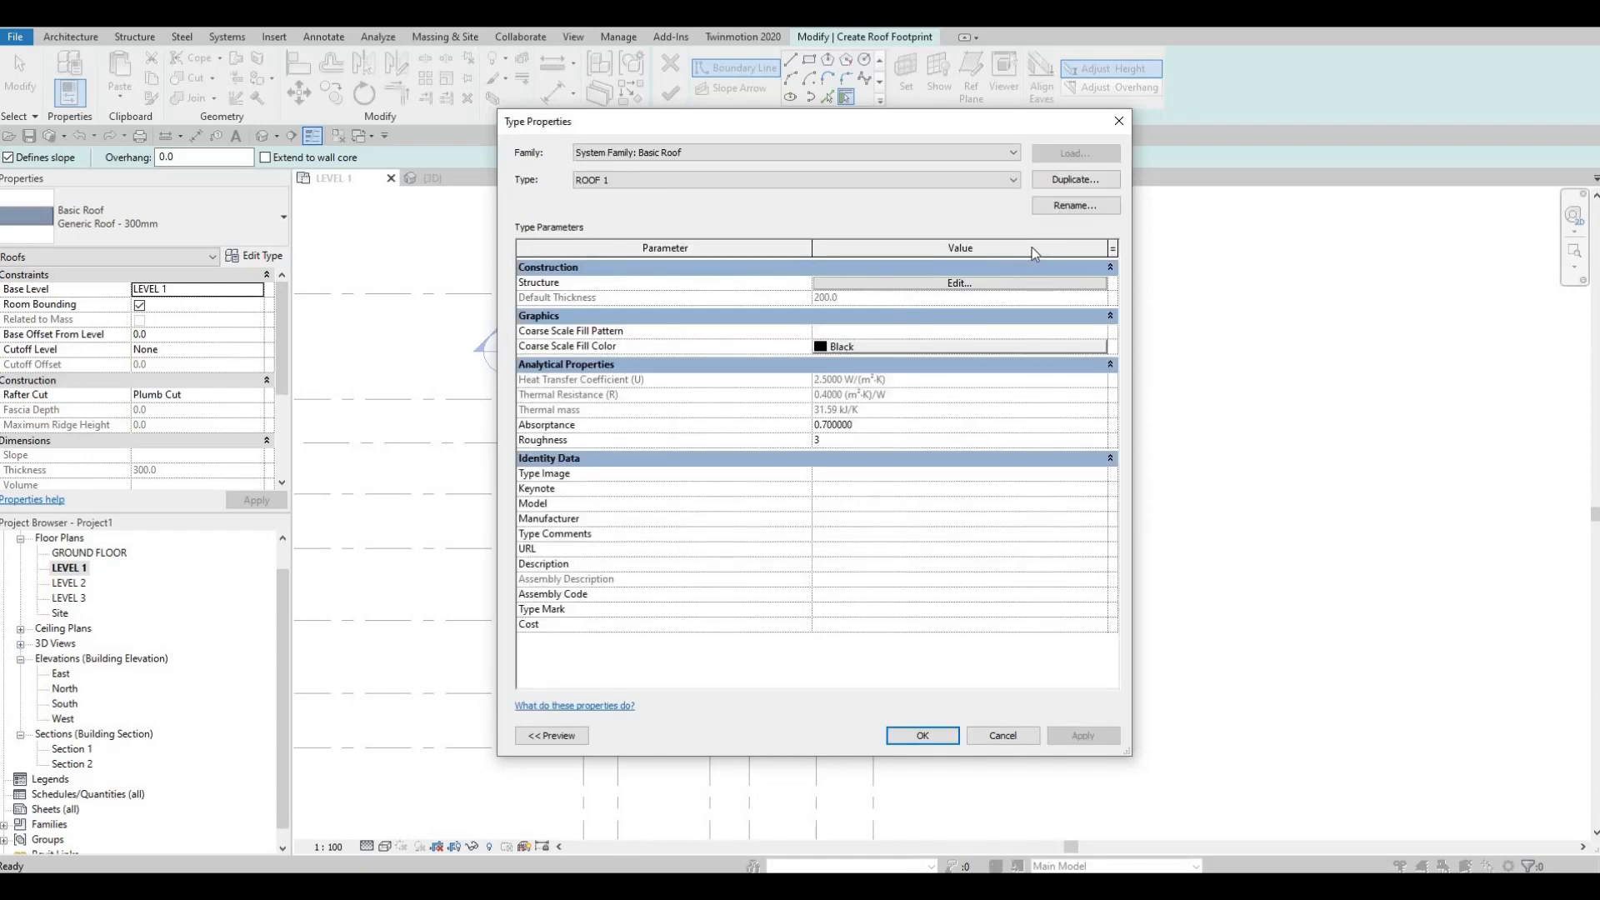
Step: Accept the ROOF 1 type and sketch a slope-defining rectangular boundary about 5500 mm wide from grid D above grid 1 to outside grid A below grid 7
click(923, 735)
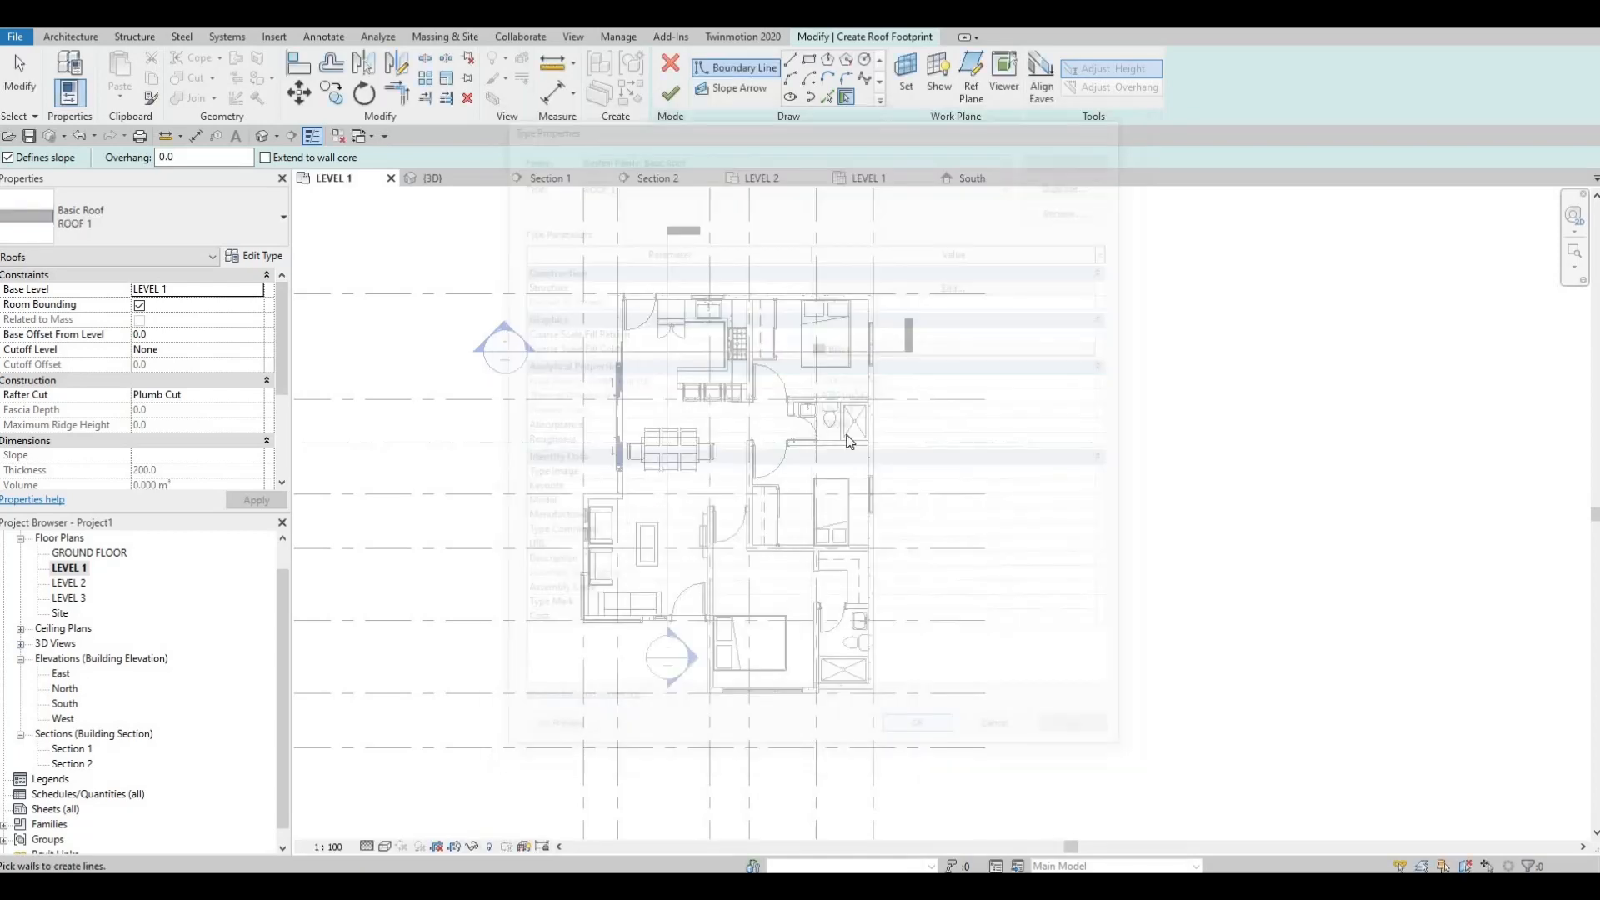
middle_drag(721, 342, 706, 387)
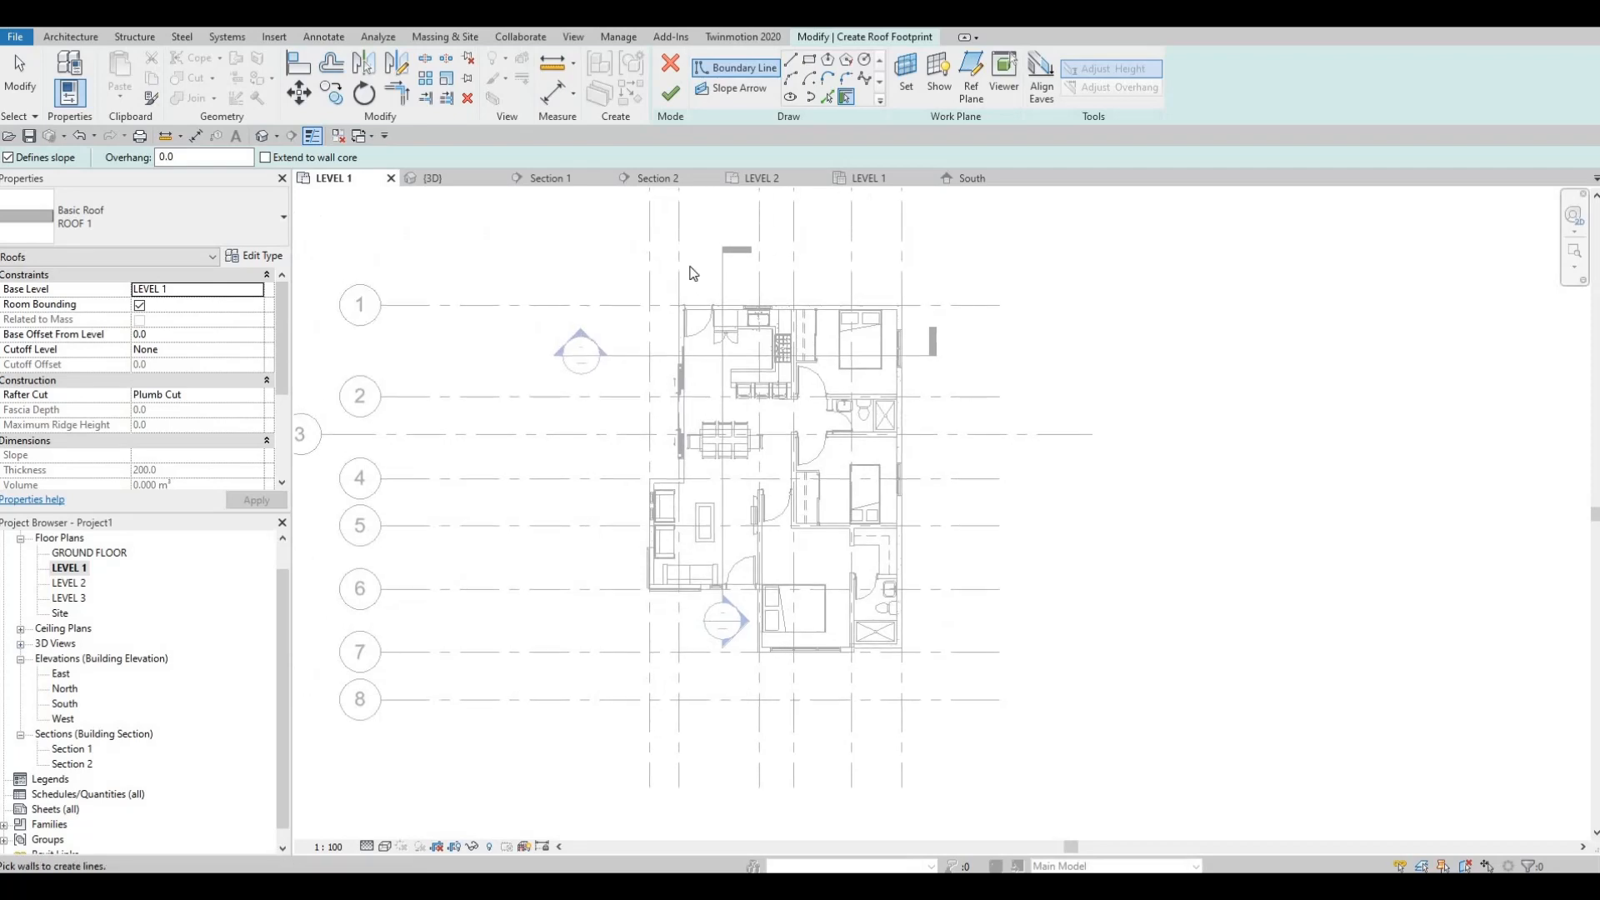
click(808, 60)
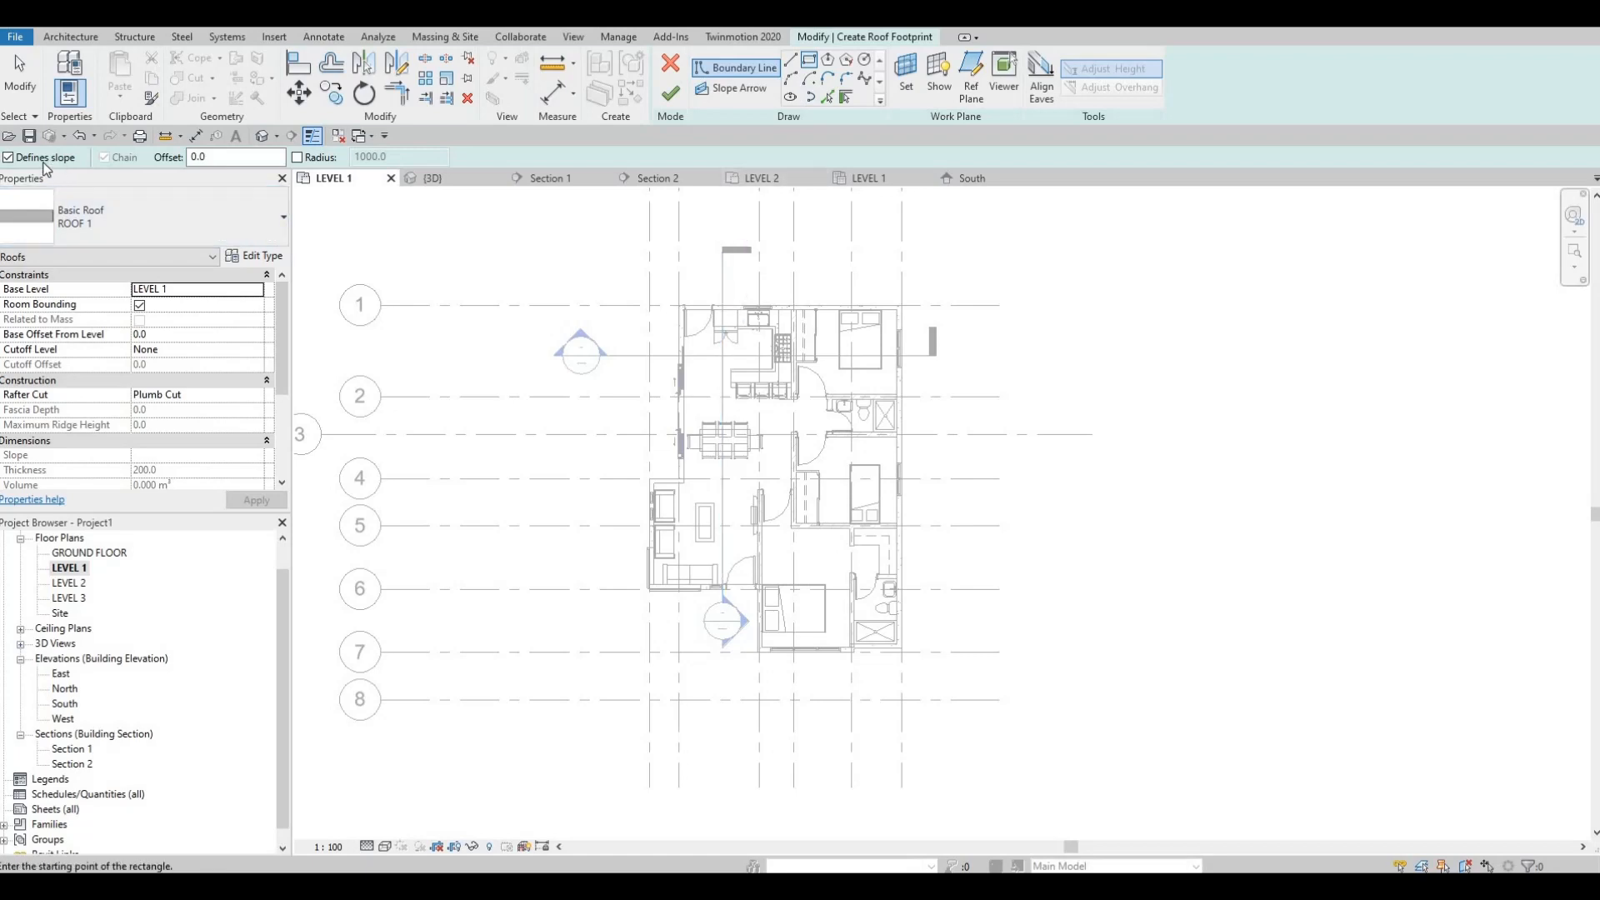
scroll(787, 286, up, 1)
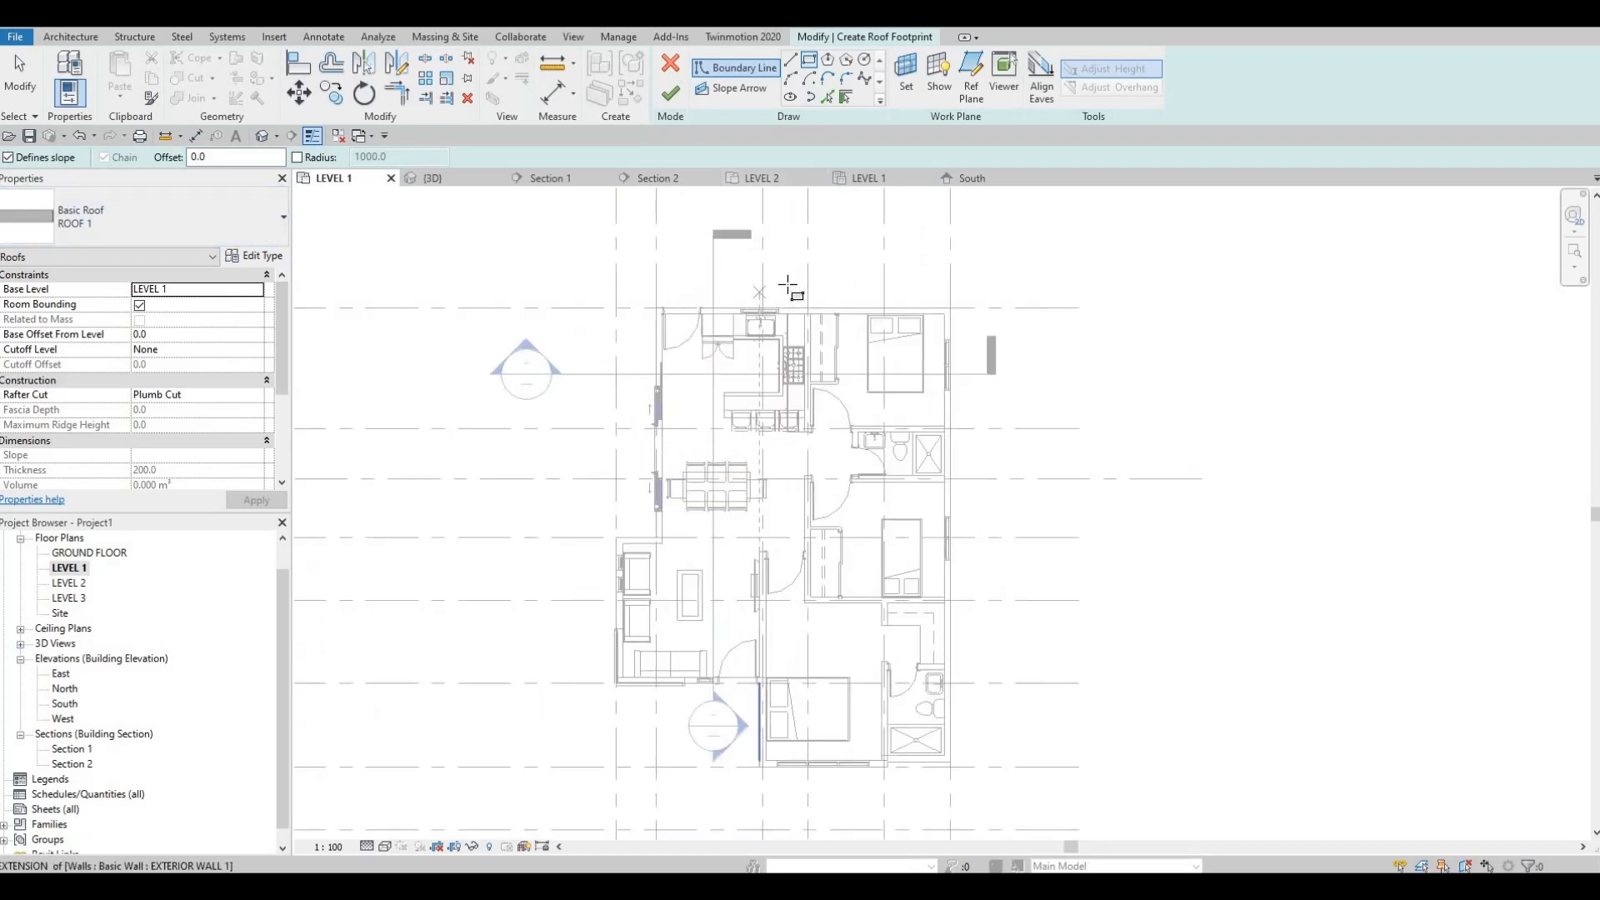
scroll(787, 286, up, 1)
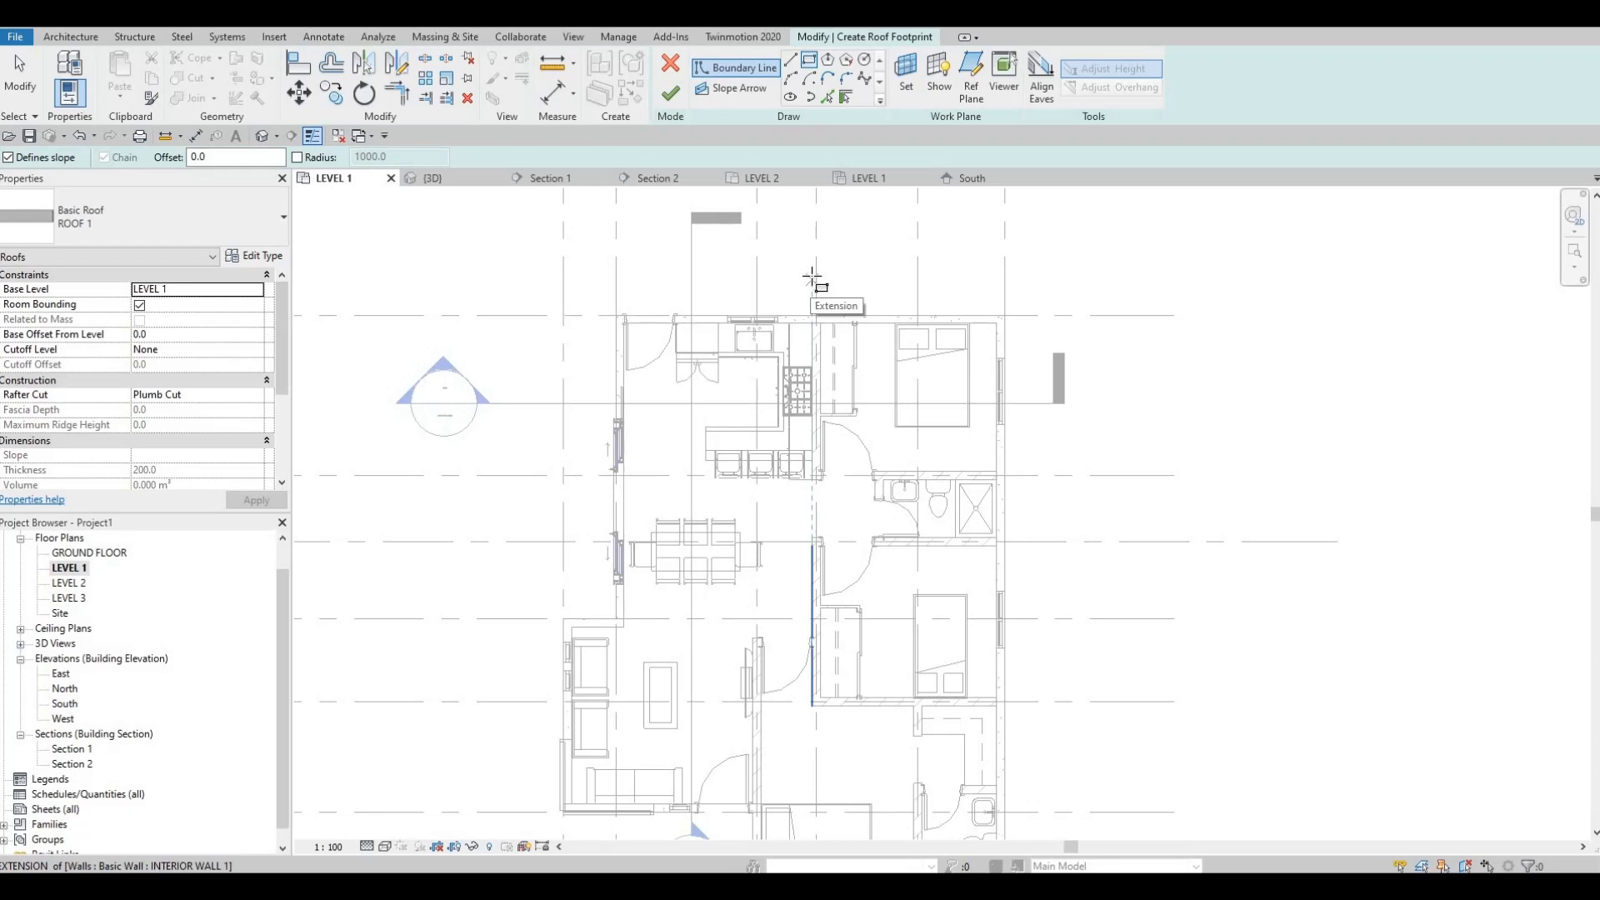
scroll(814, 277, down, 2)
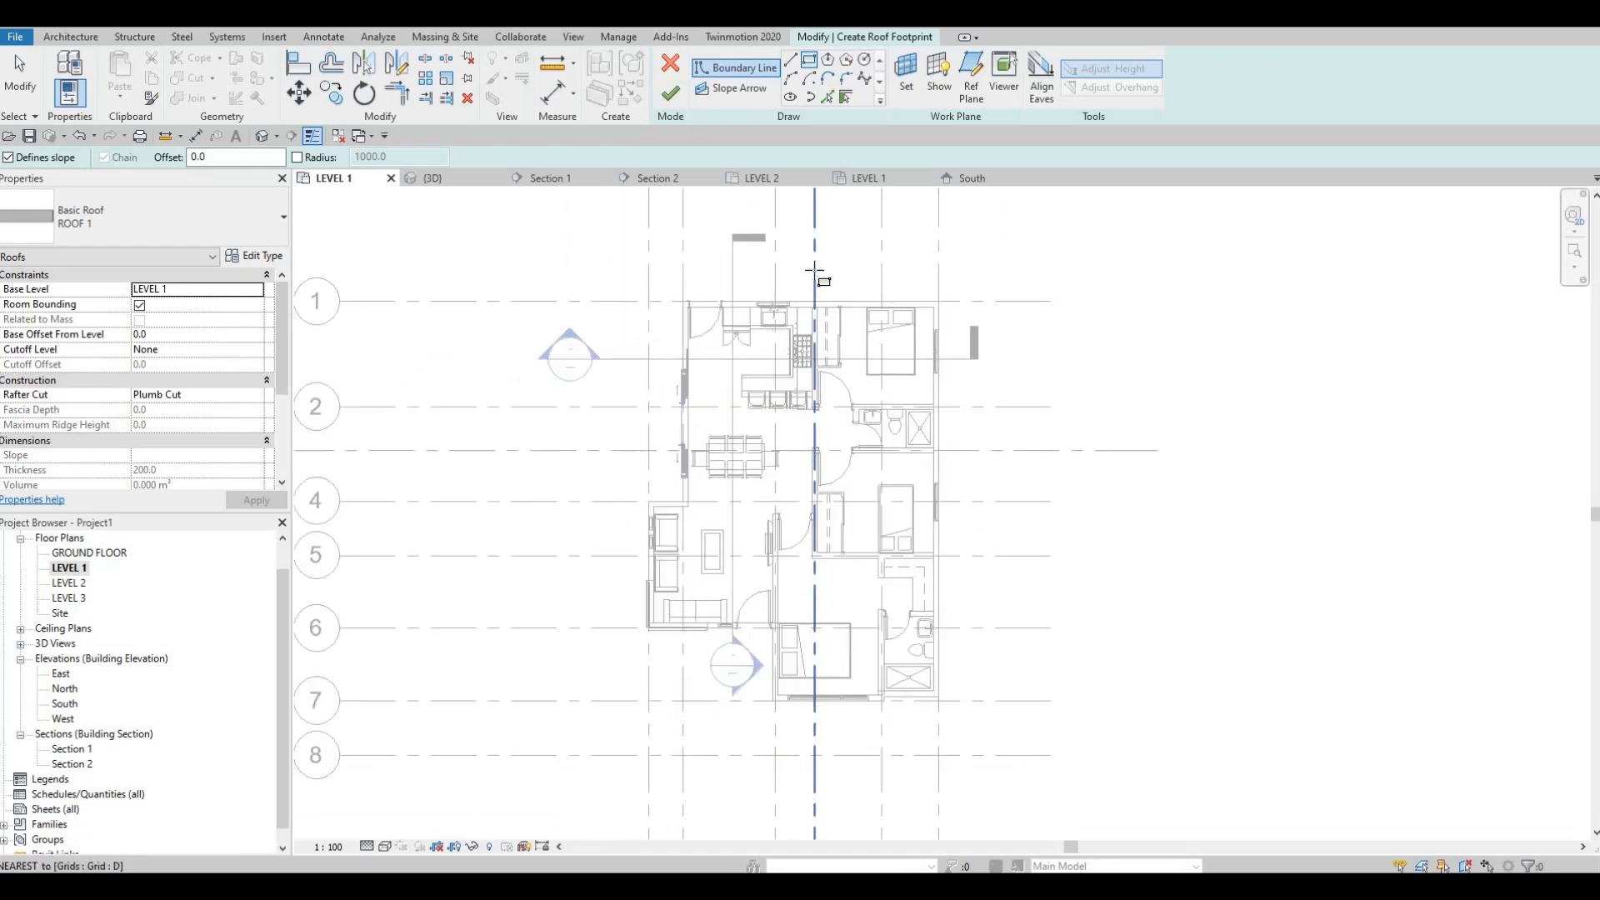
scroll(814, 275, down, 3)
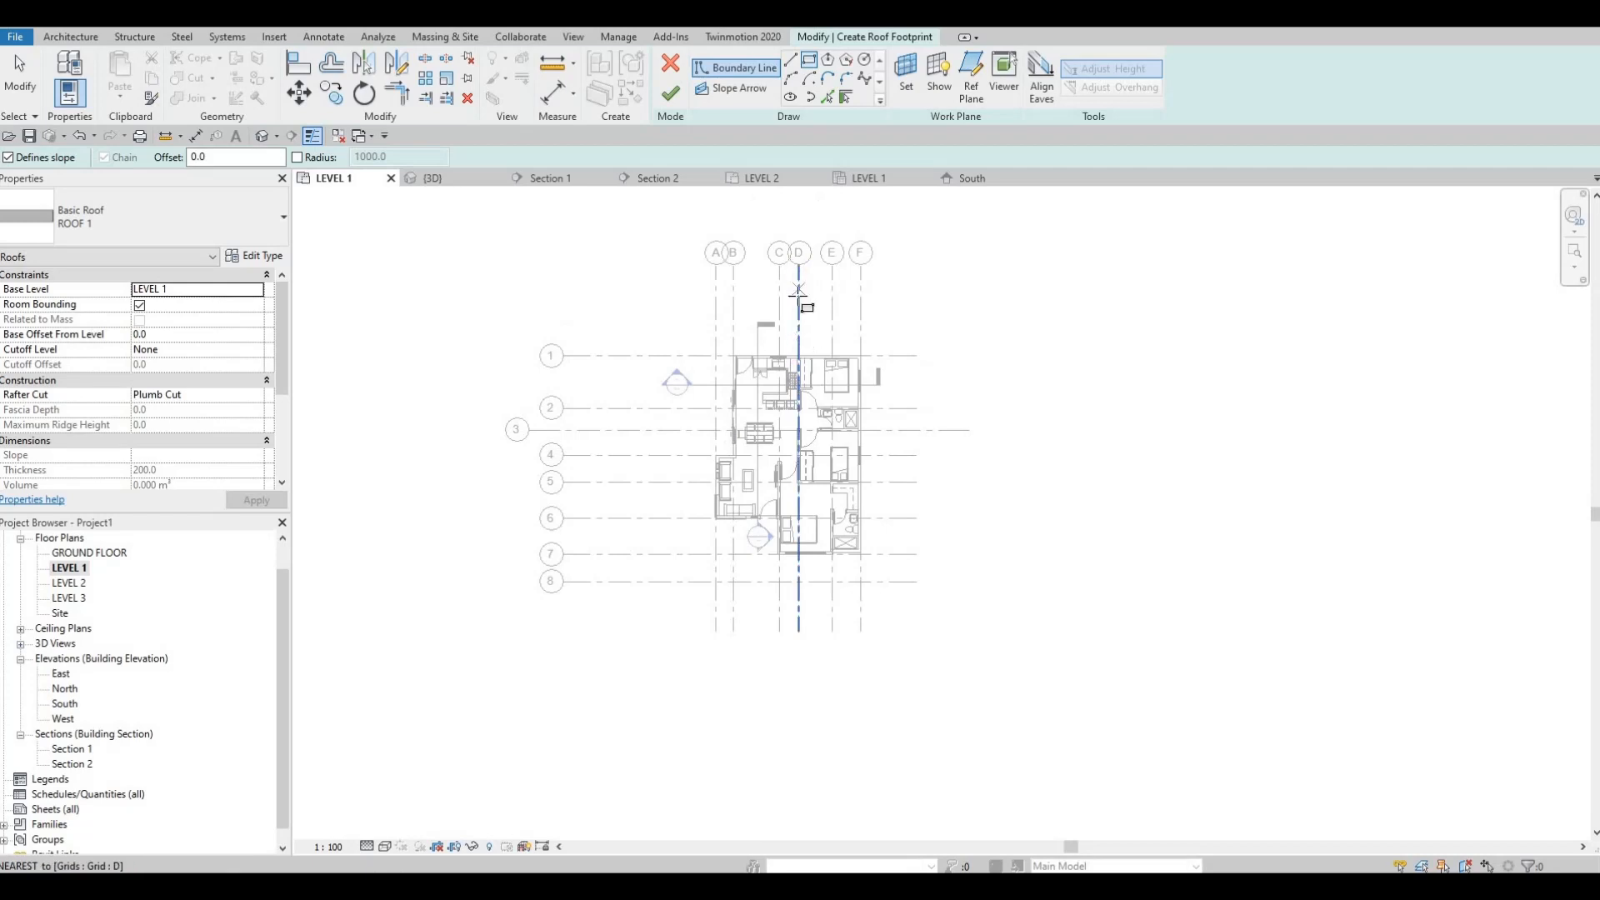
scroll(799, 316, up, 2)
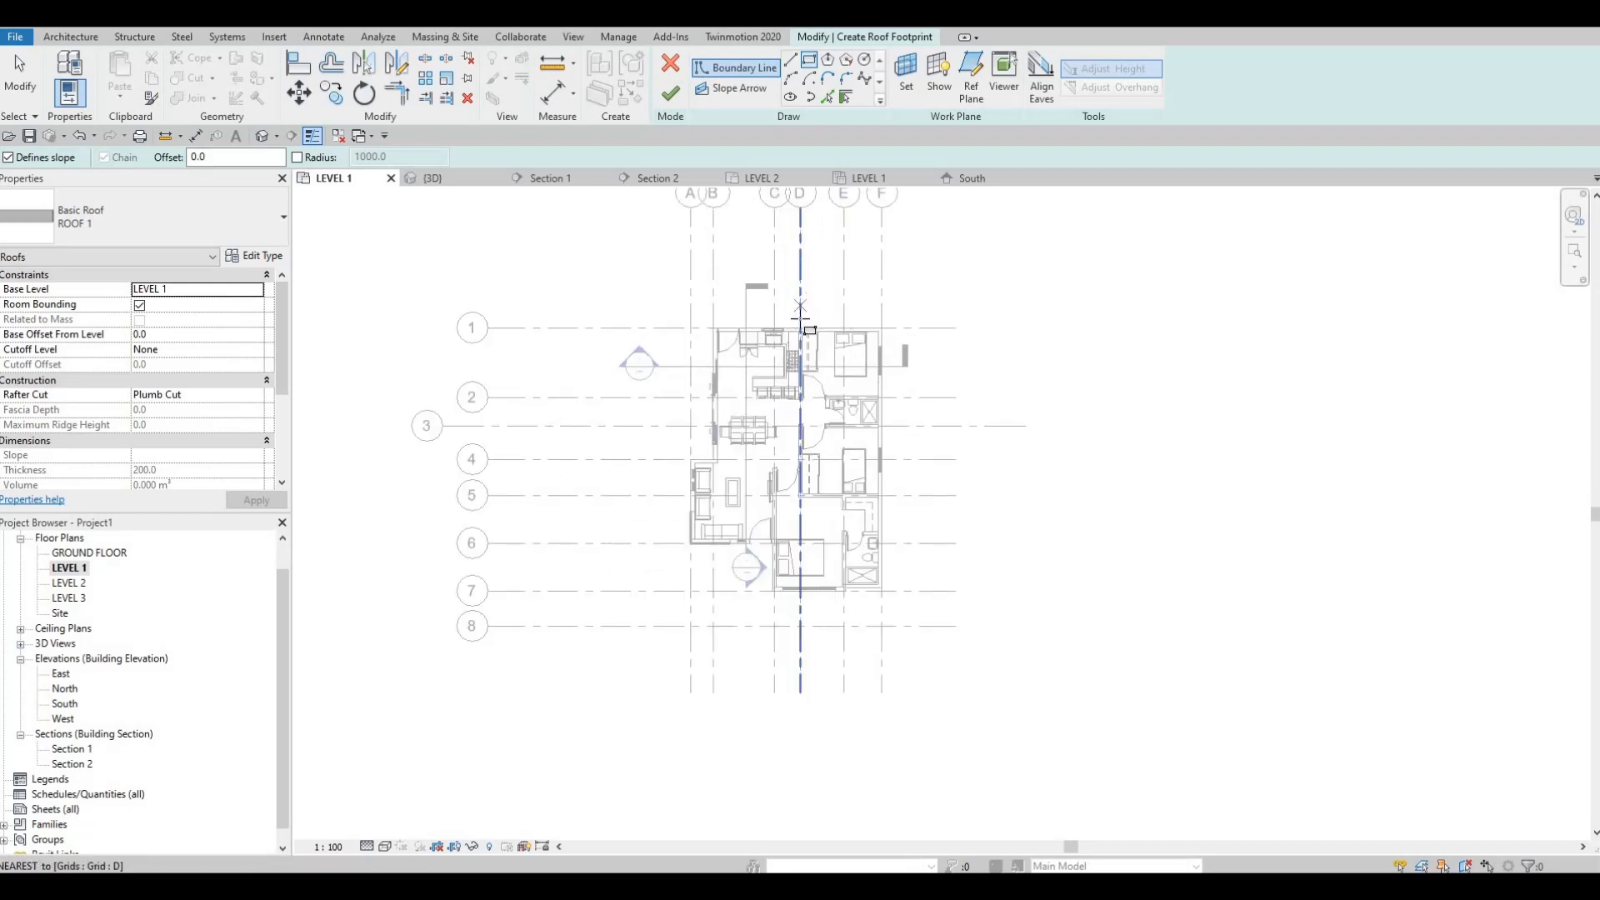
click(800, 319)
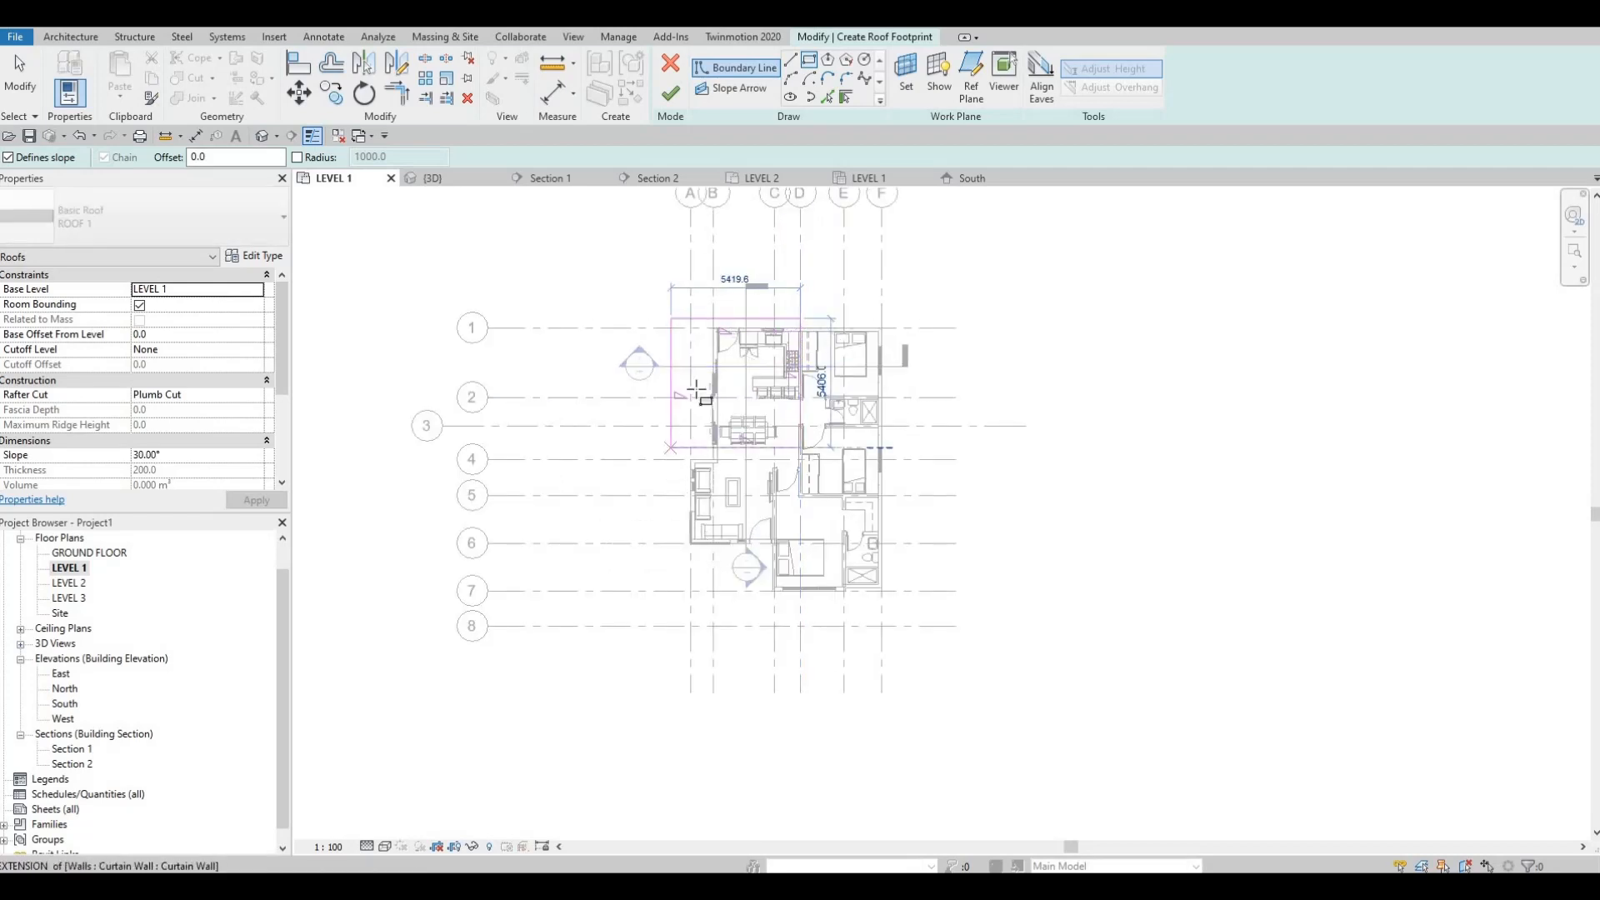
middle_drag(676, 581, 665, 443)
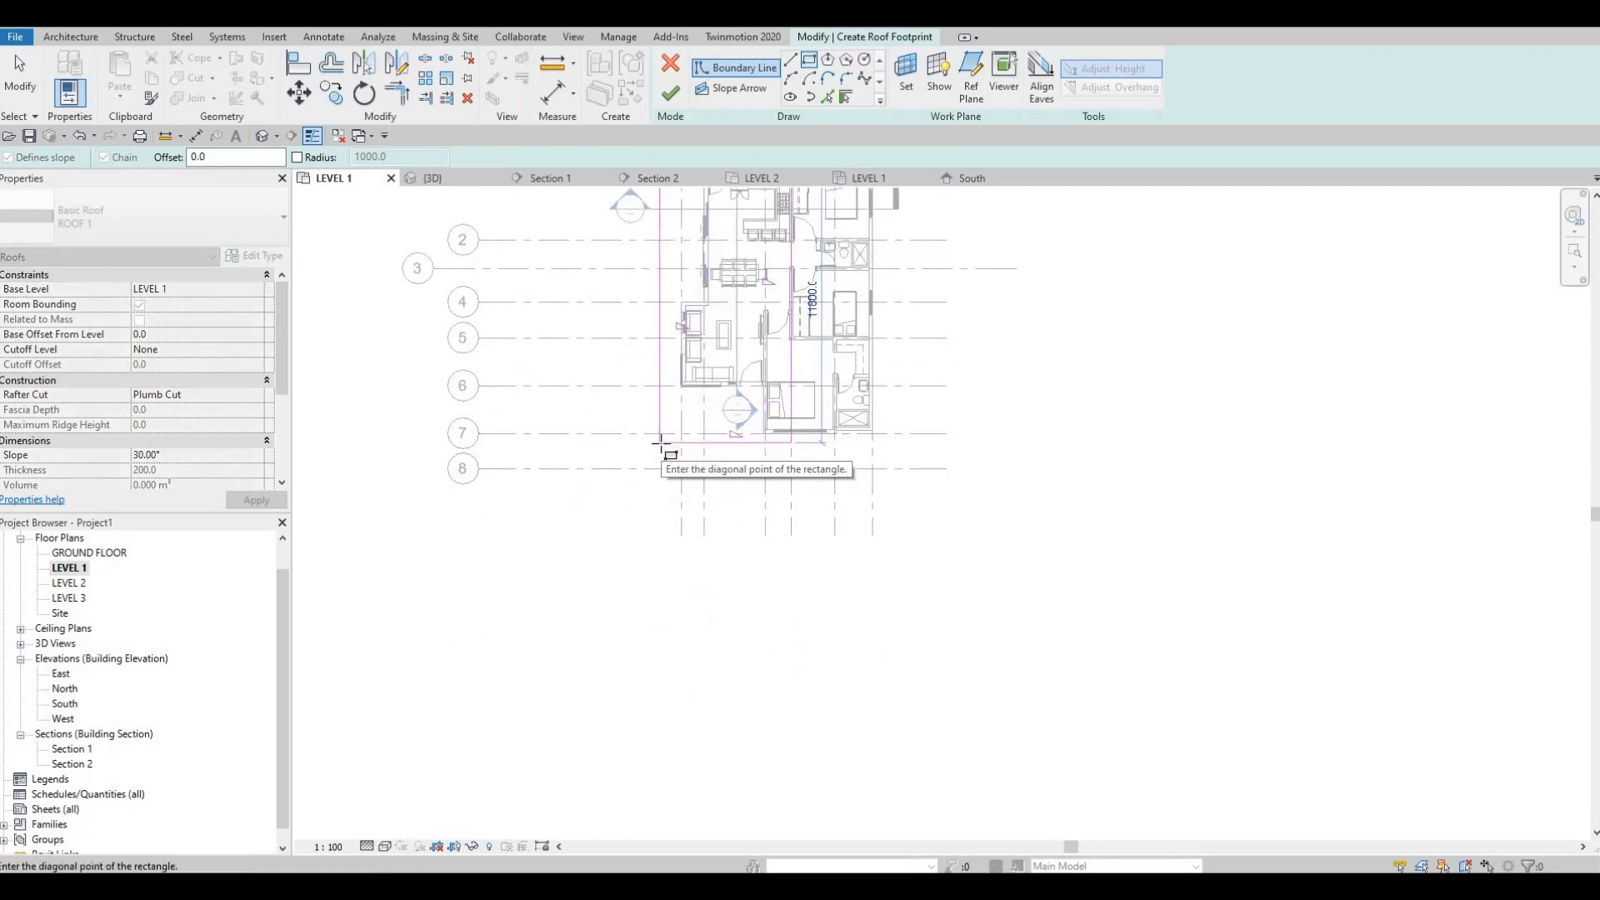
click(661, 442)
scroll(732, 441, up, 4)
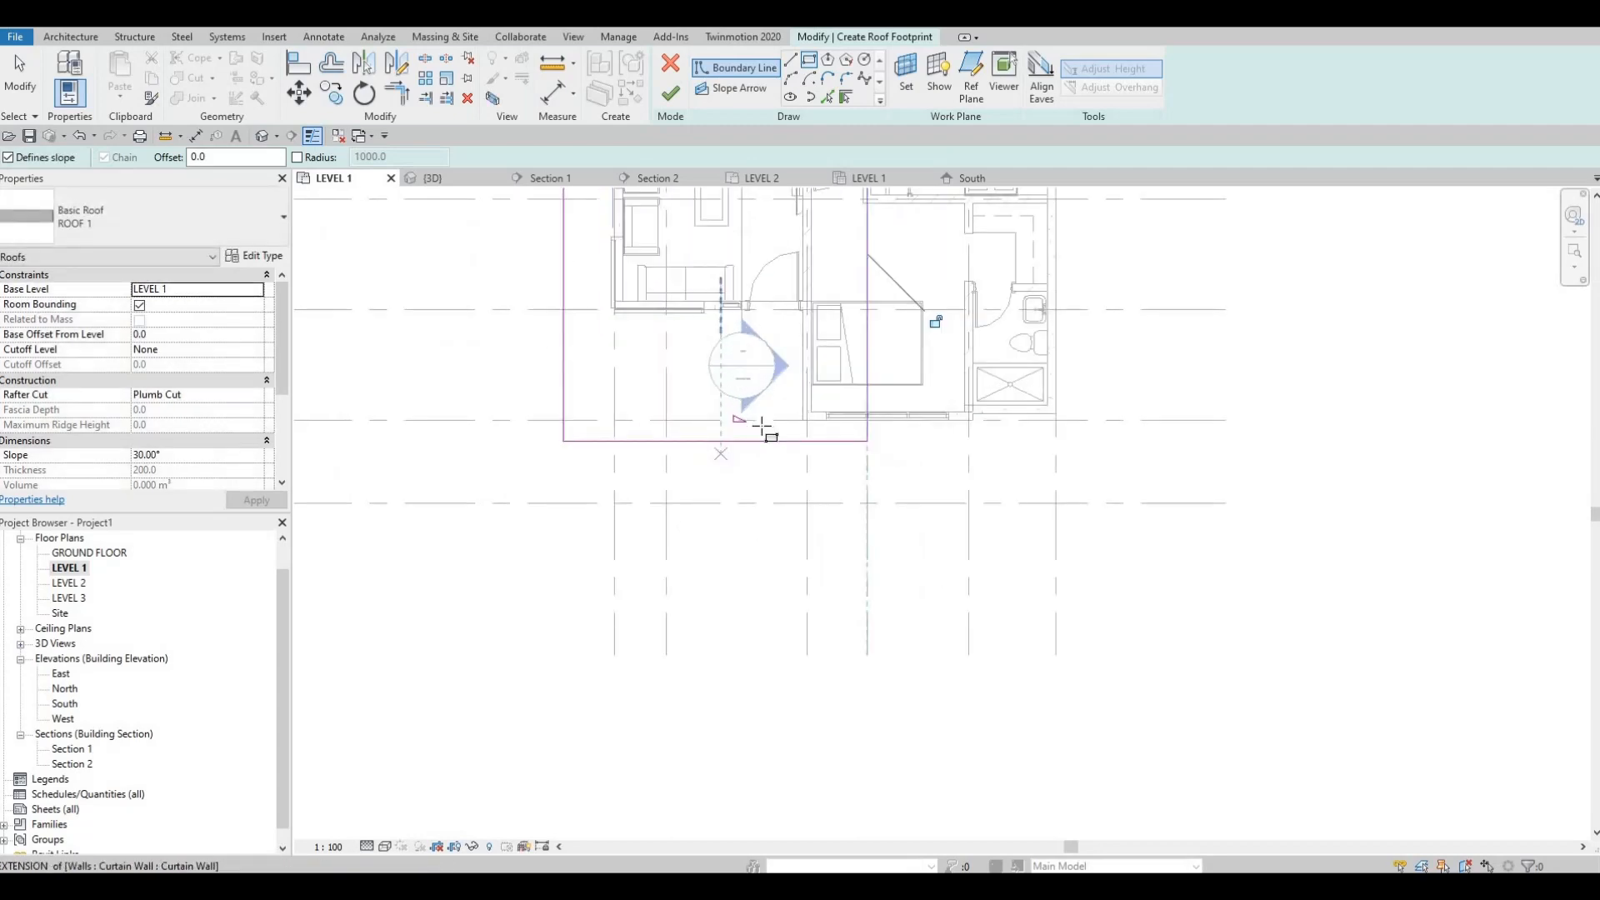
scroll(761, 412, down, 2)
key(Escape)
key(Escape)
key(Escape)
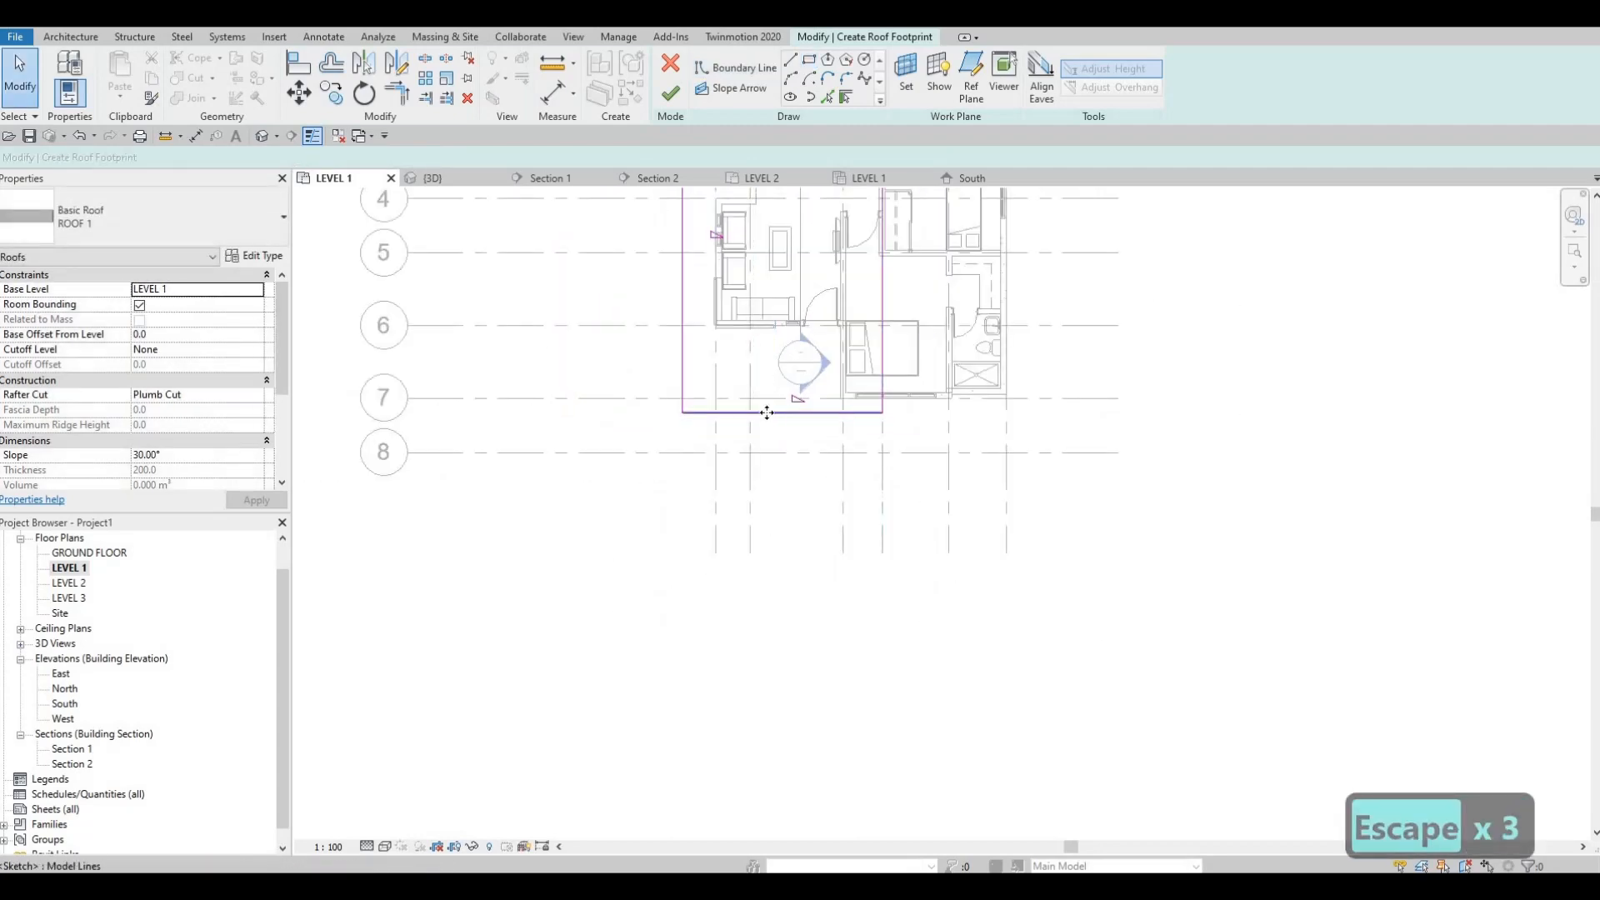
Step: Move the roof boundary edge below grid 7 outward onto grid 8
drag(766, 412, 762, 470)
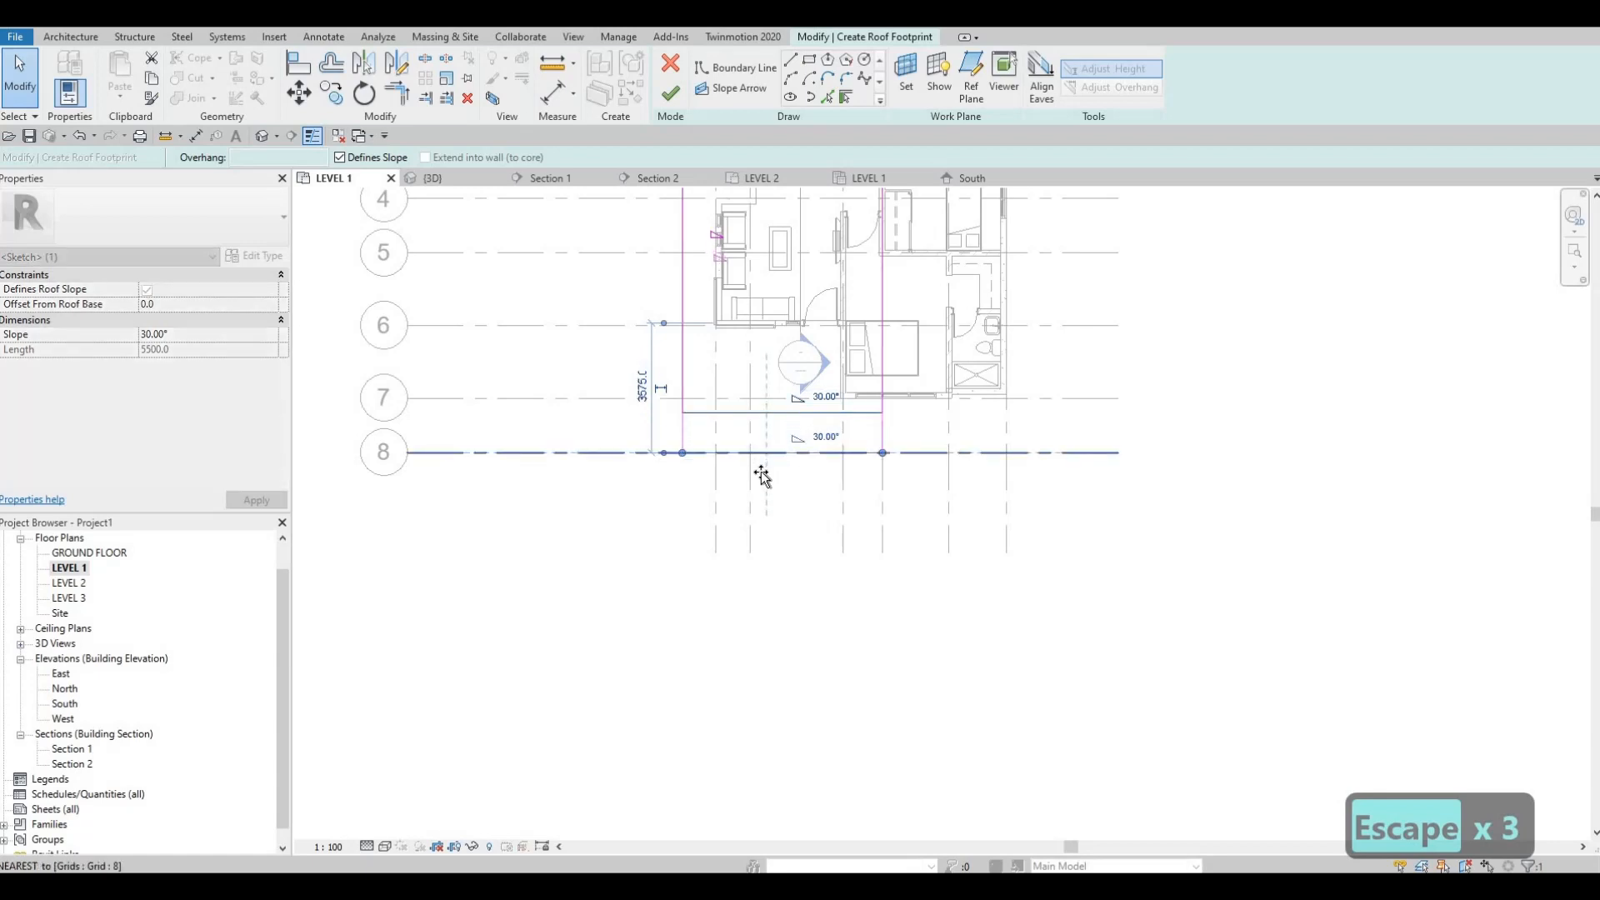
key(Escape)
key(Escape)
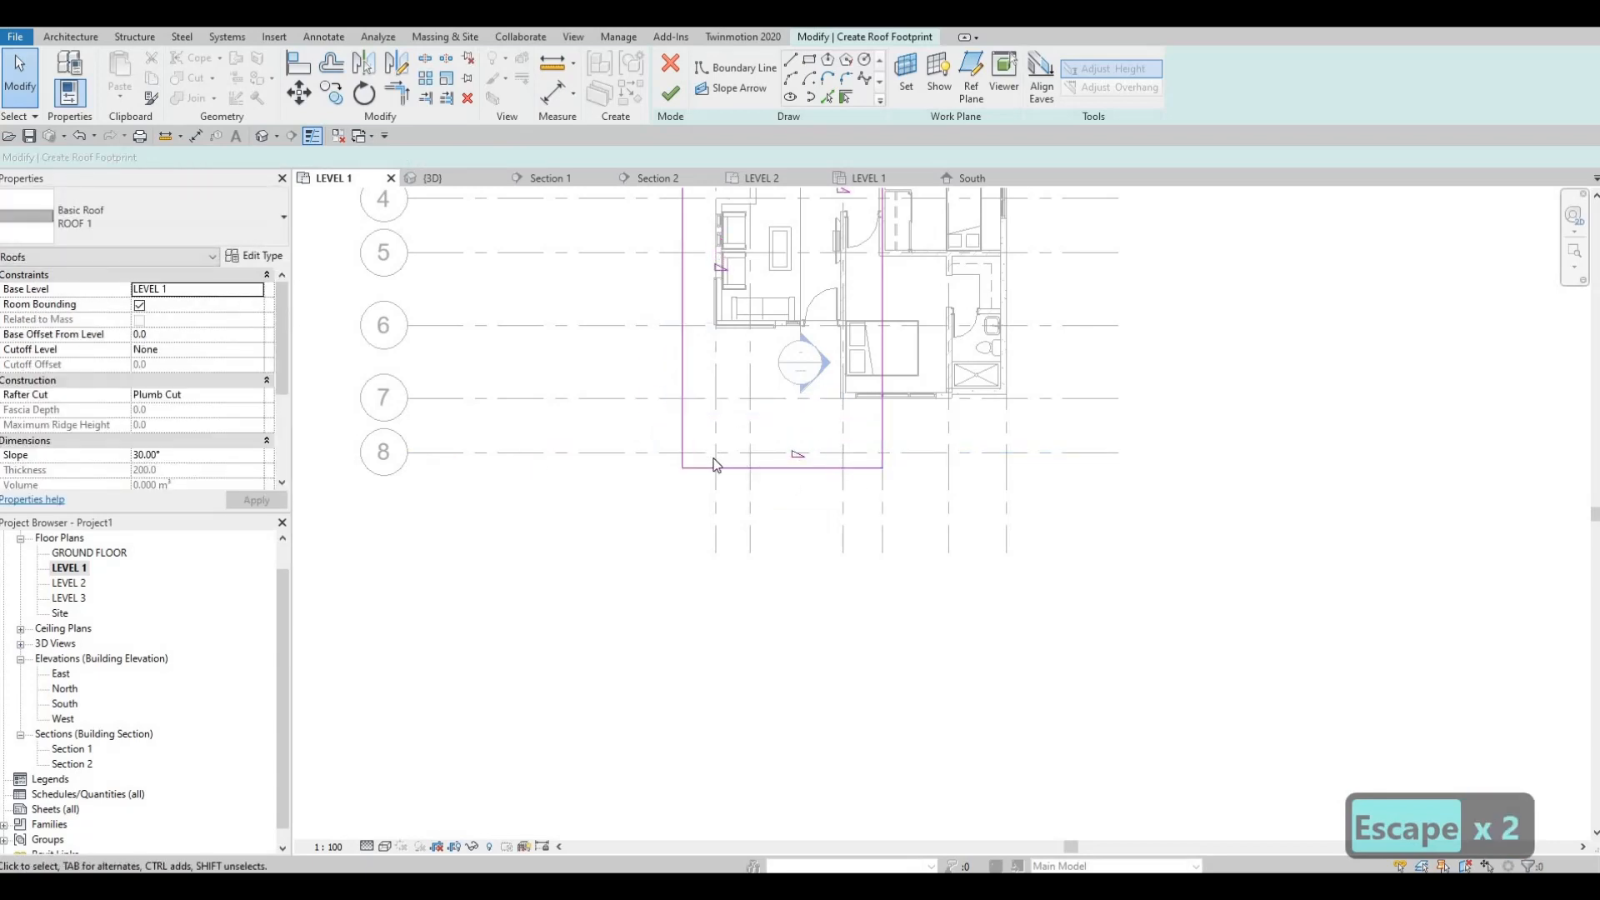
click(740, 468)
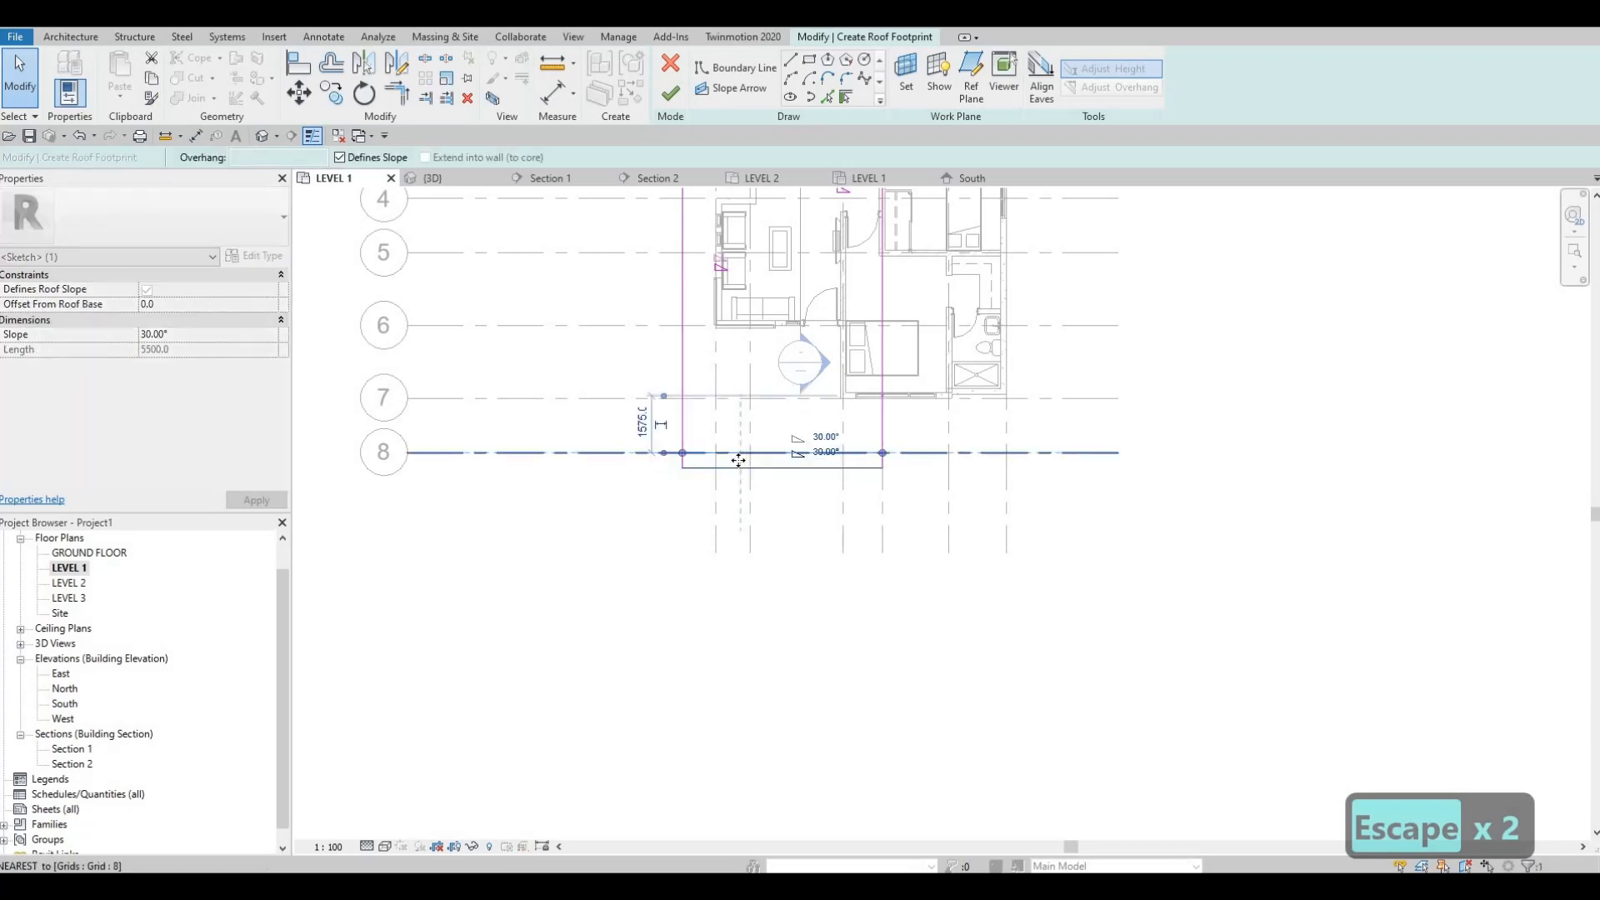
key(Escape)
scroll(788, 400, down, 3)
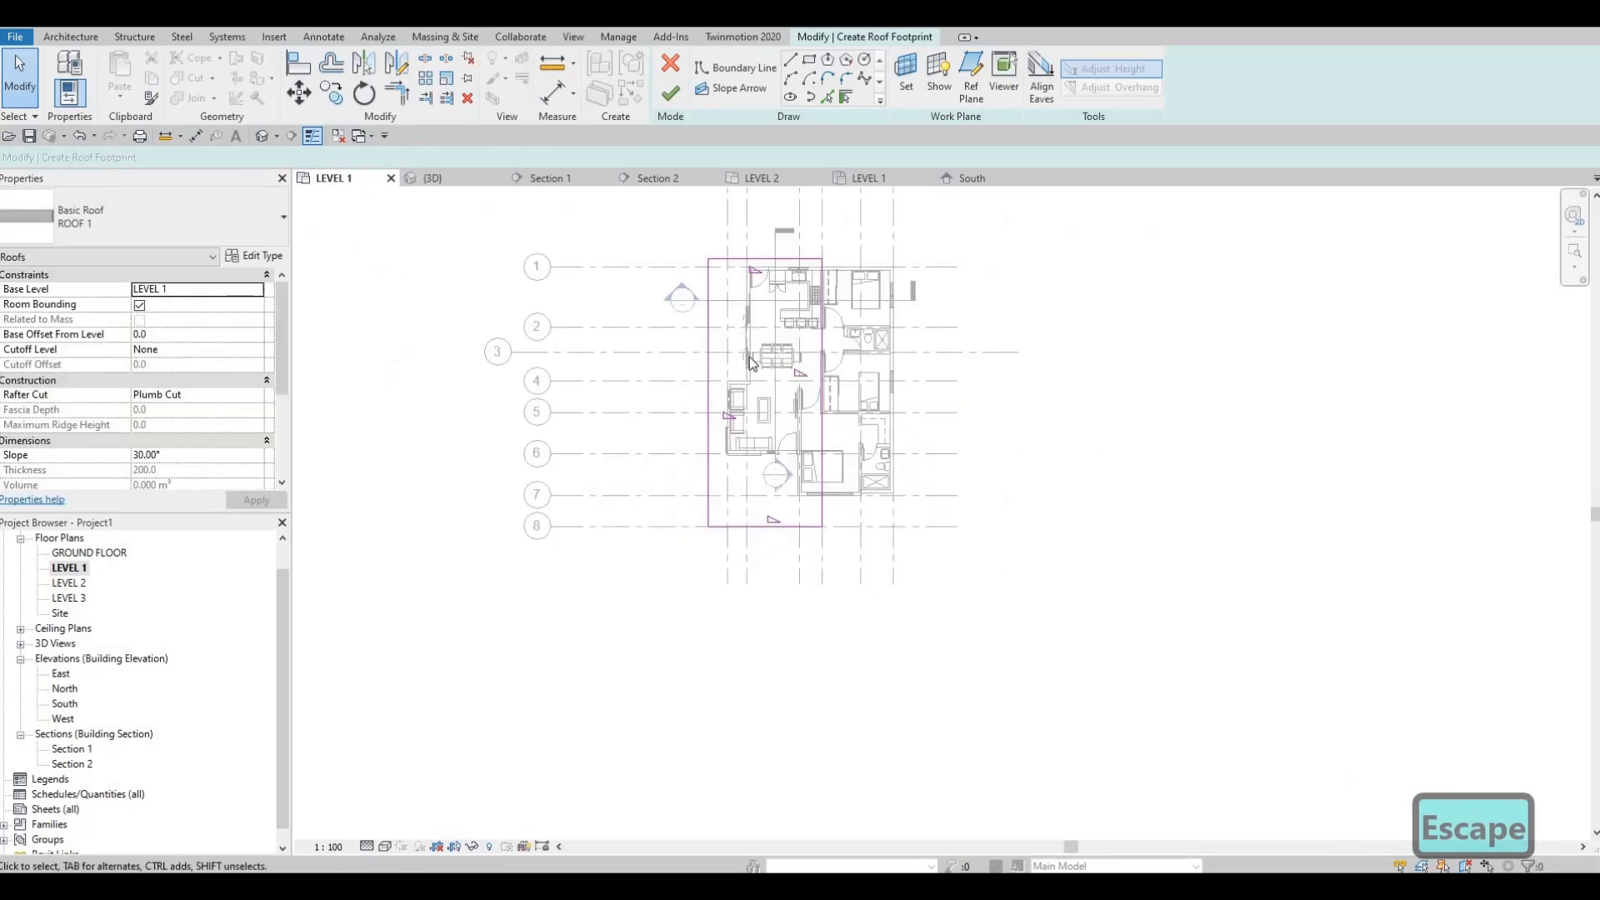
Step: Set the roof boundary edge above grid 1 to a 300 mm distance from the exterior wall
scroll(749, 357, up, 5)
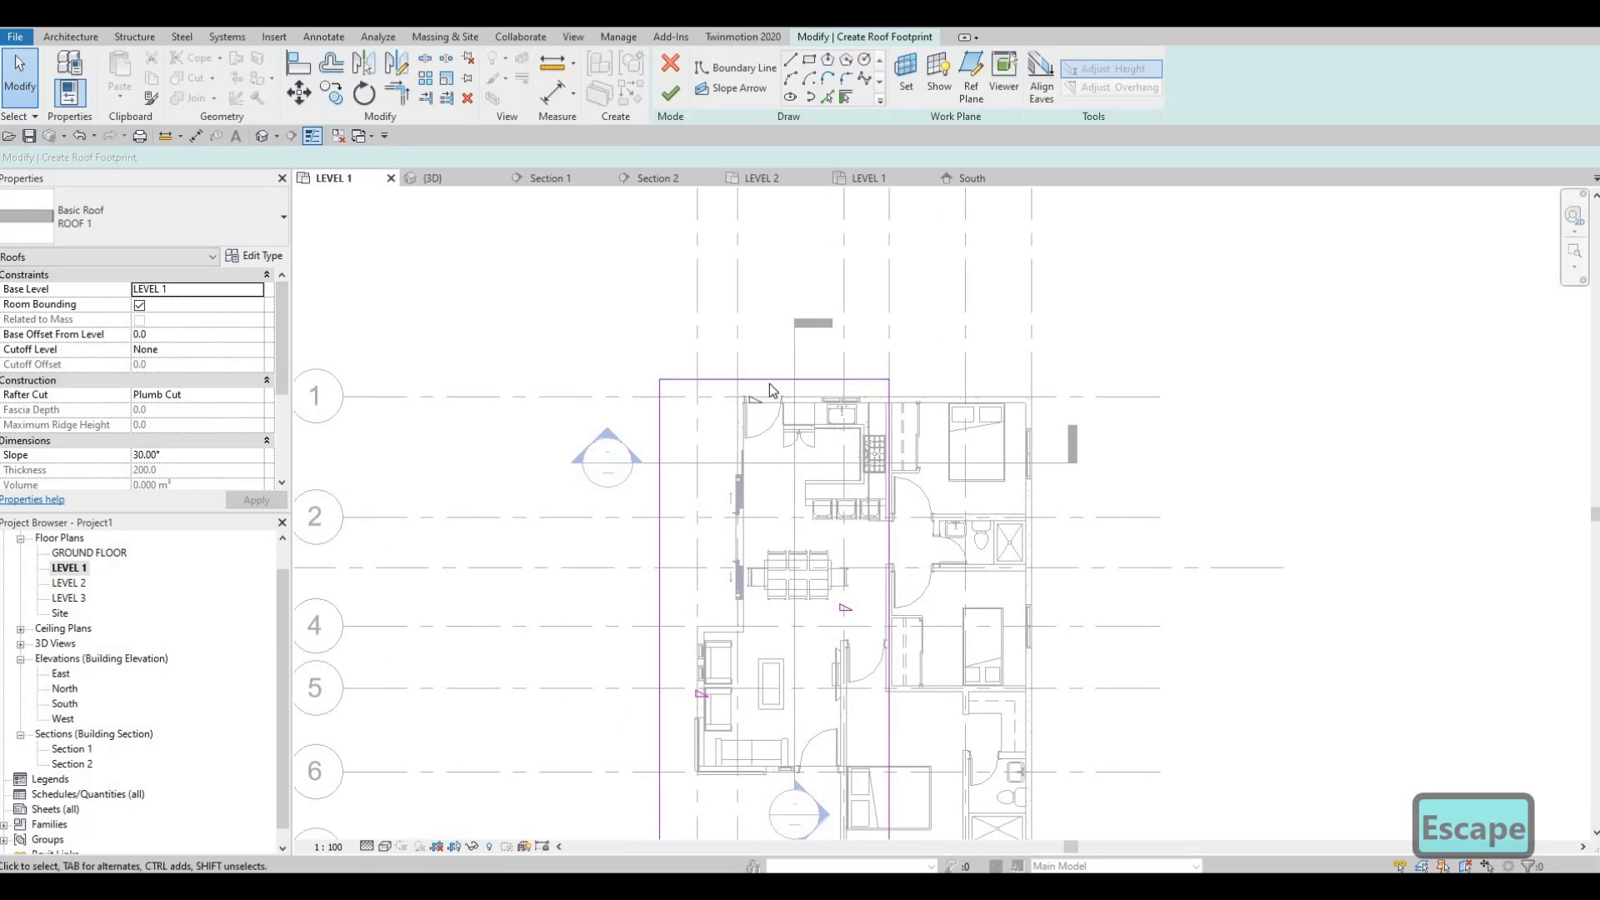
click(887, 379)
scroll(914, 378, up, 3)
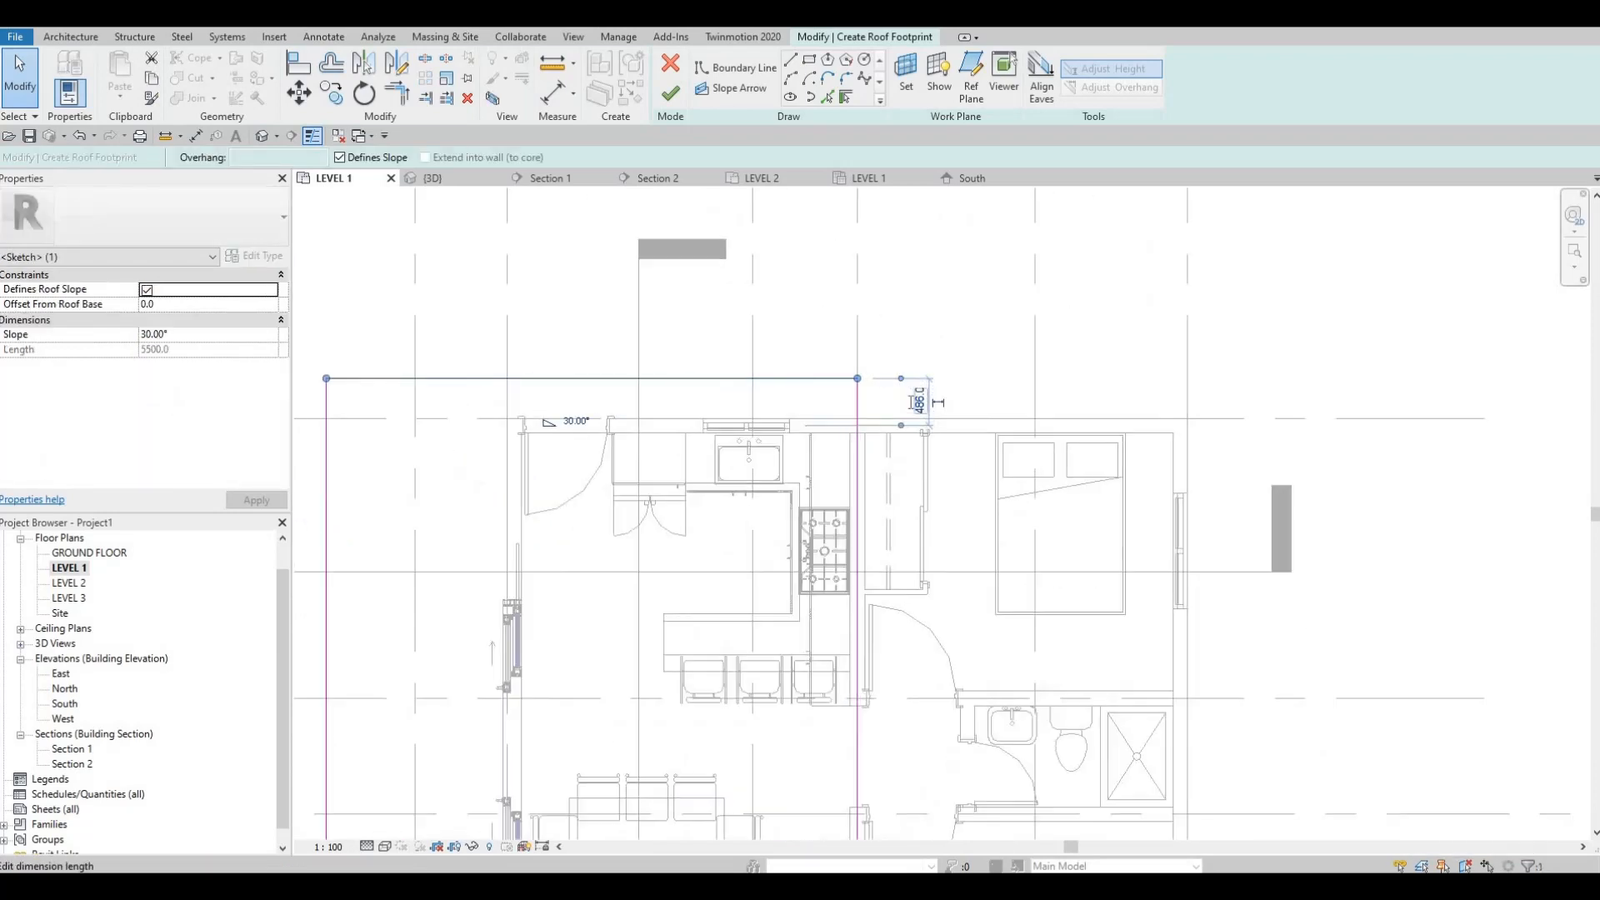
click(913, 403)
text(300)
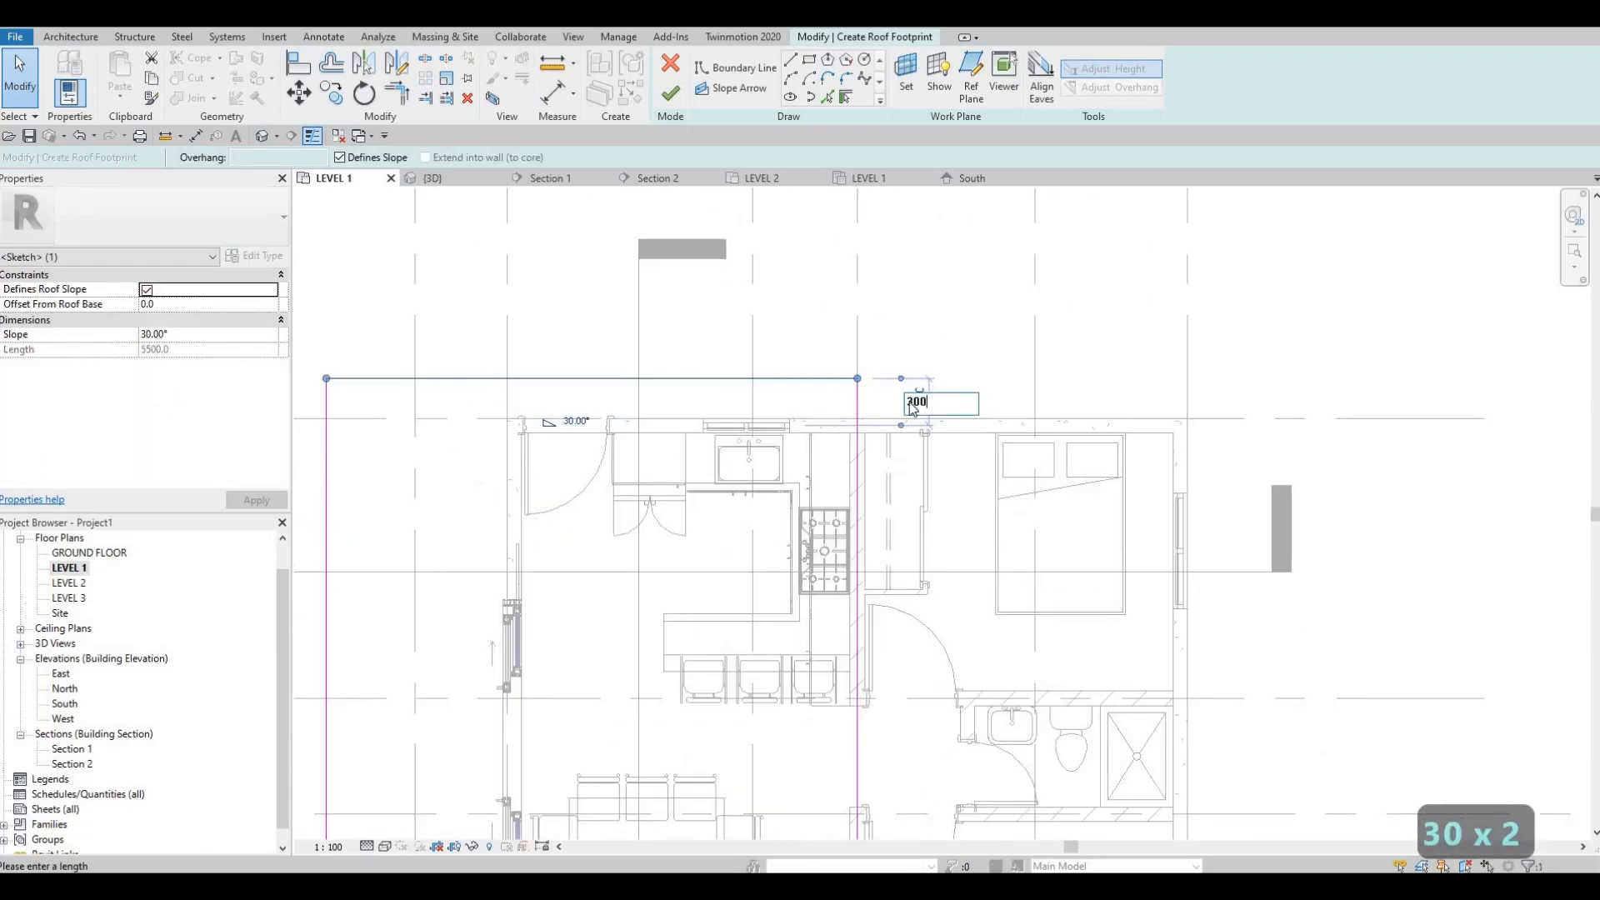
key(Return)
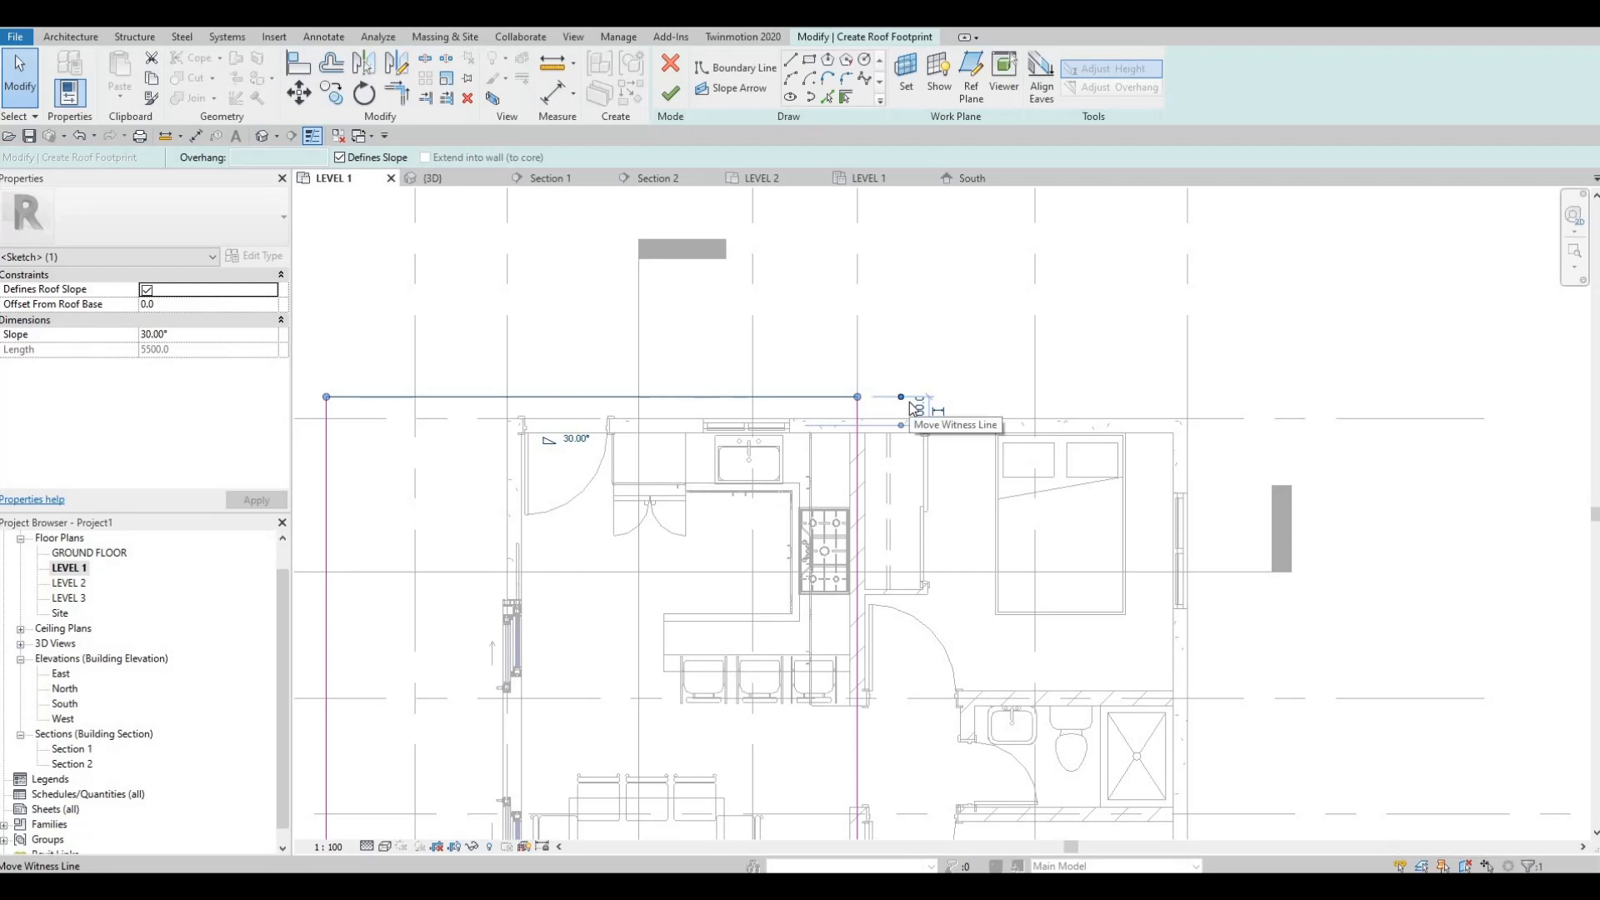
Step: Move the roof boundary edge outside grid A closer to the house, 600 mm from the exterior wall
scroll(681, 510, down, 1)
middle_drag(681, 510, 730, 354)
scroll(700, 375, down, 4)
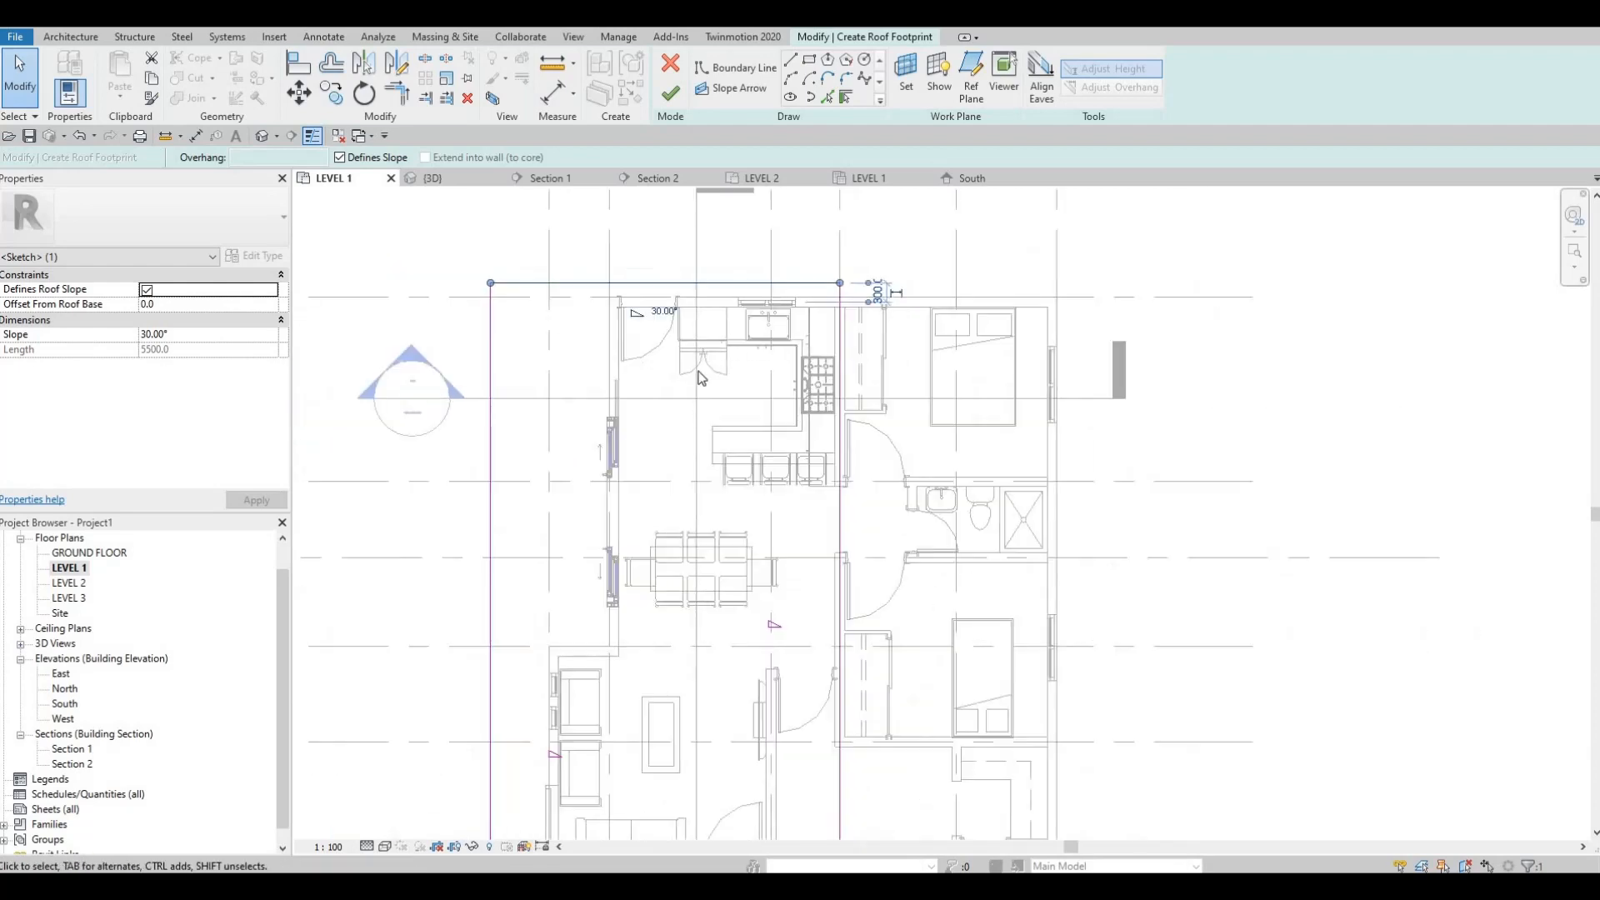
middle_drag(535, 520, 631, 363)
click(632, 360)
drag(639, 348, 658, 349)
key(Escape)
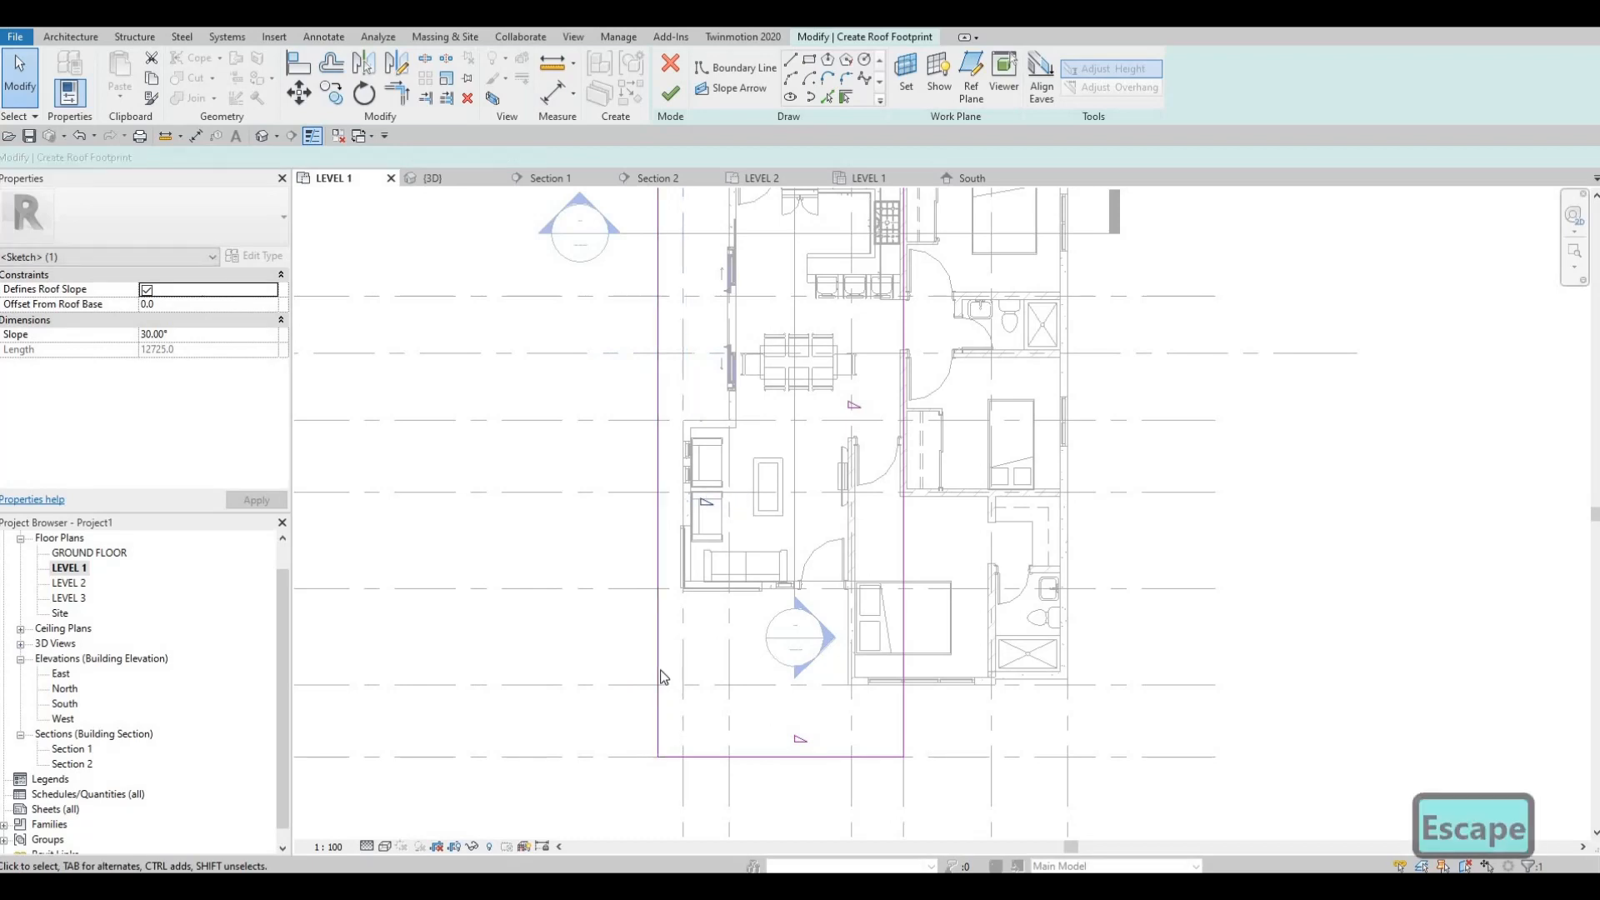
click(660, 550)
scroll(680, 668, down, 1)
scroll(690, 422, up, 1)
scroll(689, 400, down, 1)
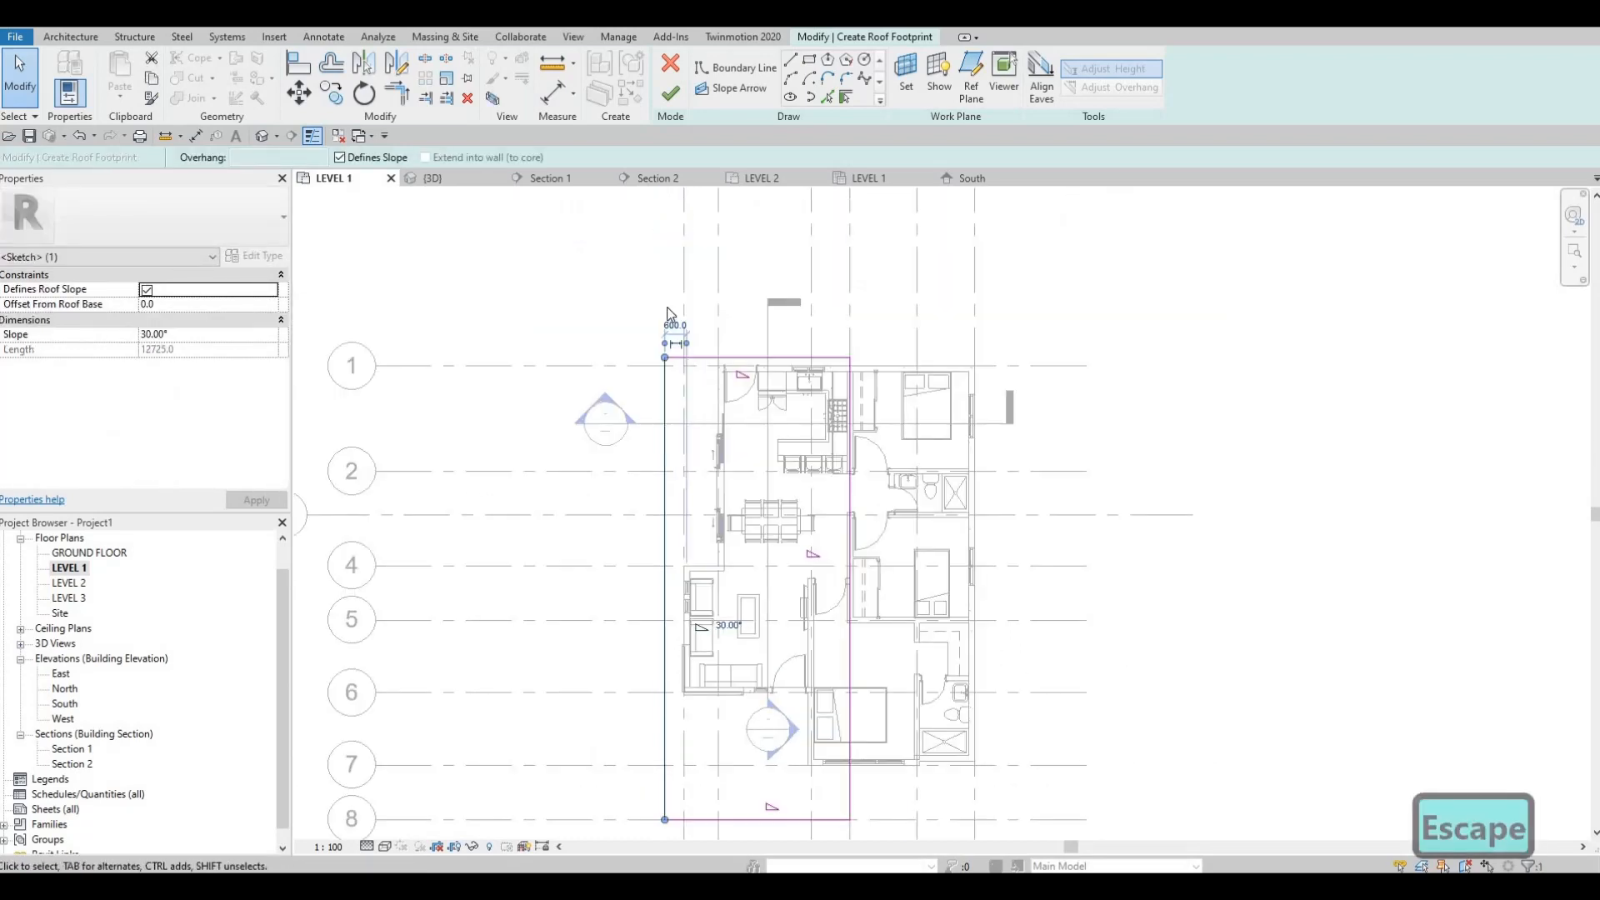
scroll(671, 310, up, 1)
scroll(671, 310, up, 1)
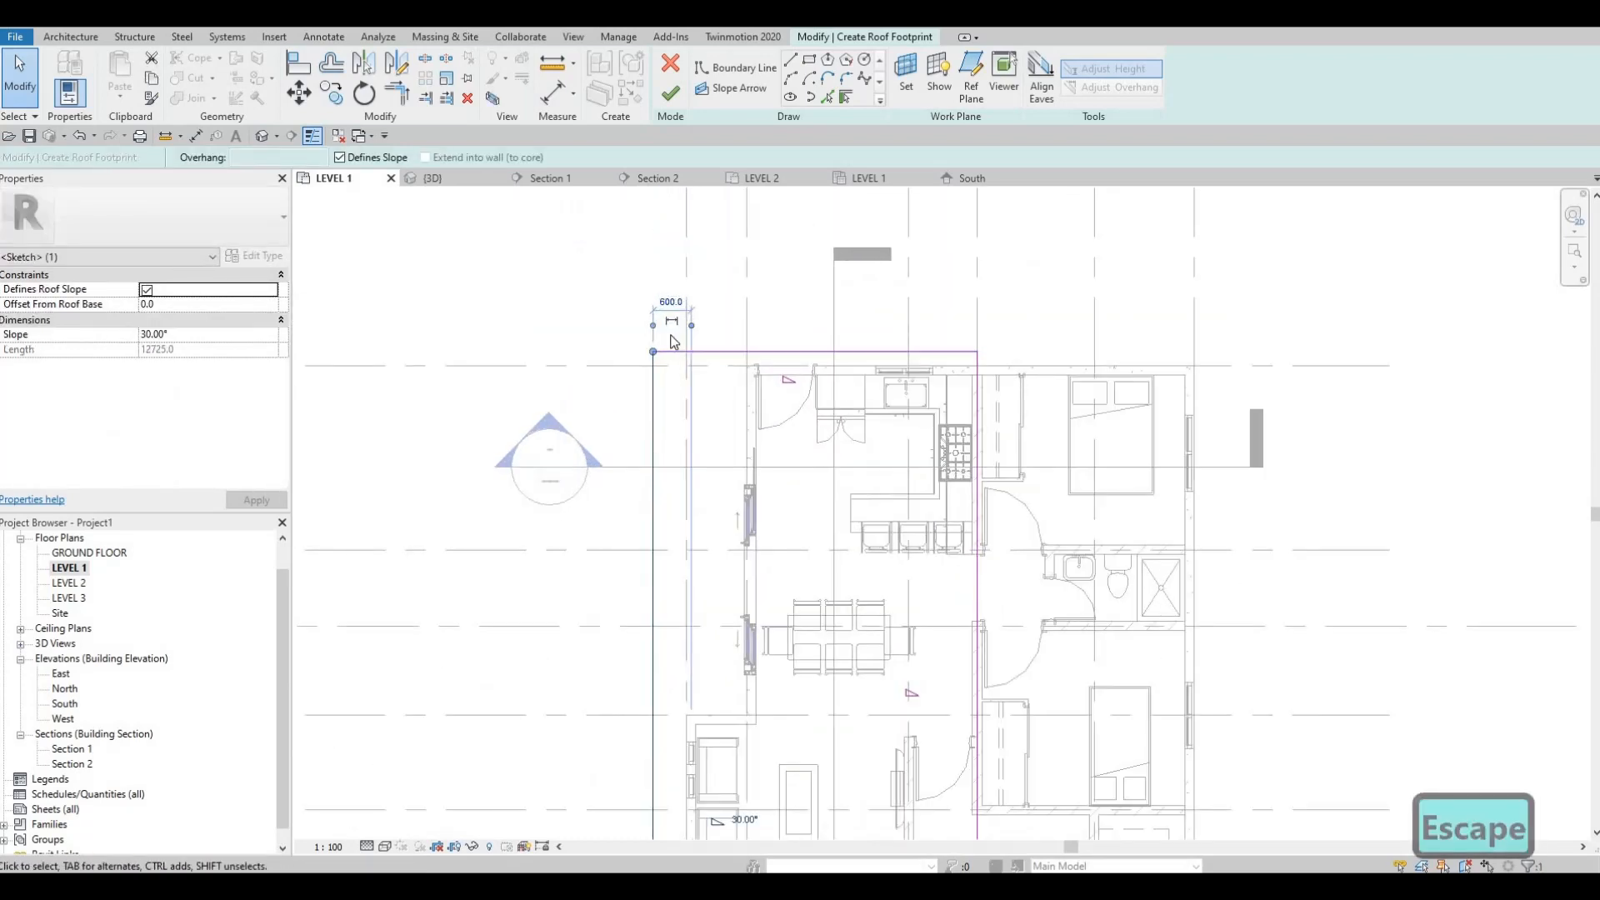
middle_drag(685, 341, 673, 285)
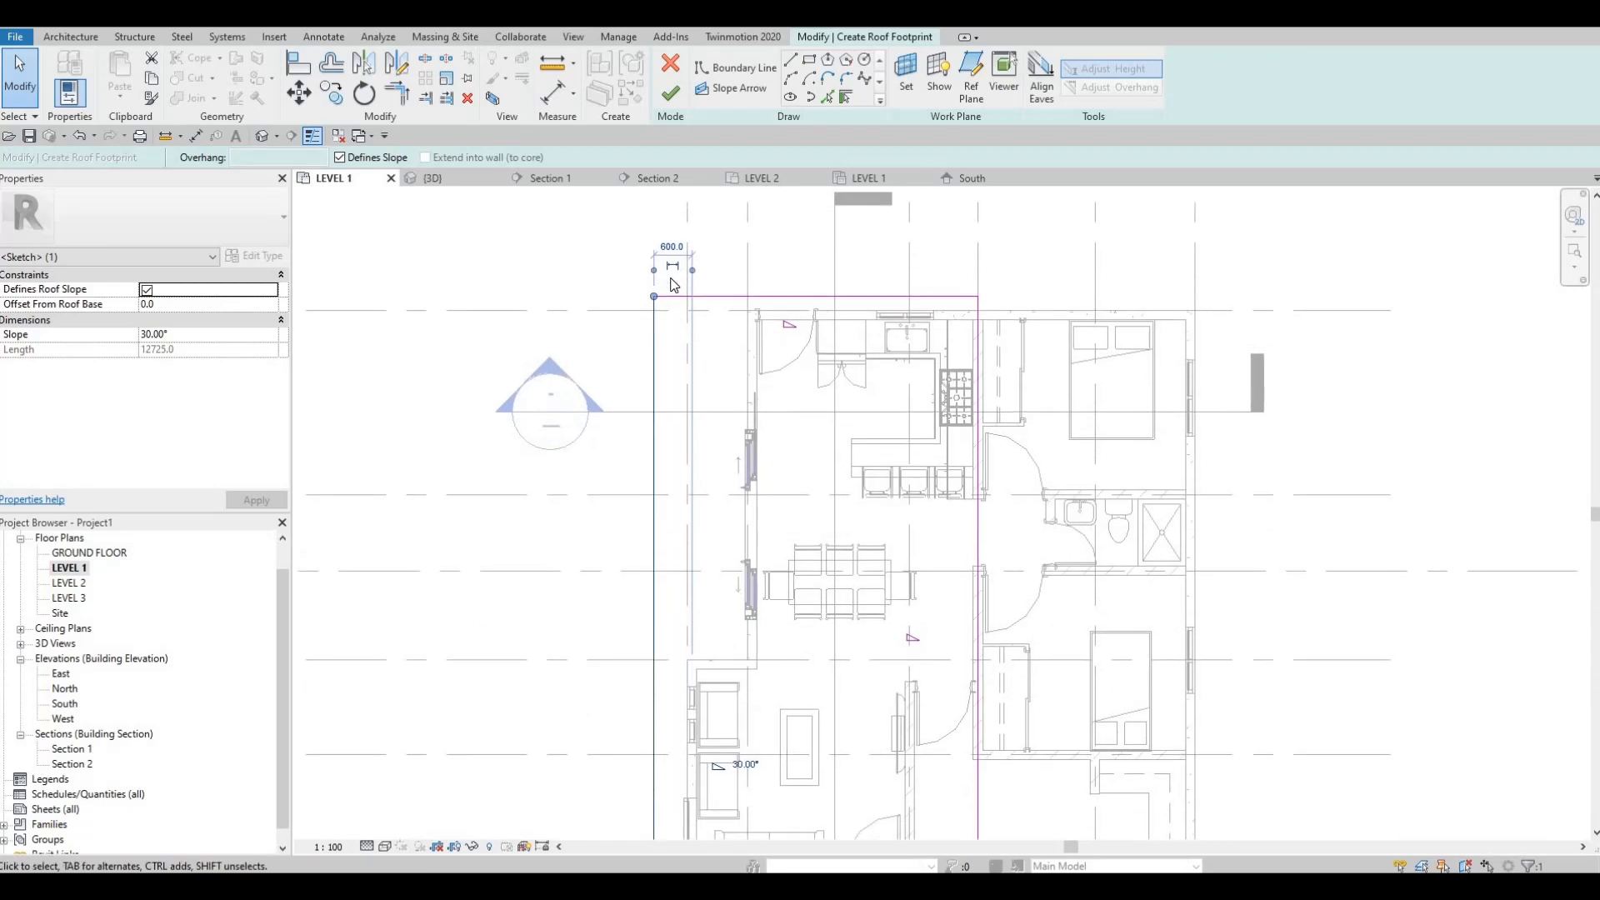
key(Escape)
key(Escape)
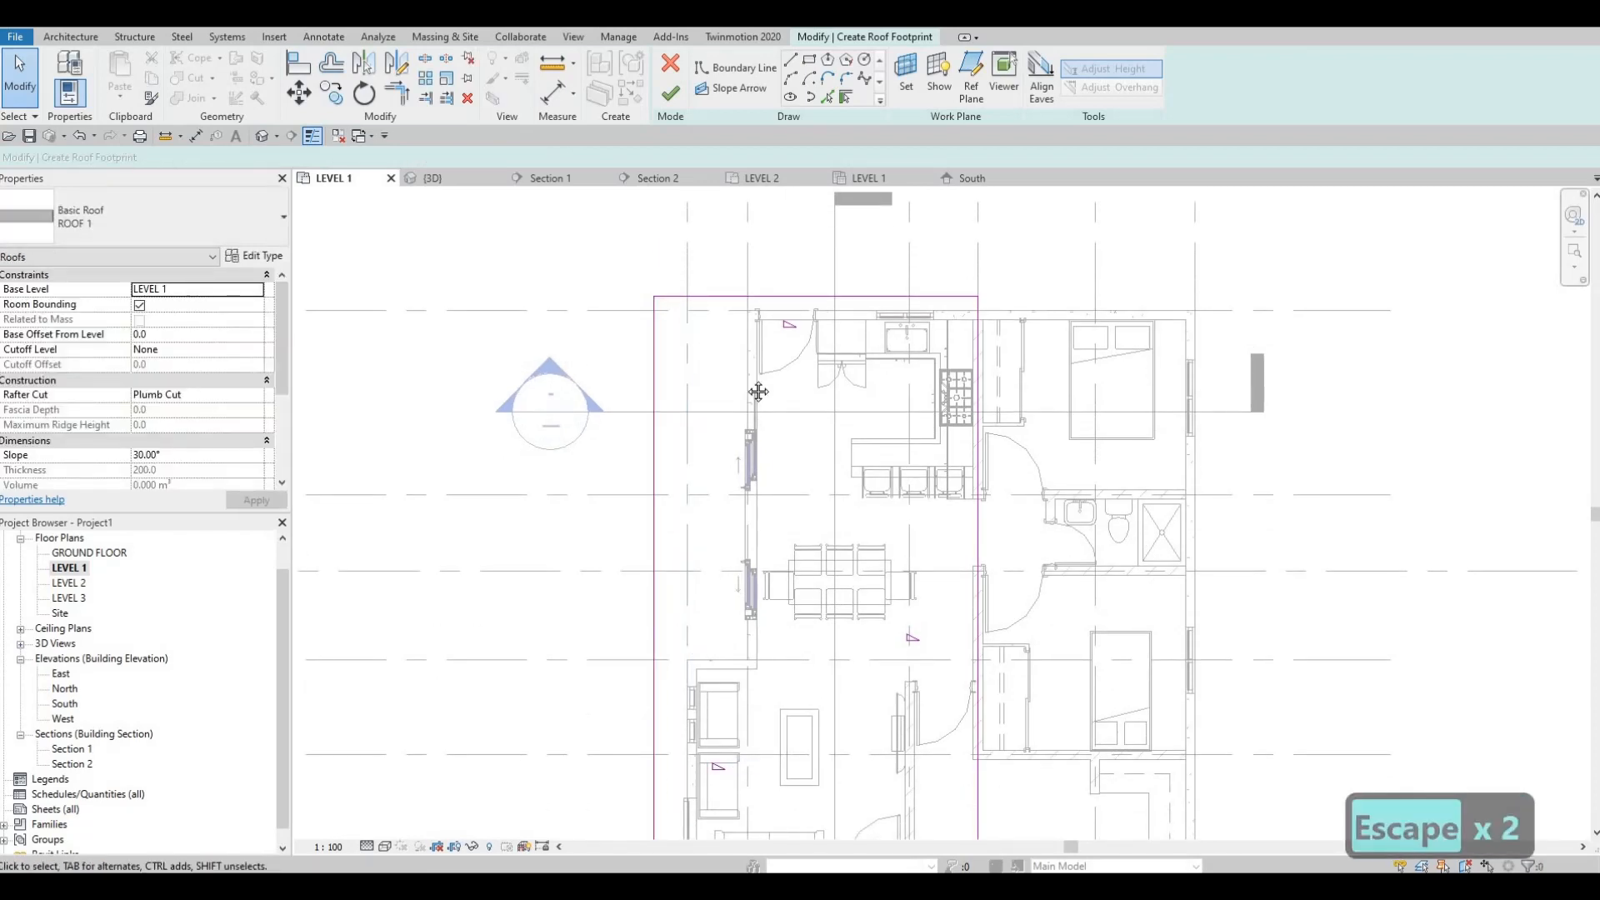
Step: Turn off the slope definition for the roof boundary edges above grid 1 and outside grid A
middle_drag(777, 283, 787, 263)
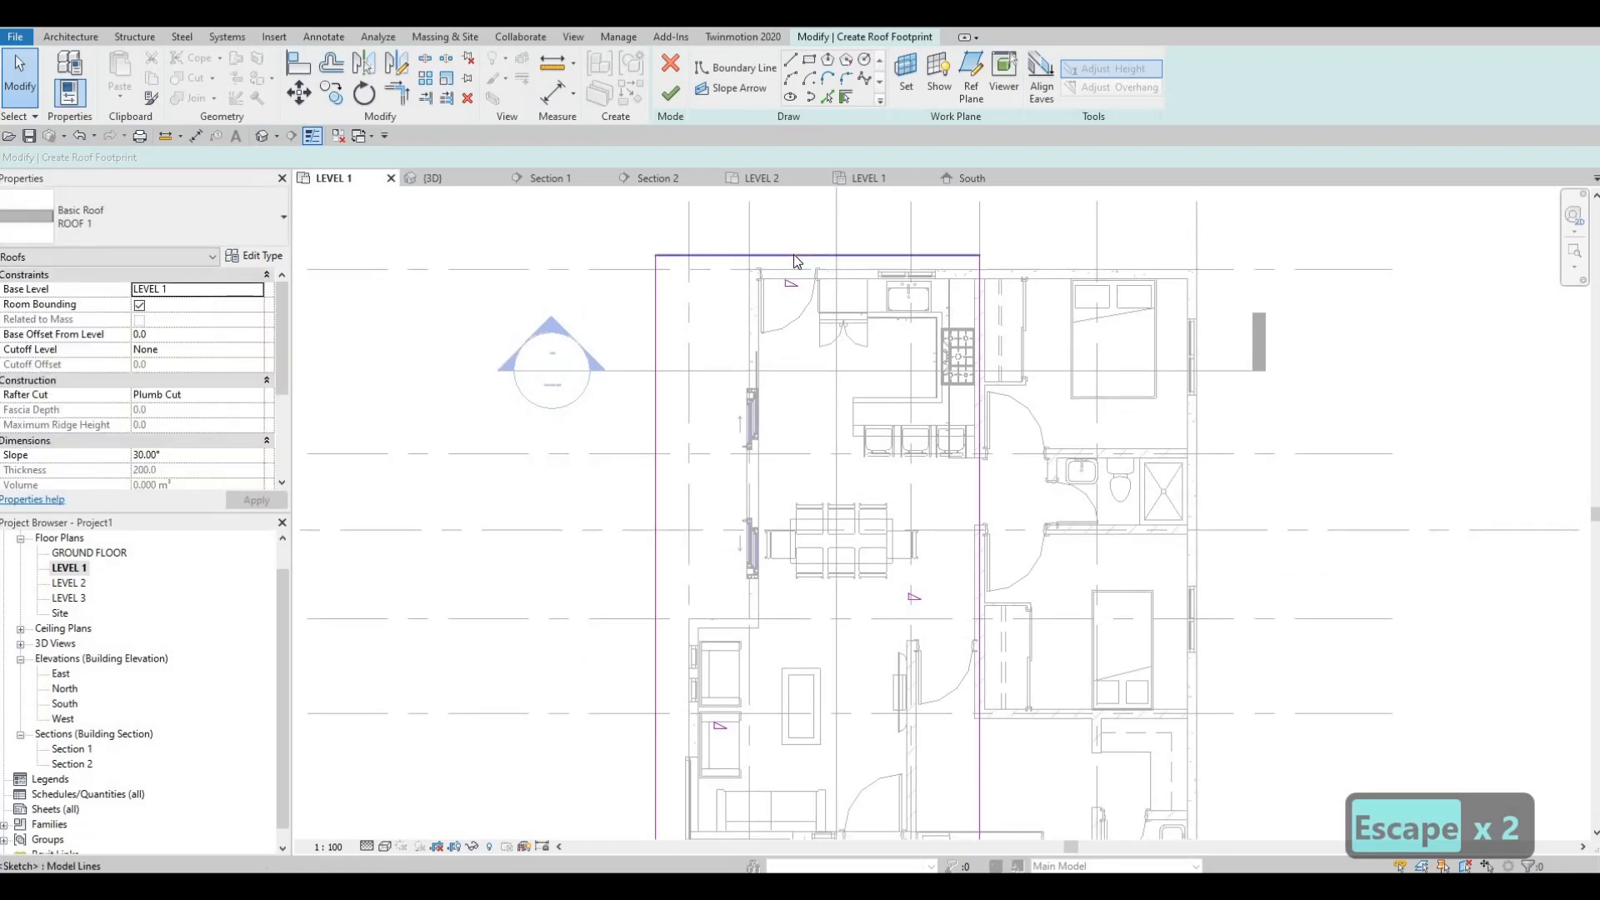
click(793, 255)
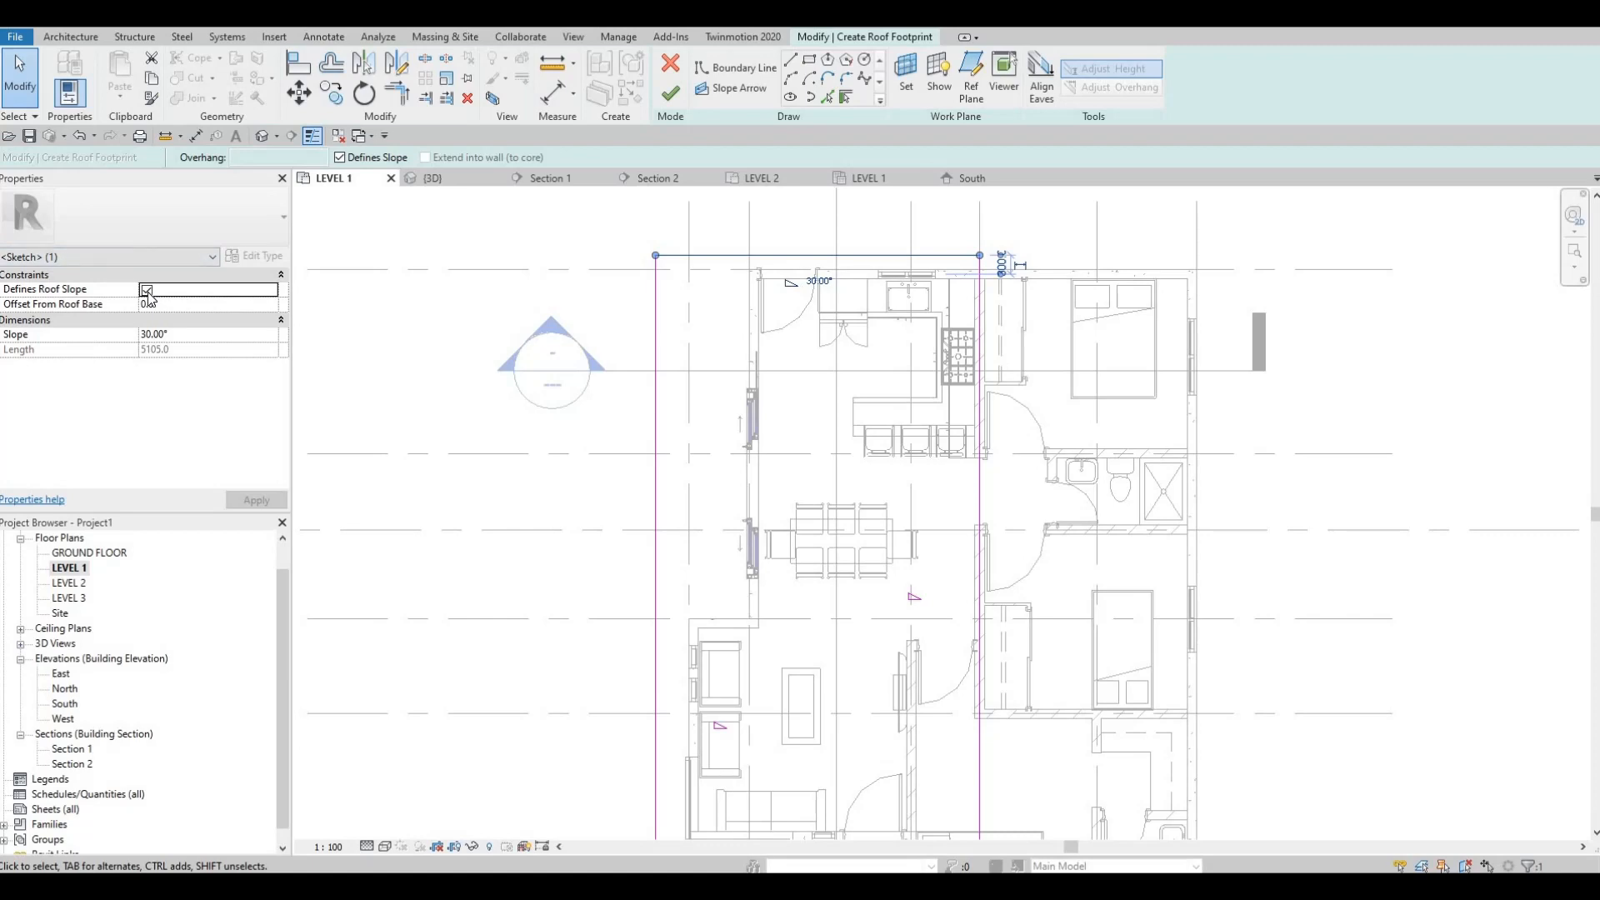
click(146, 290)
click(656, 409)
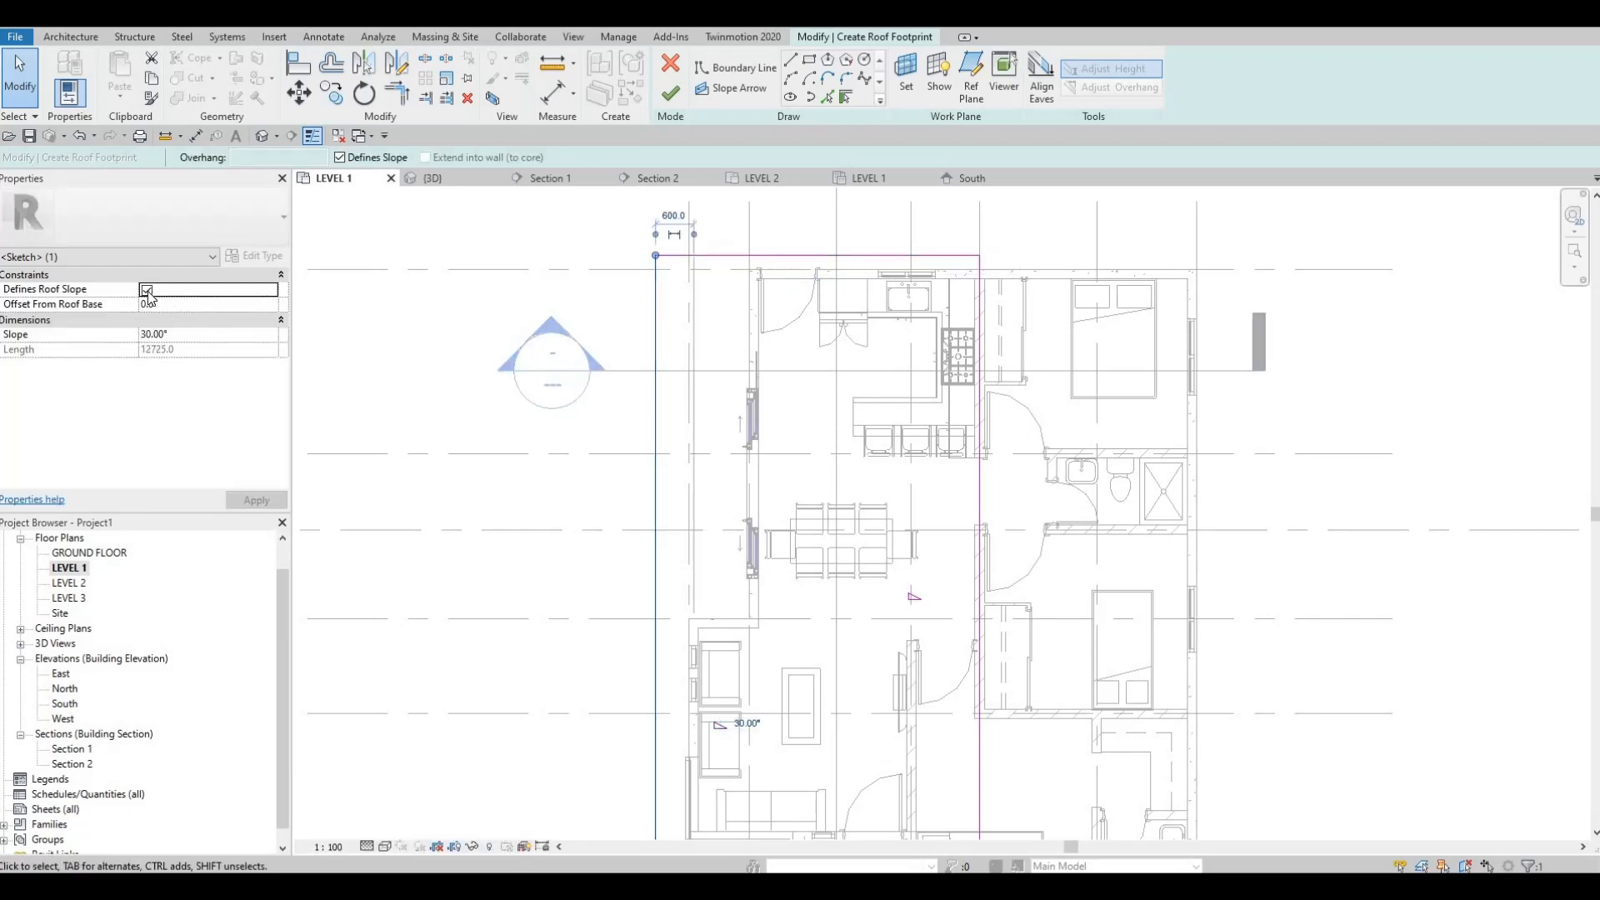
click(146, 291)
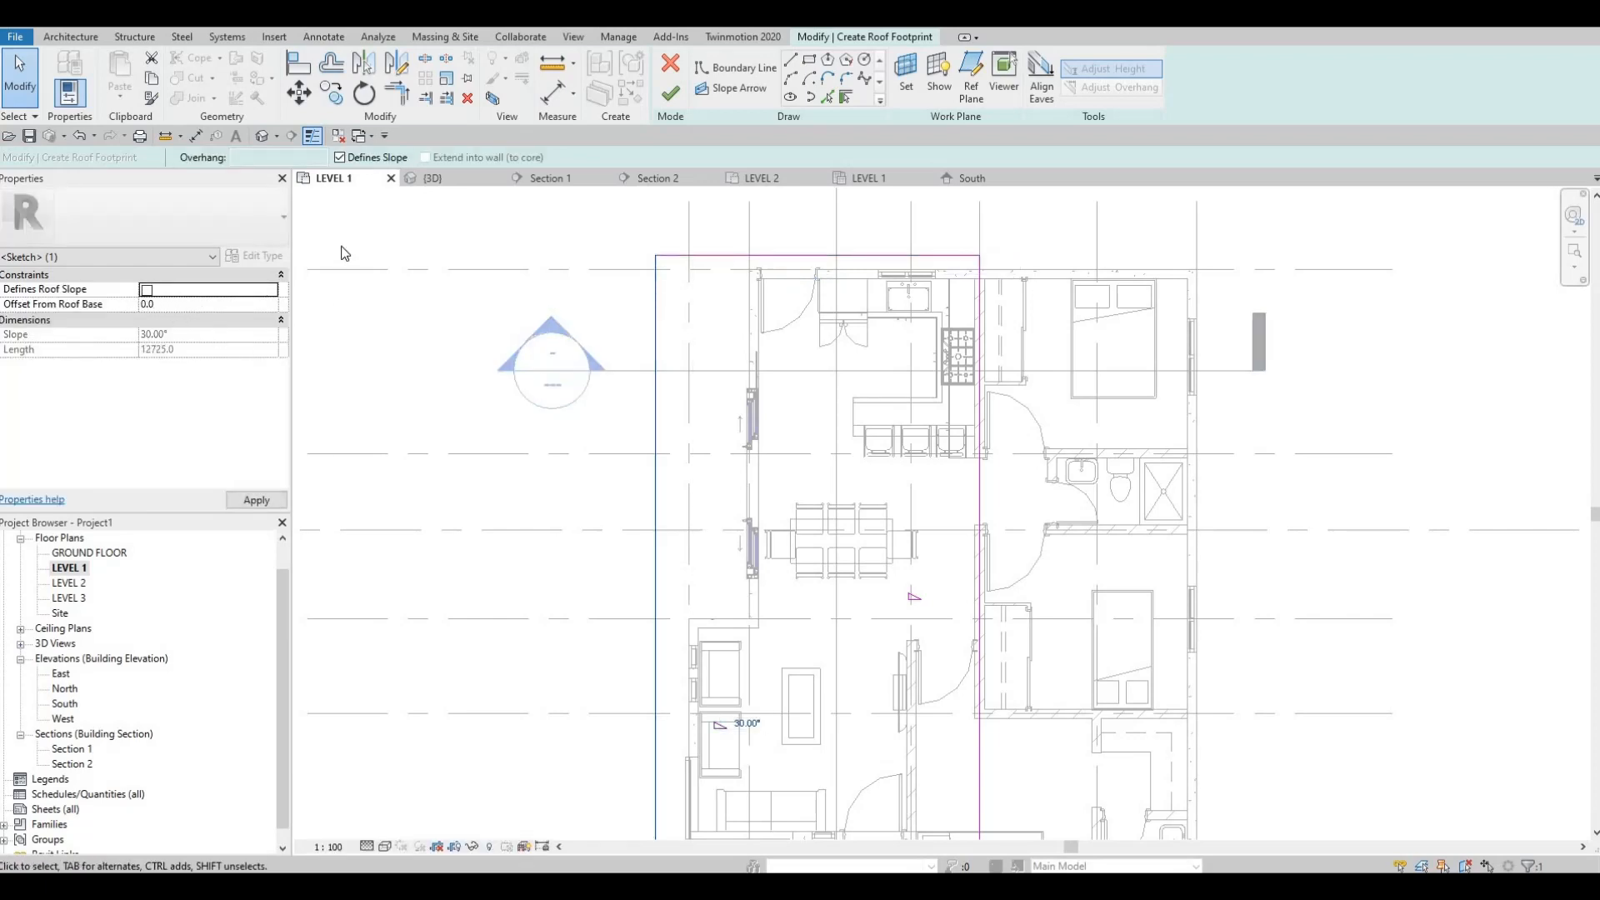
Step: Turn off the slope definition for the roof boundary edge along grid 8 and clear the selection
scroll(566, 732, up, 1)
middle_drag(567, 732, 612, 673)
scroll(612, 669, down, 4)
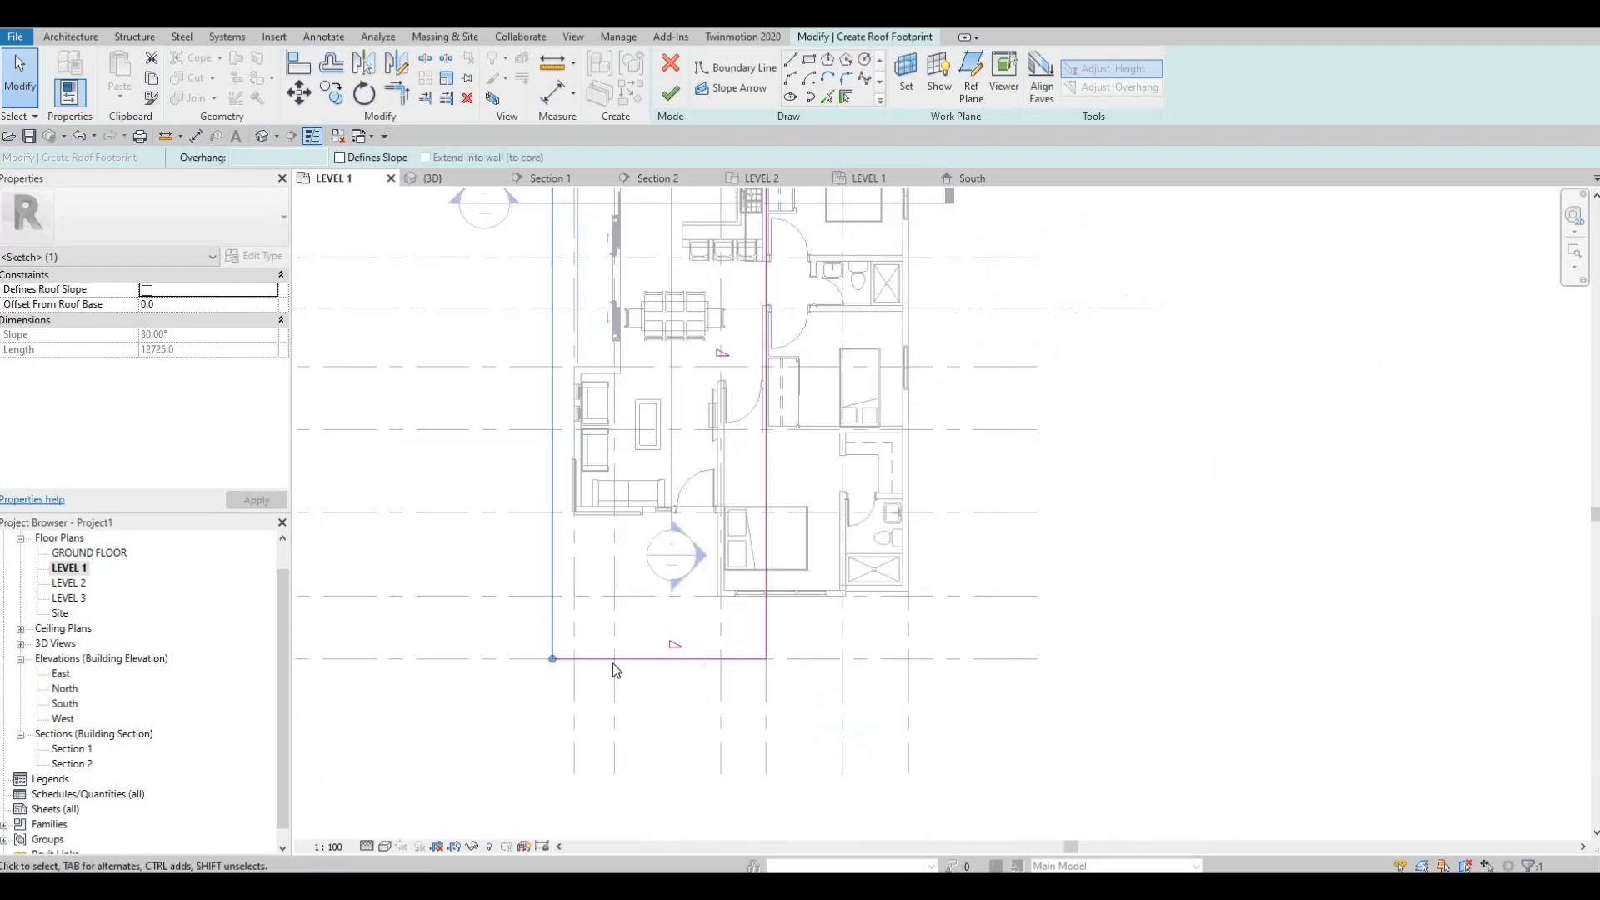
click(675, 657)
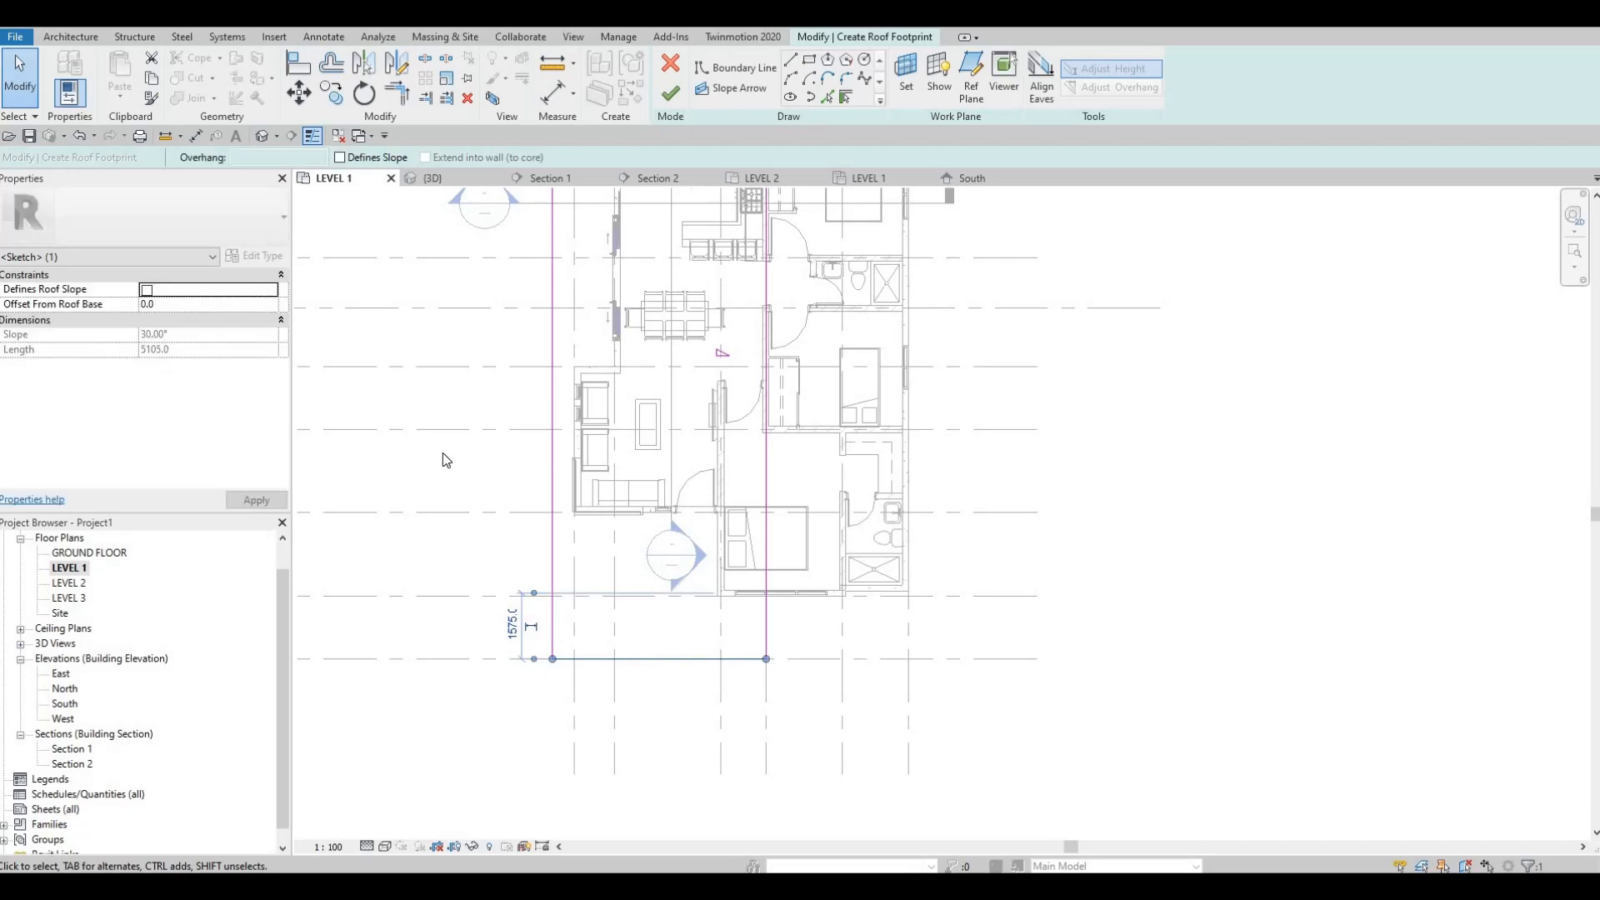
key(Escape)
key(F1)
Step: Turn the slope definition back on for the long roof boundary edge outside grid A
middle_drag(613, 395, 657, 495)
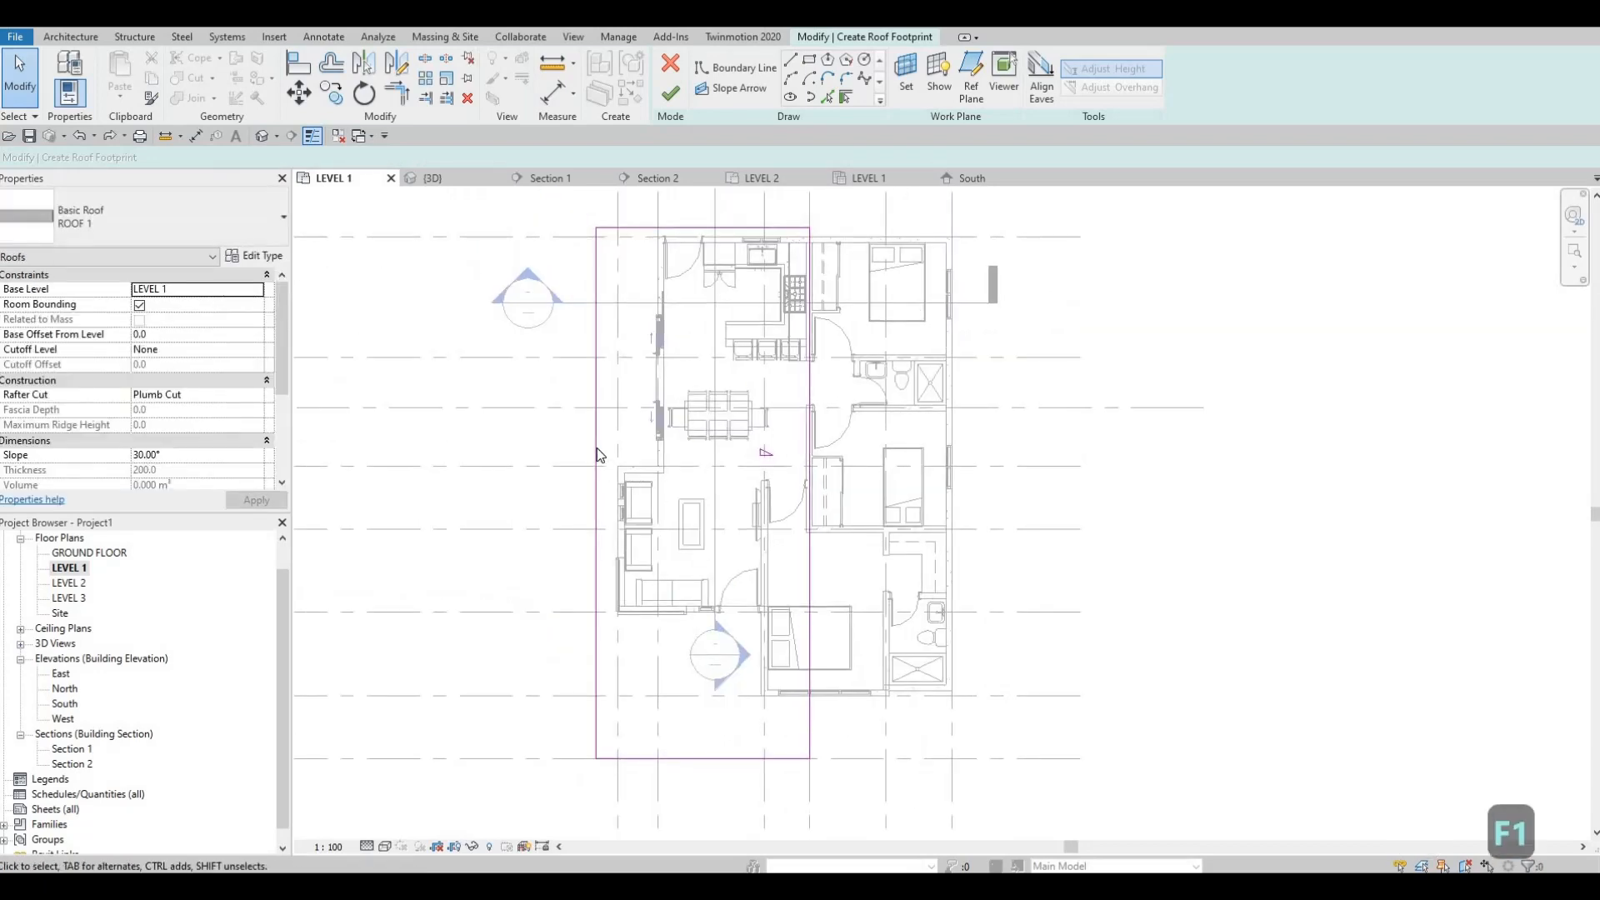
click(592, 464)
scroll(627, 471, down, 1)
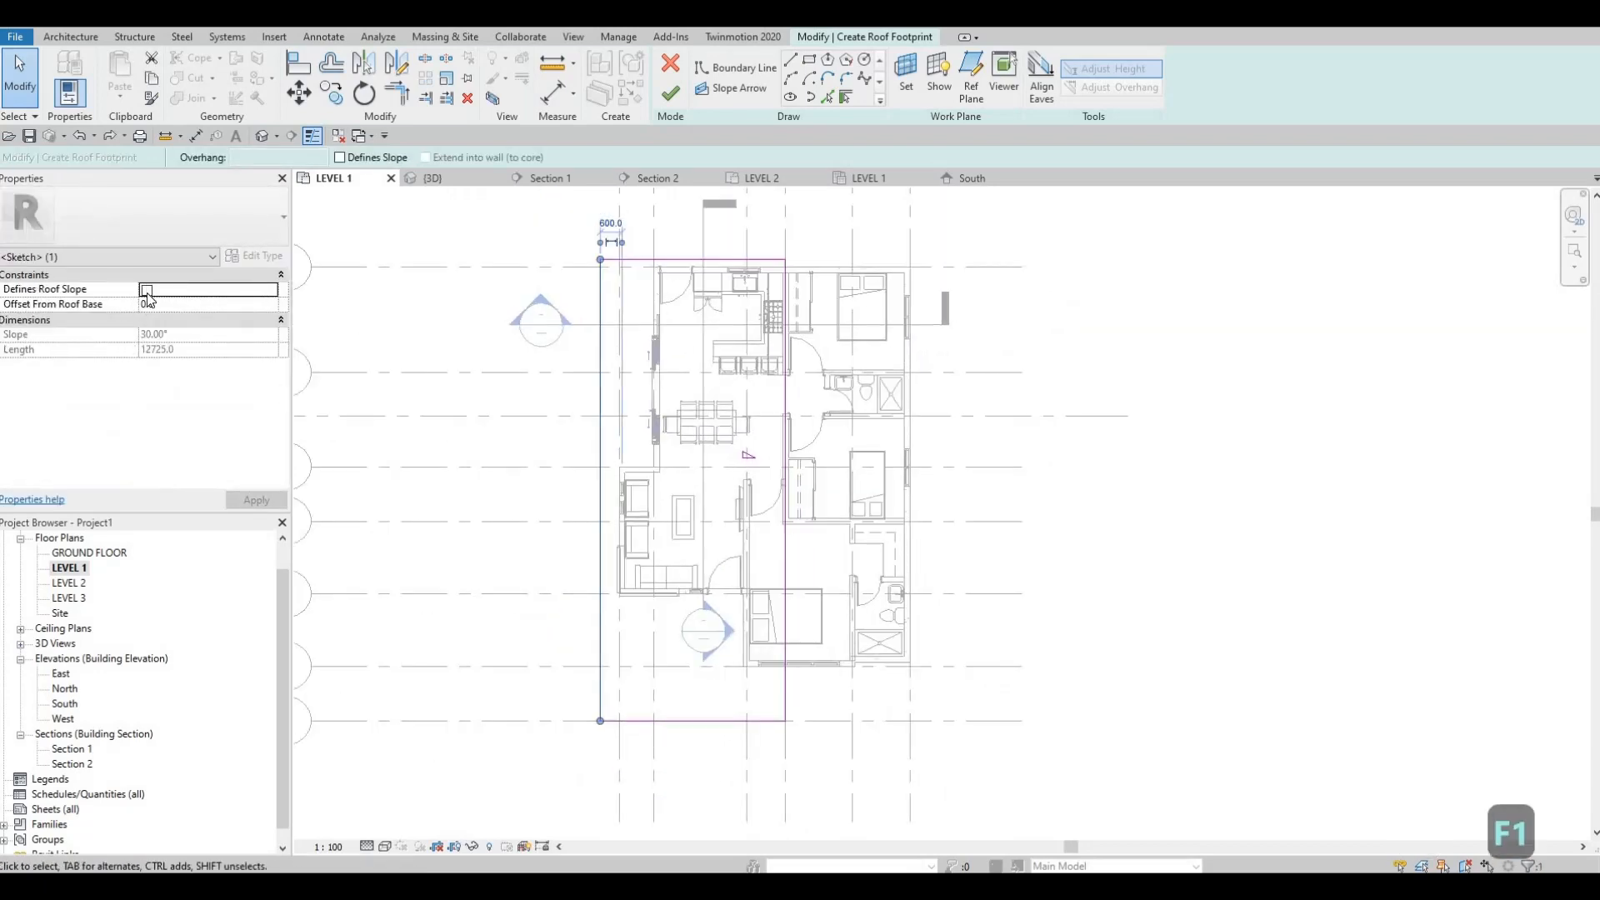
click(147, 289)
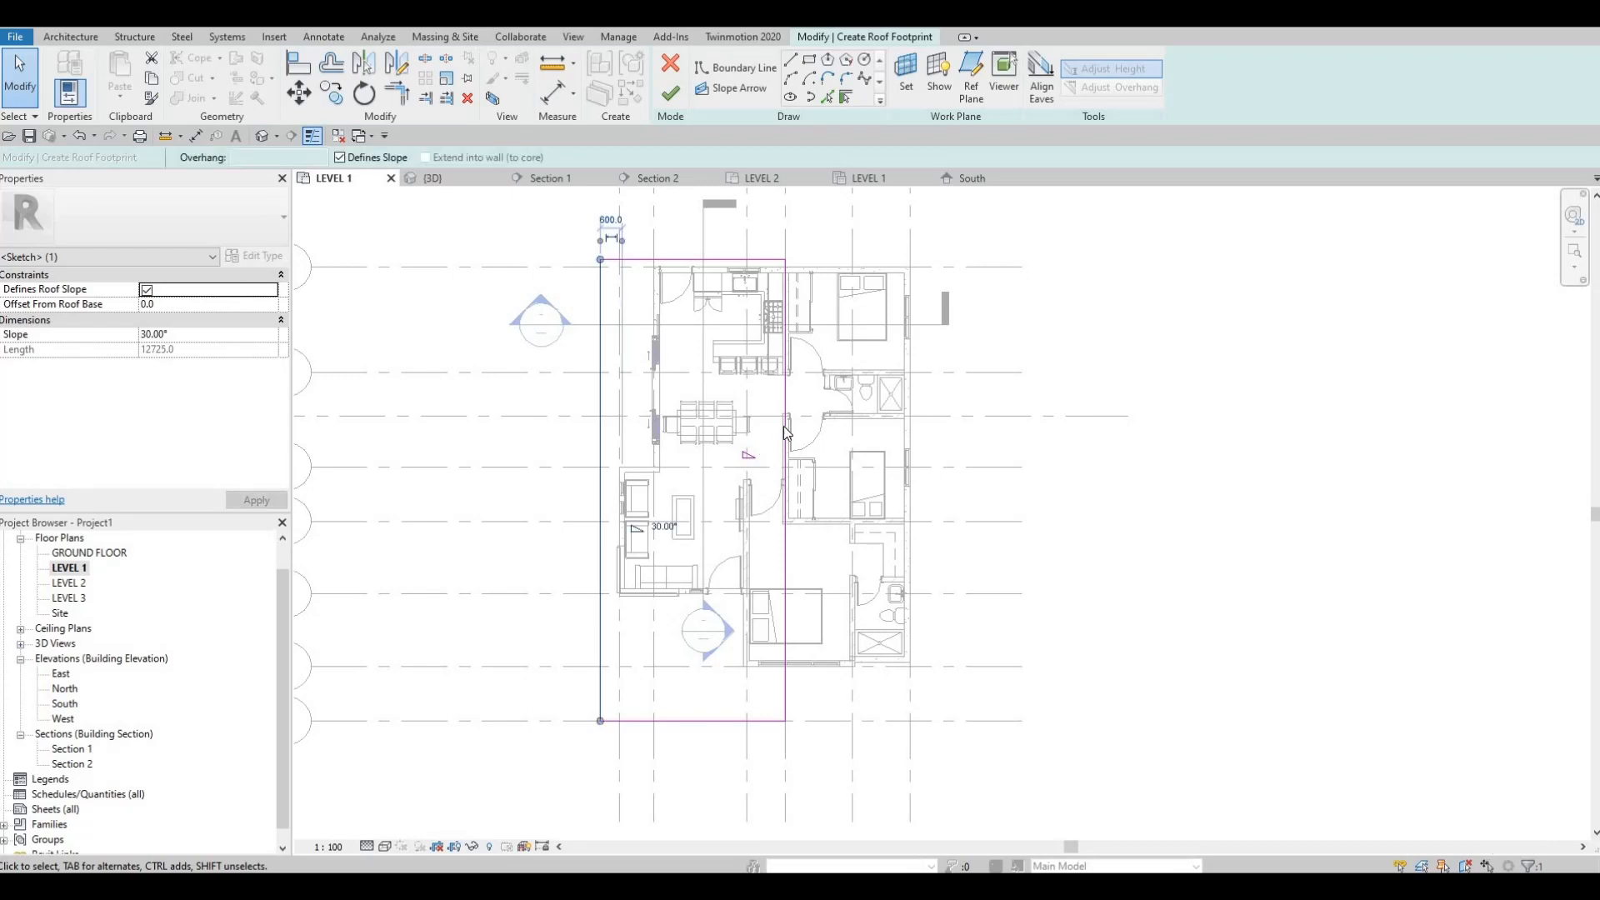
Step: Turn off the slope definition for the roof boundary edge along grid D and finish the roof footprint
click(750, 457)
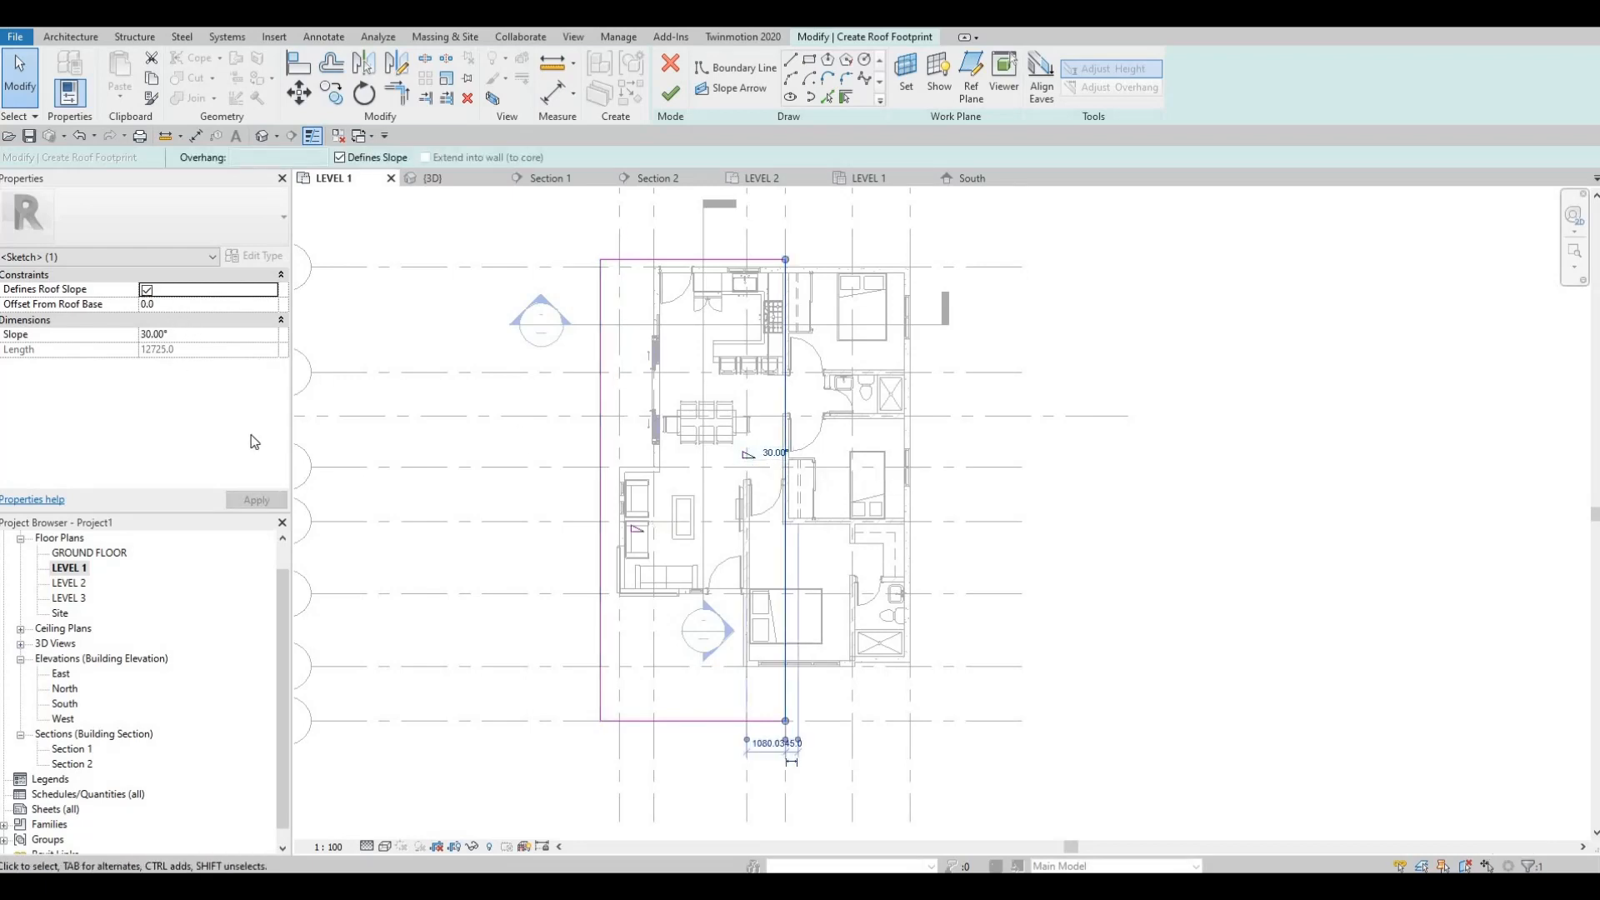
click(147, 289)
key(Tab)
click(600, 375)
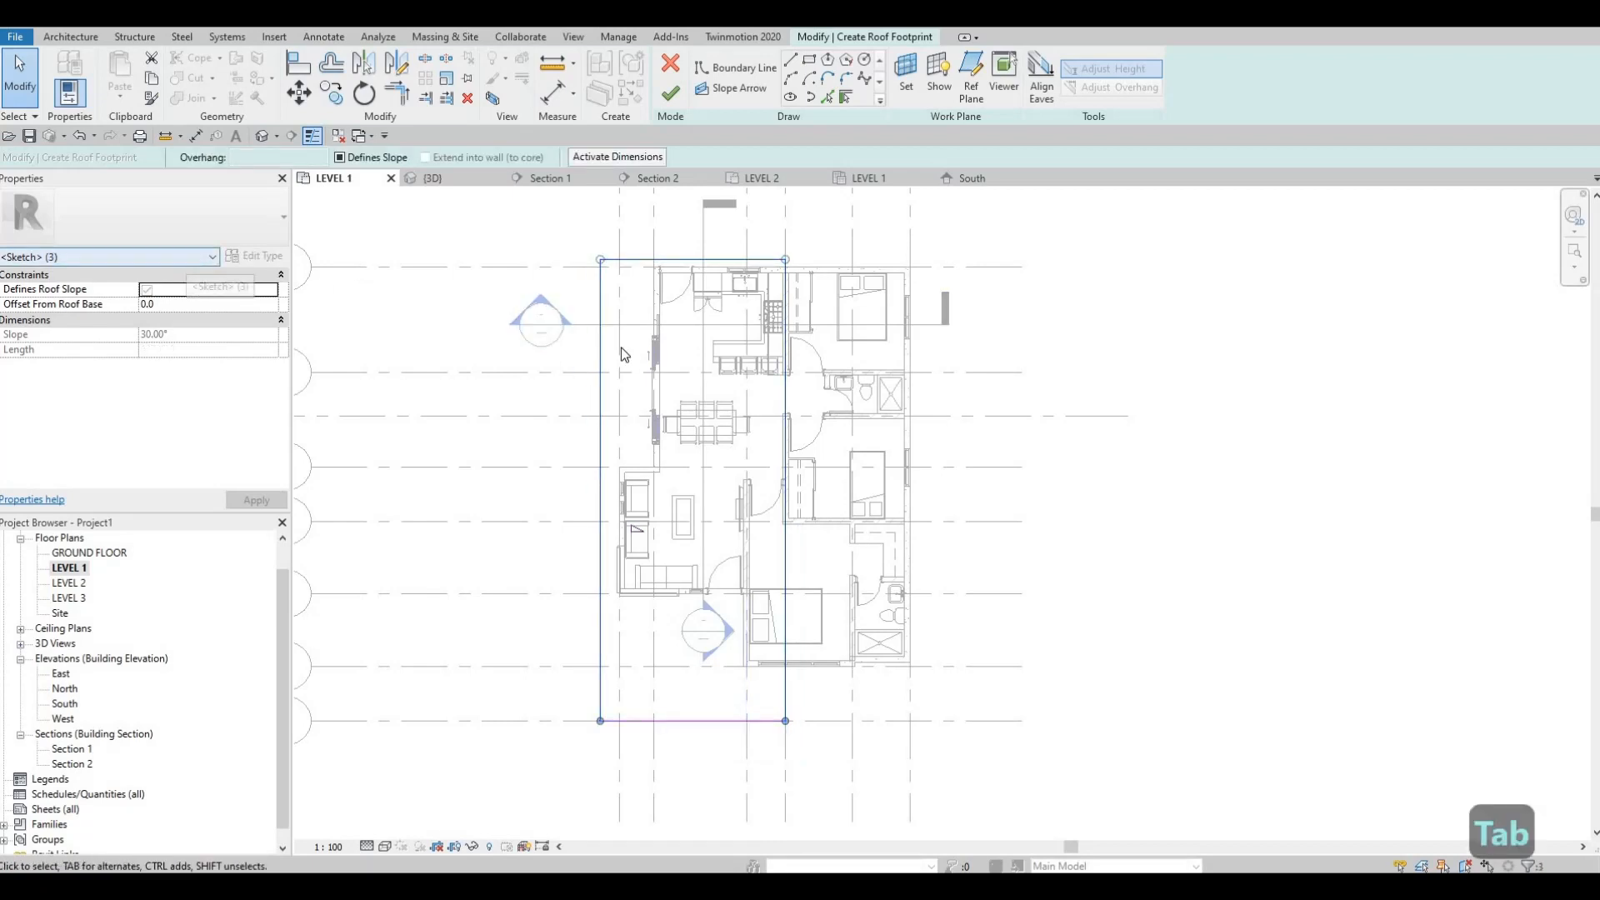
click(669, 94)
key(Escape)
key(Escape)
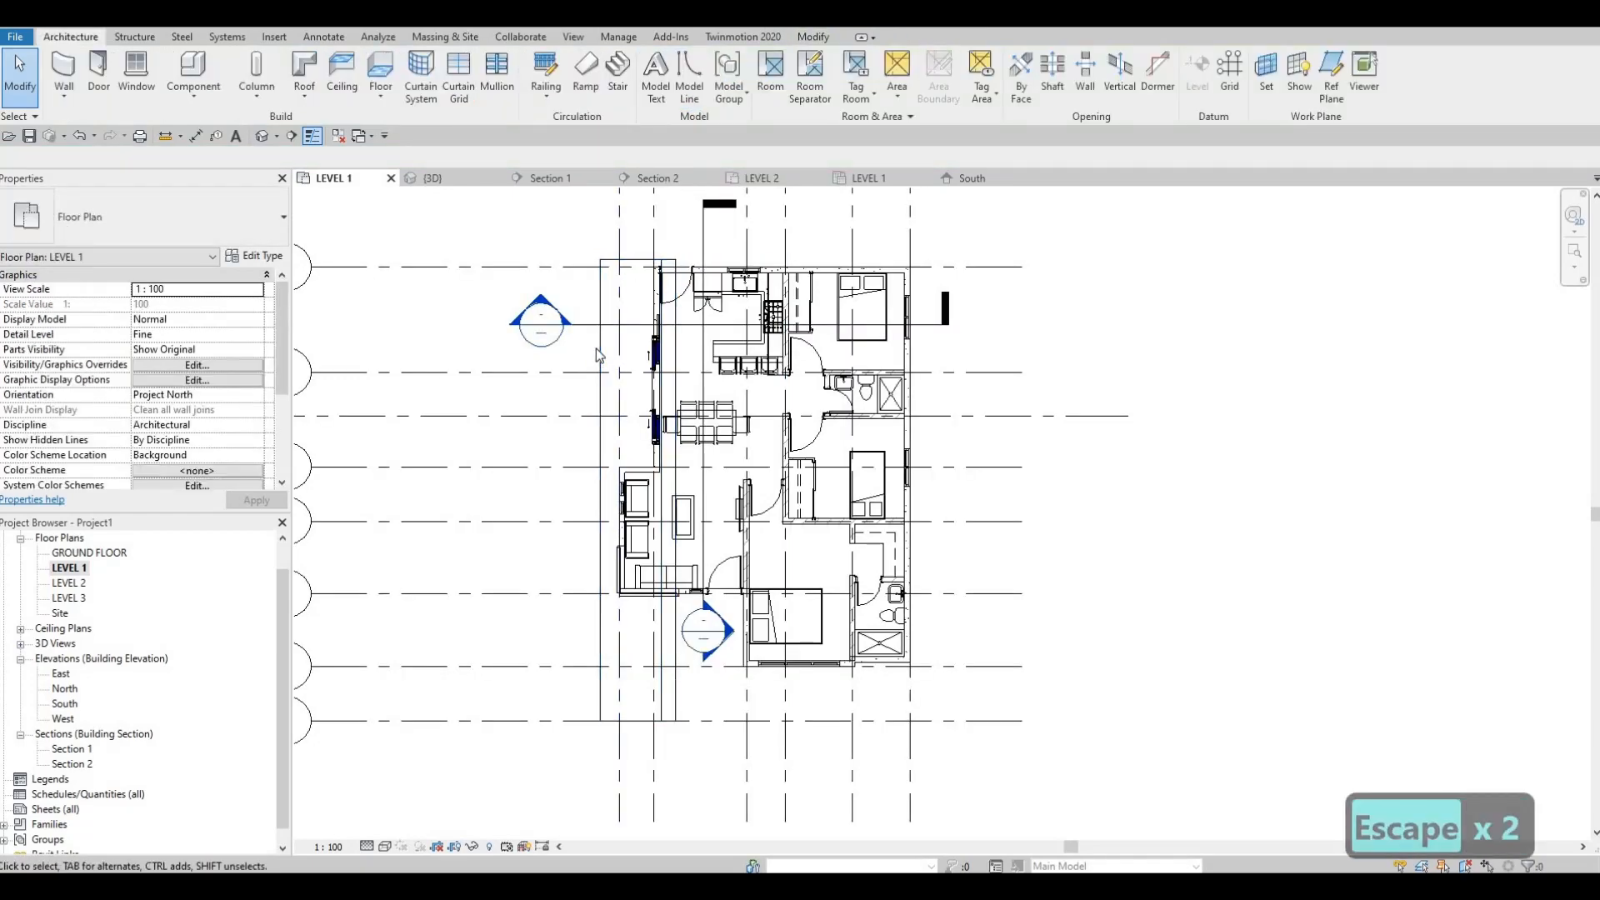
Step: Set the new roof's base level to LEVEL 2 and clear the selection
click(597, 350)
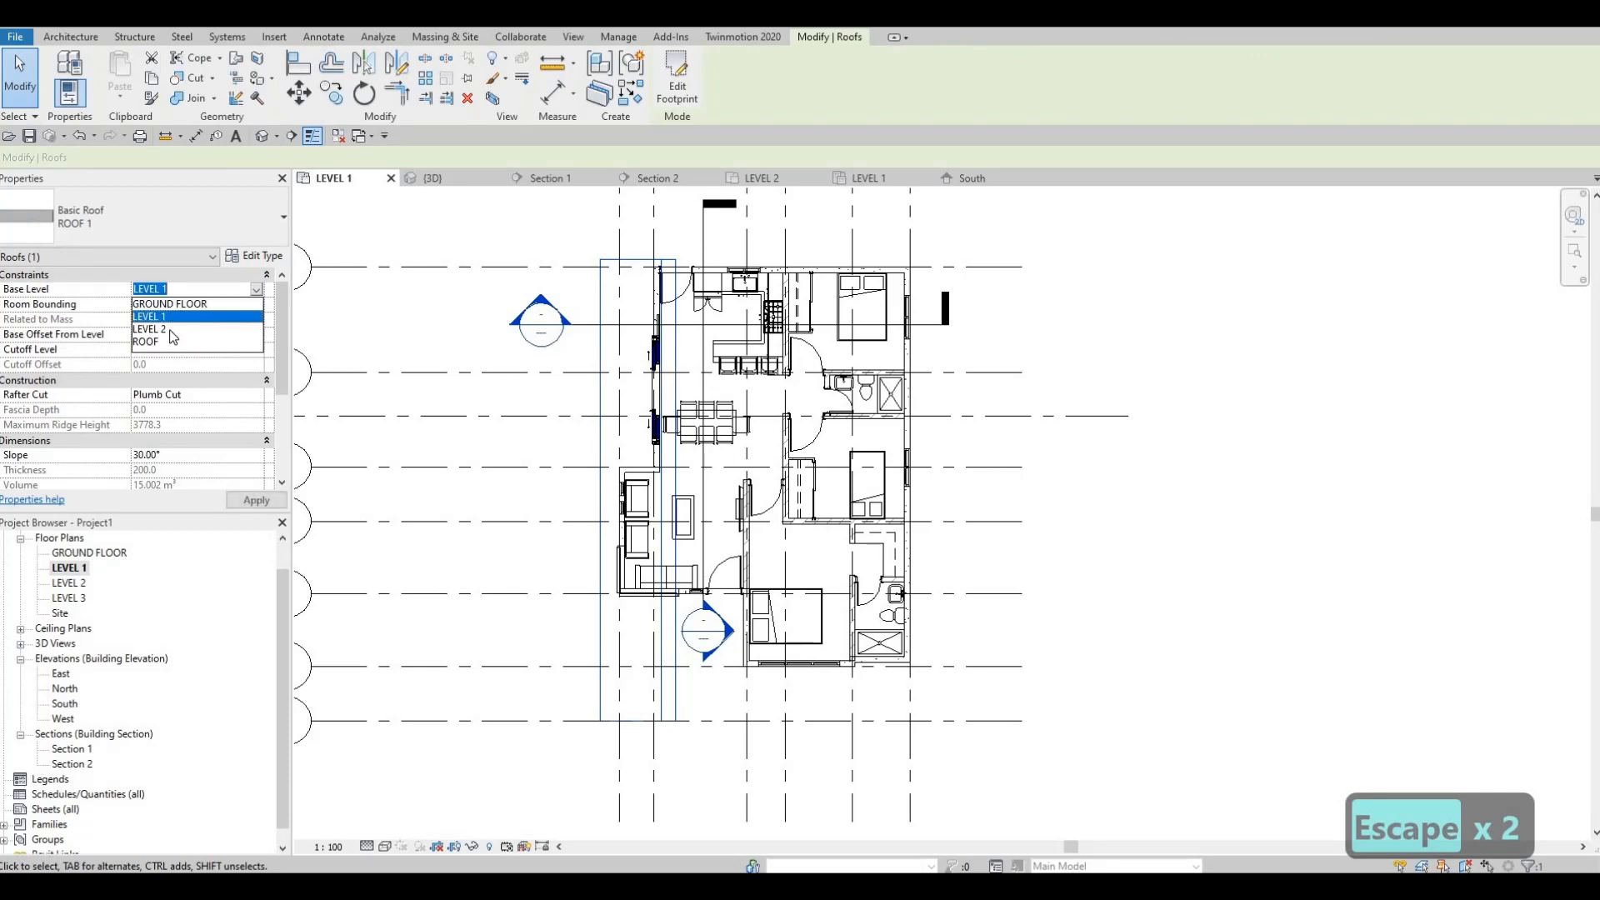
click(249, 501)
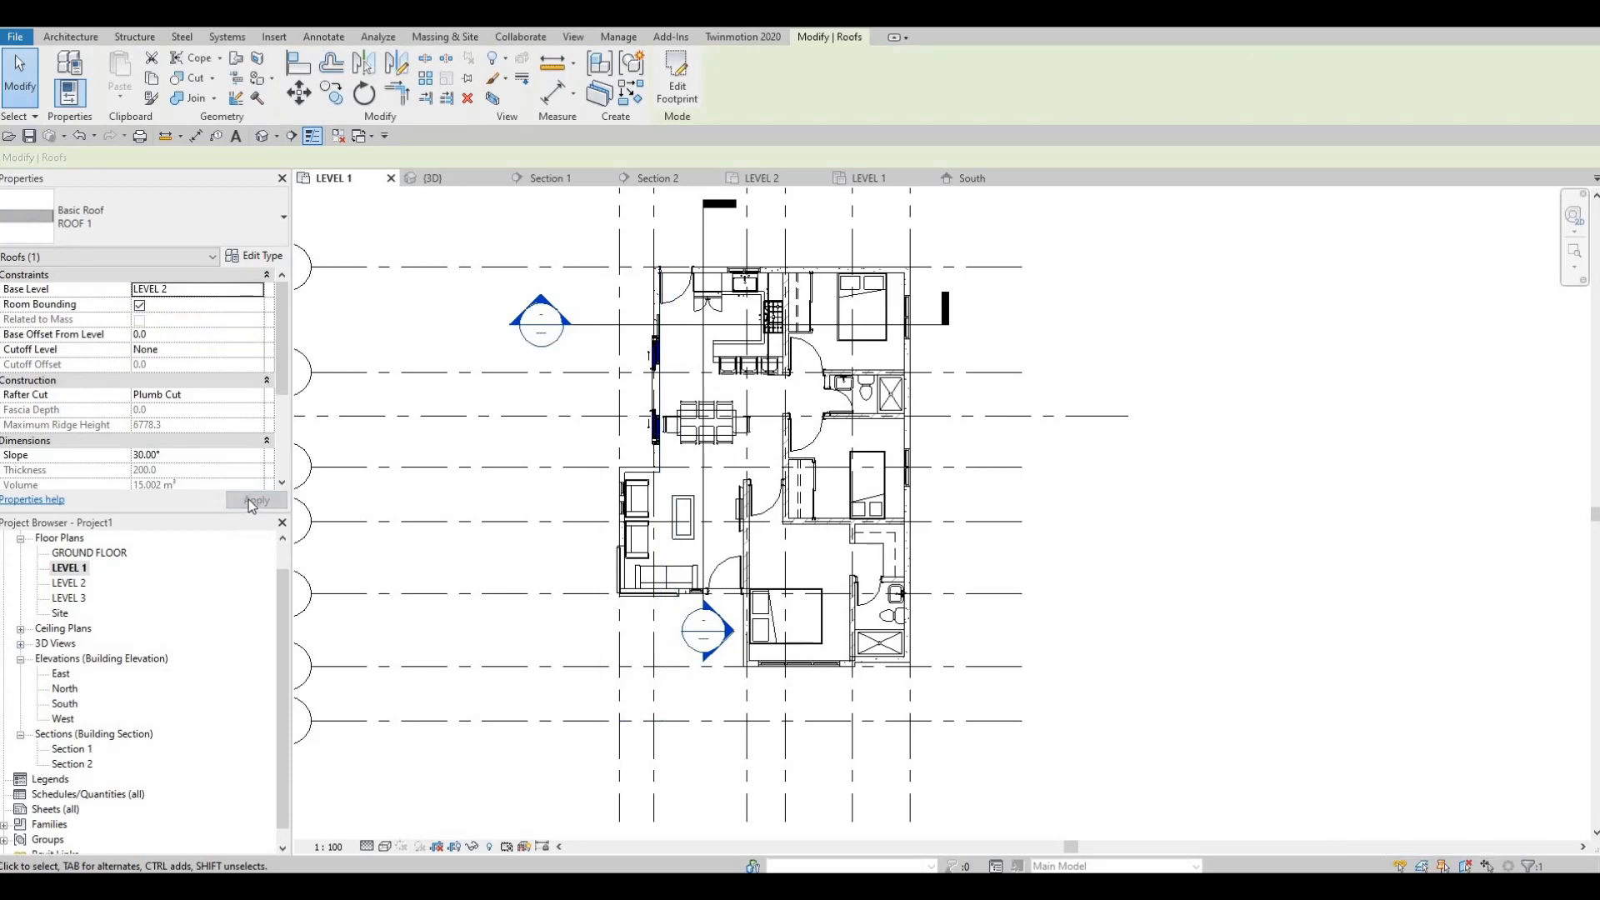
key(Escape)
key(Escape)
key(Escape)
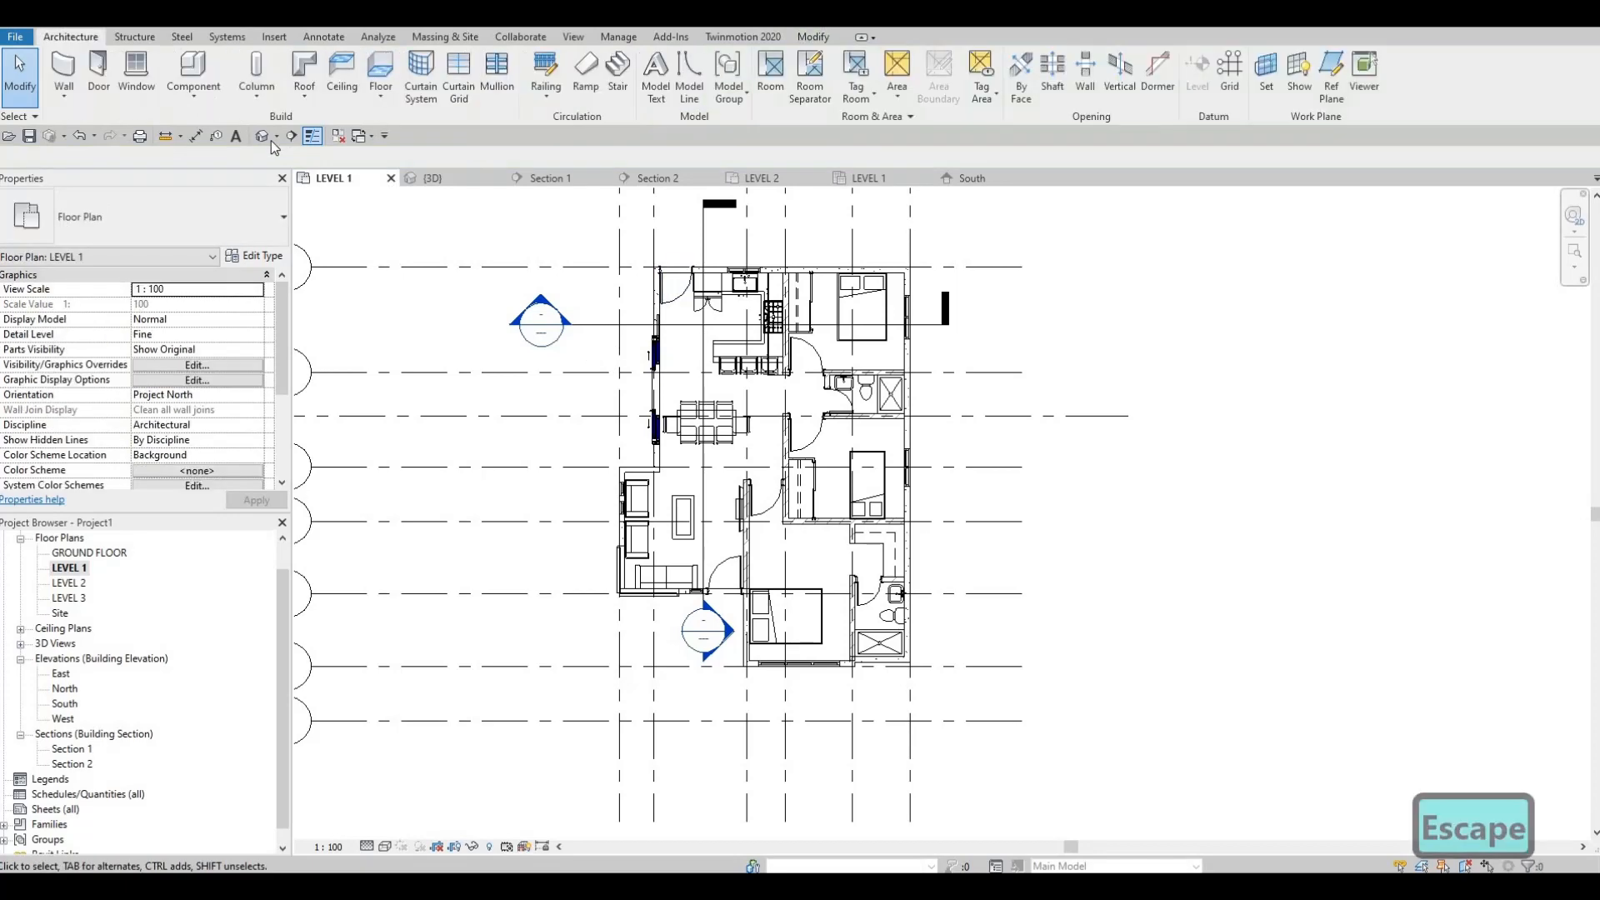
Step: In the 3D view, lower the roof's high edge with its shape handle to a slope of about 7.85°
shift+middle_drag(812, 498, 747, 321)
shift+middle_drag(787, 522, 802, 515)
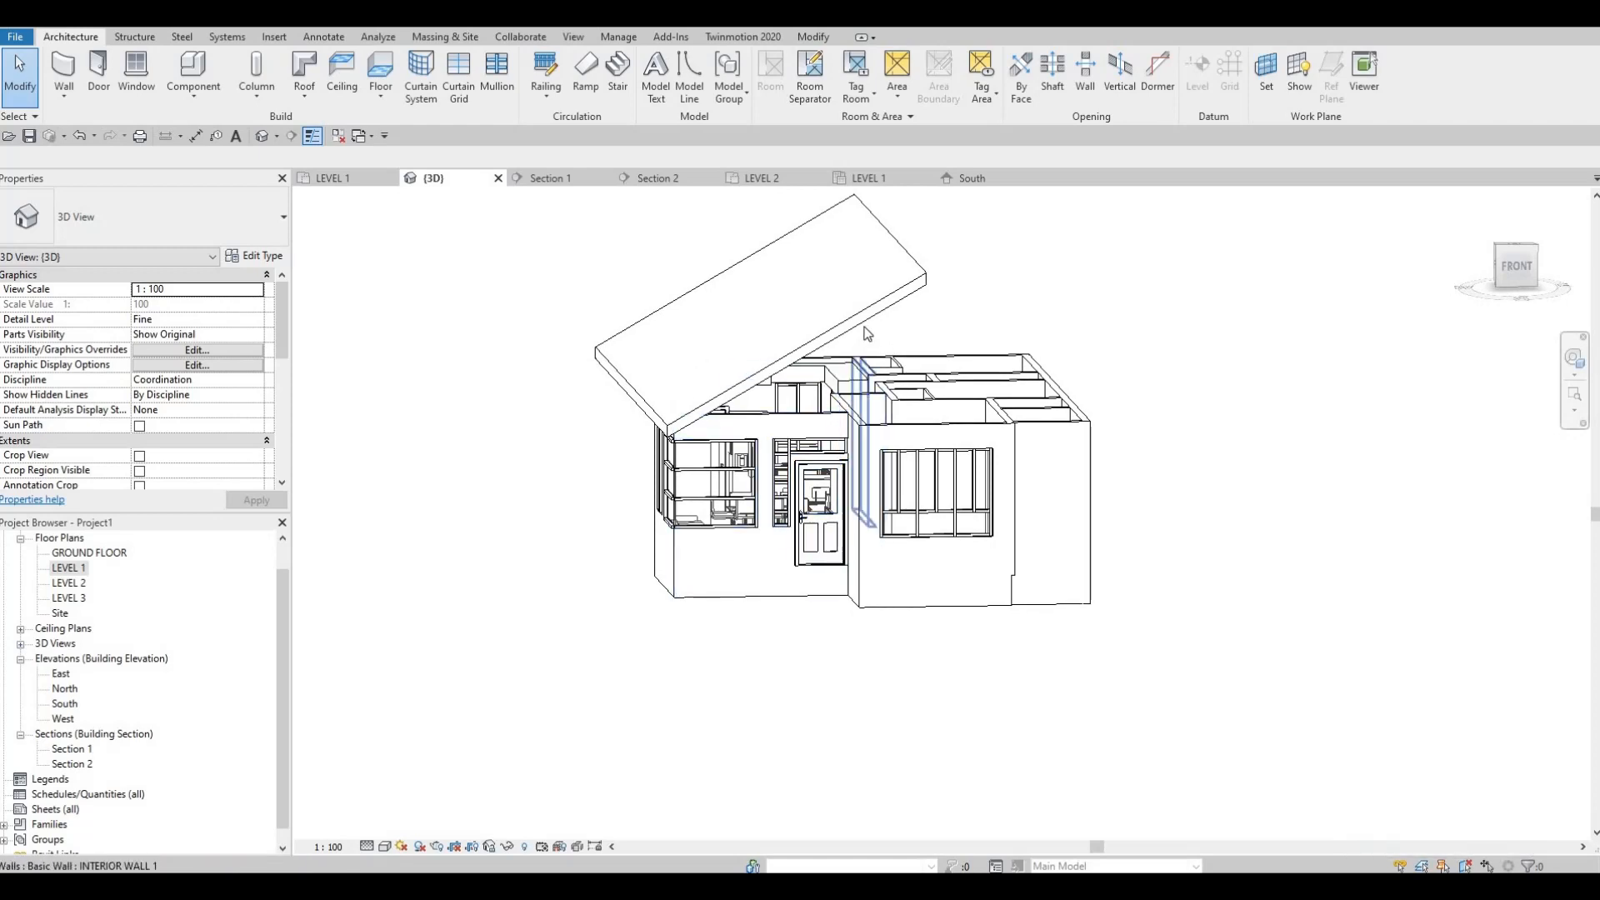
click(734, 321)
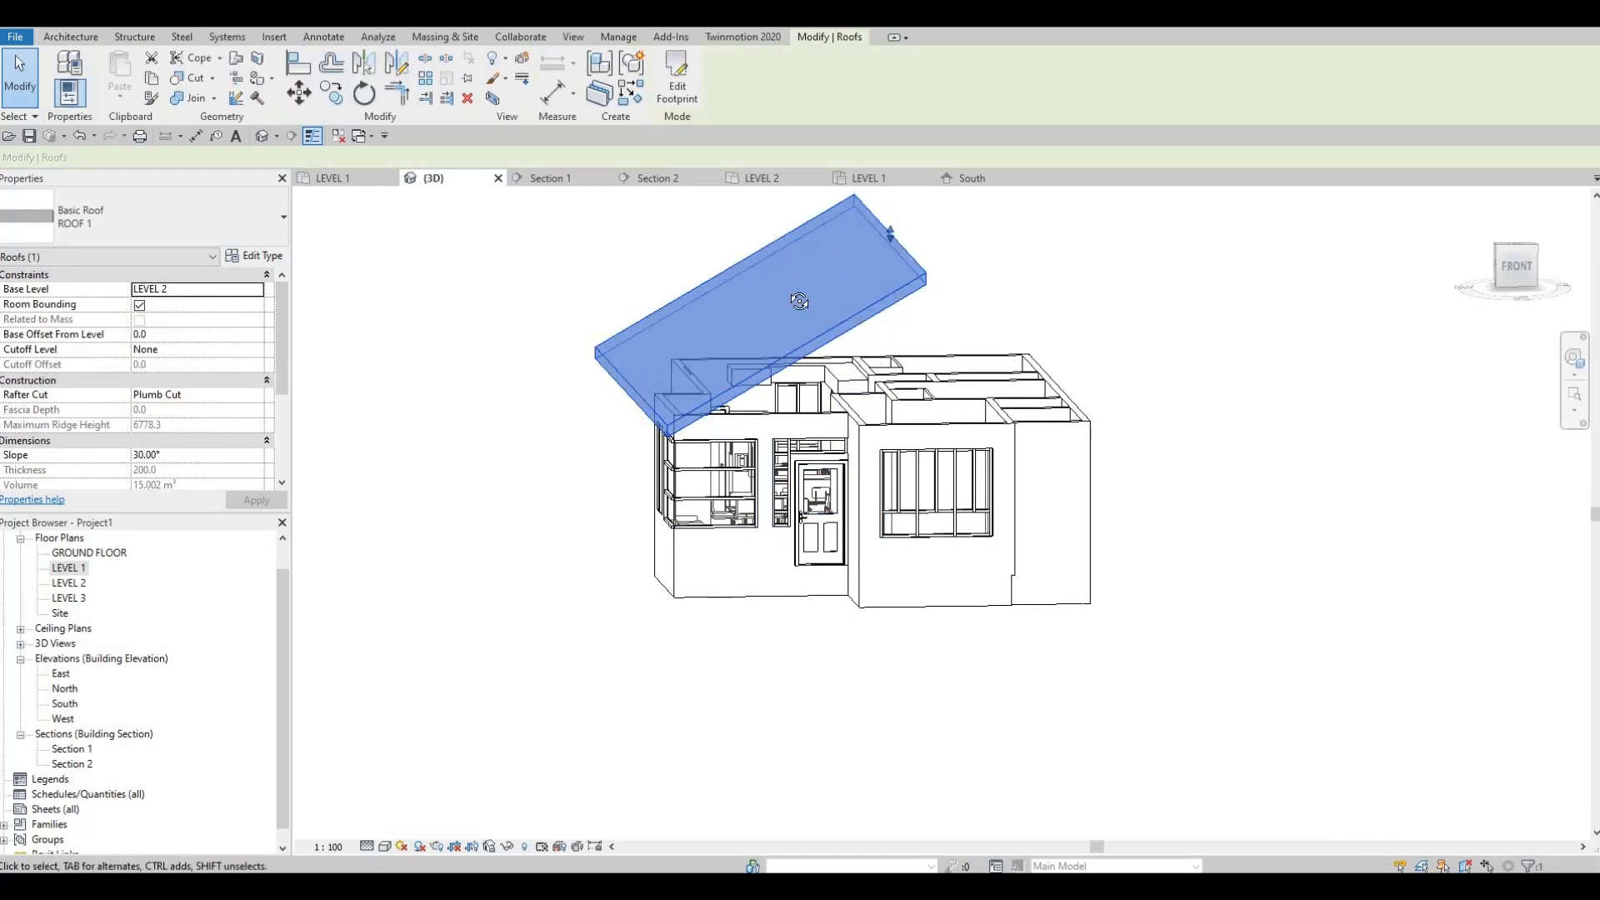
shift+middle_drag(799, 301, 893, 245)
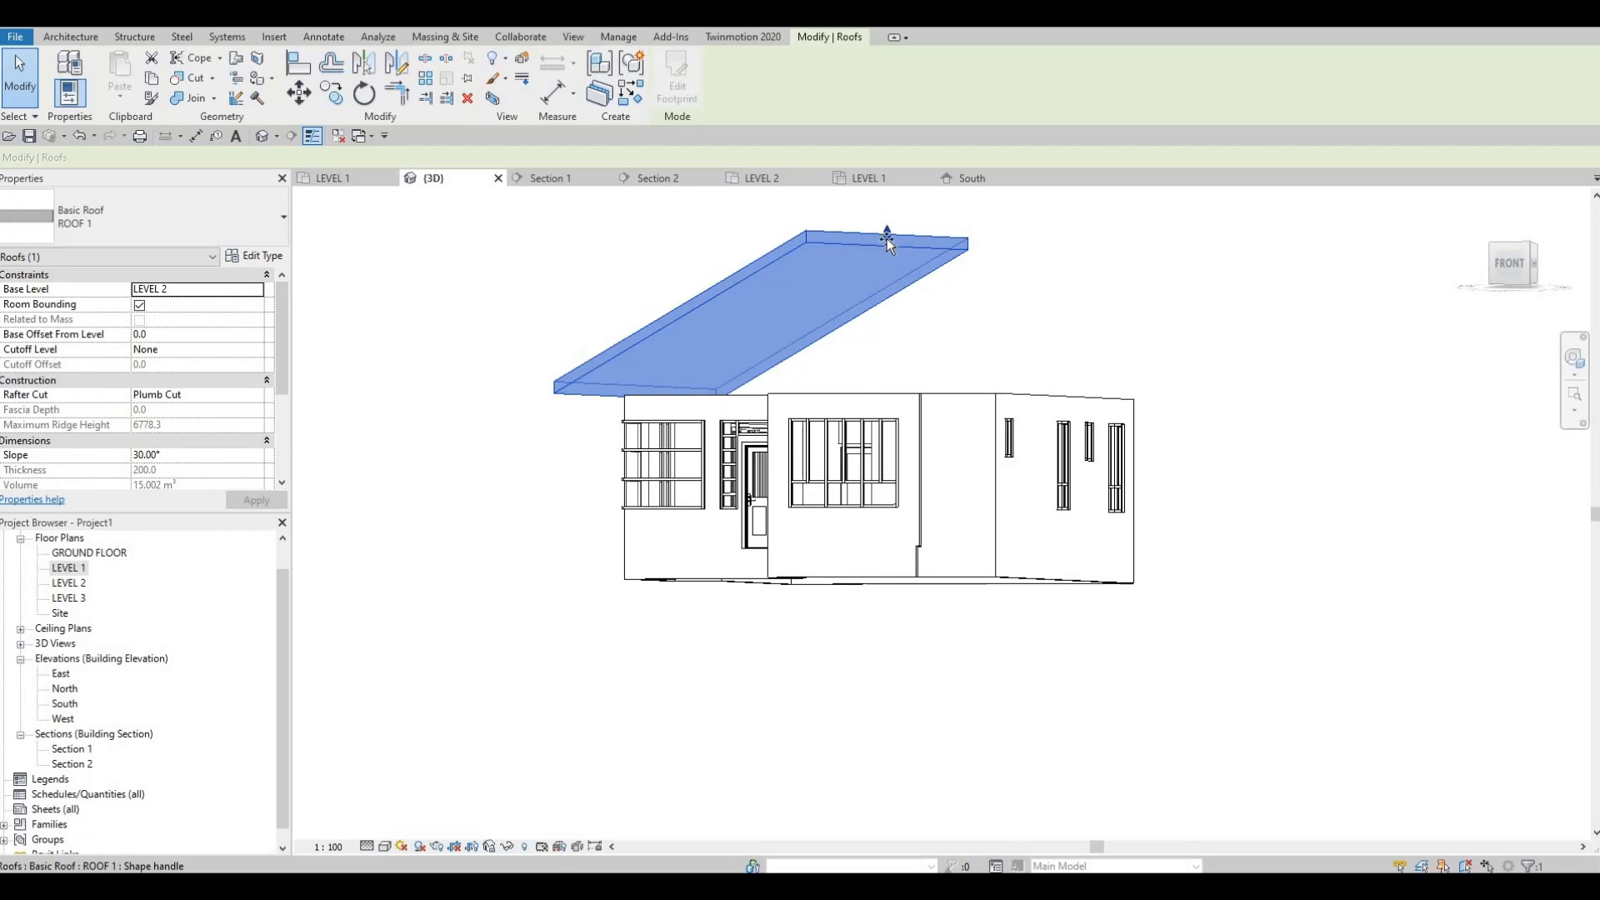
drag(887, 241, 890, 333)
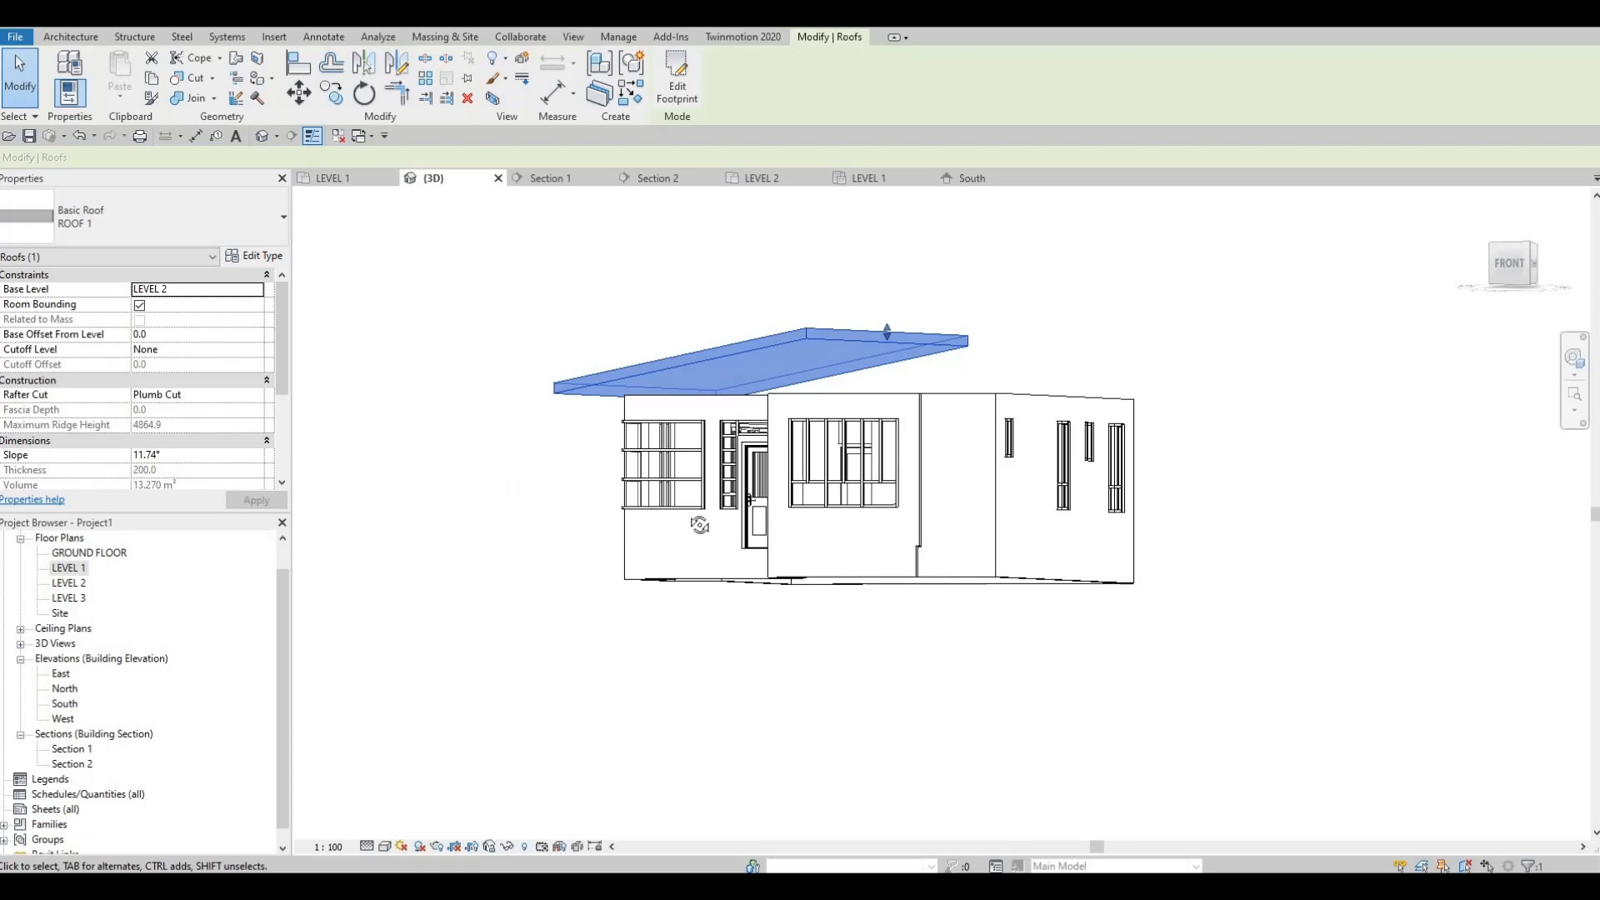
shift+middle_drag(699, 524, 893, 397)
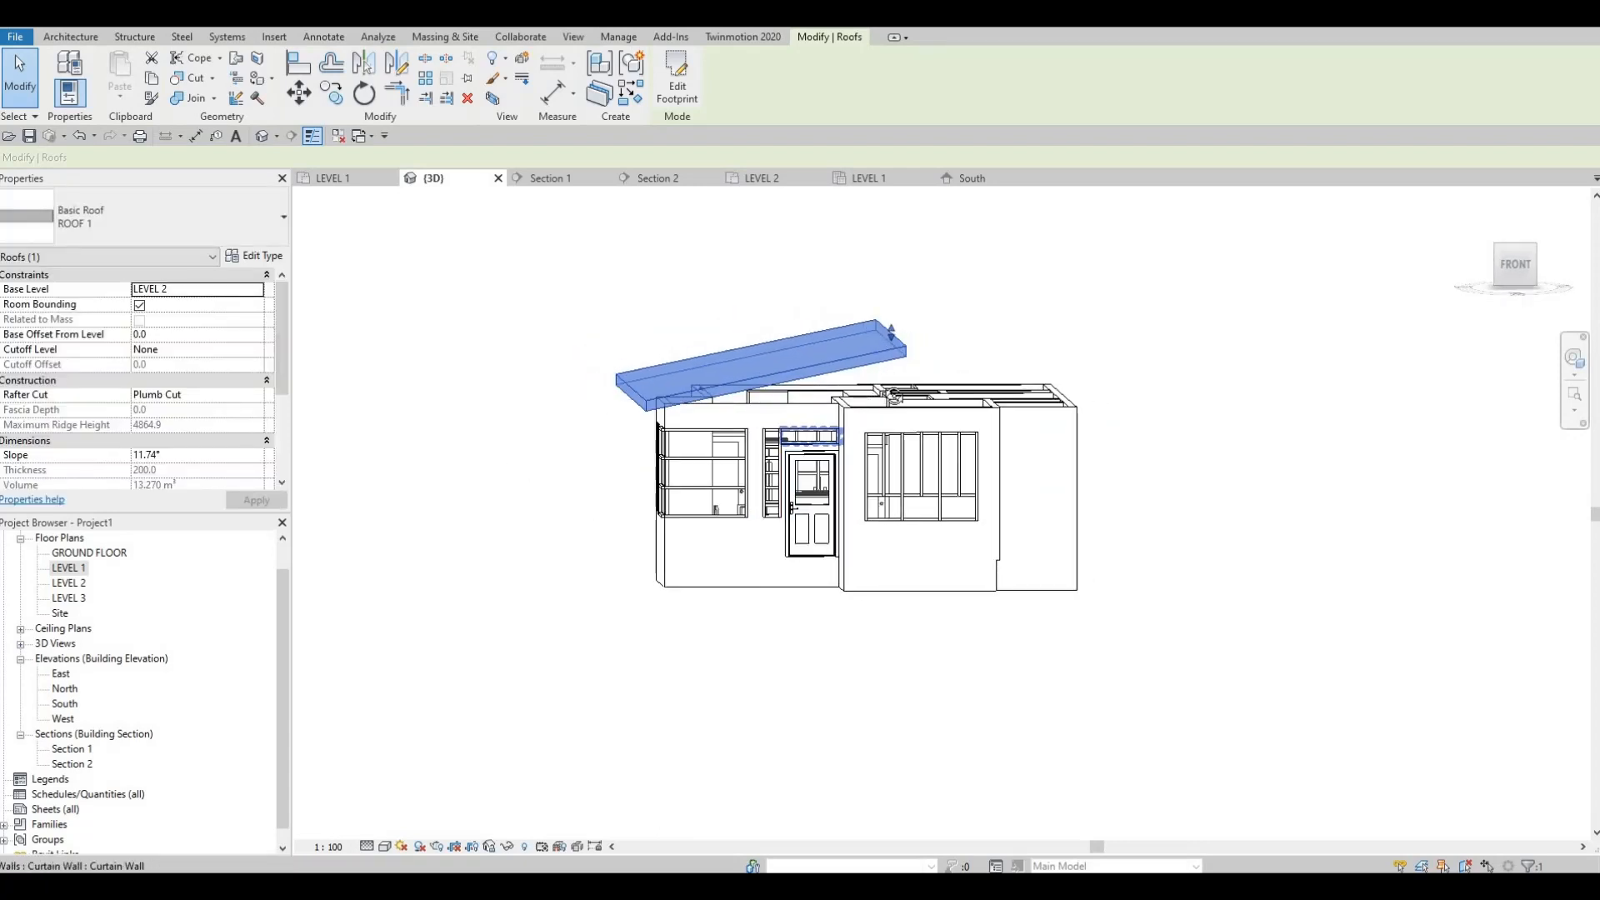
scroll(893, 333, up, 1)
shift+middle_drag(893, 333, 891, 350)
scroll(895, 334, up, 1)
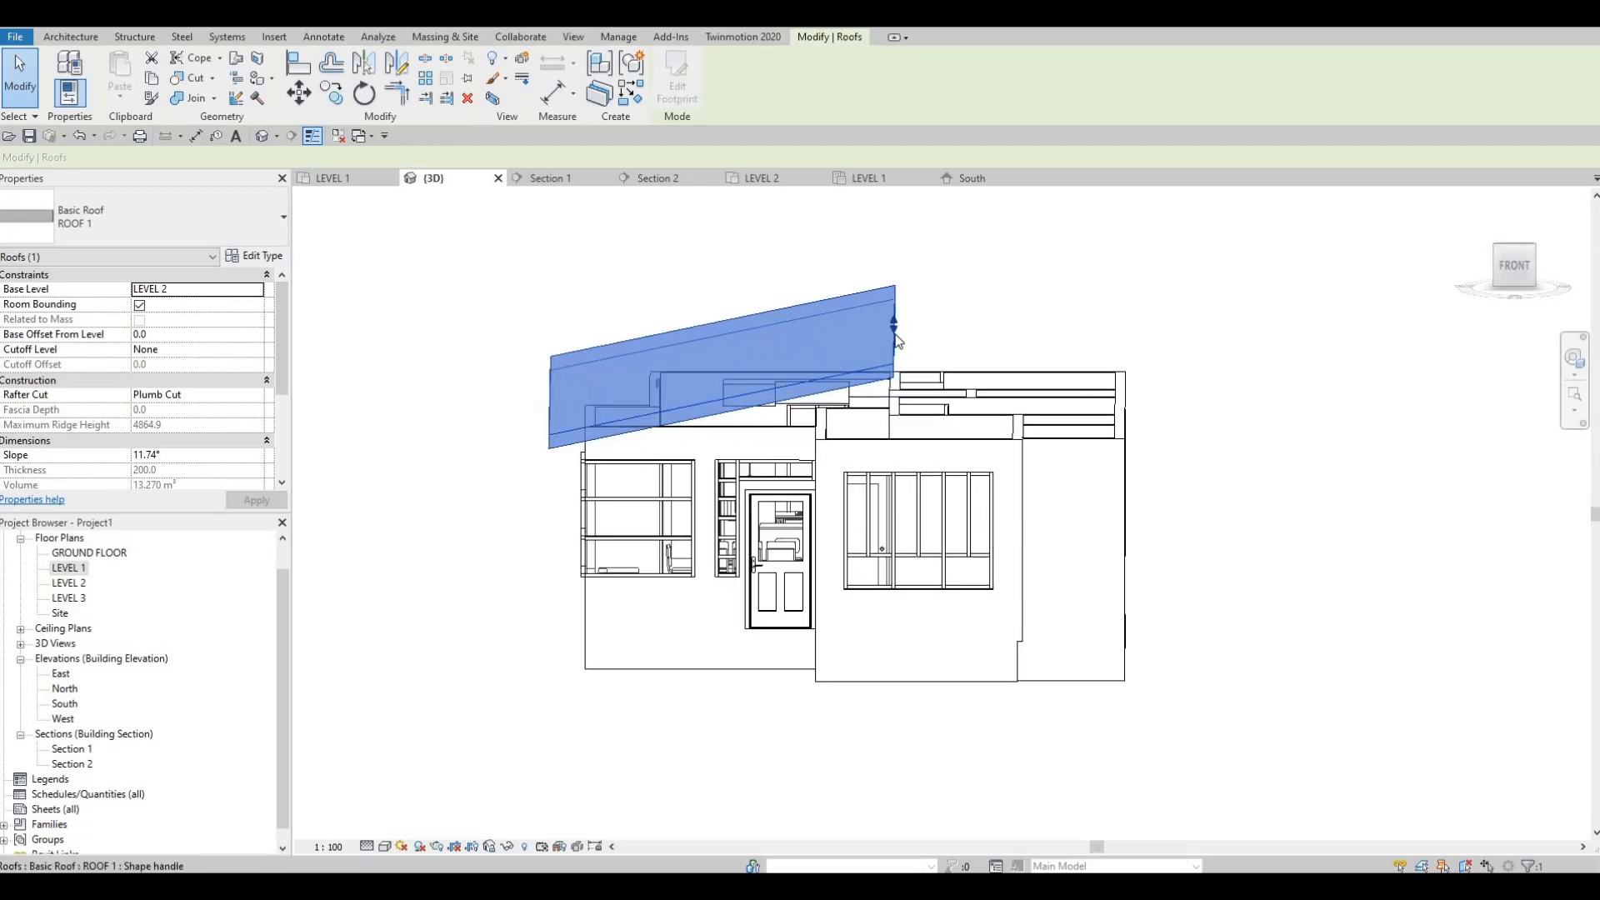
drag(897, 340, 800, 408)
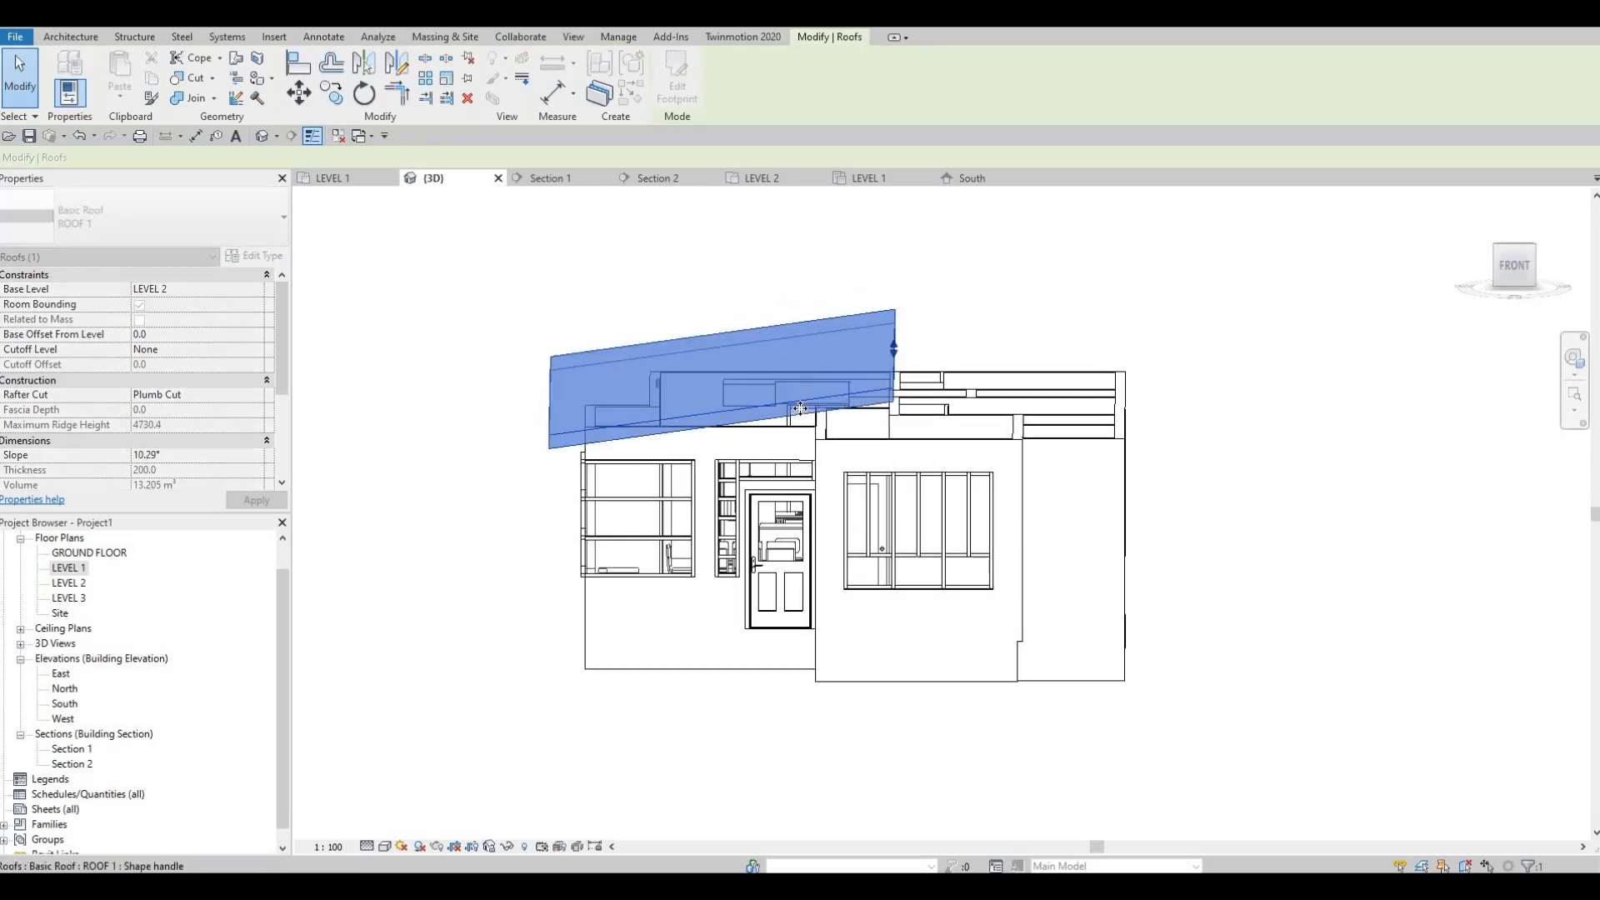
shift+middle_drag(803, 372, 783, 372)
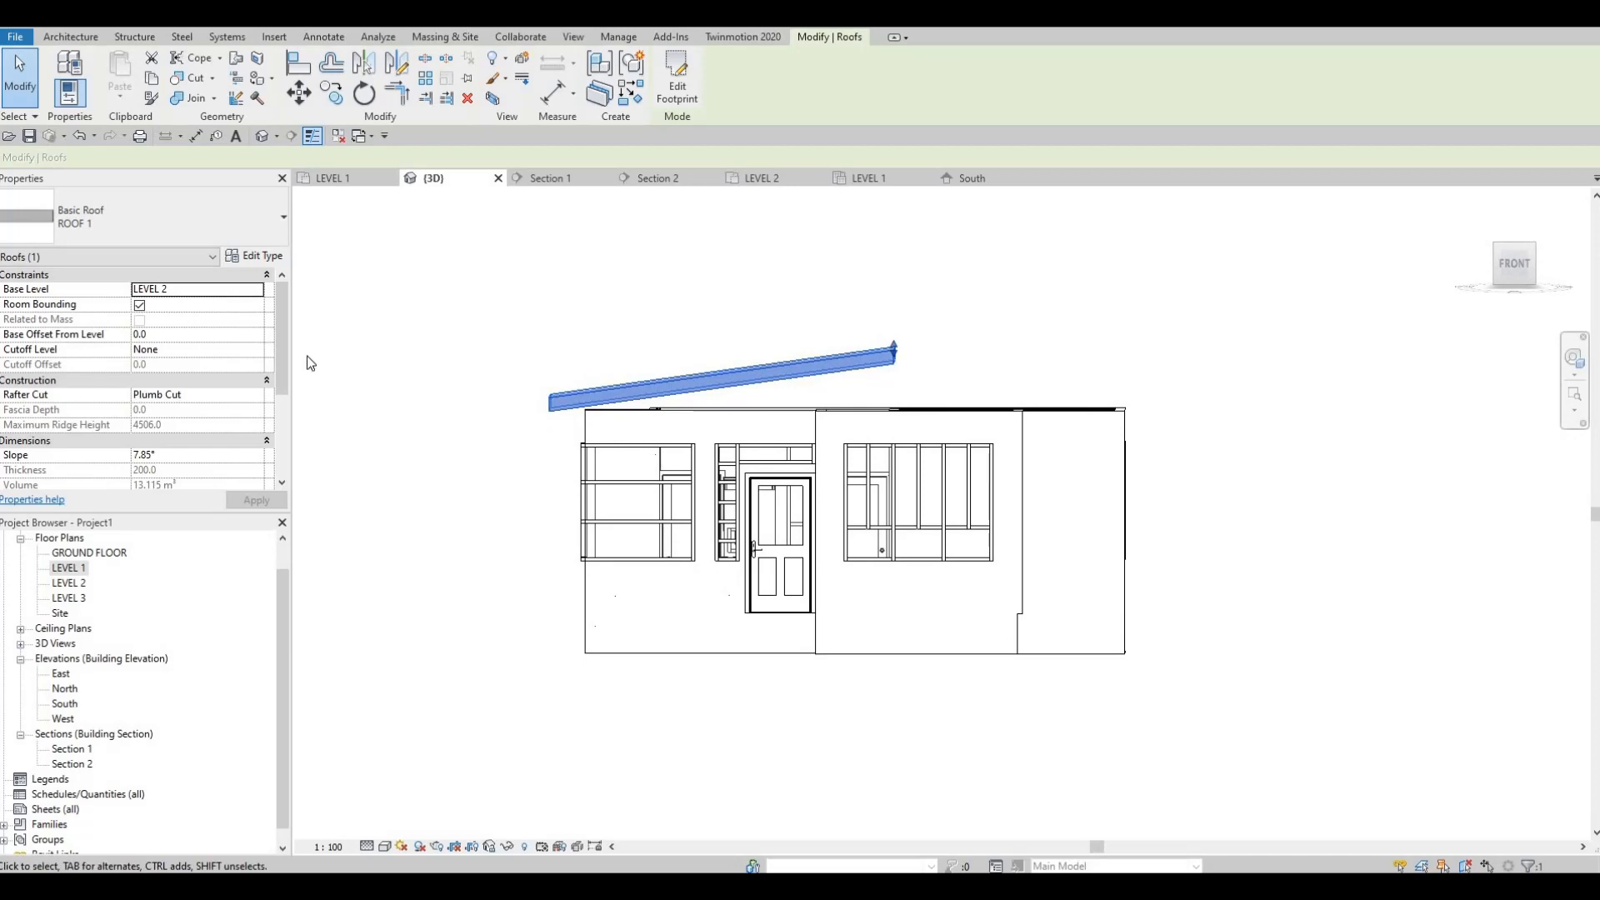
click(388, 365)
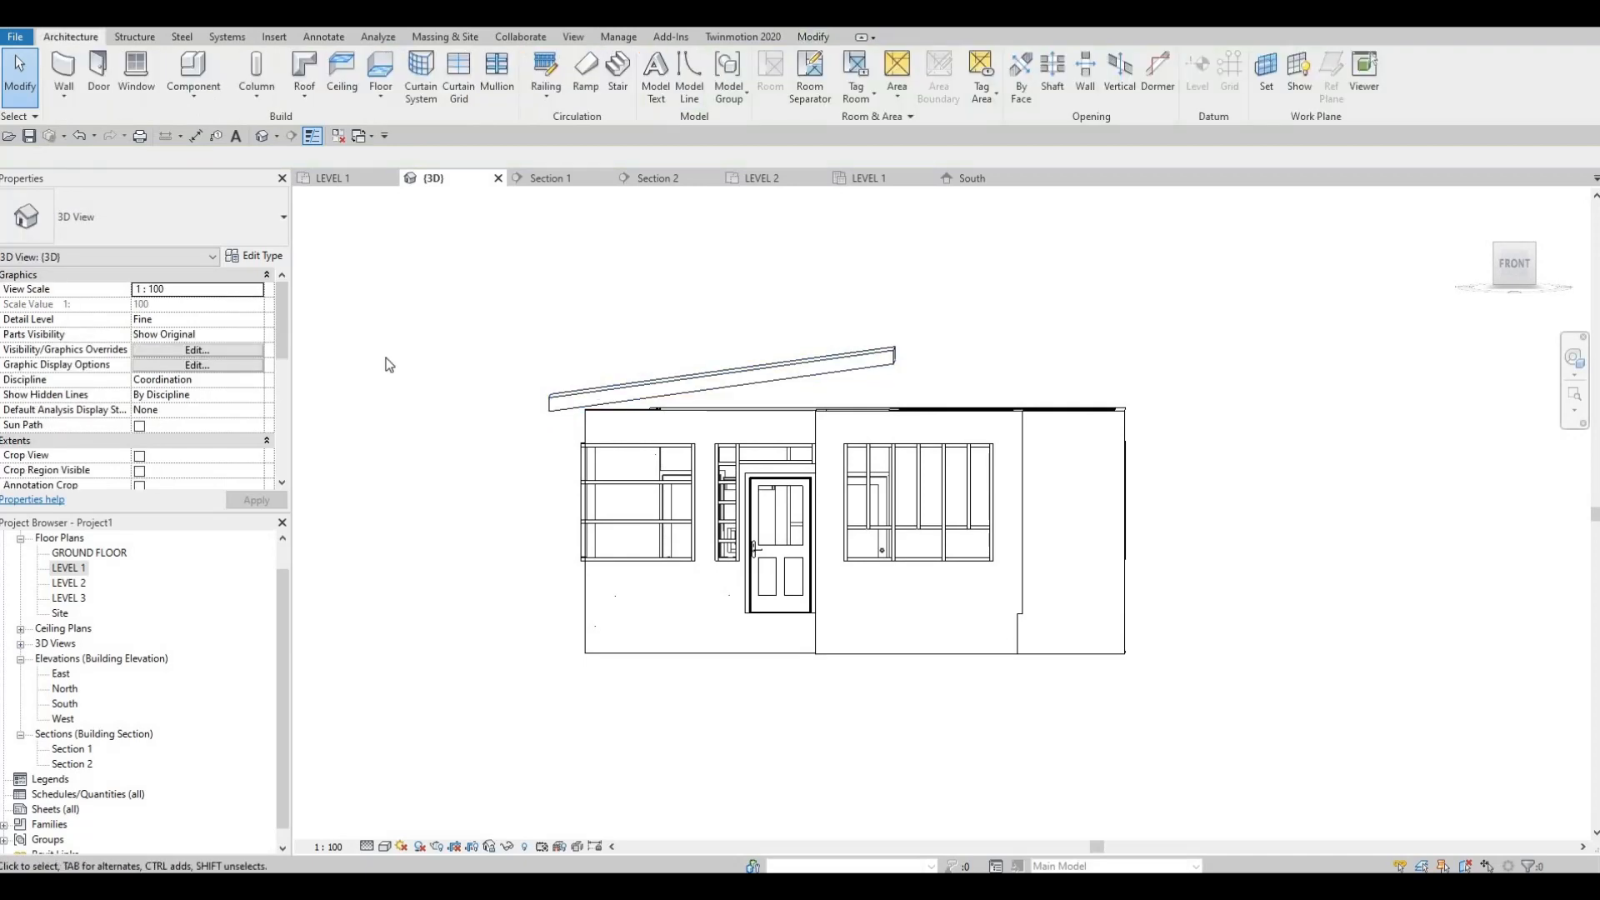
Step: Set the sloped roof's base level to ROOF and clear the selection
click(579, 395)
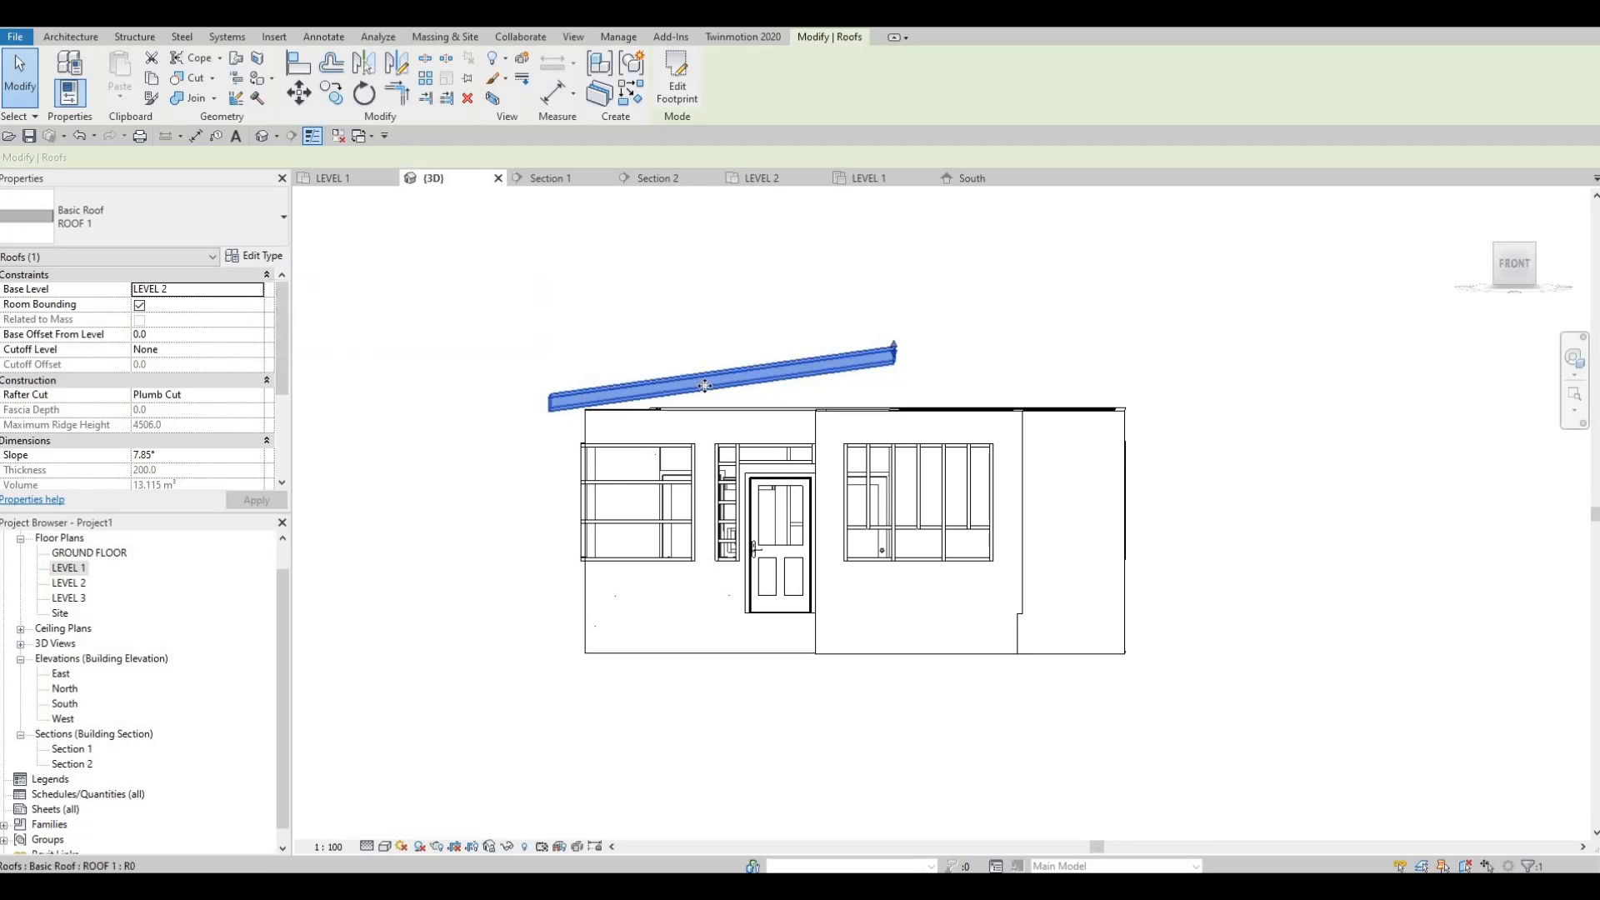
click(252, 289)
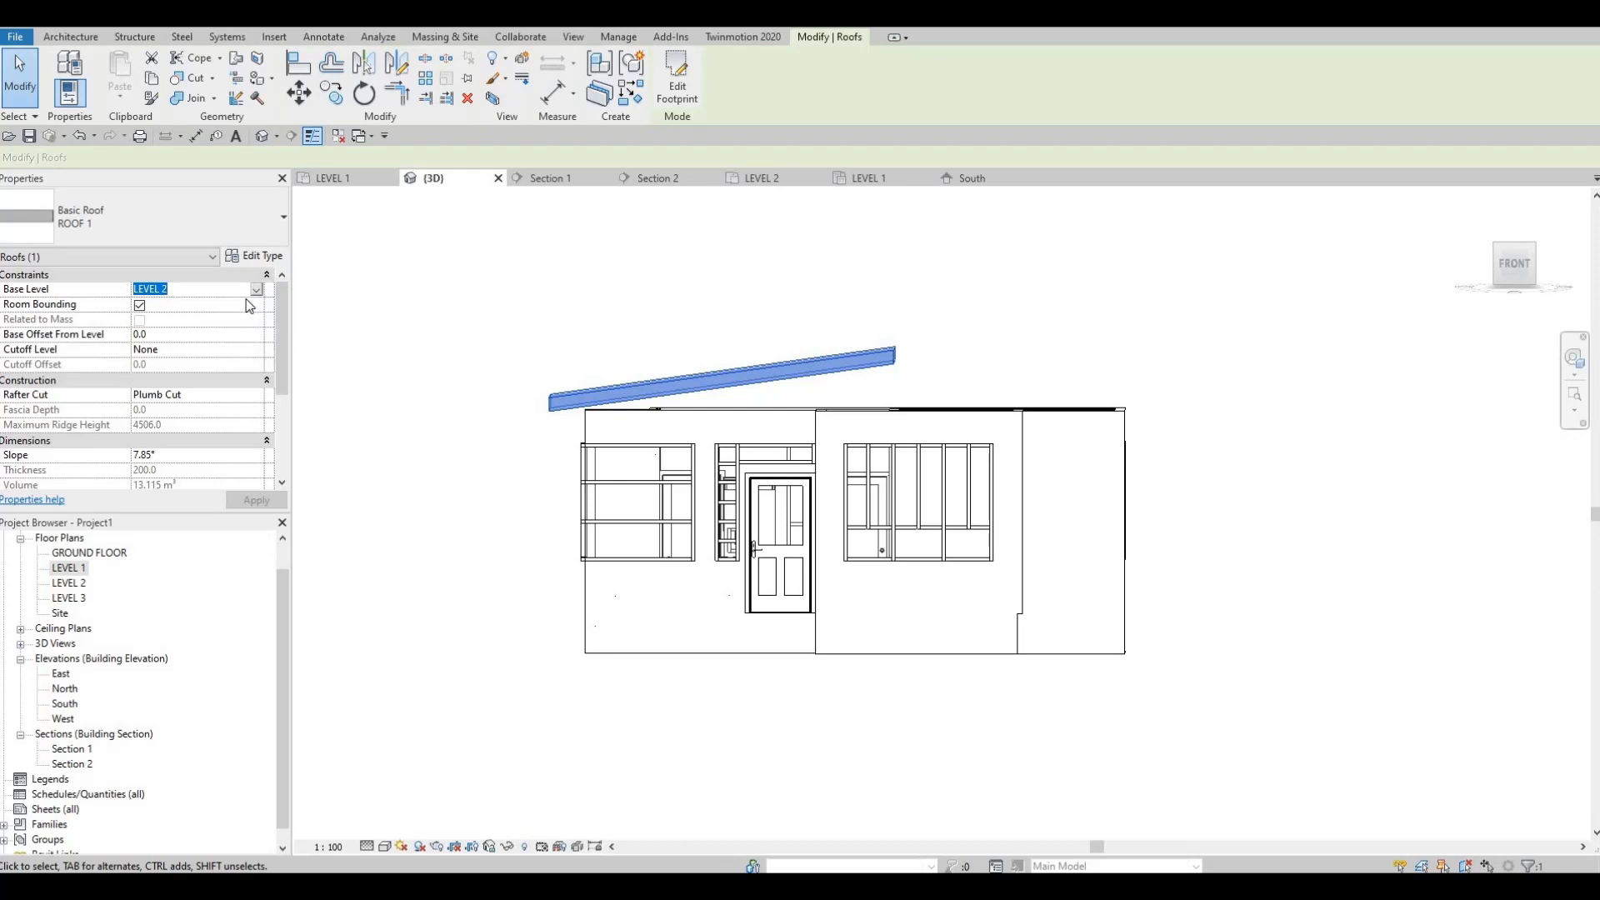
click(255, 290)
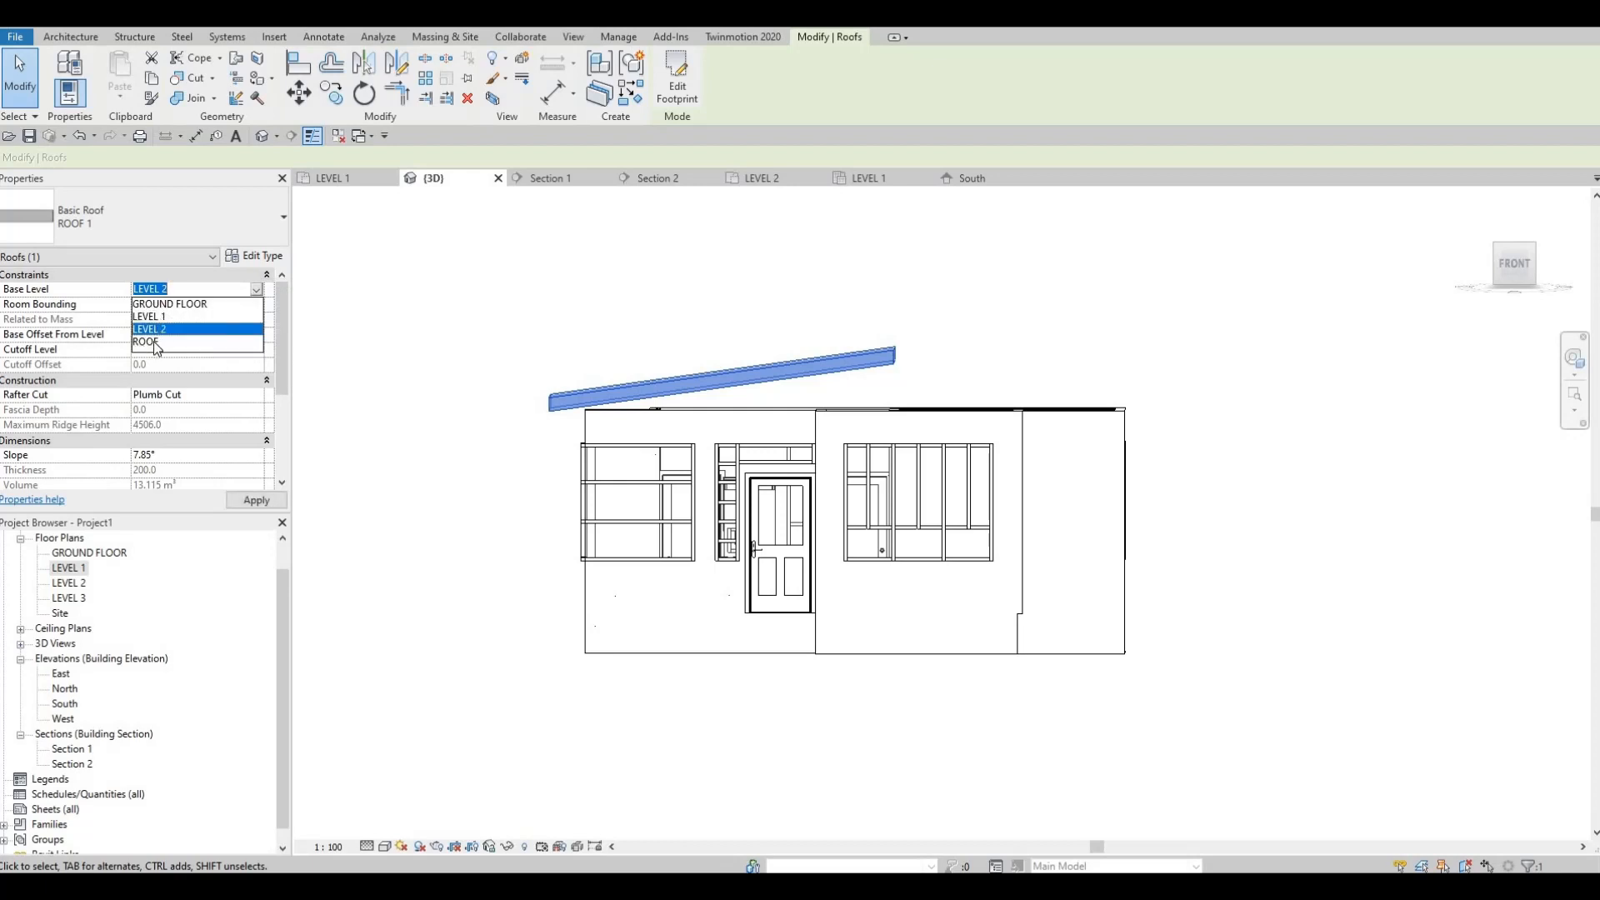
click(154, 342)
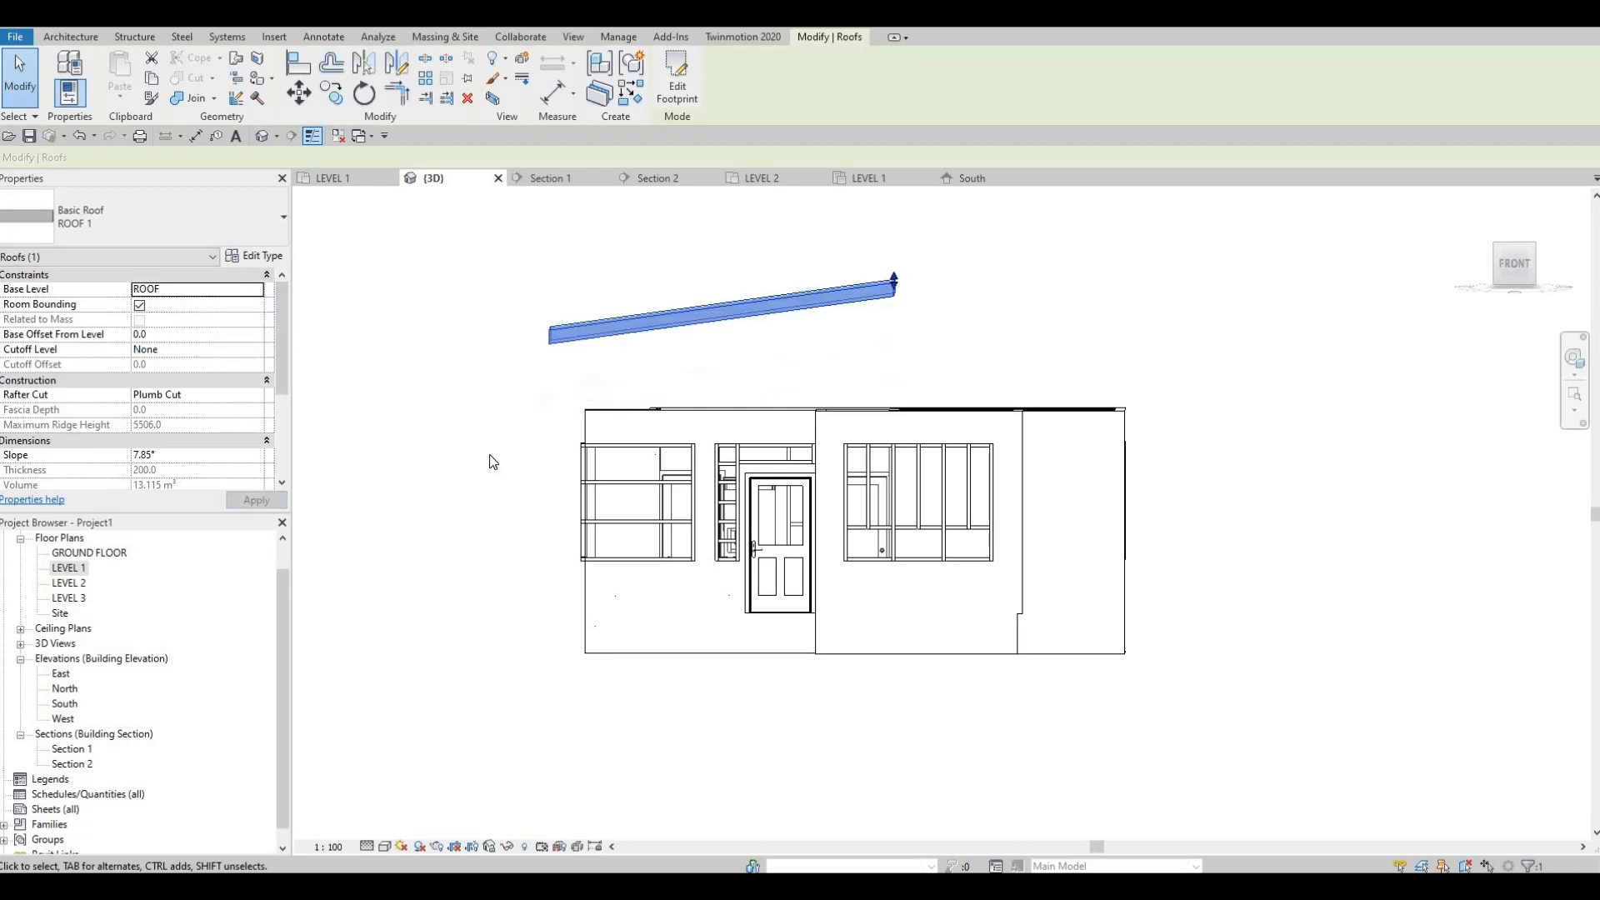
key(Escape)
key(Escape)
shift+middle_drag(564, 517, 1027, 487)
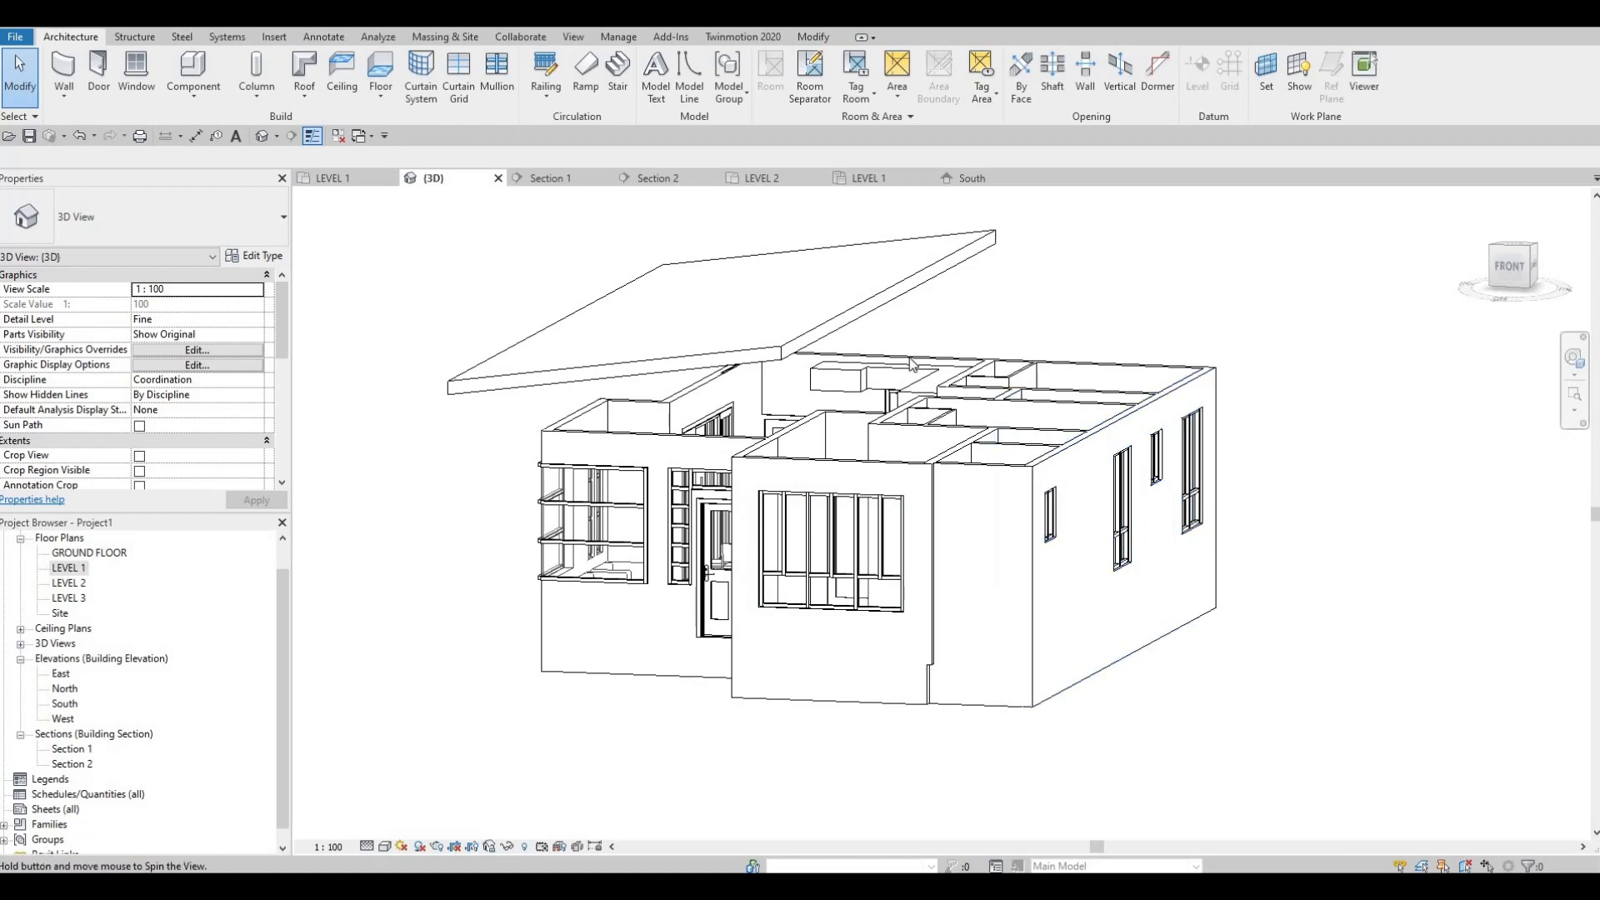
shift+middle_drag(986, 500, 935, 322)
shift+middle_drag(1226, 420, 1252, 385)
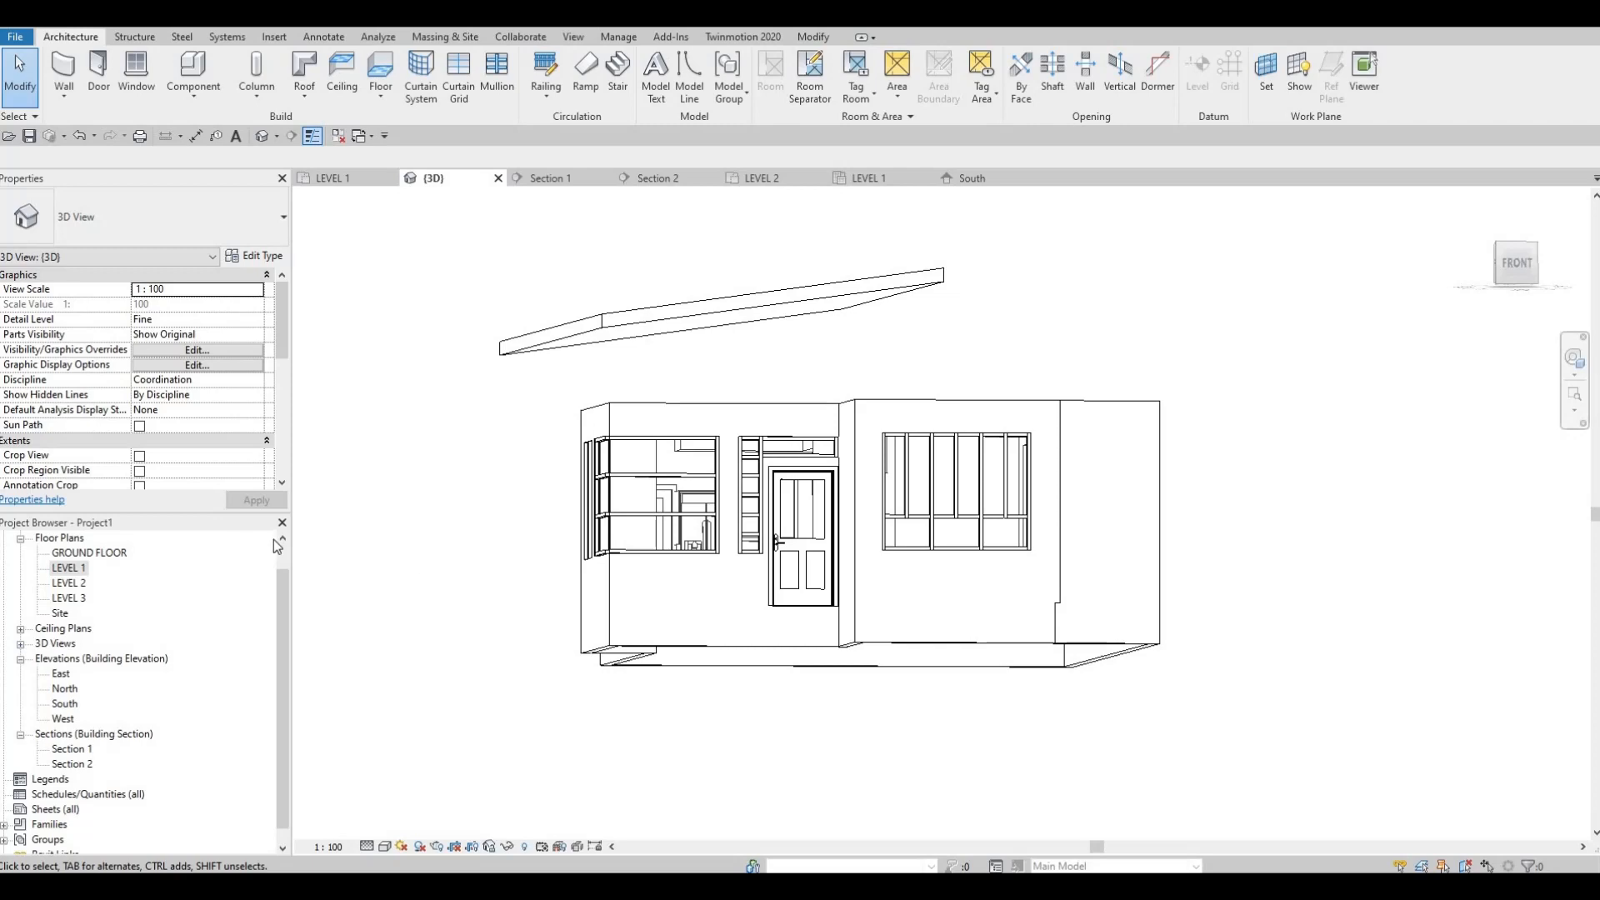
shift+middle_drag(397, 643, 392, 602)
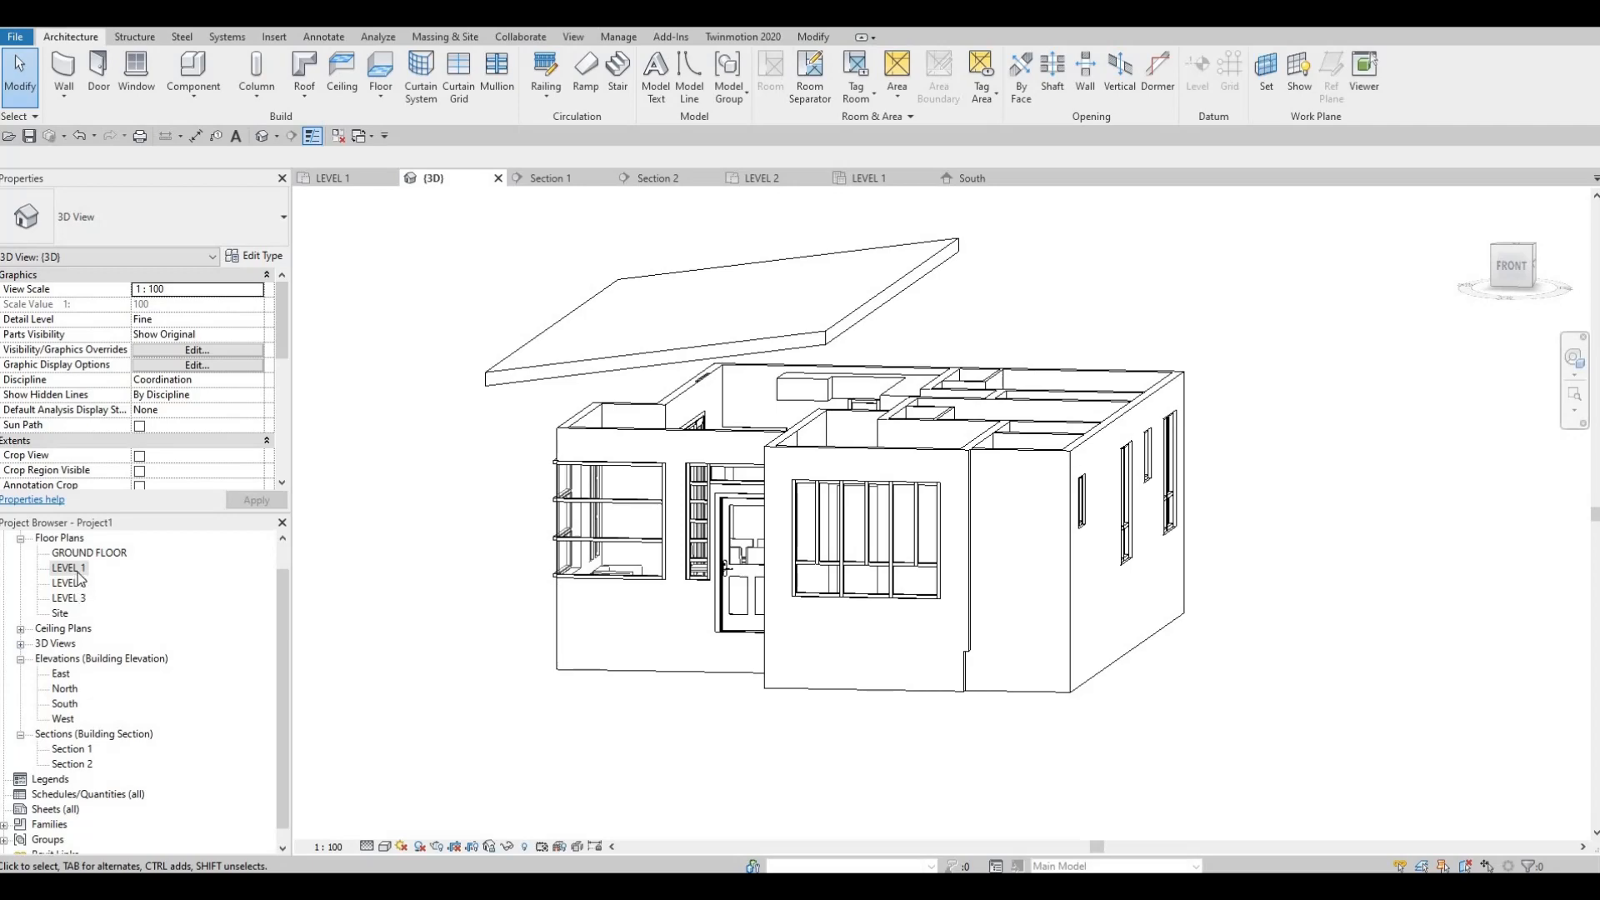
Step: In the LEVEL 1 floor plan, start a second ROOF 1 footprint roof with its base level at LEVEL 2
middle_drag(785, 622, 687, 581)
scroll(697, 564, down, 2)
key(Escape)
scroll(701, 350, up, 1)
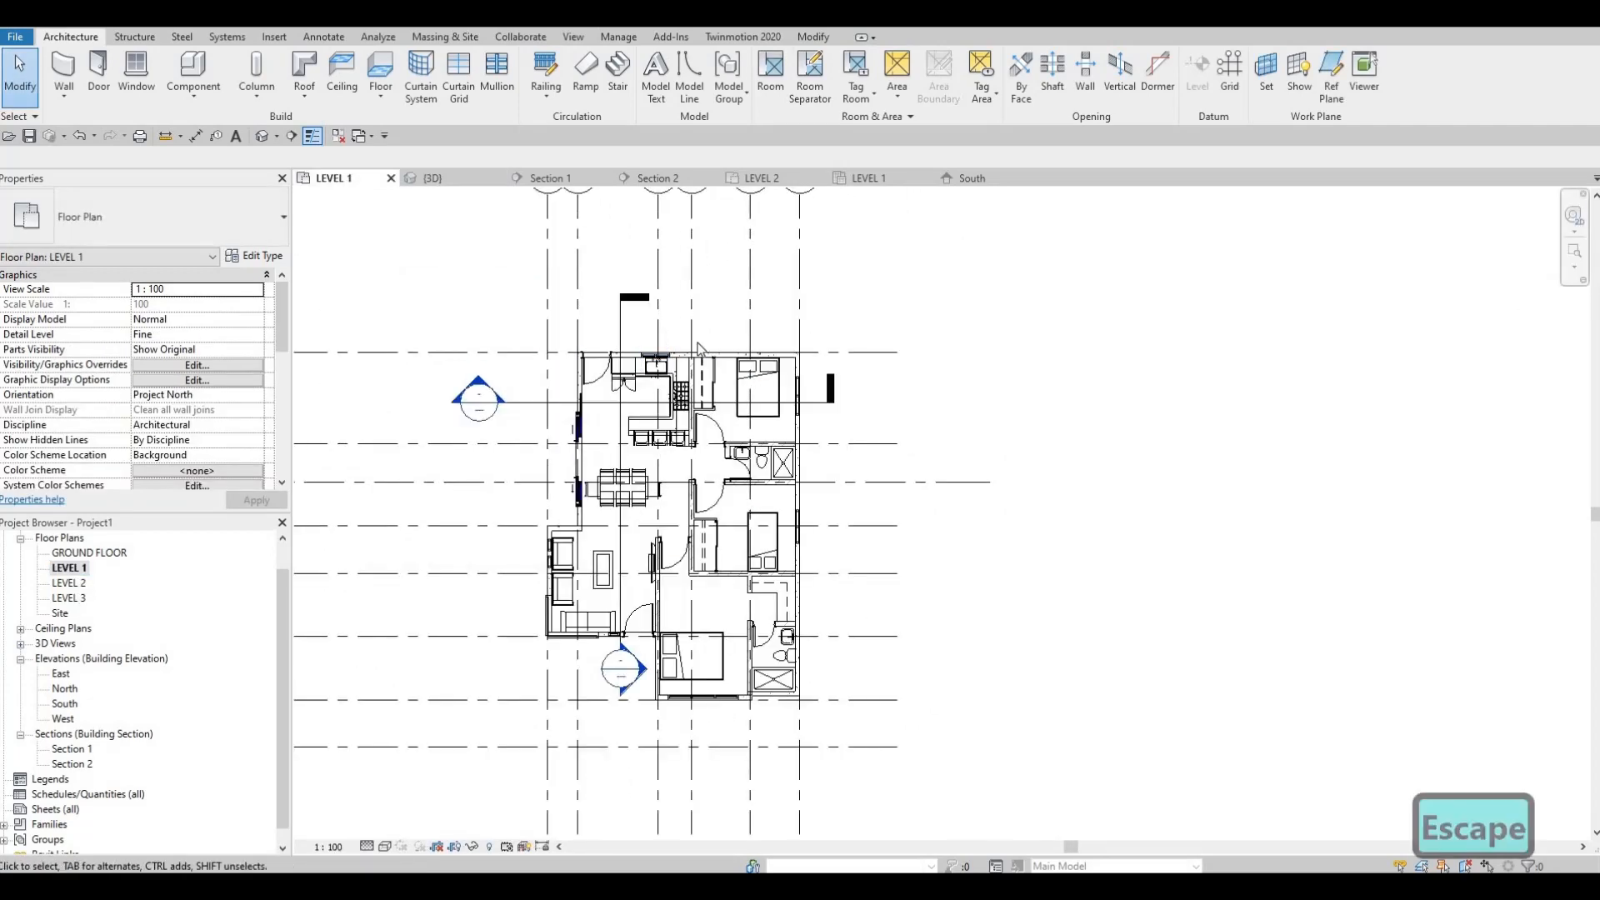
click(307, 70)
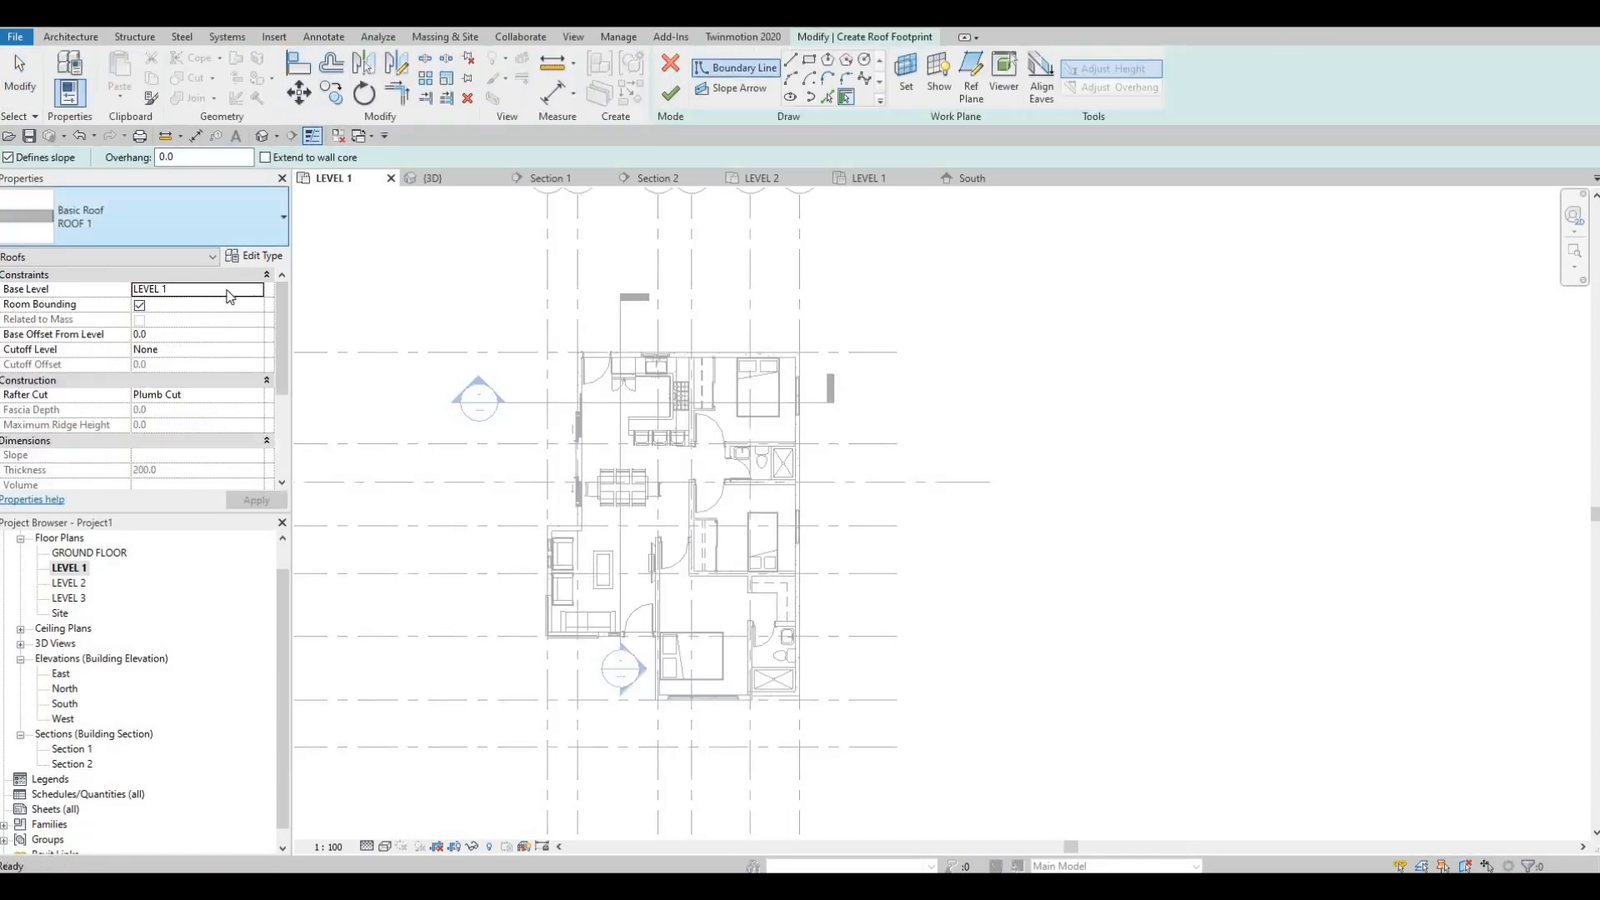
click(192, 288)
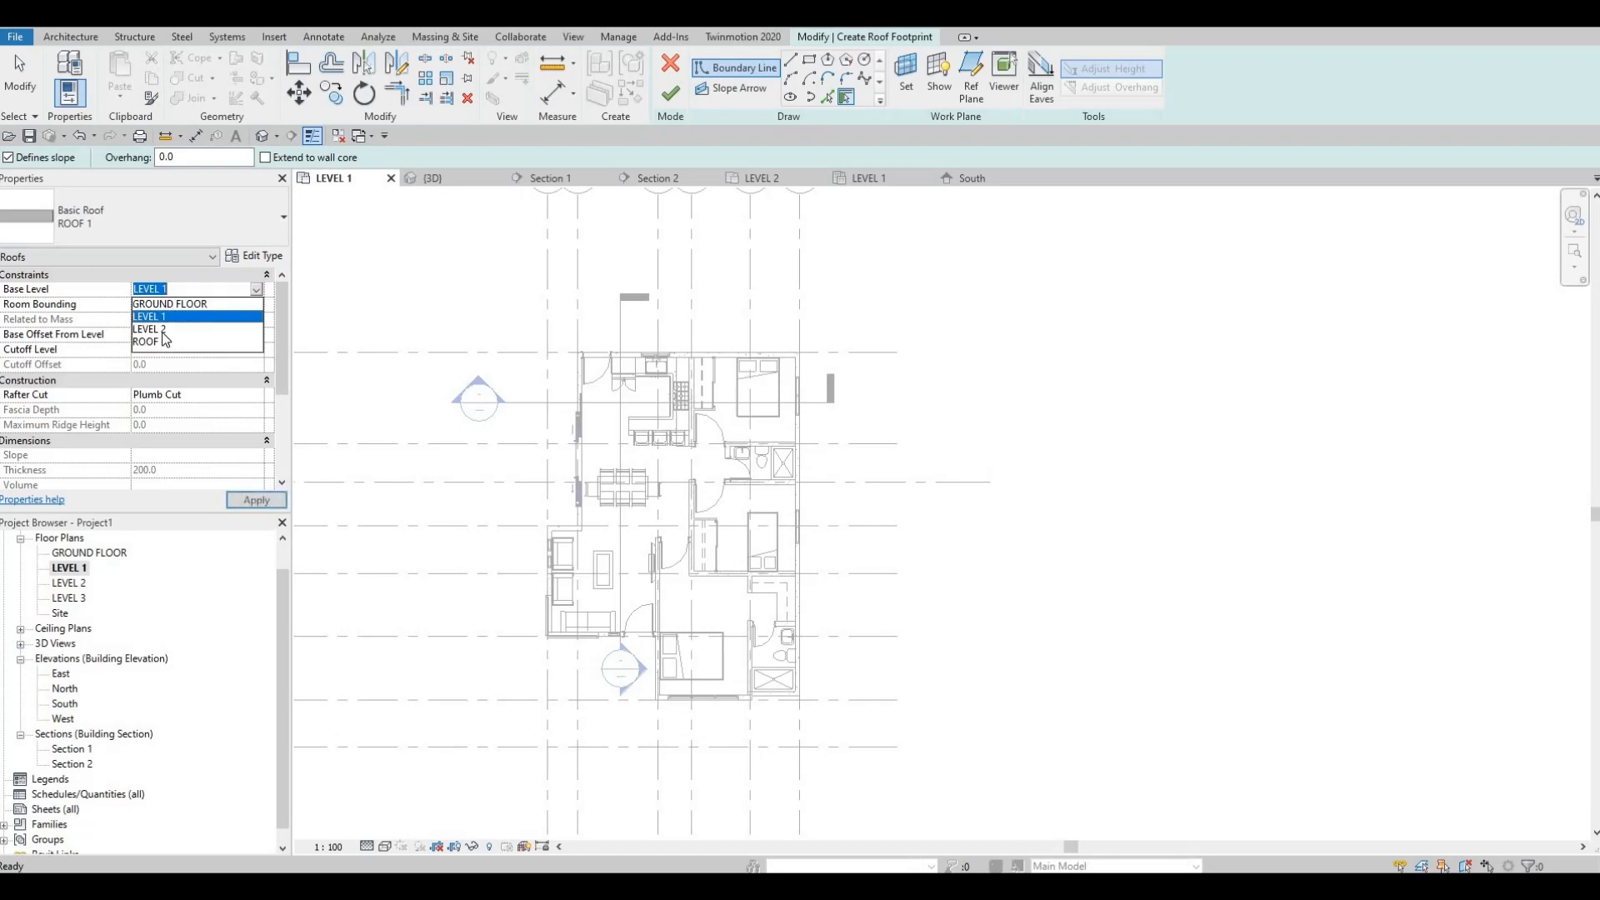
click(167, 333)
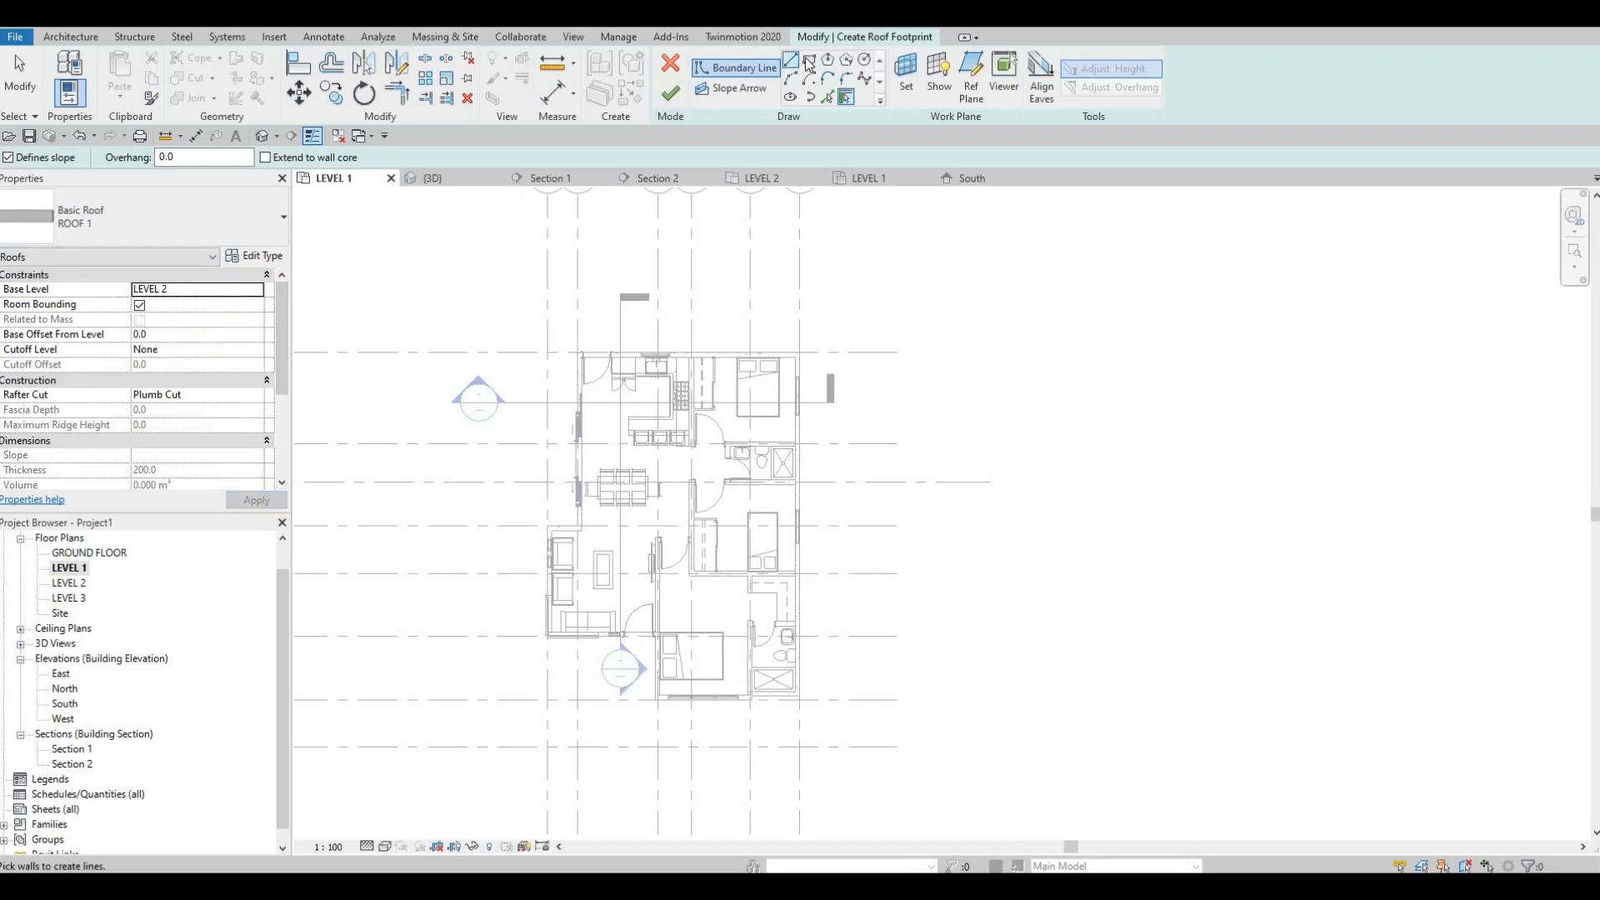
Step: Sketch a rectangular roof boundary about 11900 mm long from grid D above grid 1 to outside grid F below grid 7
scroll(692, 334, down, 1)
click(692, 333)
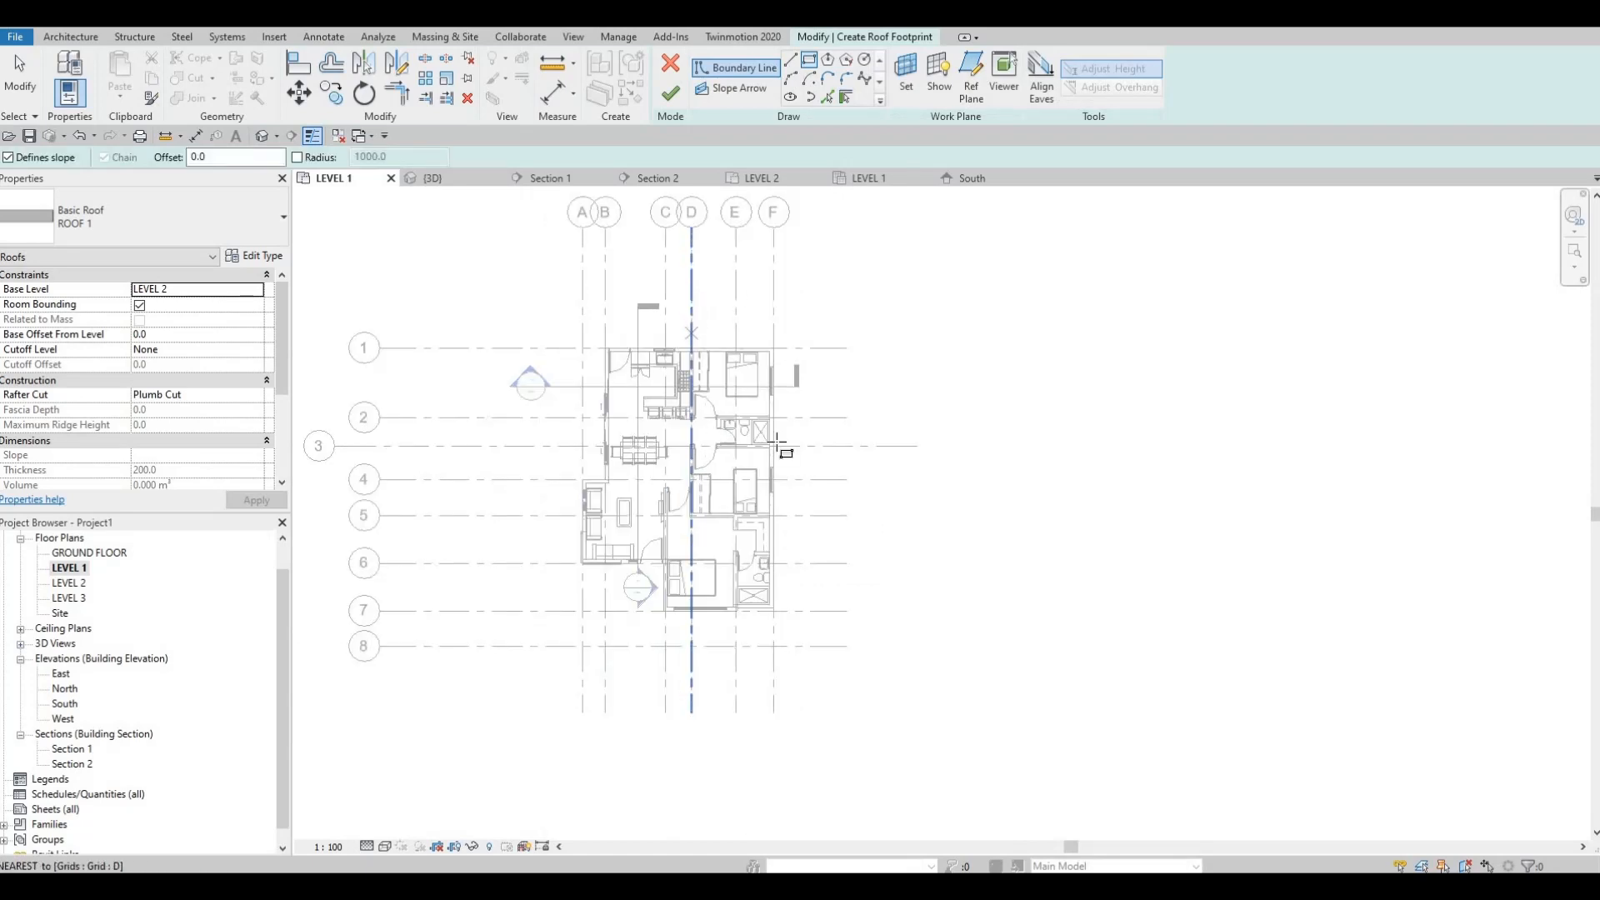
scroll(778, 642, up, 1)
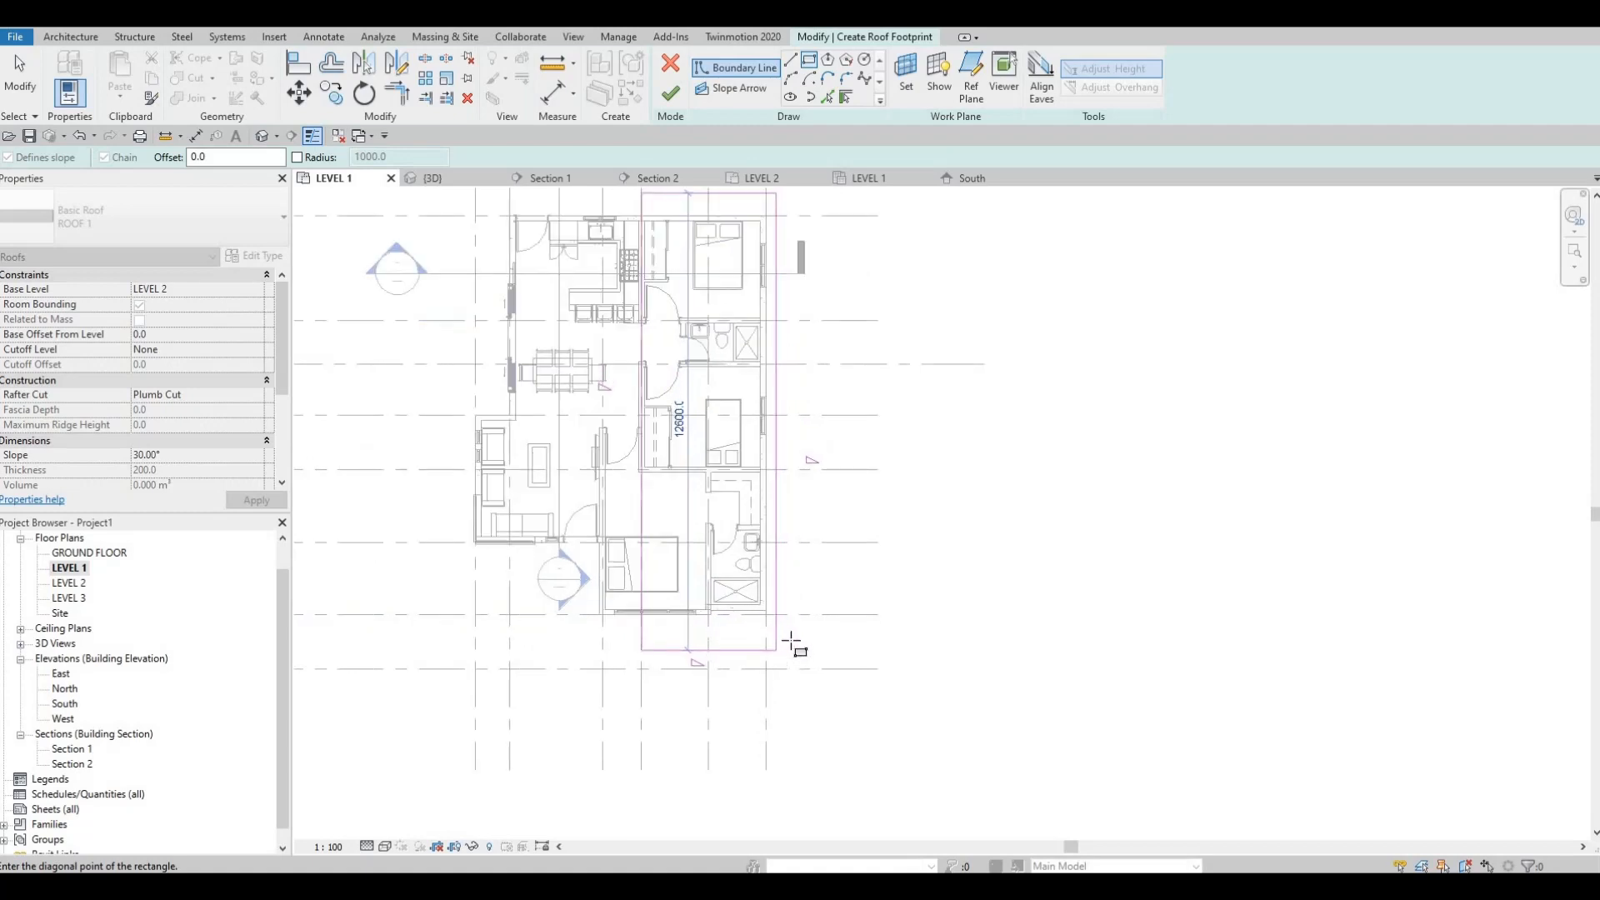
scroll(783, 618, up, 1)
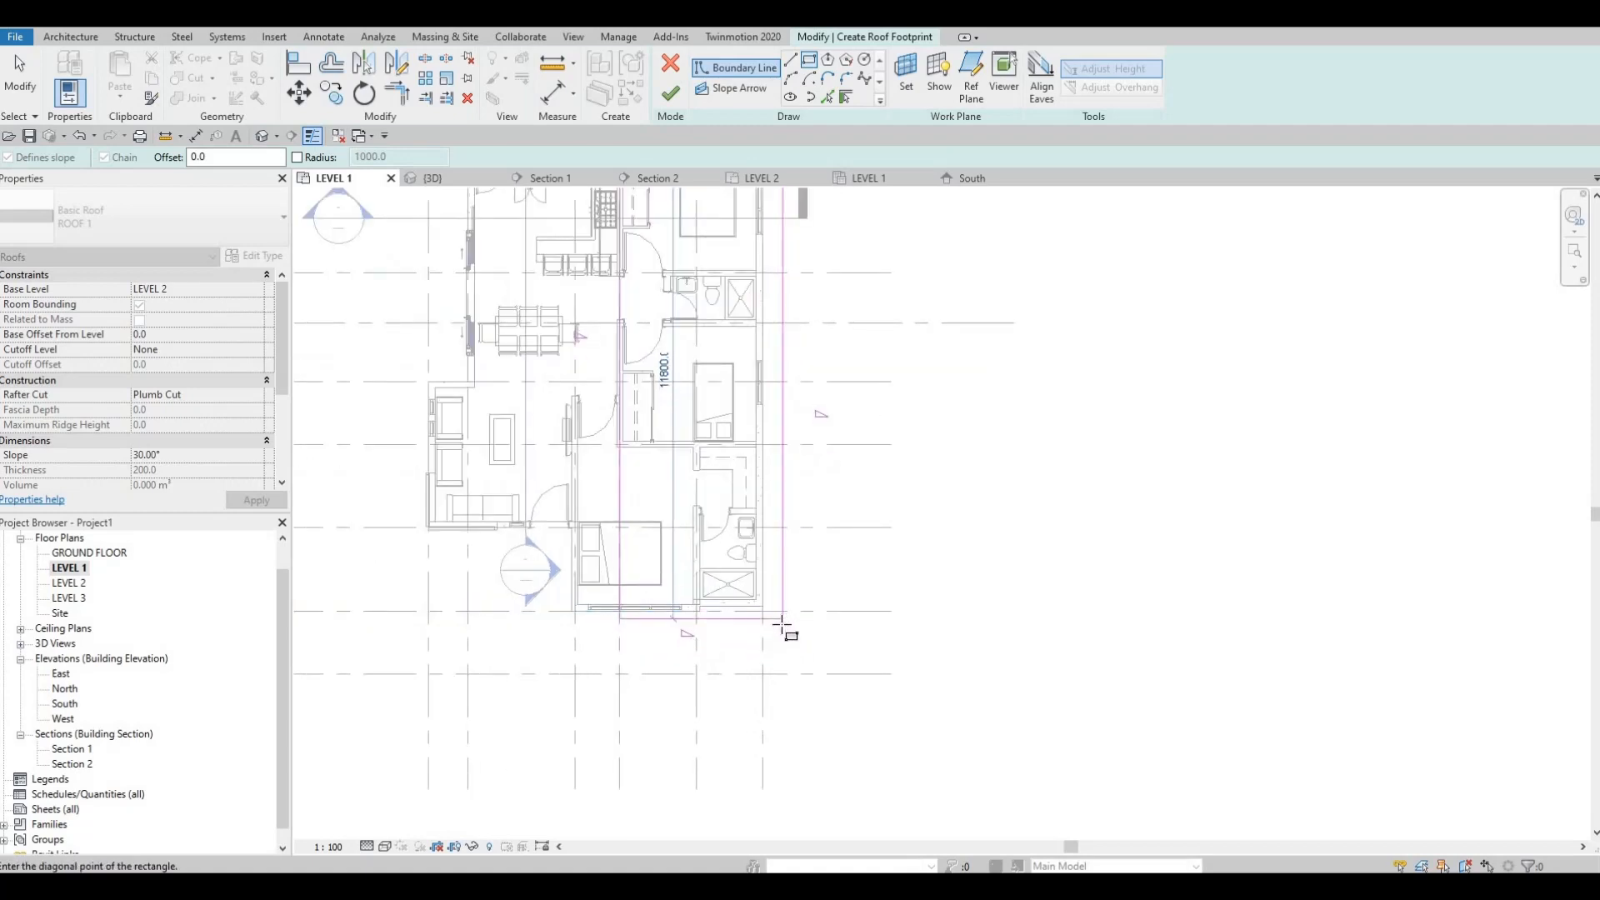
key(Escape)
middle_drag(780, 510, 777, 570)
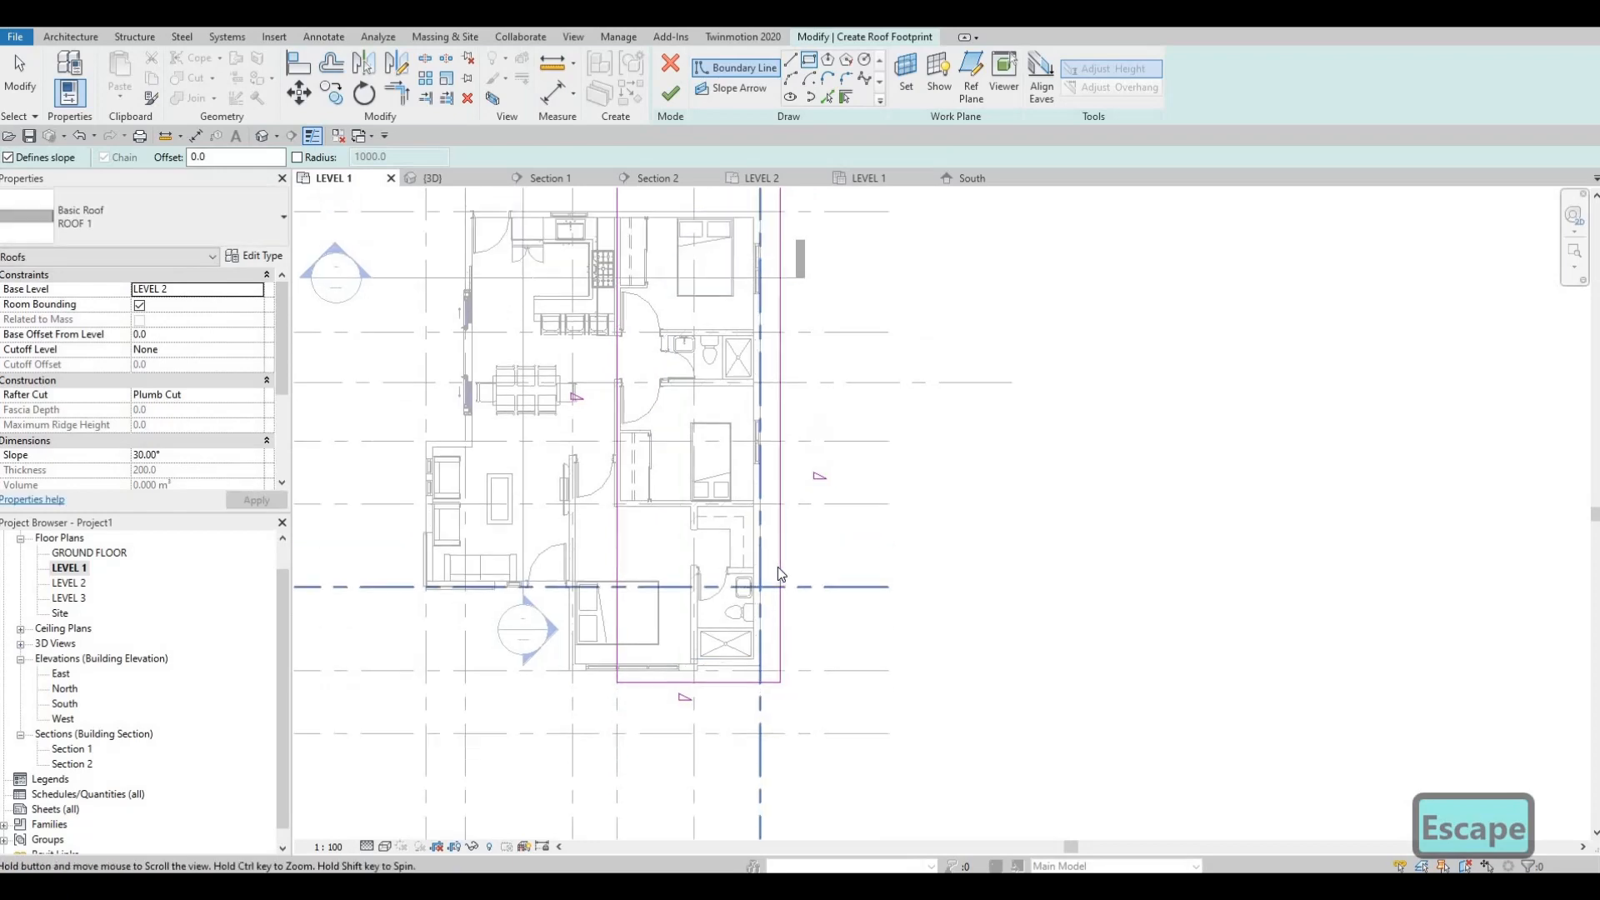
key(Escape)
Step: Move the roof boundary edge outside grid F to 600 mm from the exterior wall
click(781, 550)
middle_drag(779, 429, 750, 208)
scroll(784, 404, up, 1)
scroll(757, 512, down, 1)
scroll(752, 516, up, 1)
click(728, 564)
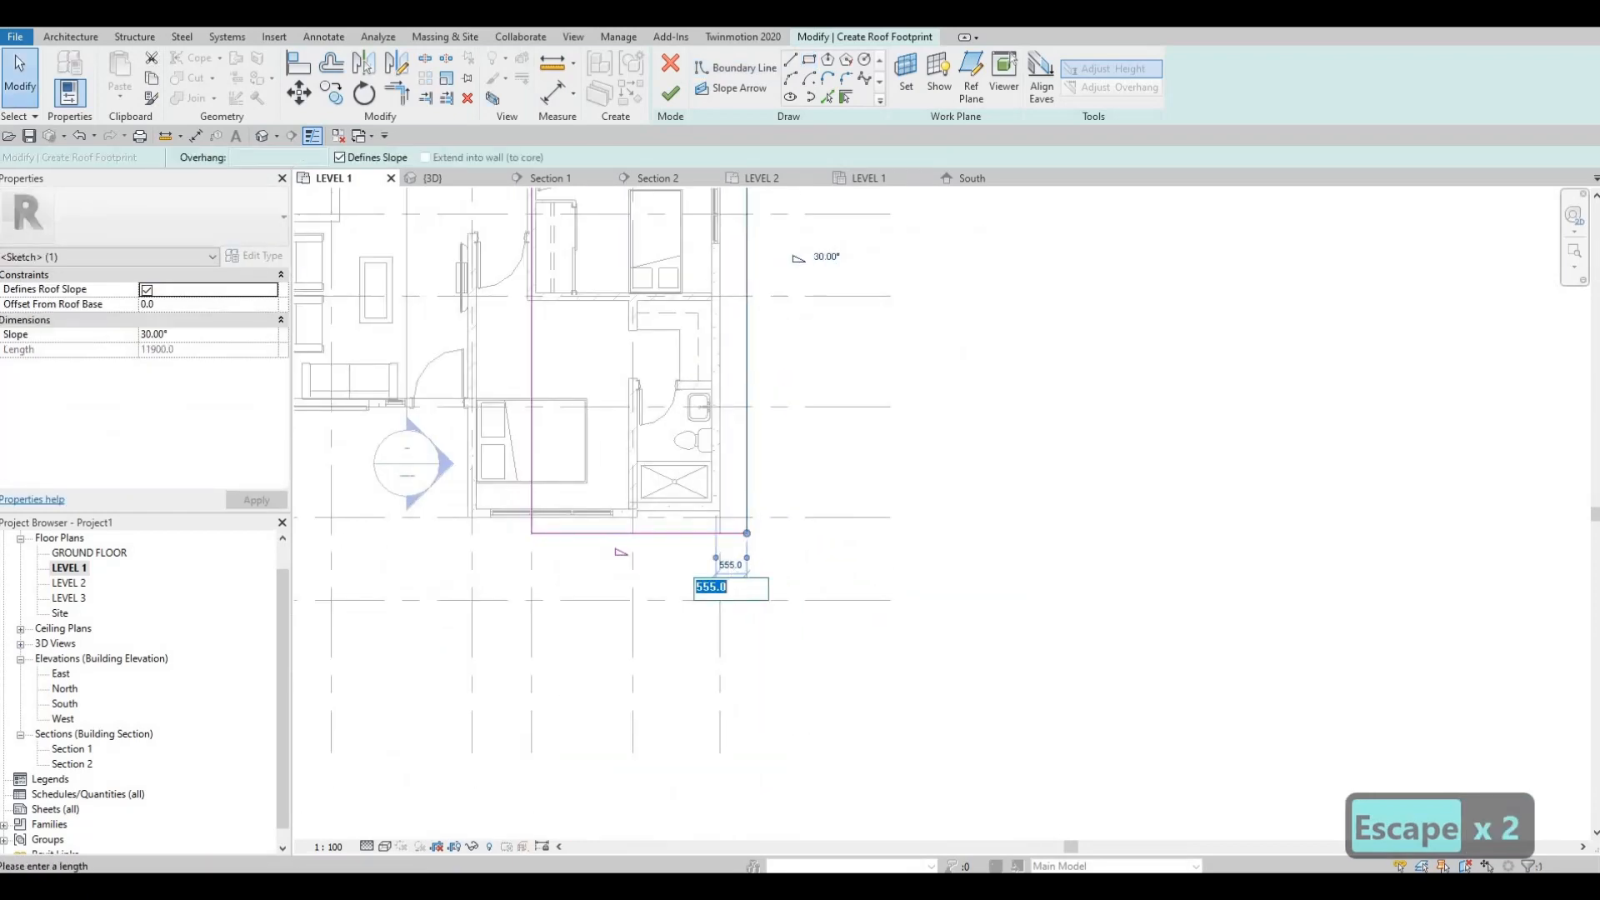
text(600)
key(Return)
key(Escape)
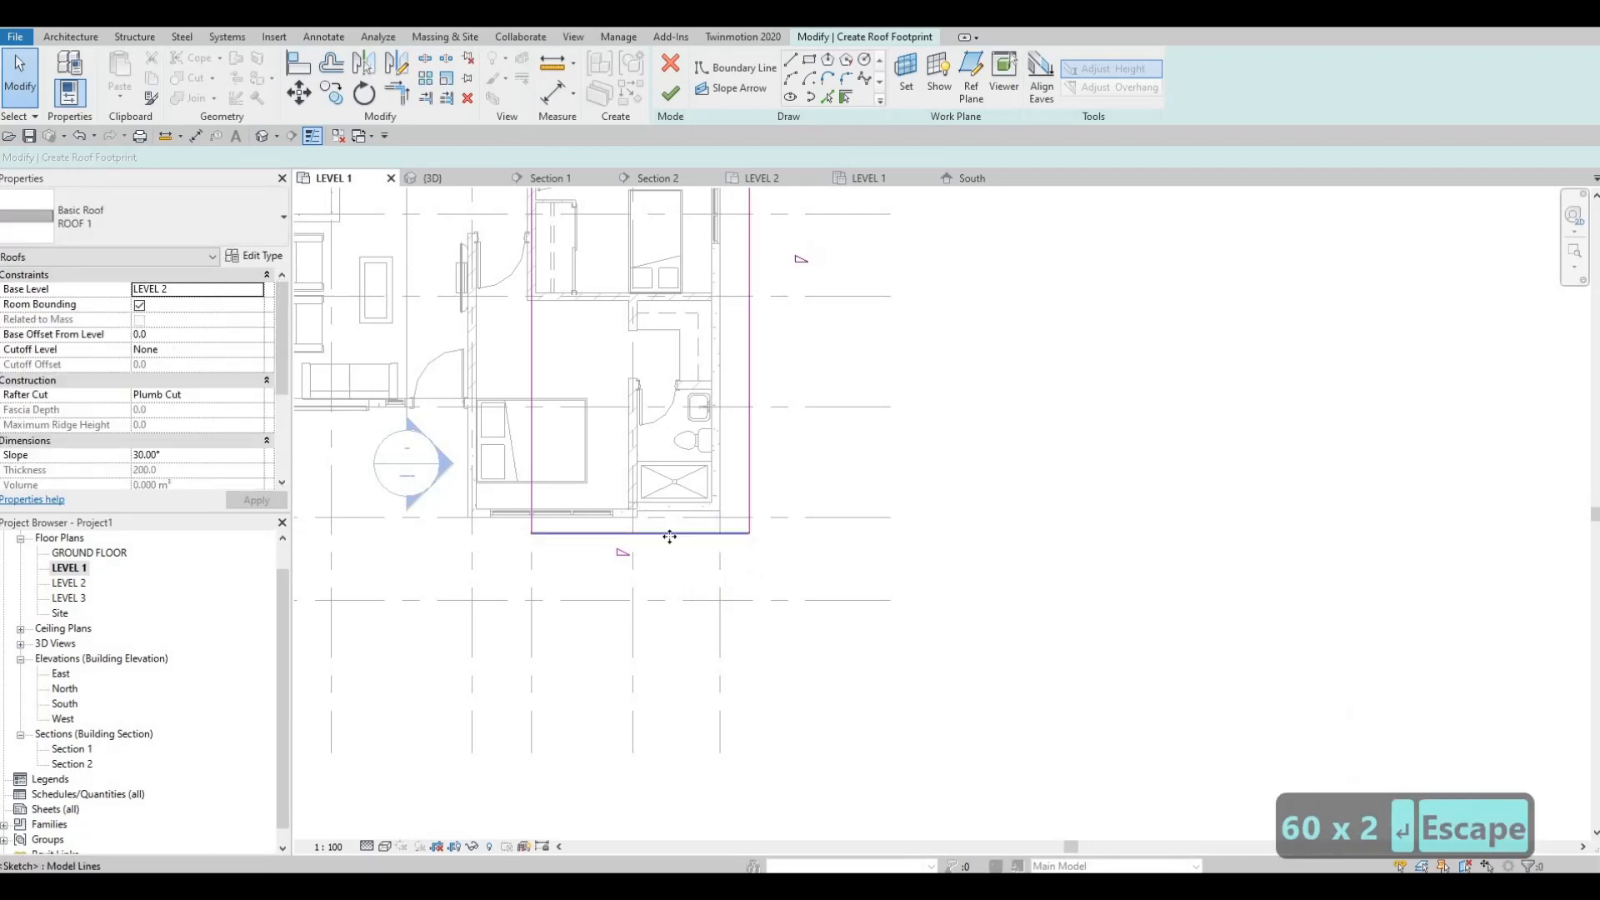
Step: Move the roof boundary edge below grid 7 to 300 mm from the exterior wall
click(696, 533)
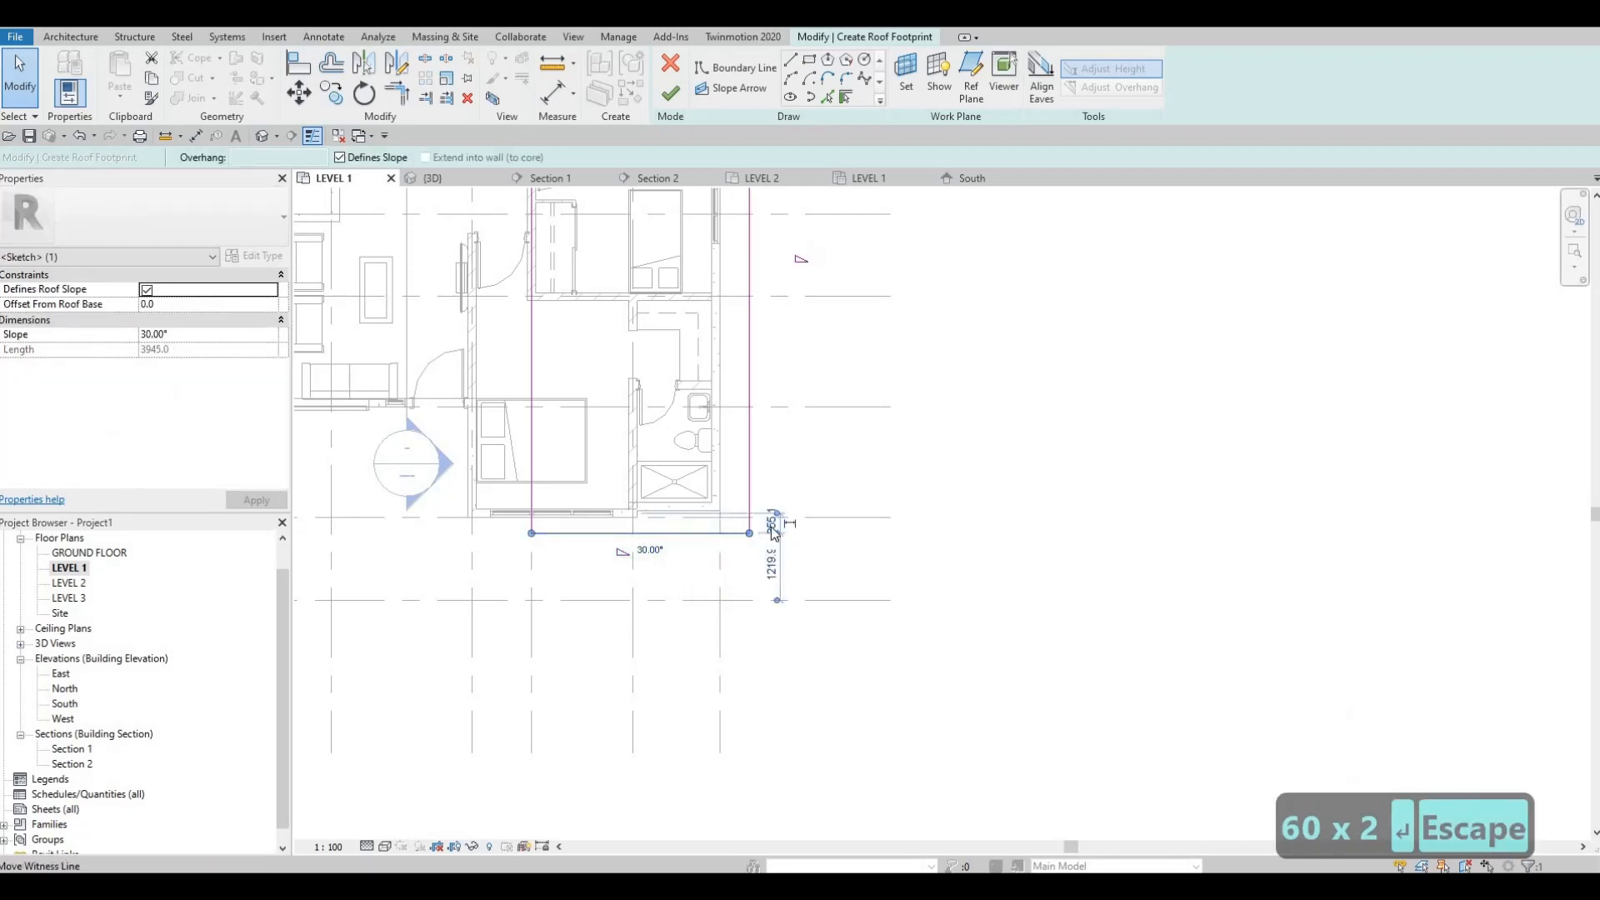
scroll(773, 526, up, 3)
click(777, 525)
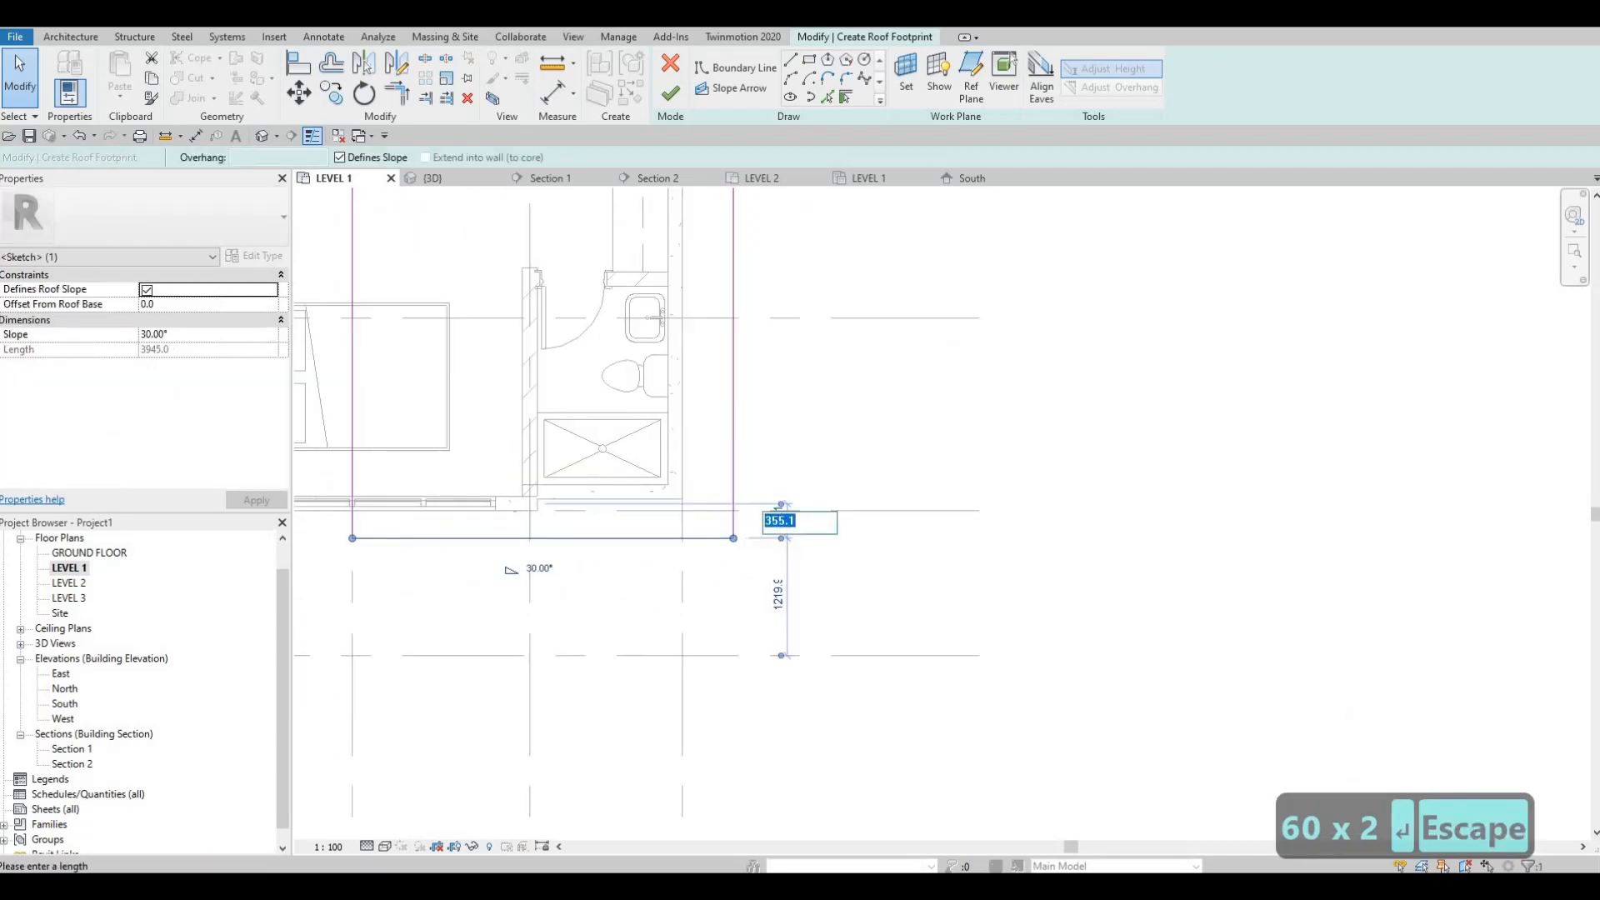
text(300)
key(Return)
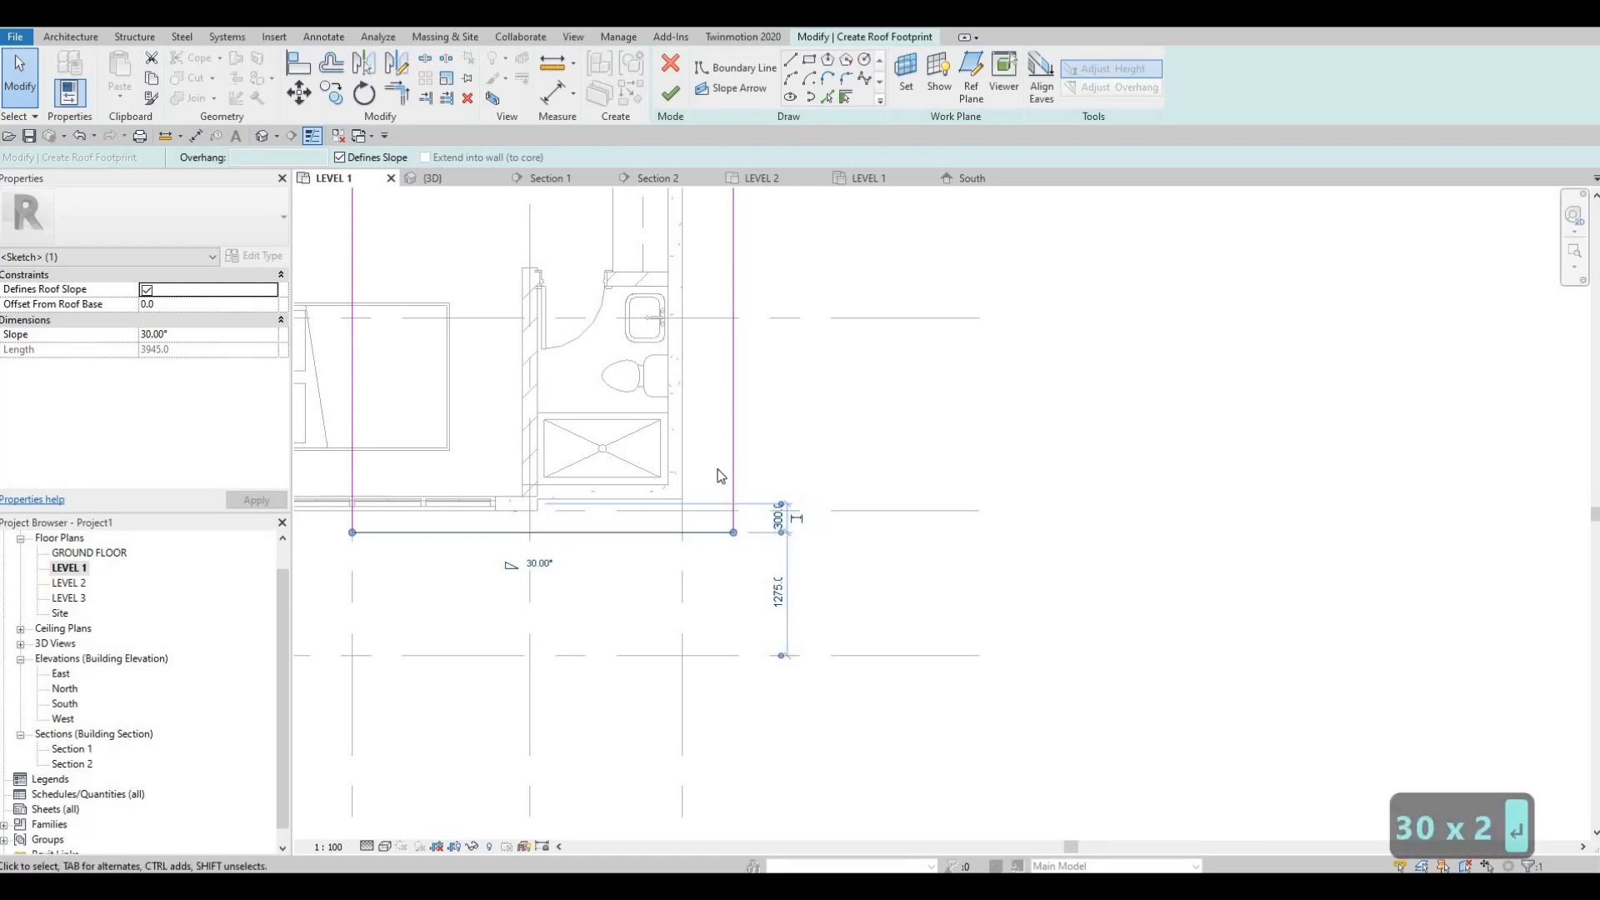
Step: Move the roof boundary edge above grid 1 to 300 mm from the exterior wall
scroll(660, 358, down, 2)
scroll(660, 359, down, 1)
middle_drag(701, 213, 702, 353)
click(698, 342)
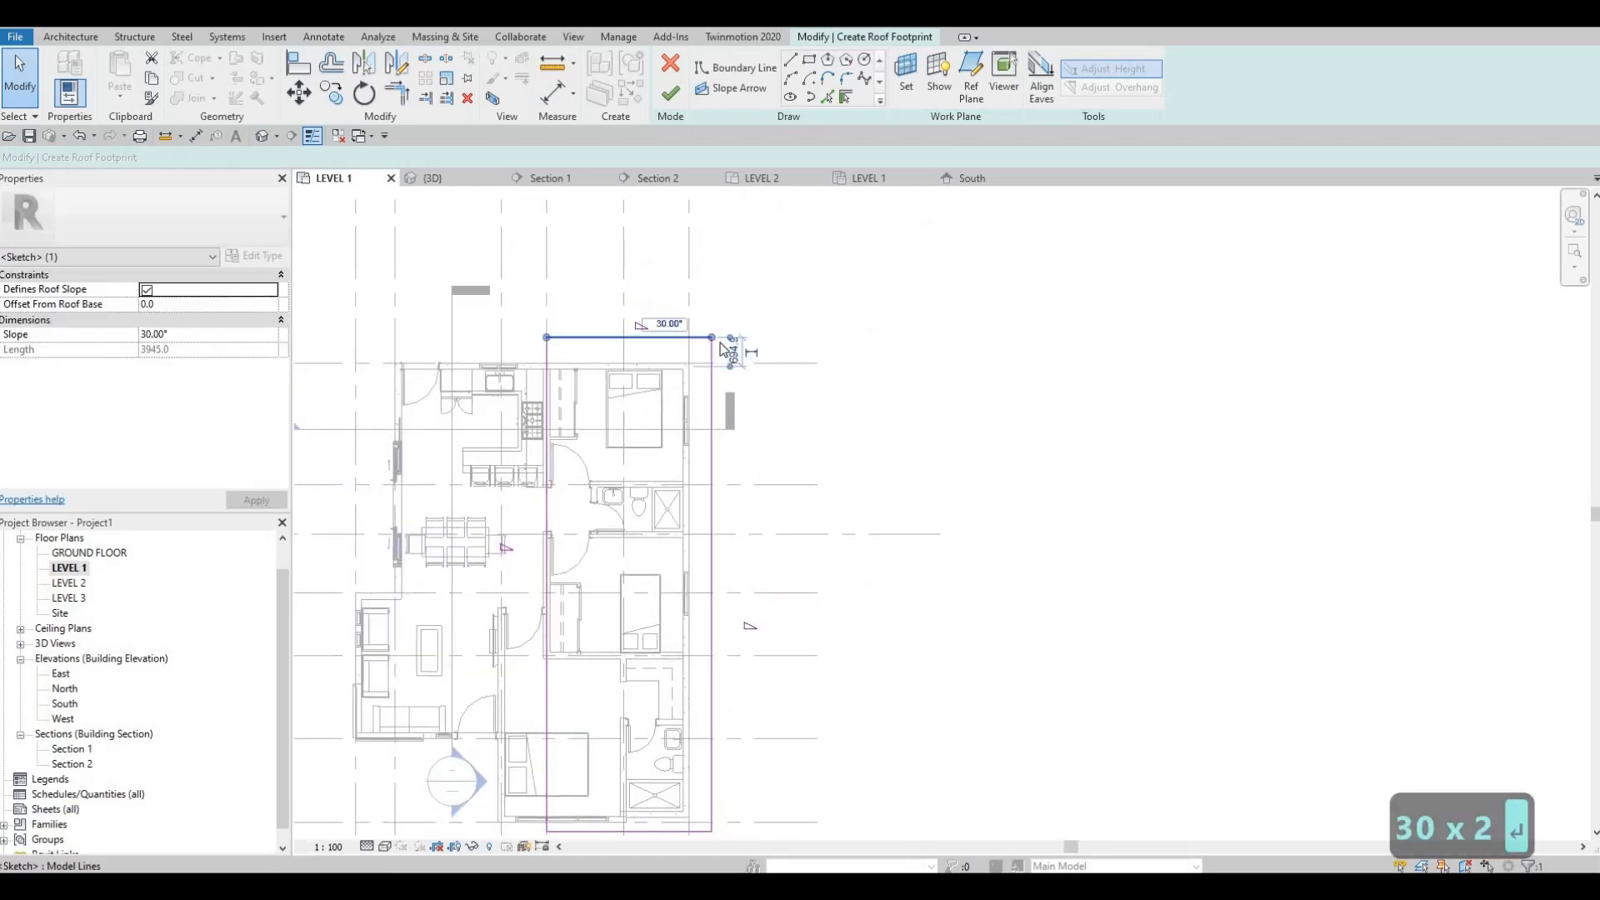
click(734, 351)
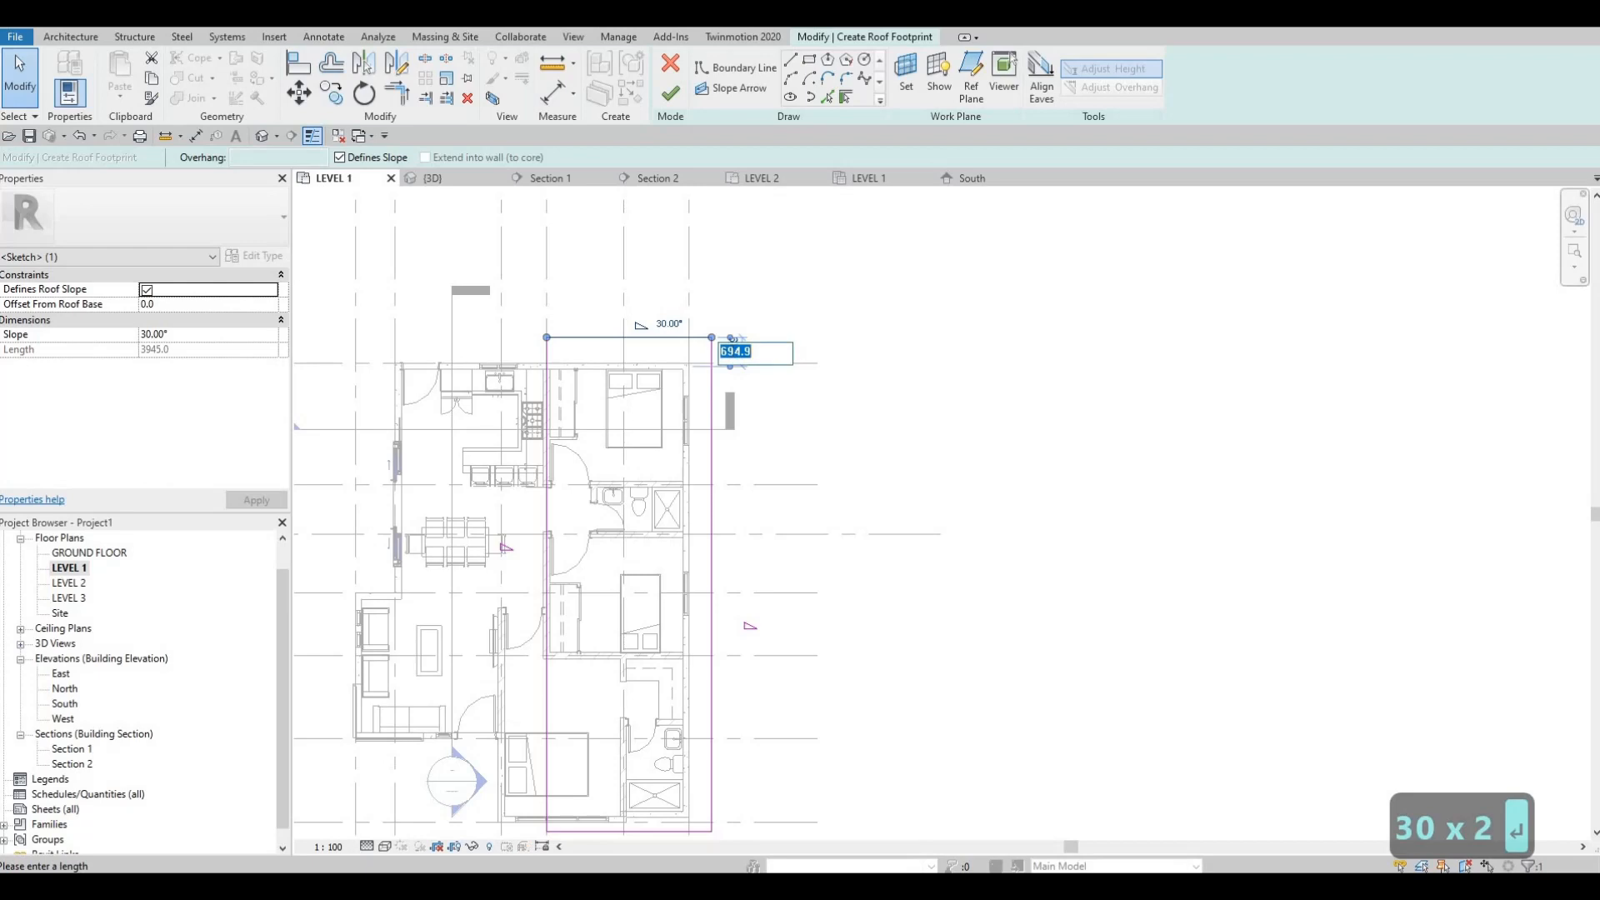
text(300)
key(Return)
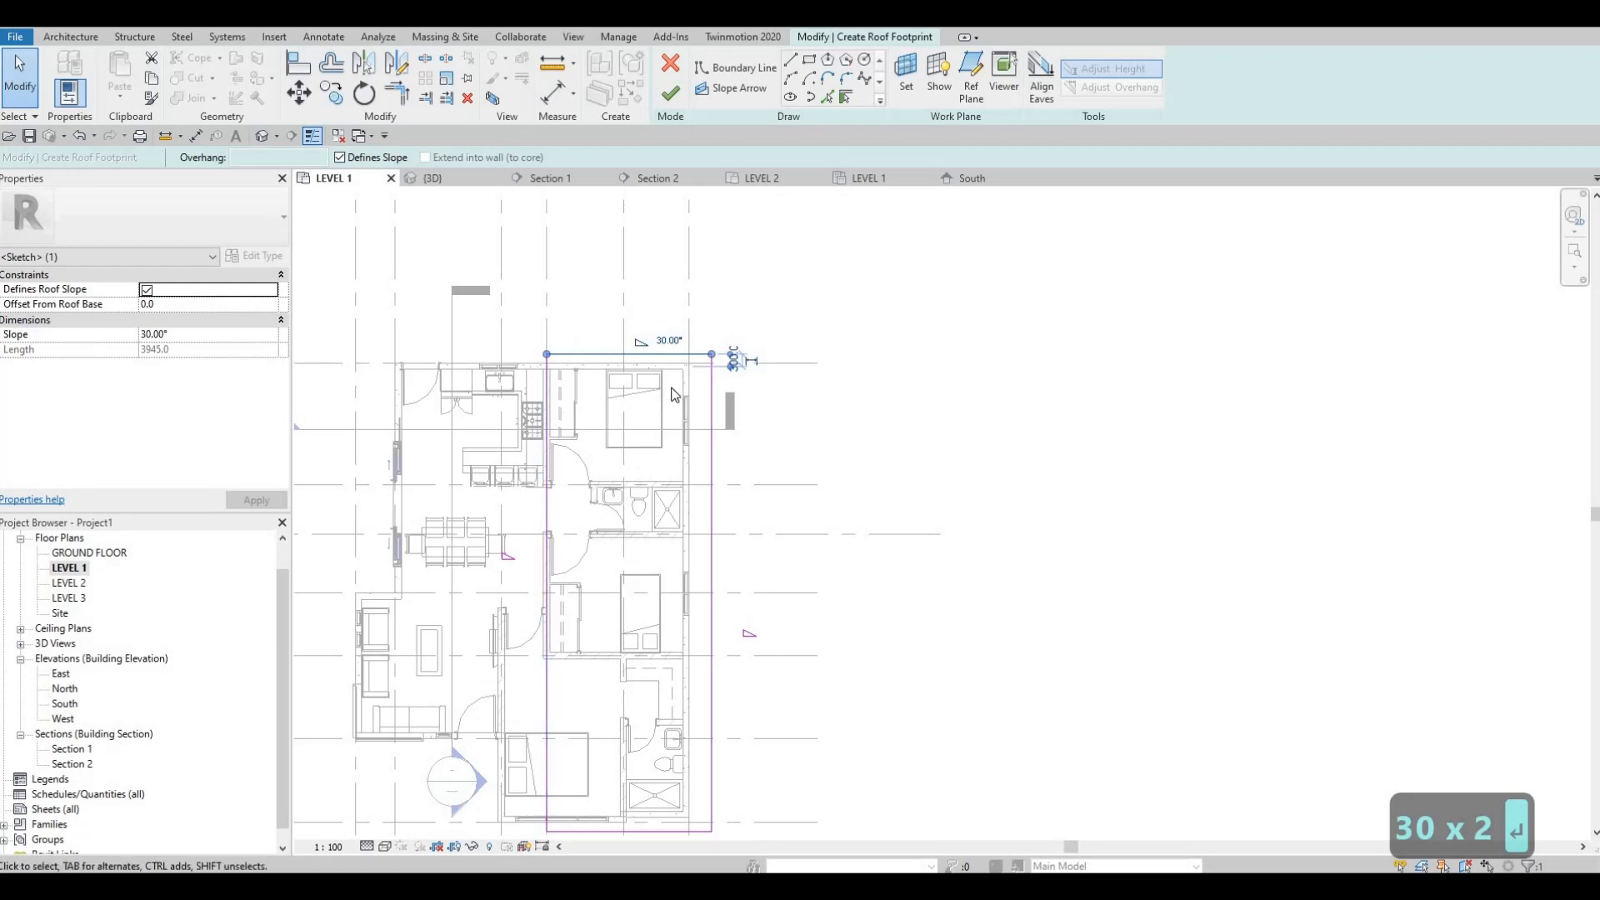
Step: Turn off the slope on the boundary edges outside grid F and below grid 7, and finish the second roof
scroll(655, 385, up, 1)
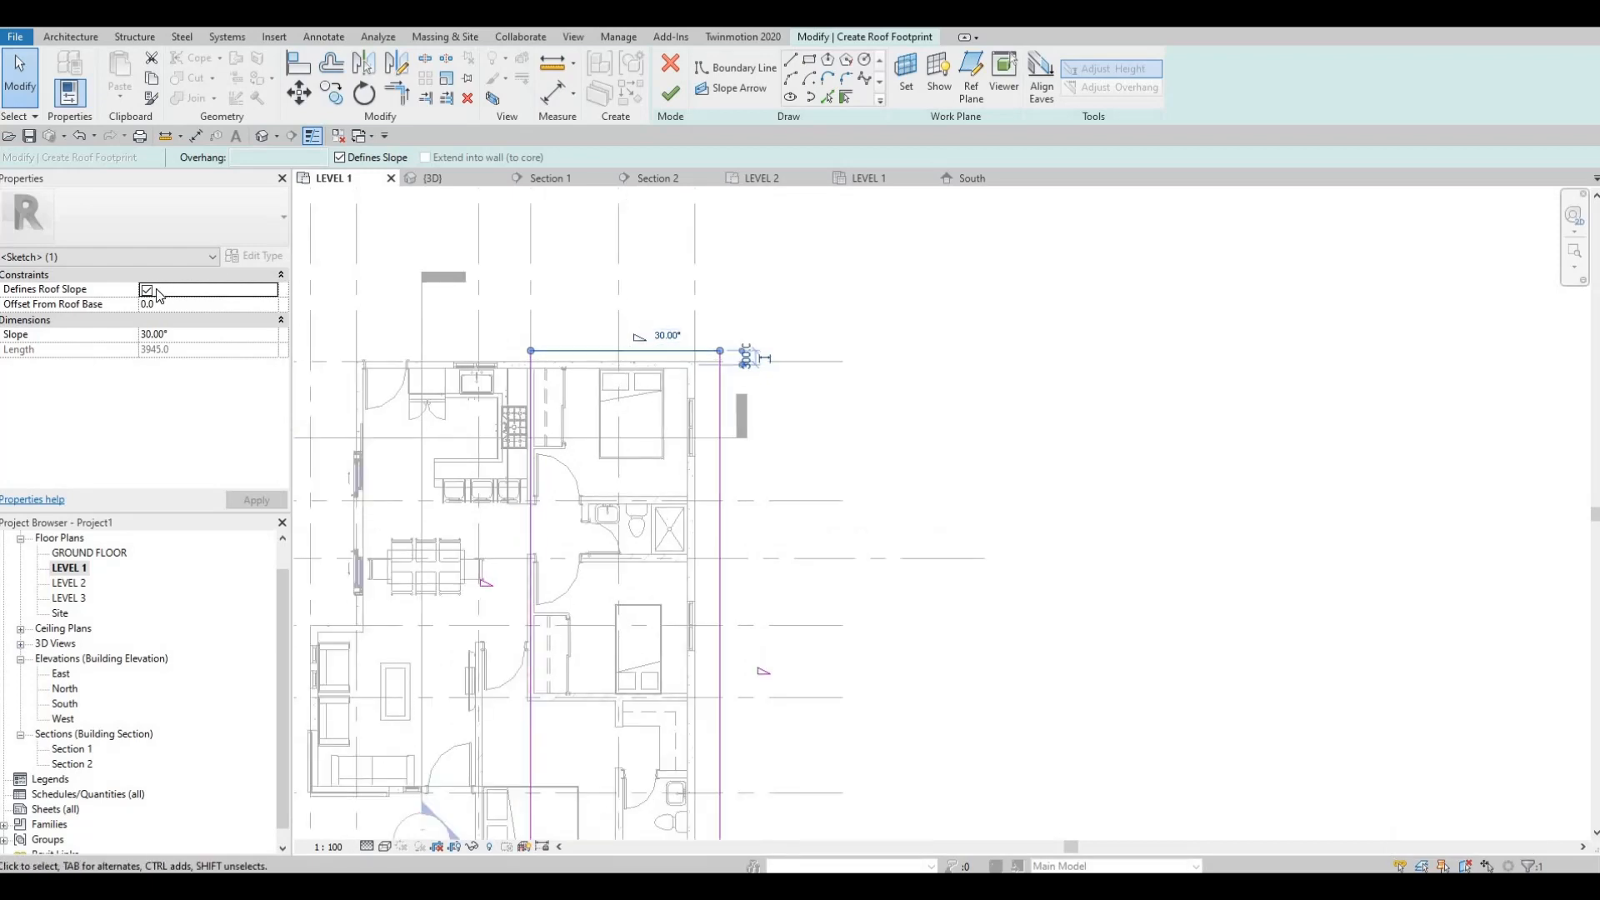
middle_drag(547, 560, 548, 404)
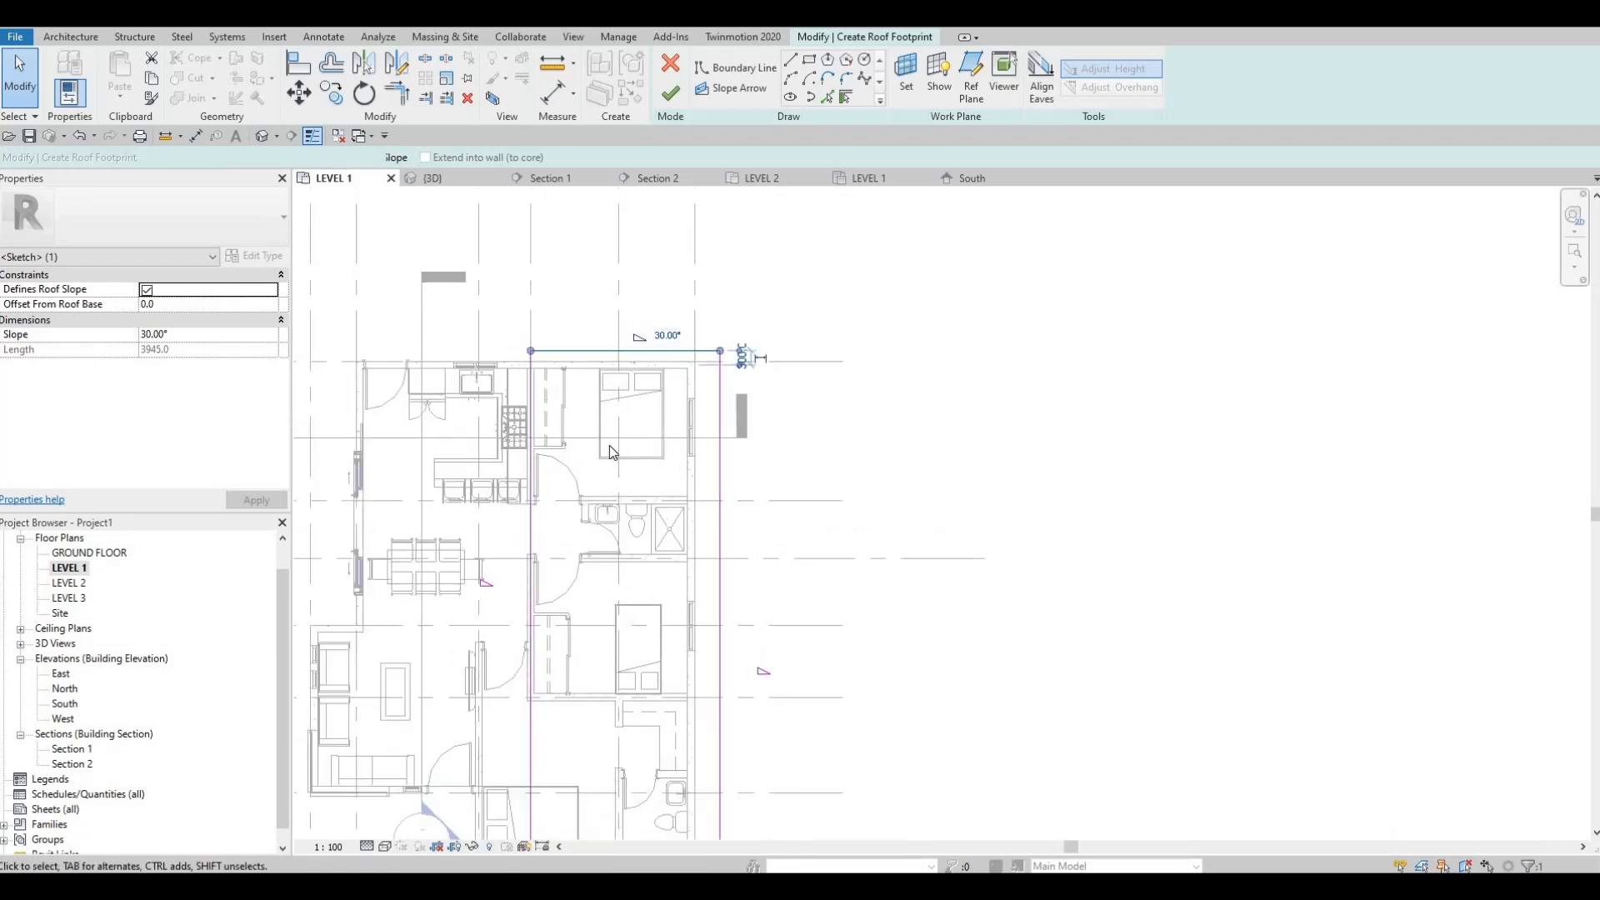
click(722, 457)
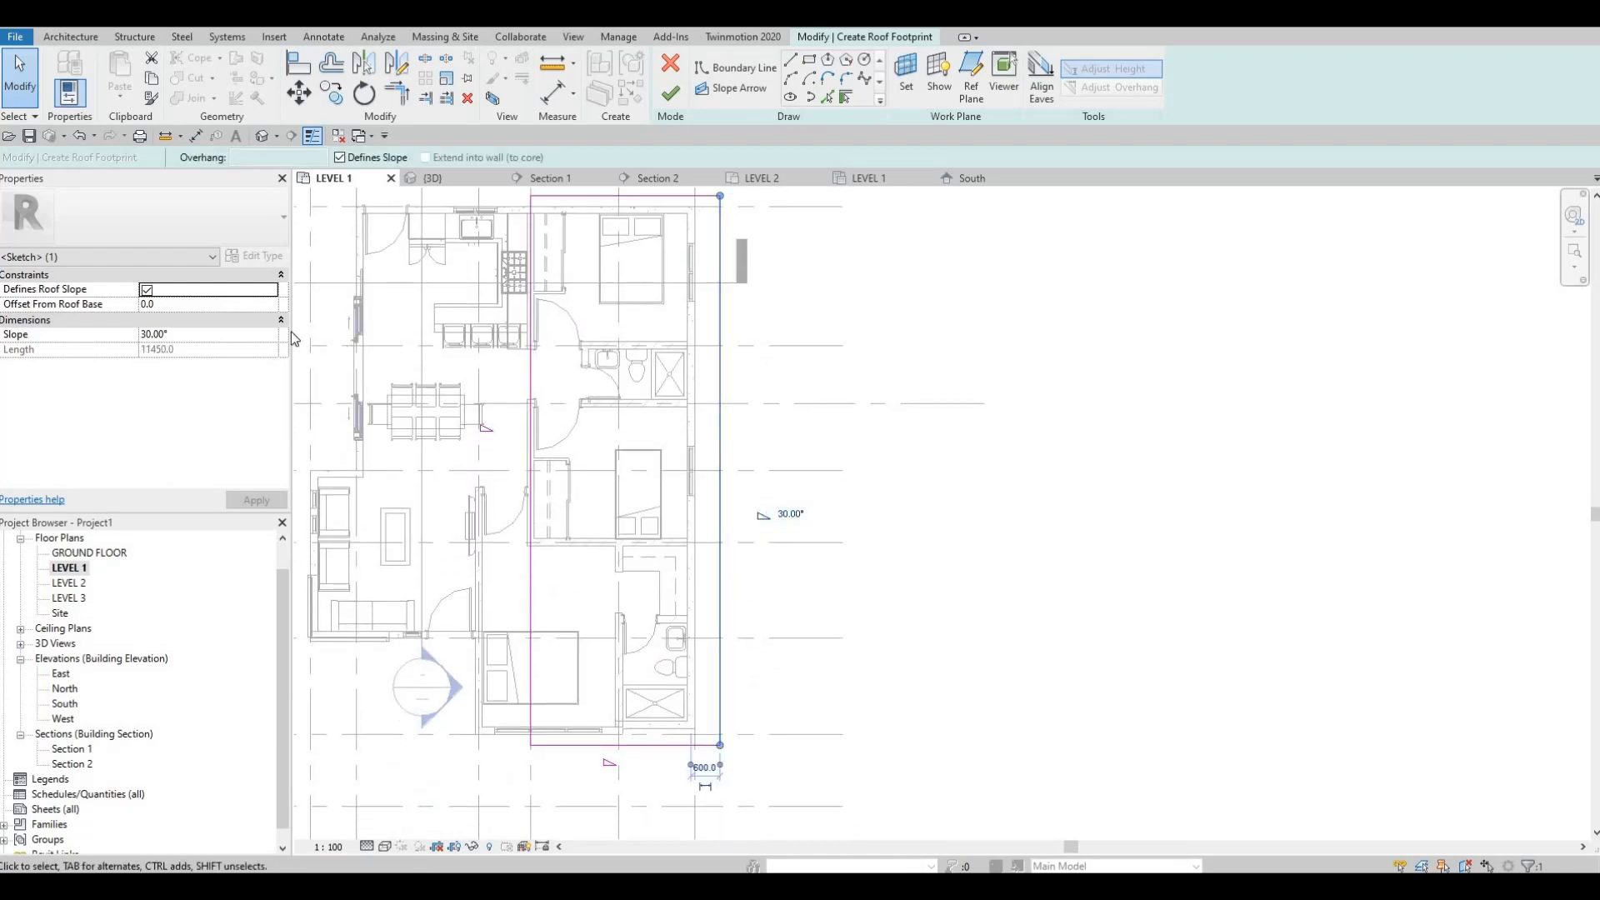
click(638, 745)
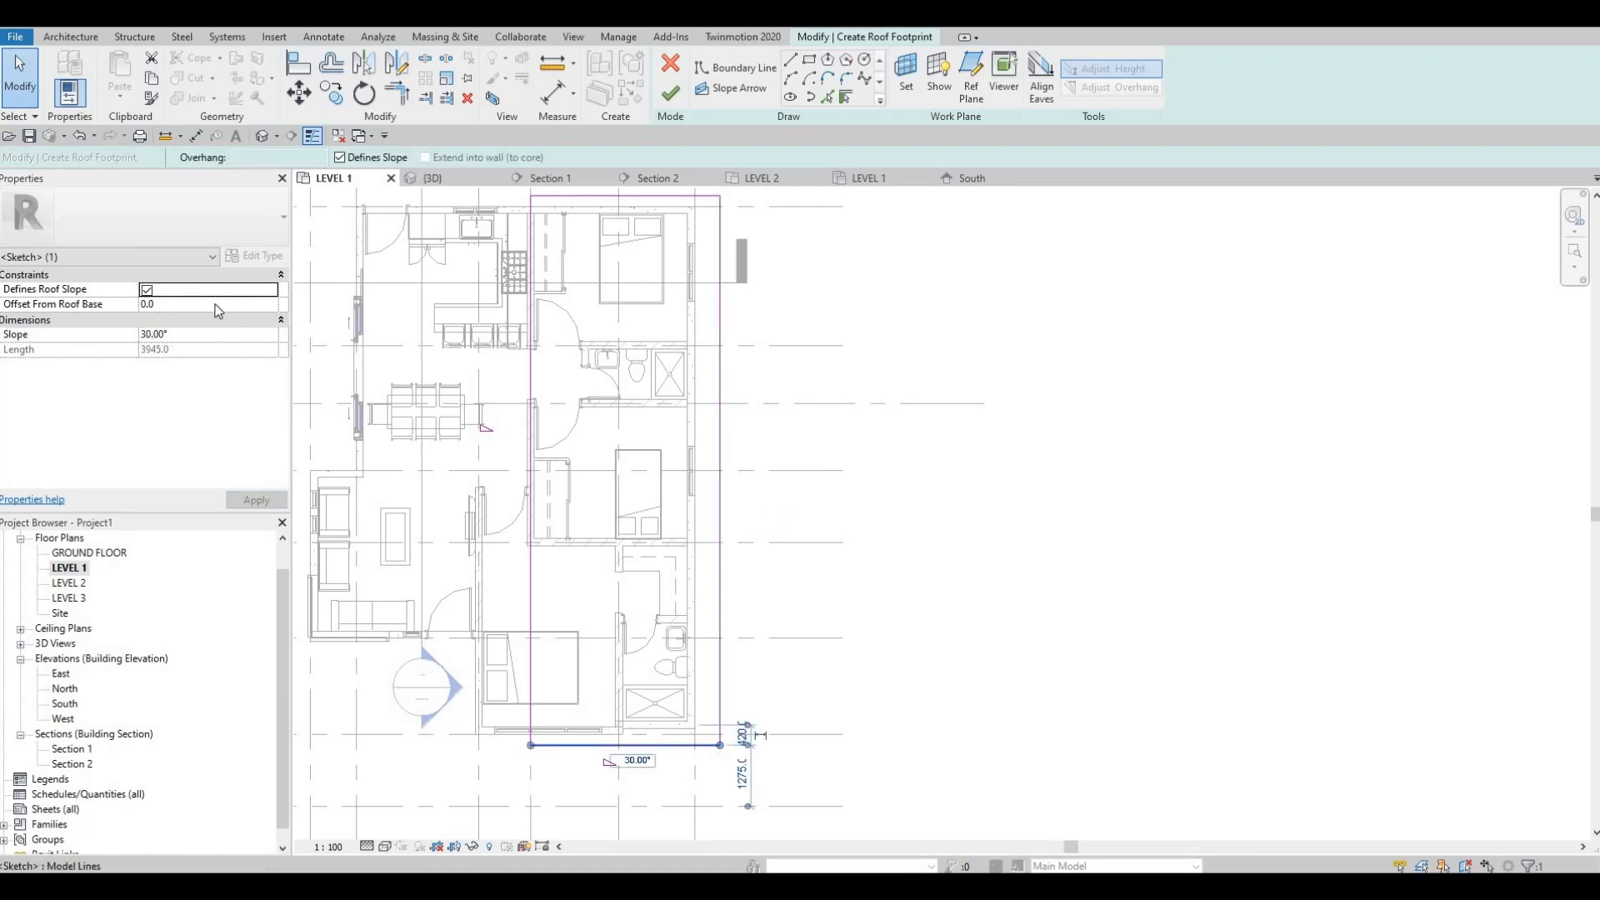
click(149, 291)
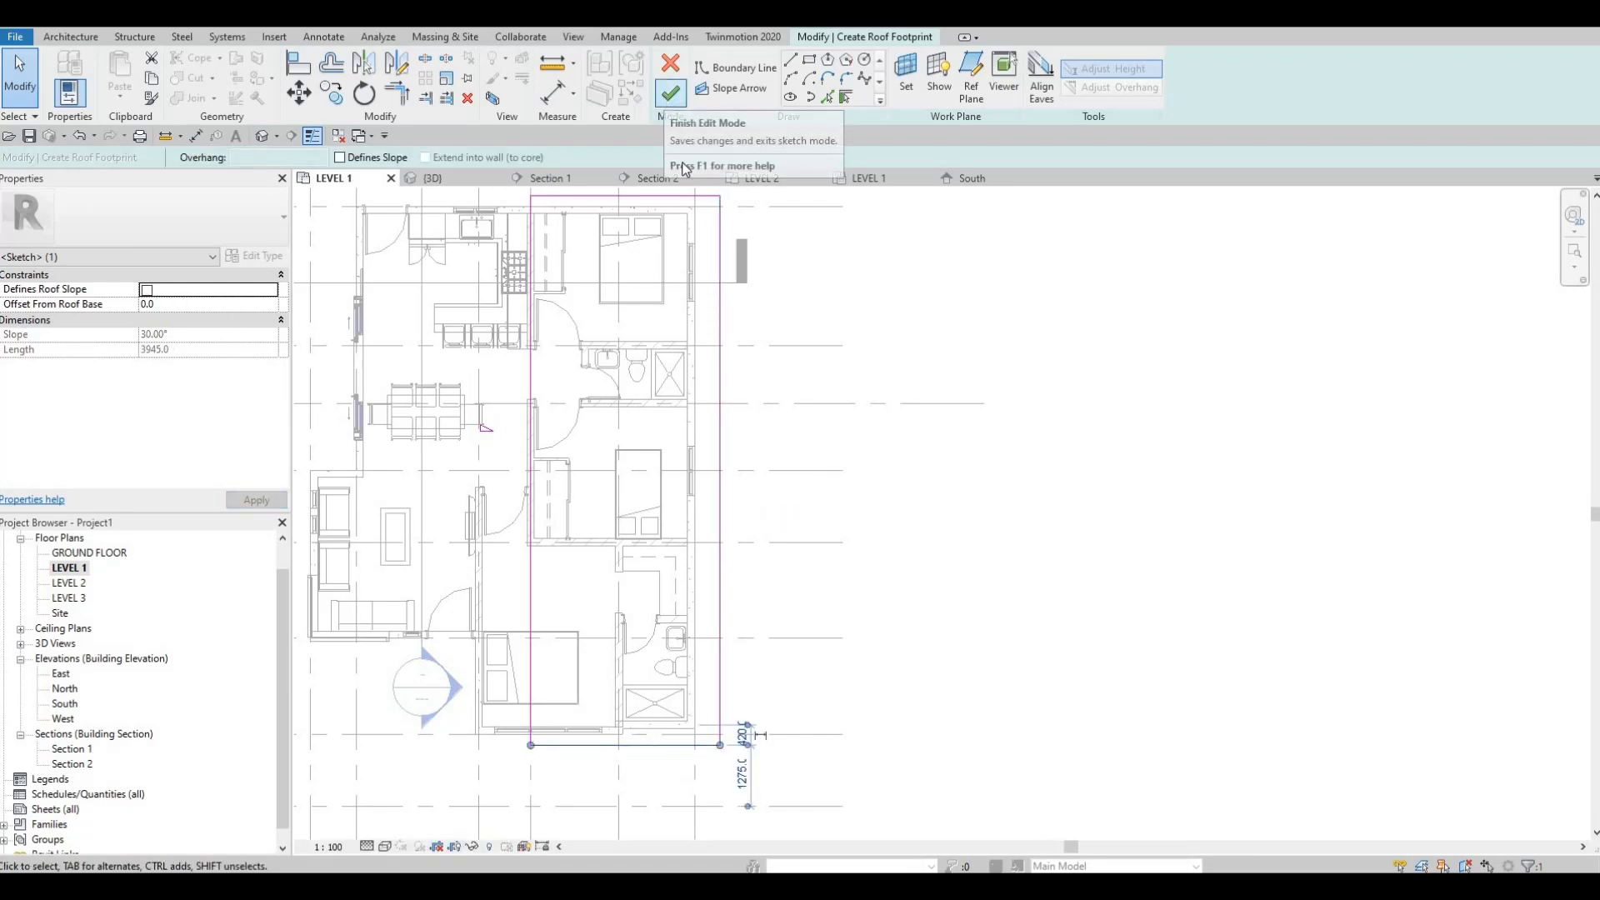
click(670, 94)
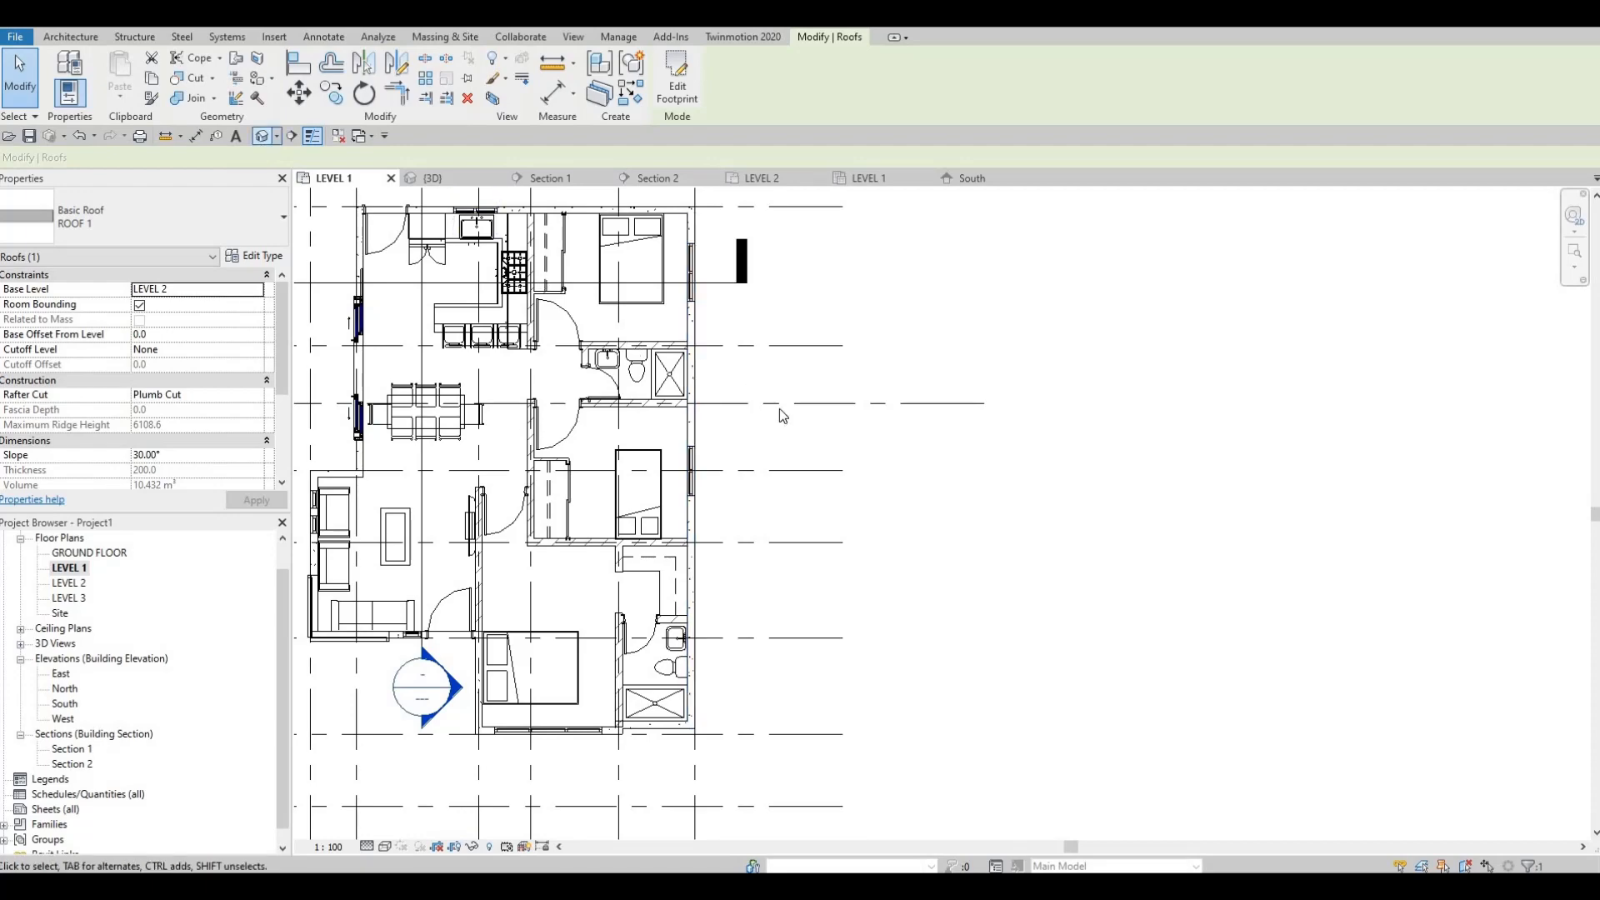
Step: In the 3D view, undo finishing the second roof to return to its boundary sketch
shift+middle_drag(894, 467, 836, 358)
key(ctrl+z)
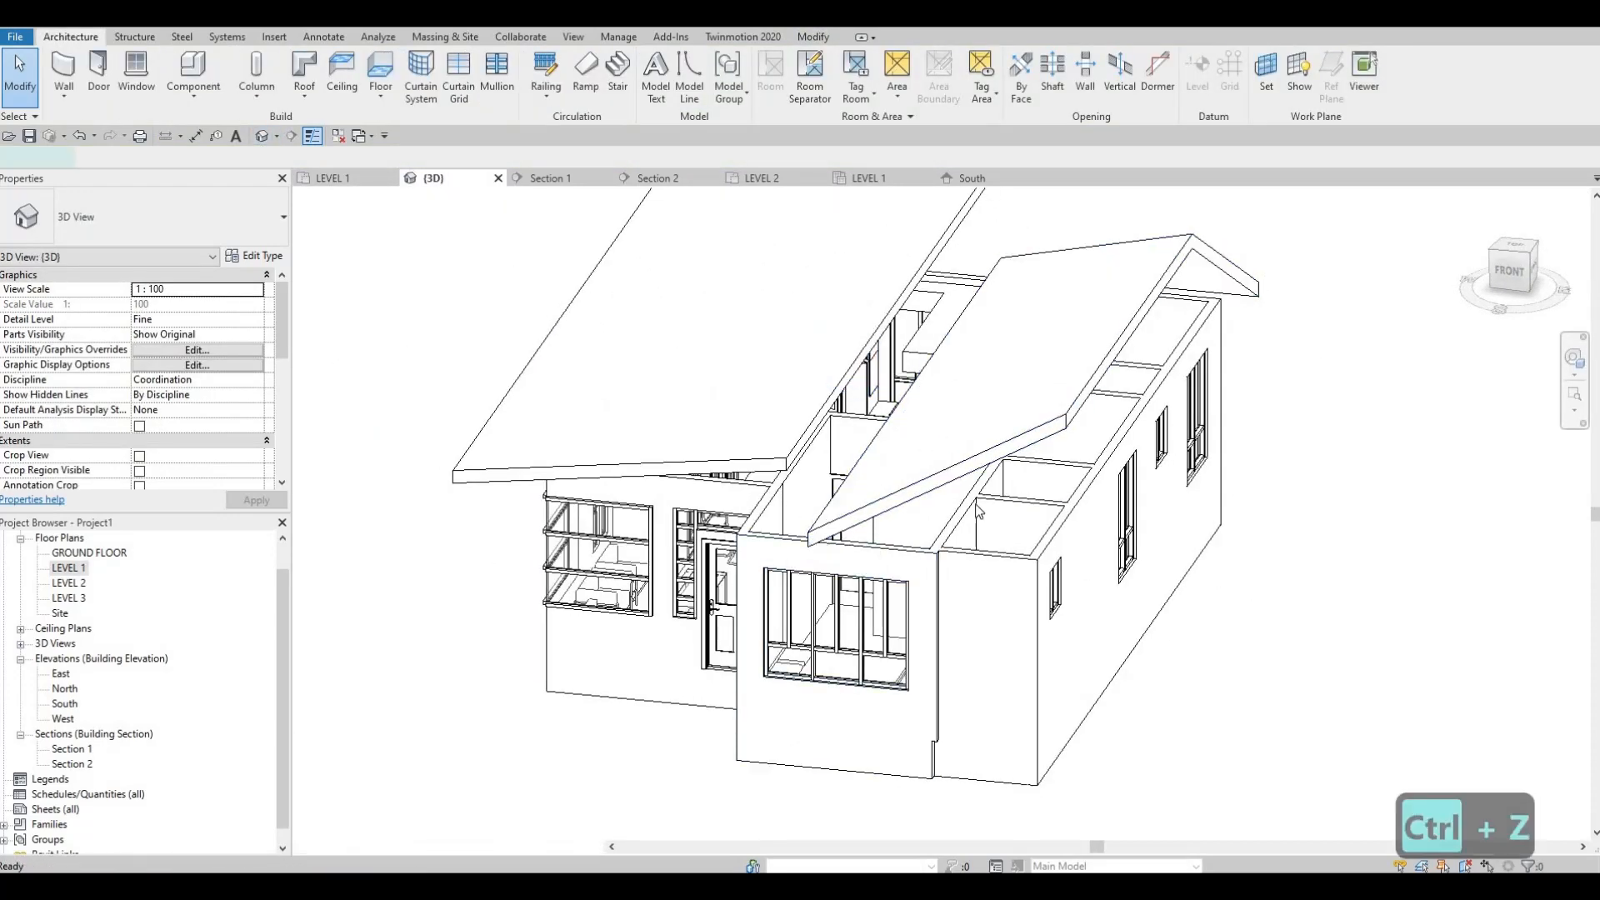
click(1040, 479)
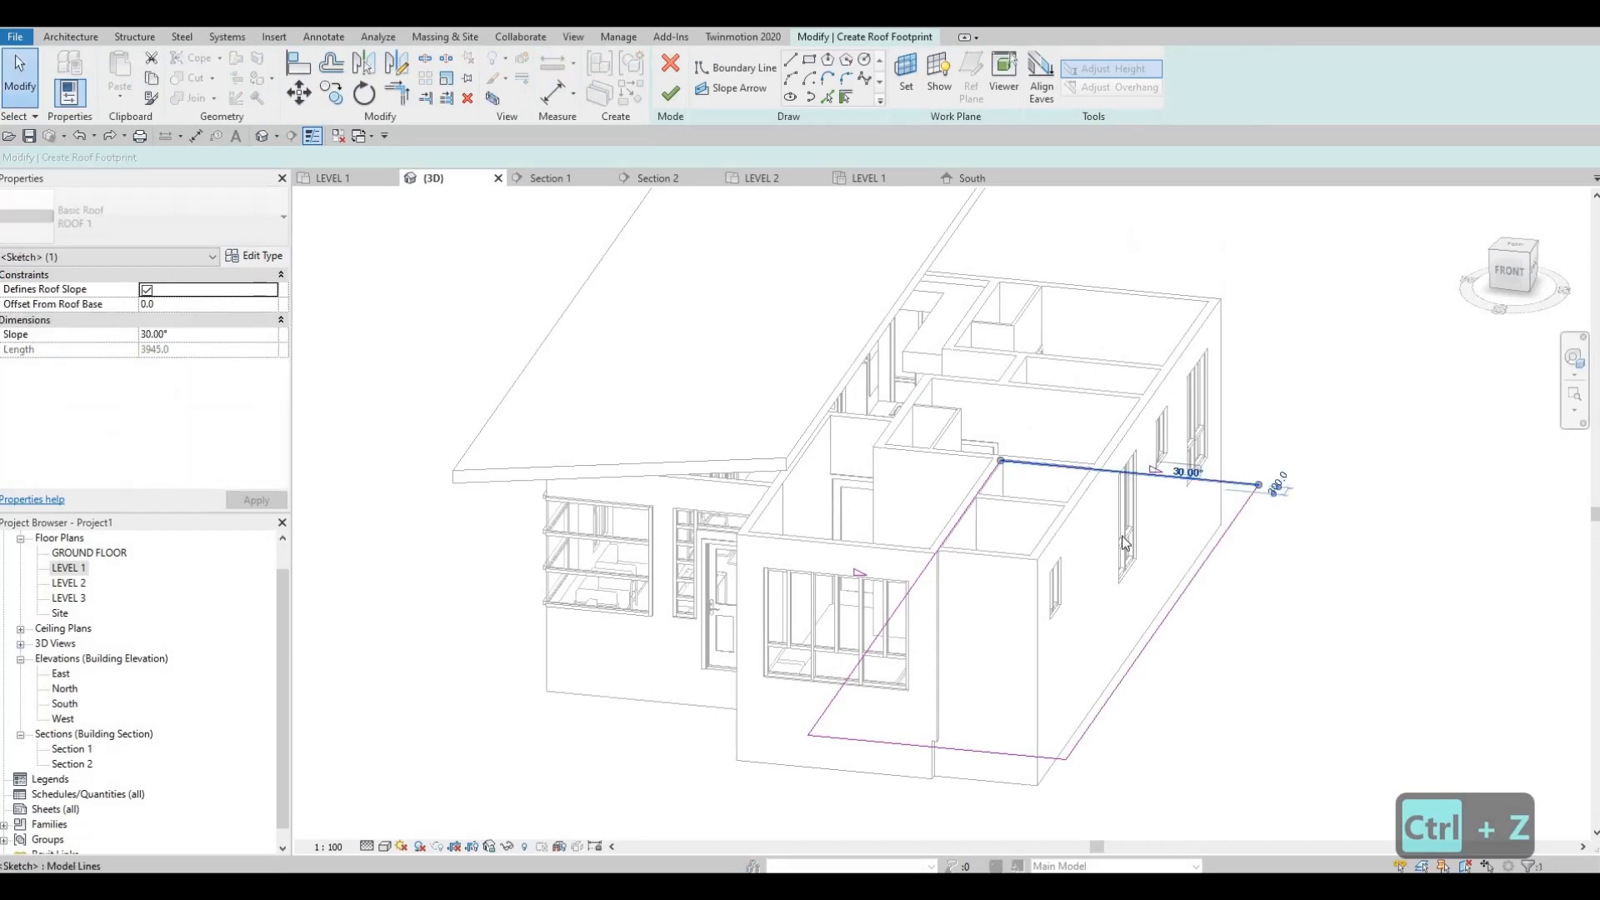
Step: Turn off the slope on the grid D and grid 1 boundary edges, define it on the grid F edge, and finish the roof
middle_drag(973, 561, 969, 536)
click(910, 565)
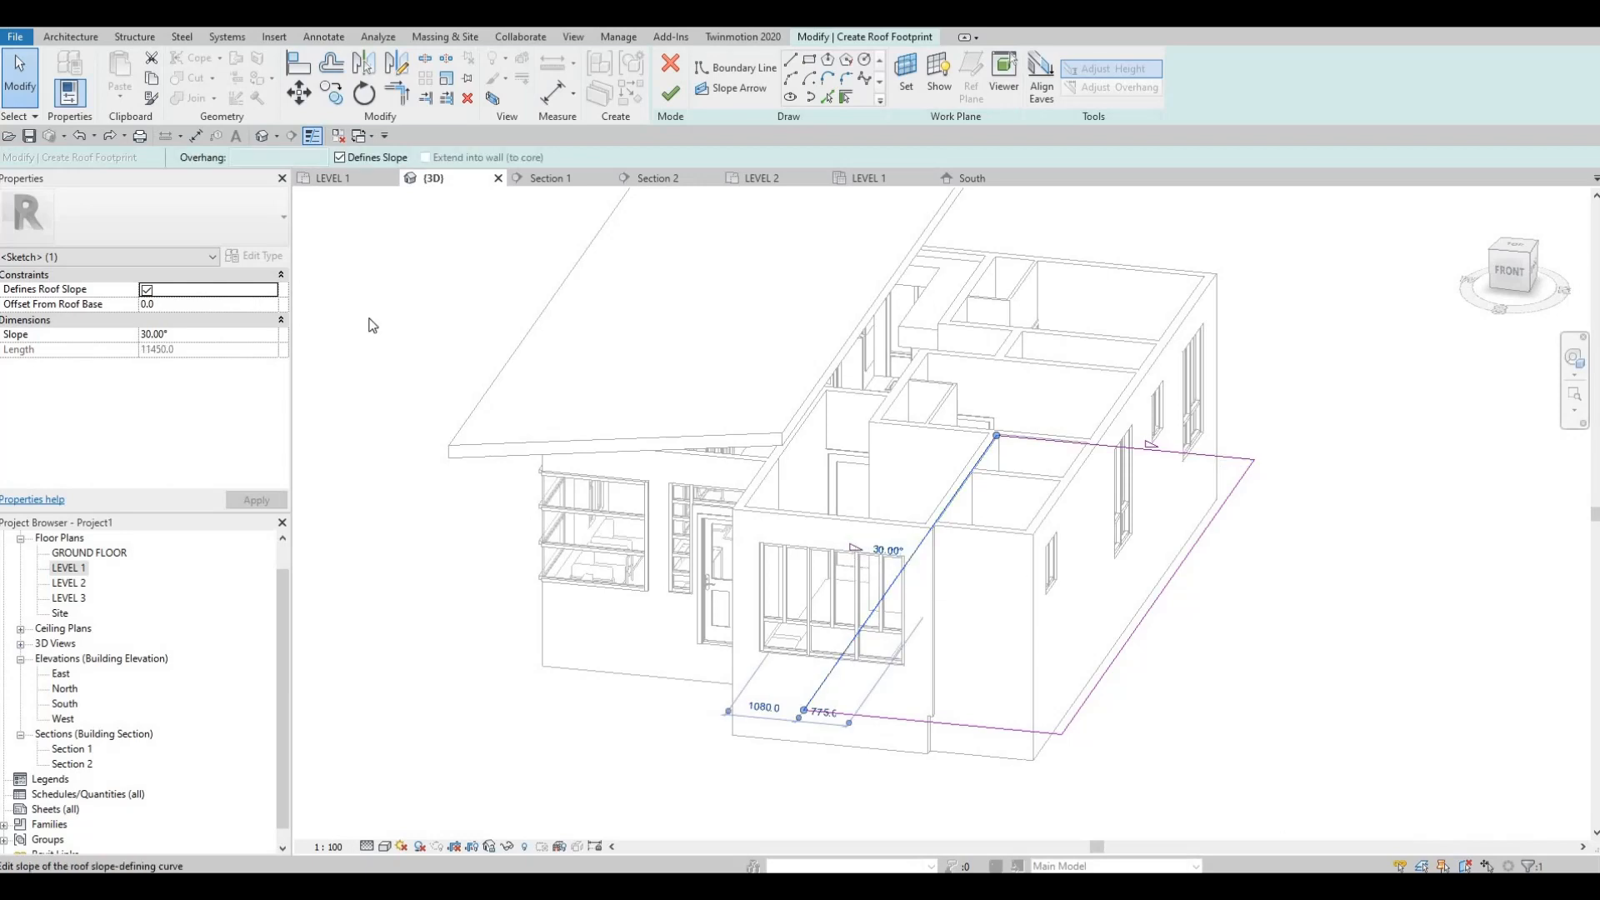
click(1194, 546)
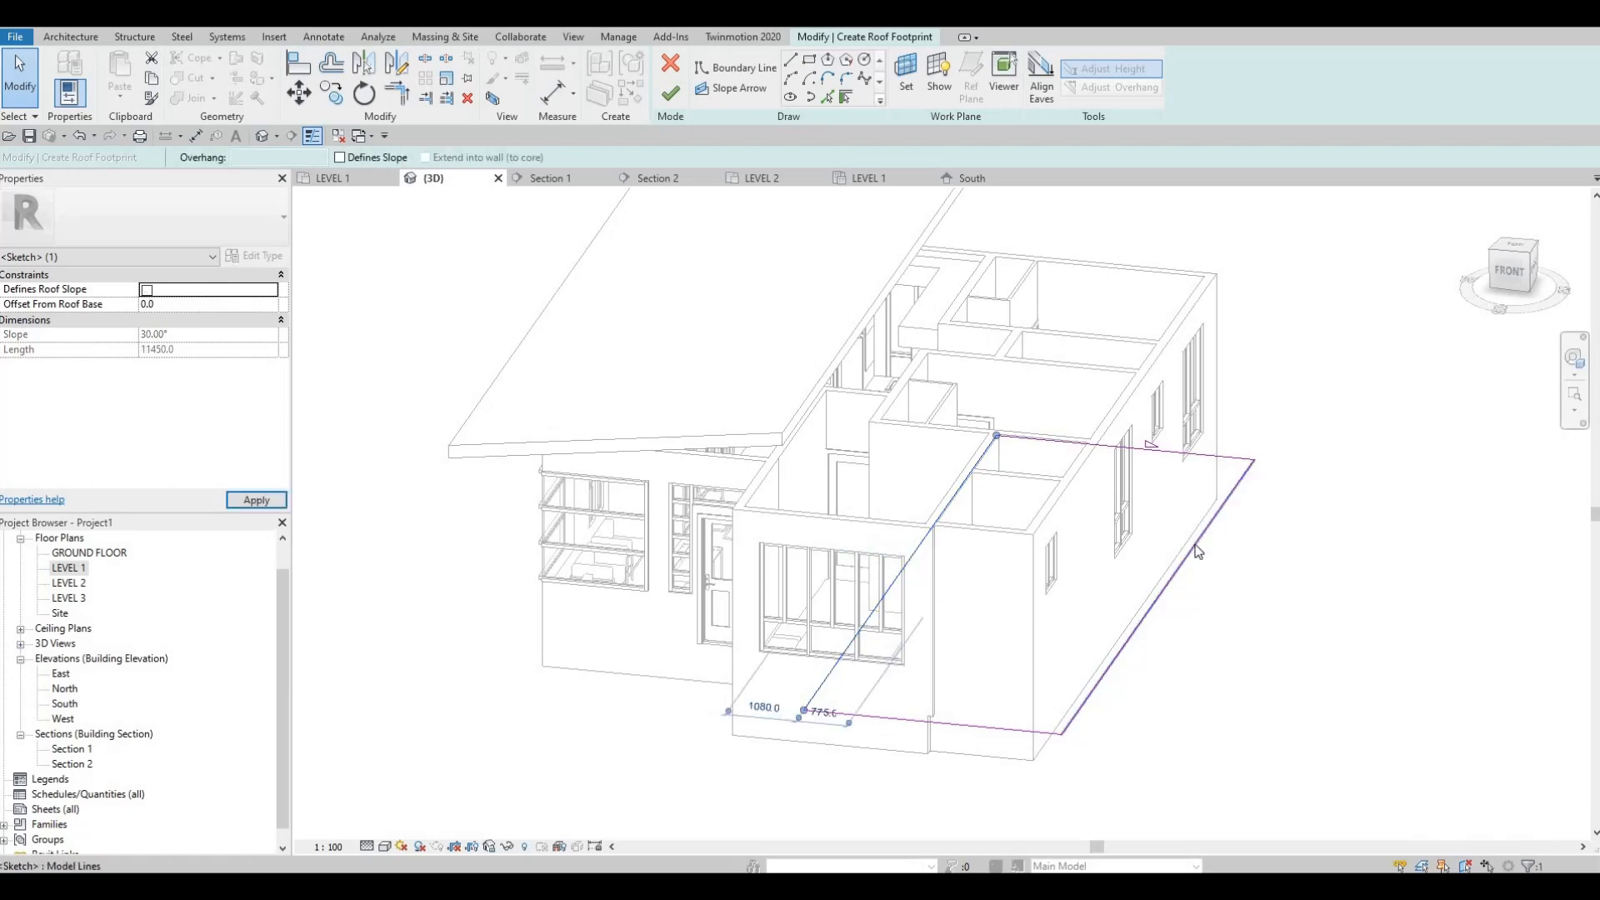
click(147, 291)
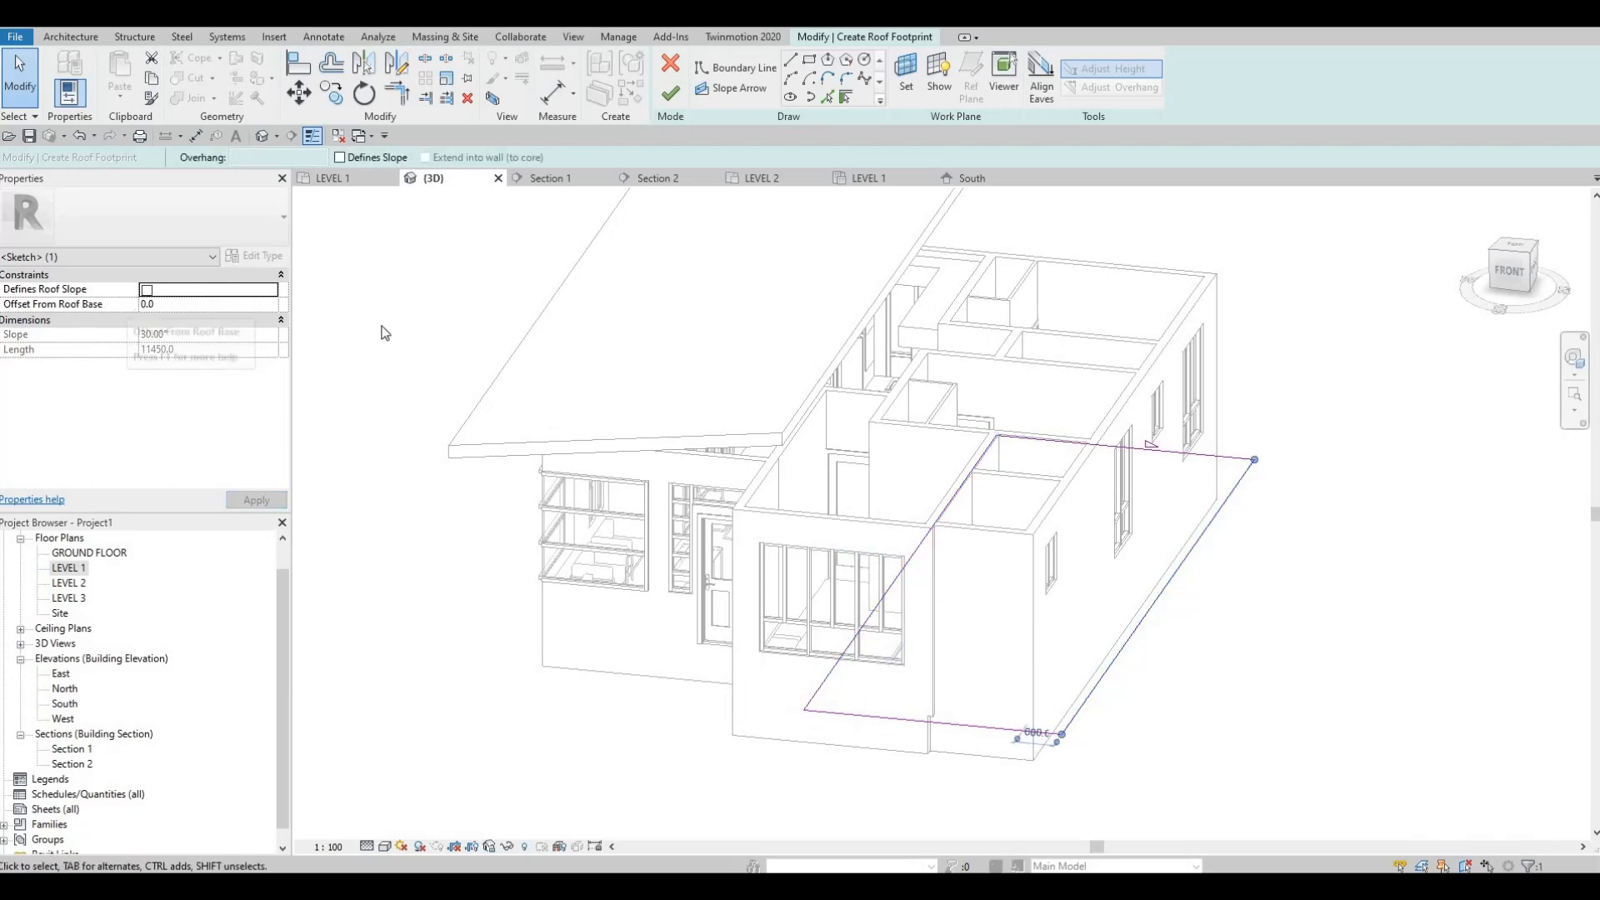
click(1100, 450)
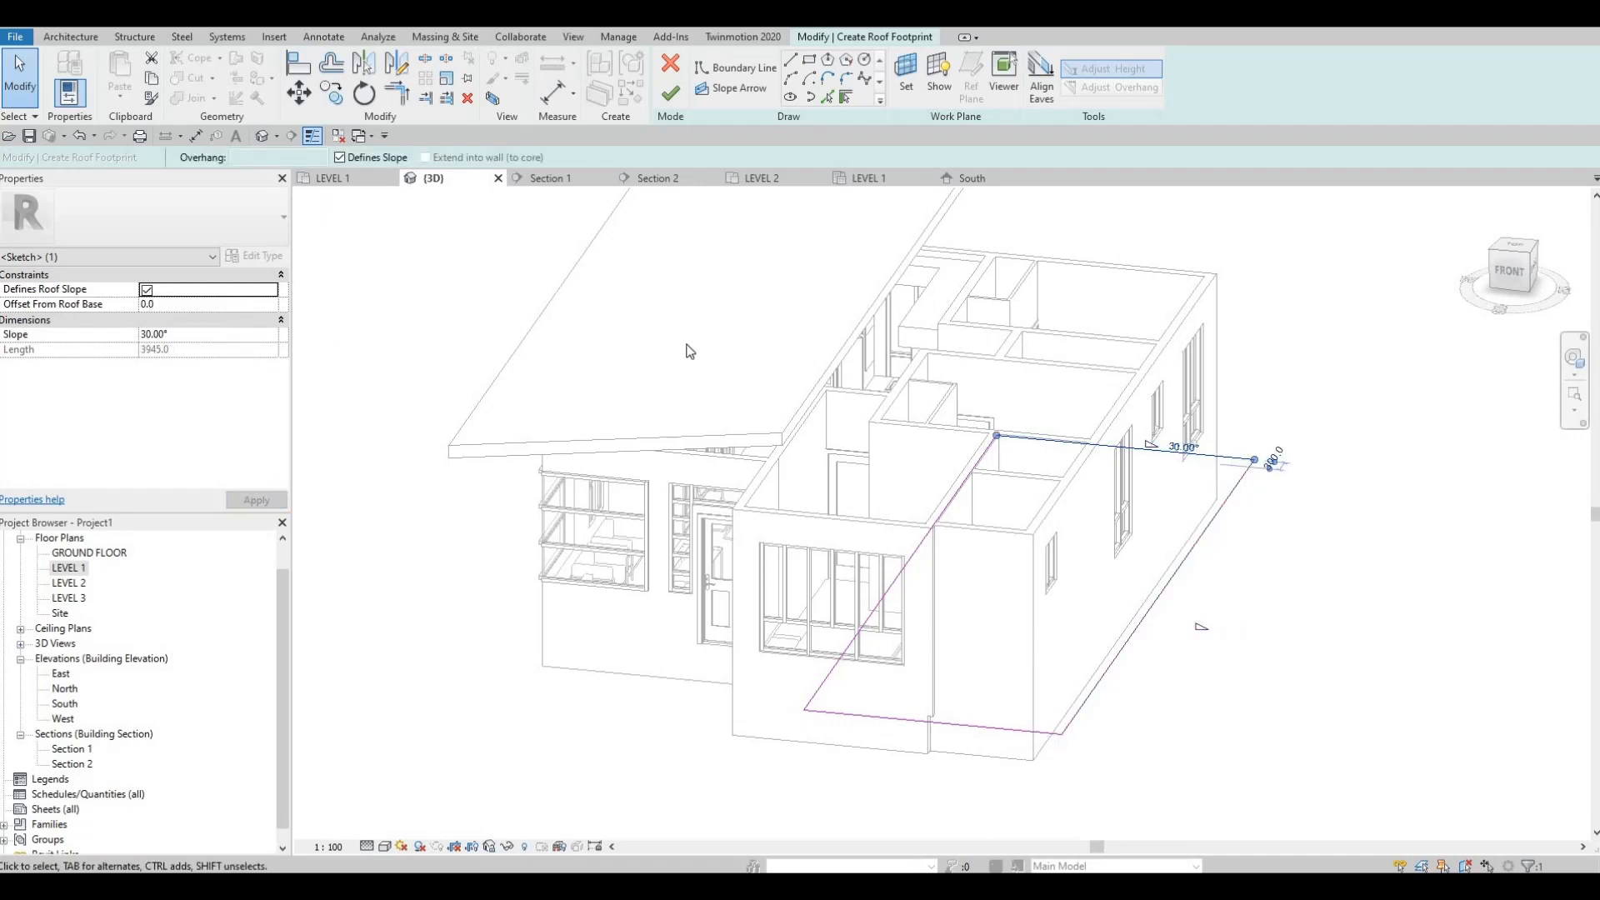
click(147, 291)
click(260, 503)
click(672, 97)
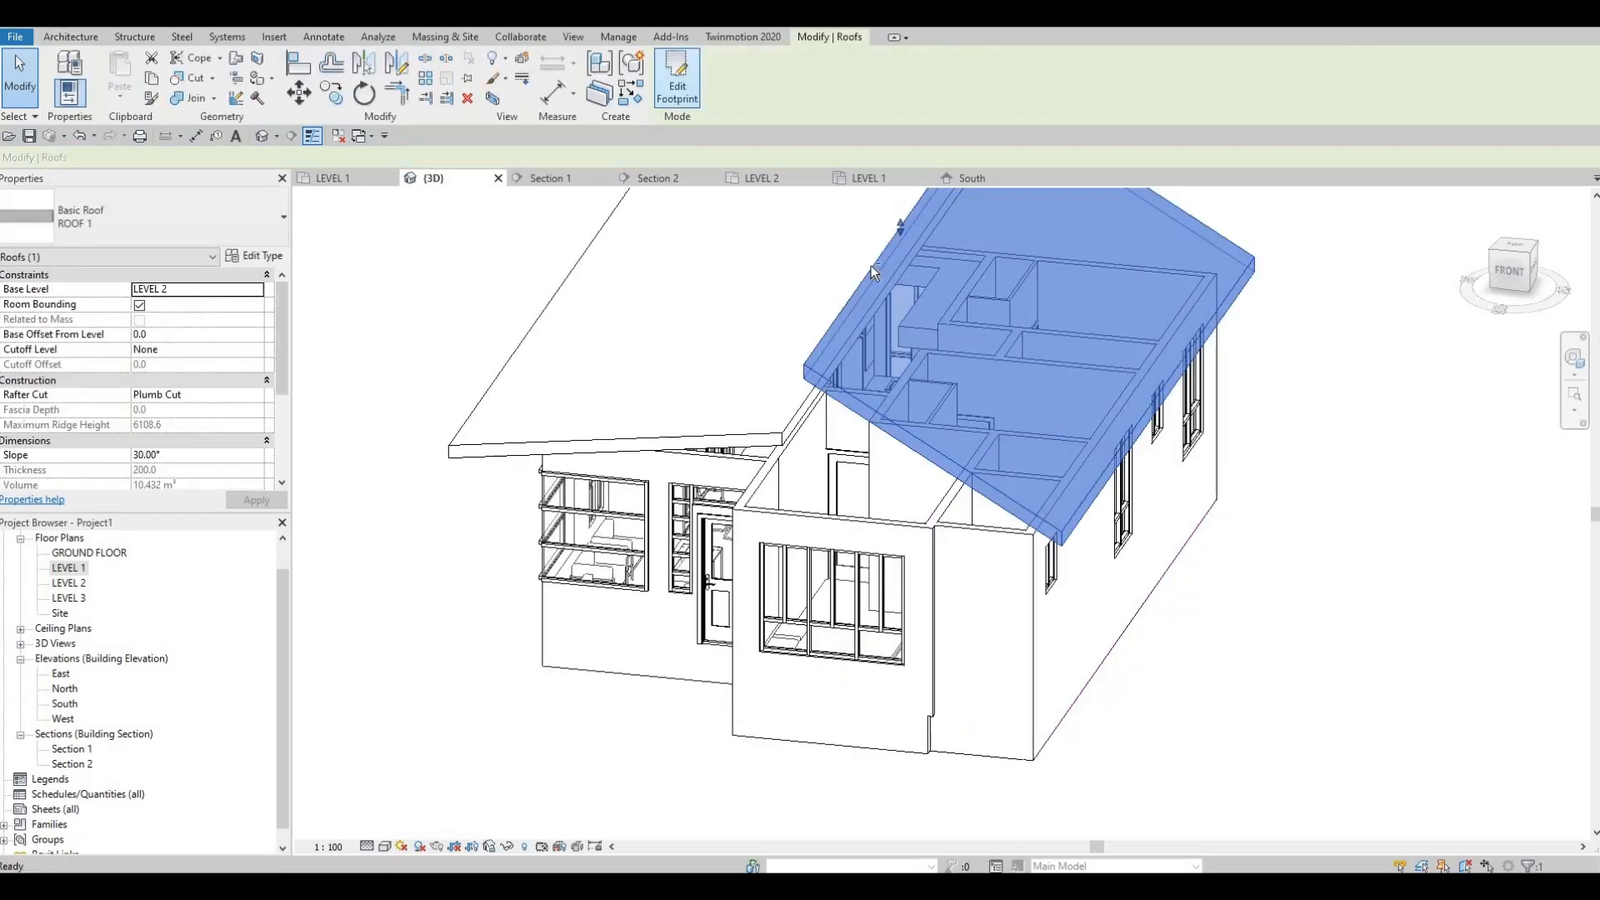
Step: Lower the second roof's high edge with its shape handle to a slope of about 7°
shift+middle_drag(1034, 157, 951, 200)
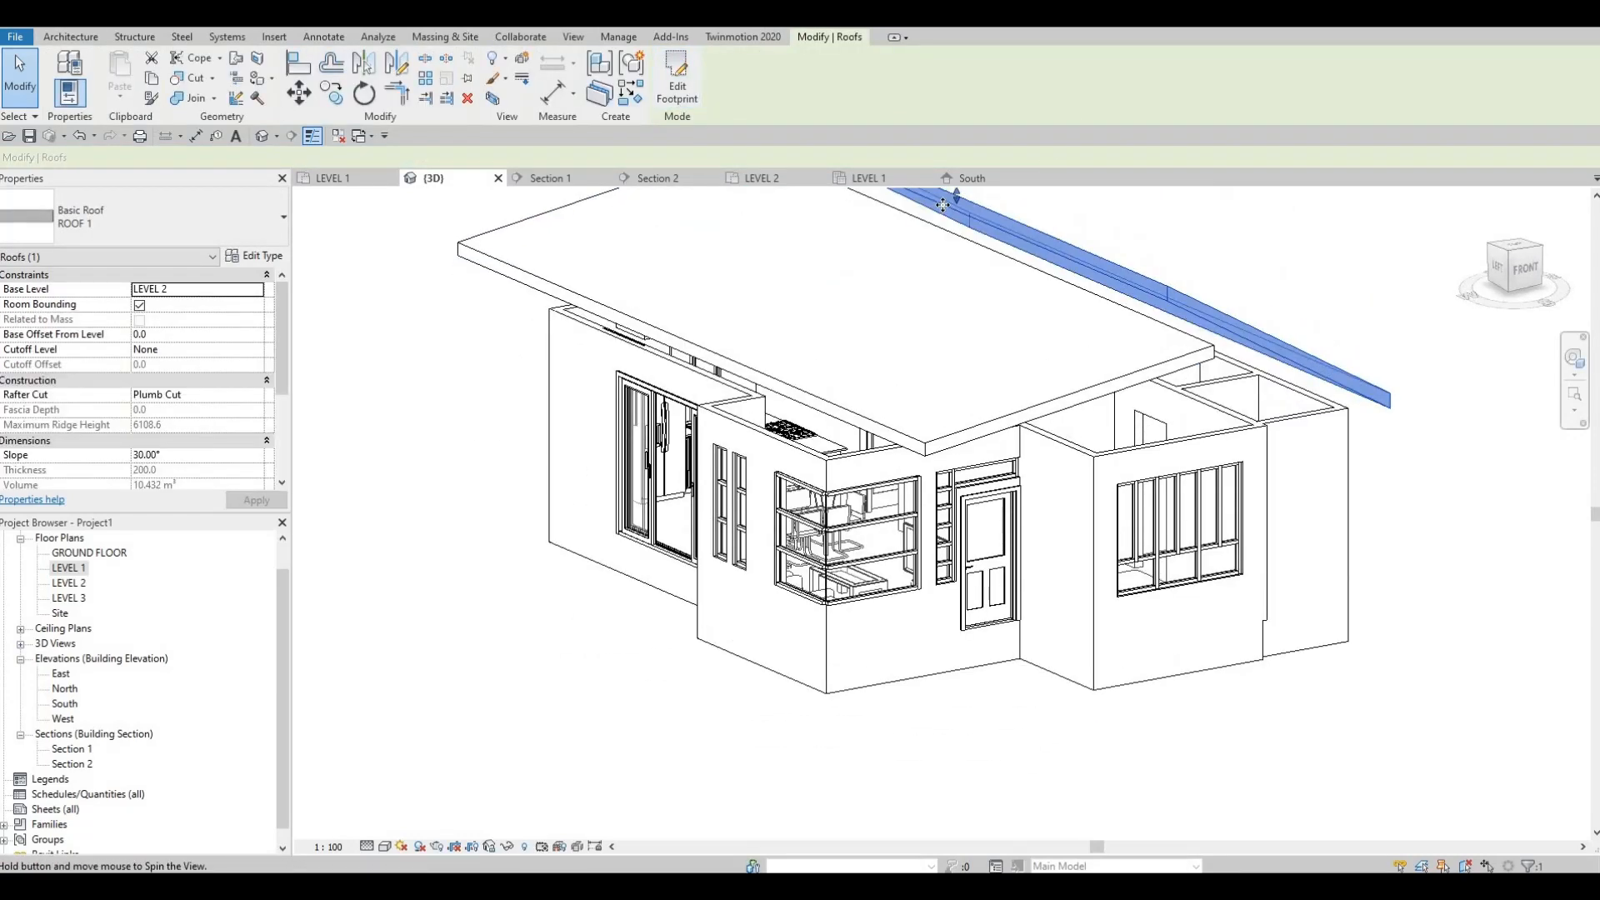
drag(950, 208, 958, 333)
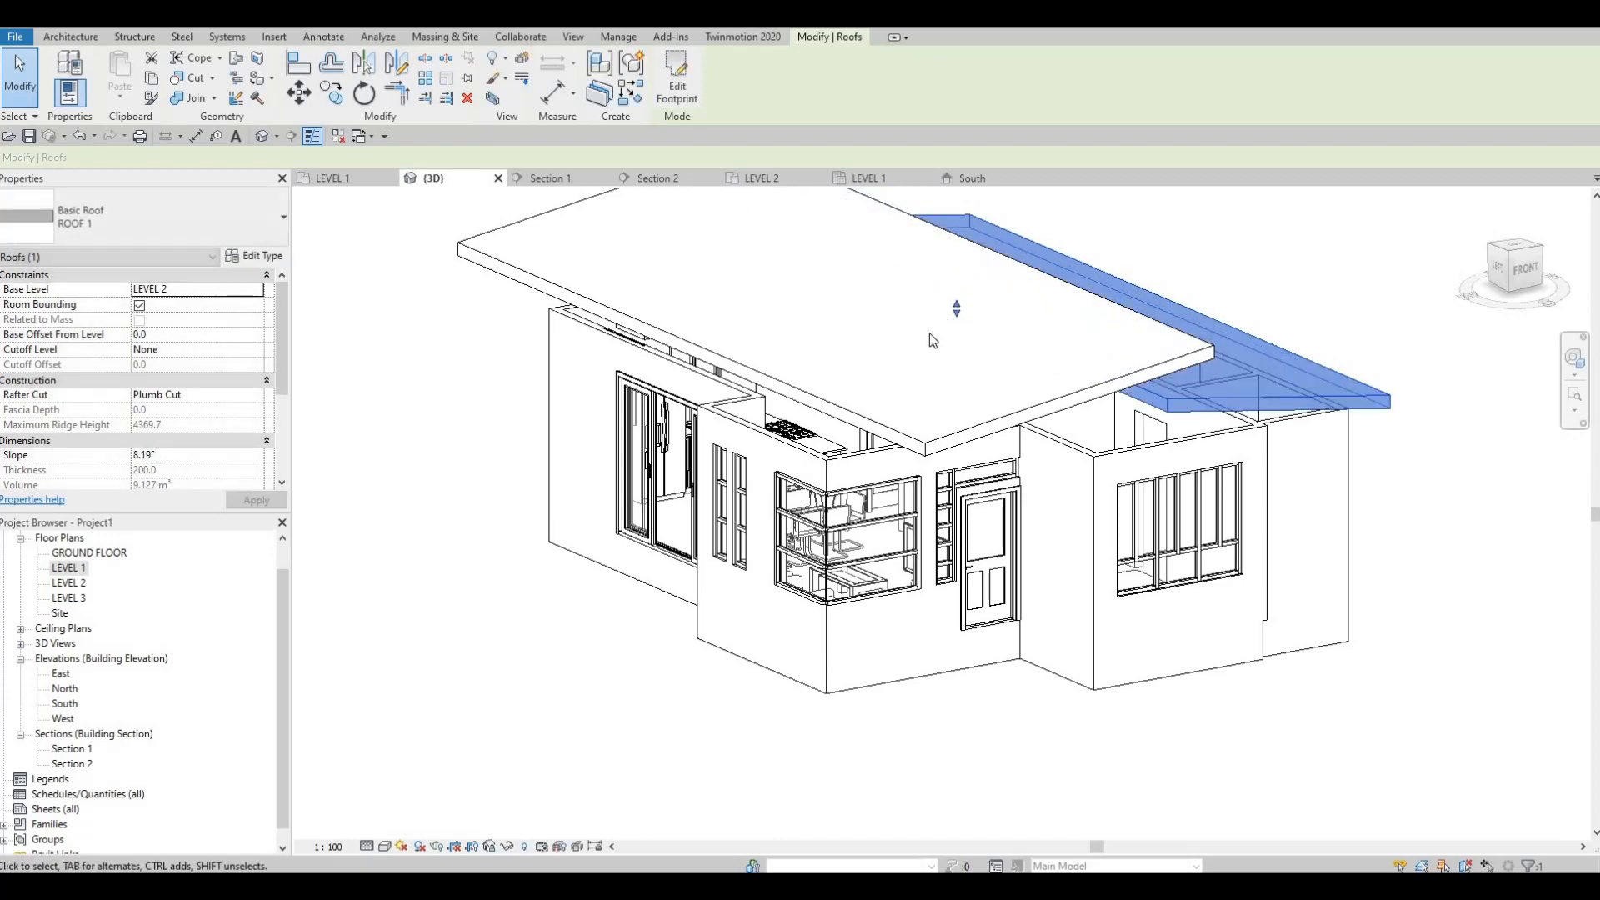
shift+middle_drag(928, 333, 933, 298)
drag(932, 297, 943, 345)
shift+middle_drag(931, 426, 429, 212)
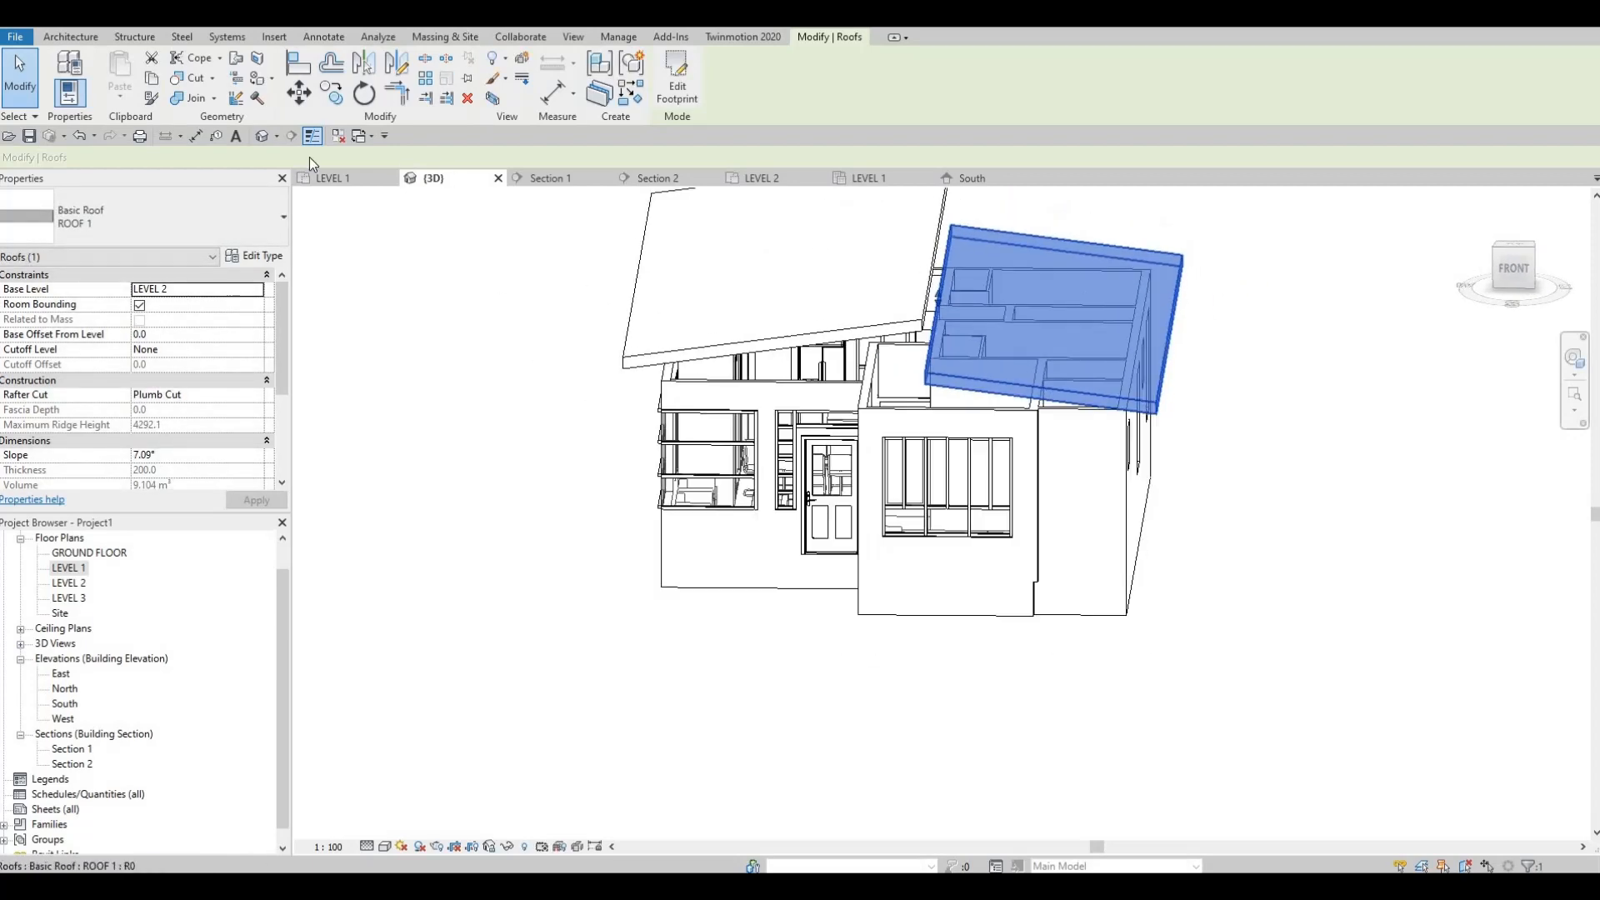
click(71, 38)
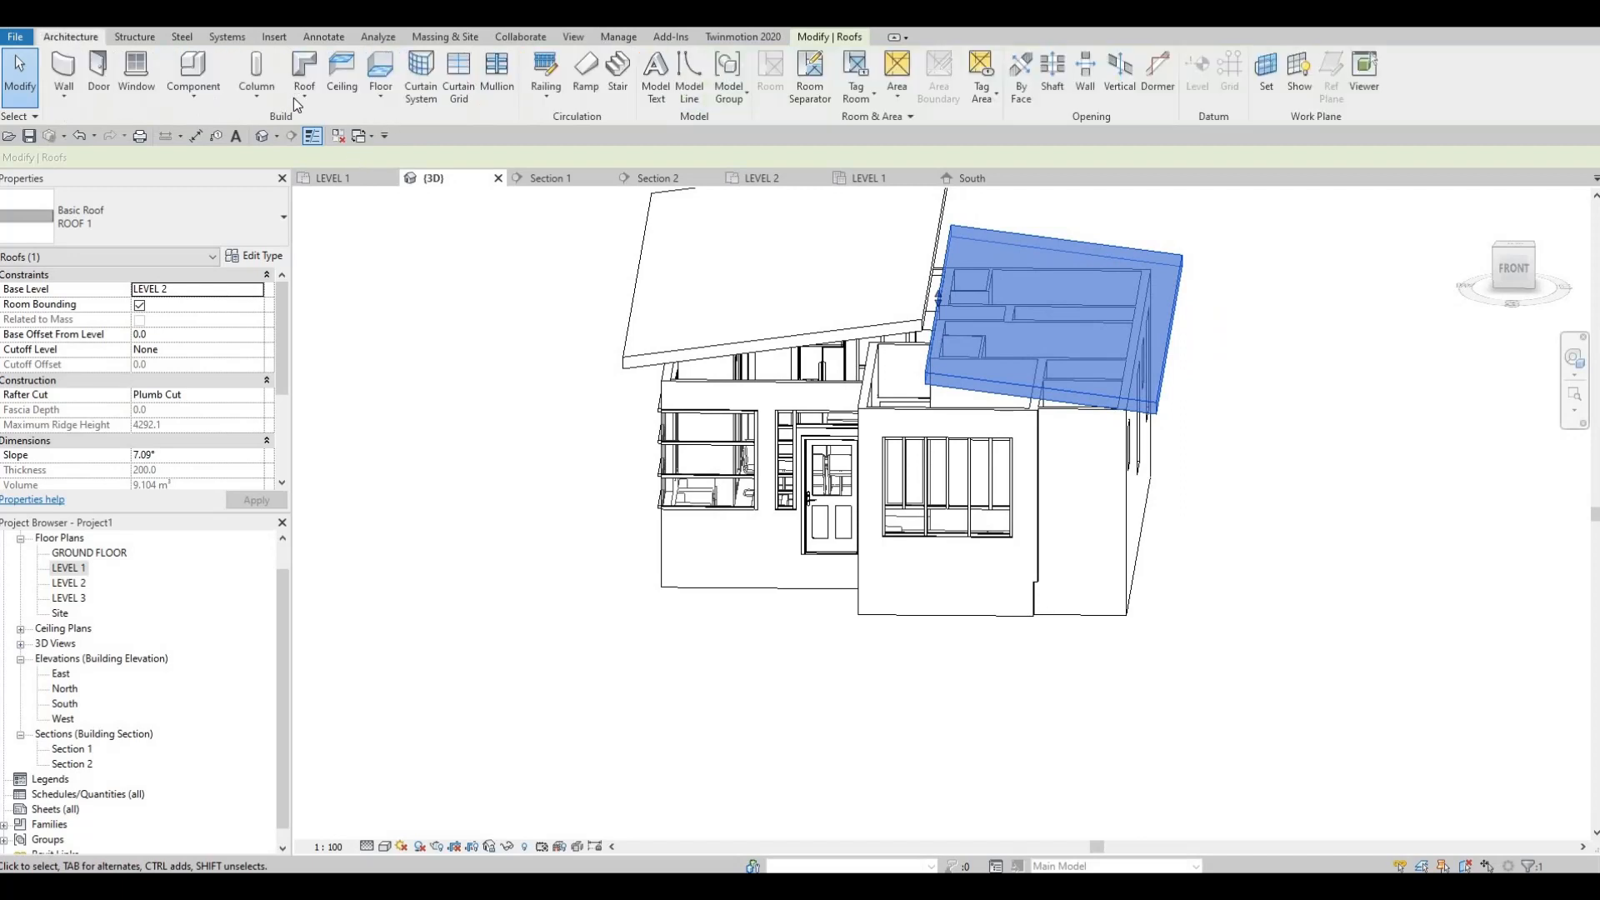
click(301, 103)
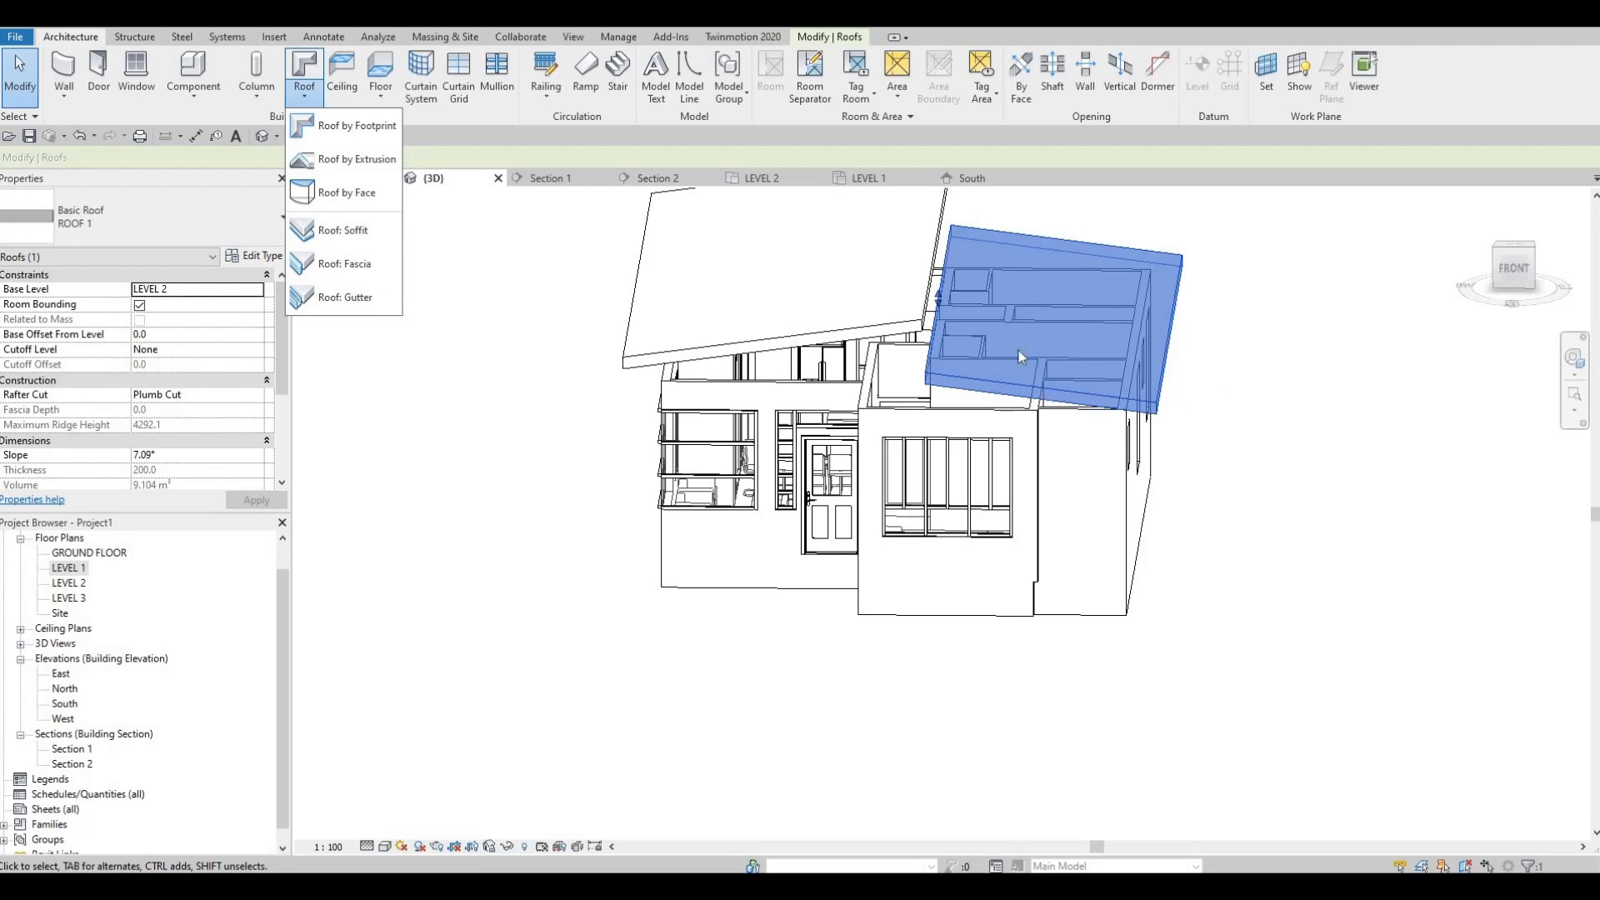
key(Escape)
key(Escape)
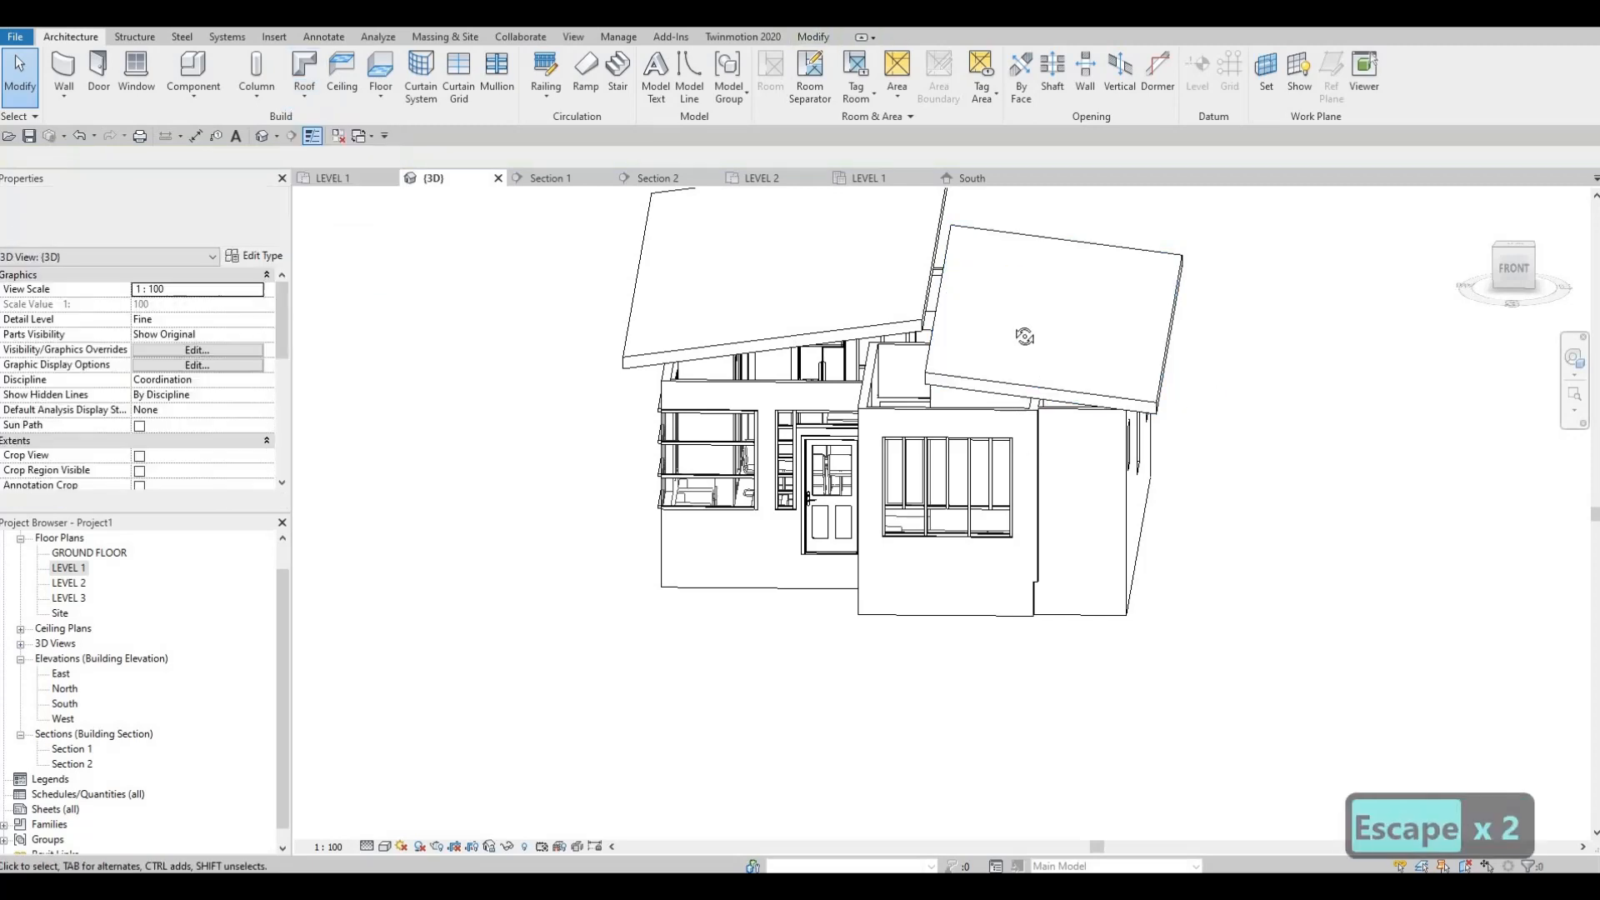
Step: Set the slope of the second roof, based at LEVEL 2, to 8°
shift+middle_drag(1023, 383, 959, 302)
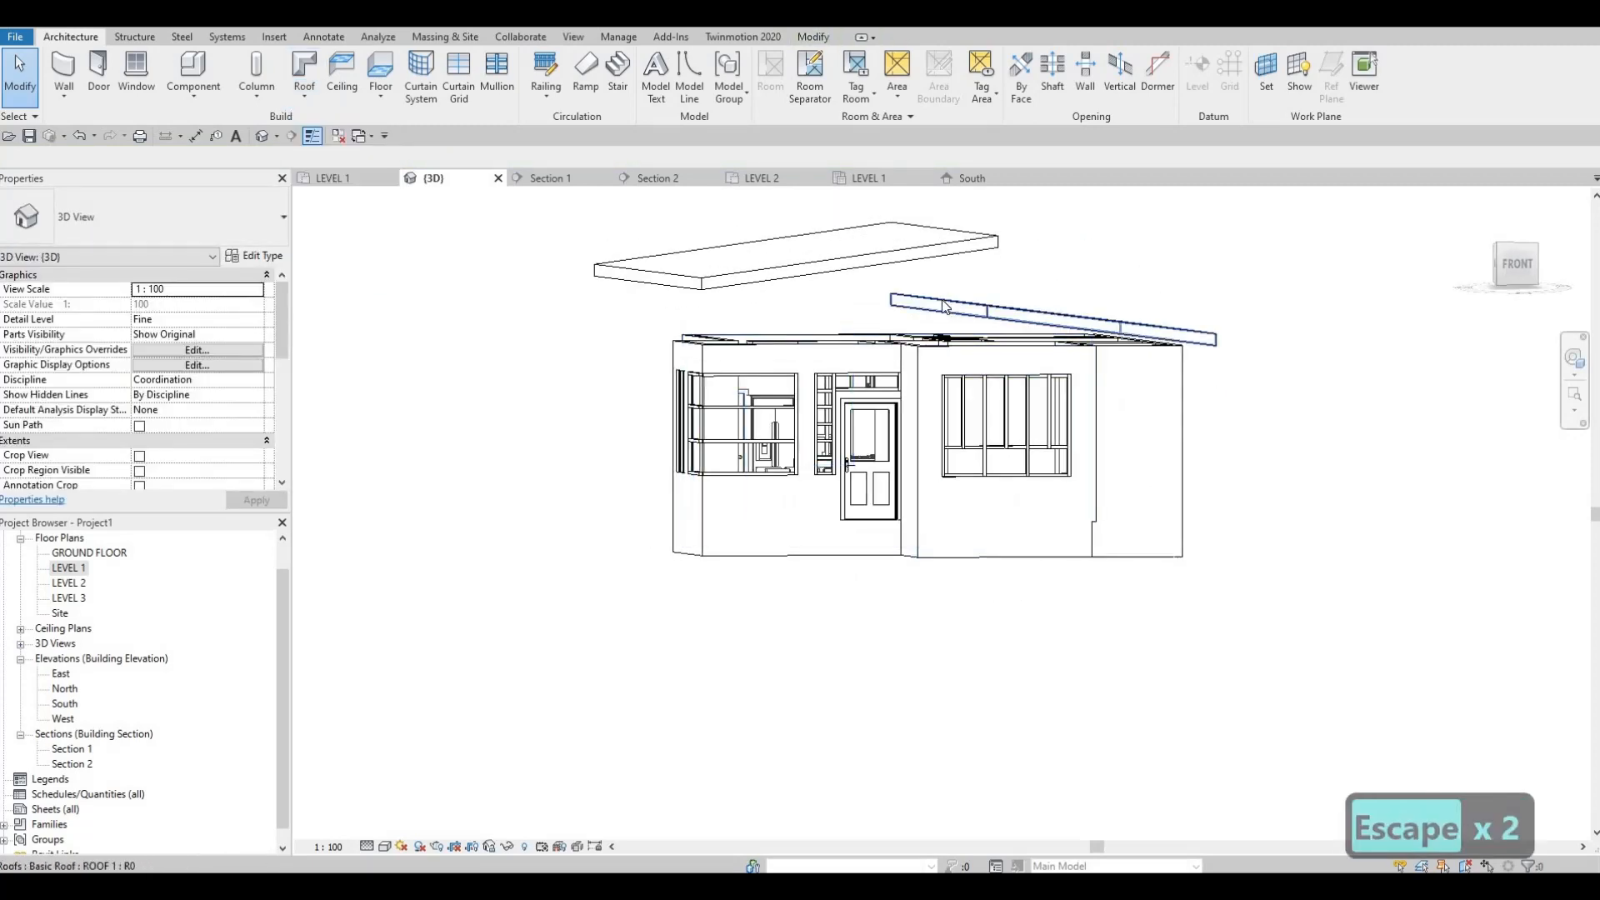
click(943, 302)
drag(942, 304, 941, 304)
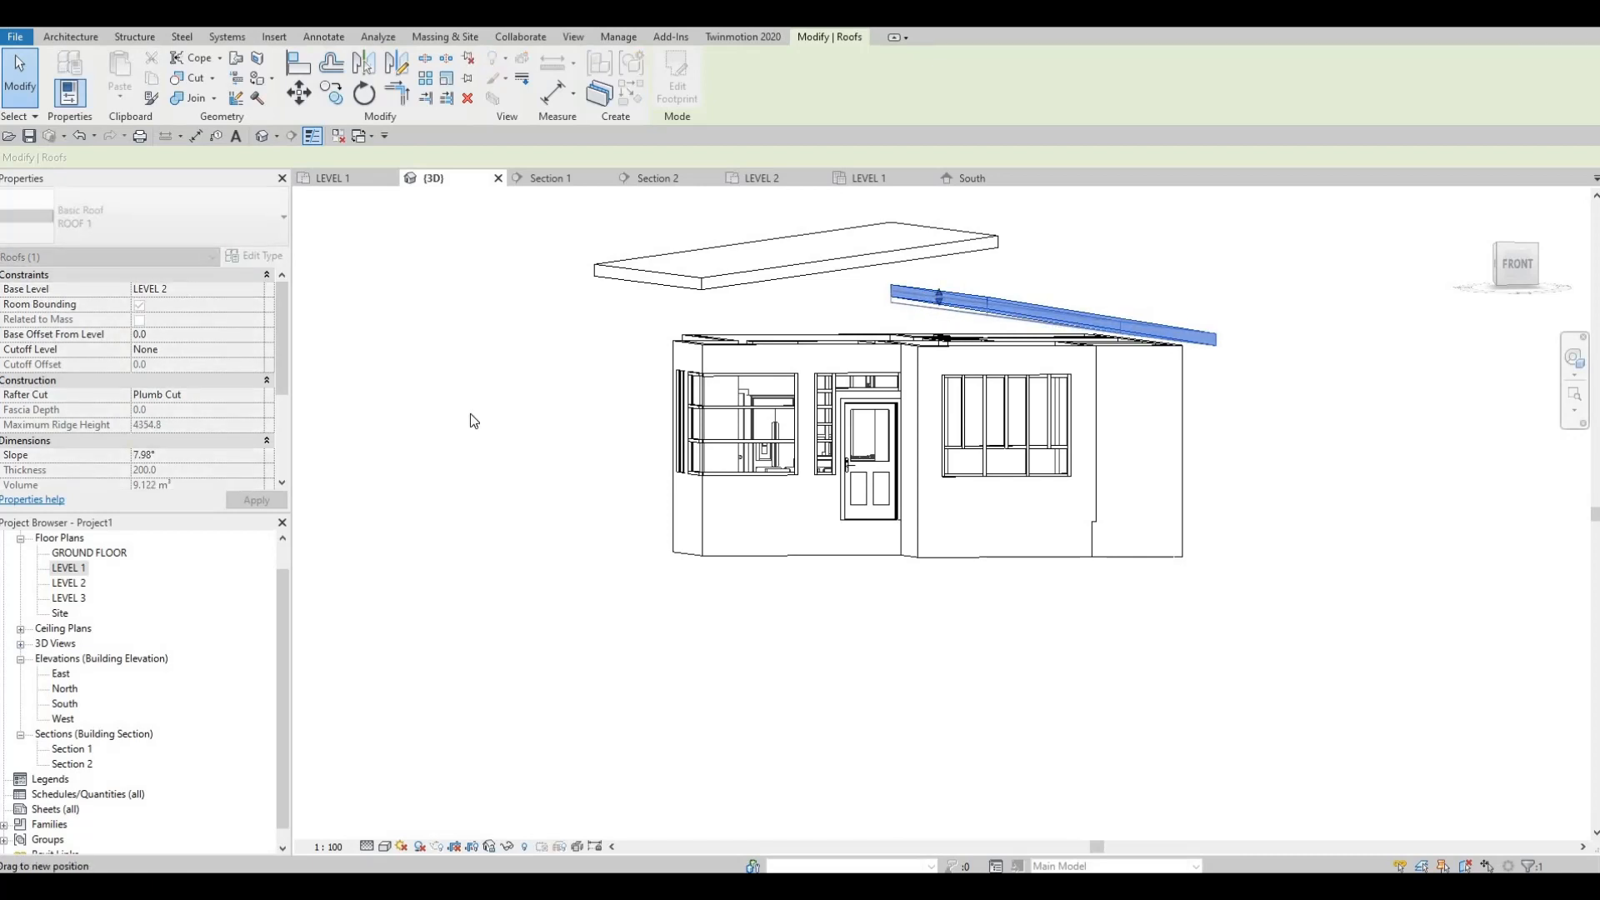
click(172, 456)
text(8)
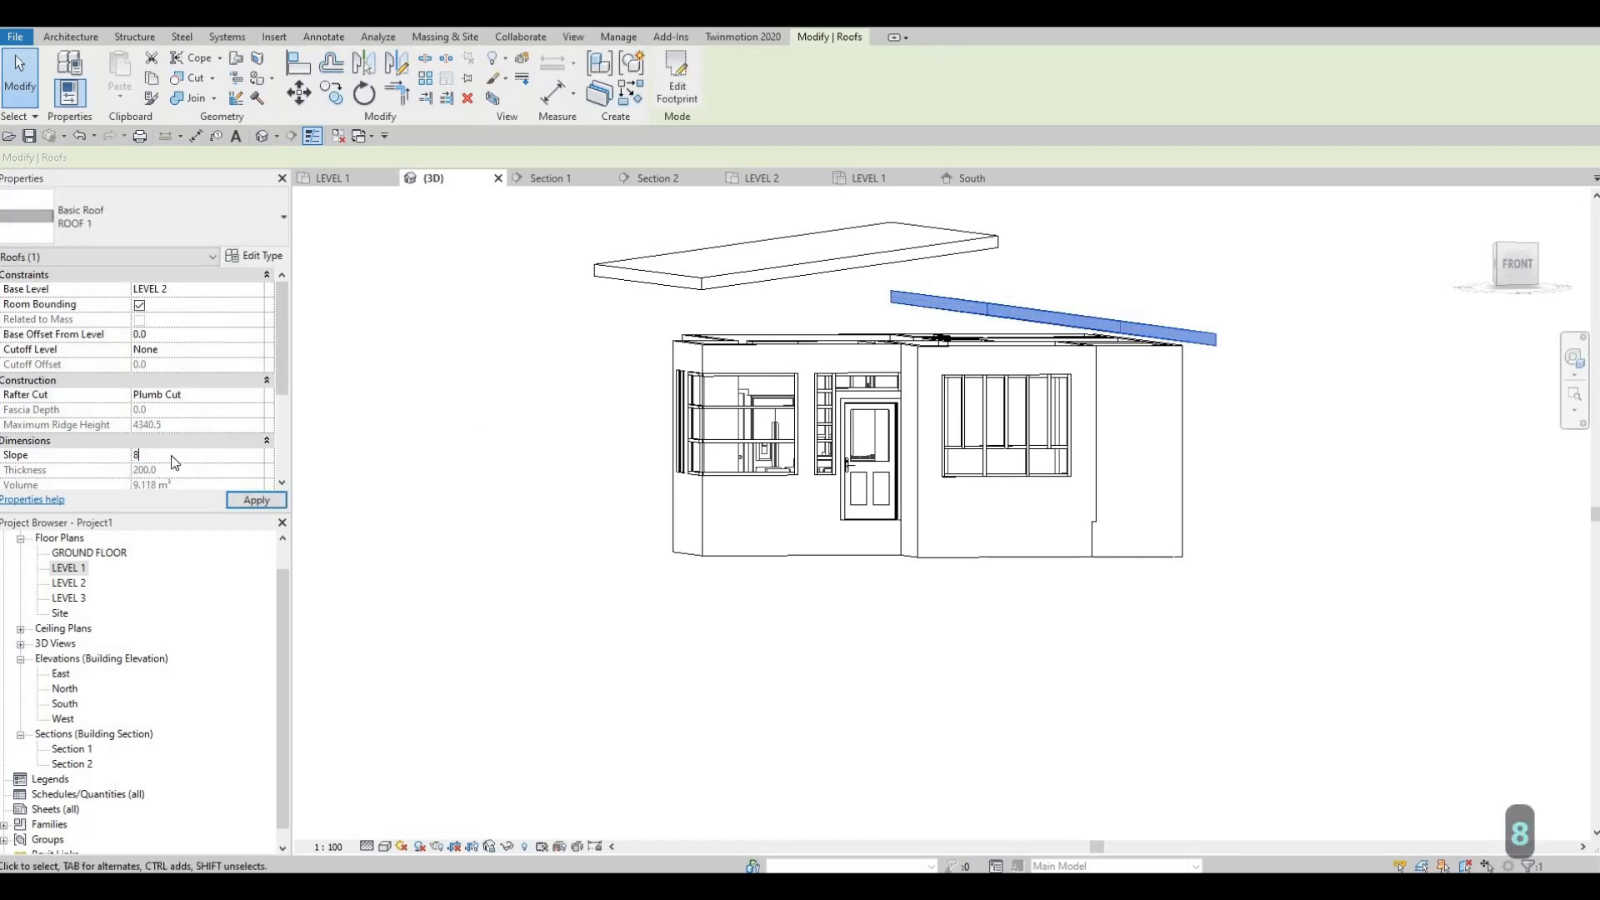
key(Return)
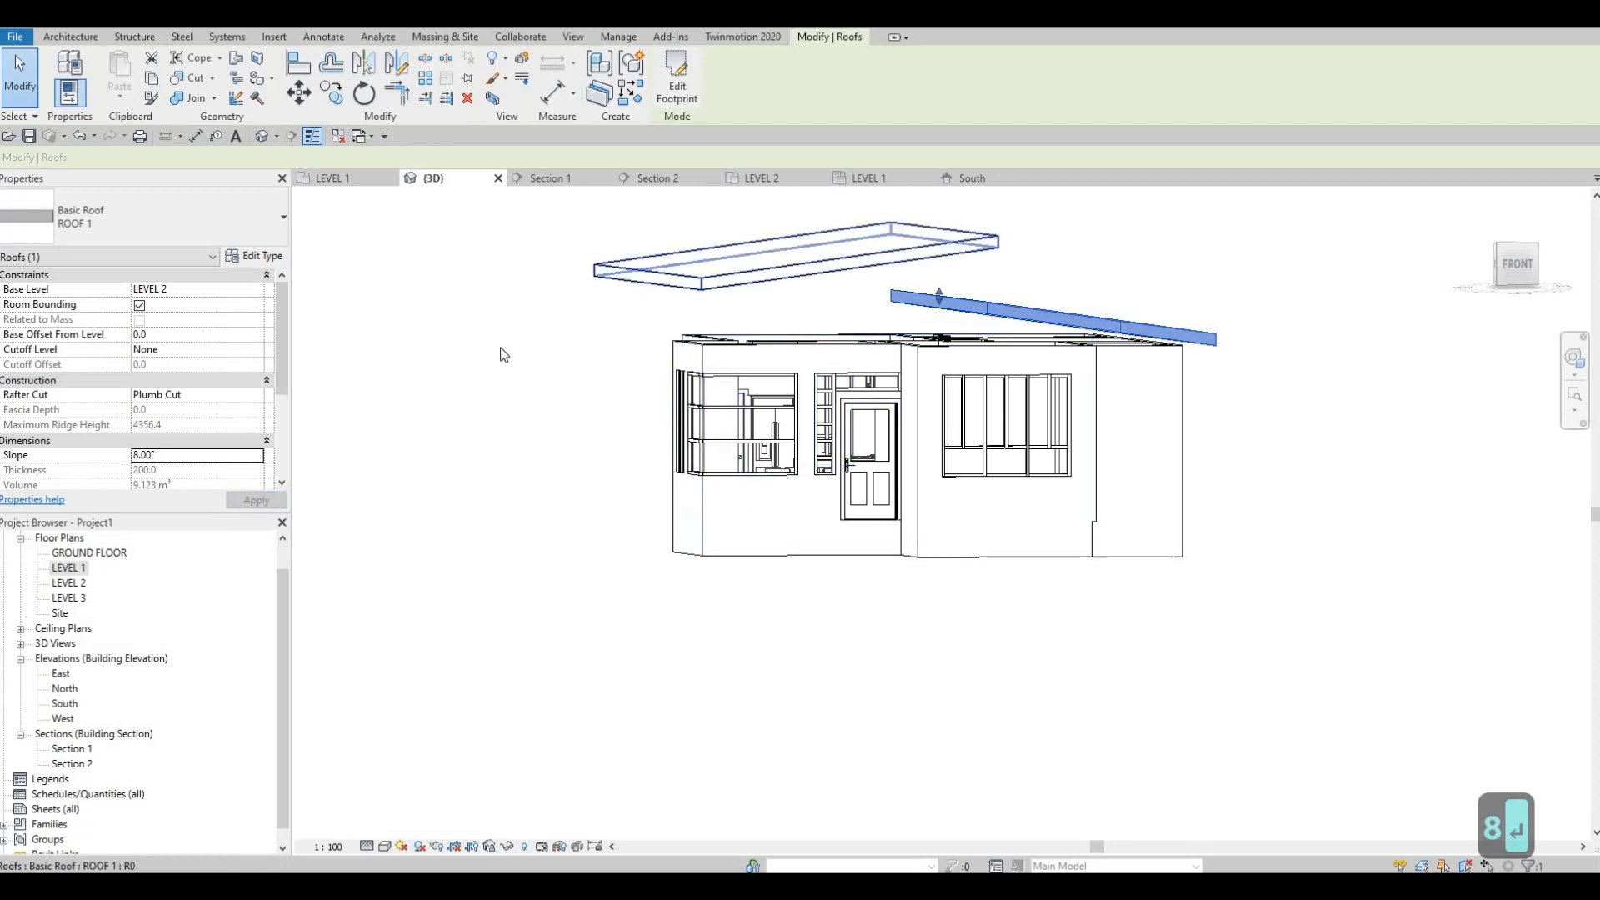
Step: Set the slope of the higher roof, based at the ROOF level, to 8° and clear the selection
click(760, 275)
click(174, 454)
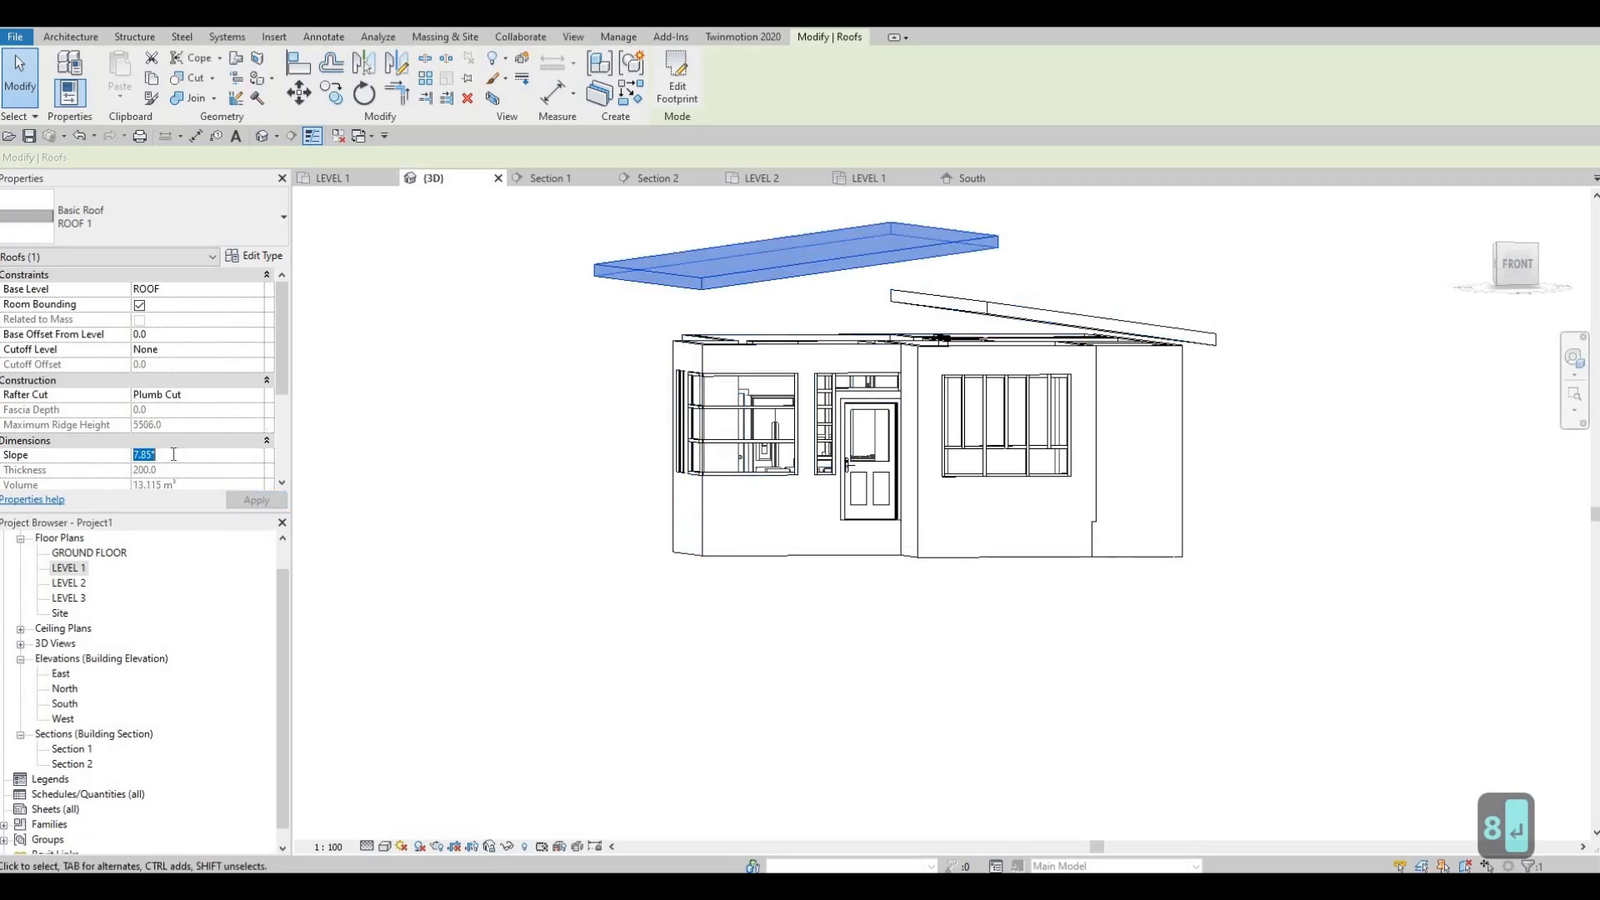
text(8)
key(Return)
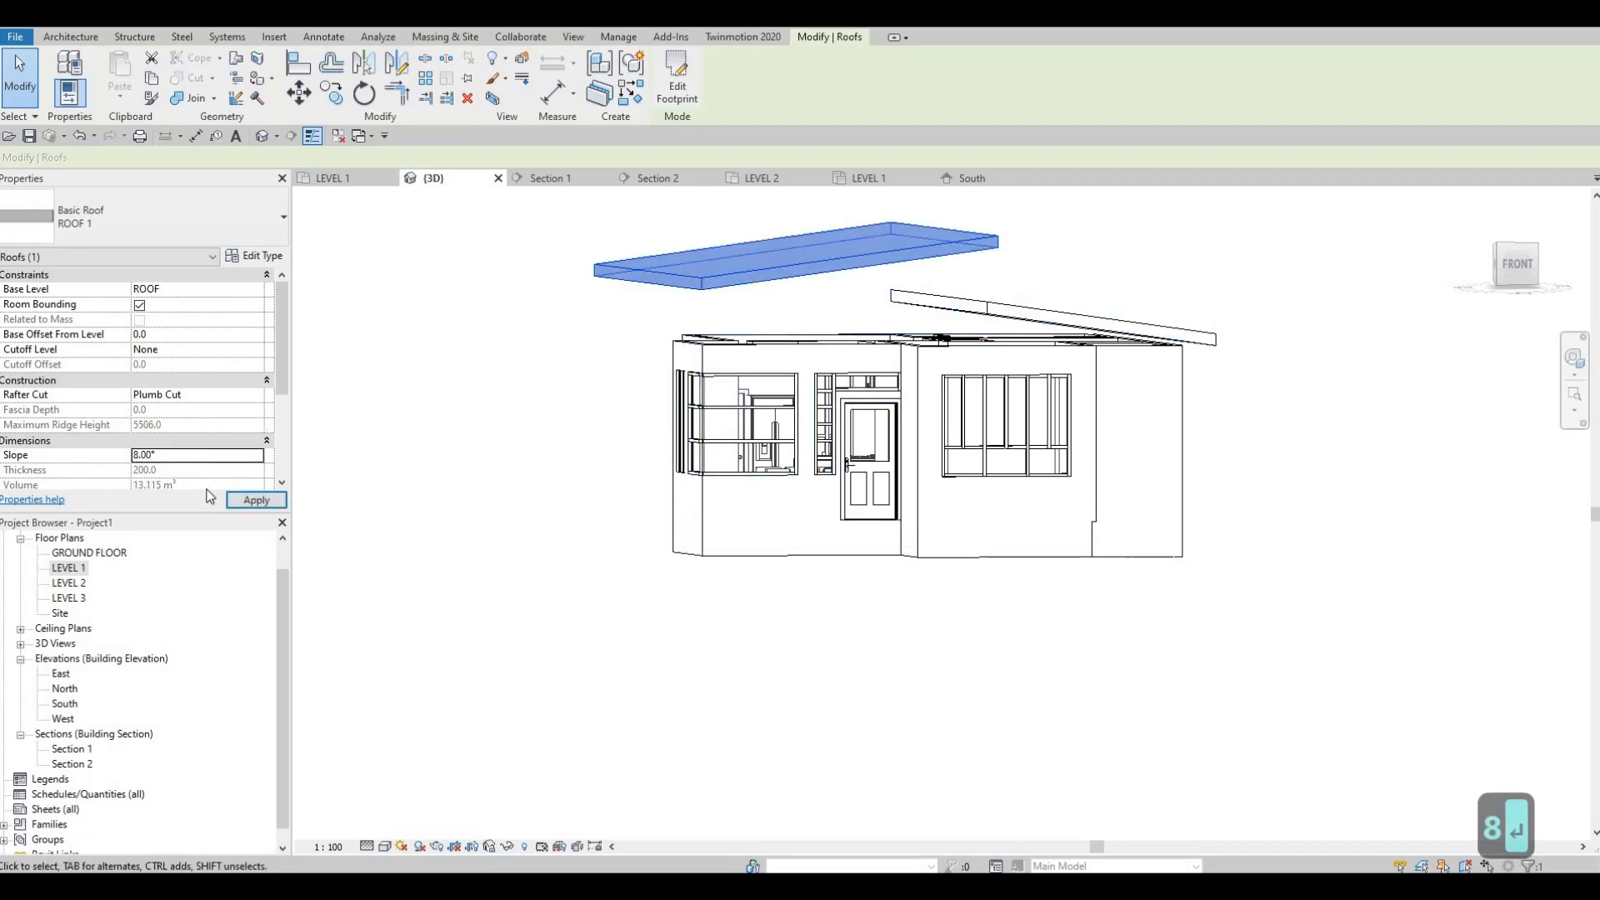
key(Escape)
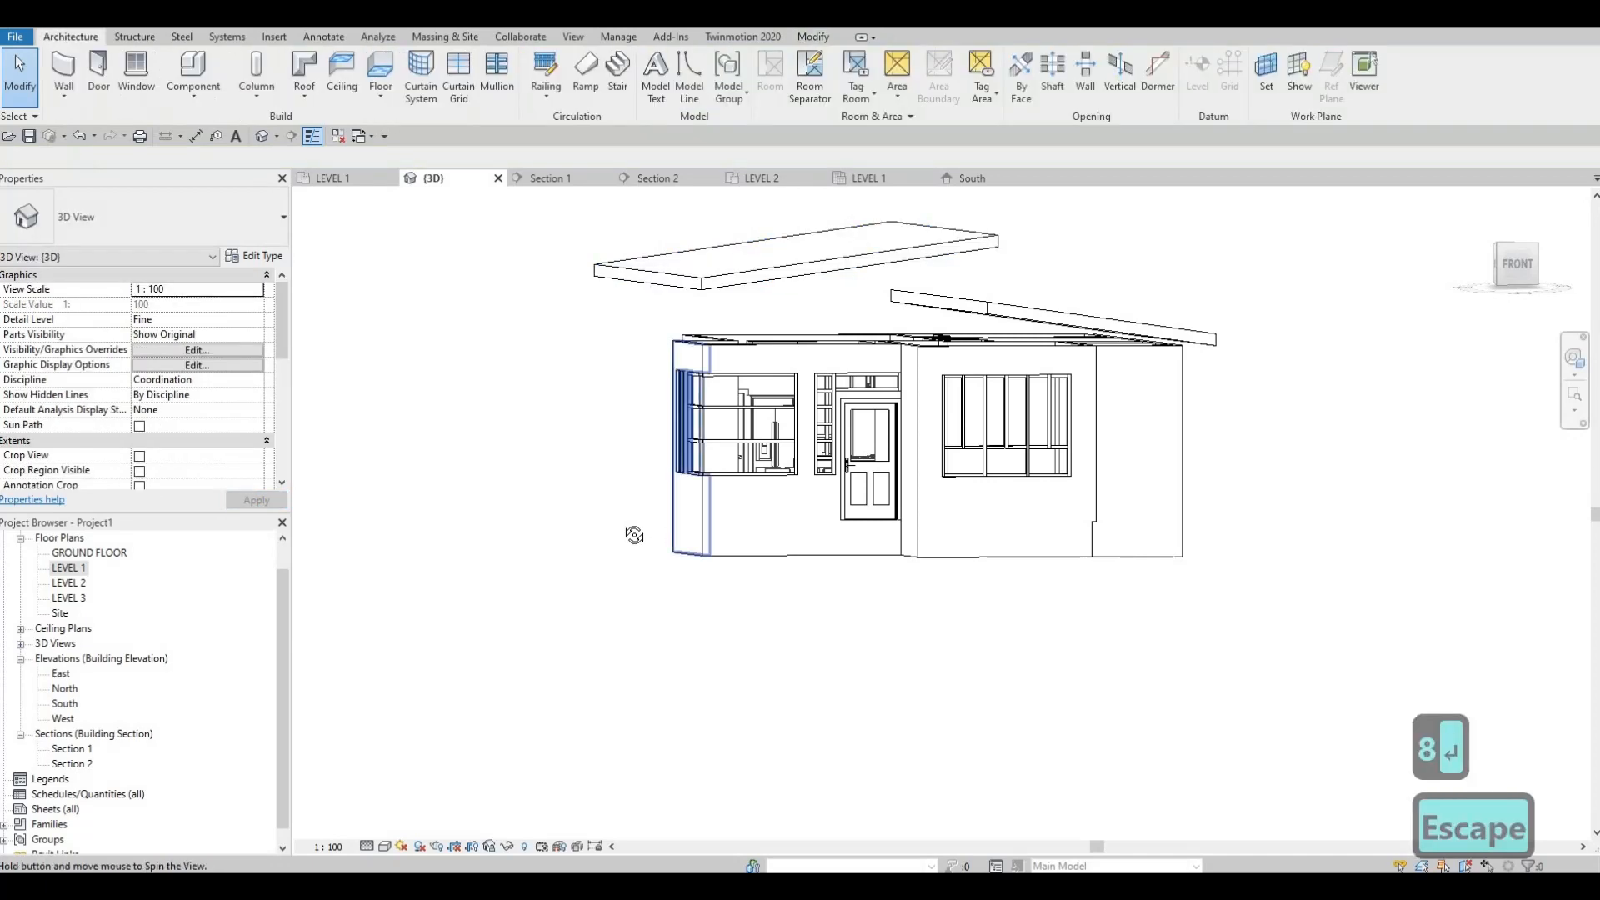
Step: Examine both roofs in the 3D view and compare their base levels and slopes
shift+middle_drag(638, 525, 674, 533)
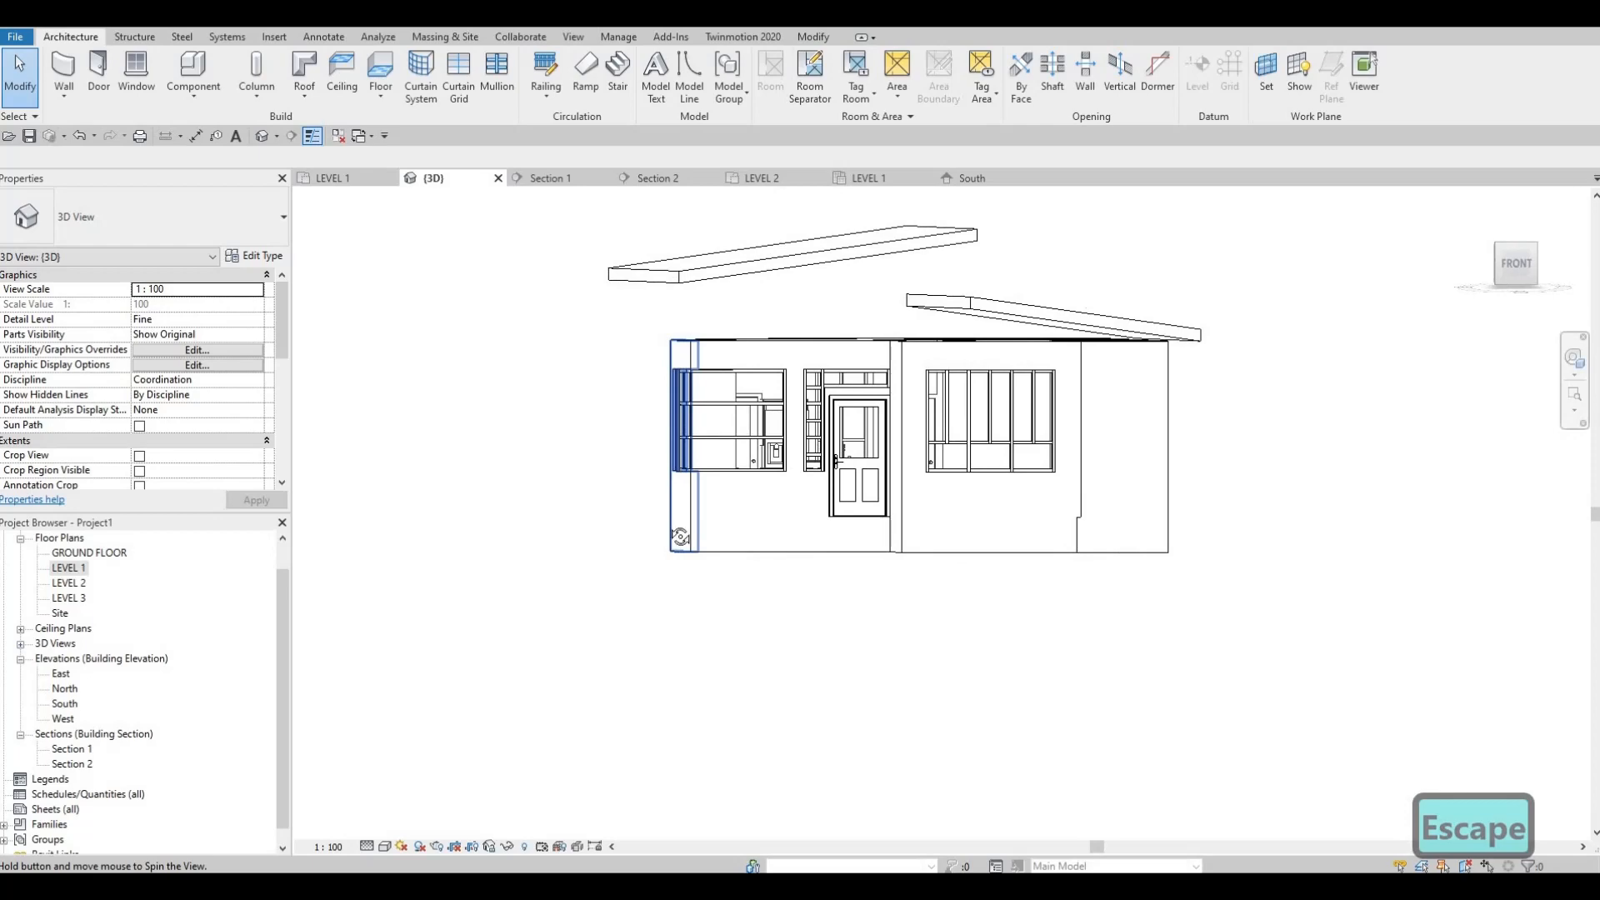
shift+middle_drag(869, 541, 963, 412)
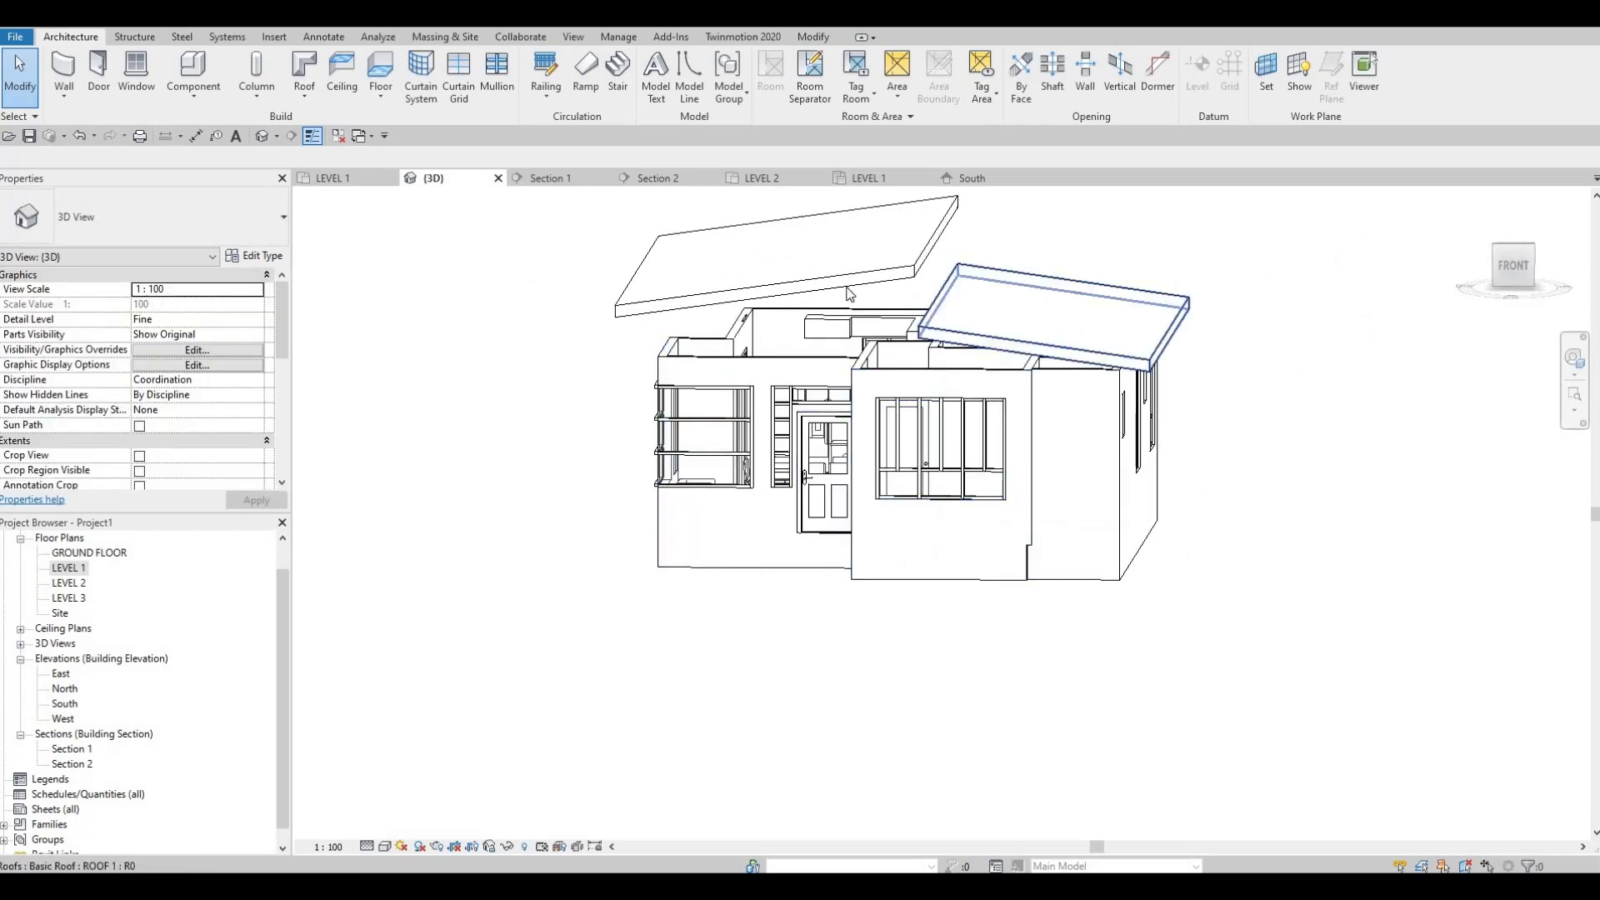
click(950, 293)
click(842, 289)
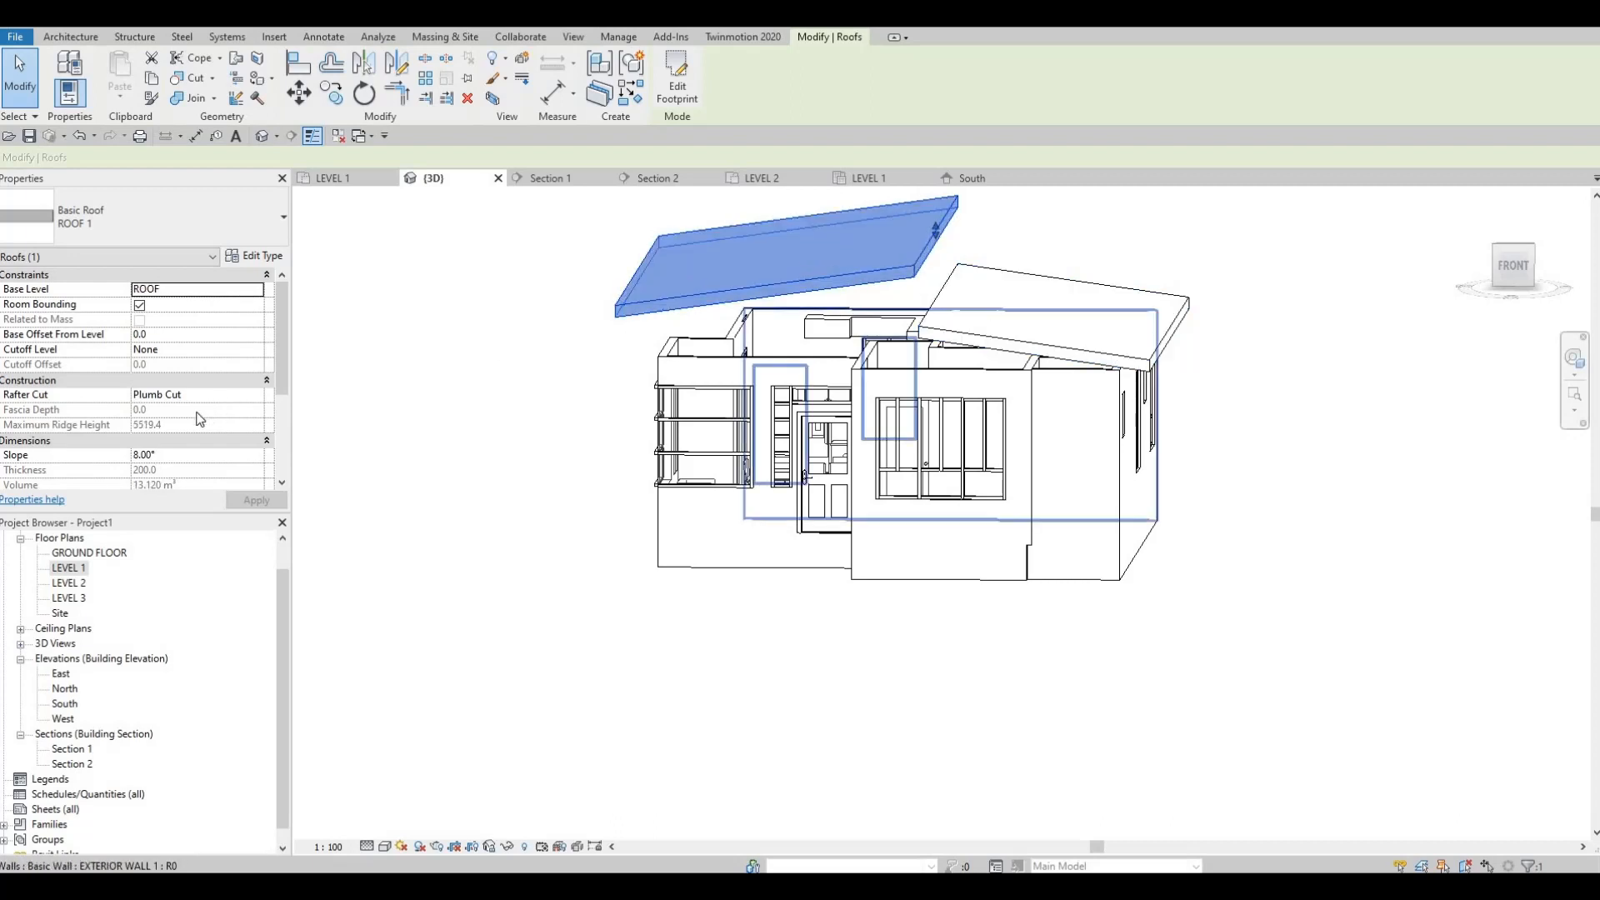
key(Escape)
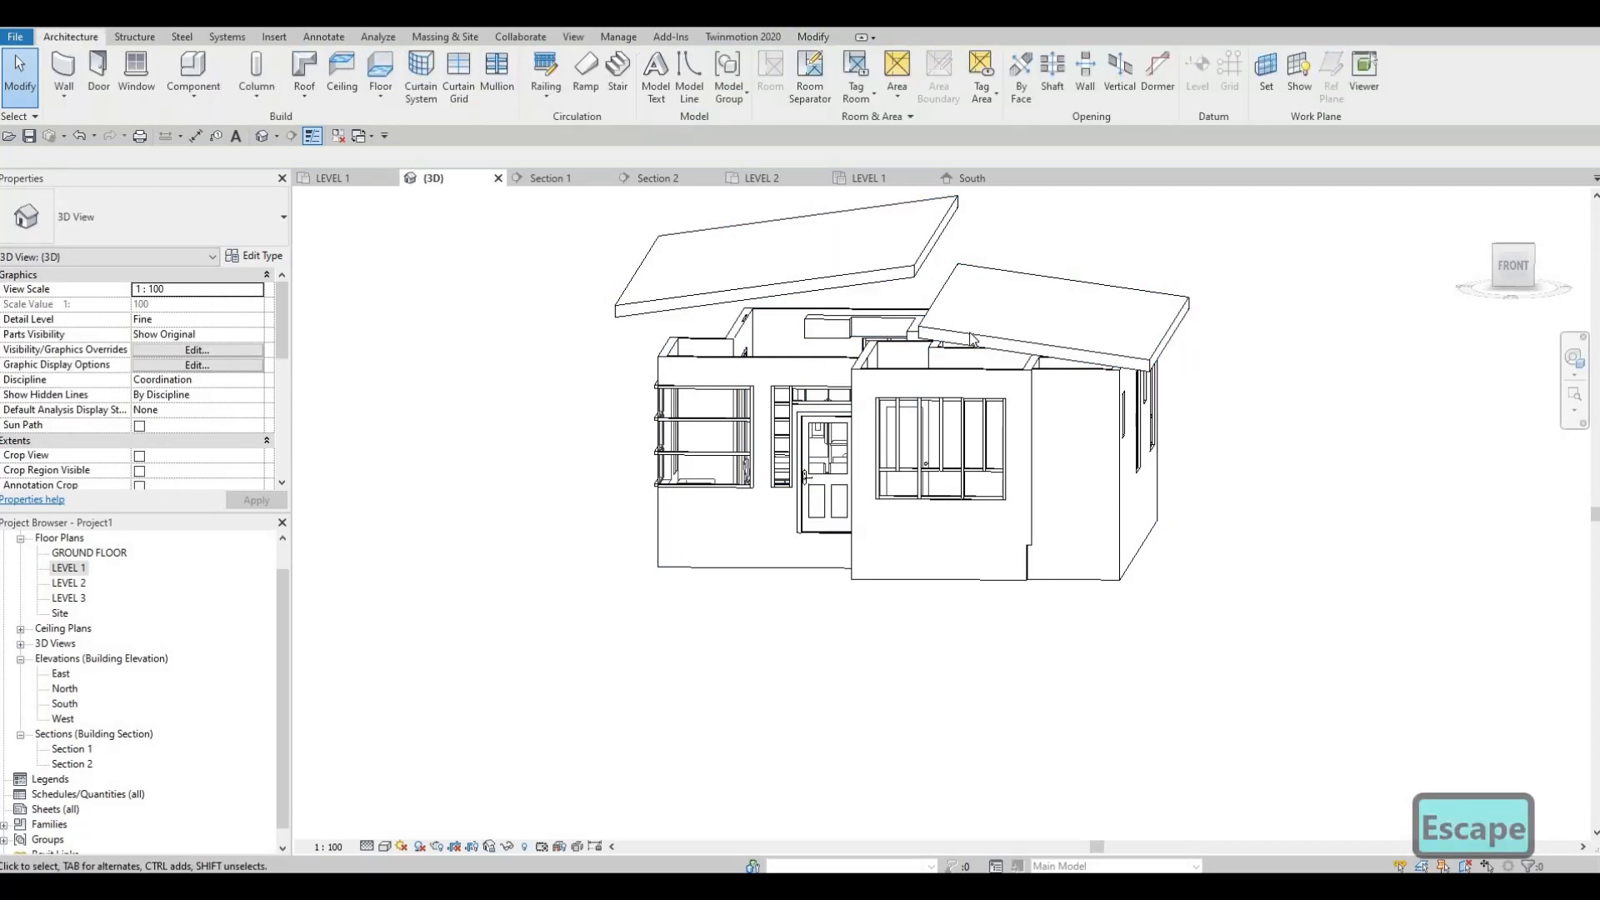
key(Escape)
click(1001, 339)
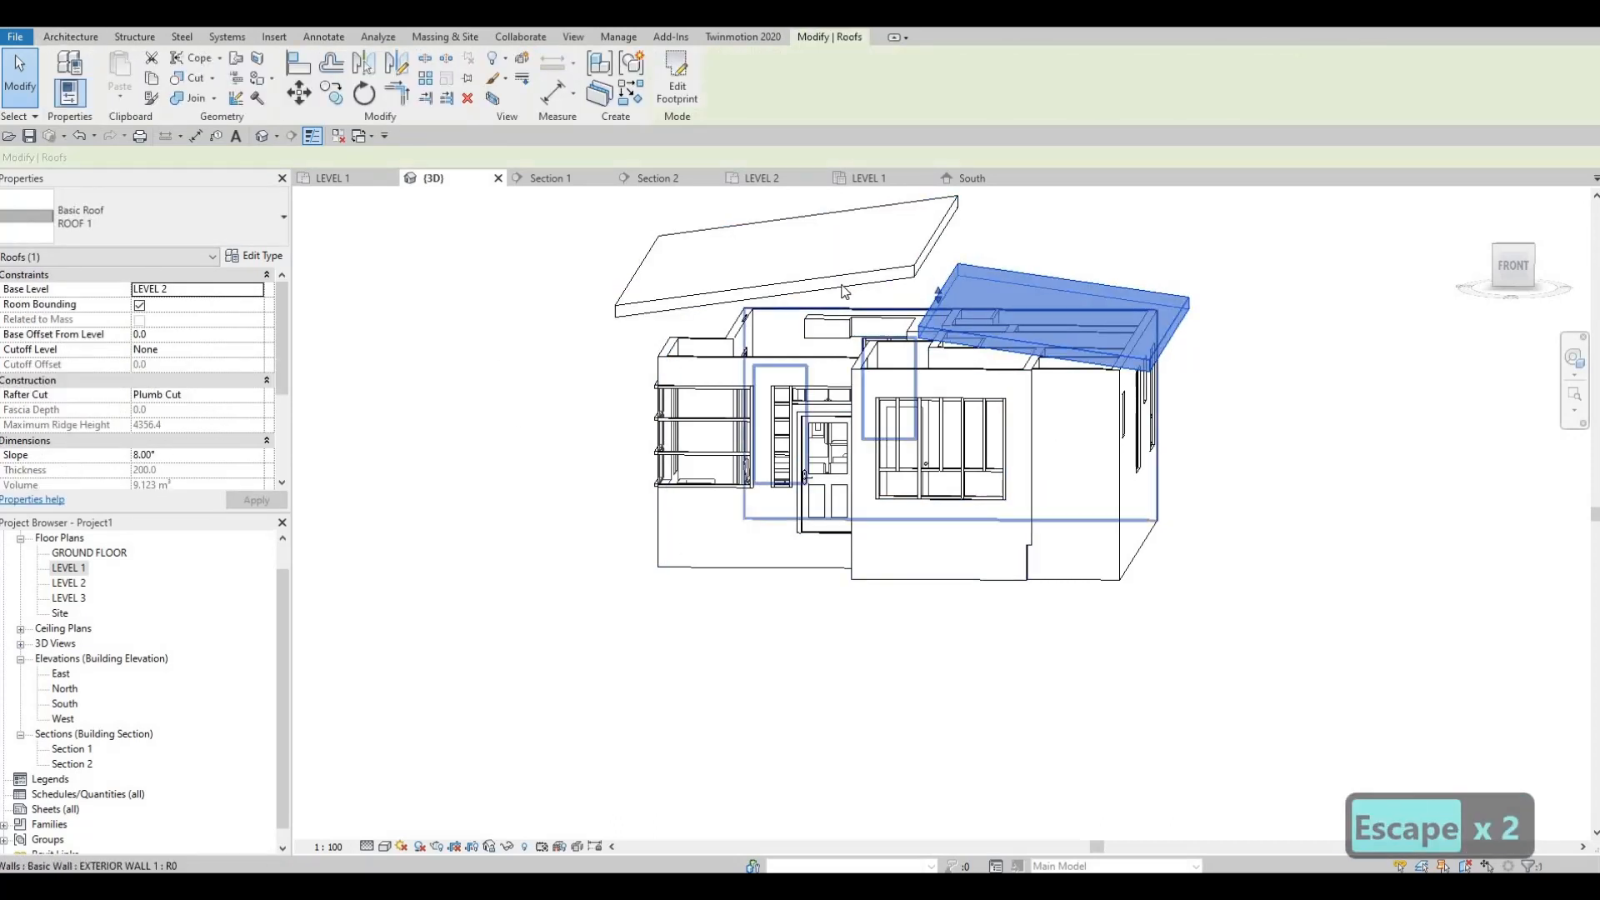
click(698, 293)
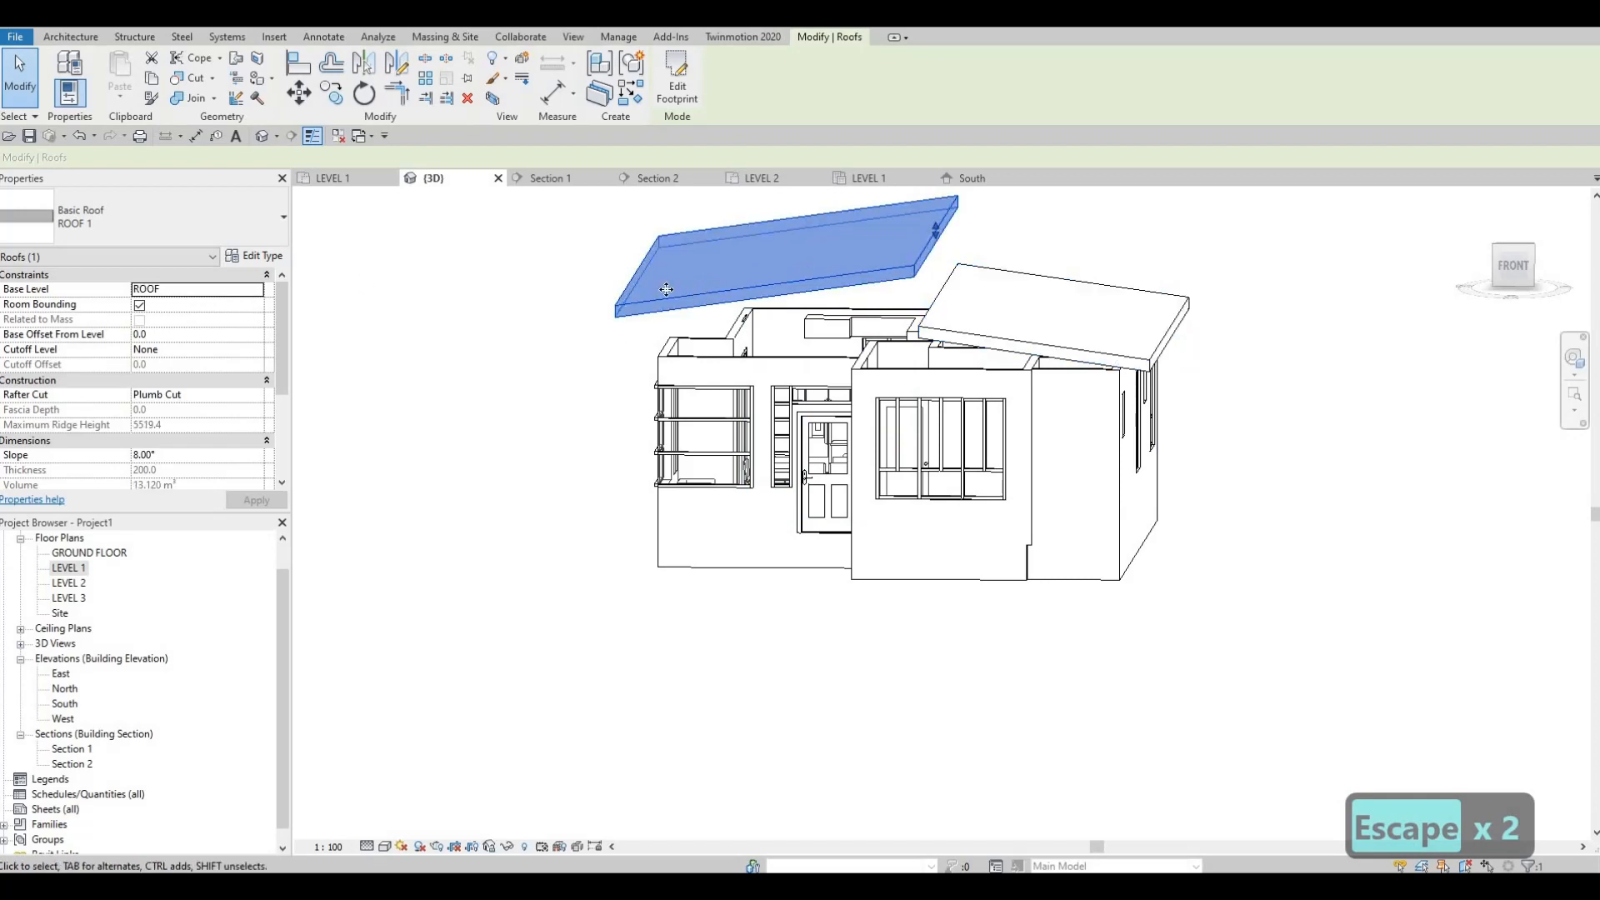
Step: Open the South elevation and examine how the two sloped roofs meet at grid D
shift+middle_drag(666, 290, 697, 226)
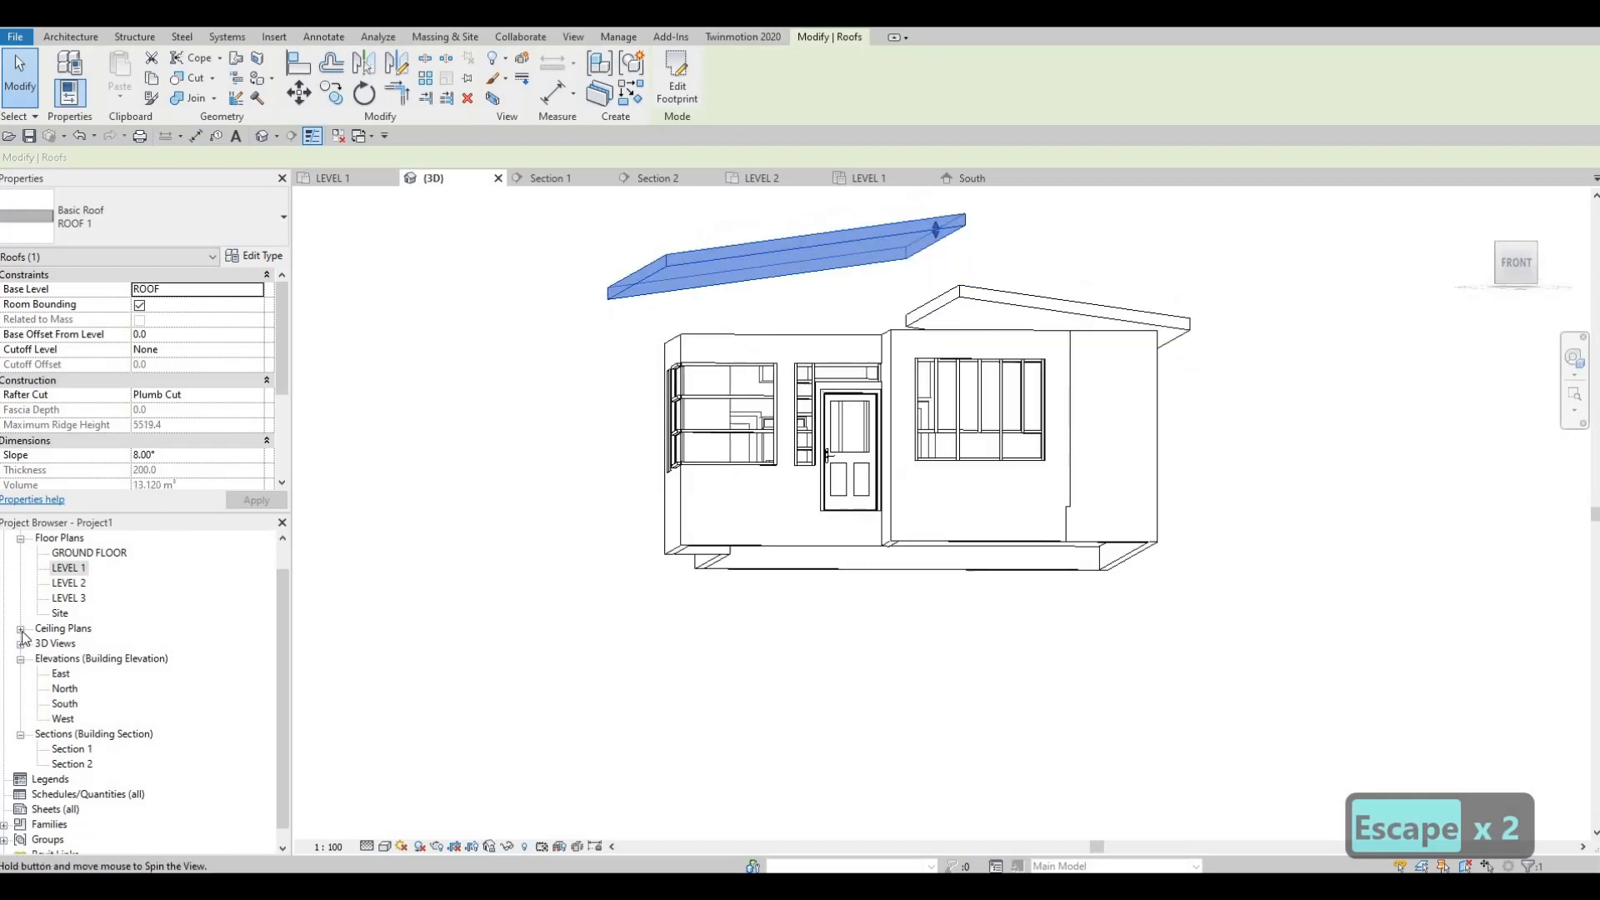
double_click(65, 704)
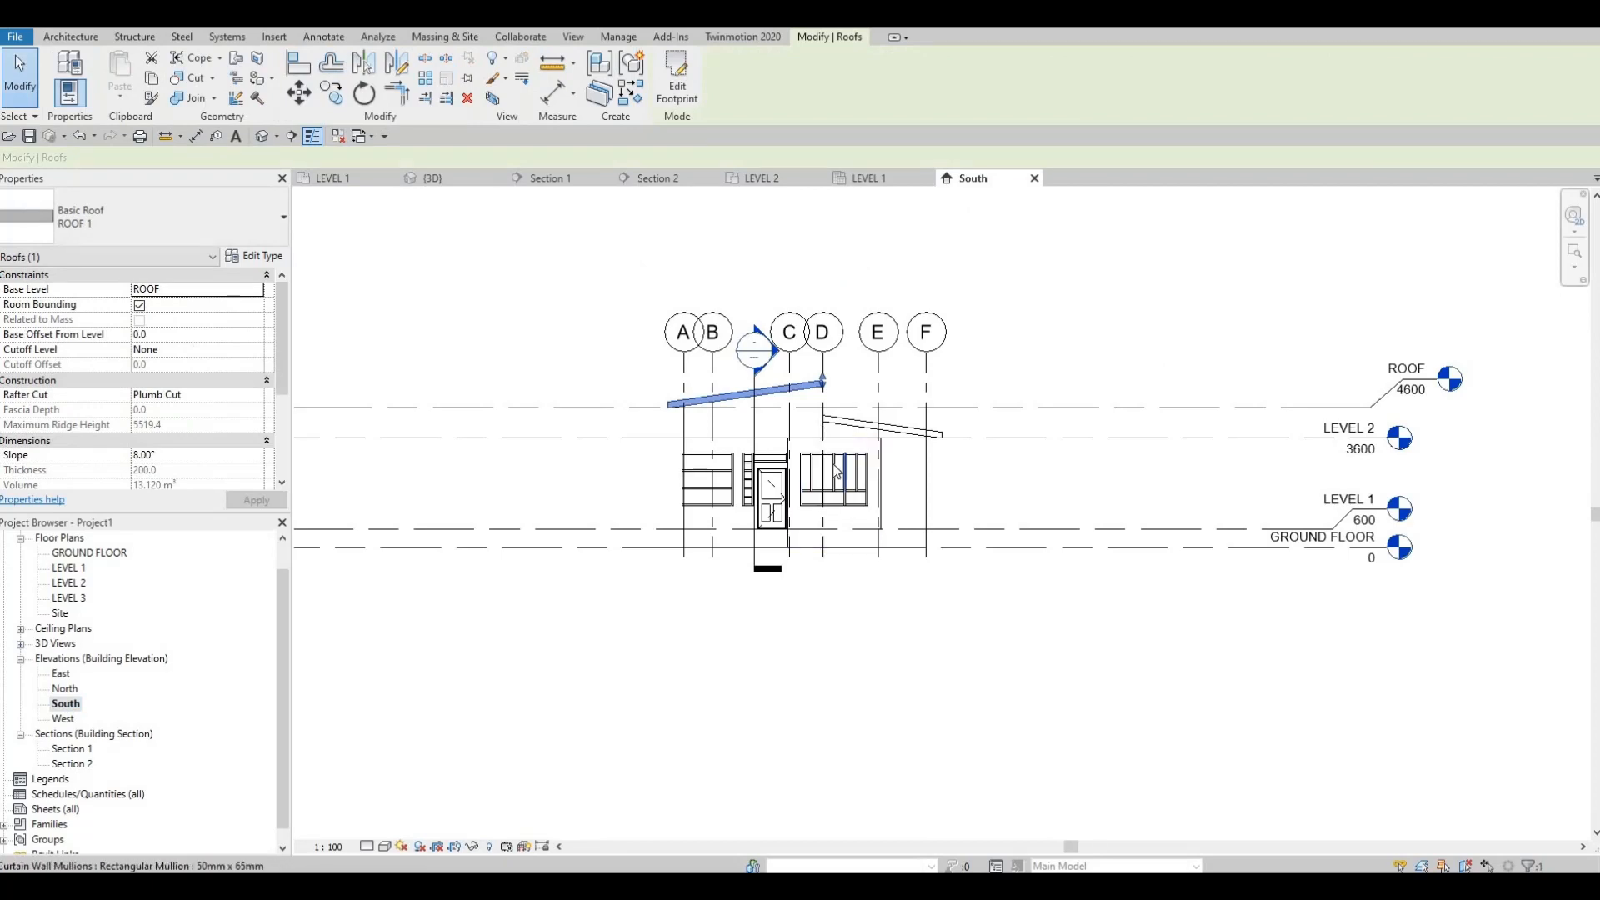
scroll(814, 418, up, 2)
scroll(716, 312, down, 2)
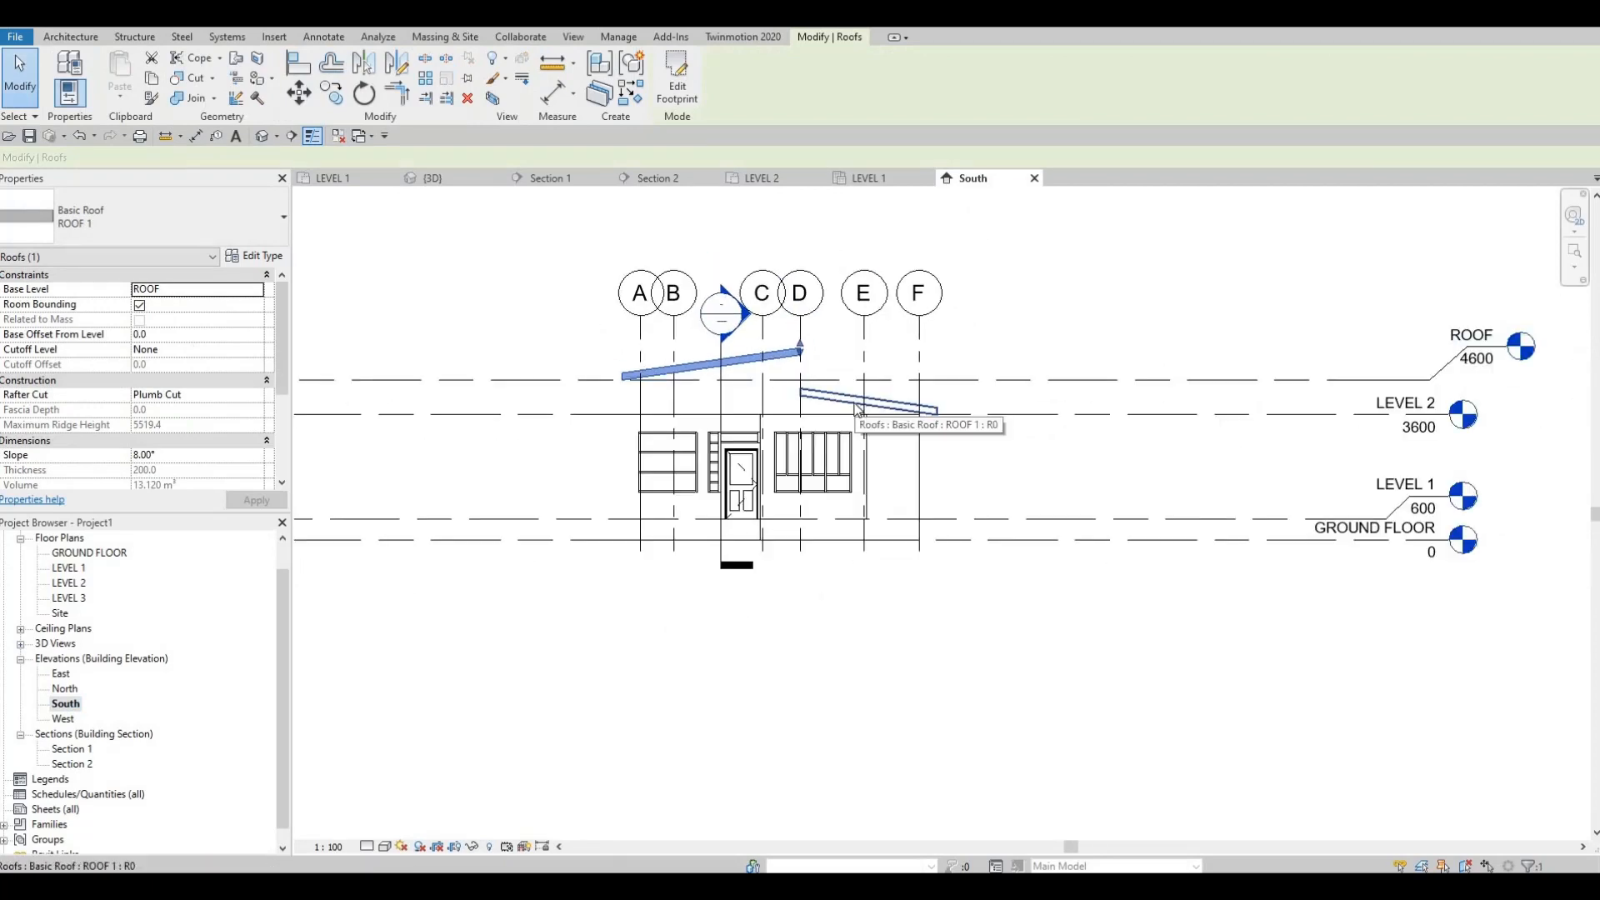
key(Escape)
scroll(783, 412, up, 1)
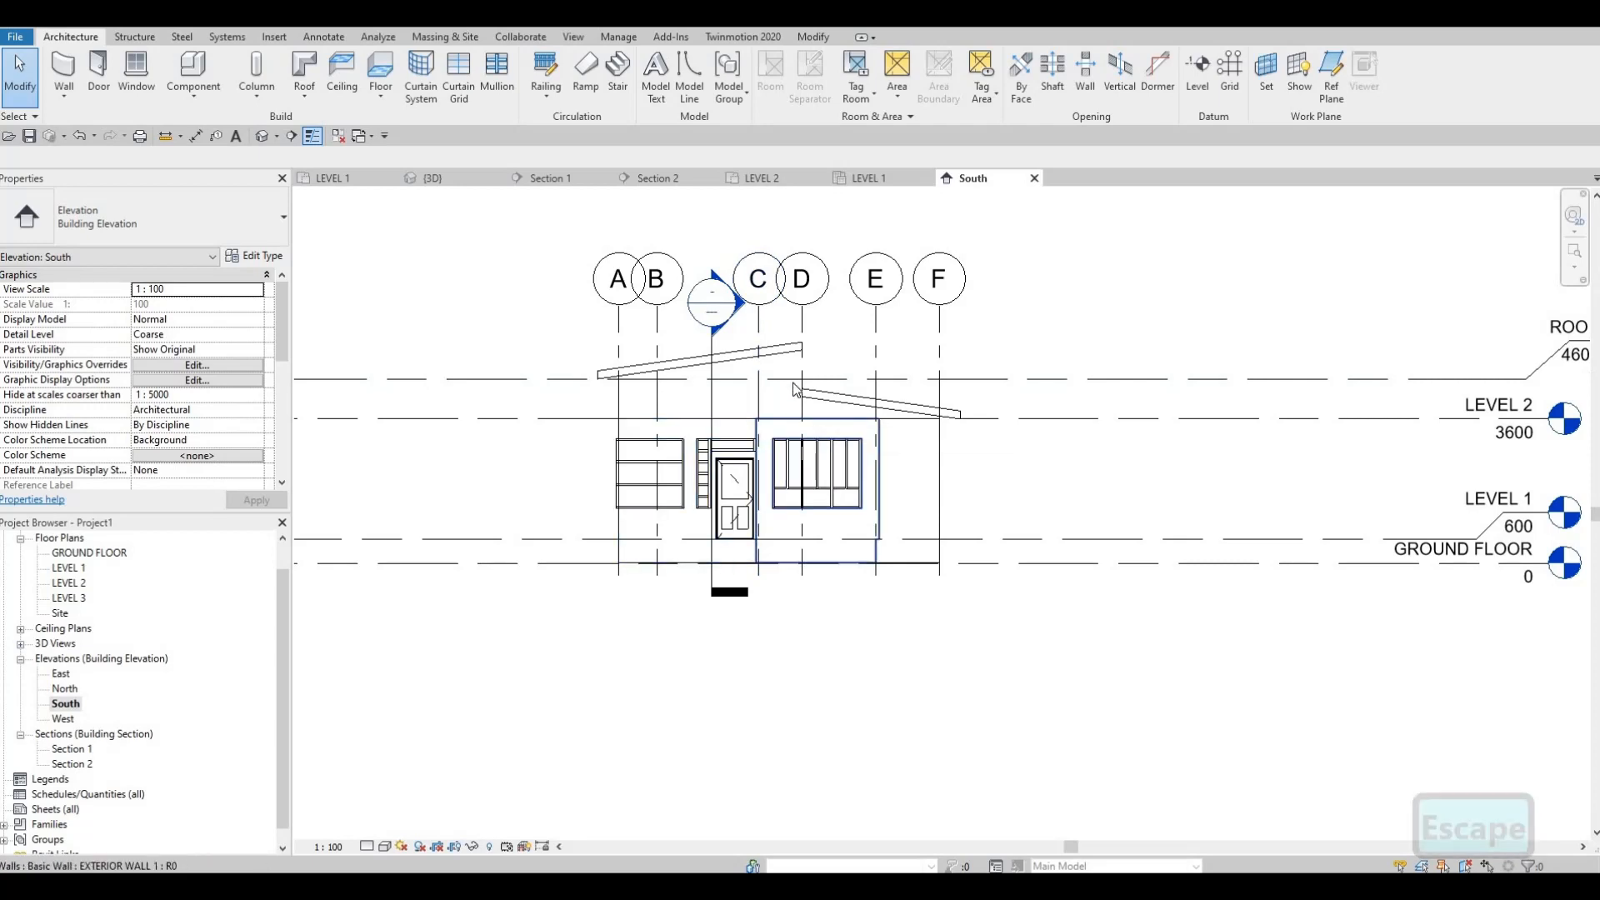
scroll(776, 409, up, 1)
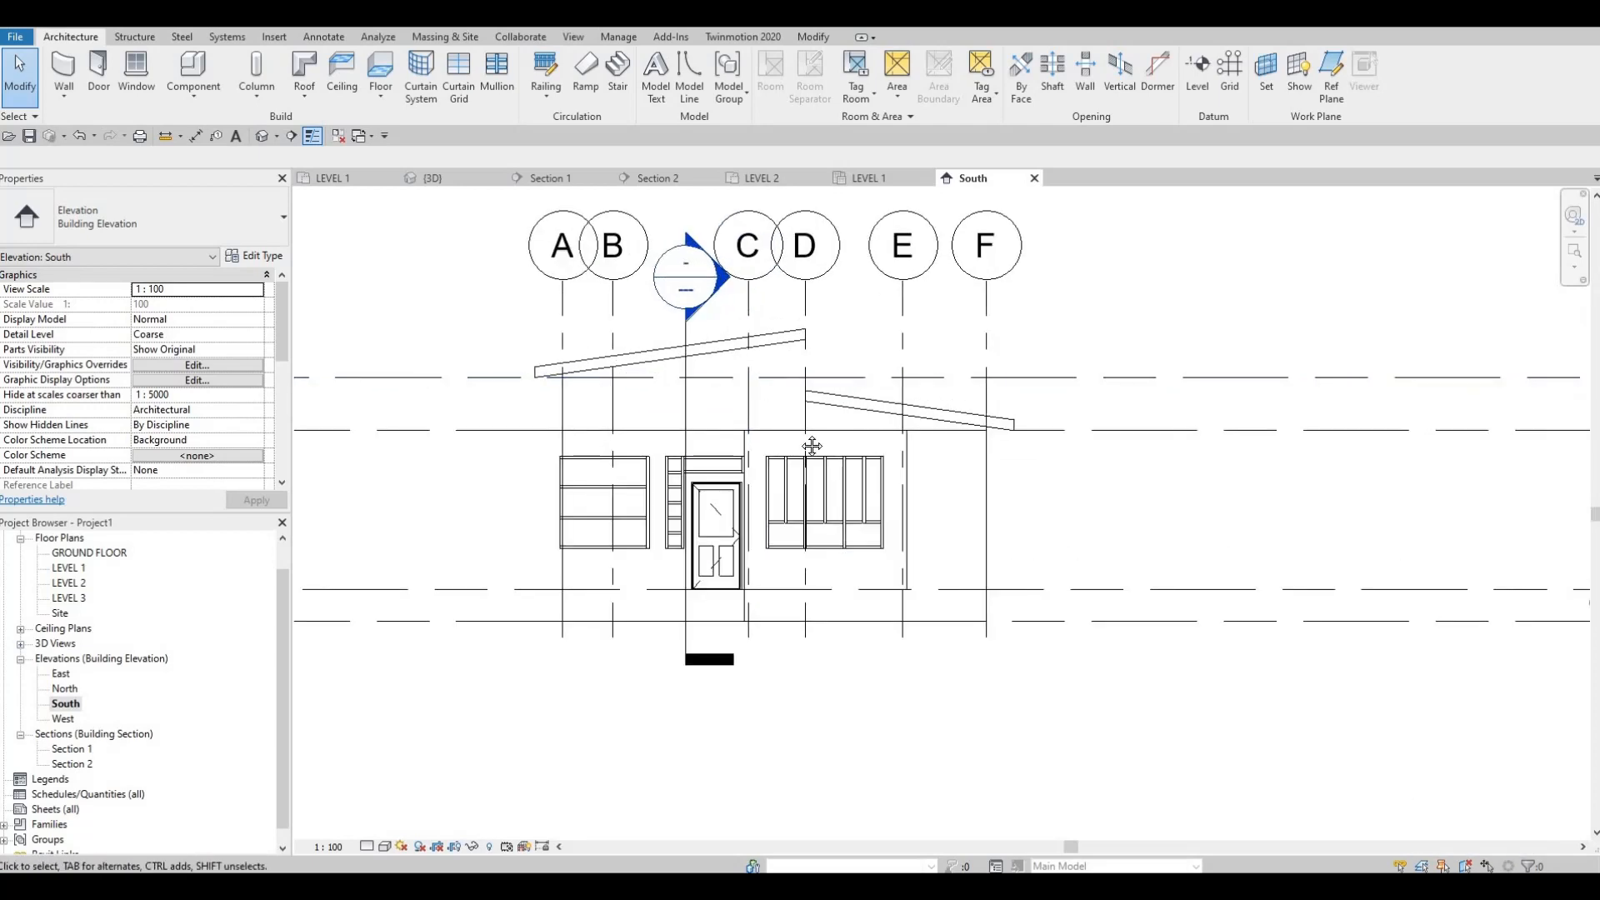
scroll(815, 450, up, 3)
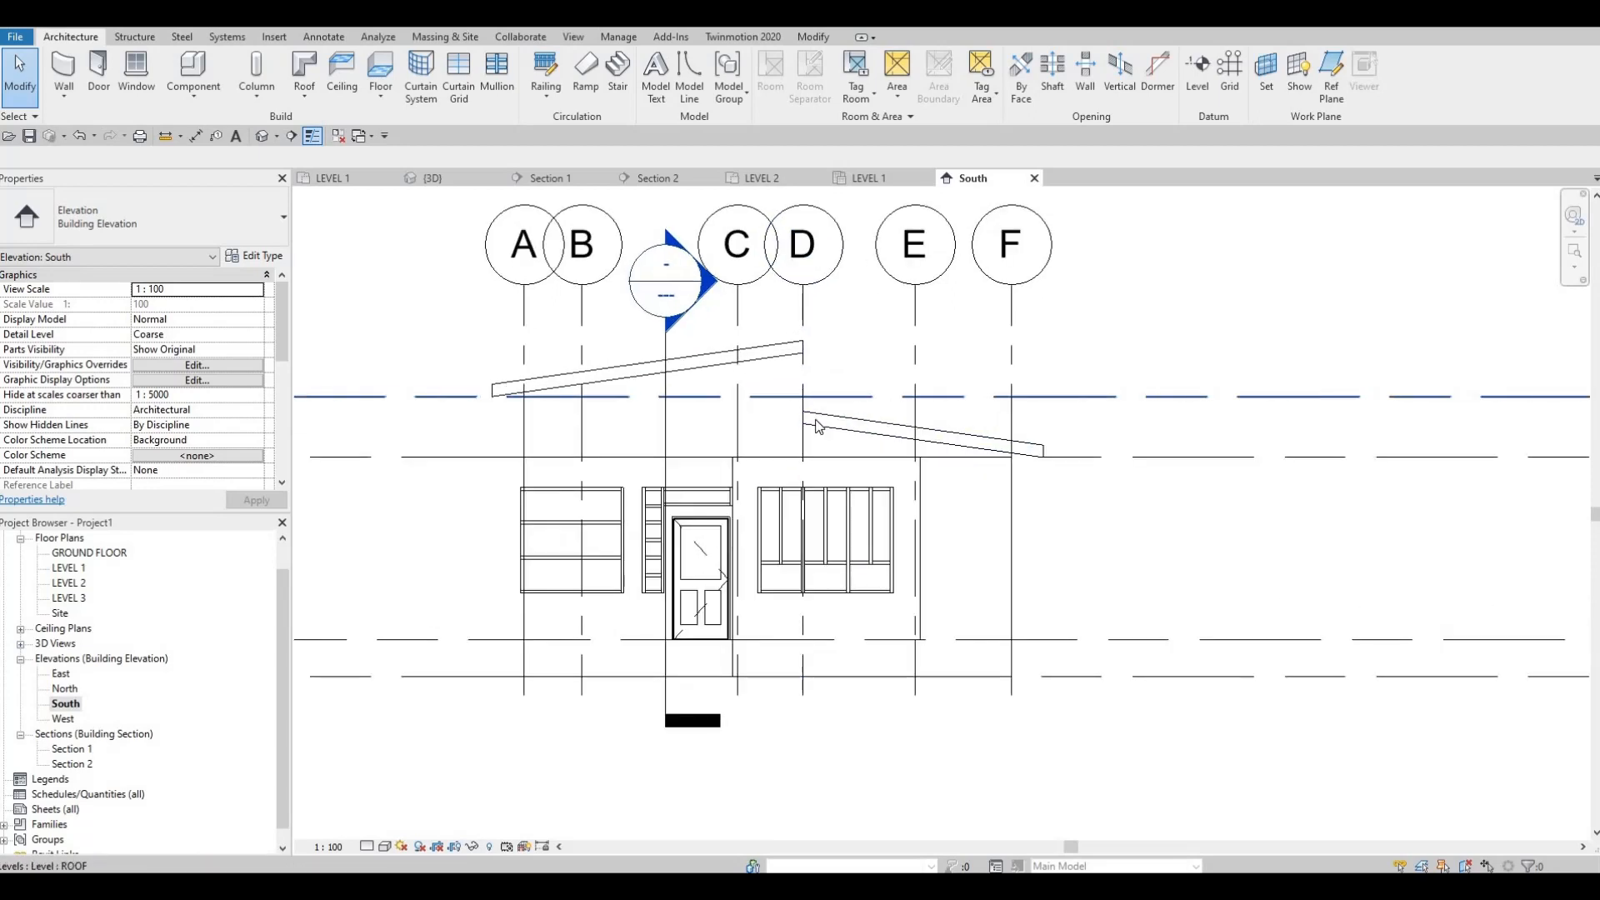
Step: Edit the lower roof's footprint in the LEVEL 1 plan, moving its high-side boundary line from grid D to grid C
click(812, 426)
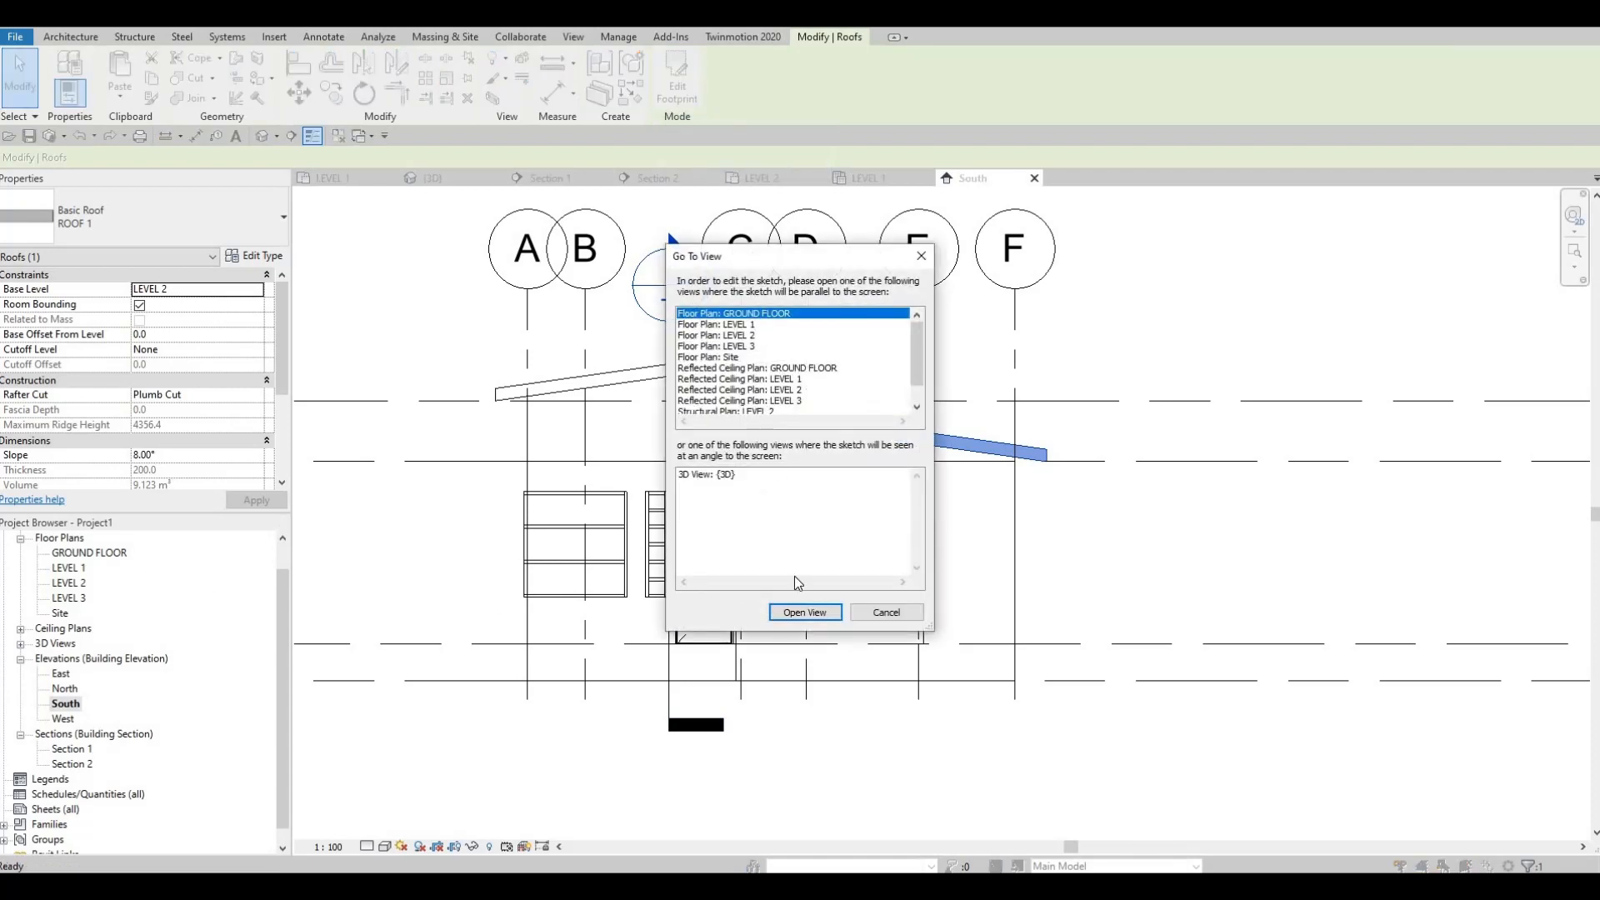
click(800, 613)
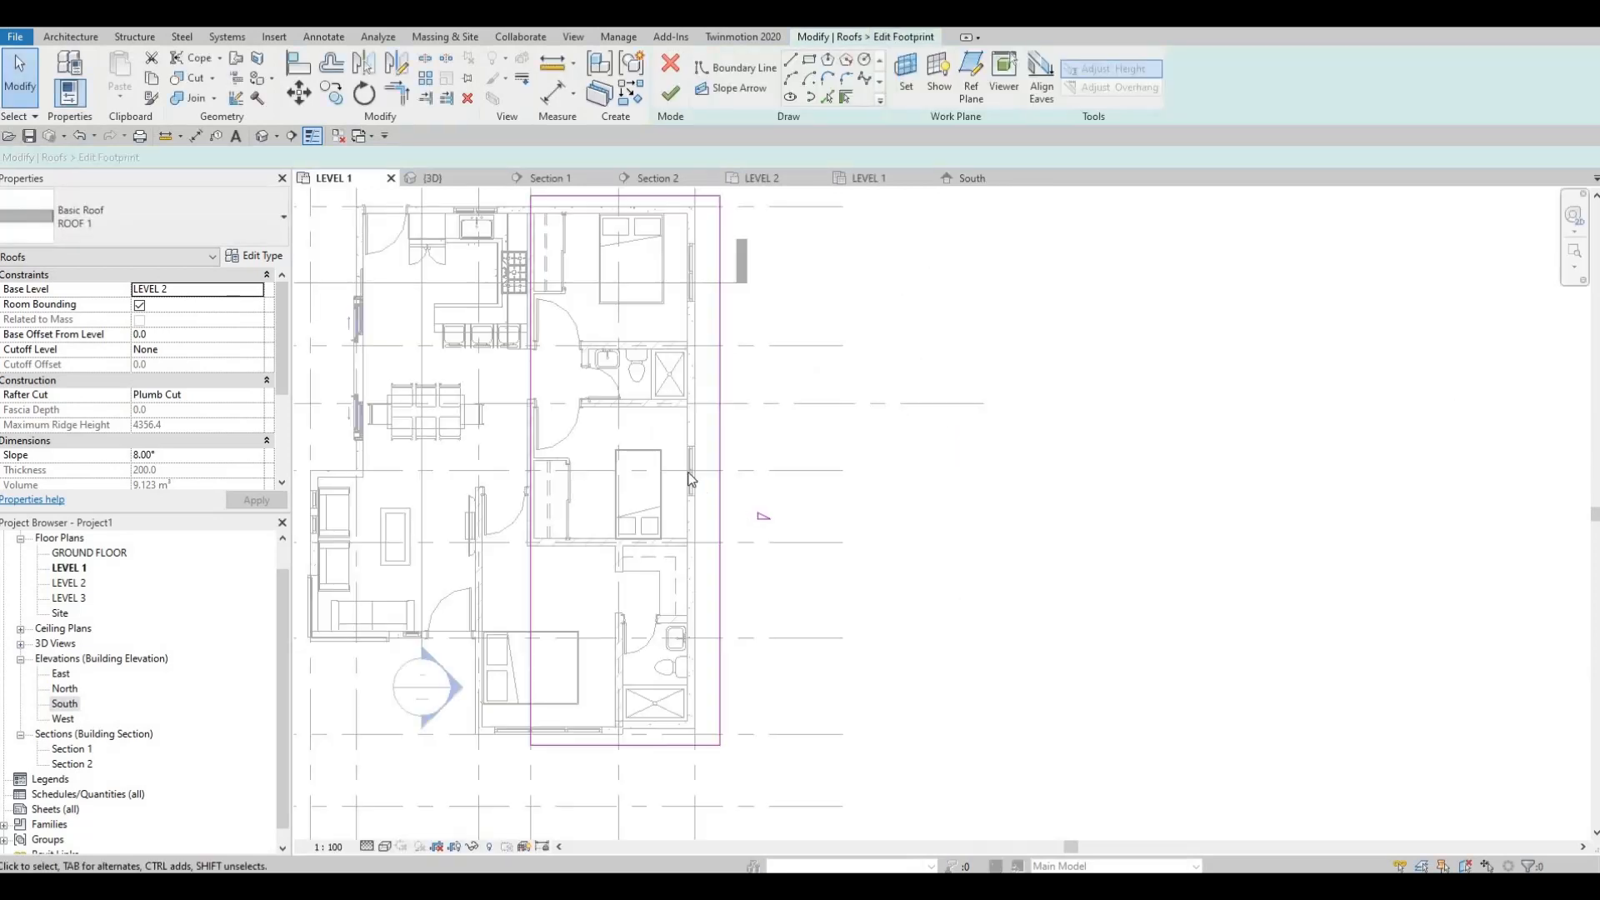
middle_drag(534, 444, 805, 508)
click(704, 455)
drag(805, 508, 759, 512)
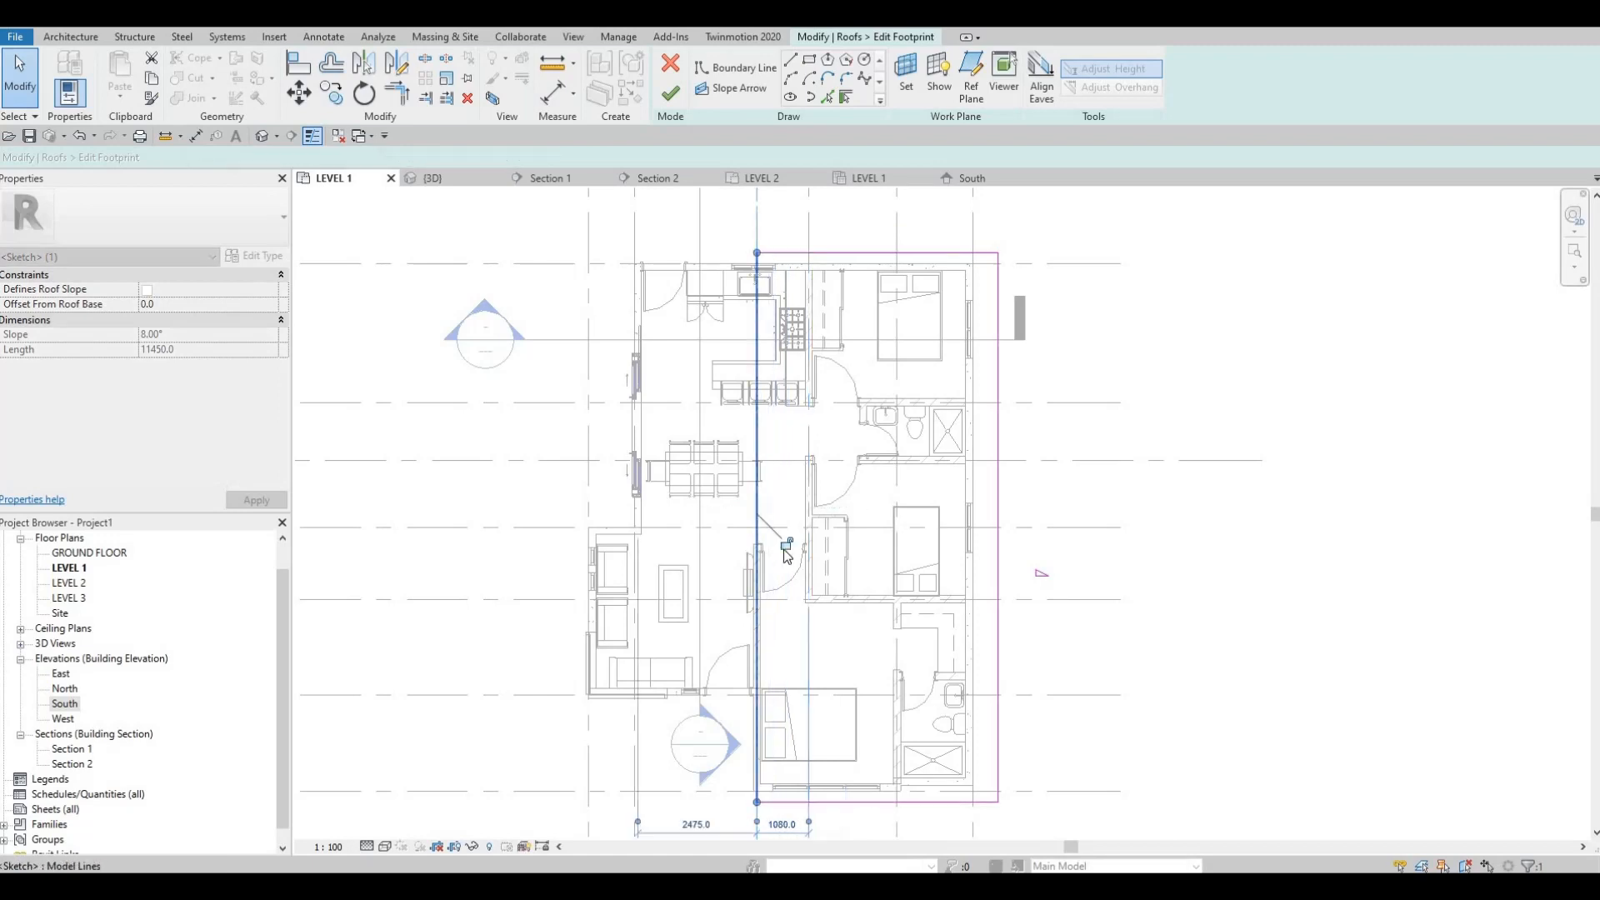
key(Escape)
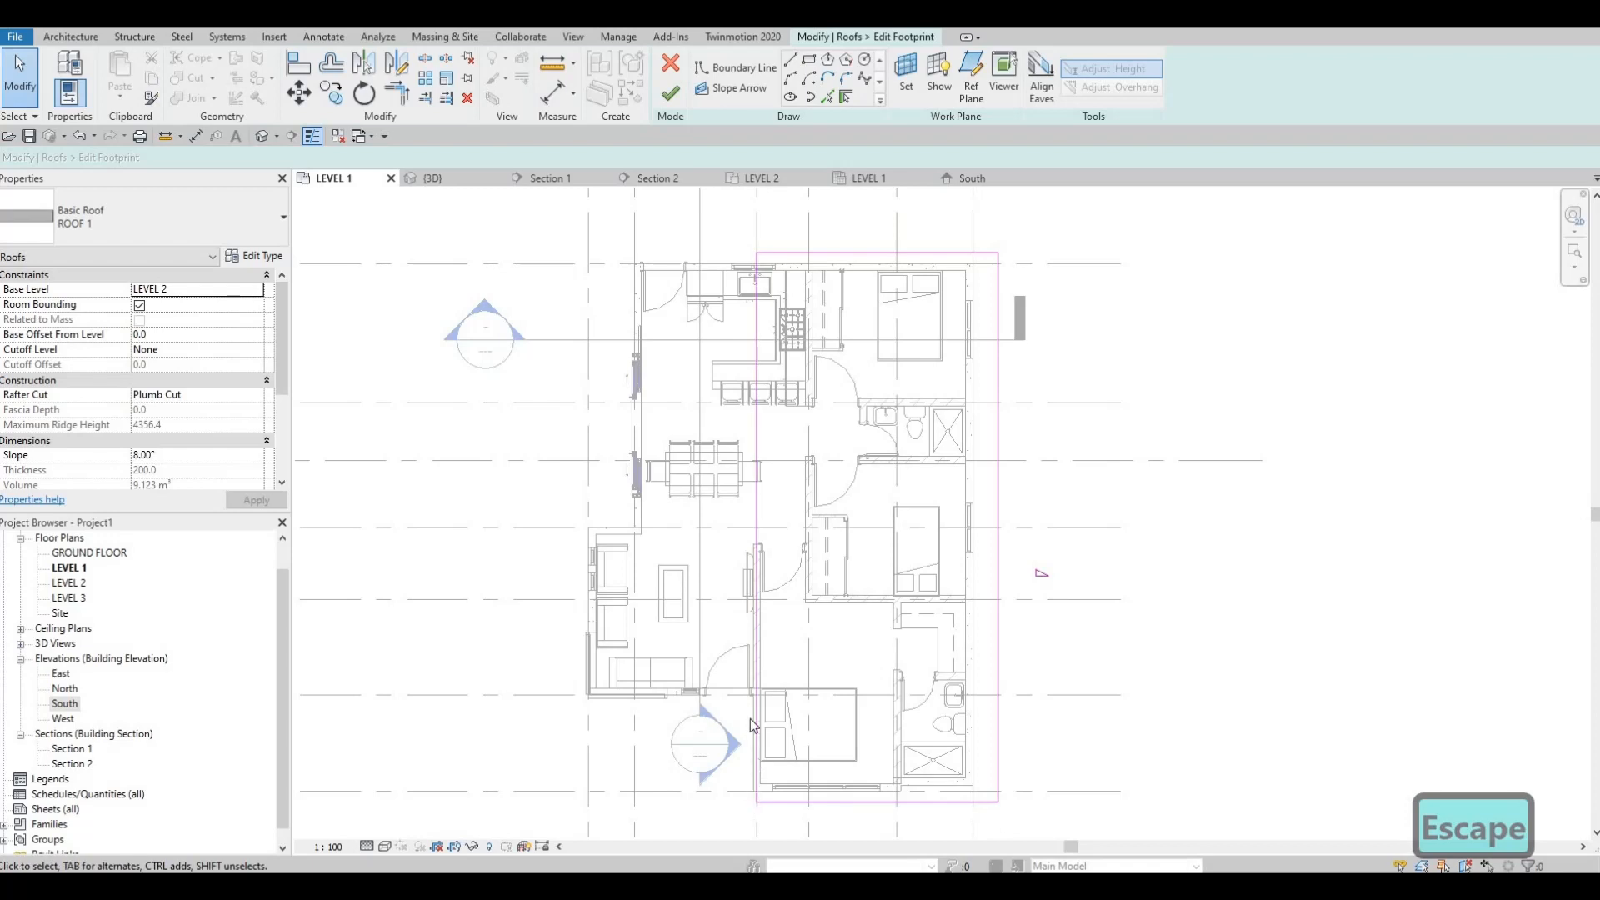
Step: Align the roof boundary line at grid C with the bedroom-side face of the interior wall
scroll(783, 709, up, 1)
scroll(775, 641, up, 3)
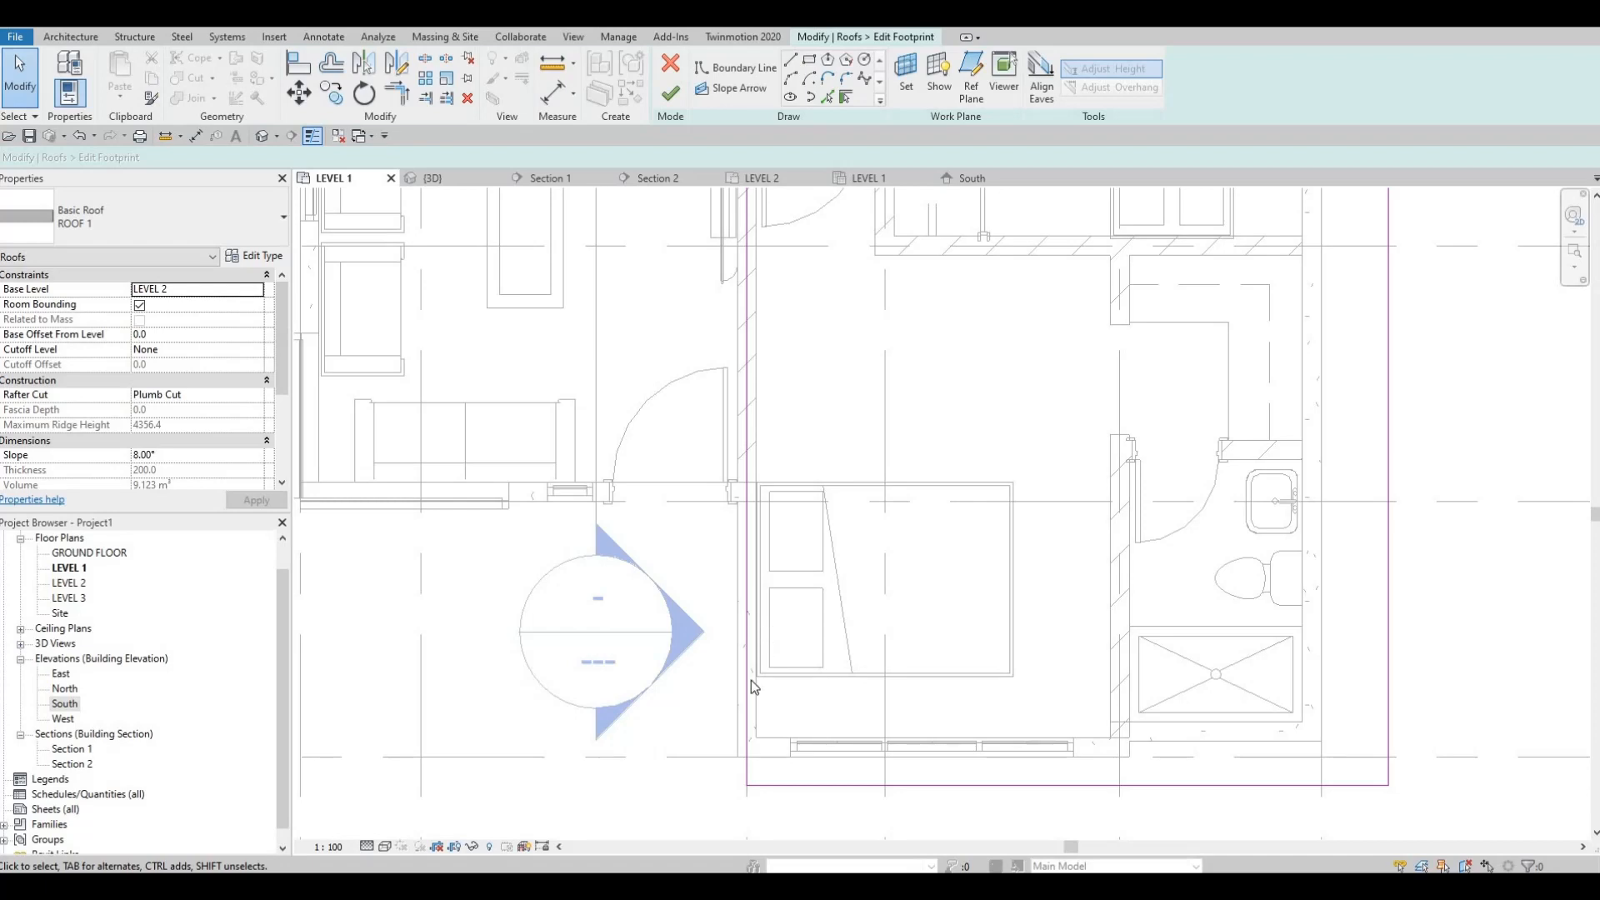
scroll(757, 648, down, 2)
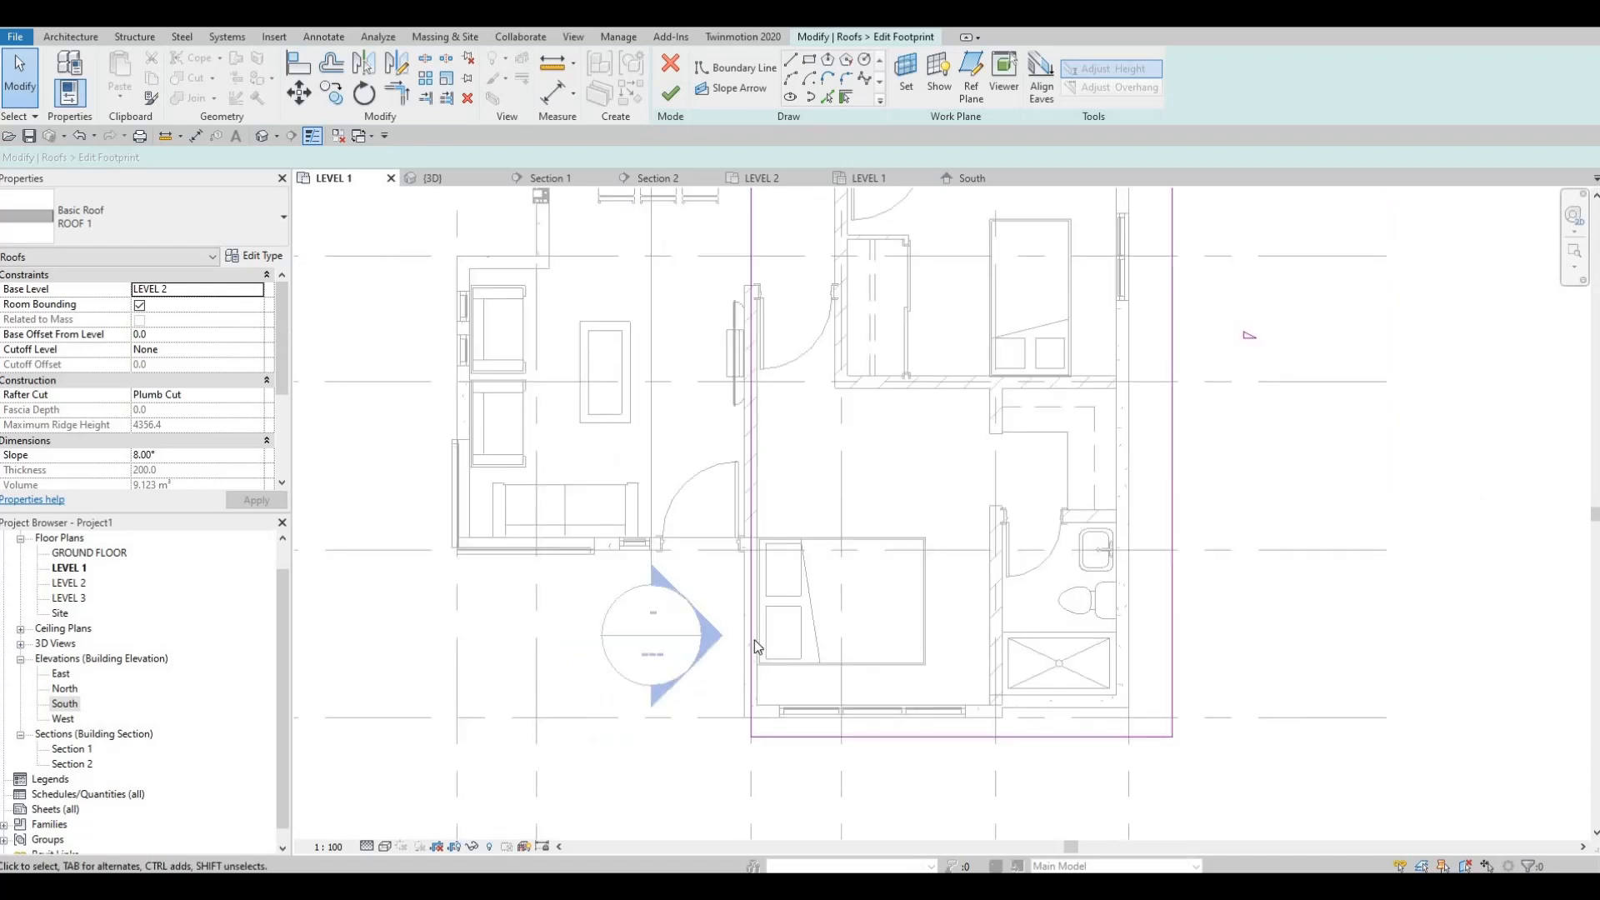
key(a)
key(l)
scroll(753, 542, up, 1)
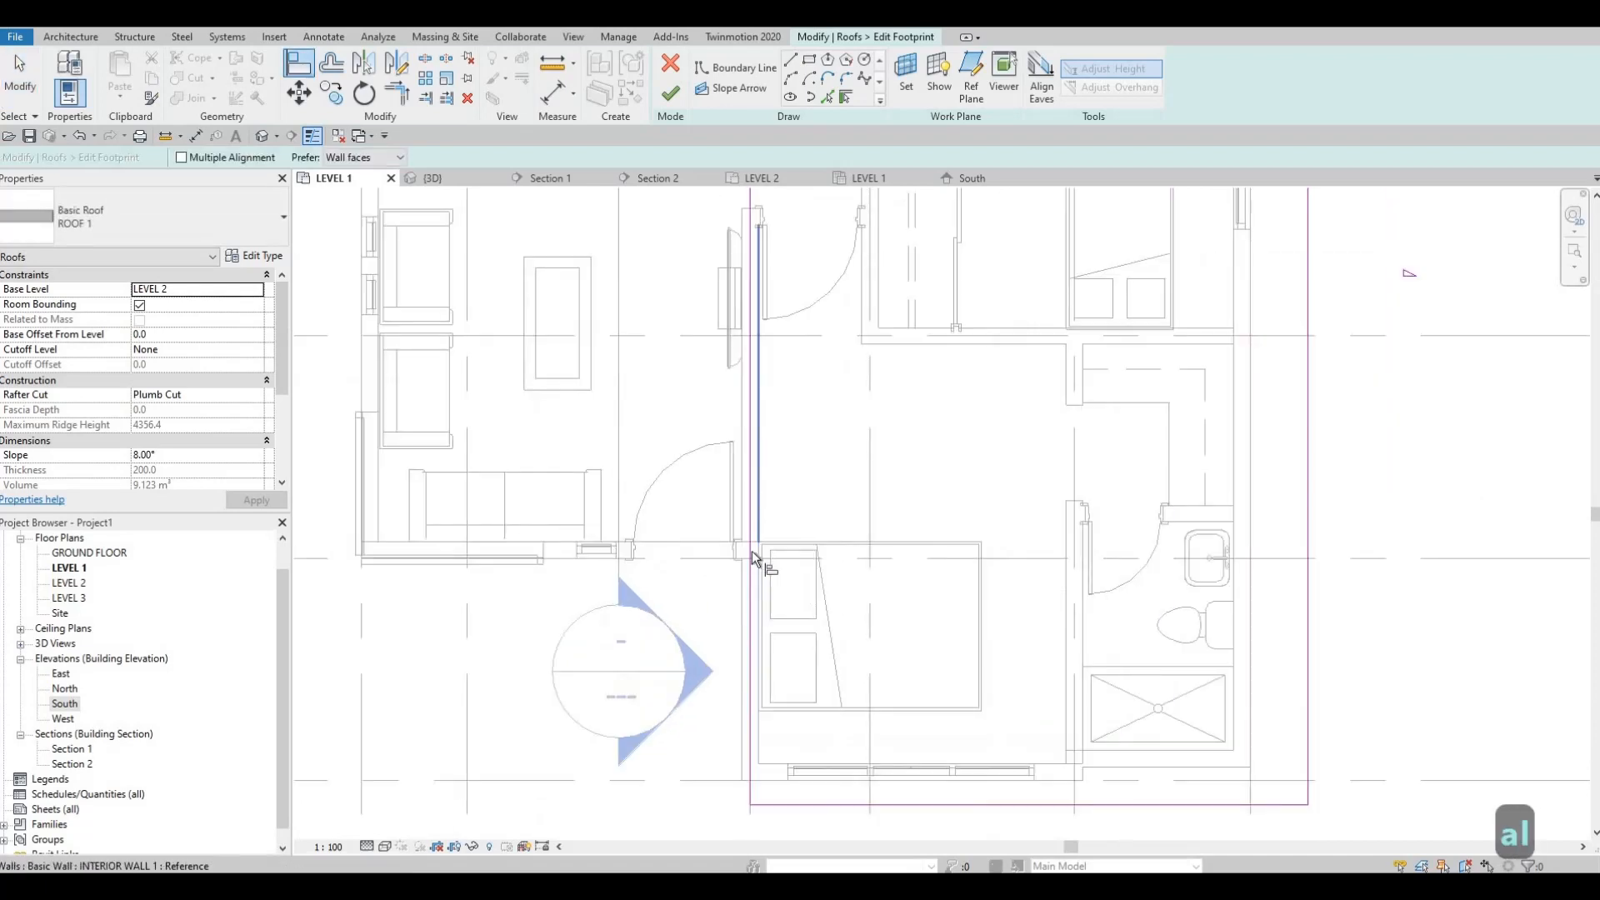
click(750, 572)
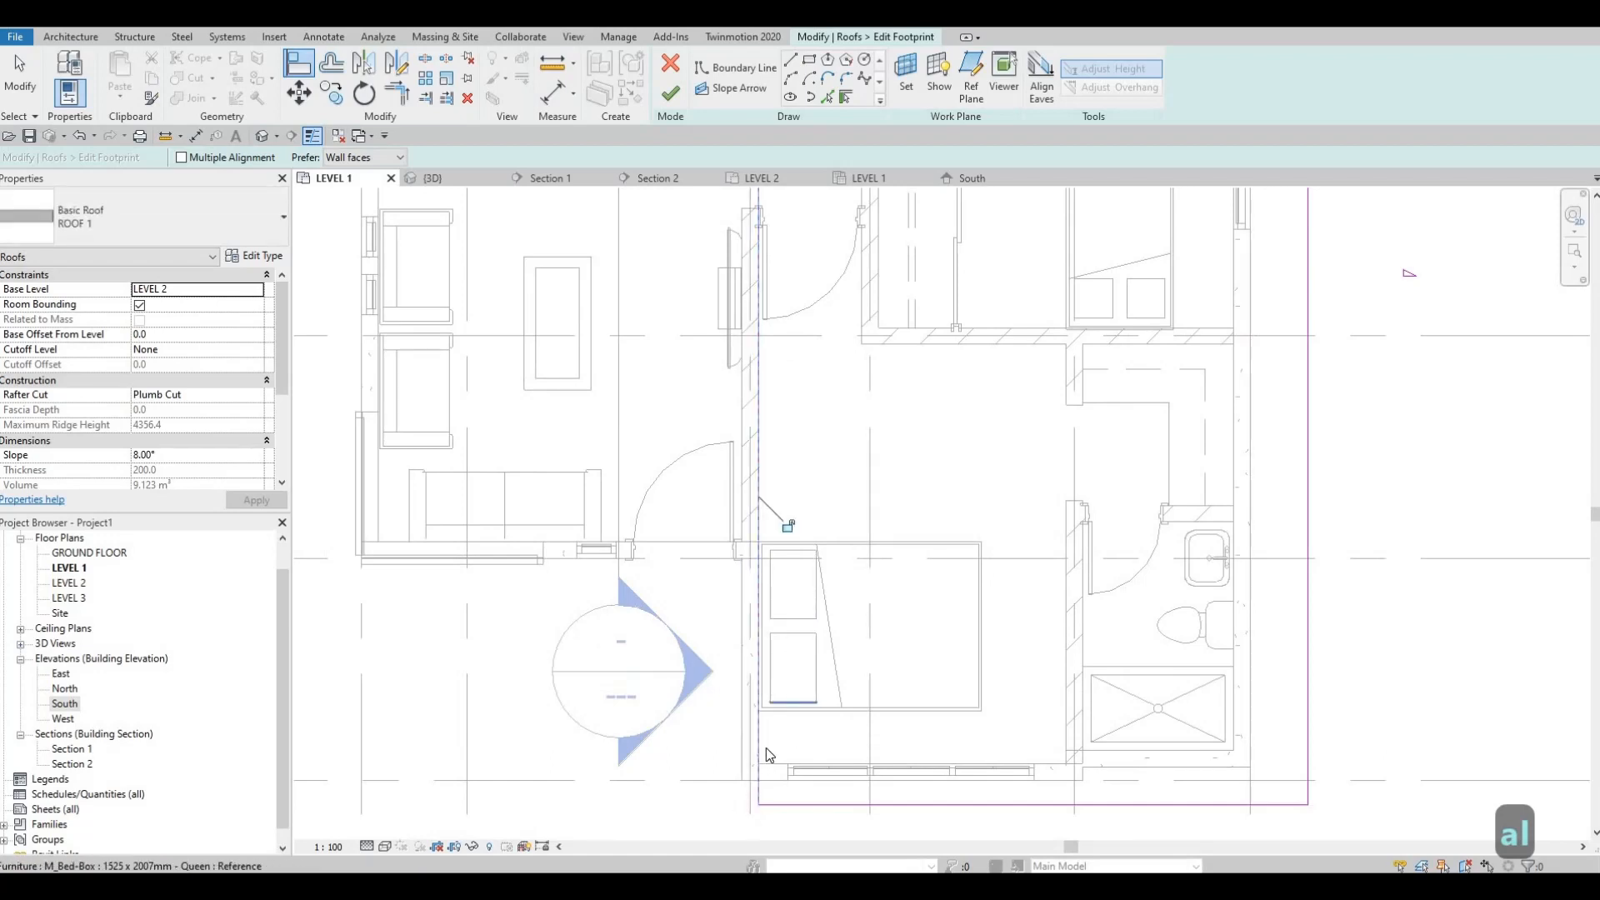
scroll(737, 799, up, 2)
key(Escape)
key(Escape)
scroll(764, 692, down, 4)
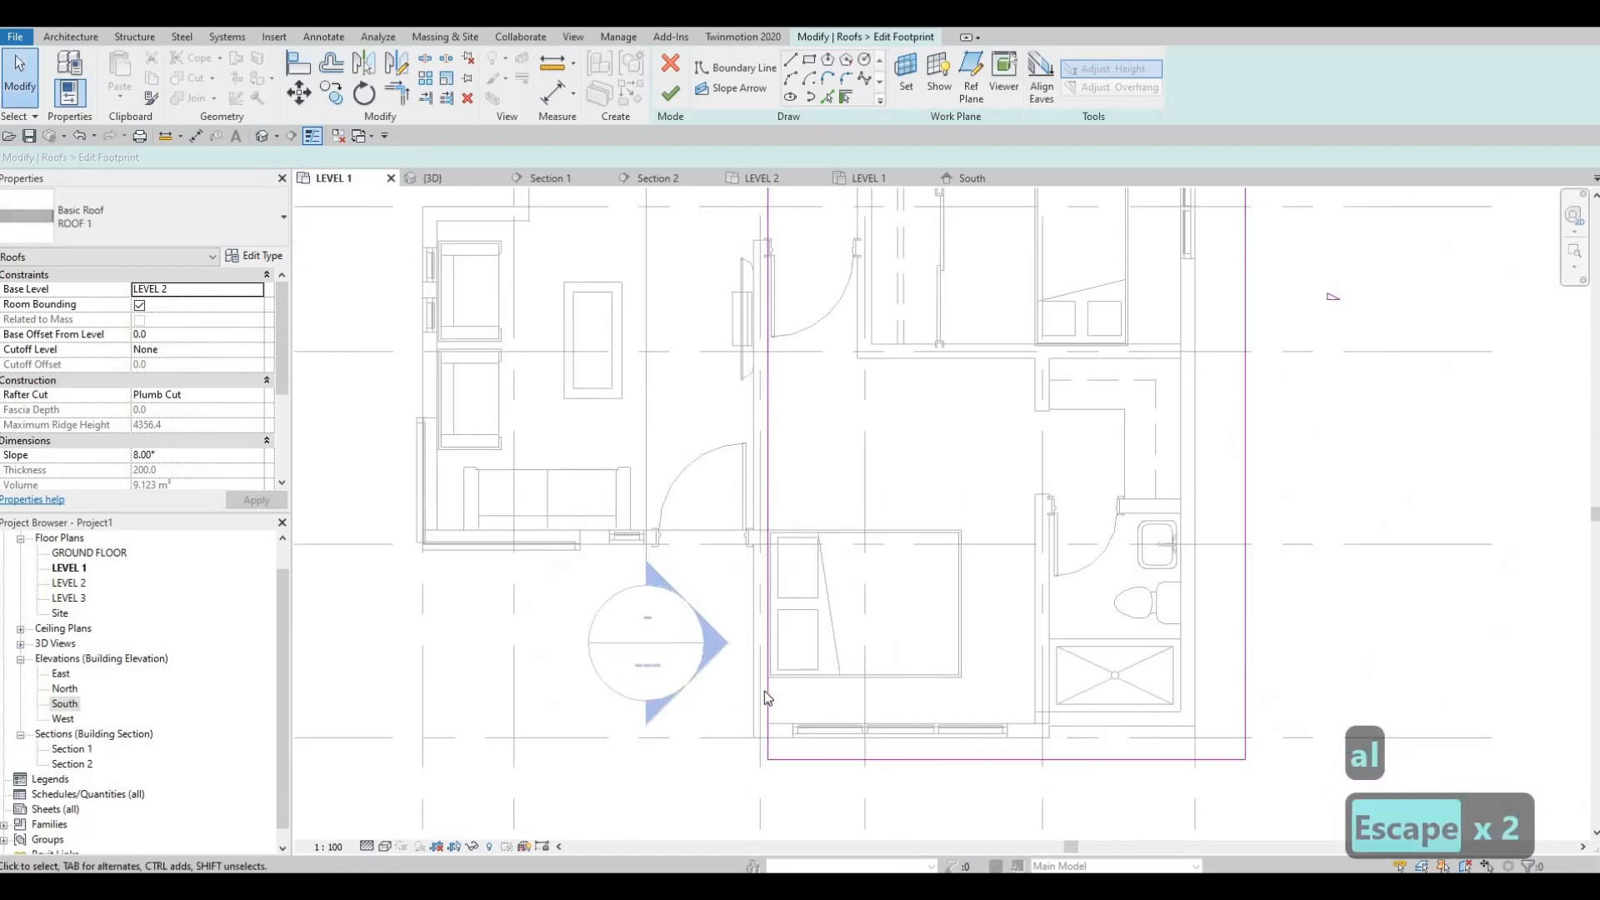
Step: Finish the lower roof's footprint edit and inspect the overlapping roofs in the 3D view
click(675, 98)
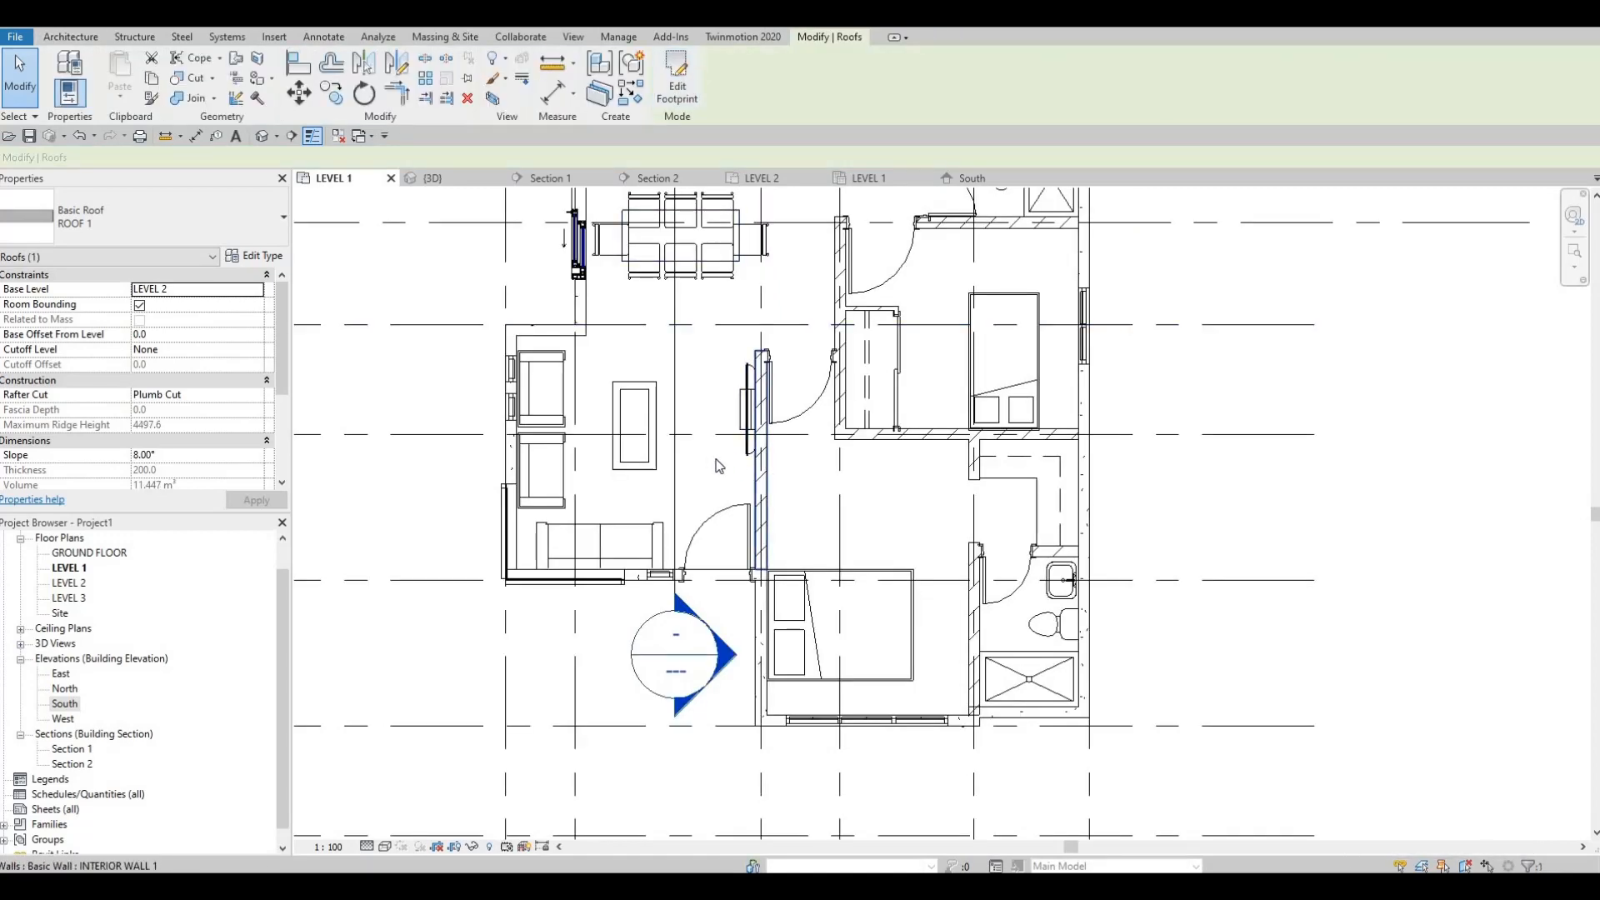
scroll(719, 465, down, 1)
key(Escape)
key(Escape)
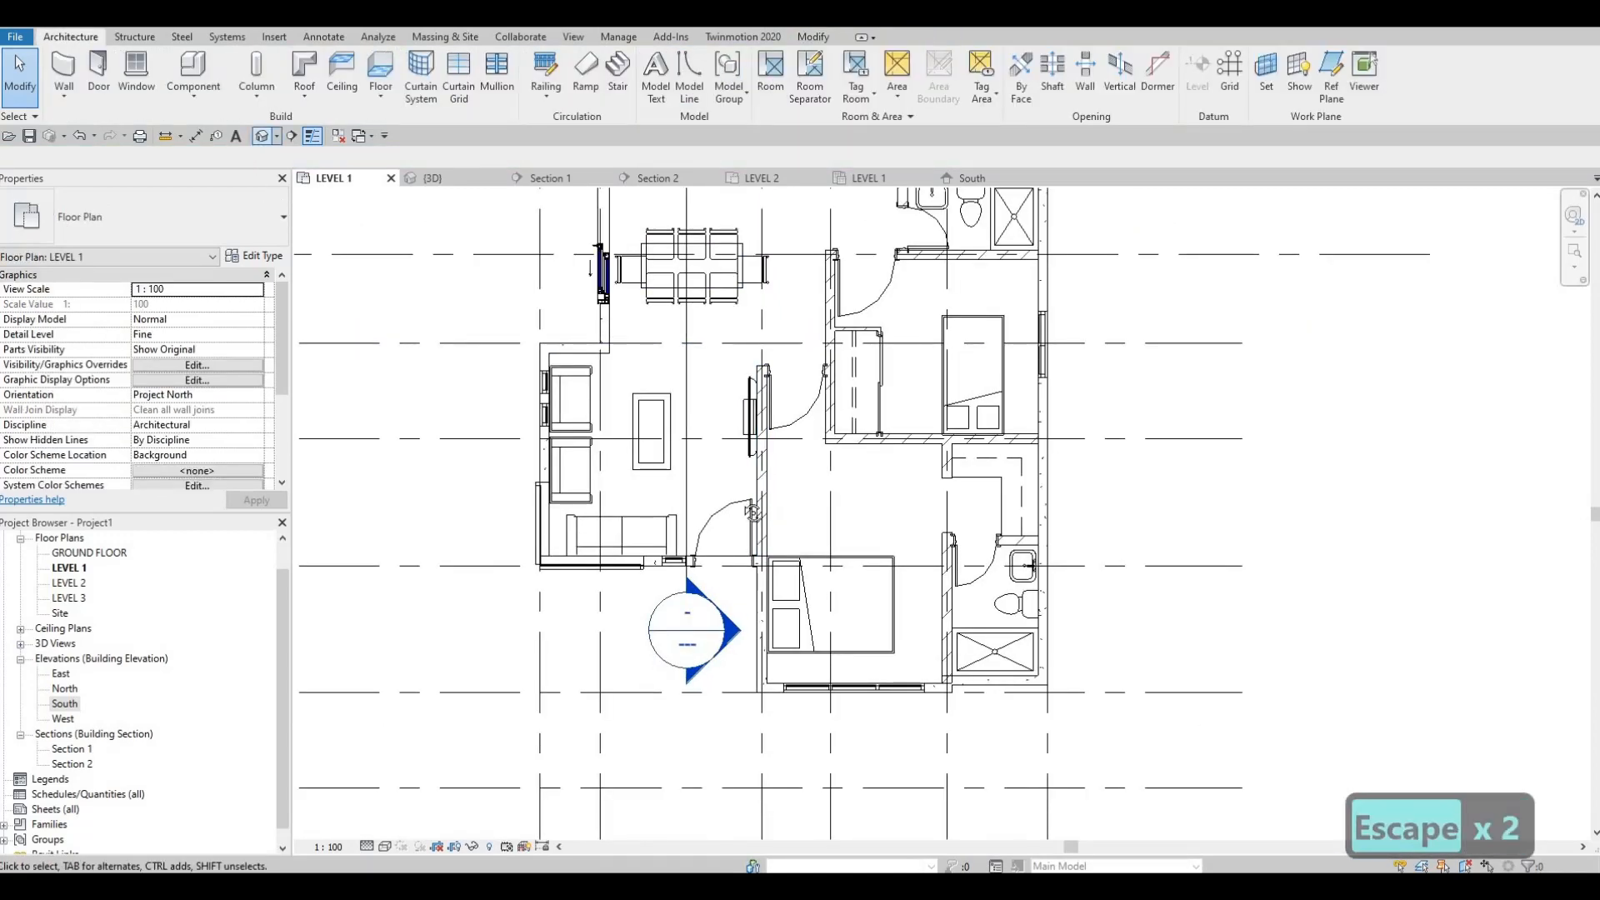
shift+middle_drag(752, 513, 922, 327)
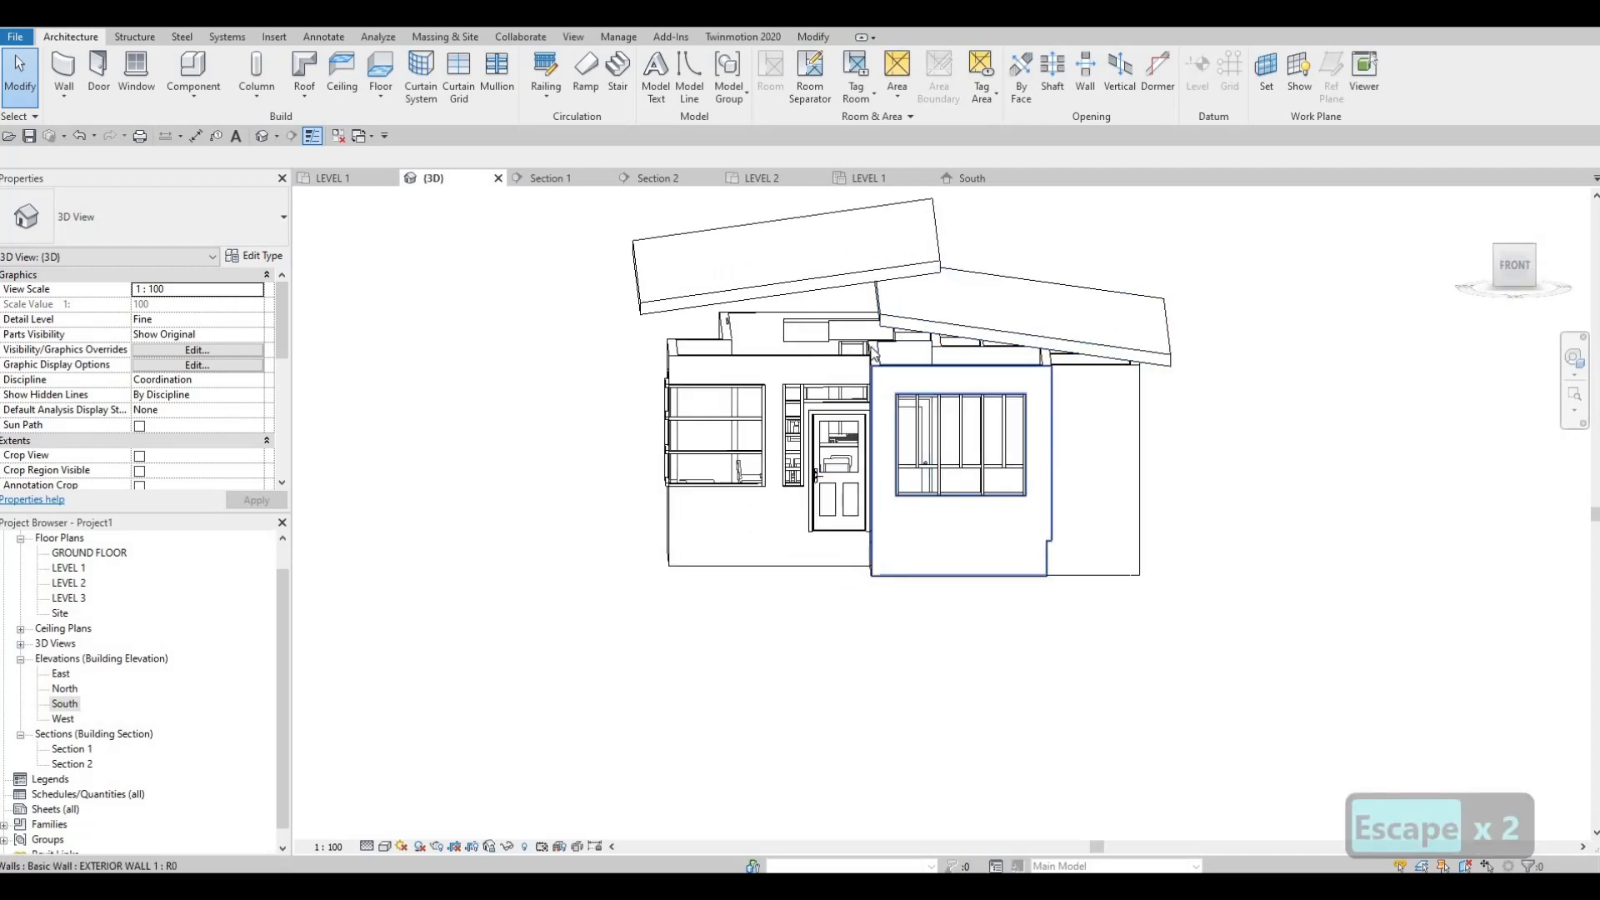
scroll(869, 360, up, 3)
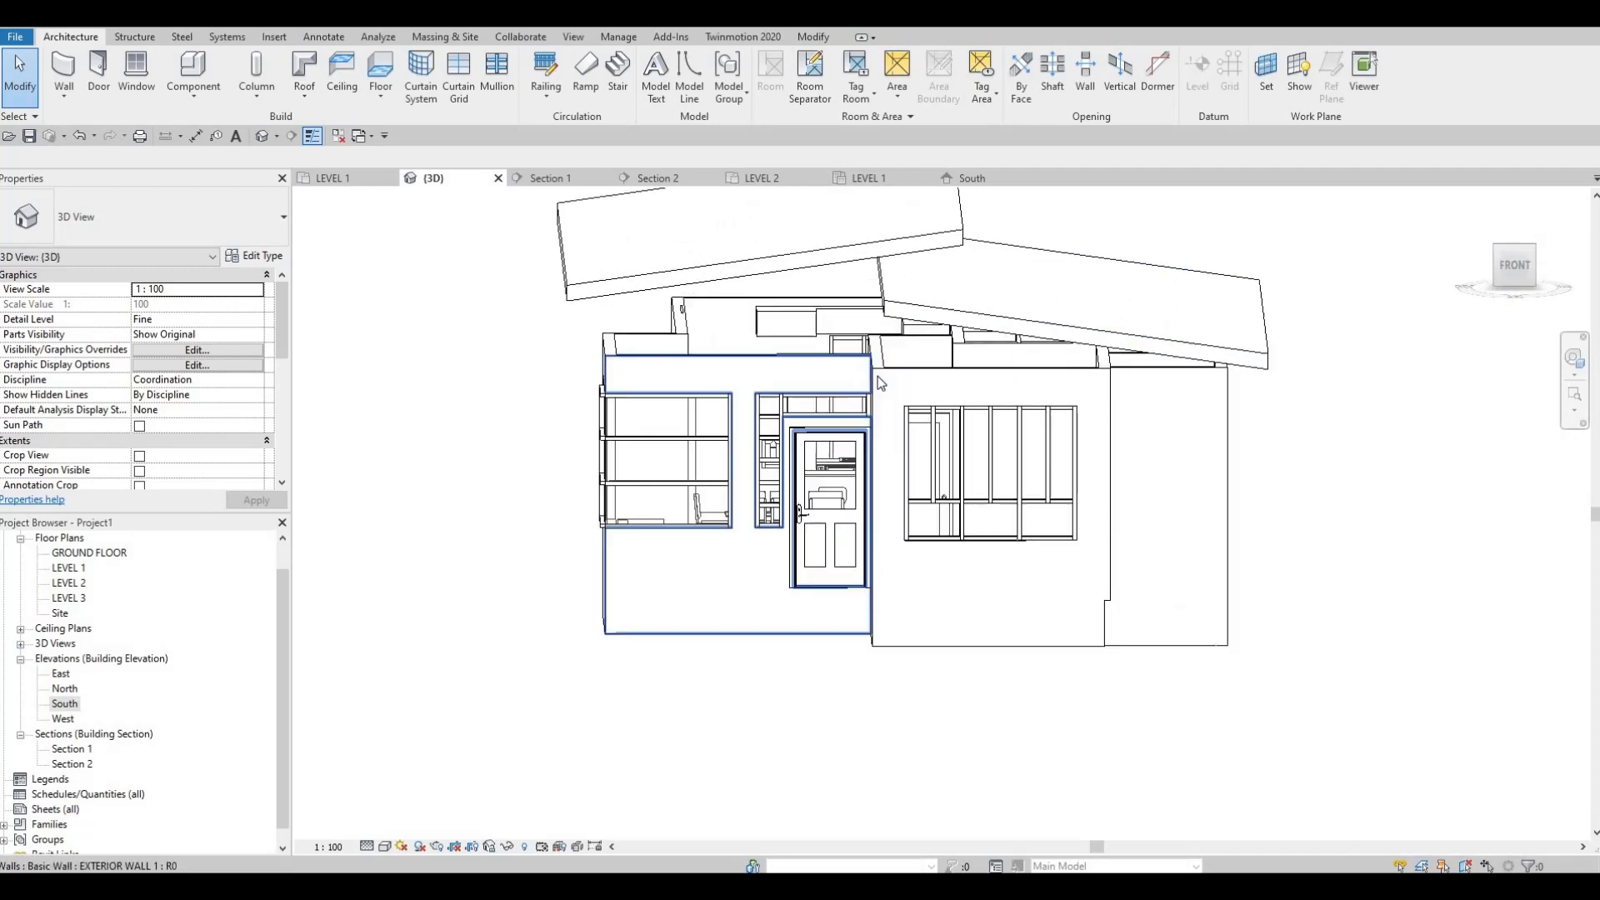
shift+middle_drag(993, 463, 656, 358)
shift+middle_drag(804, 347, 857, 497)
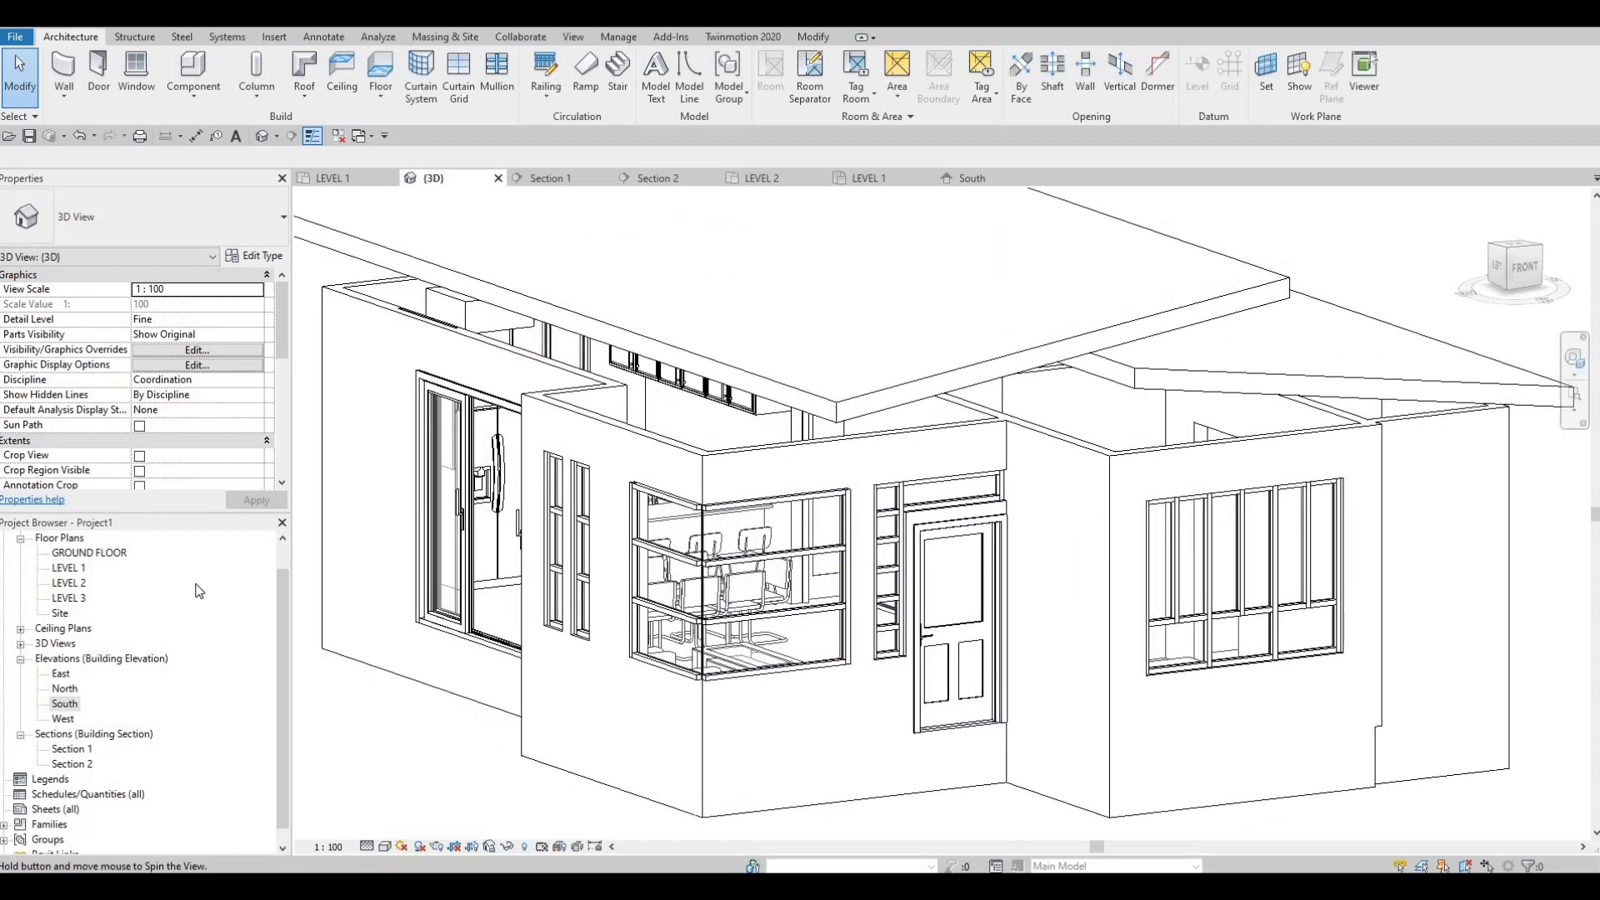
Step: Start a wall in the LEVEL 1 plan and duplicate the EXTERIOR WALL 1 type as EXTERIOR WALL 2
double_click(69, 568)
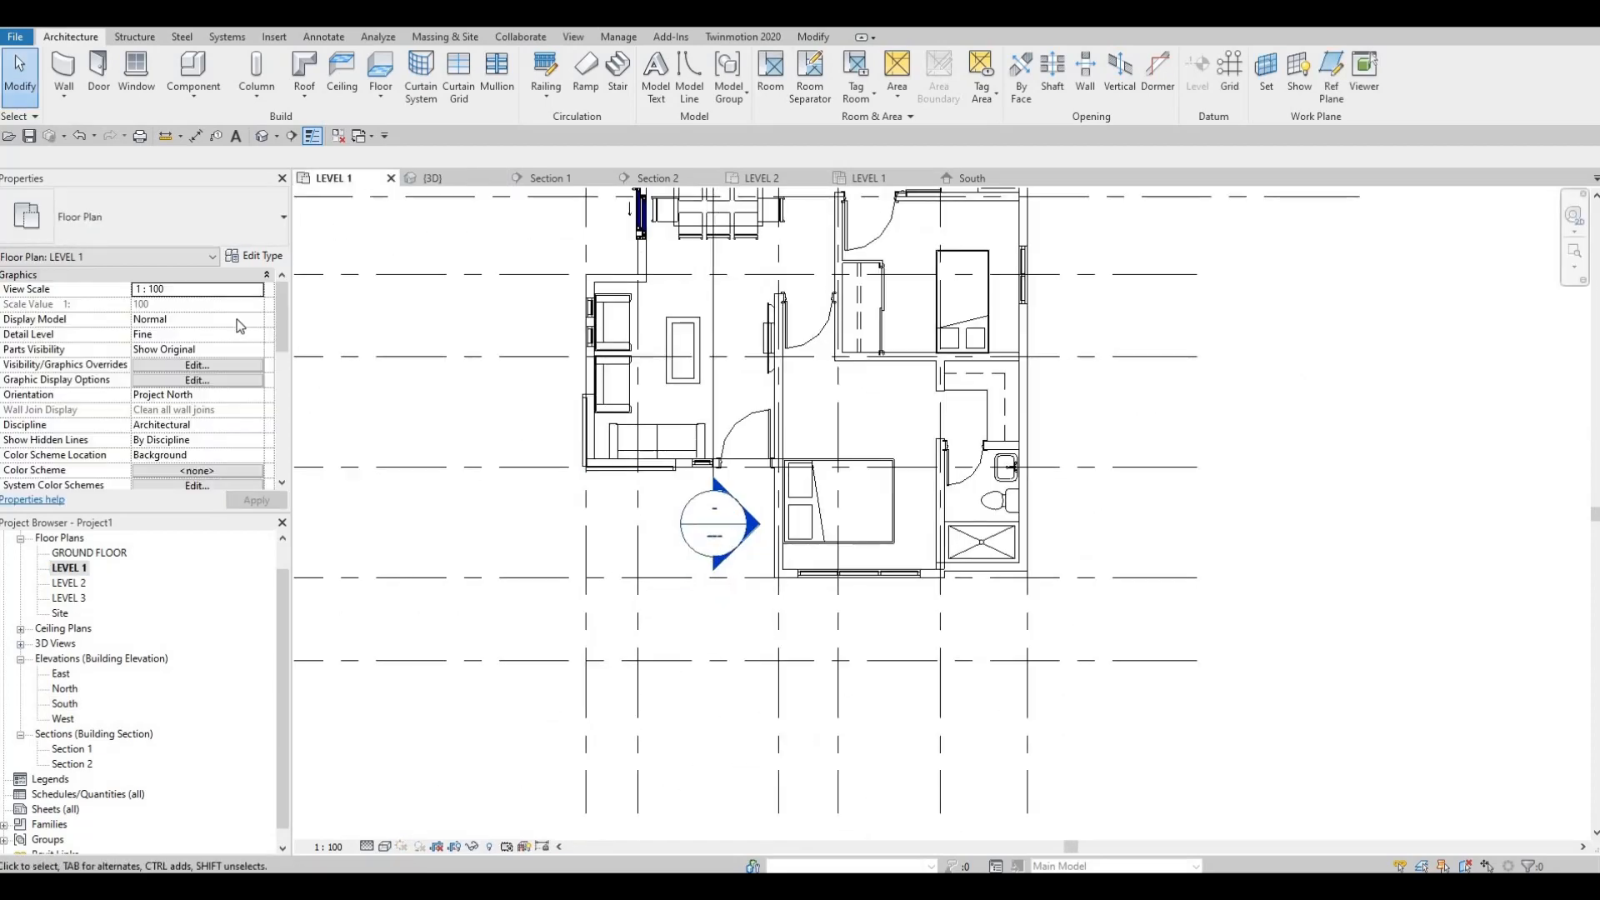
click(65, 69)
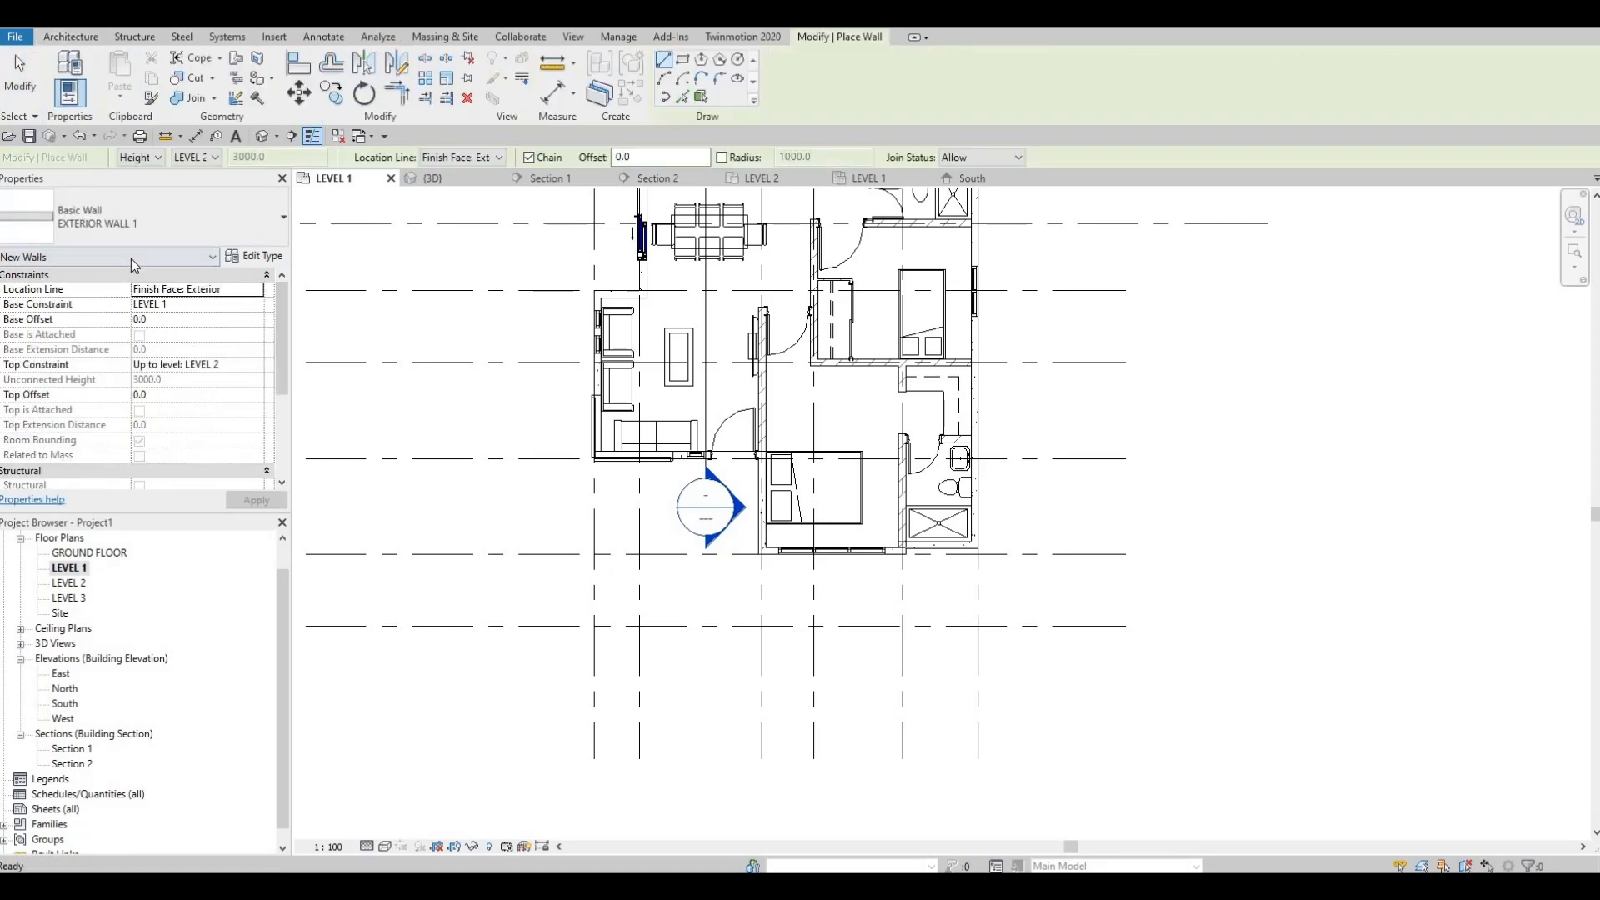
scroll(629, 484, up, 2)
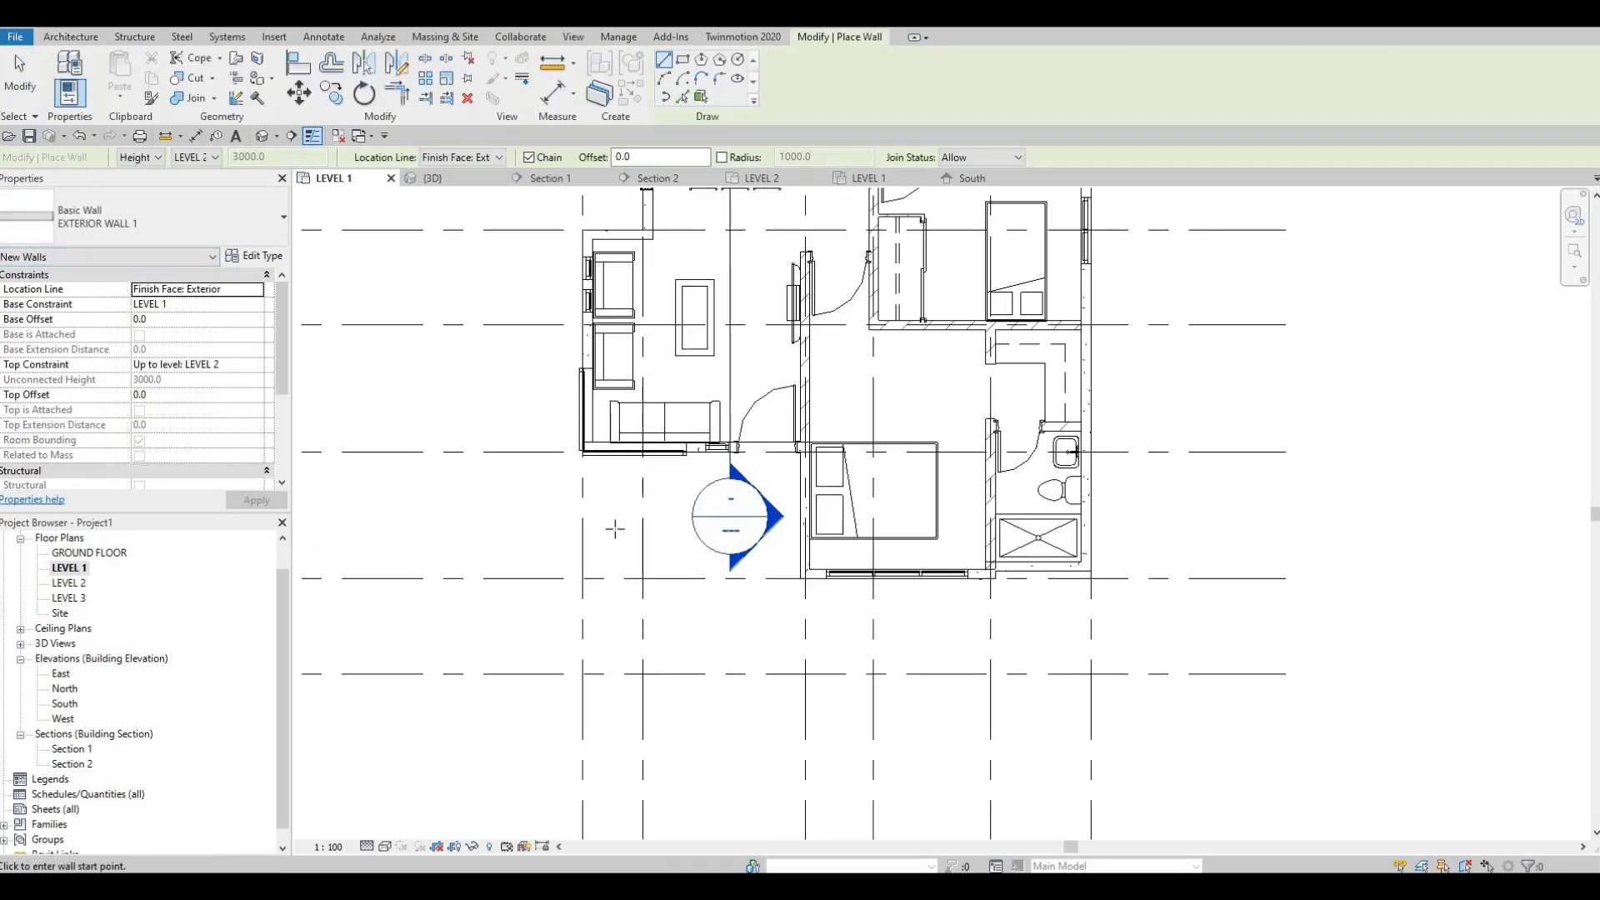
click(250, 255)
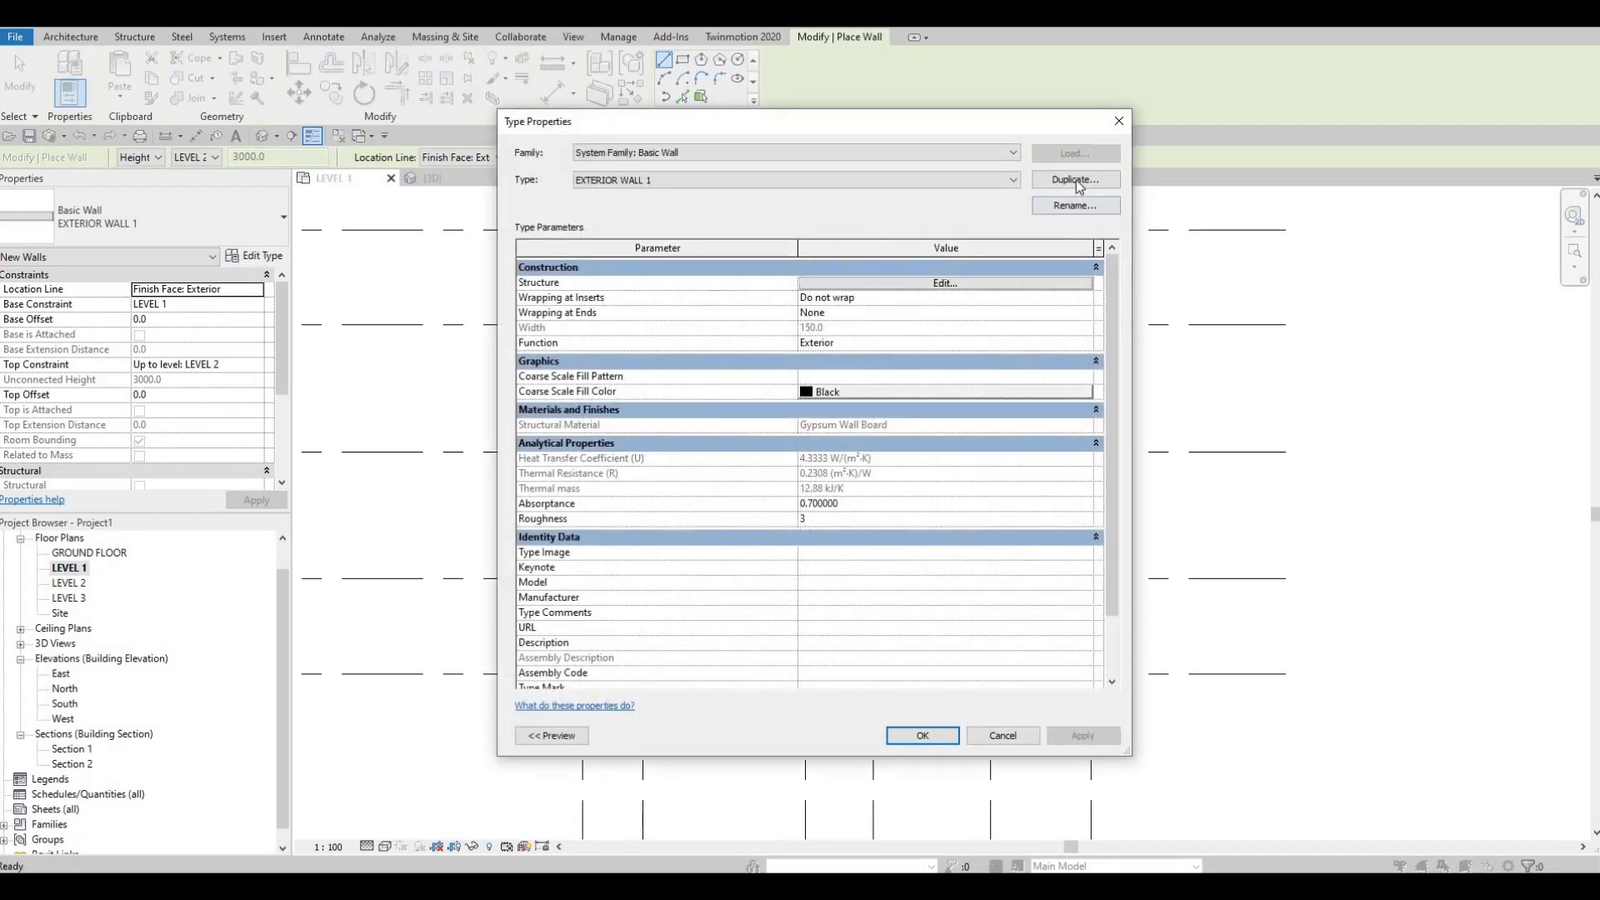
click(1075, 180)
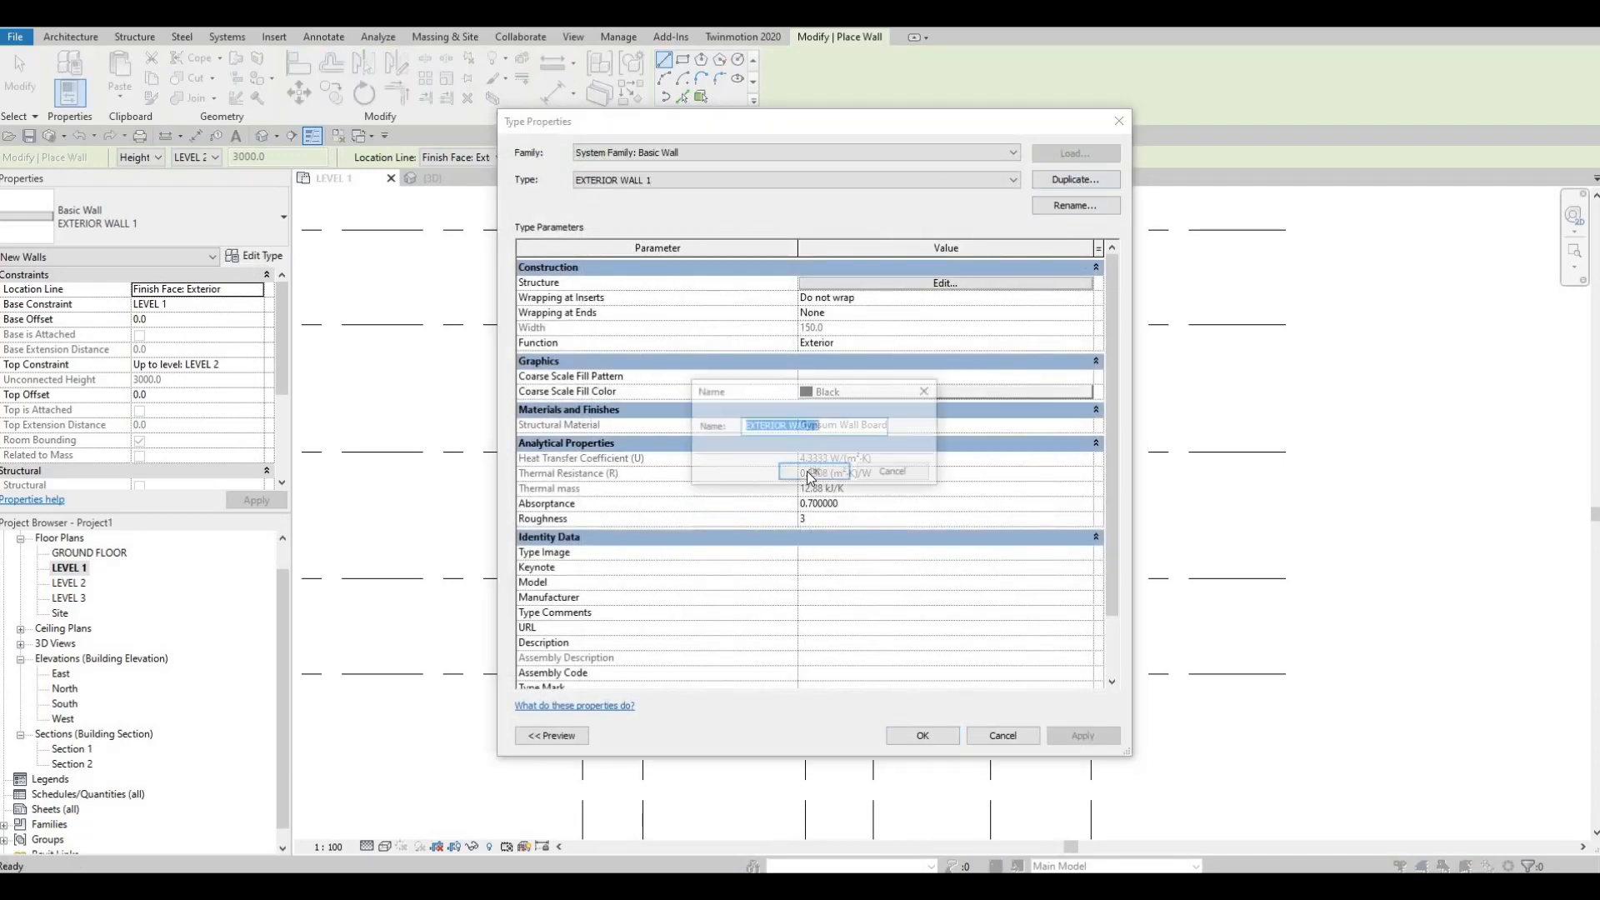
key(Return)
Step: Set the structure layer material of EXTERIOR WALL 2 to Plywood, Sheathing and accept the type changes
click(917, 284)
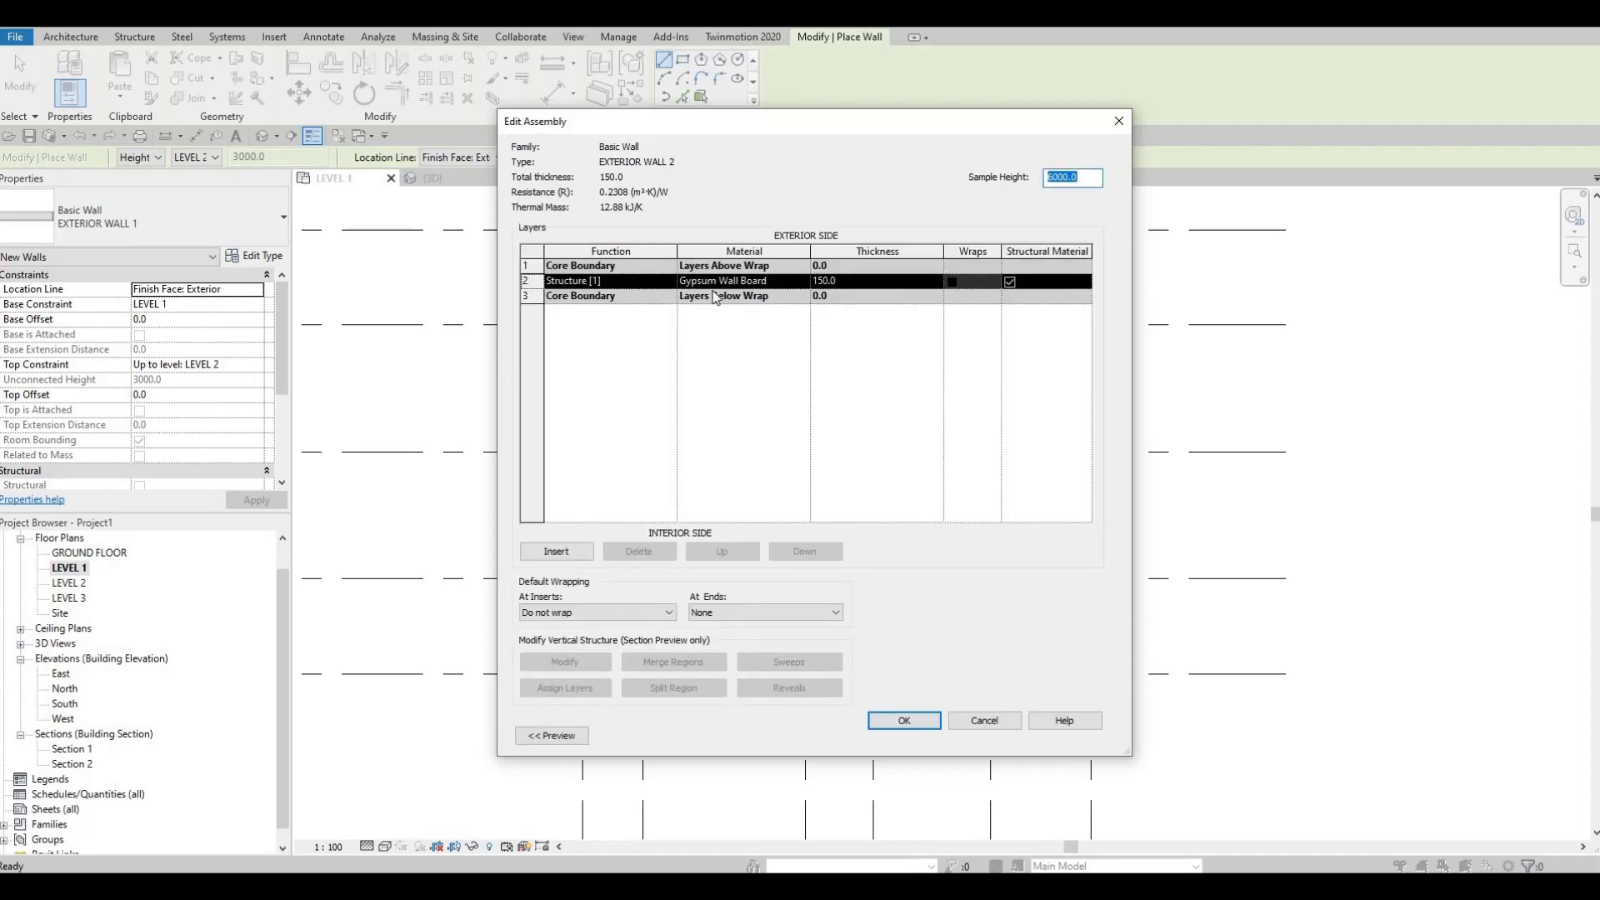
click(805, 282)
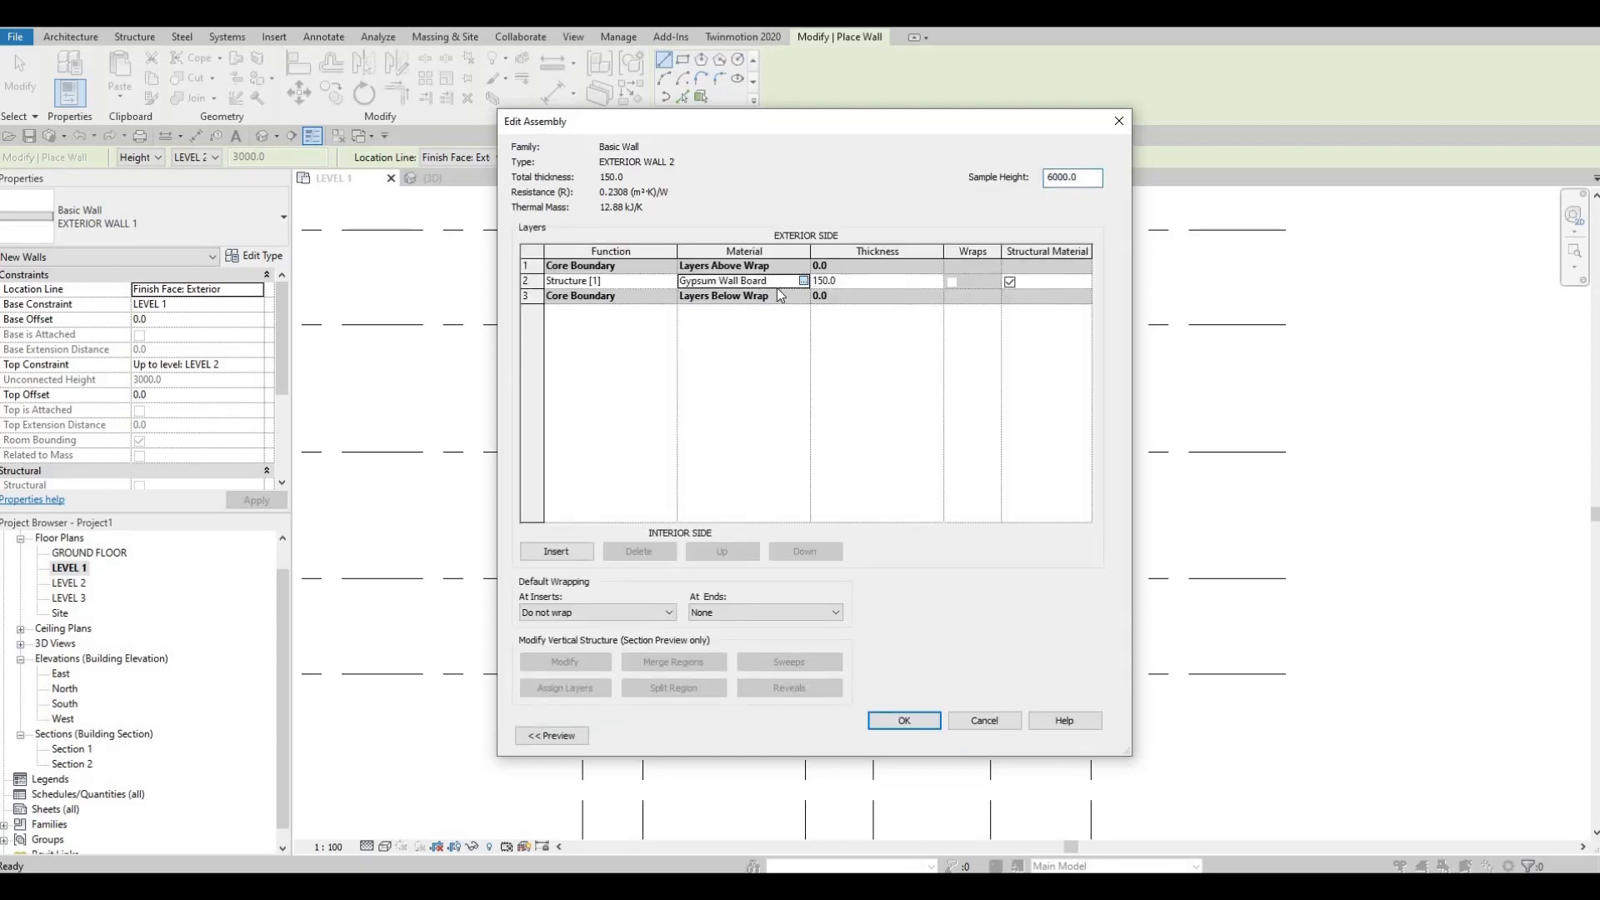
click(803, 280)
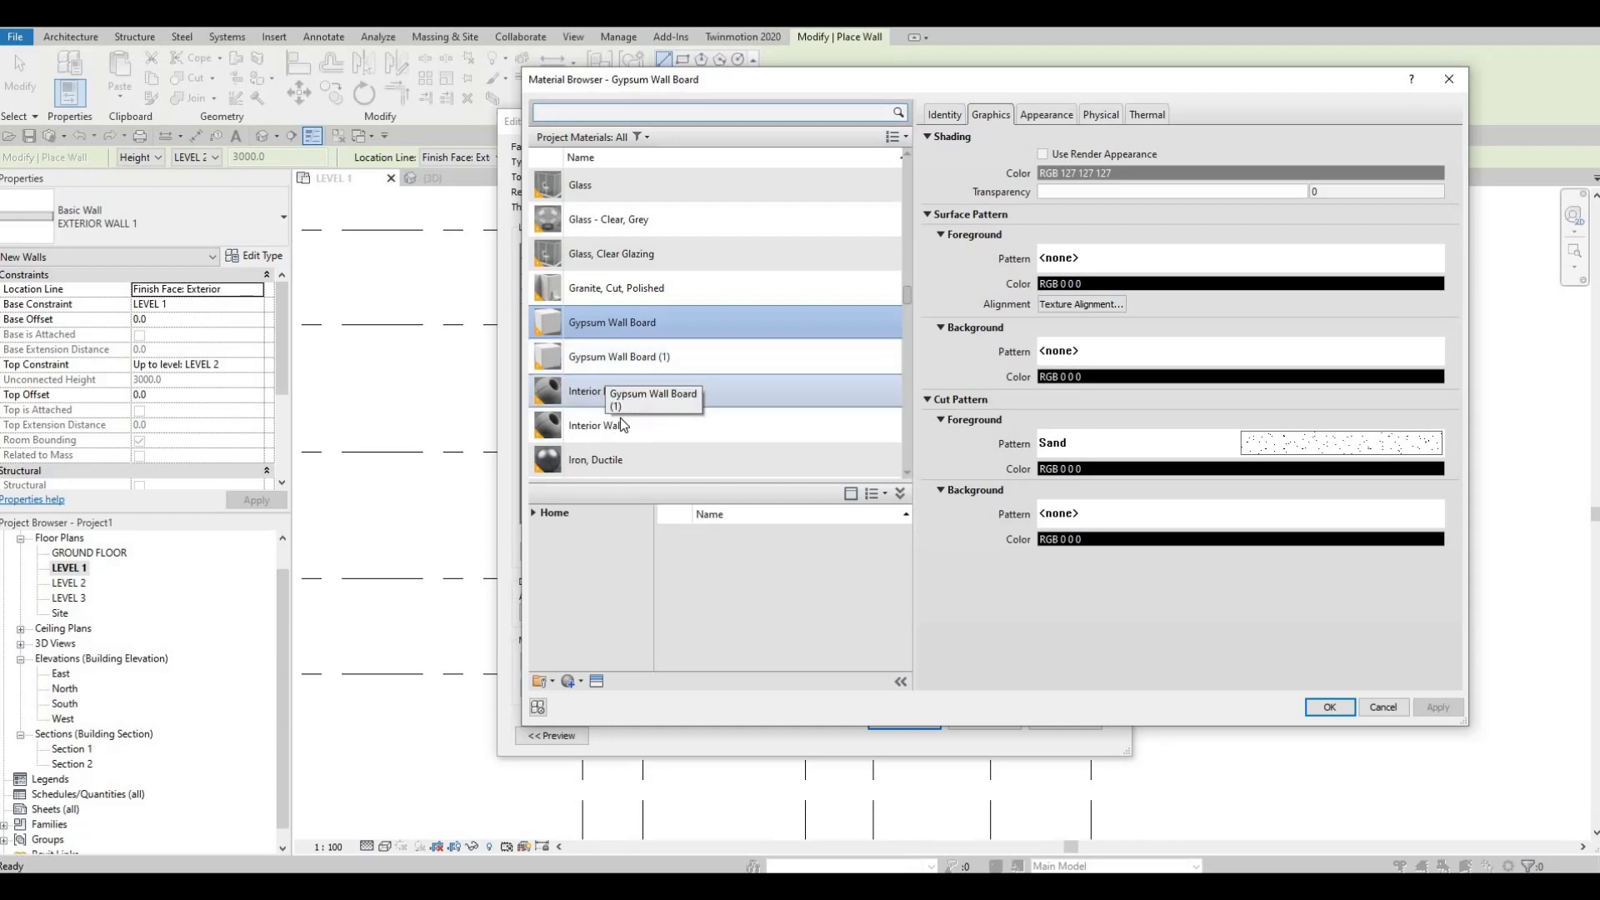
scroll(684, 433, down, 3)
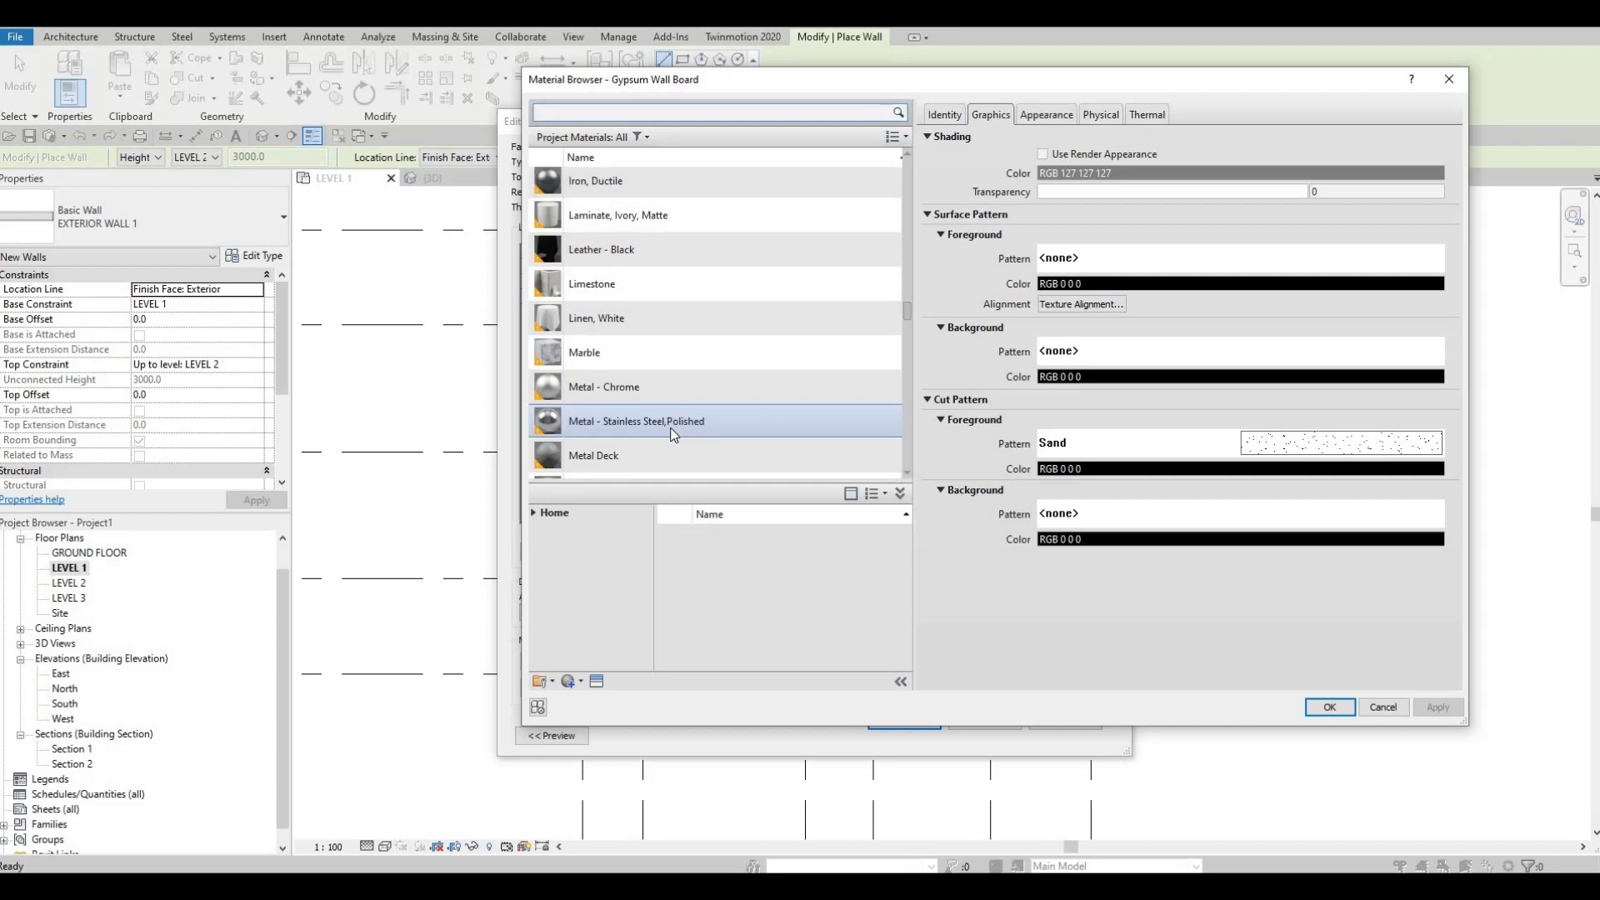
scroll(673, 448, down, 1)
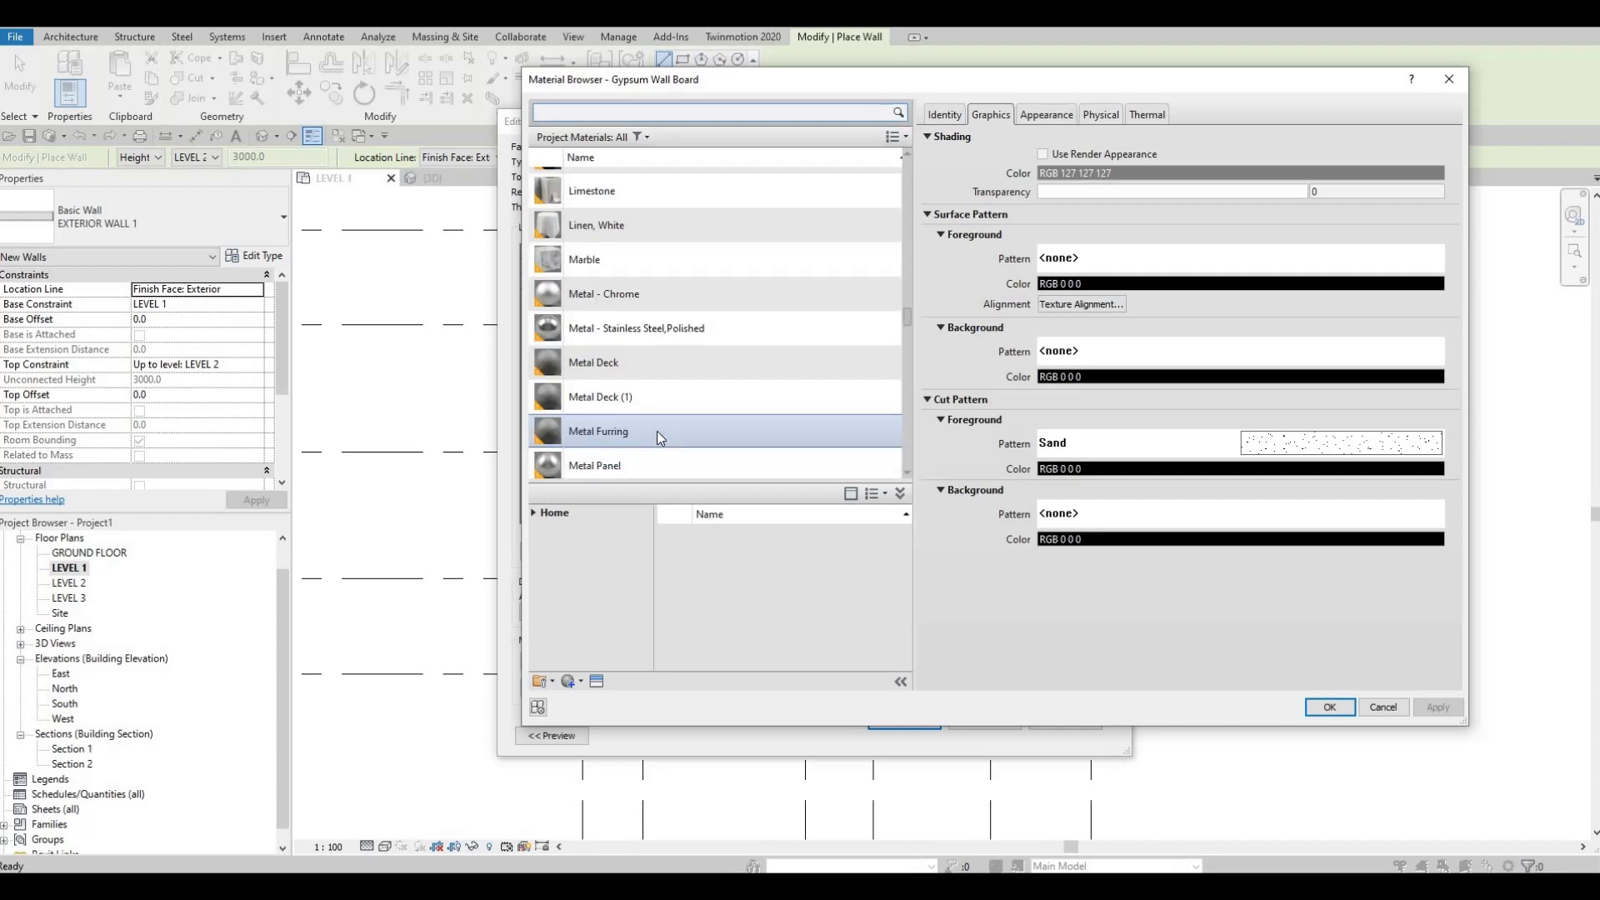
scroll(645, 412, down, 3)
scroll(625, 370, up, 3)
scroll(625, 370, up, 2)
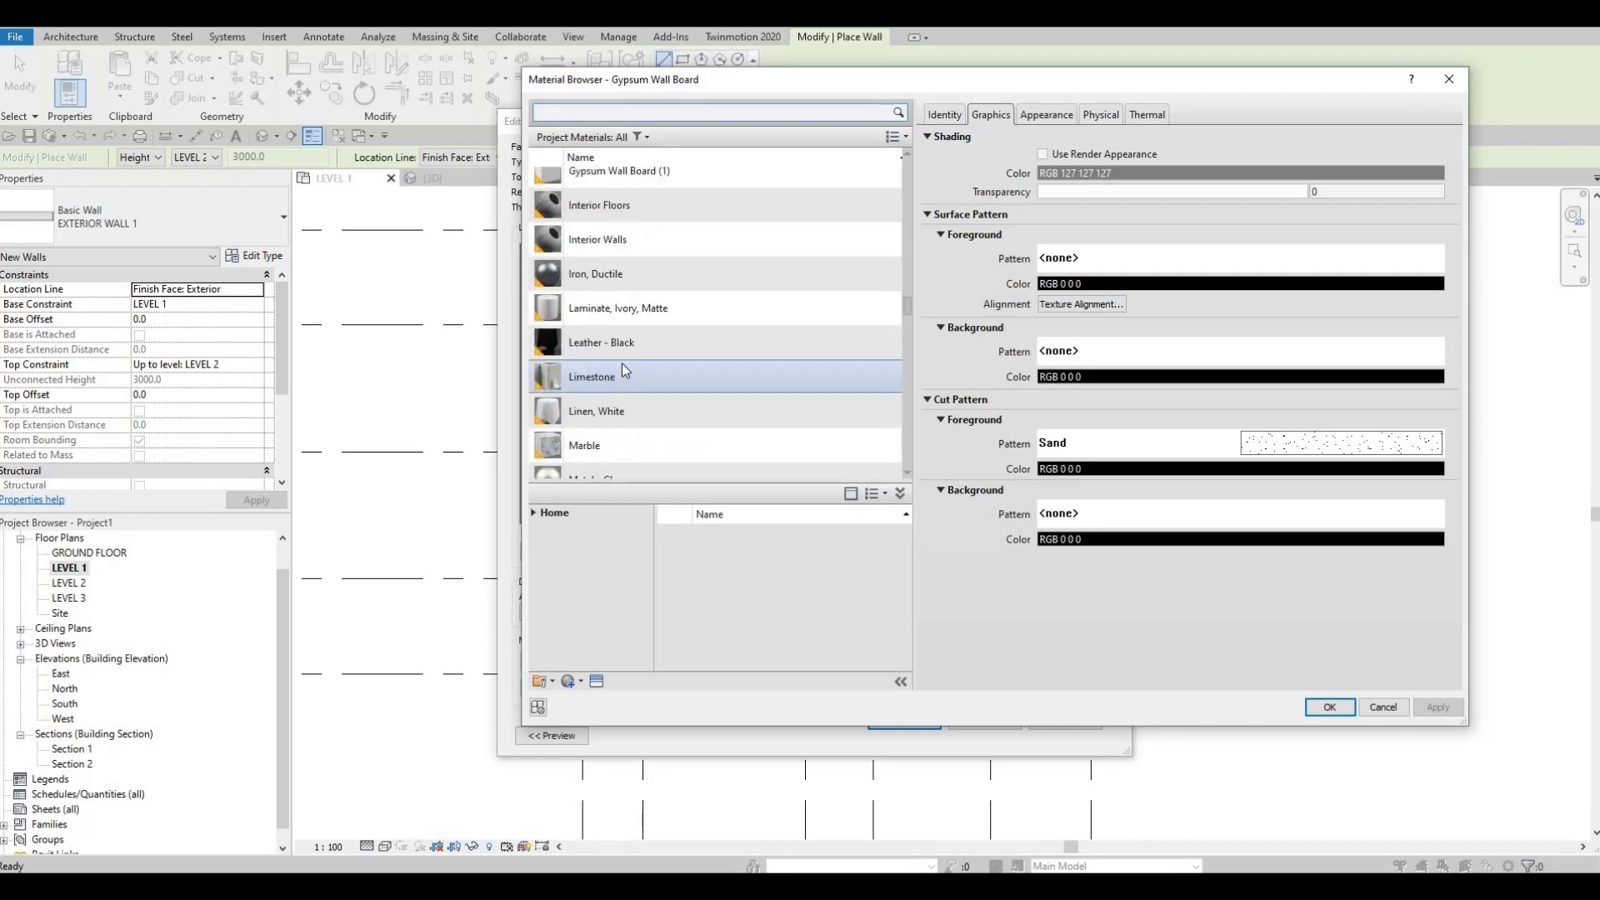
scroll(663, 403, down, 8)
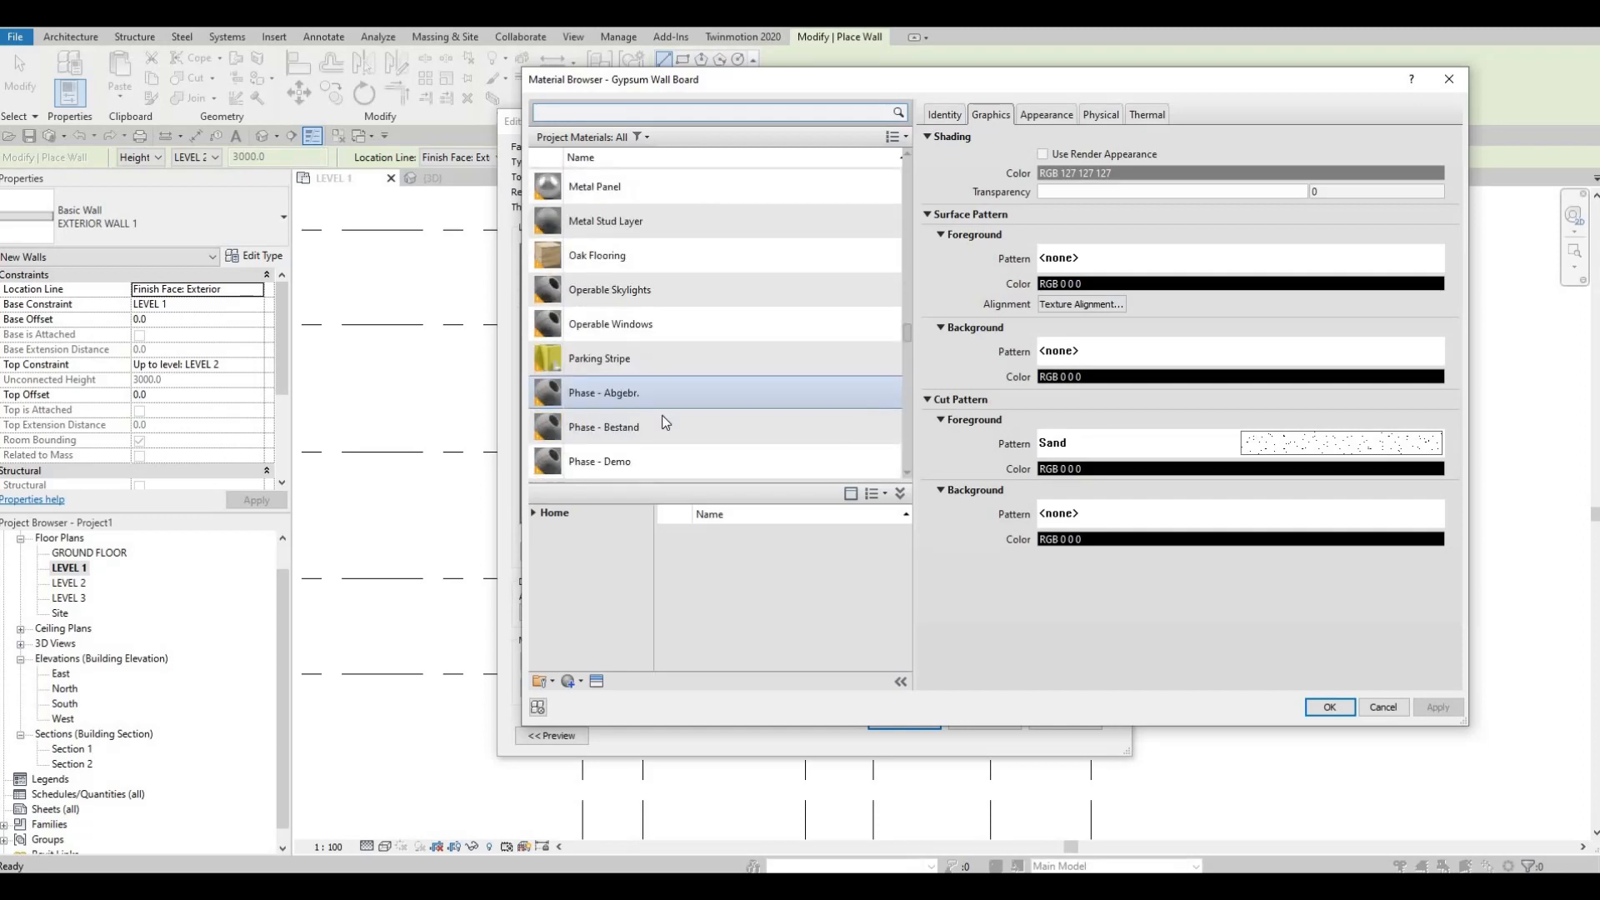
scroll(660, 427, down, 5)
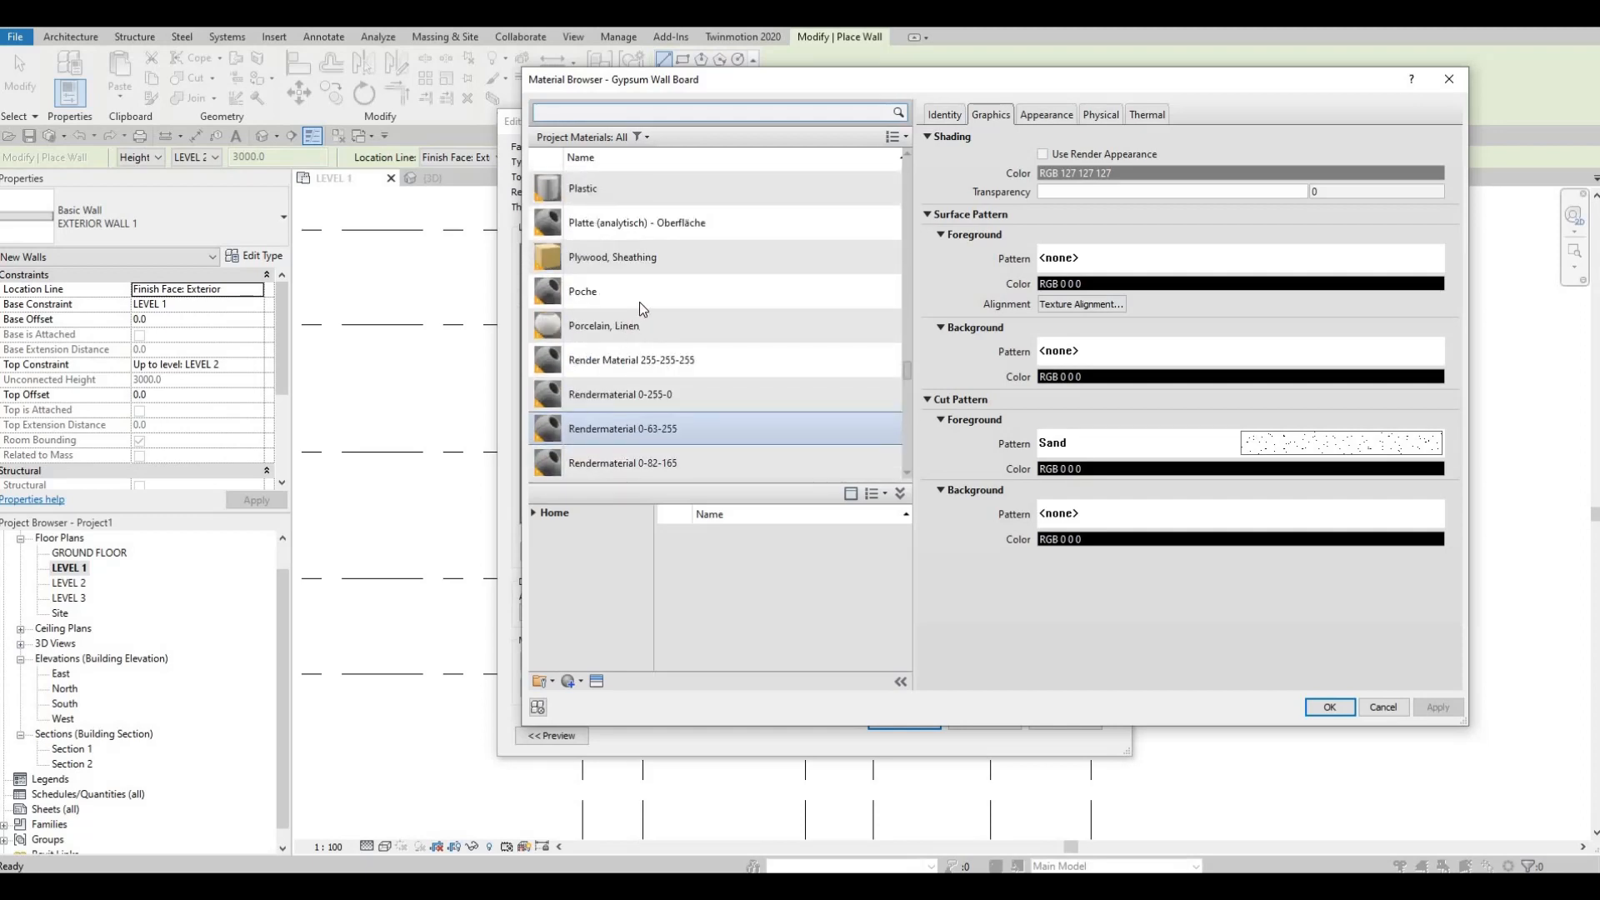
click(666, 256)
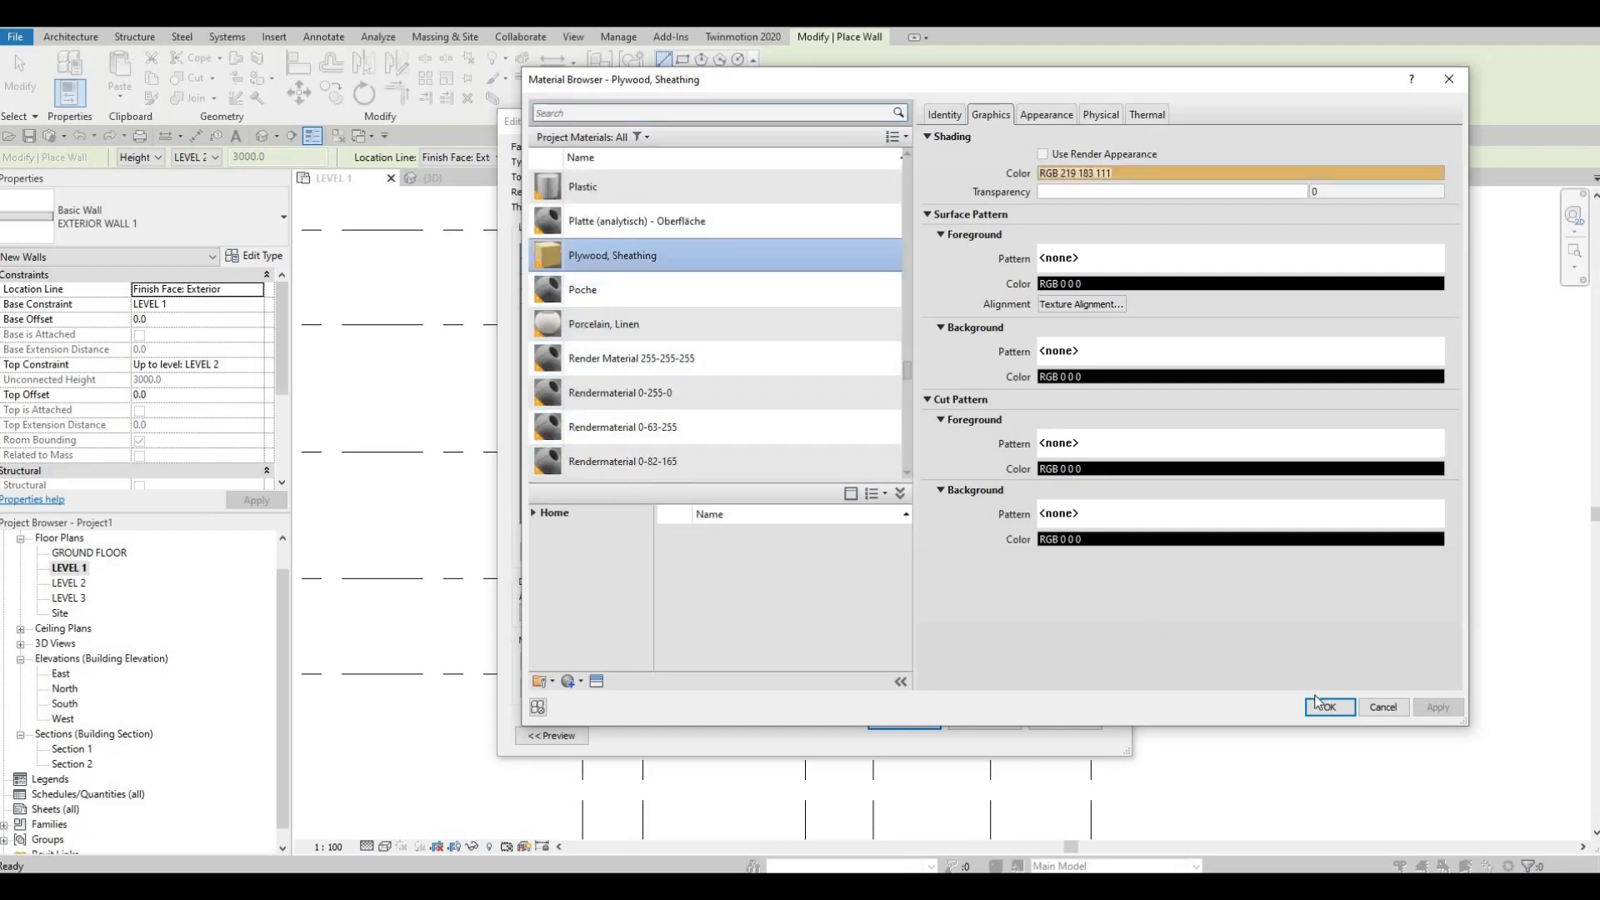
click(1330, 707)
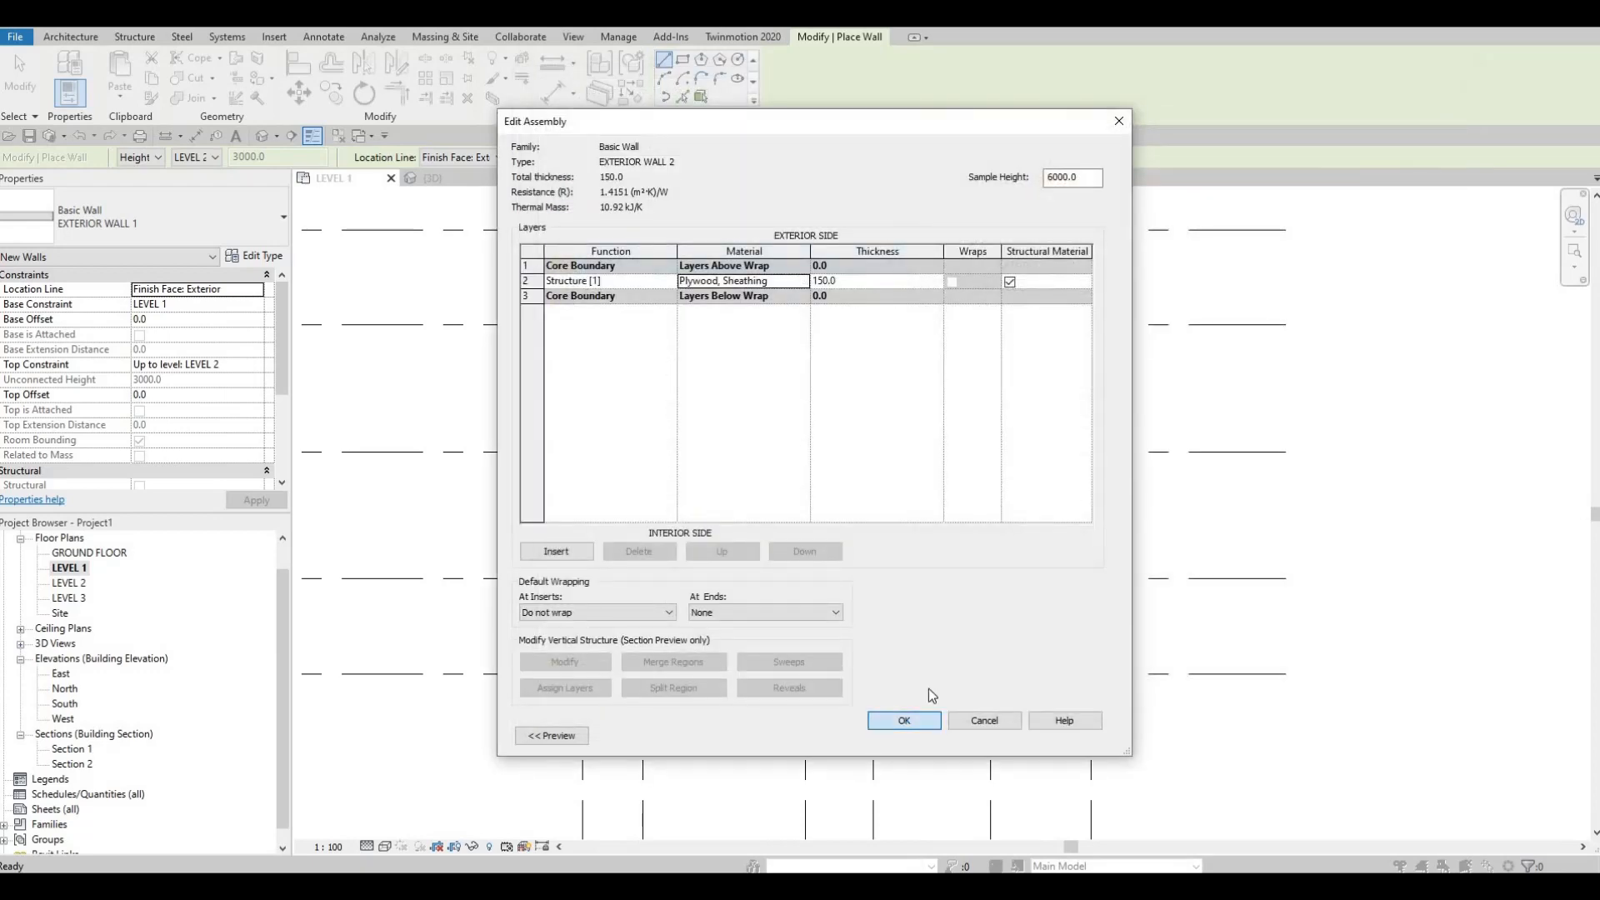
click(906, 722)
key(Return)
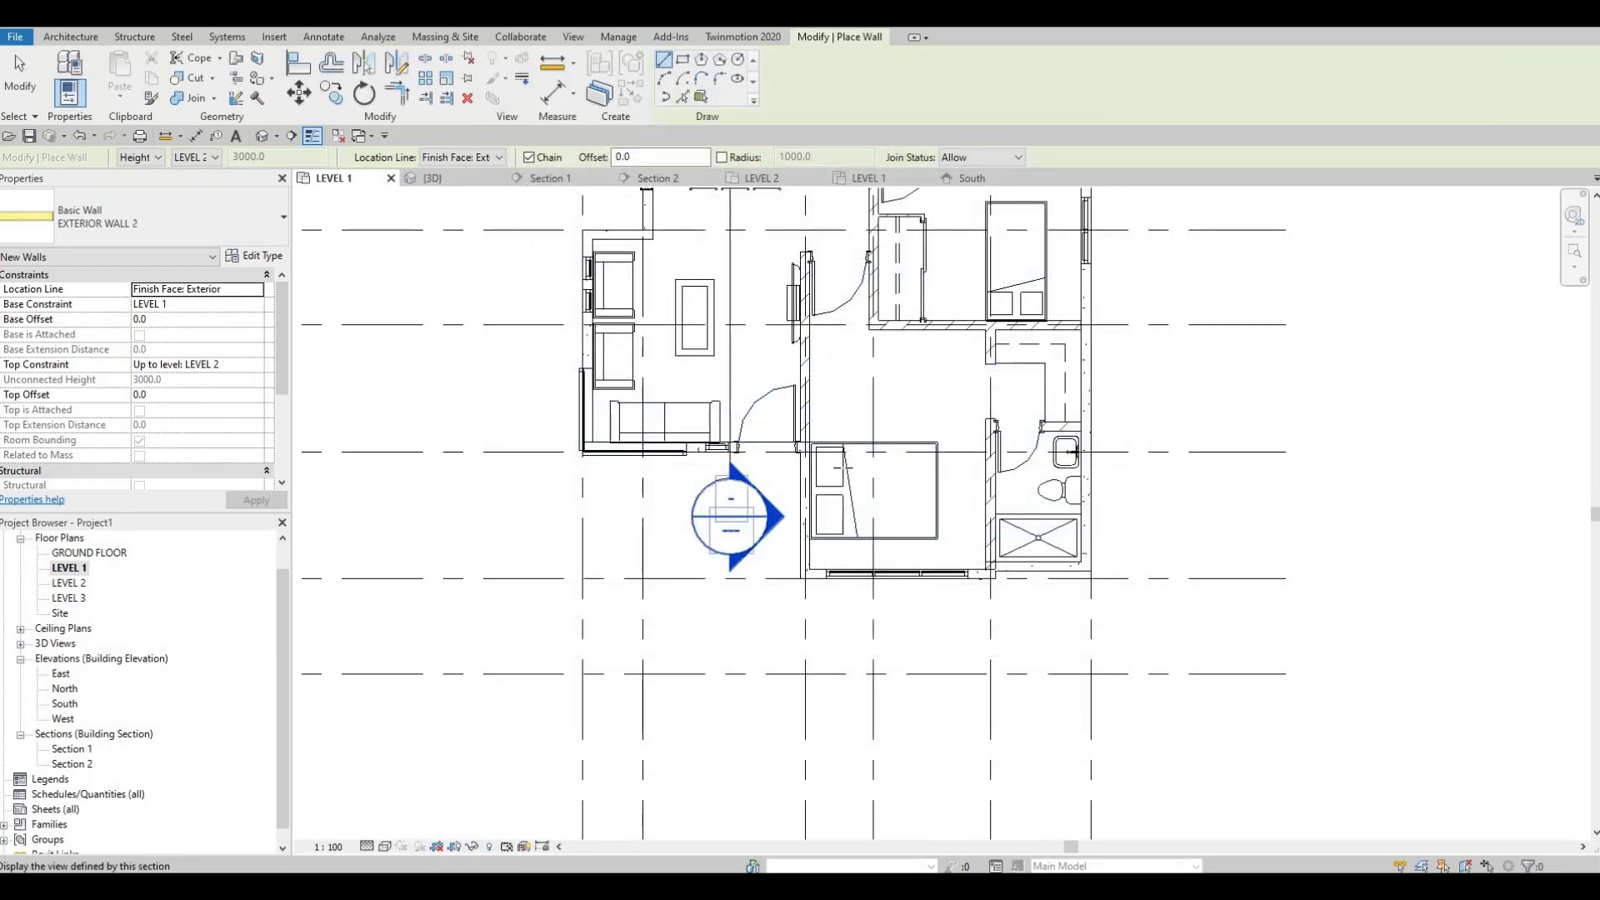
Step: Set the new wall's base constraint to LEVEL 2 and its top constraint to Up to level: ROOF
middle_drag(466, 566, 805, 483)
scroll(841, 485, up, 2)
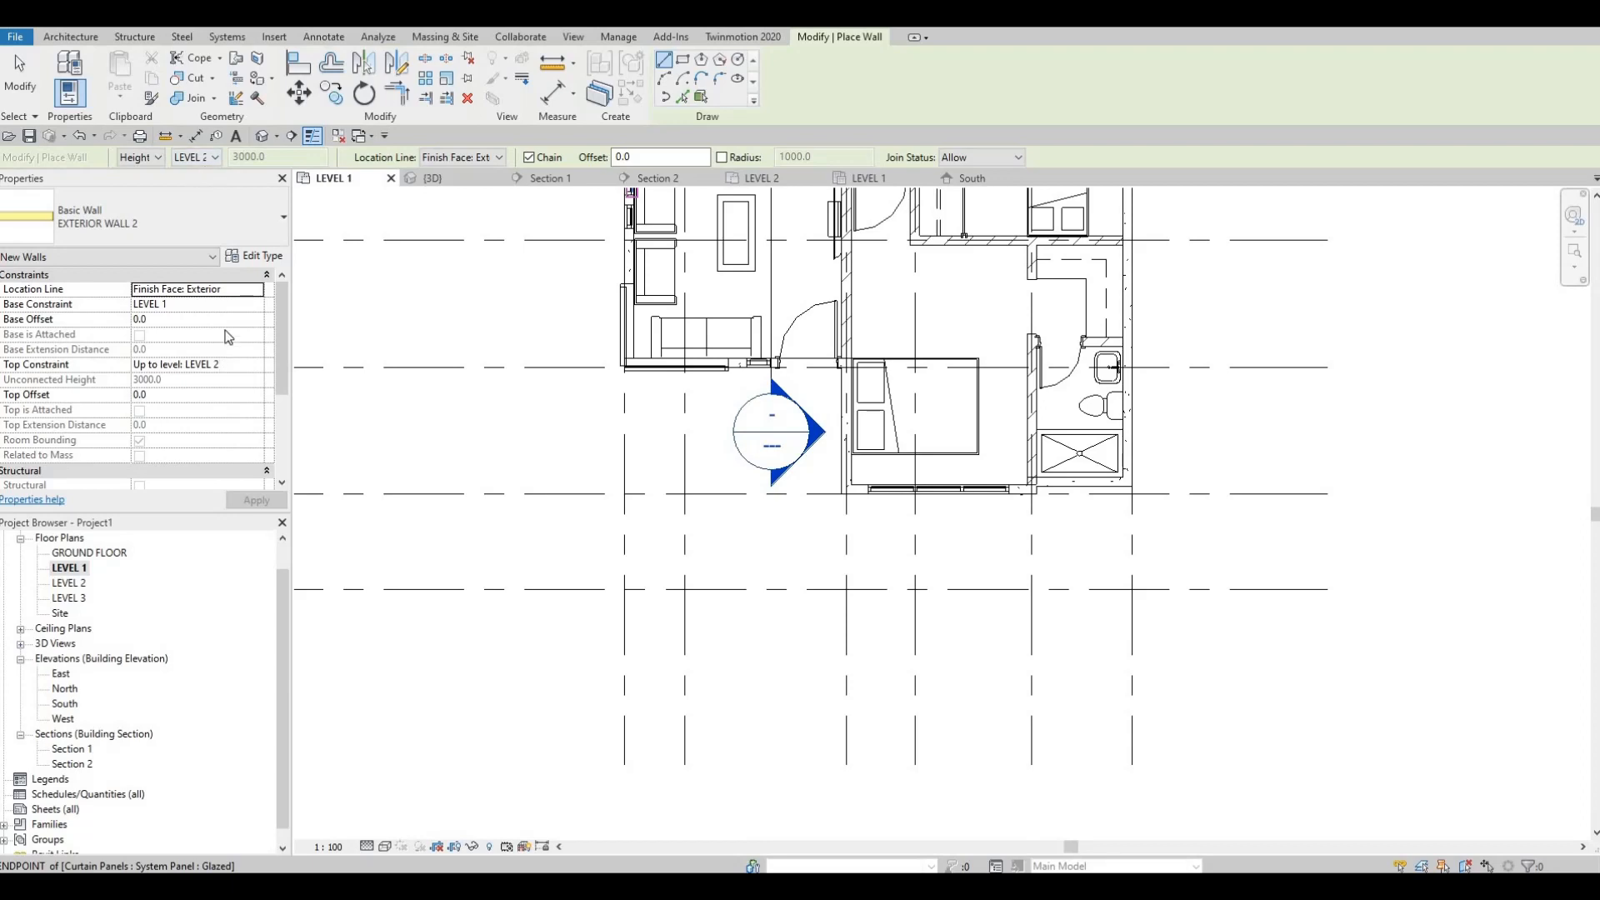
click(258, 306)
click(256, 305)
click(198, 344)
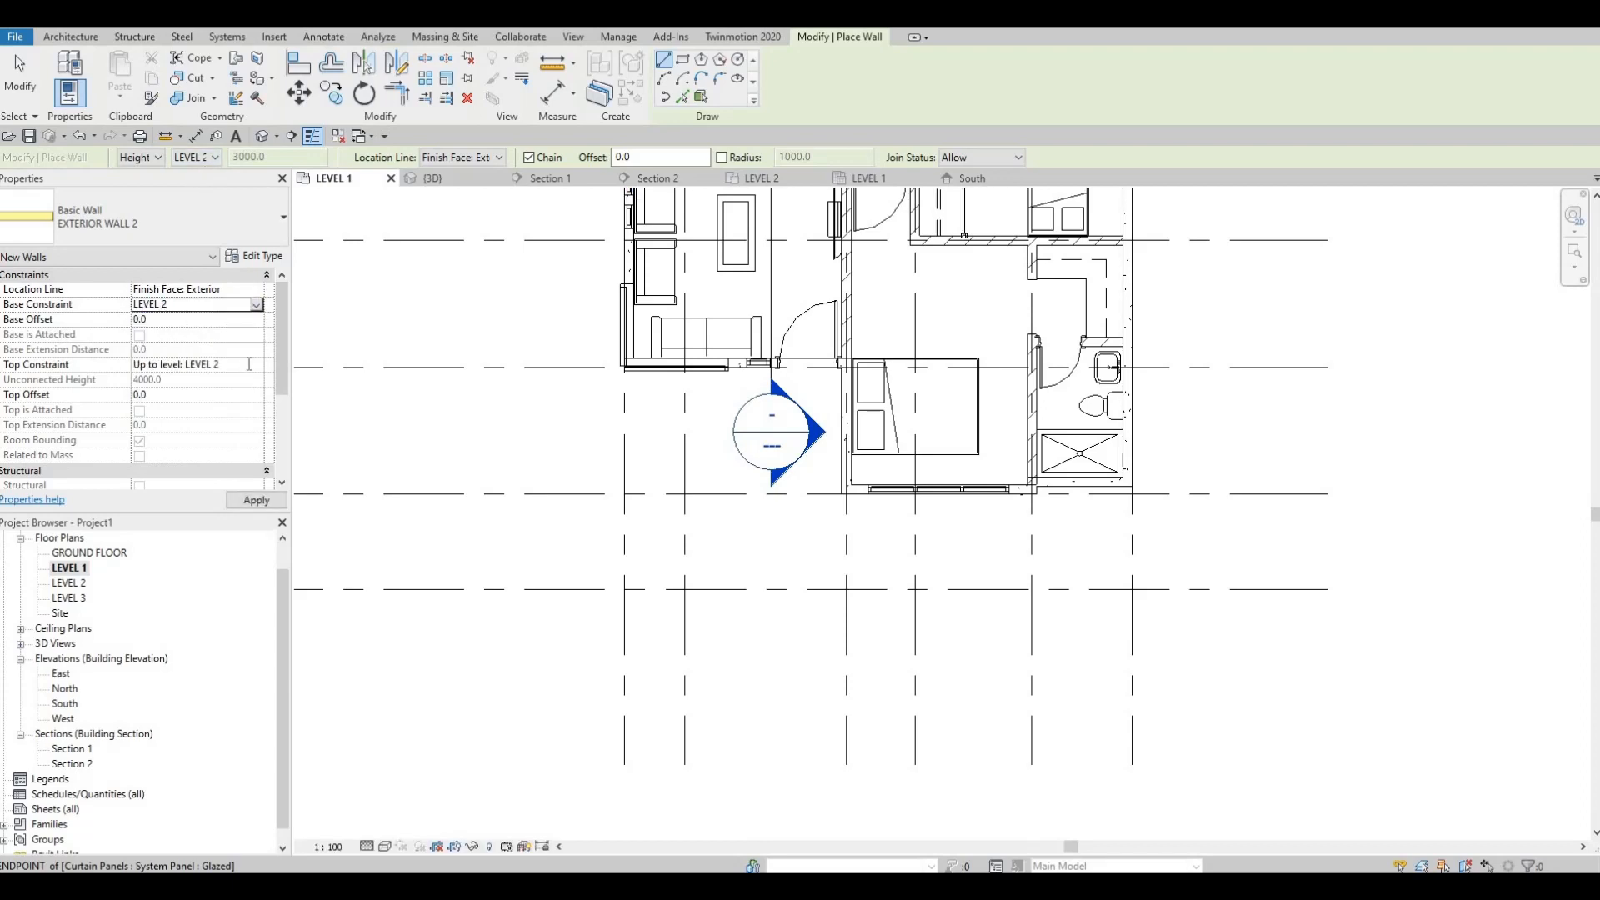
click(250, 364)
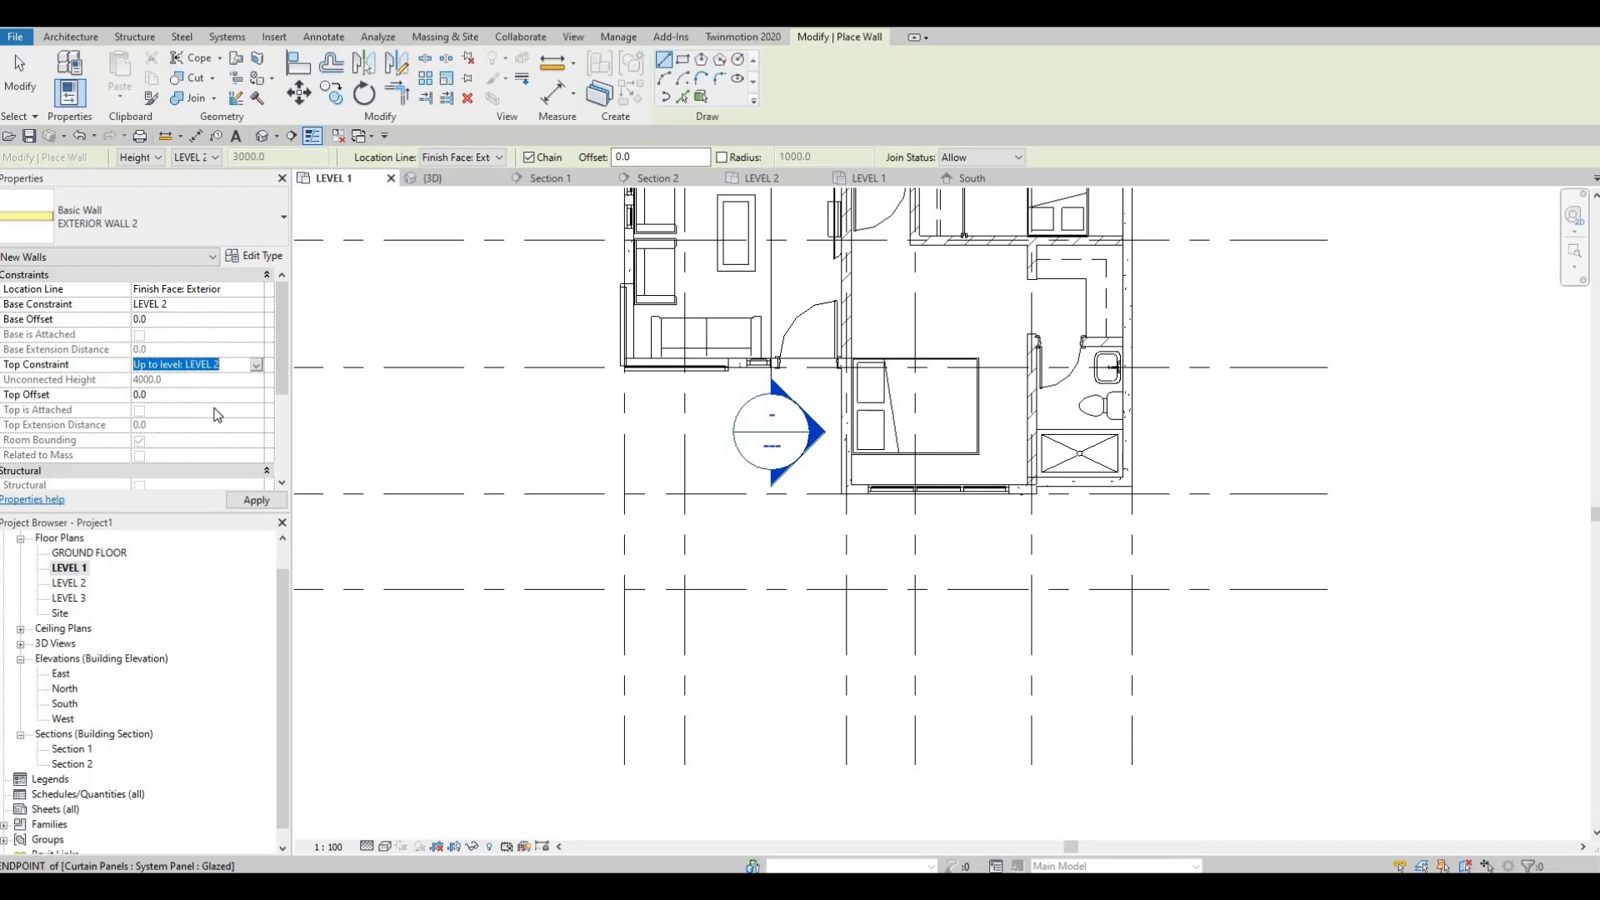
click(256, 365)
click(170, 429)
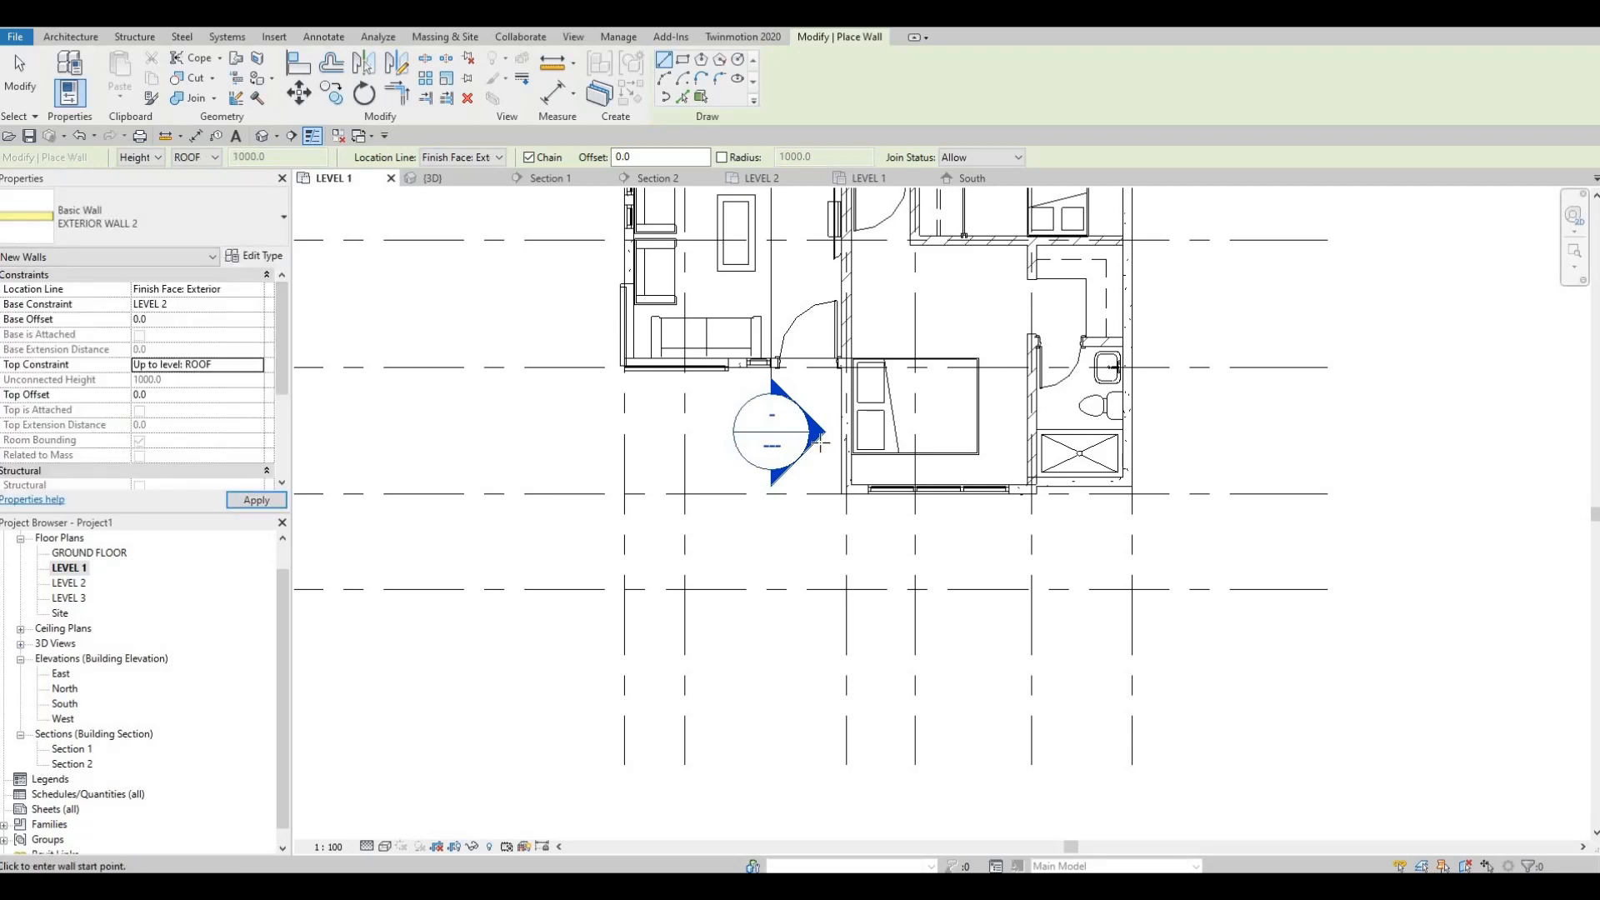
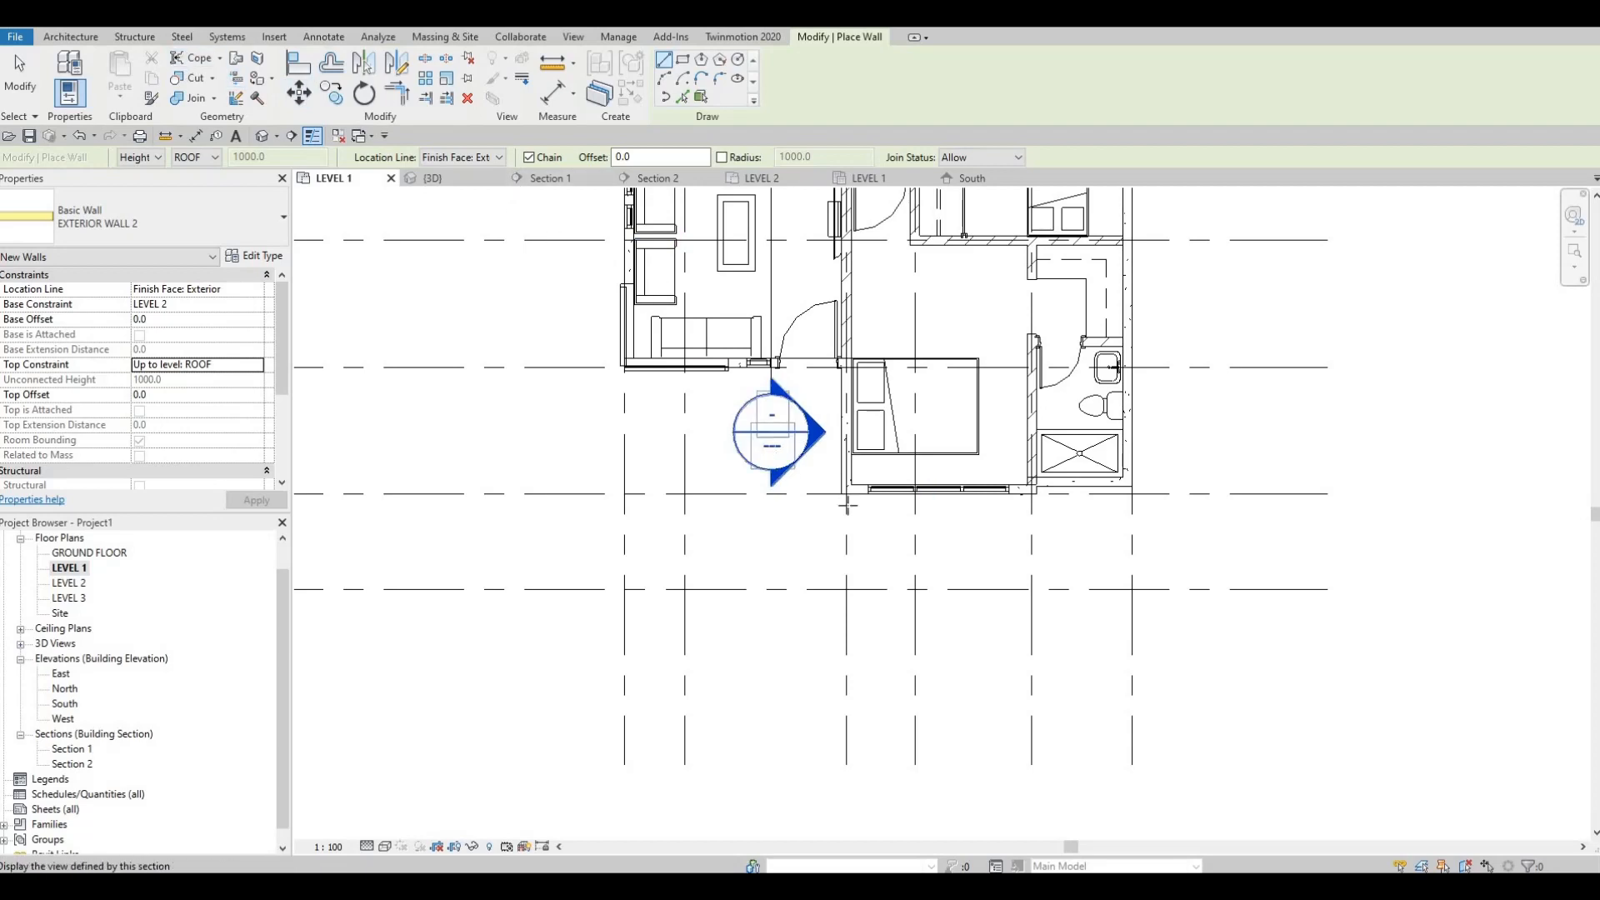
scroll(589, 379, up, 1)
scroll(591, 354, up, 1)
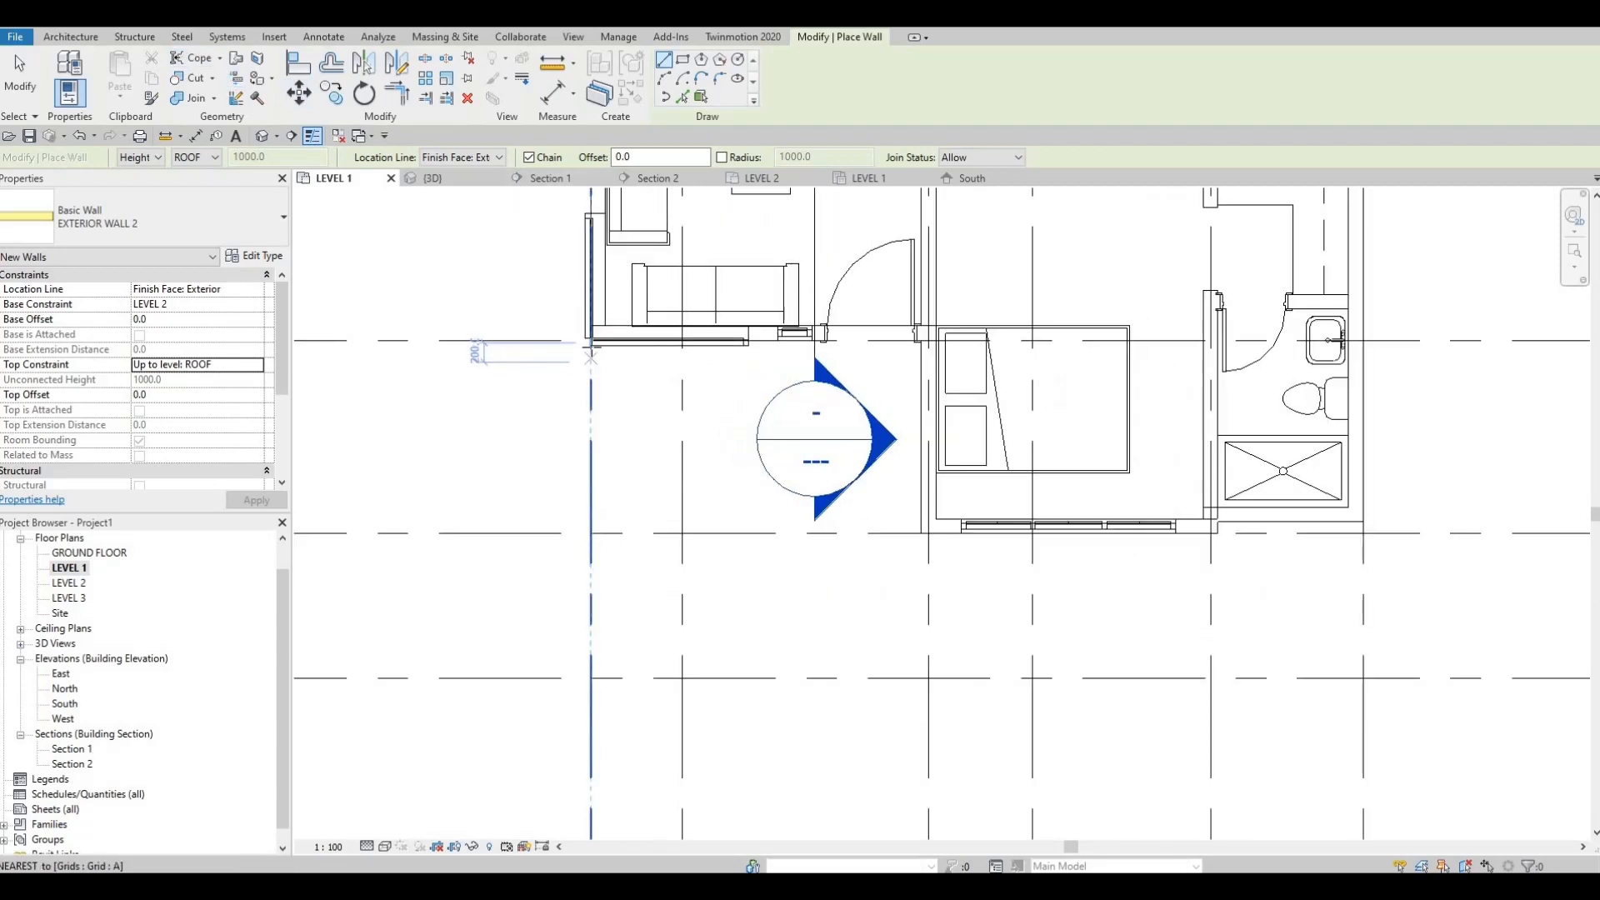
click(591, 344)
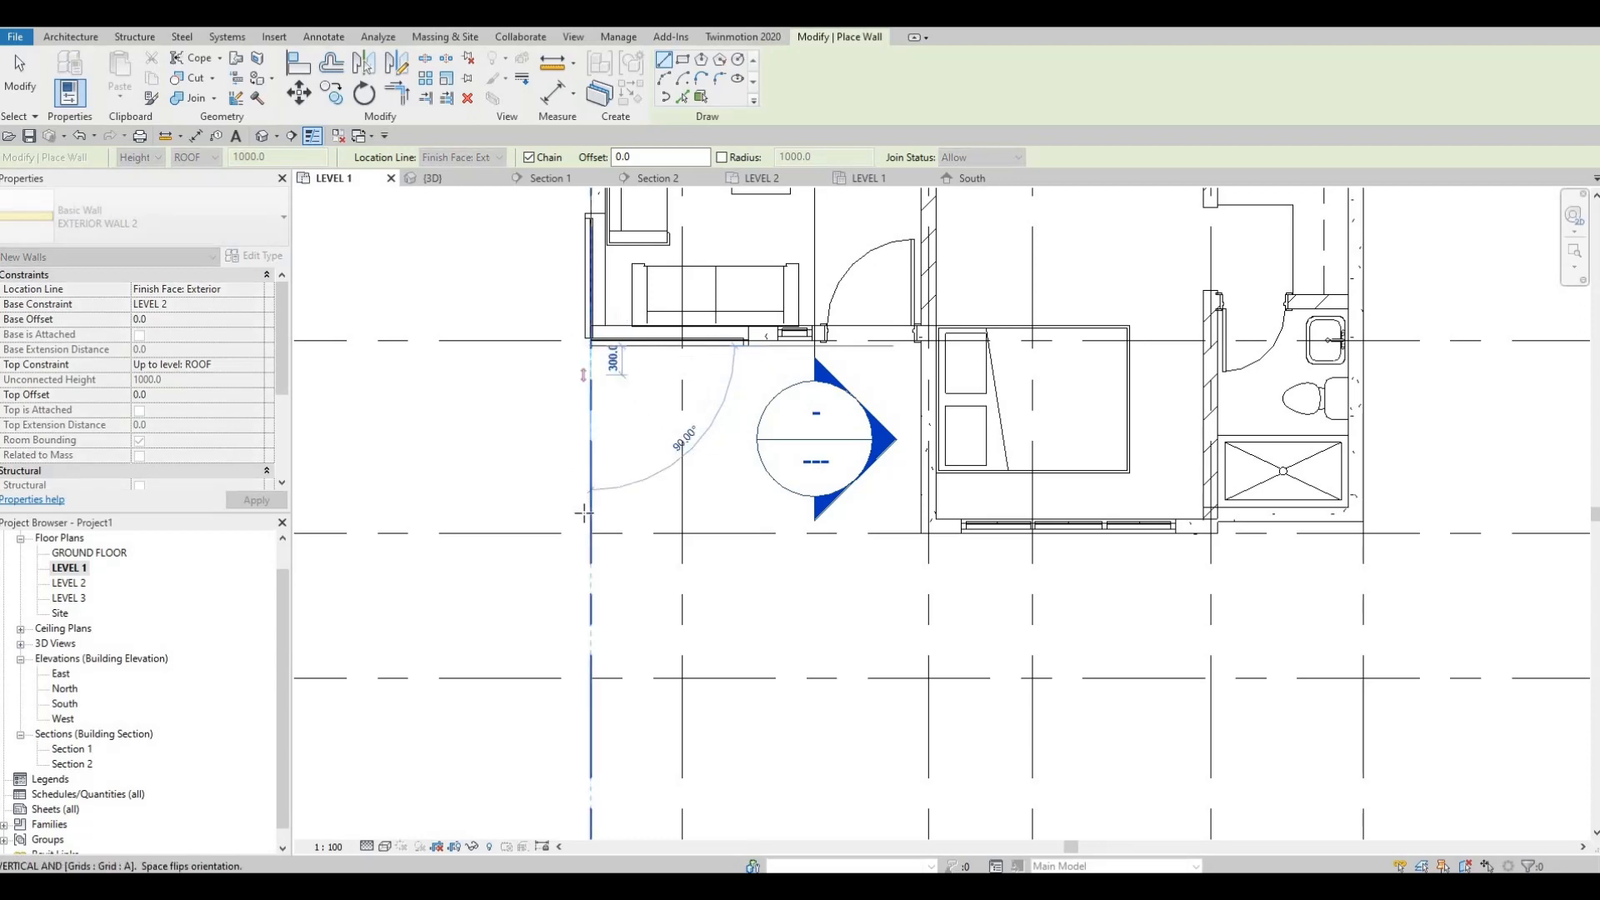
key(Escape)
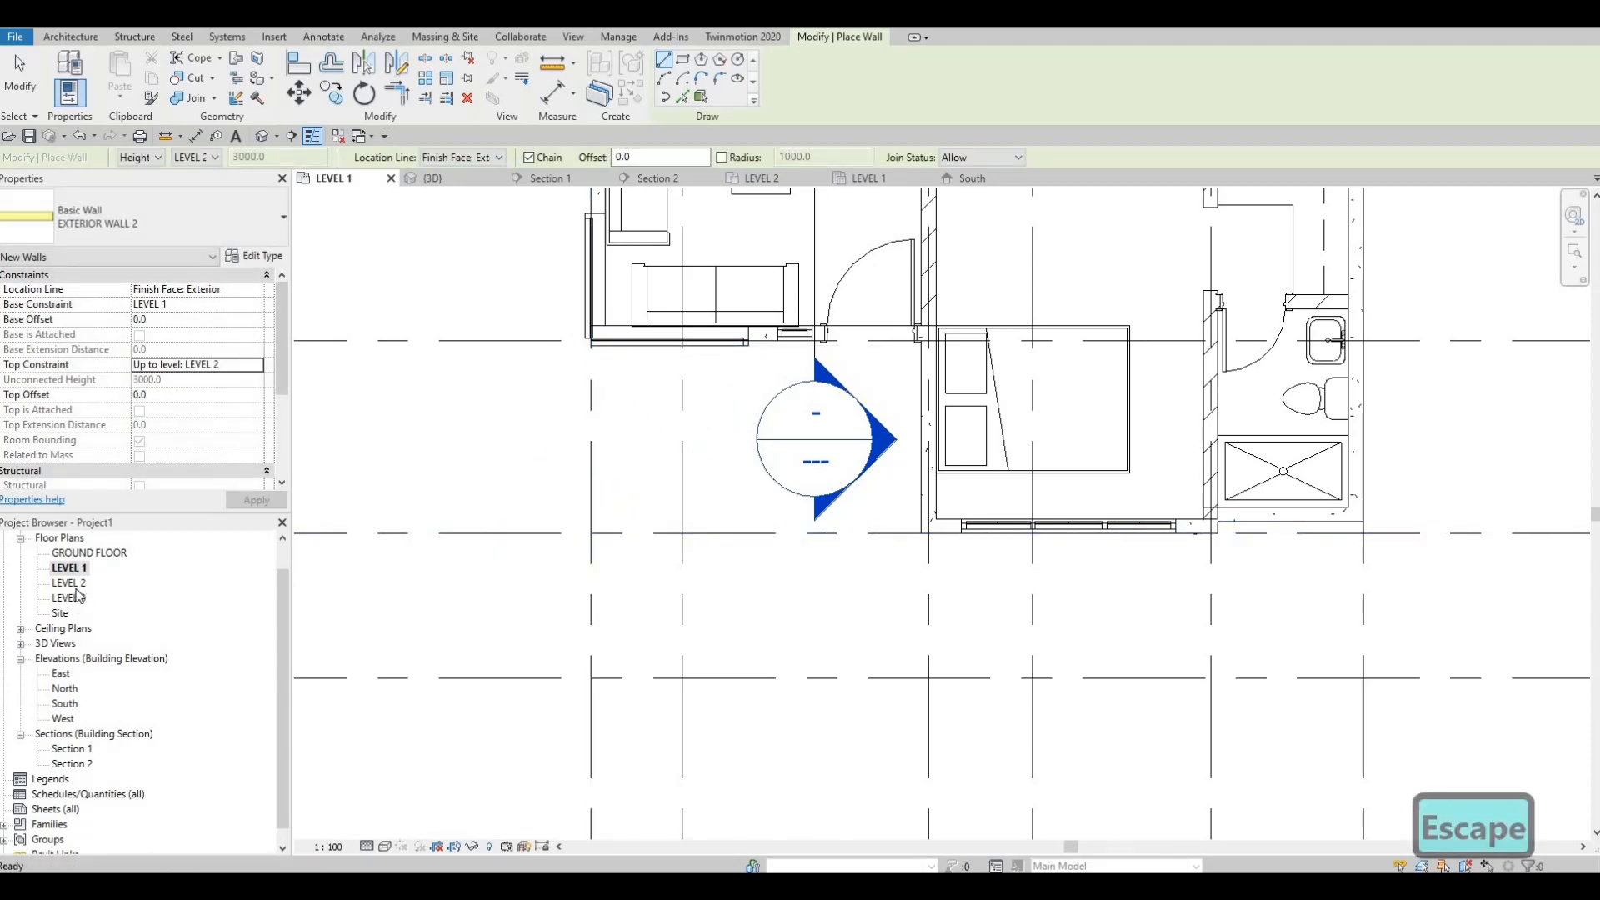
Step: Open the LEVEL 2 floor plan and set its view range Bottom and View Depth levels to Unlimited
double_click(70, 584)
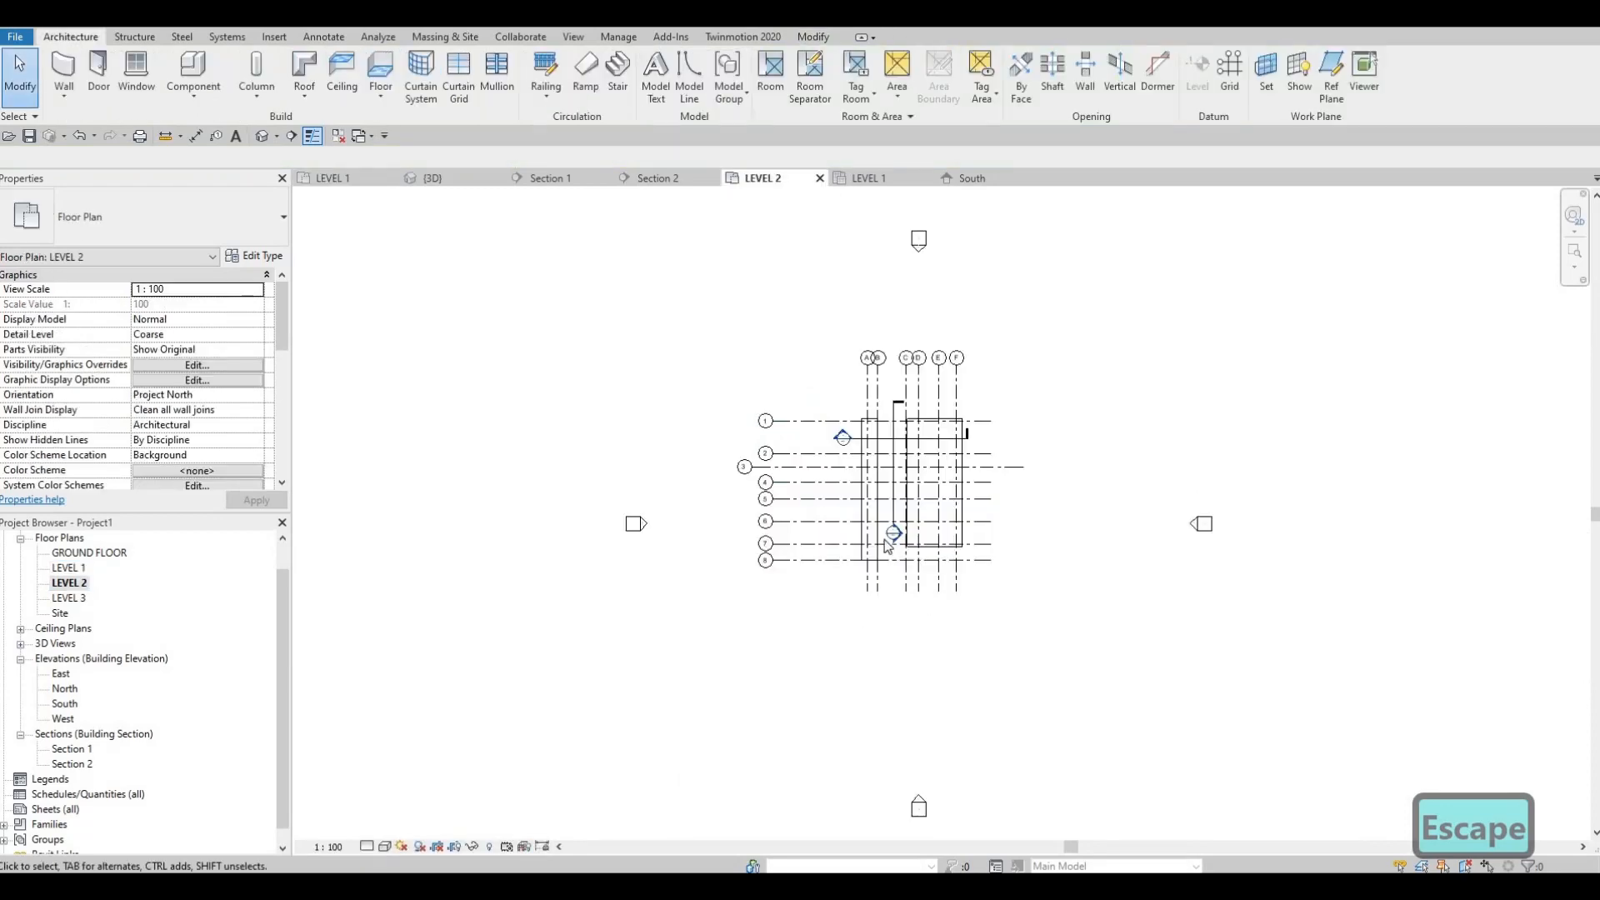
scroll(885, 545, up, 5)
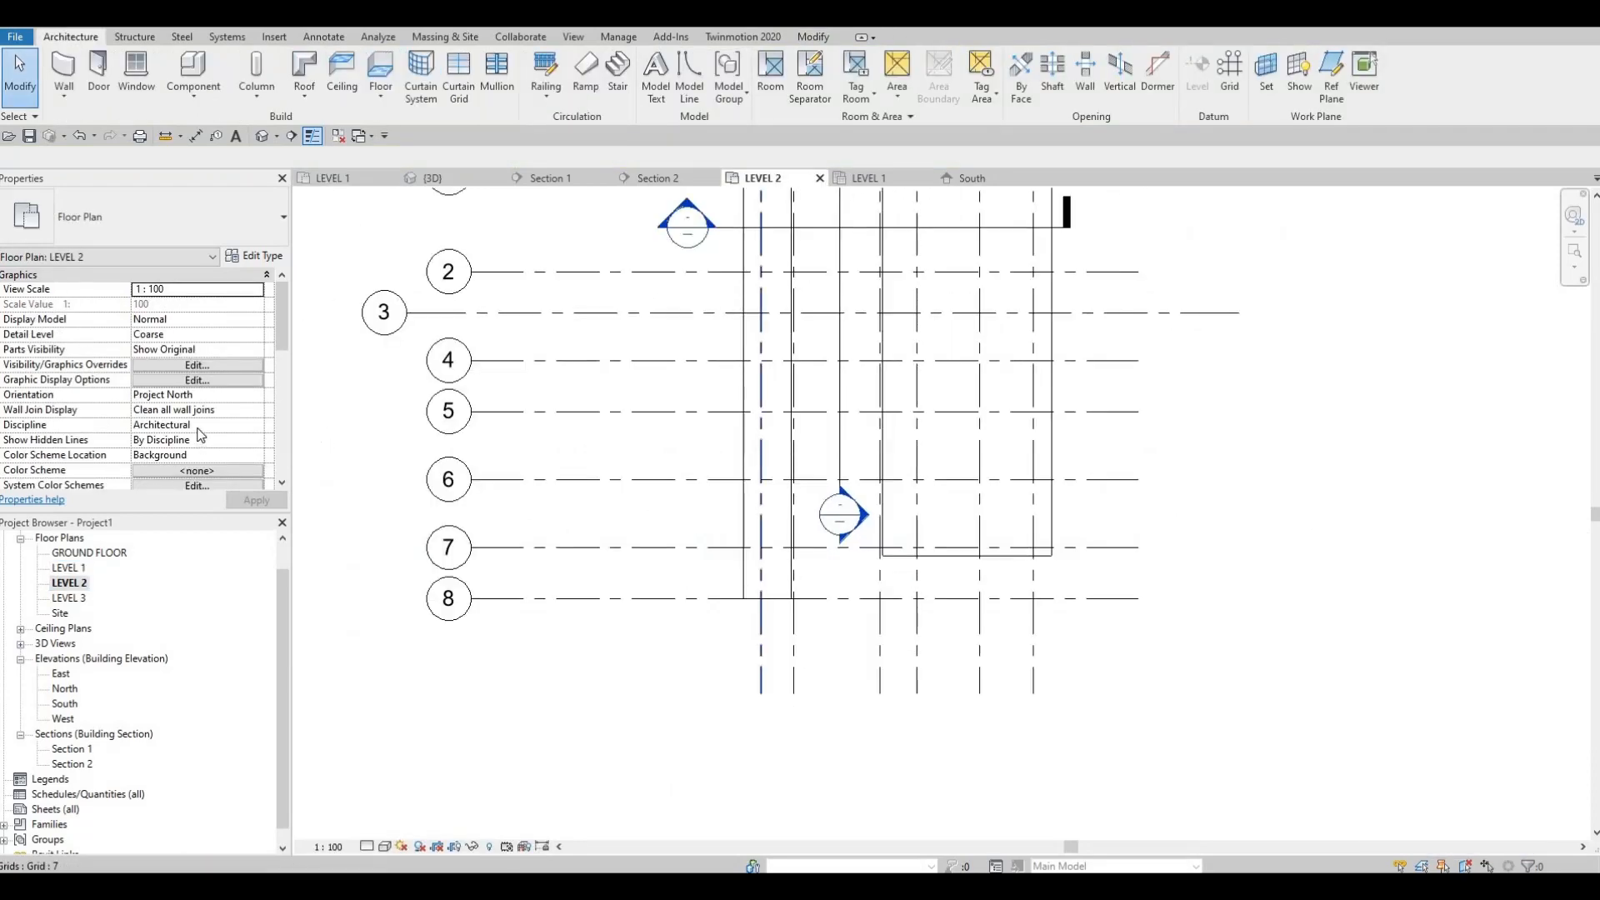
scroll(195, 431, down, 5)
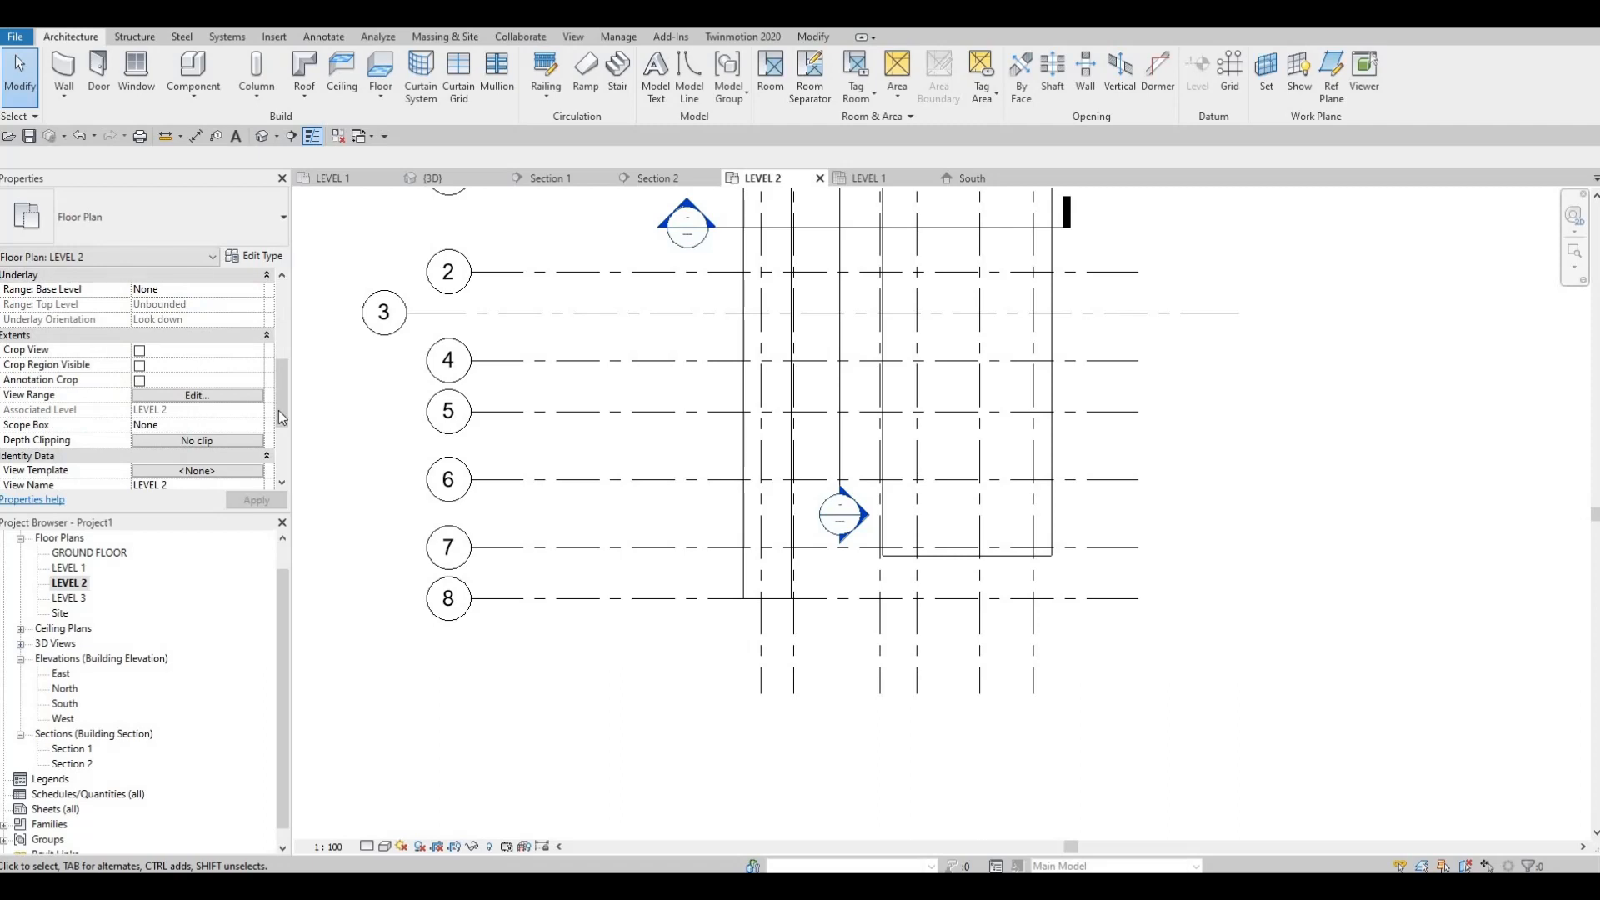
key(v)
key(r)
click(485, 413)
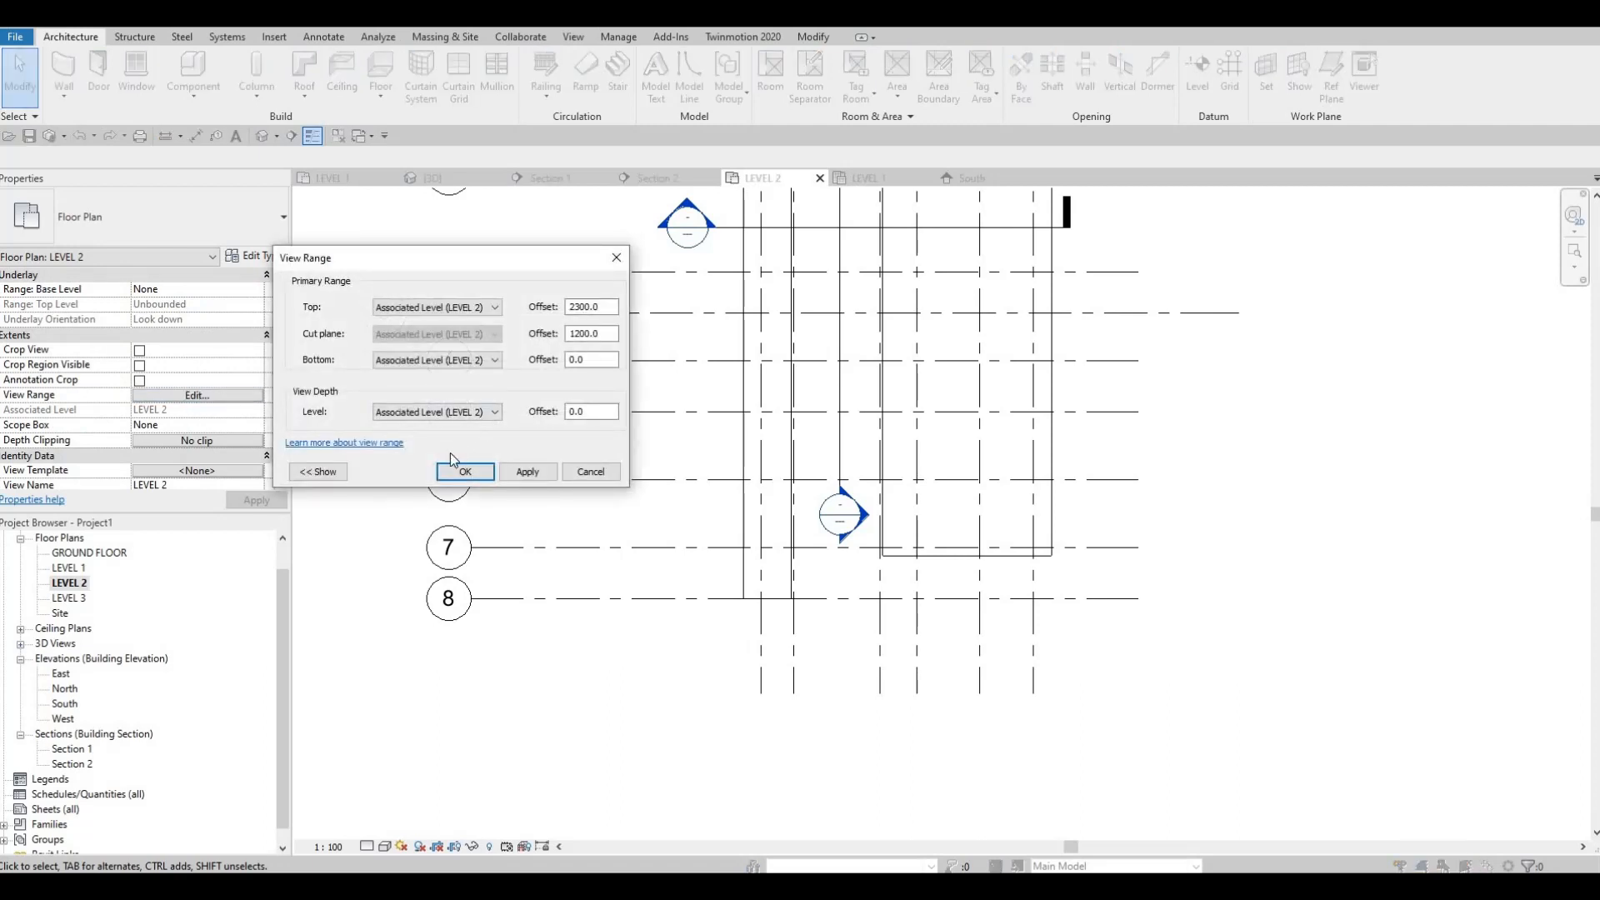
key(Return)
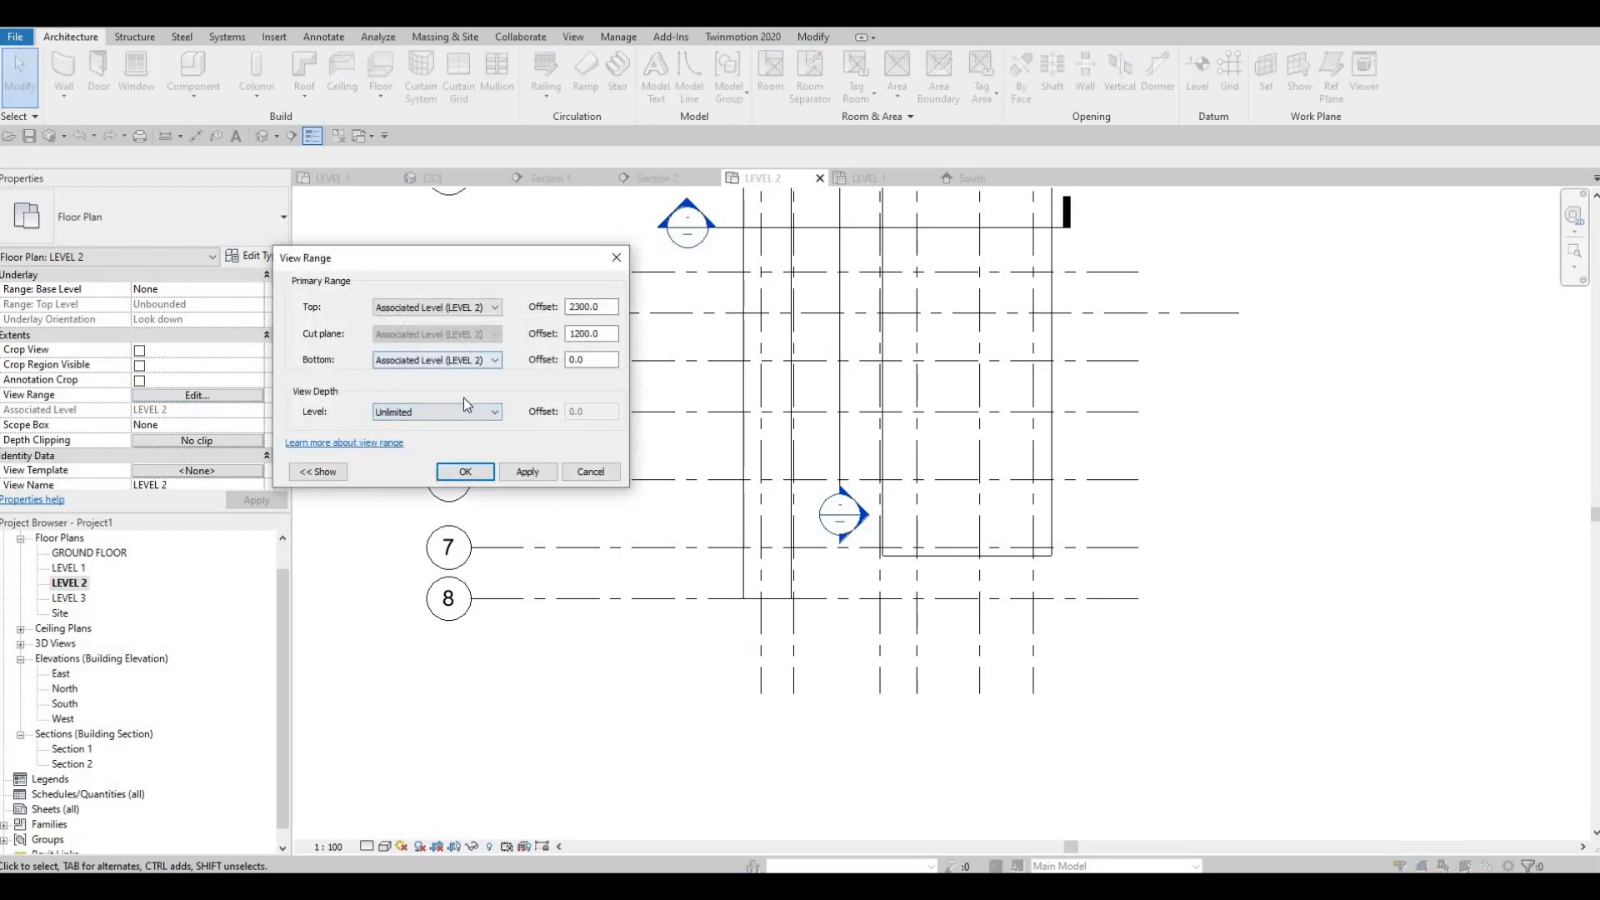
click(466, 361)
click(486, 411)
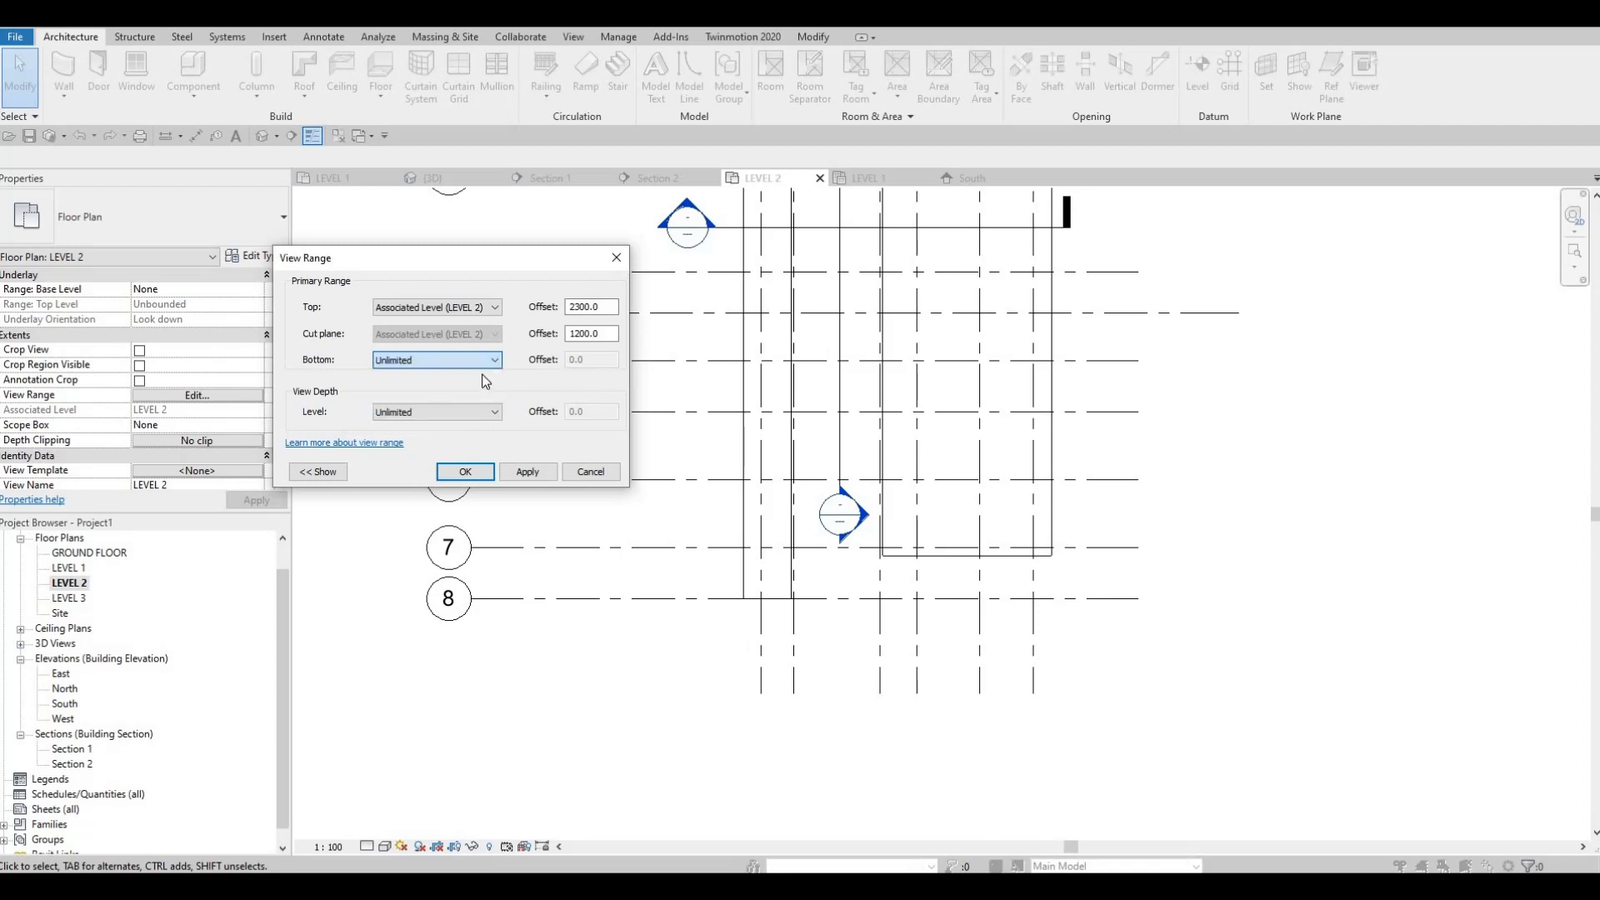
click(548, 472)
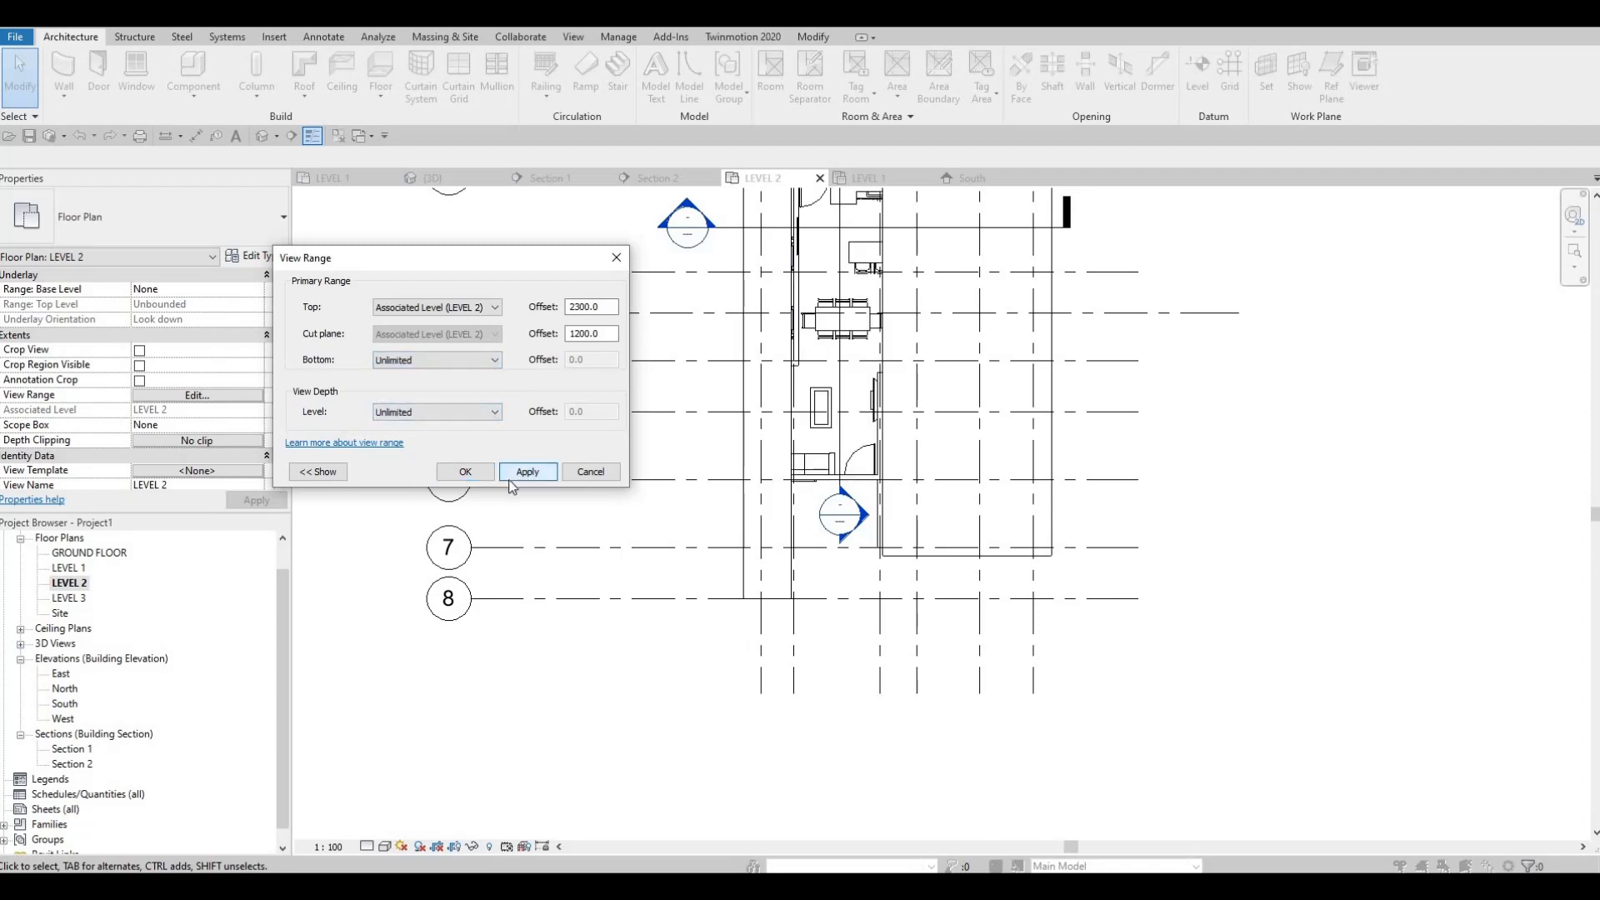
click(465, 472)
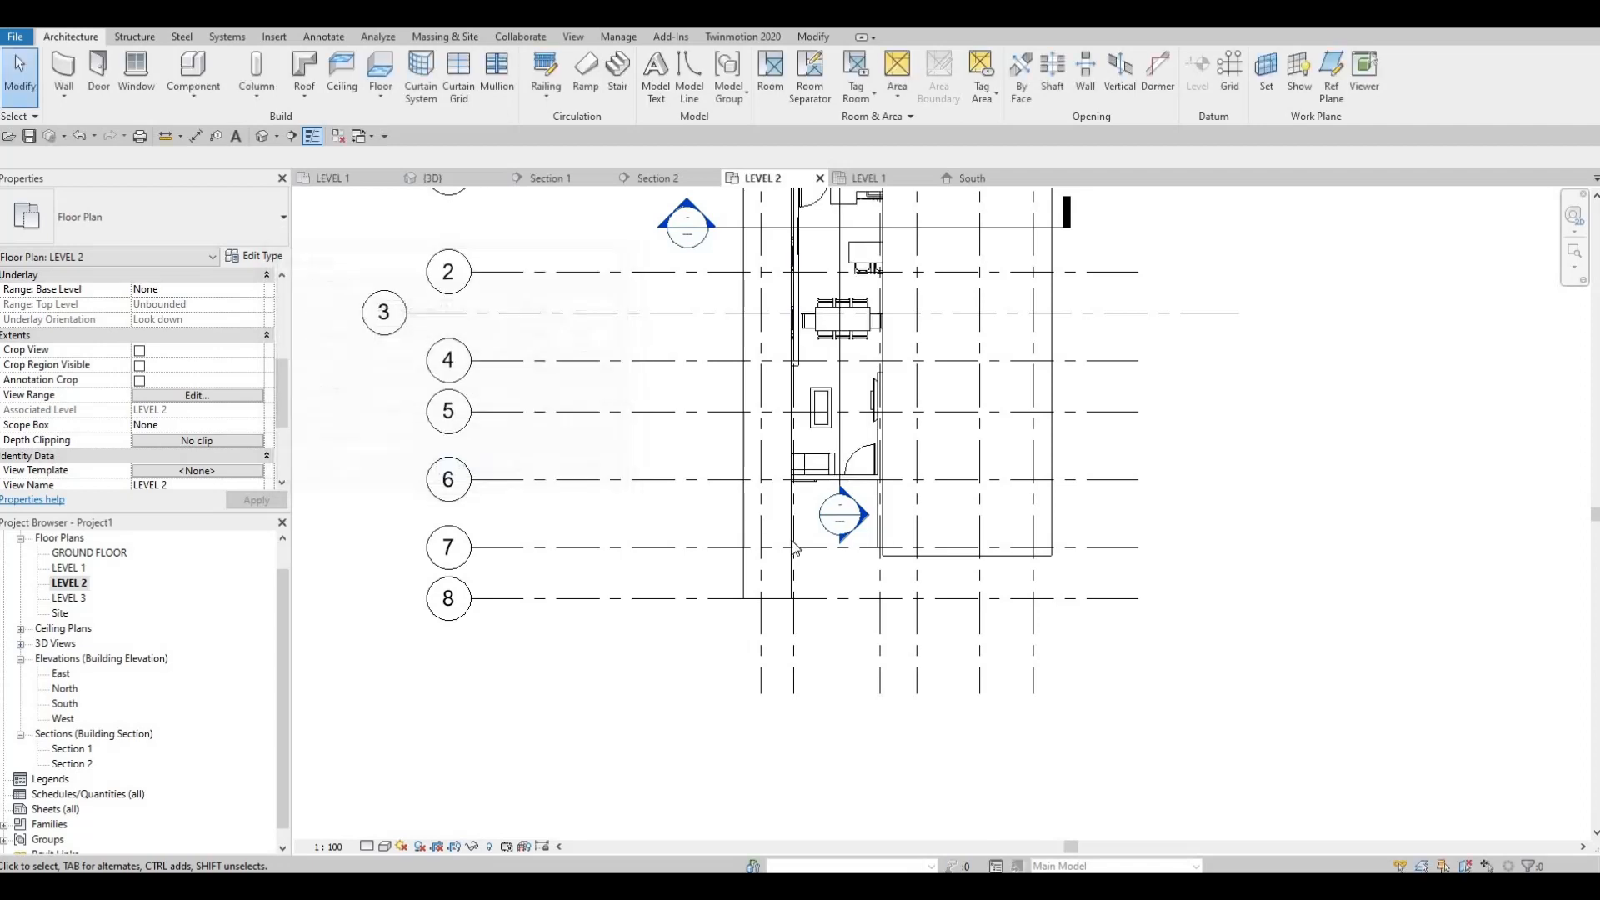
scroll(843, 540, up, 5)
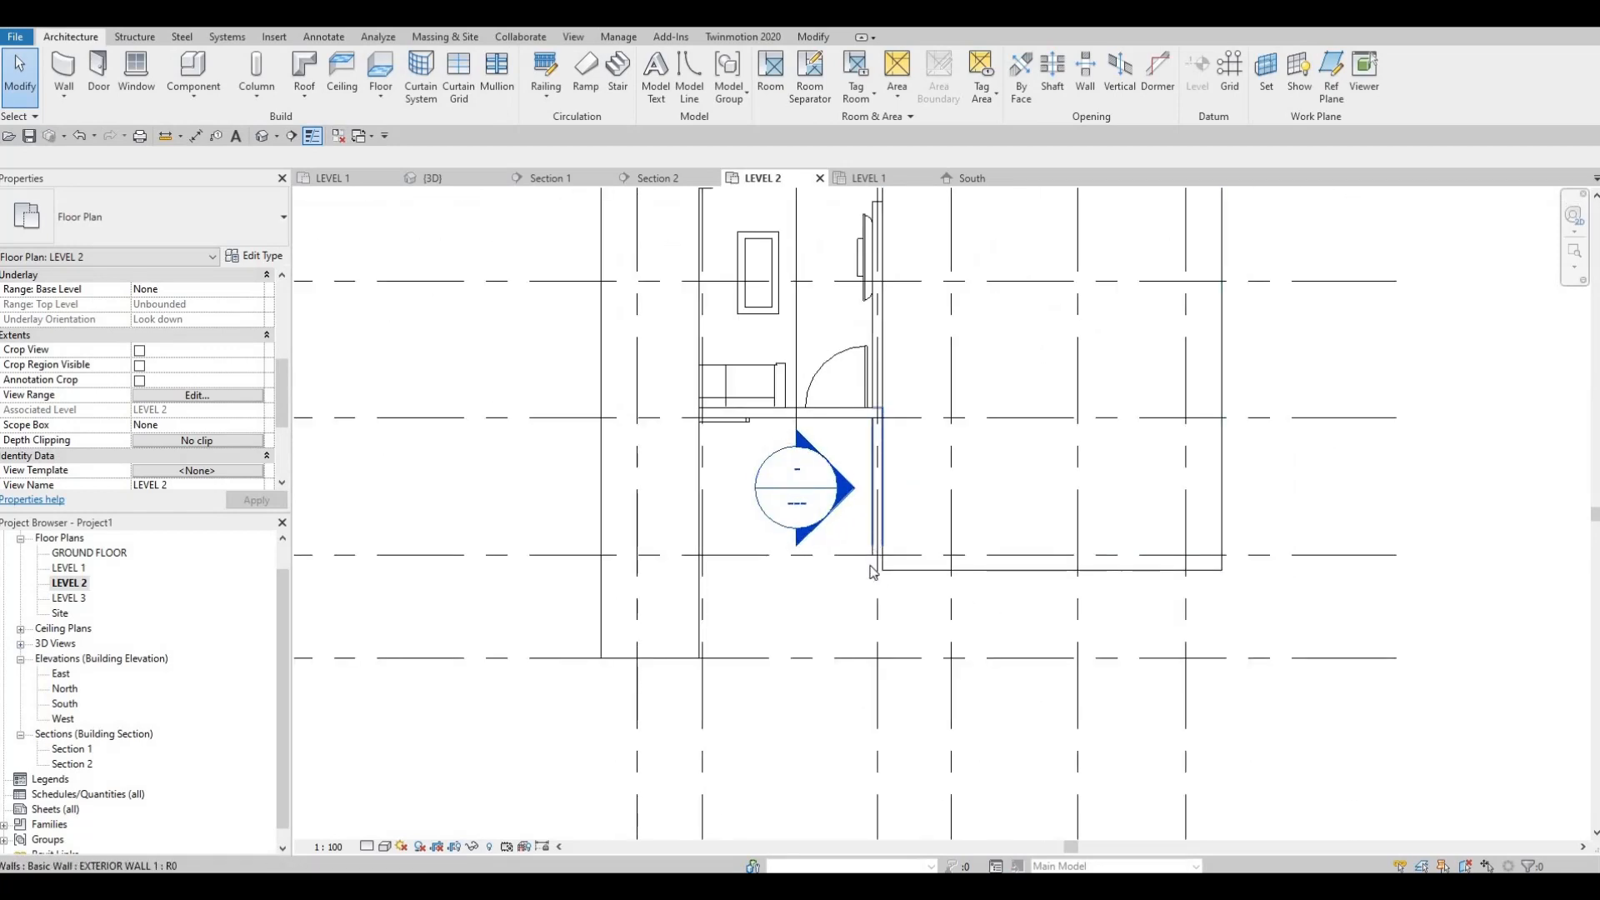
scroll(880, 417, down, 2)
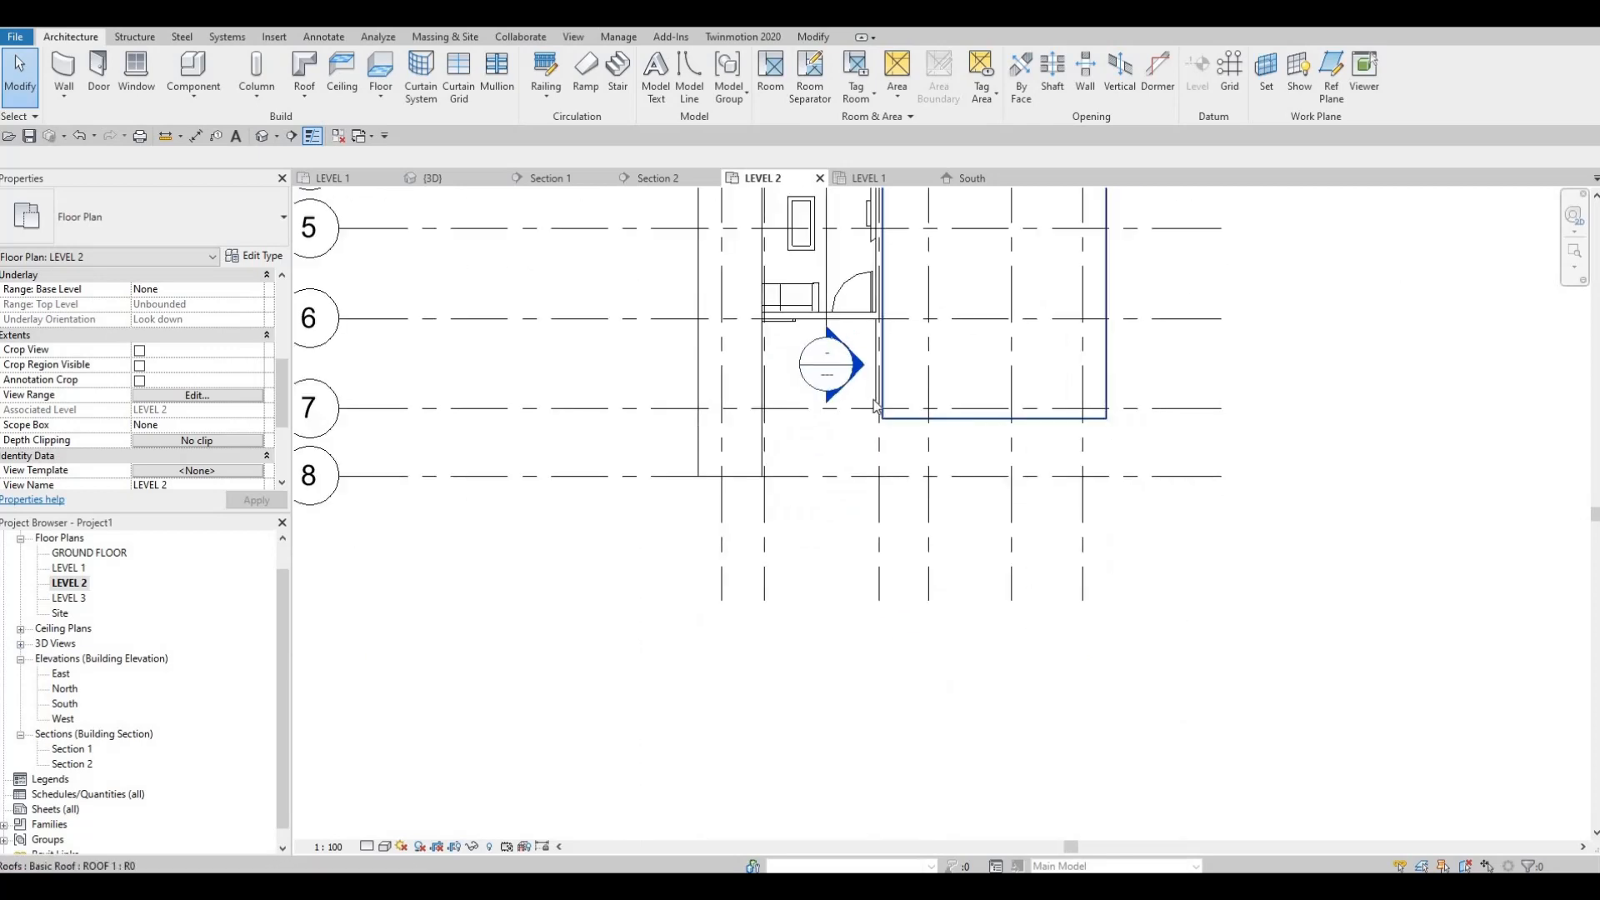
scroll(869, 388, up, 1)
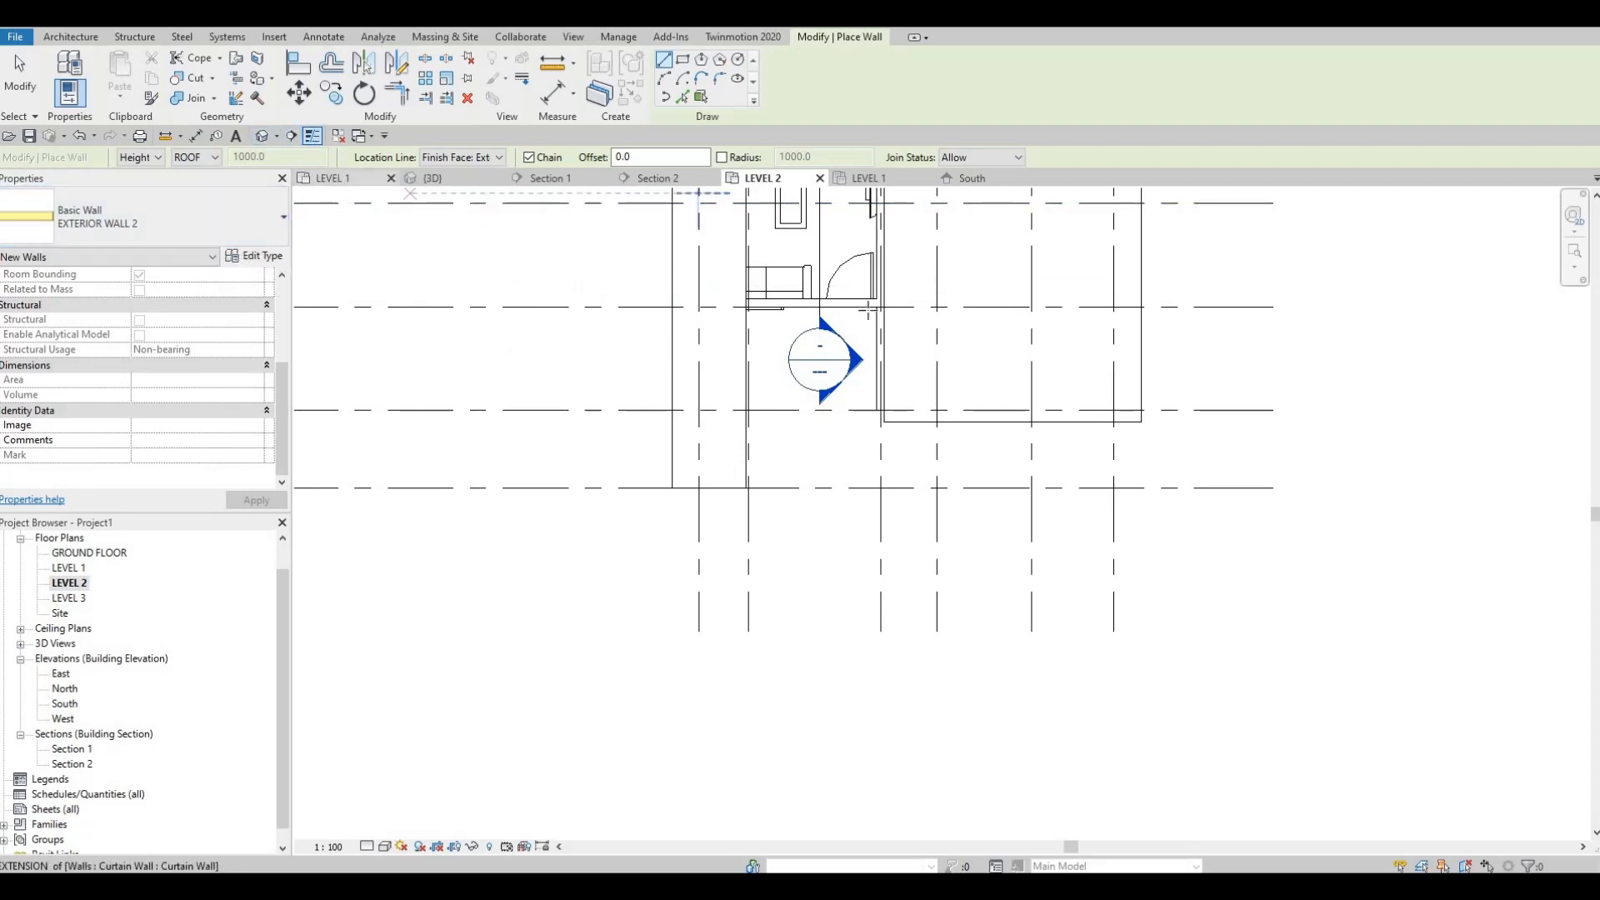
middle_drag(820, 390, 804, 428)
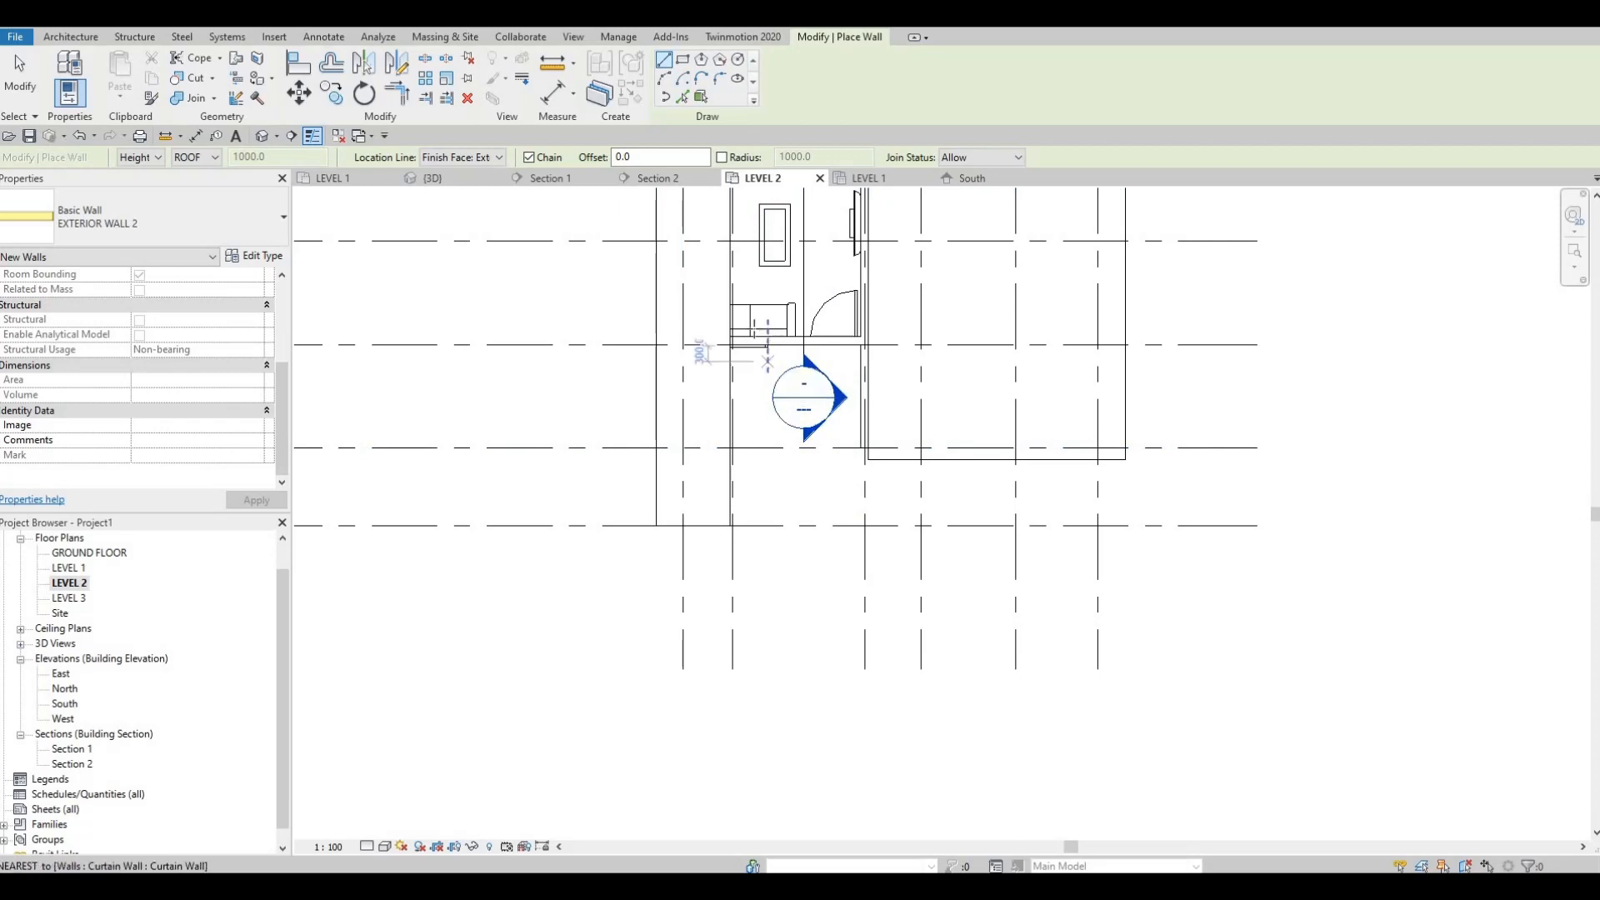
scroll(768, 360, up, 3)
scroll(700, 350, up, 2)
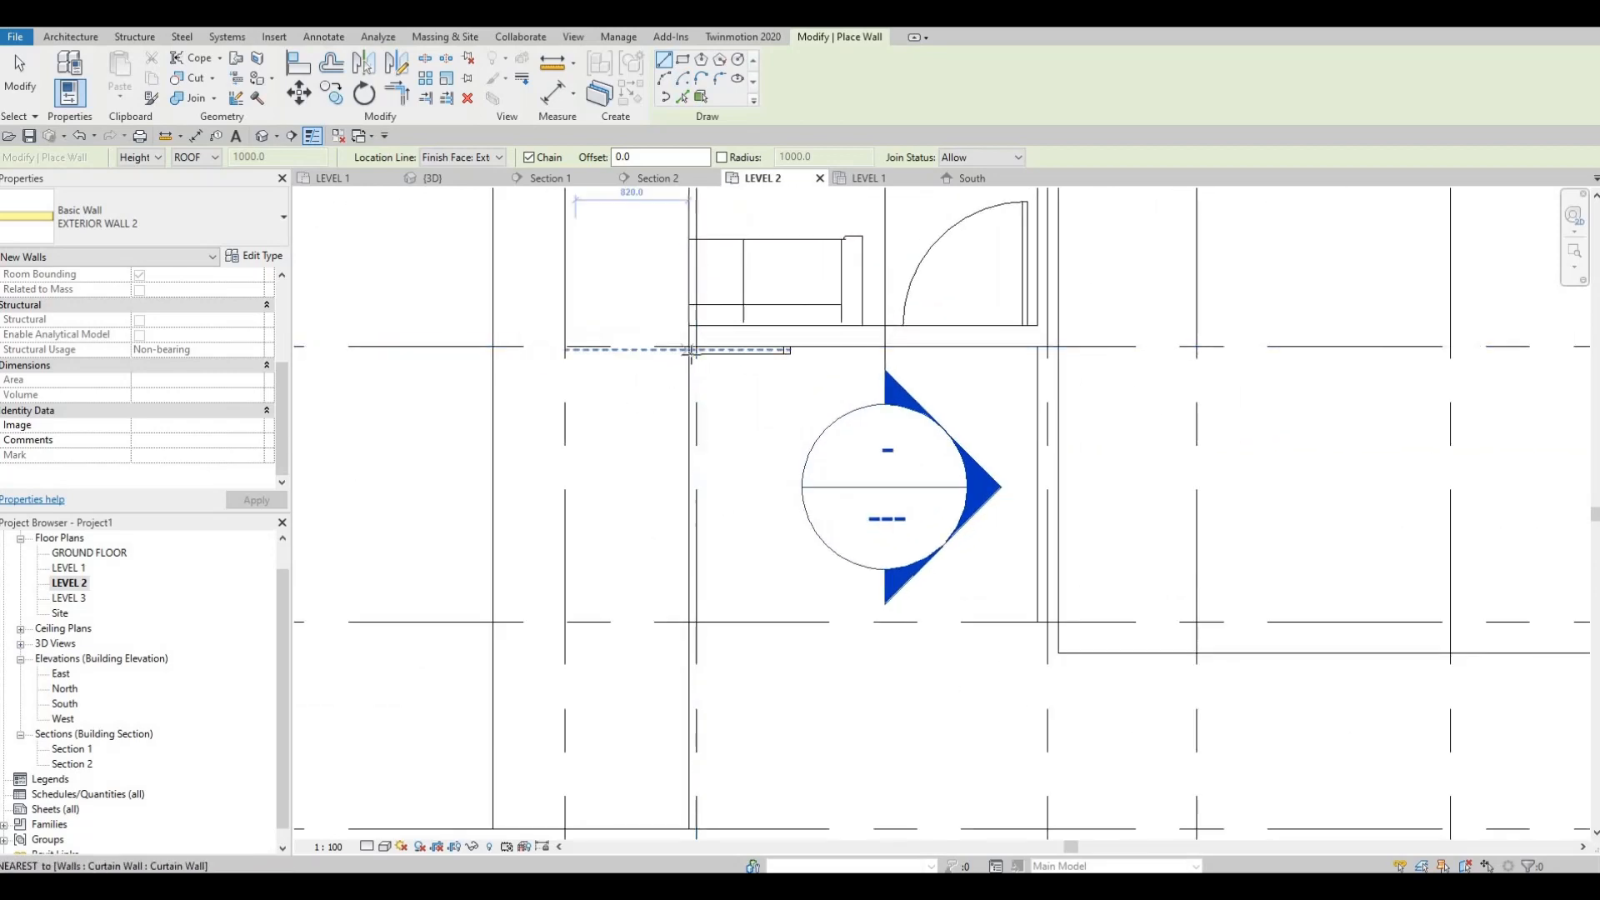
click(692, 382)
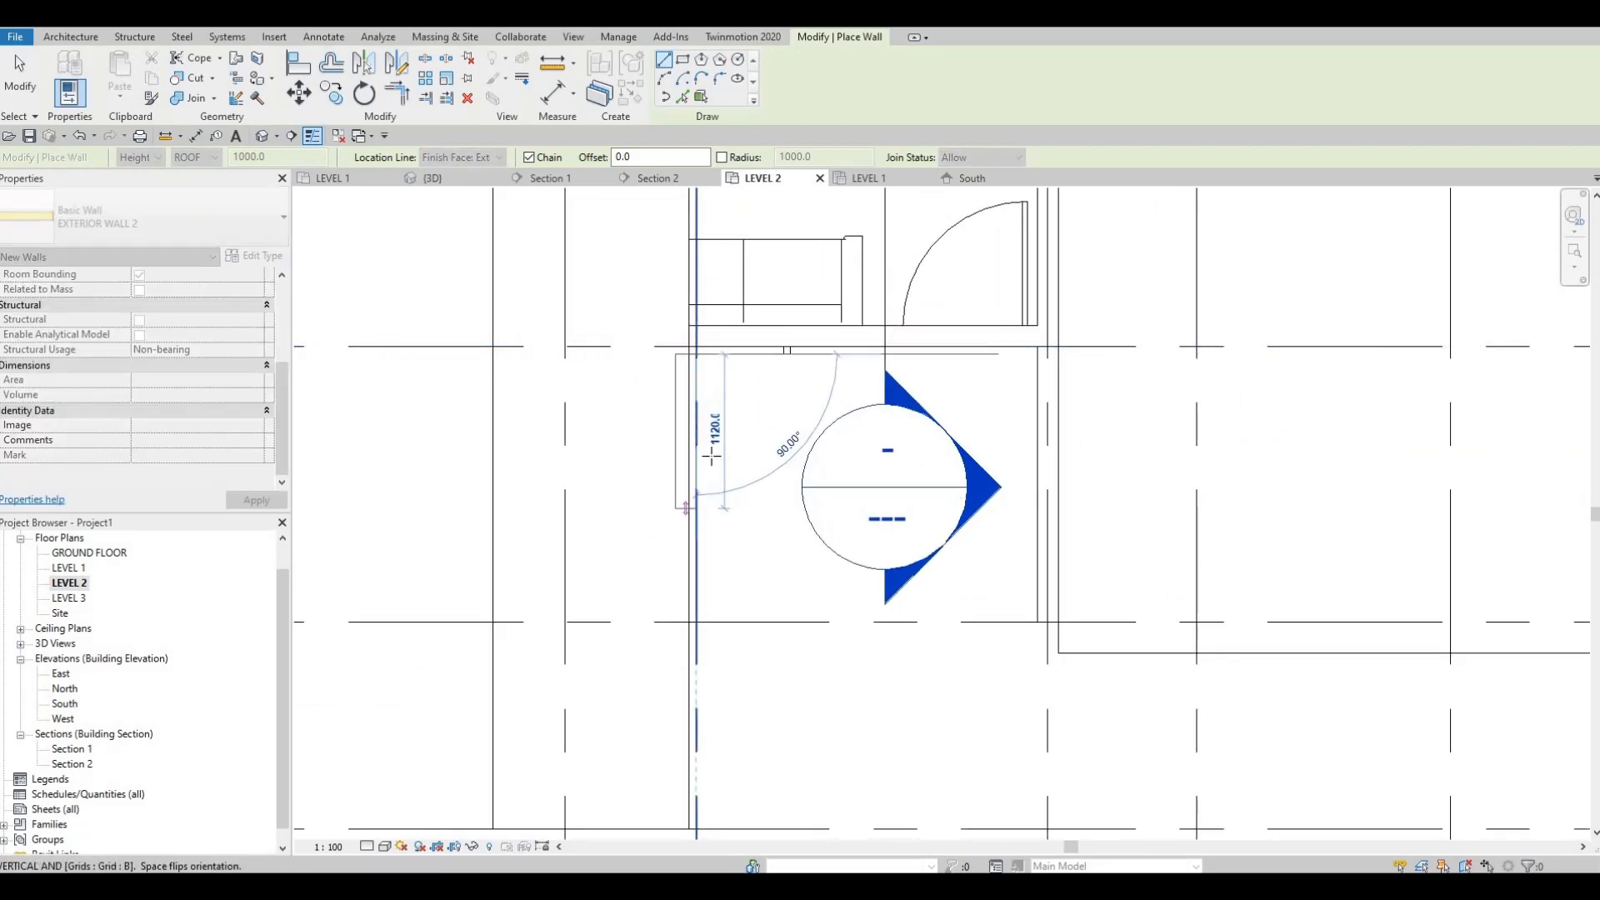
key(Escape)
Step: Set the location line to Wall Centerline and draw an EXTERIOR WALL 2 wall along grid B from the curtain wall to grid 8
middle_drag(1003, 539, 968, 404)
scroll(968, 406, down, 1)
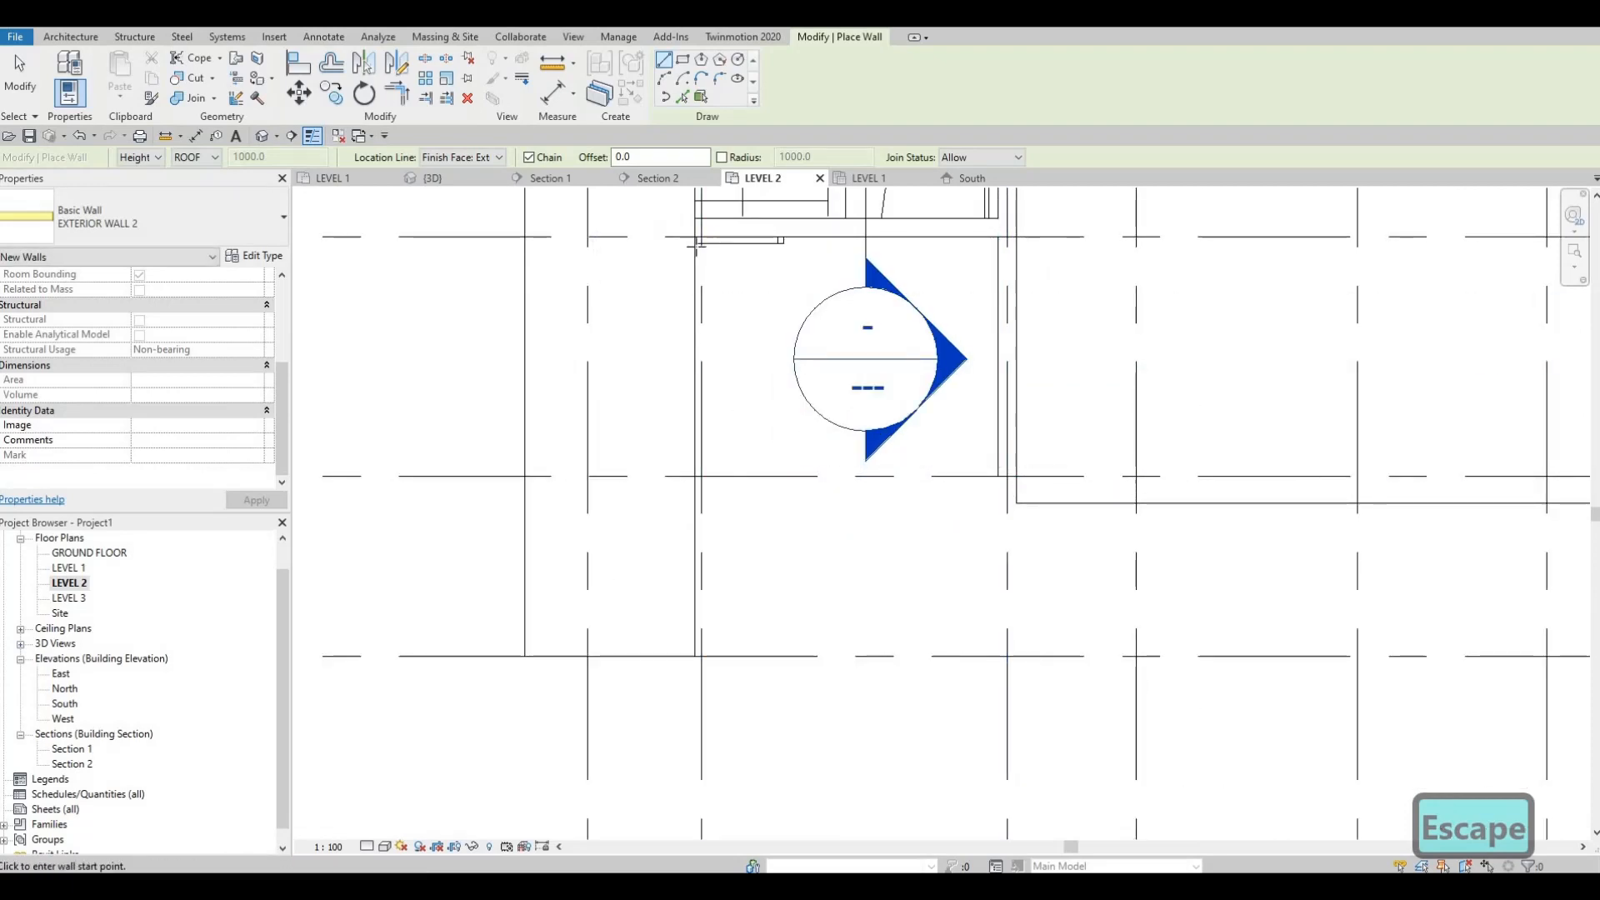
click(492, 157)
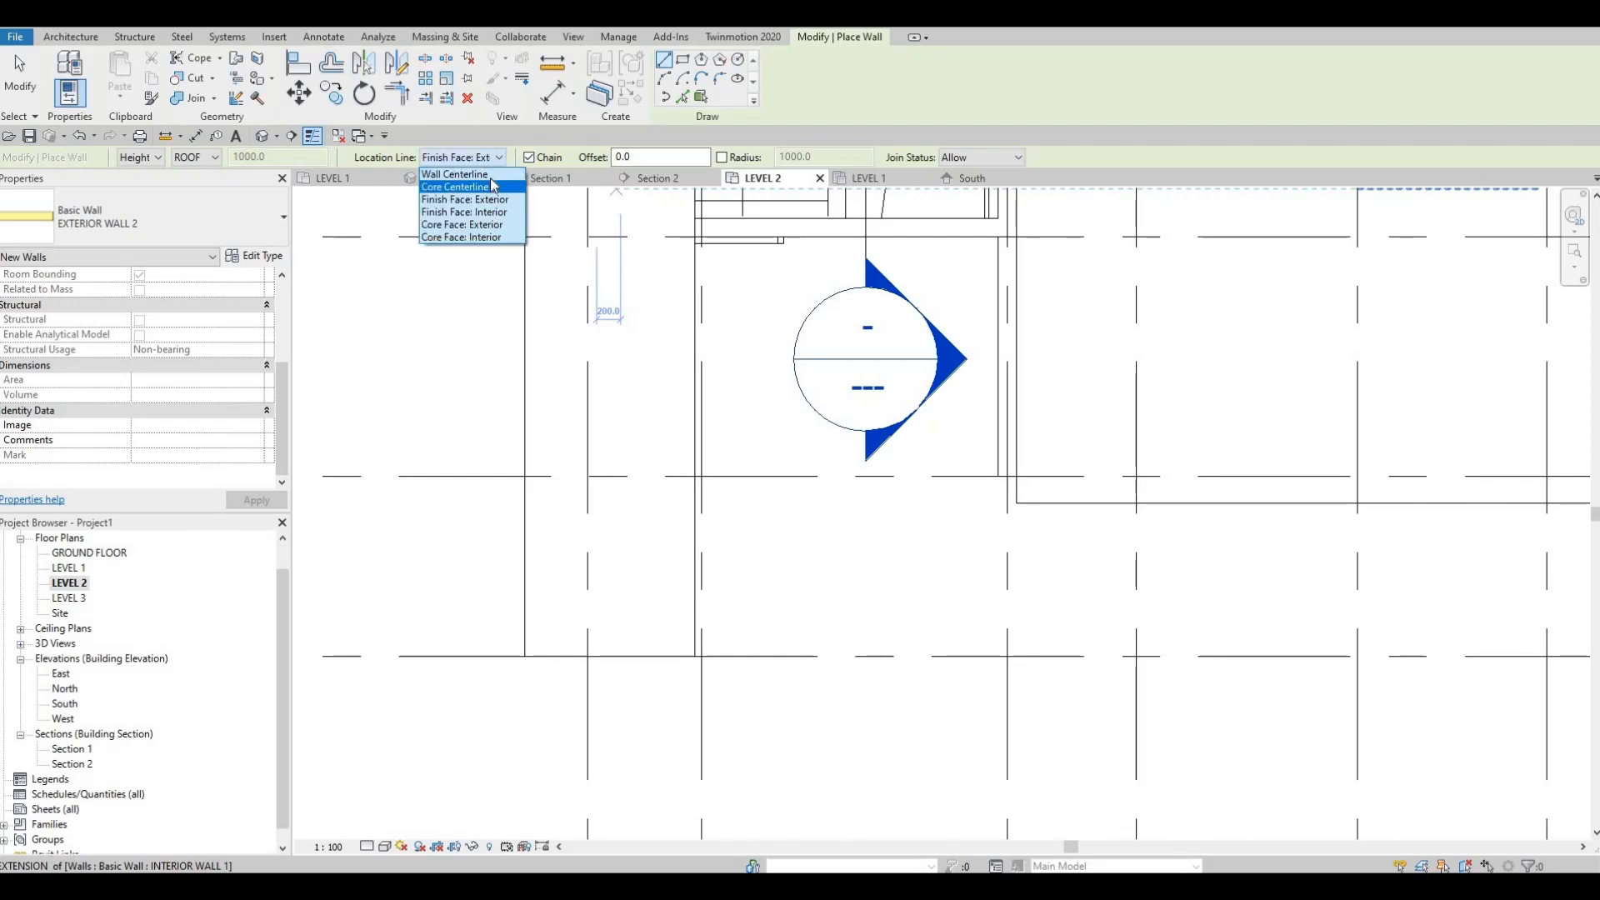
click(454, 174)
click(700, 242)
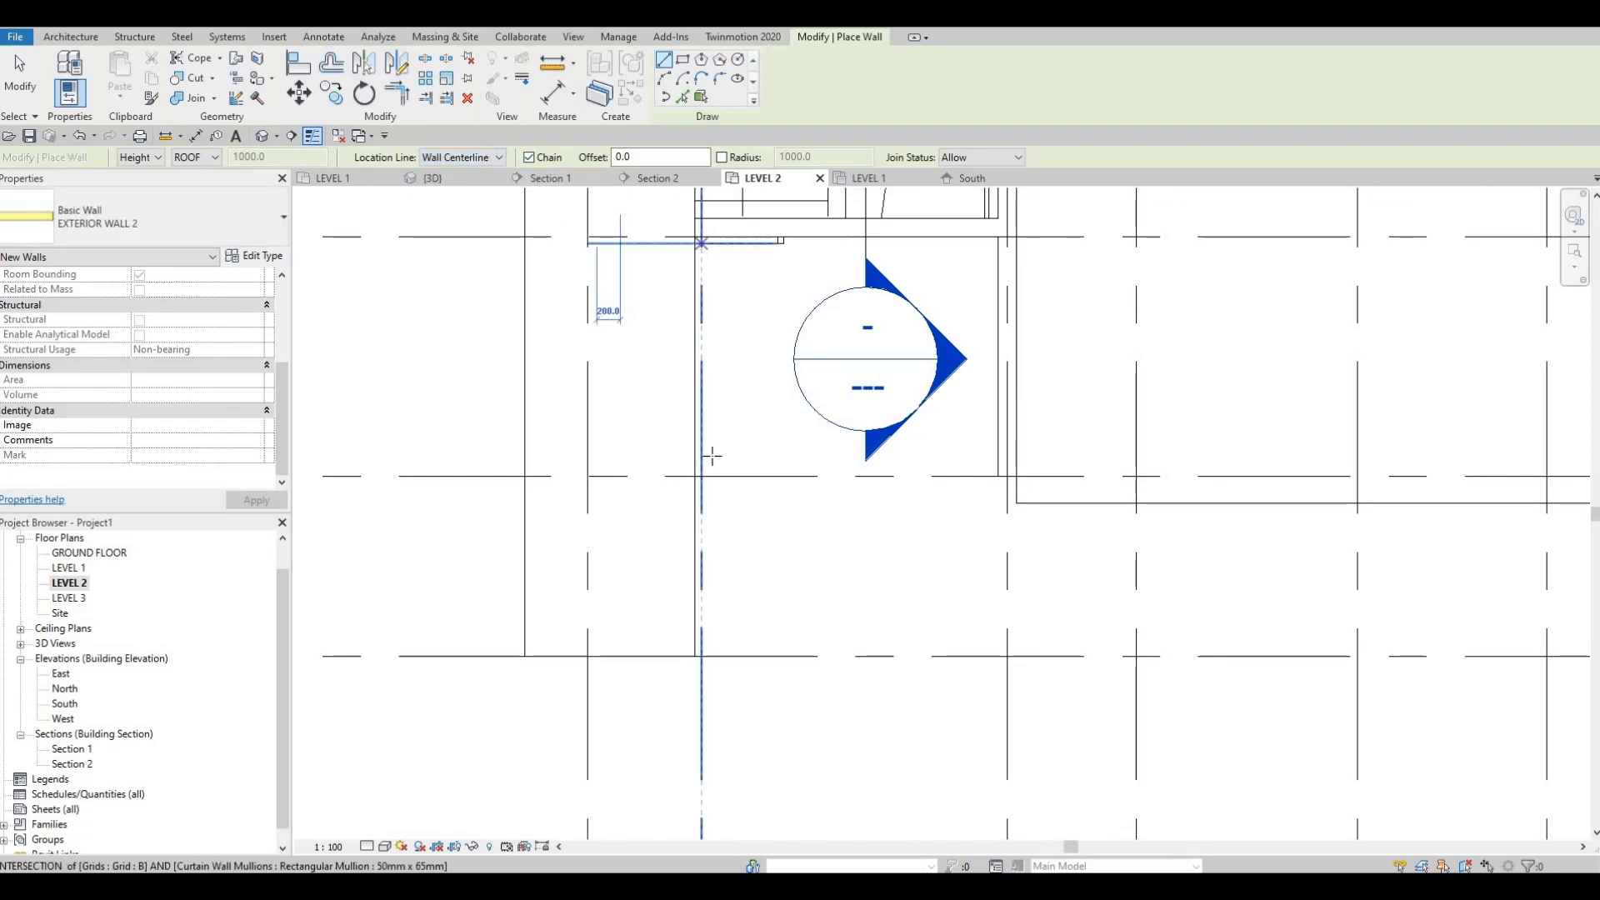
middle_drag(703, 564, 702, 514)
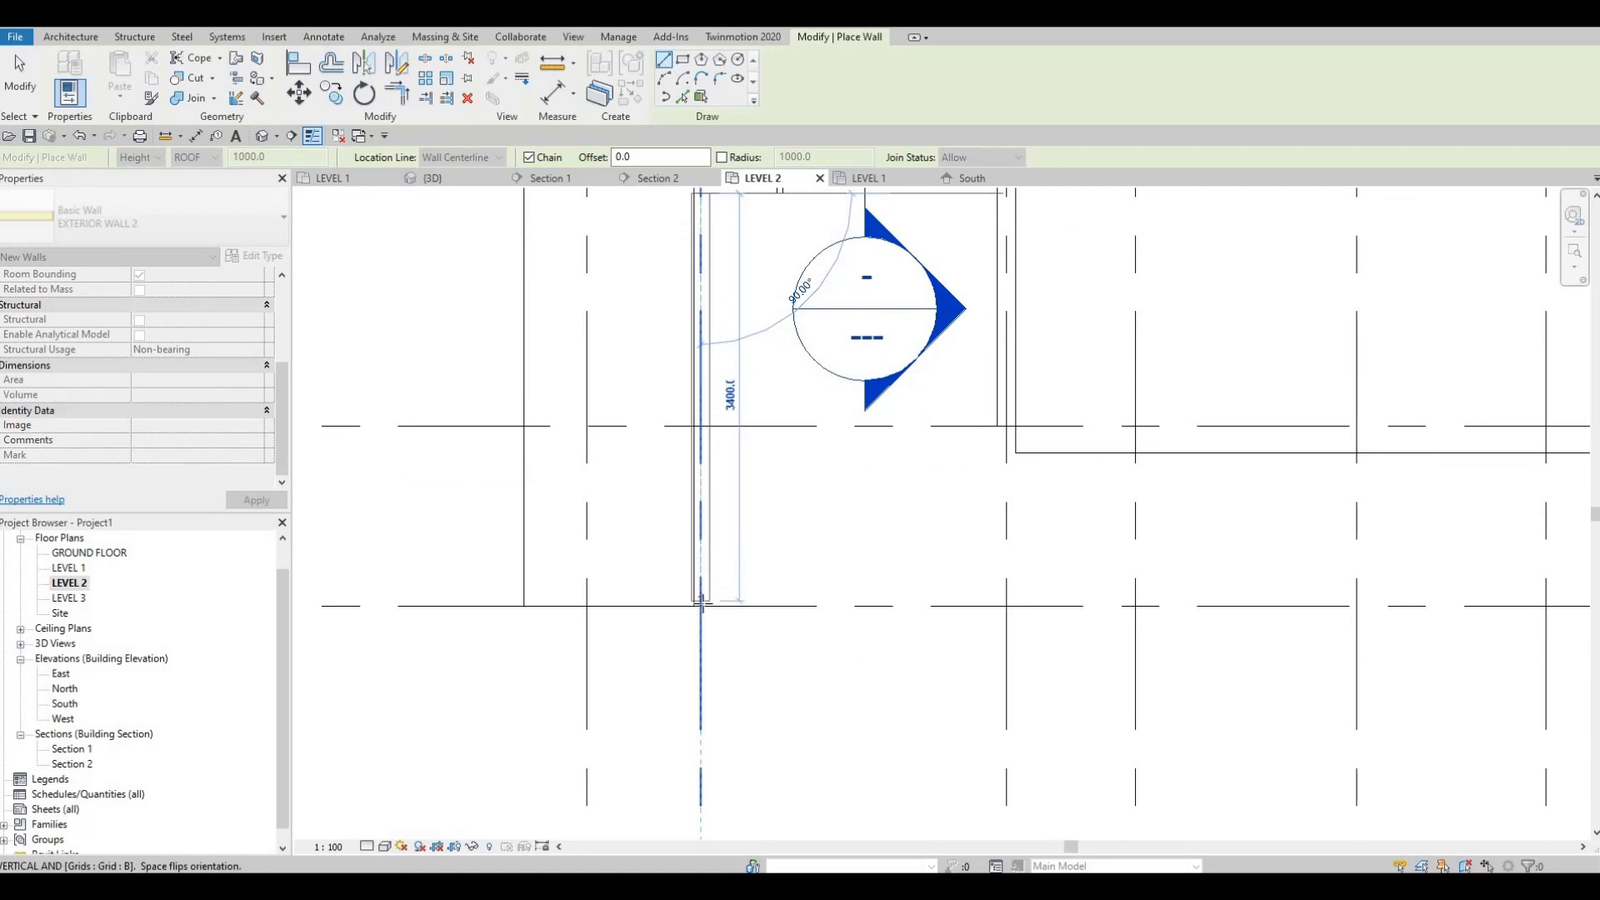
click(883, 602)
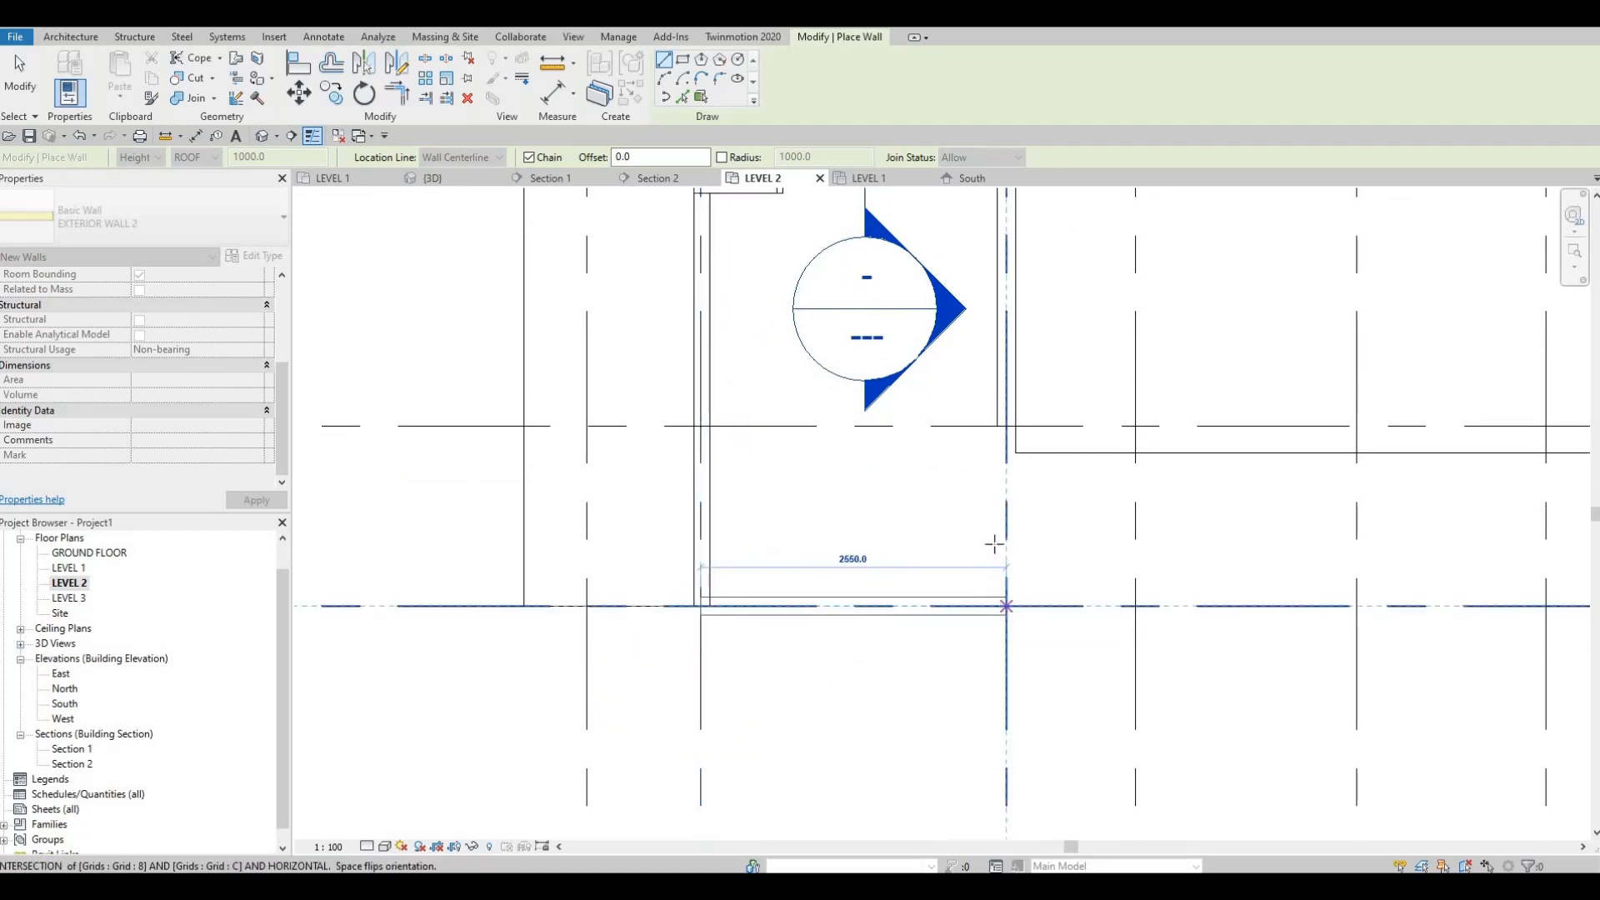
Step: Continue the wall along grid 8 to grid C and back along grid C to the existing wall near grid 7, then end the chain
click(1000, 606)
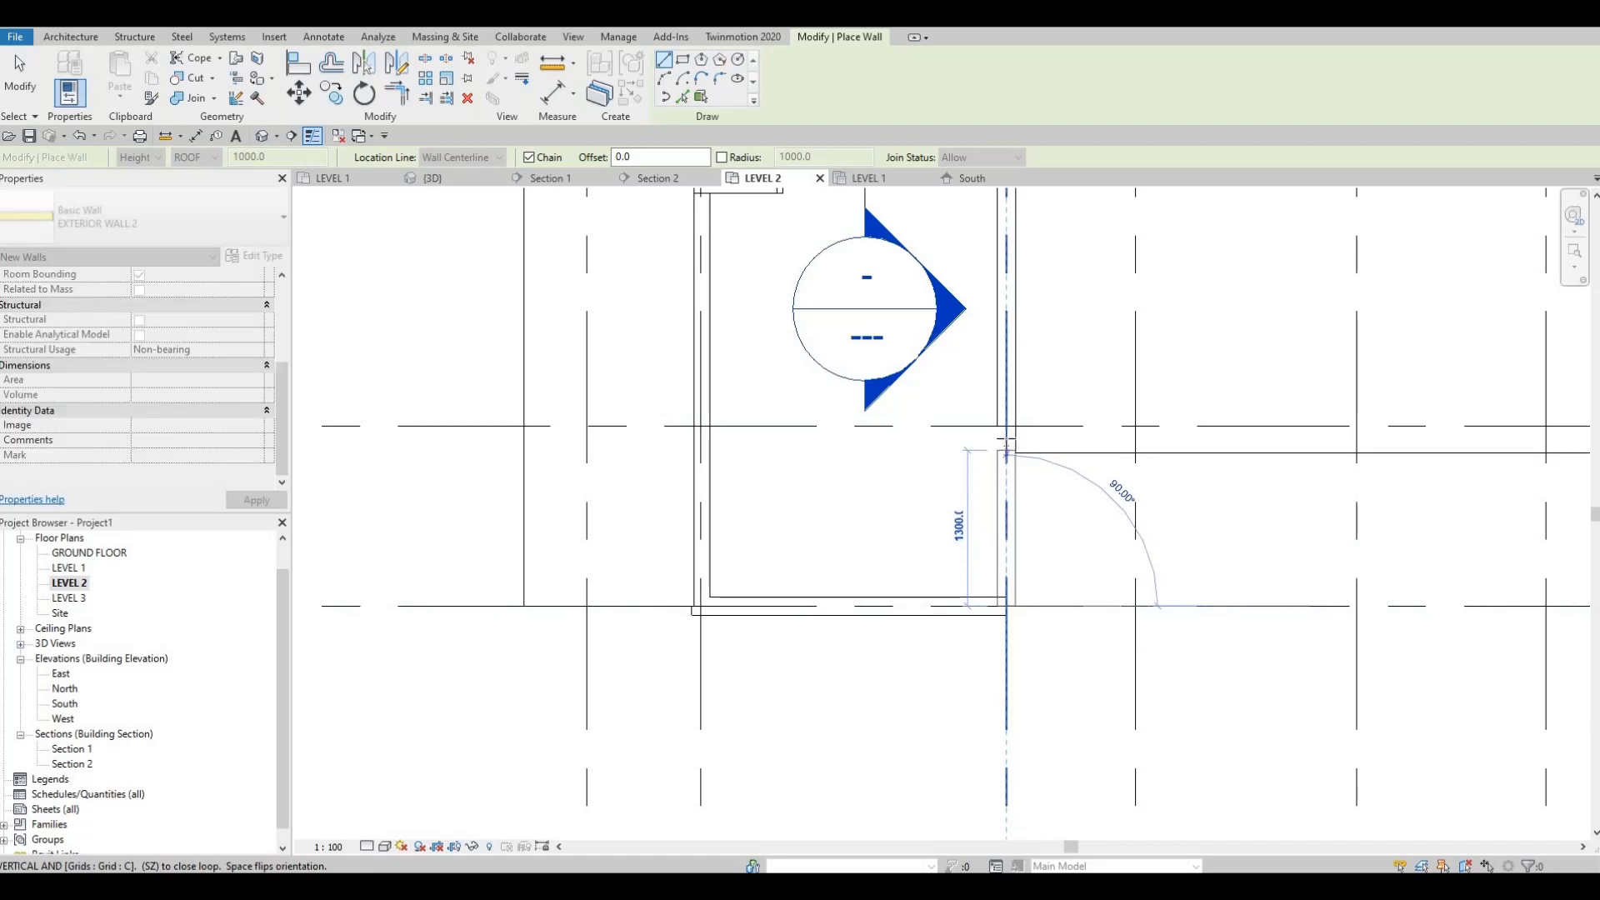
click(1005, 455)
key(Escape)
key(Escape)
key(Escape)
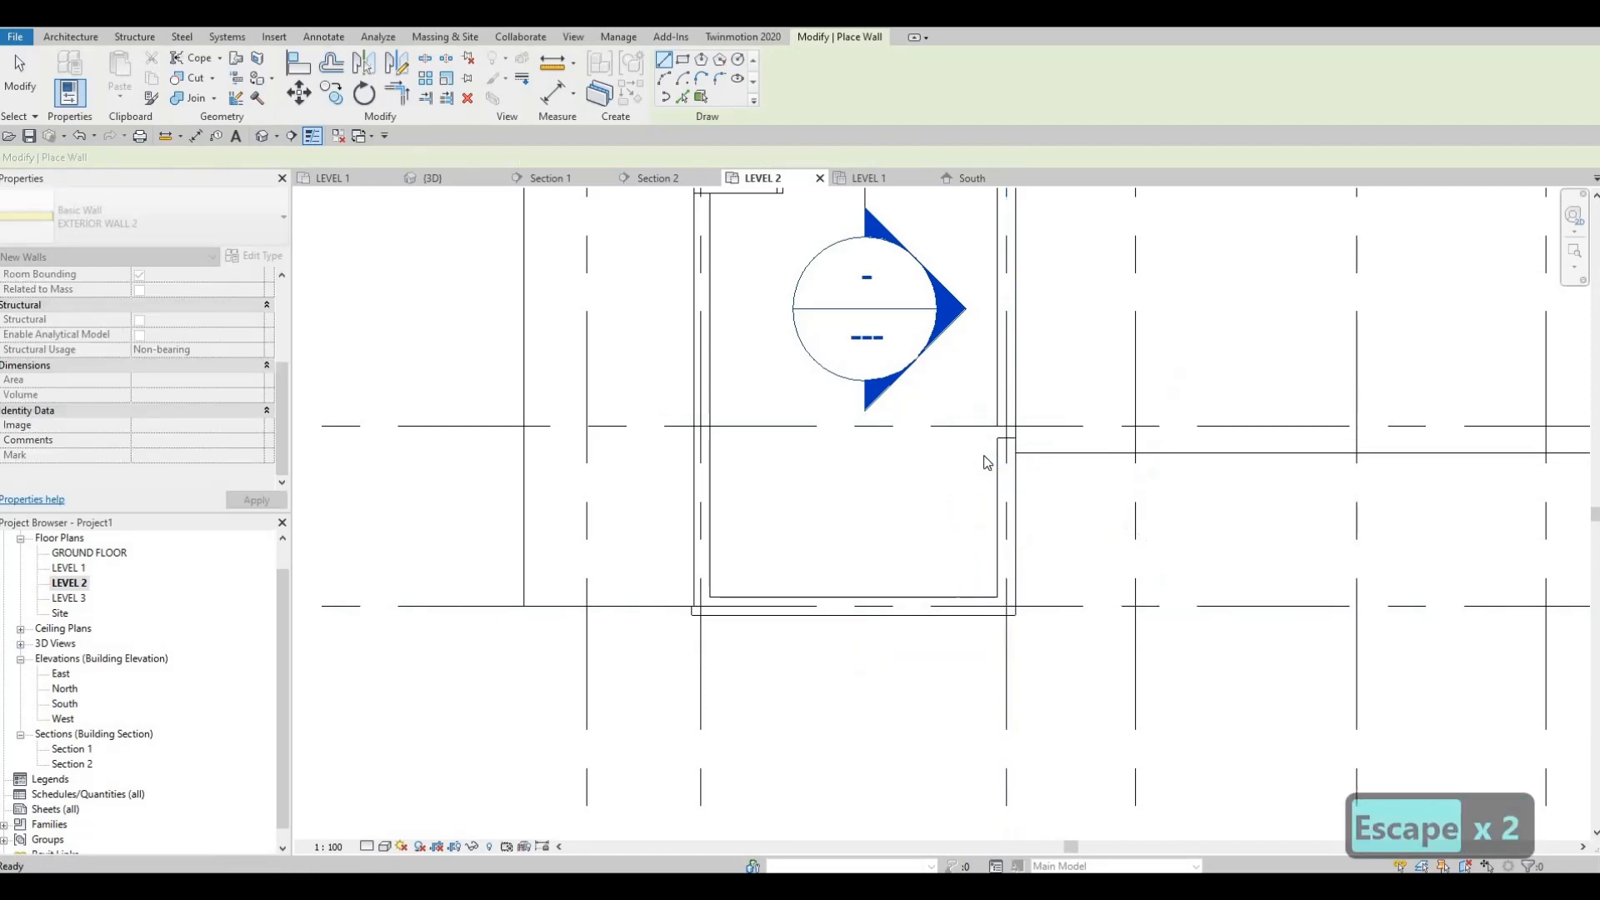
scroll(989, 418, up, 2)
scroll(994, 444, down, 2)
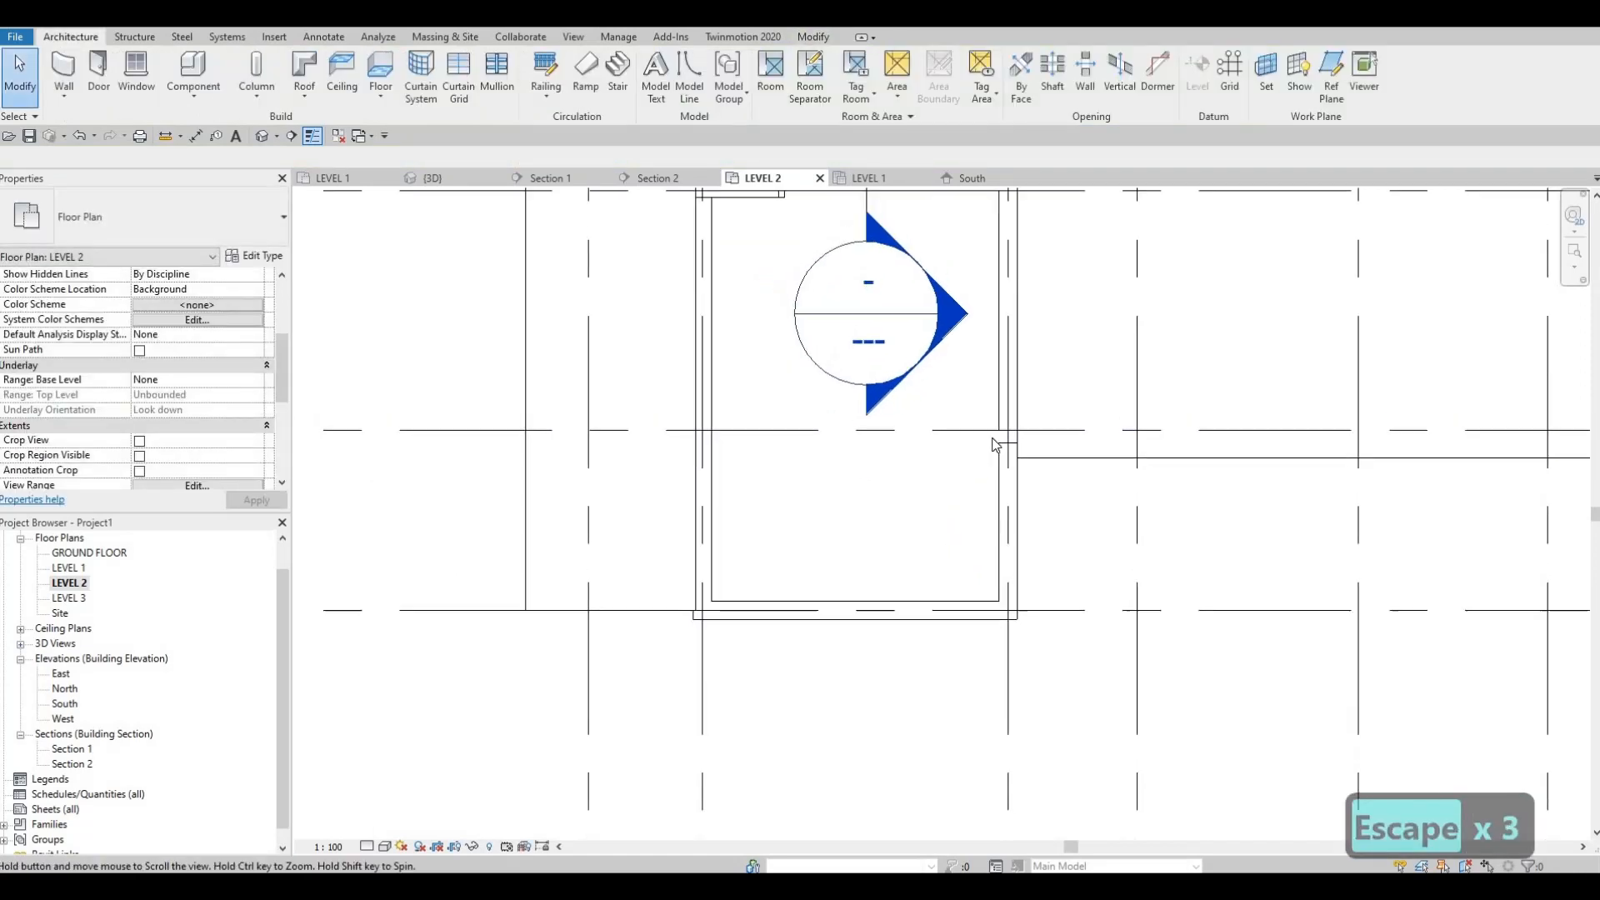
key(Escape)
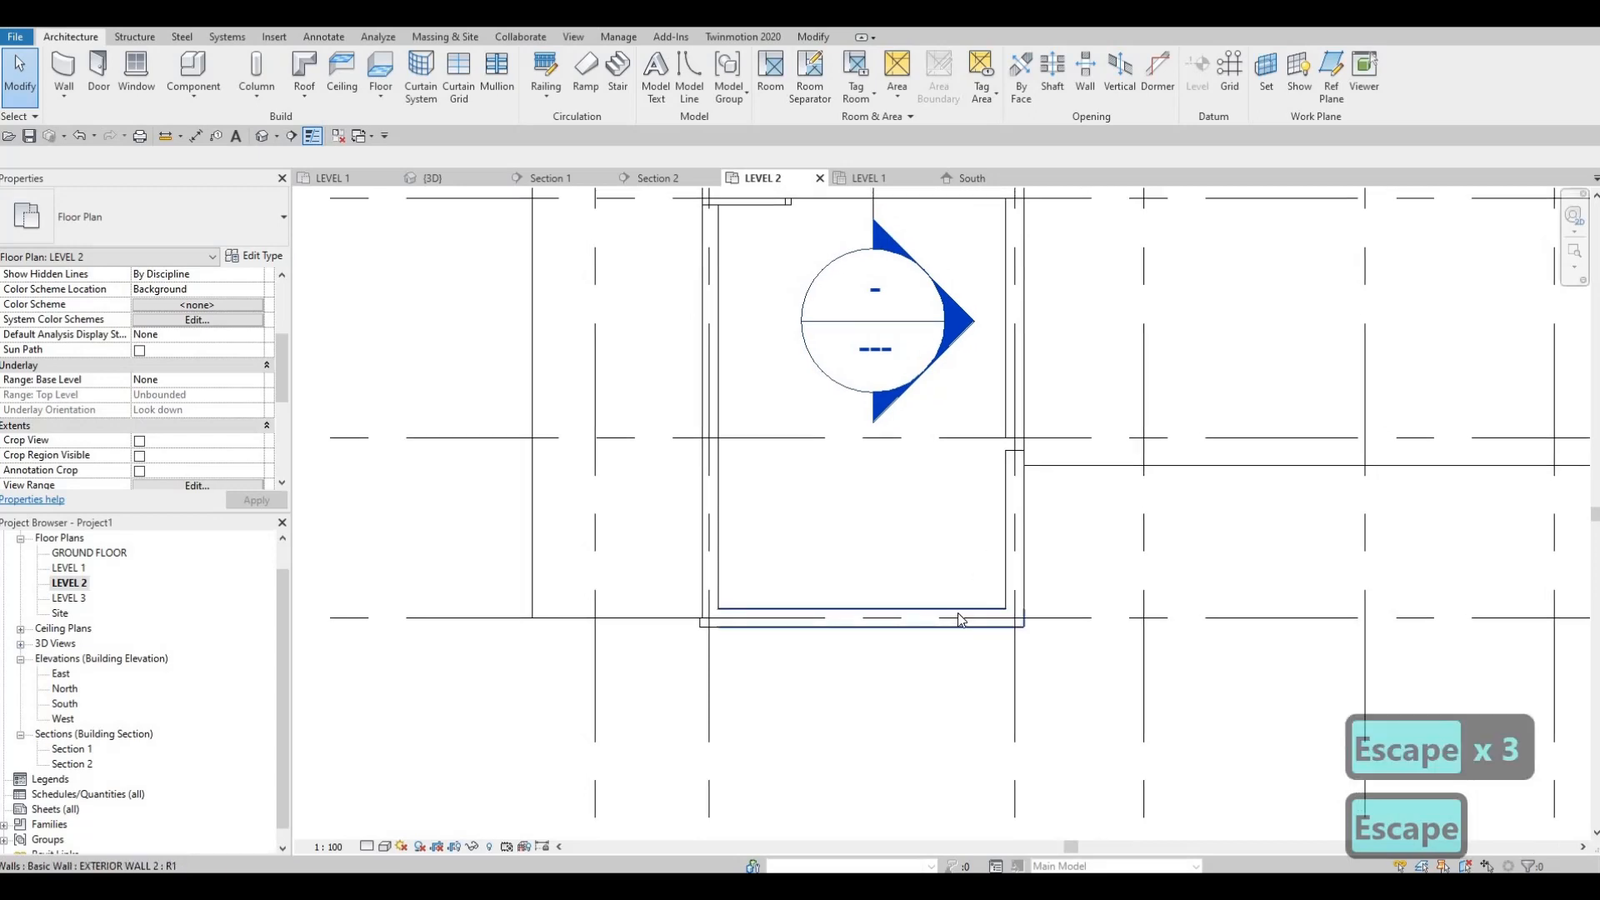
Step: Align the outer face of the new wall along grid 8 with the grid 8 line
key(a)
key(l)
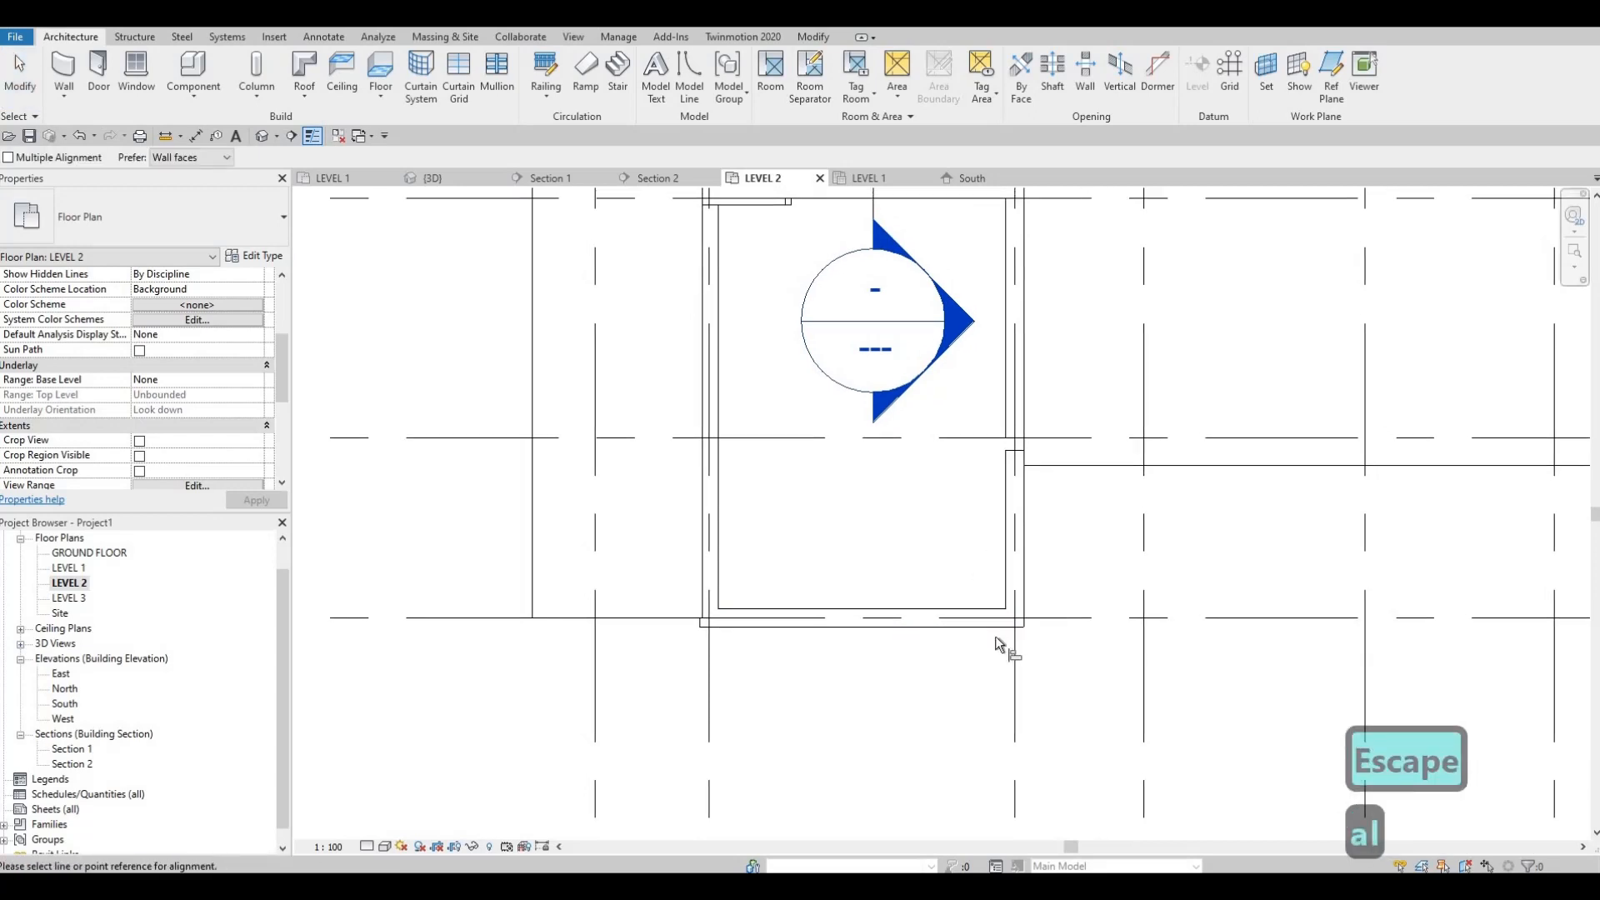
click(989, 627)
scroll(772, 462, down, 2)
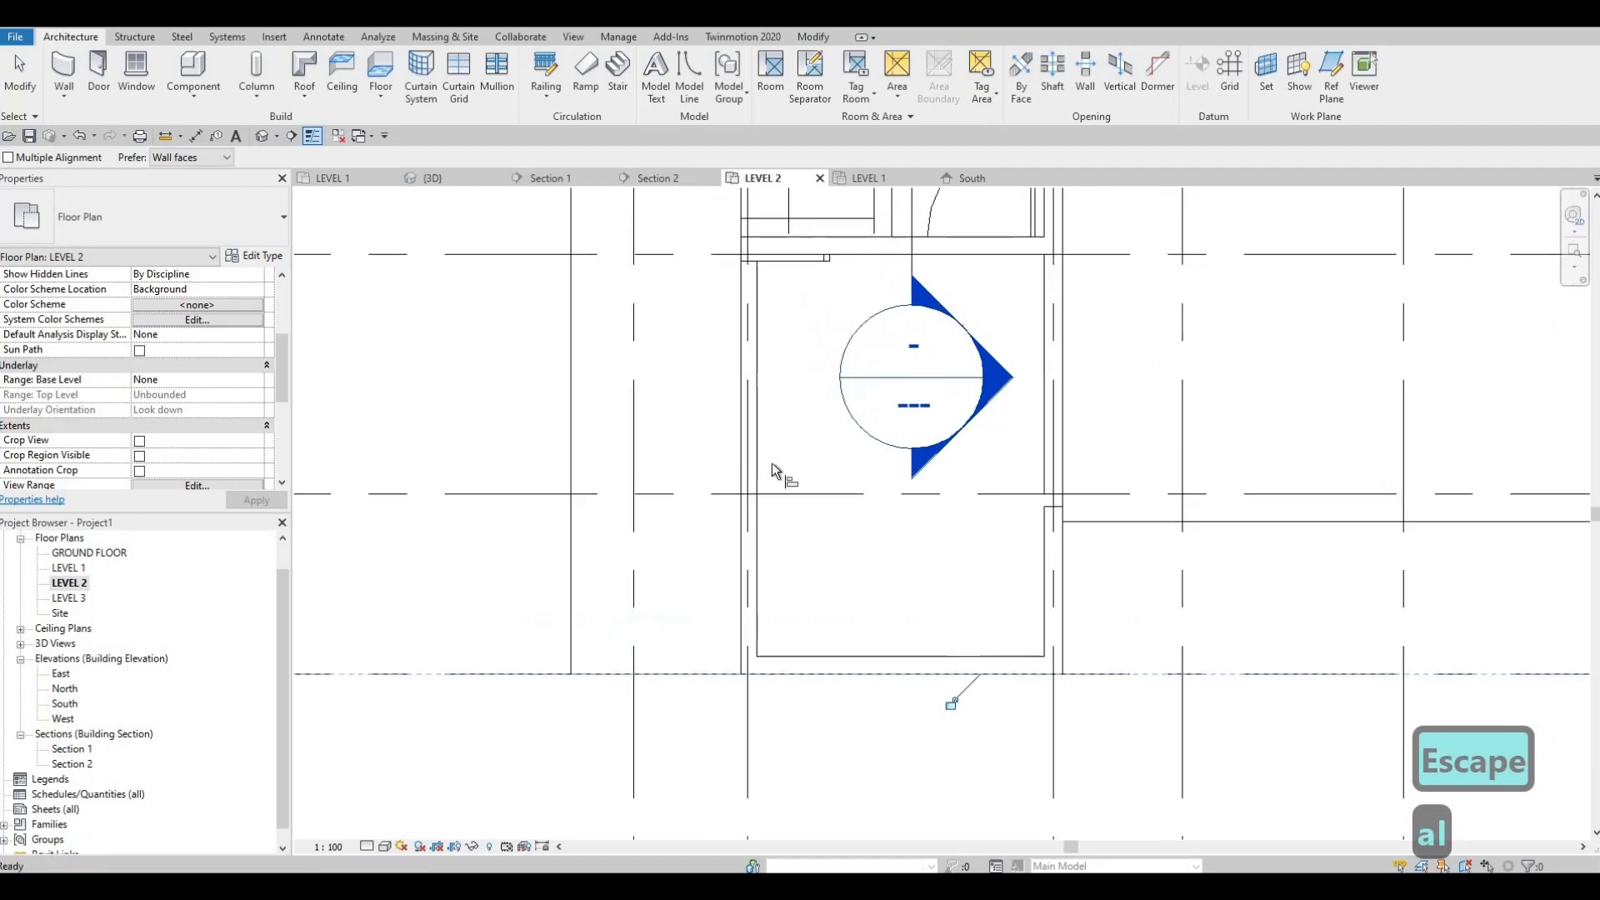
Step: Try to align the new wall along grid B with the roof edge beside it
click(768, 505)
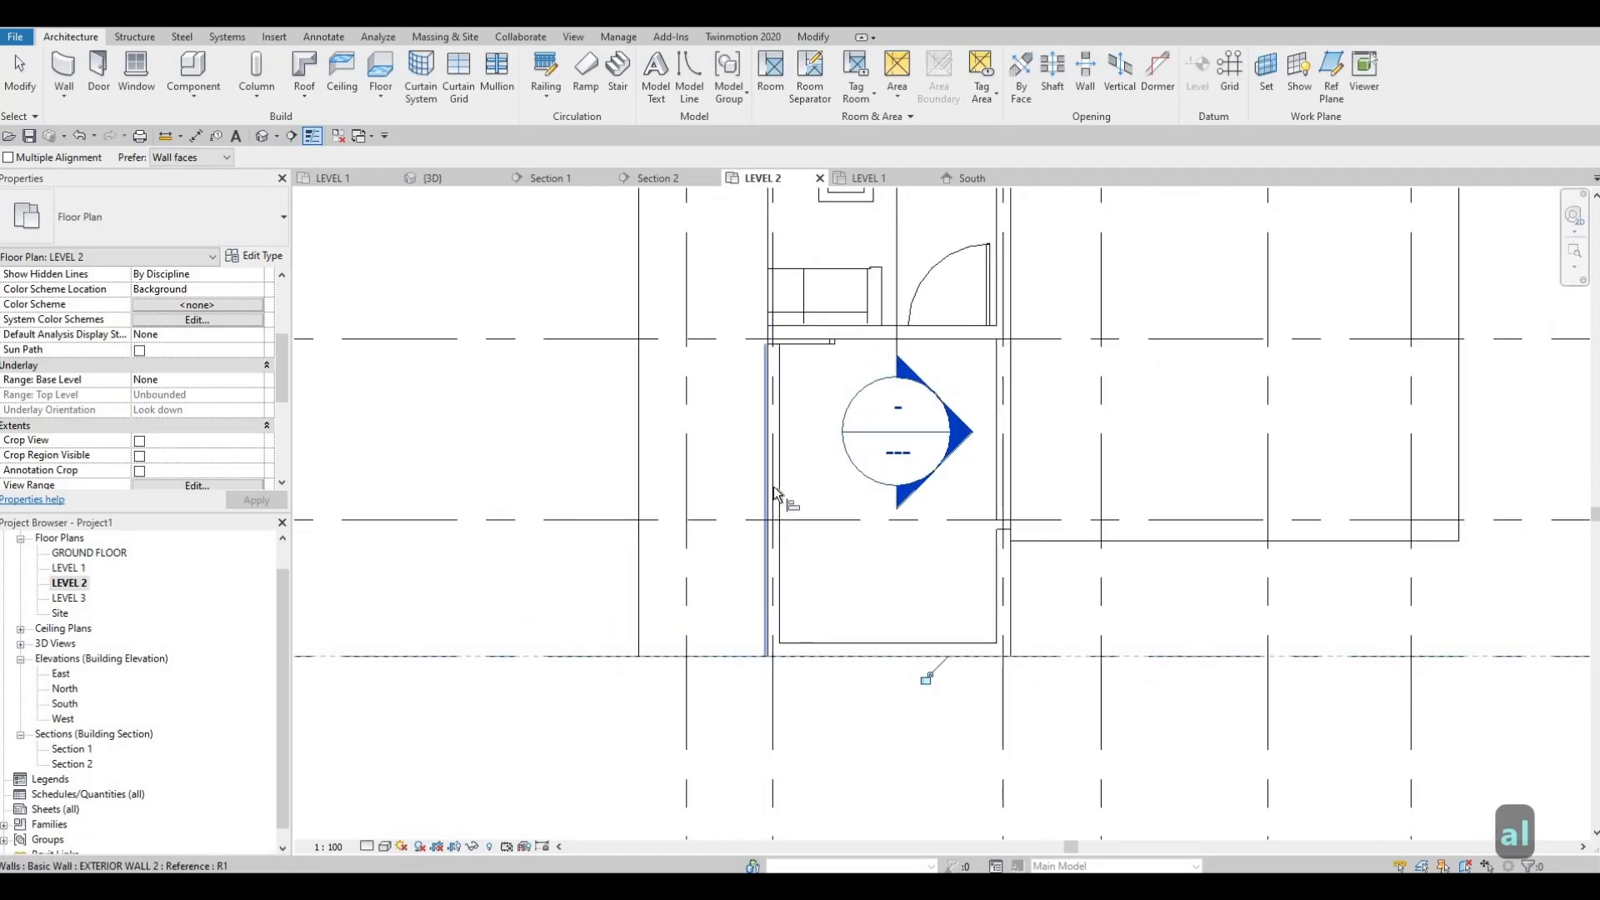
click(762, 472)
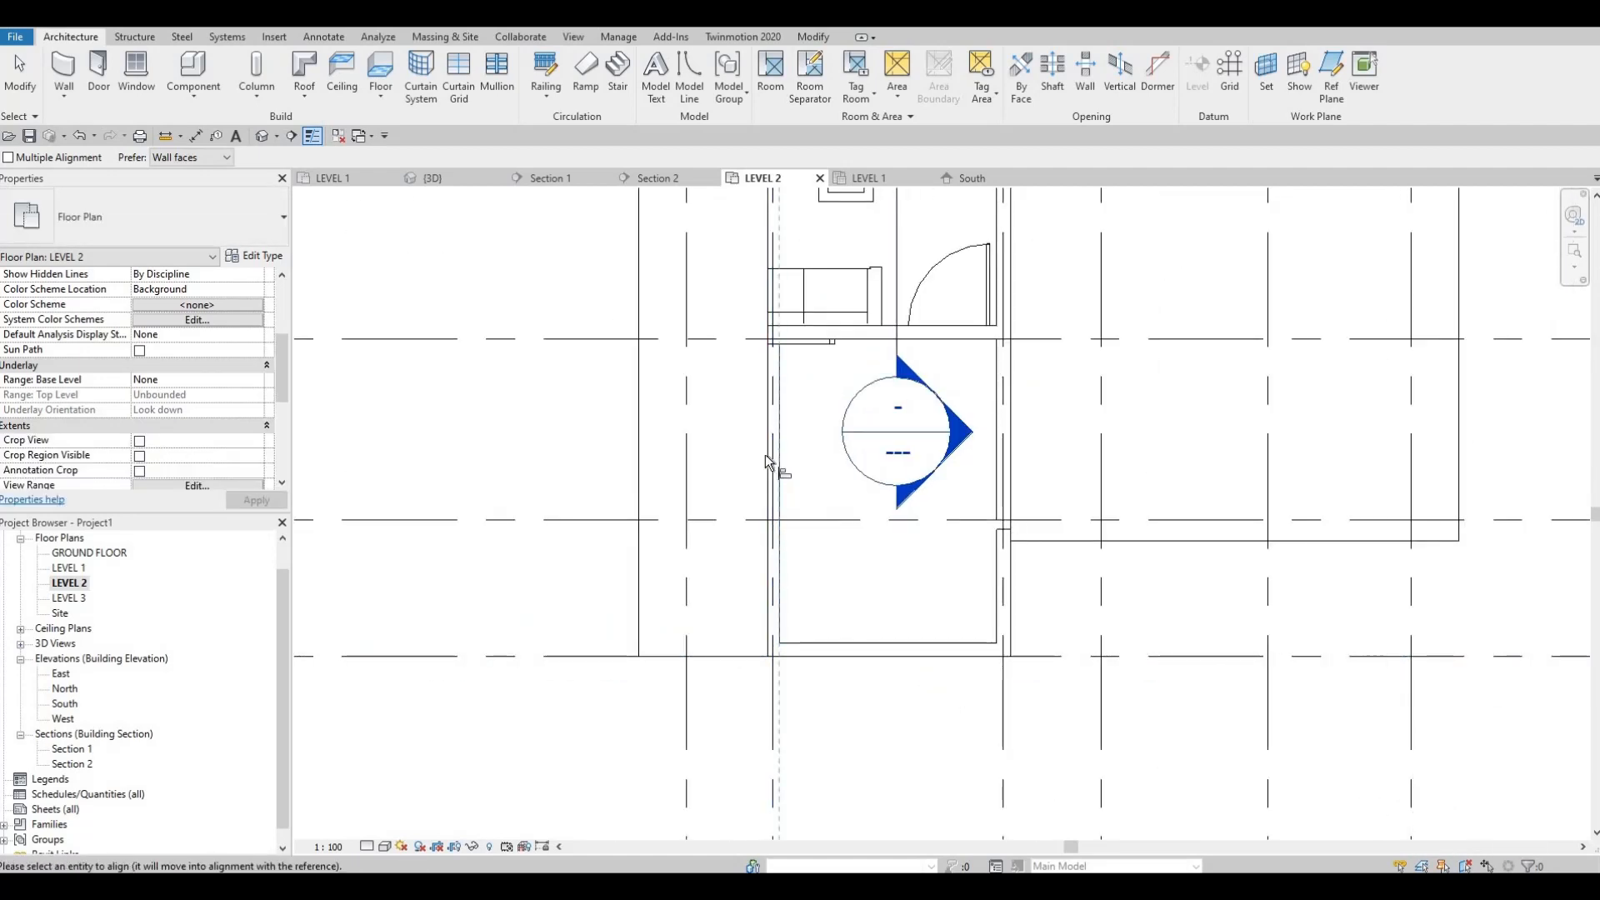
key(Tab)
scroll(767, 462, up, 4)
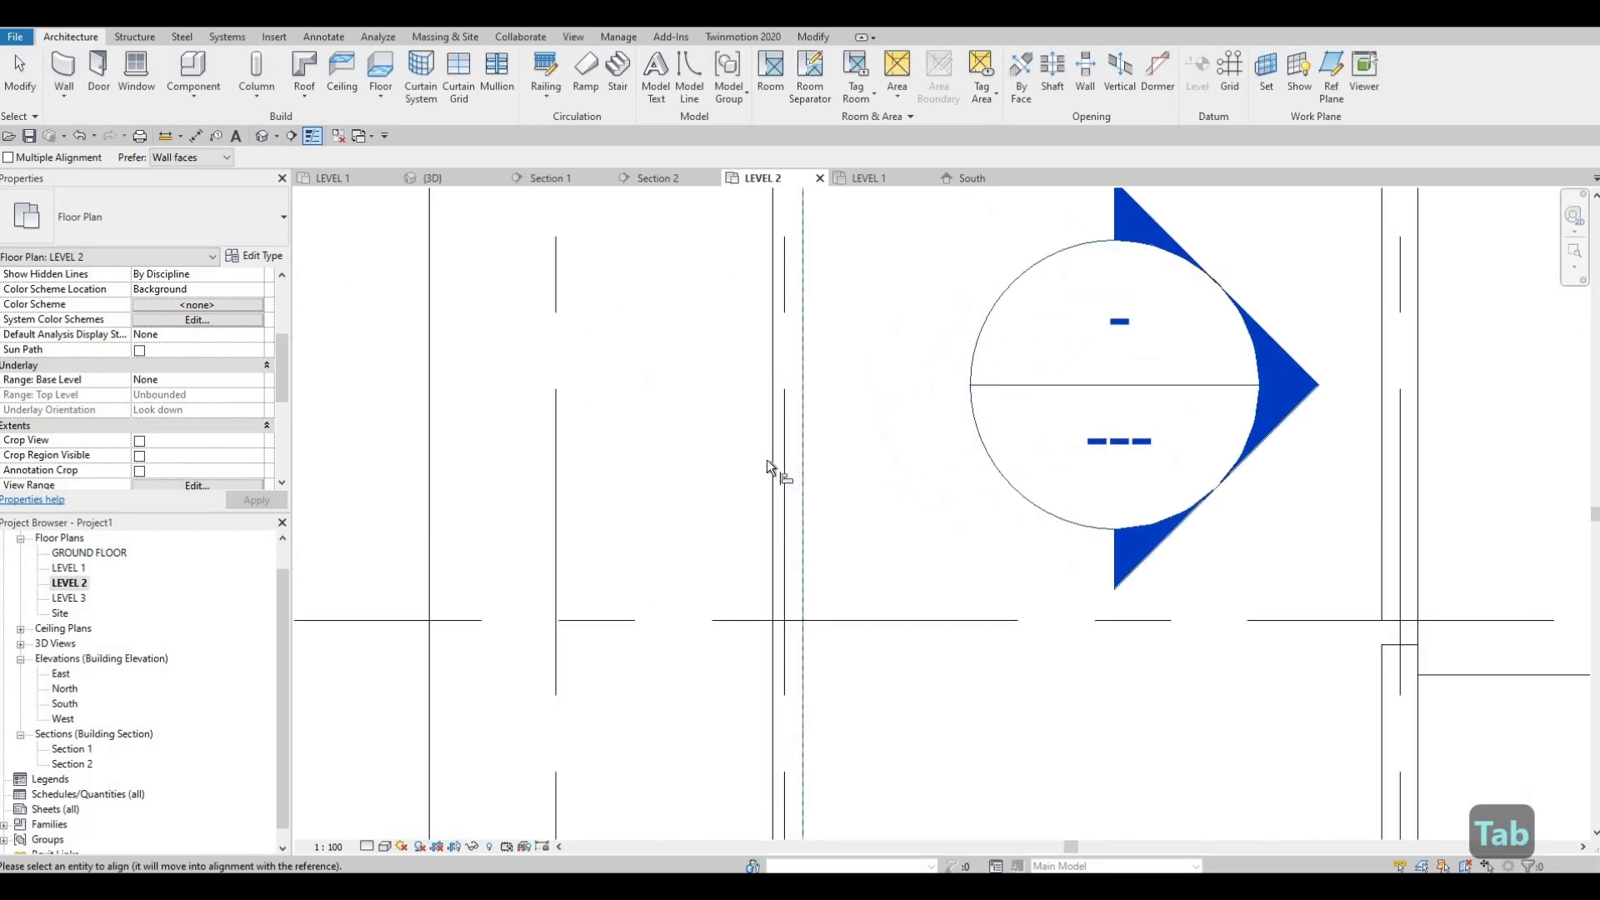
key(Tab)
key(Tab)
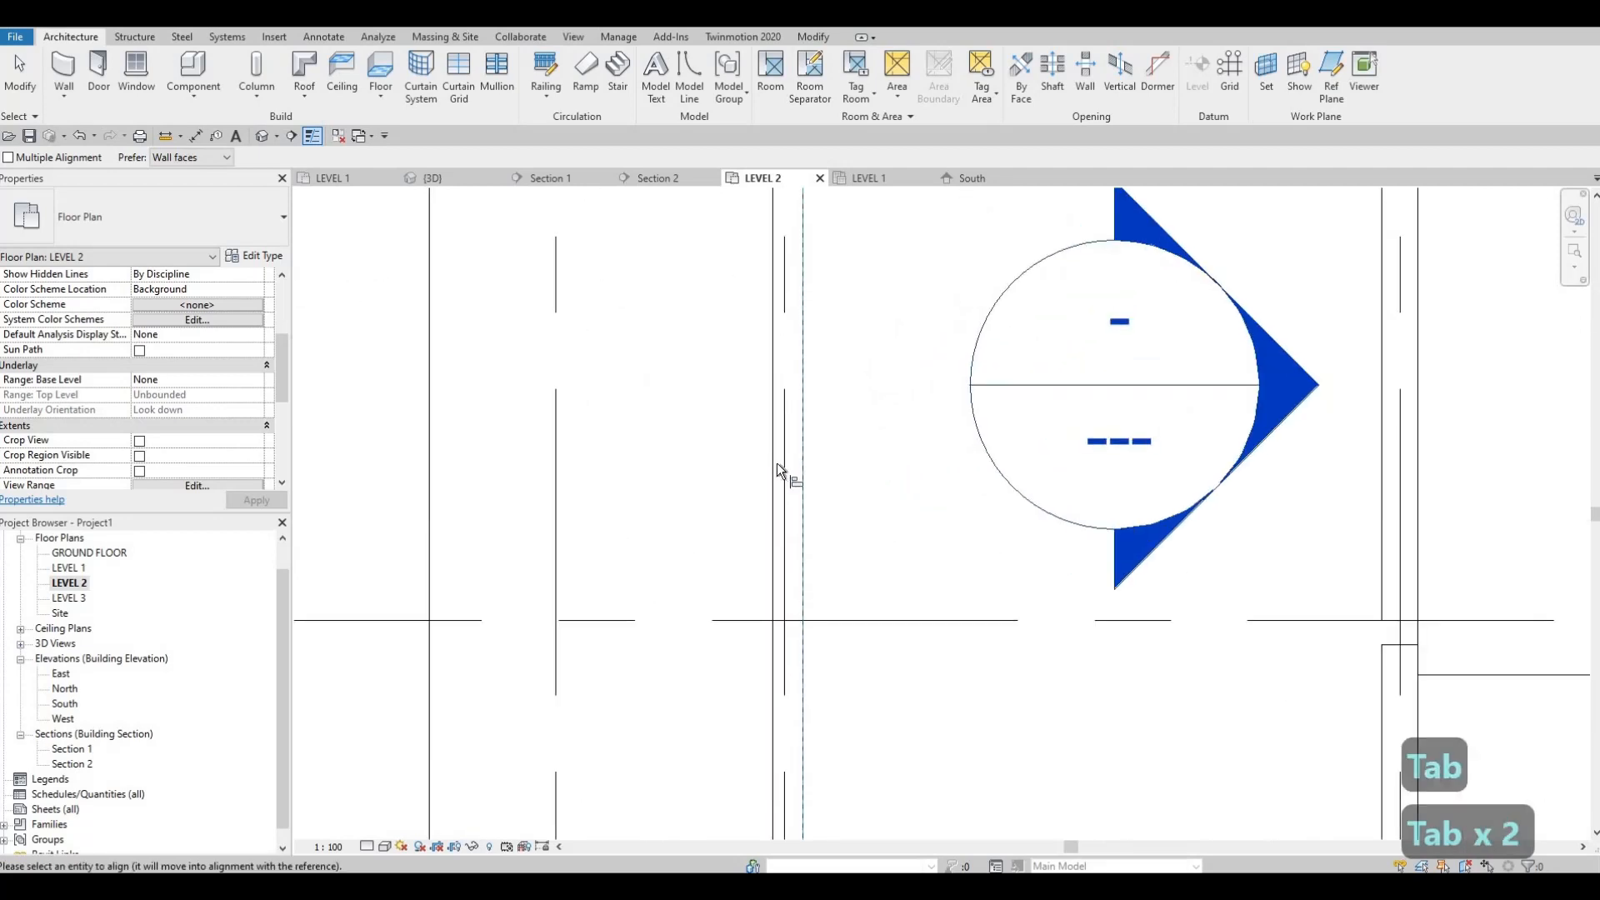
click(764, 492)
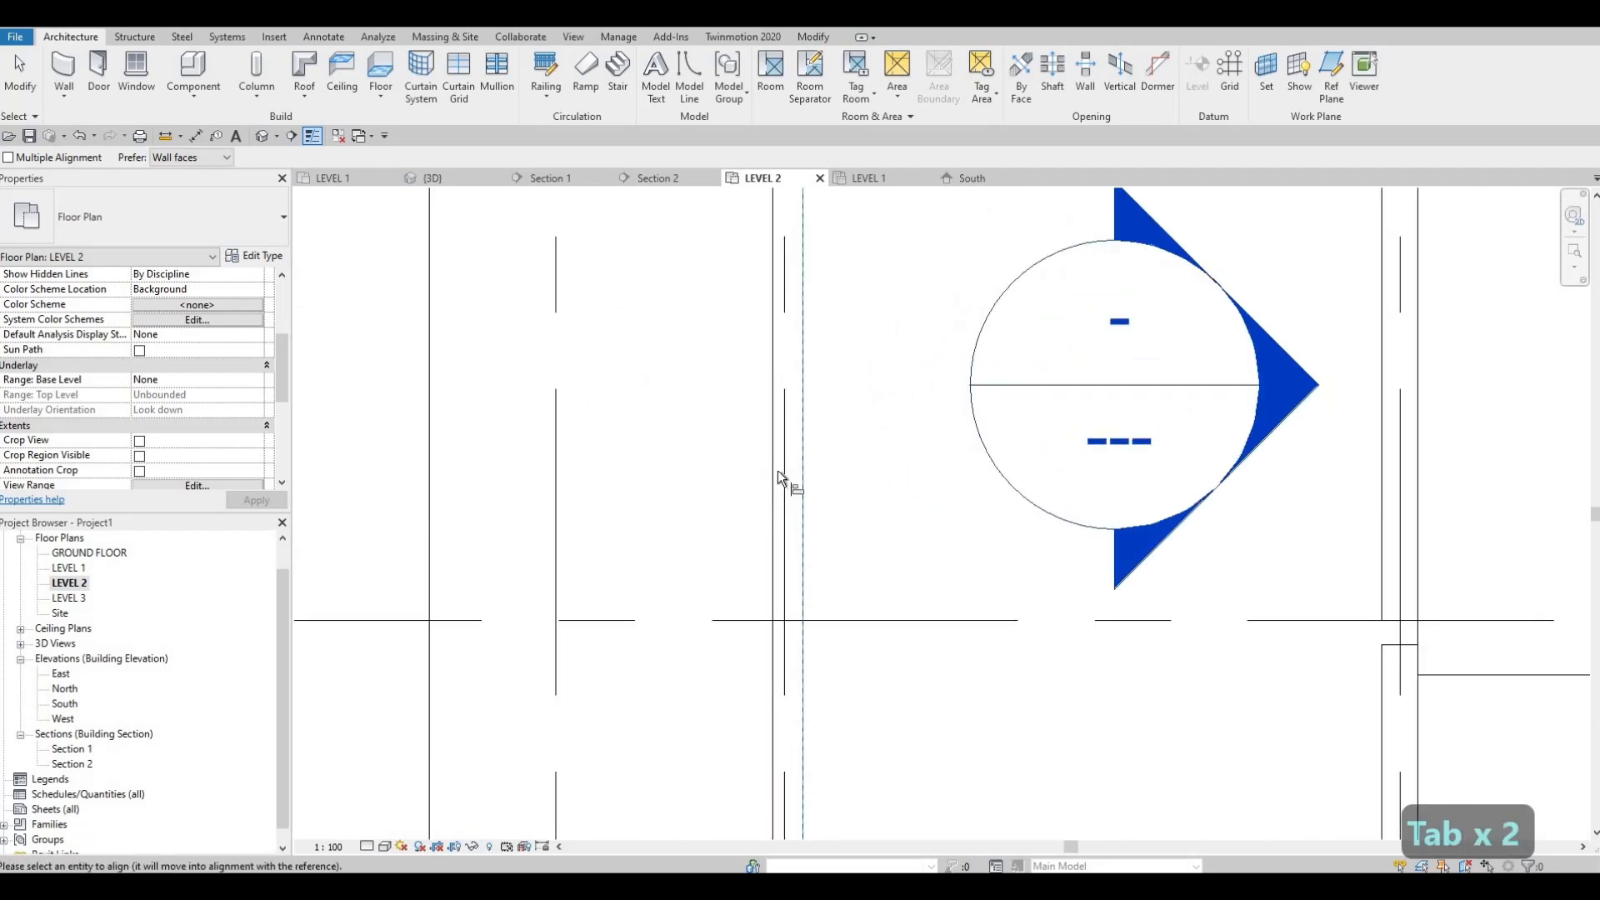
click(791, 487)
key(Escape)
key(Escape)
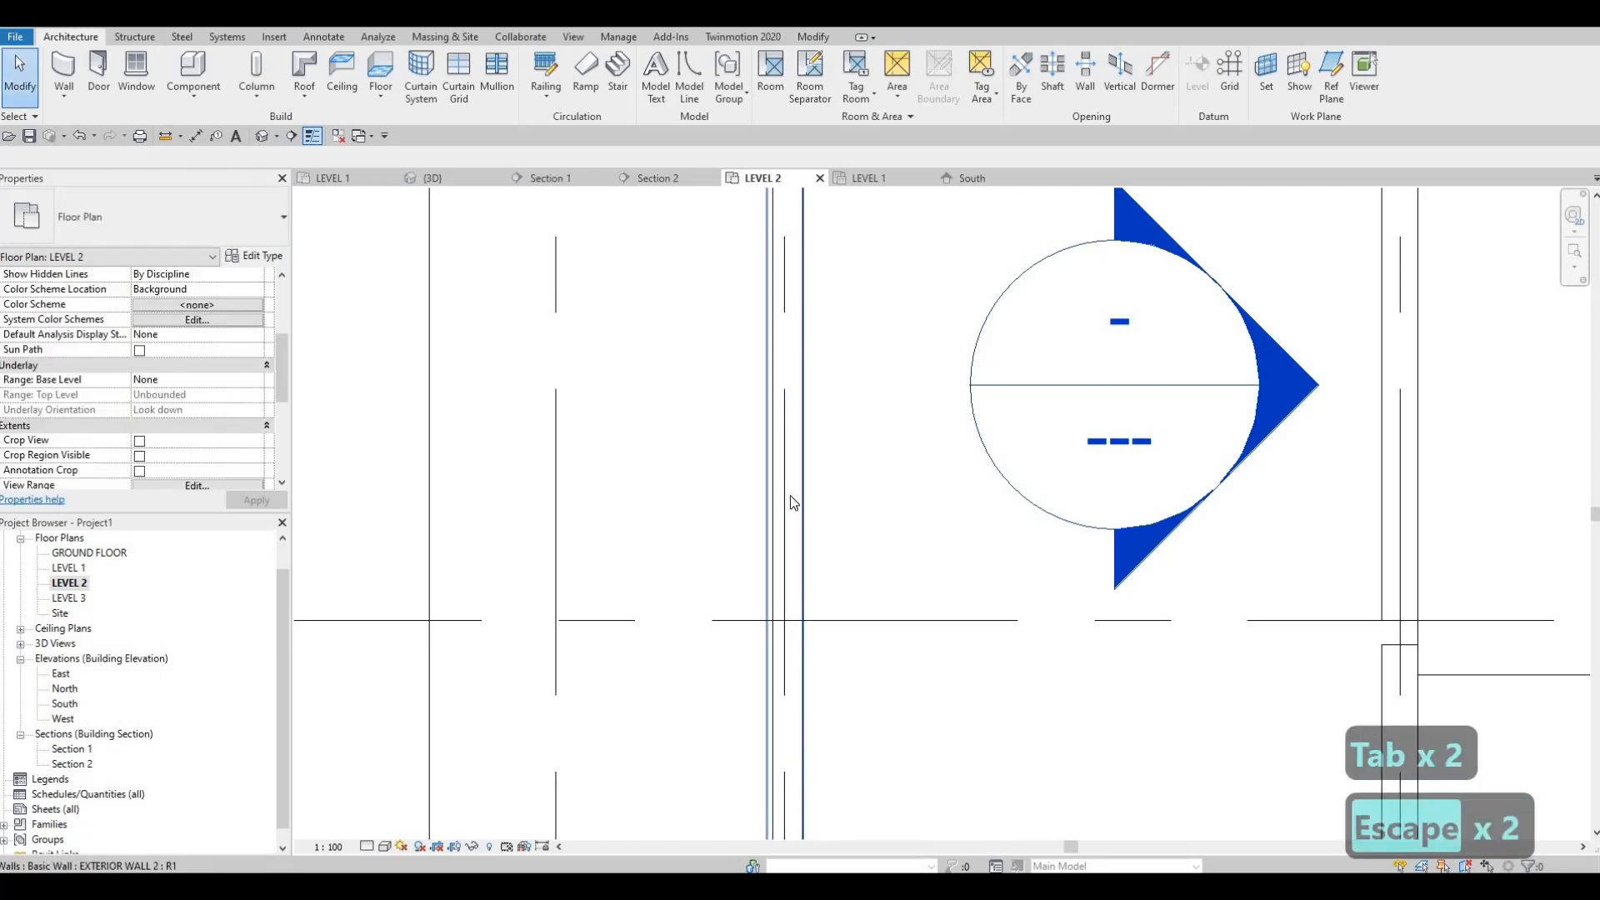
key(a)
key(l)
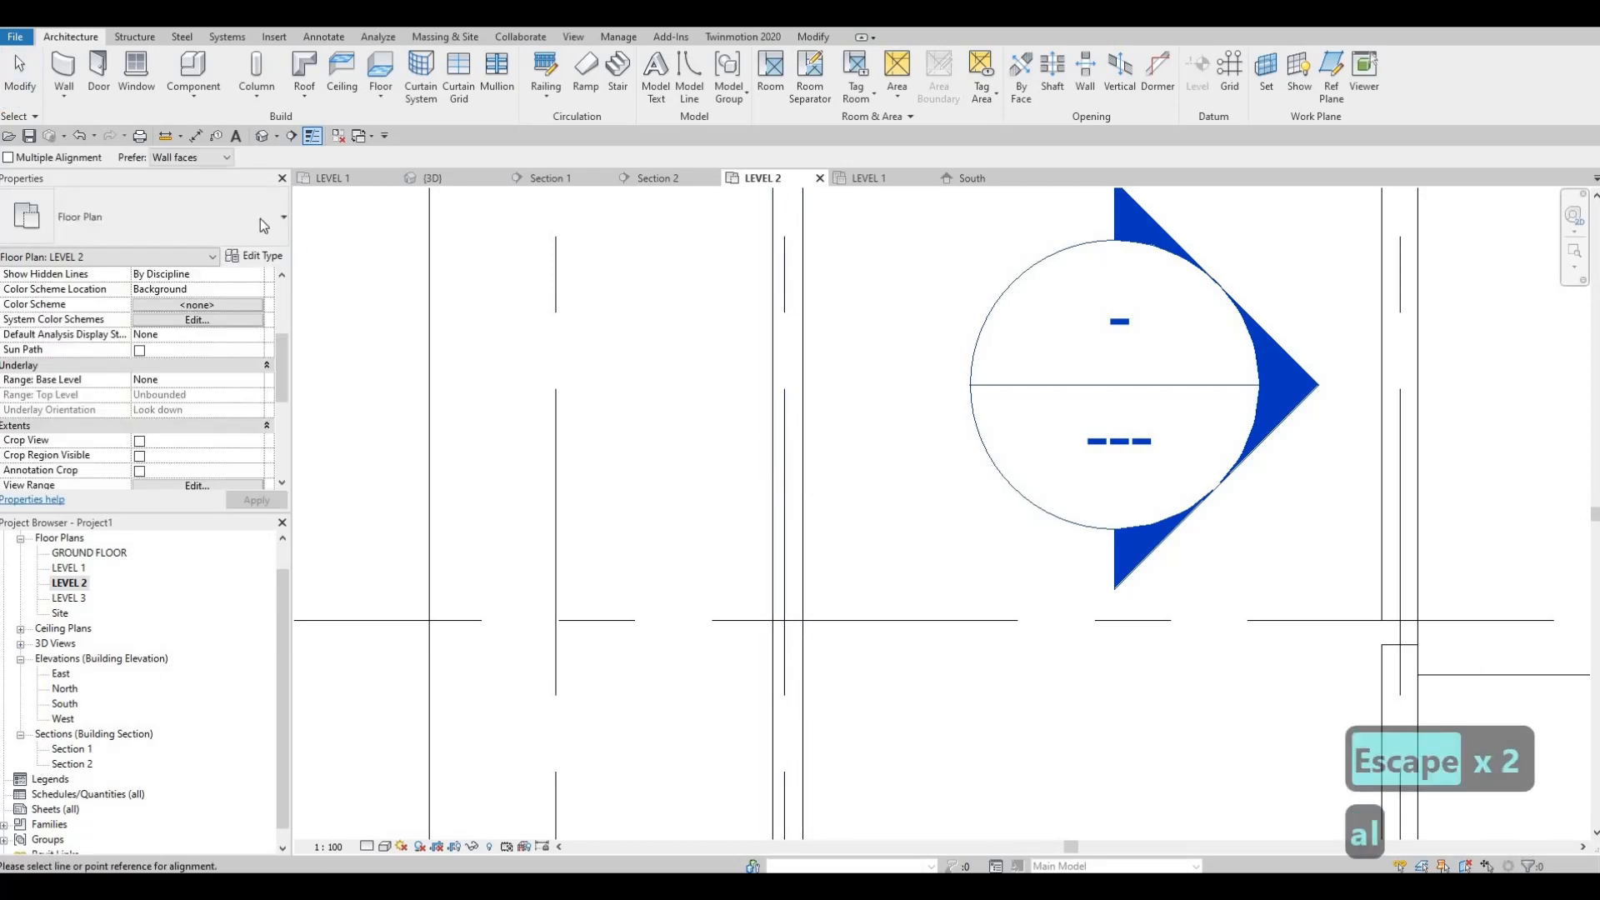
key(Escape)
key(Escape)
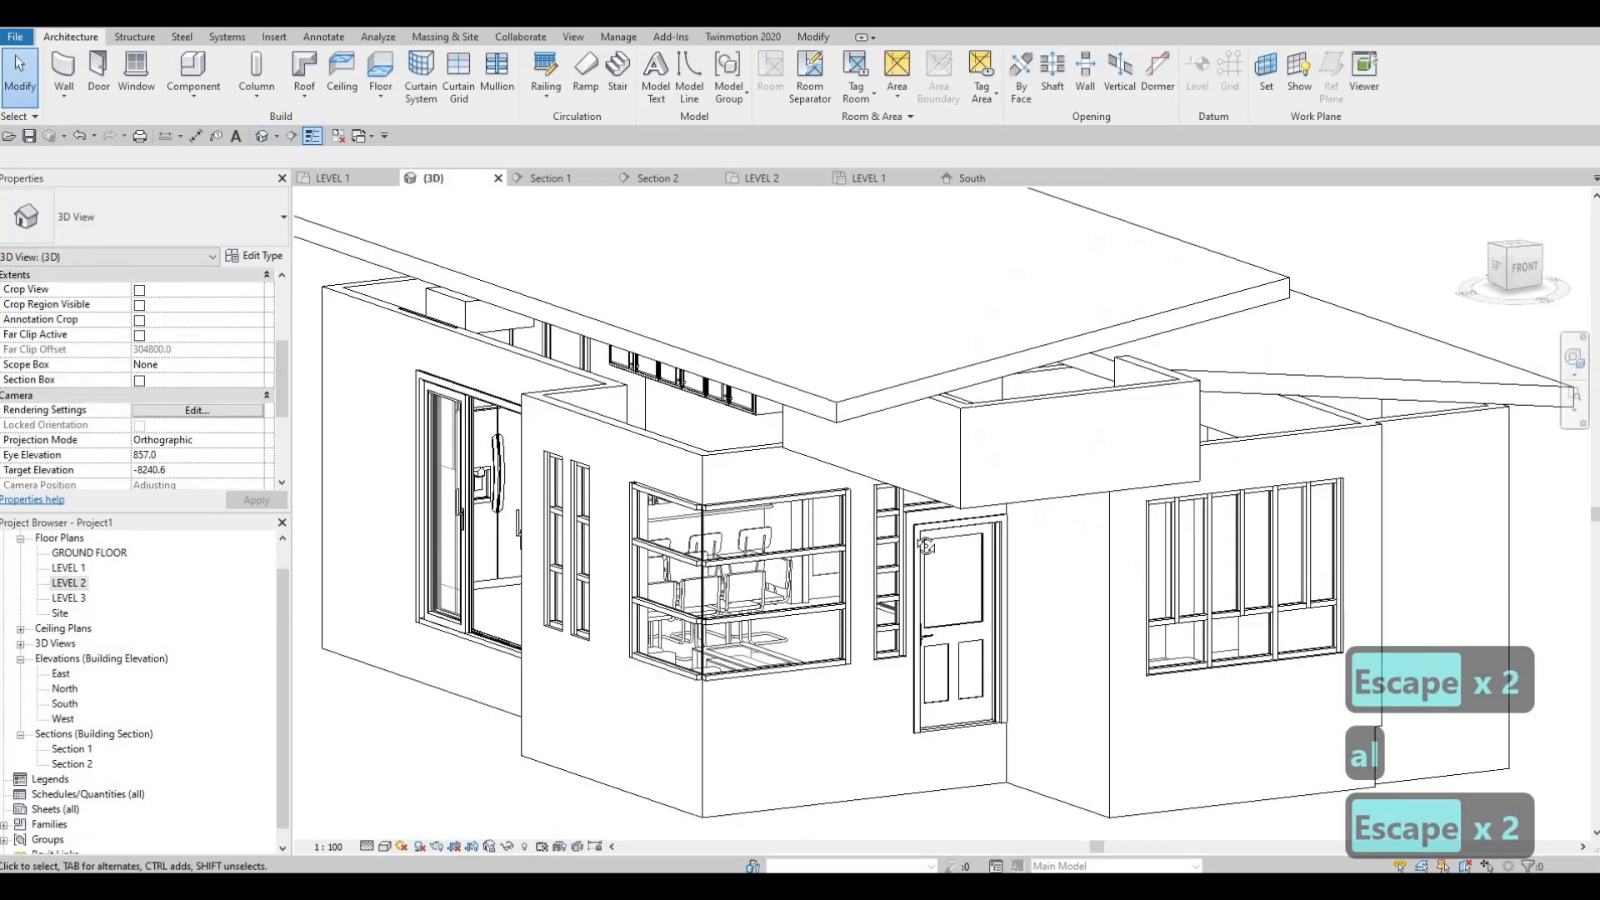
Step: In the 3D view, align the outer face of the new upper wall with the EXTERIOR WALL 1 face containing the two narrow windows
scroll(893, 567, down, 1)
shift+middle_drag(894, 575, 736, 542)
key(a)
key(l)
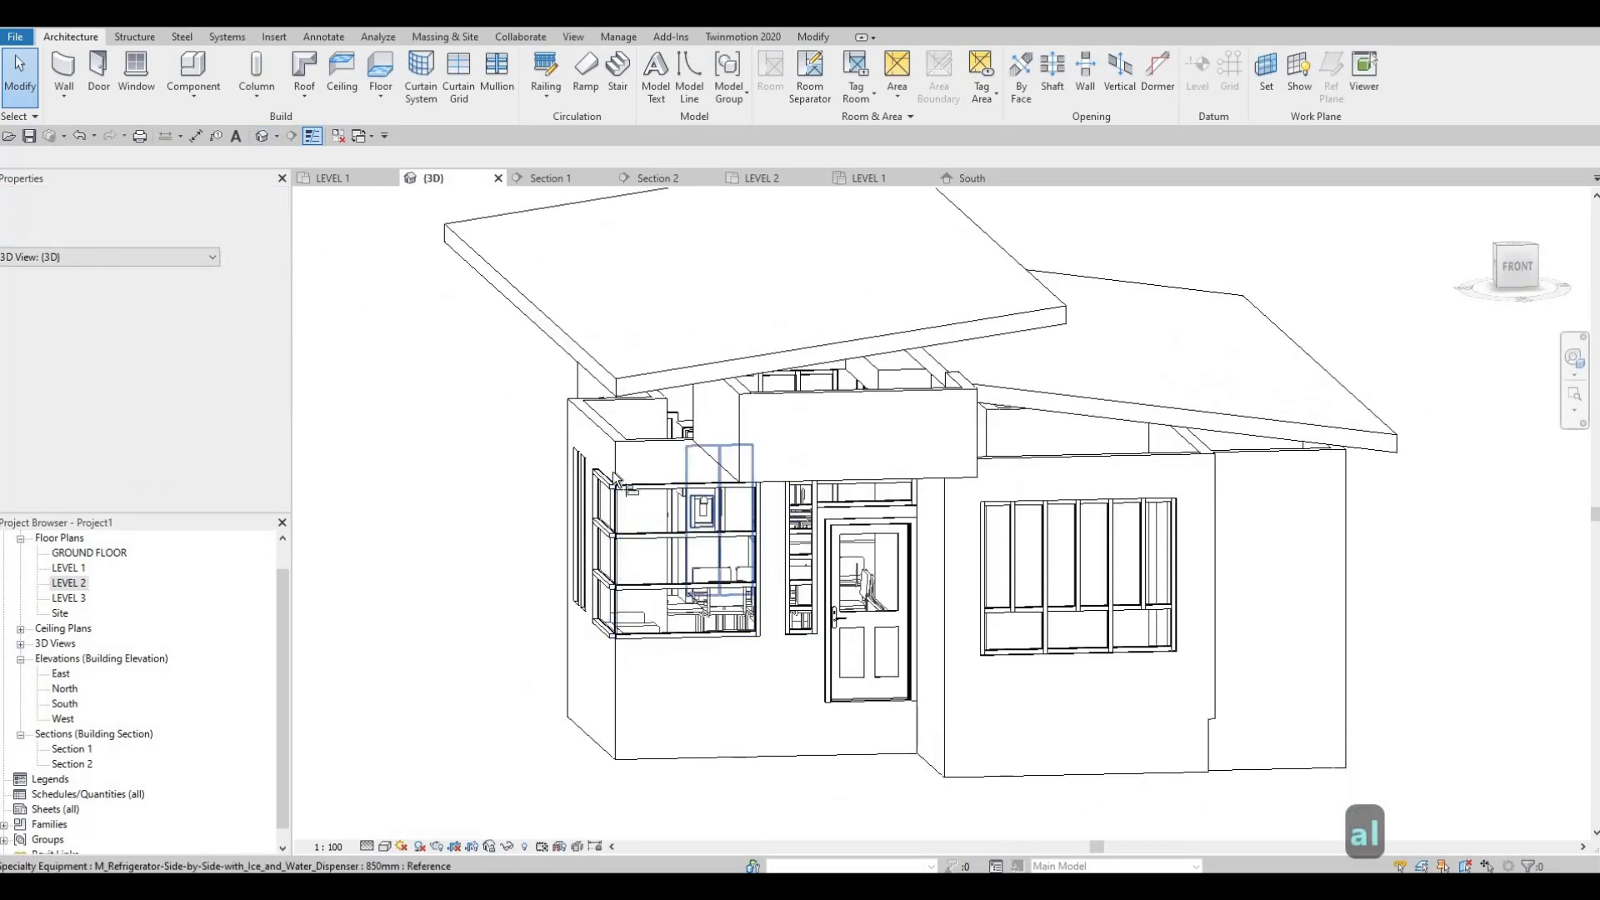
click(613, 454)
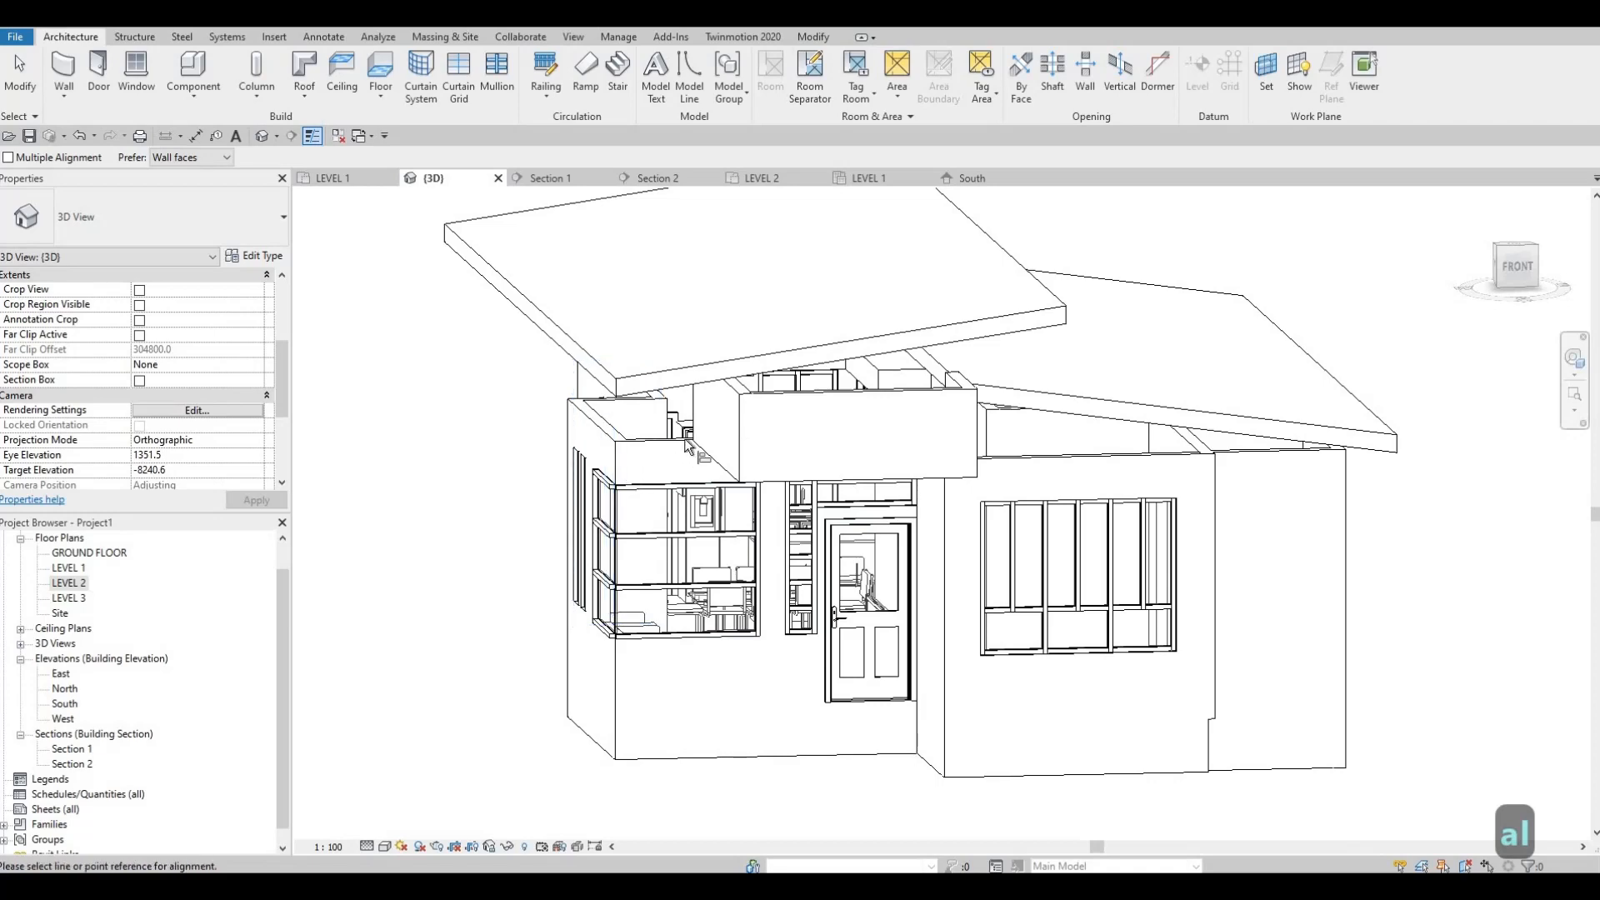
scroll(685, 445, up, 5)
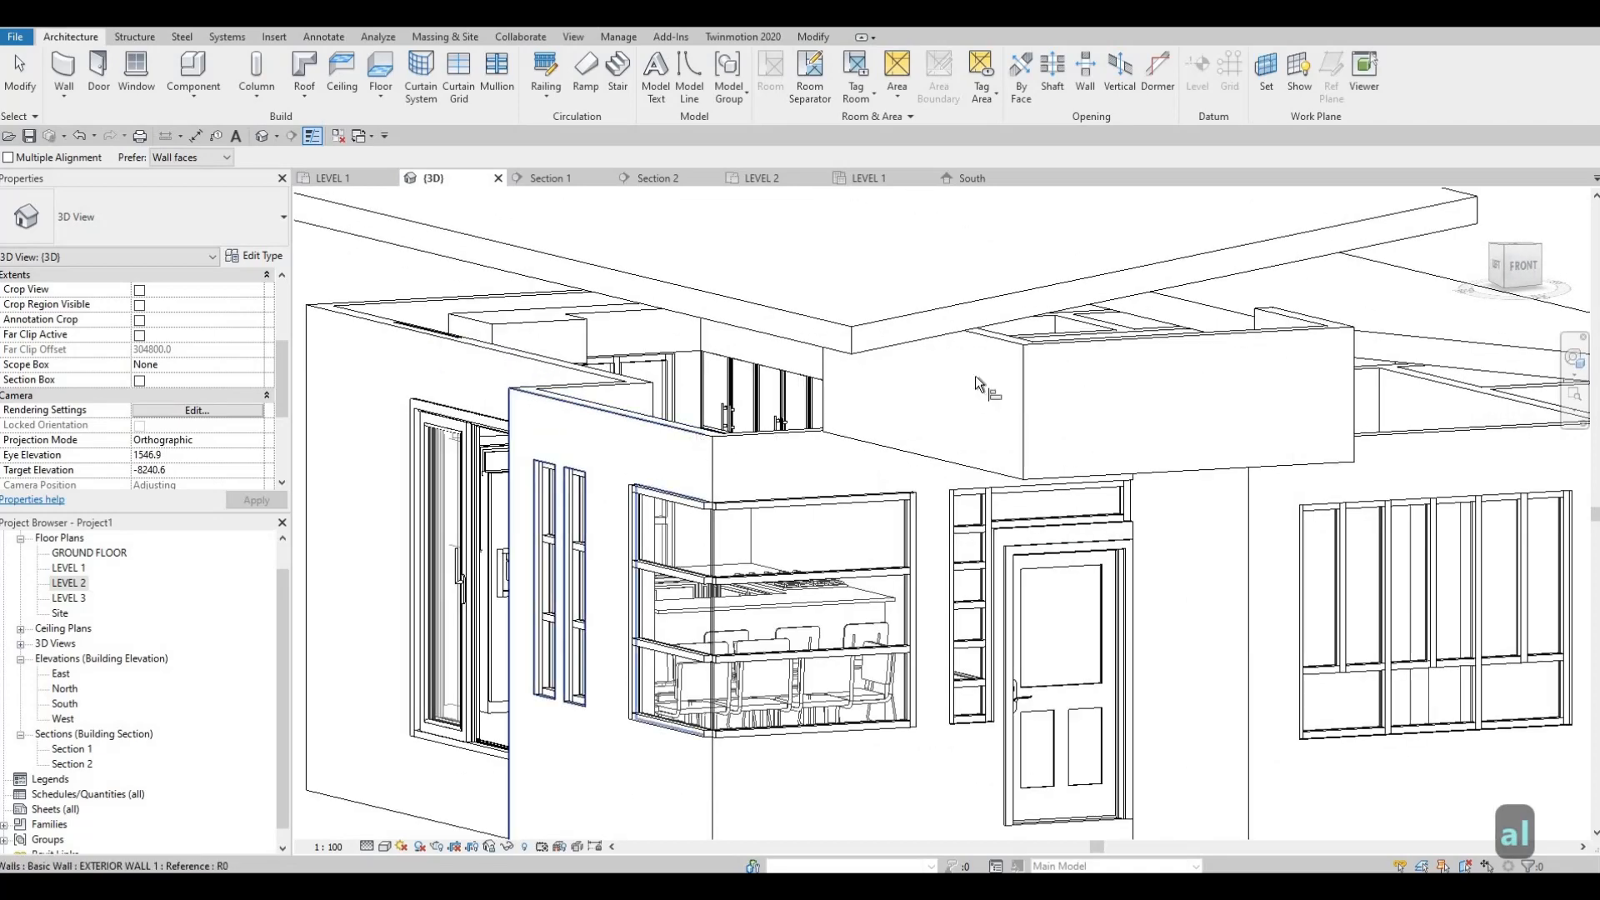
click(975, 382)
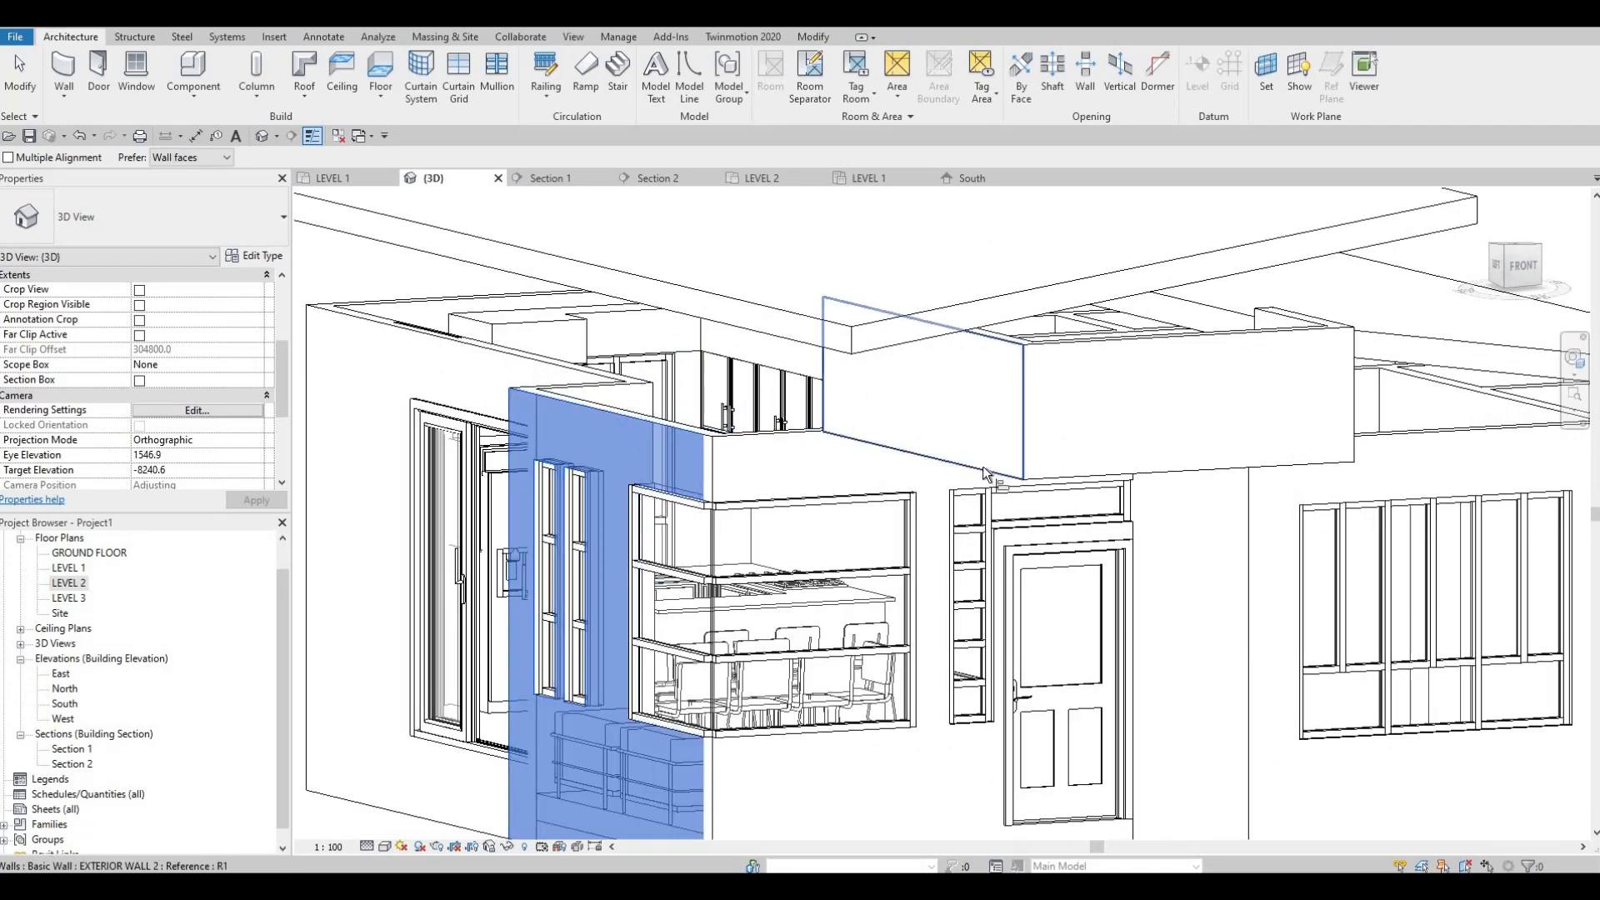
Step: Align the new upper wall on the opposite side with the face of the return wall beside the front door
shift+middle_drag(878, 522, 982, 544)
shift+middle_drag(817, 552, 883, 448)
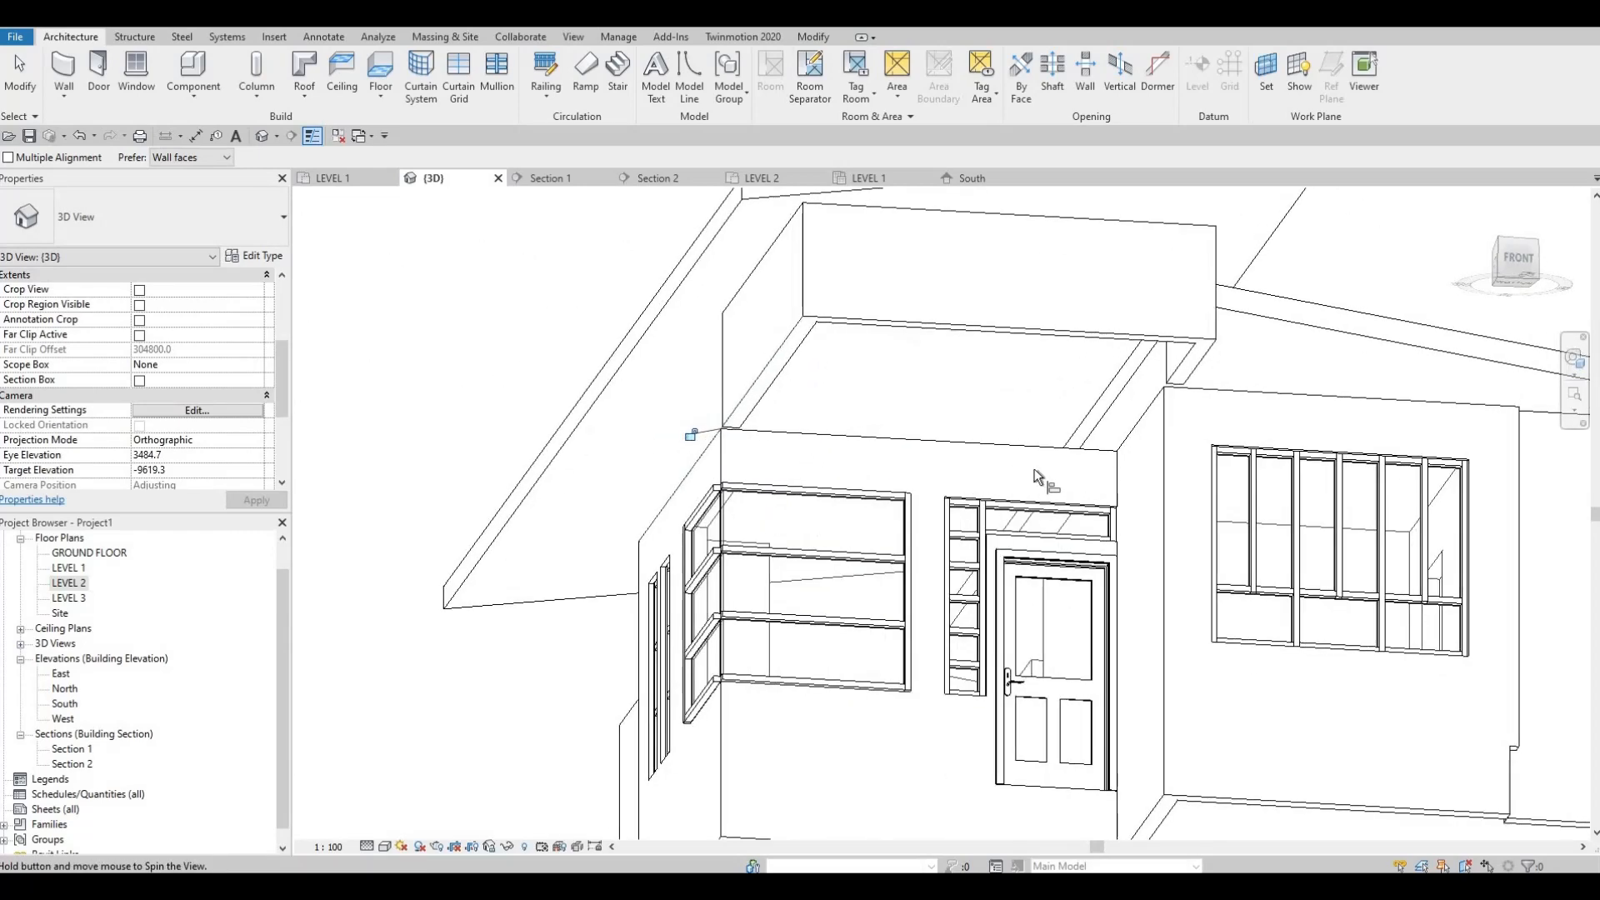
shift+middle_drag(1225, 468, 1128, 406)
scroll(1173, 458, up, 1)
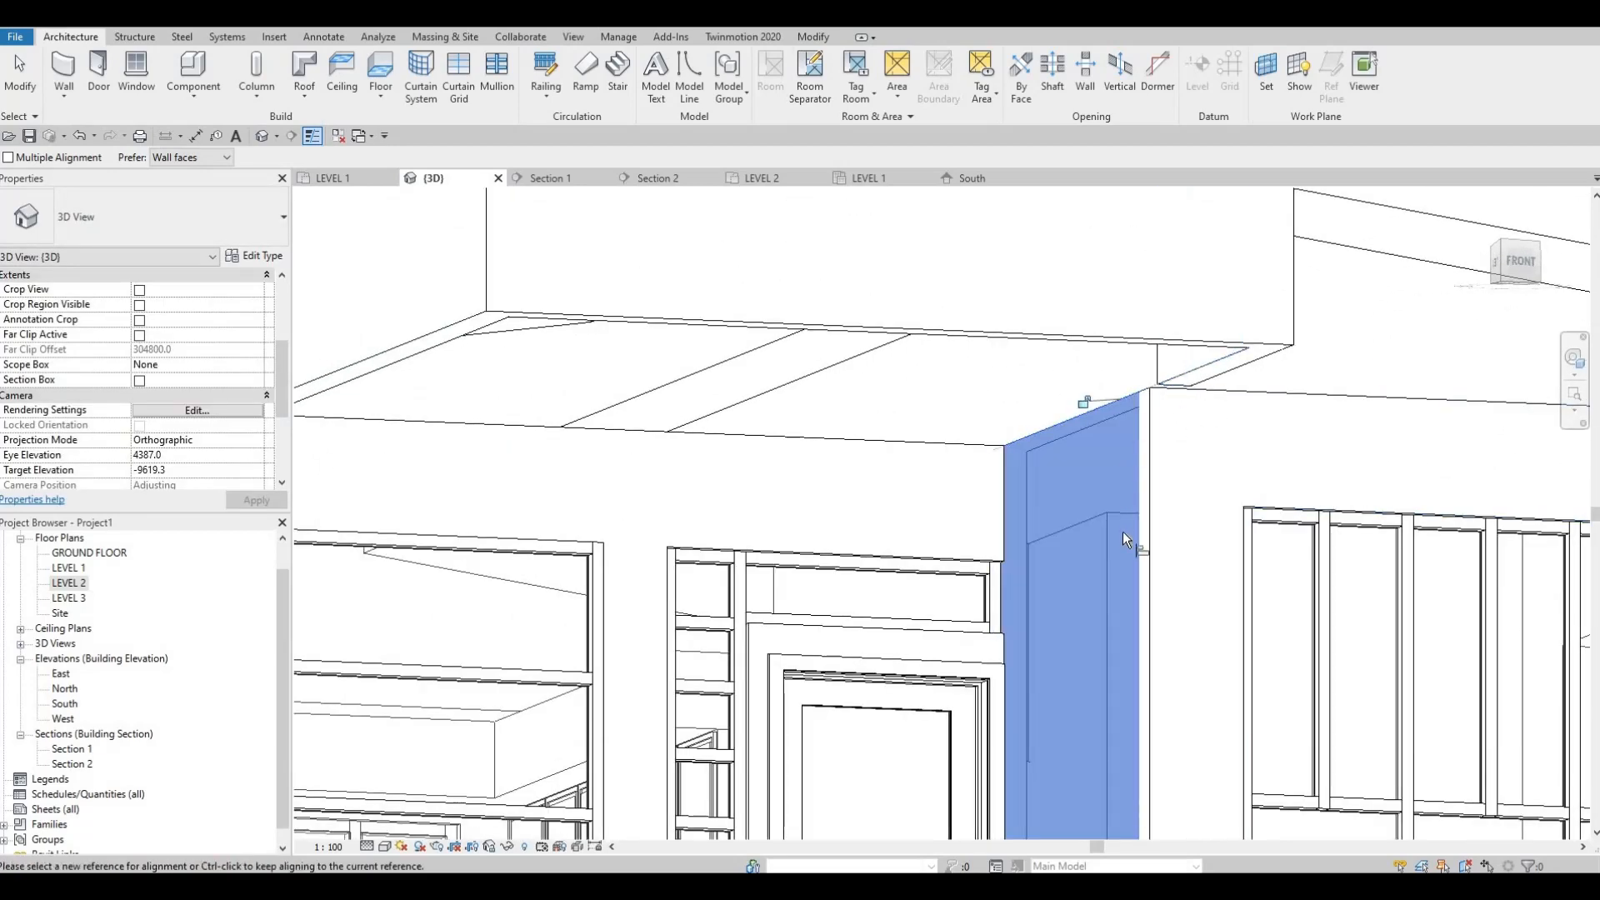
key(Escape)
scroll(1122, 532, down, 3)
shift+middle_drag(1058, 495, 1067, 521)
shift+middle_drag(1127, 593, 812, 546)
scroll(787, 536, down, 2)
key(Escape)
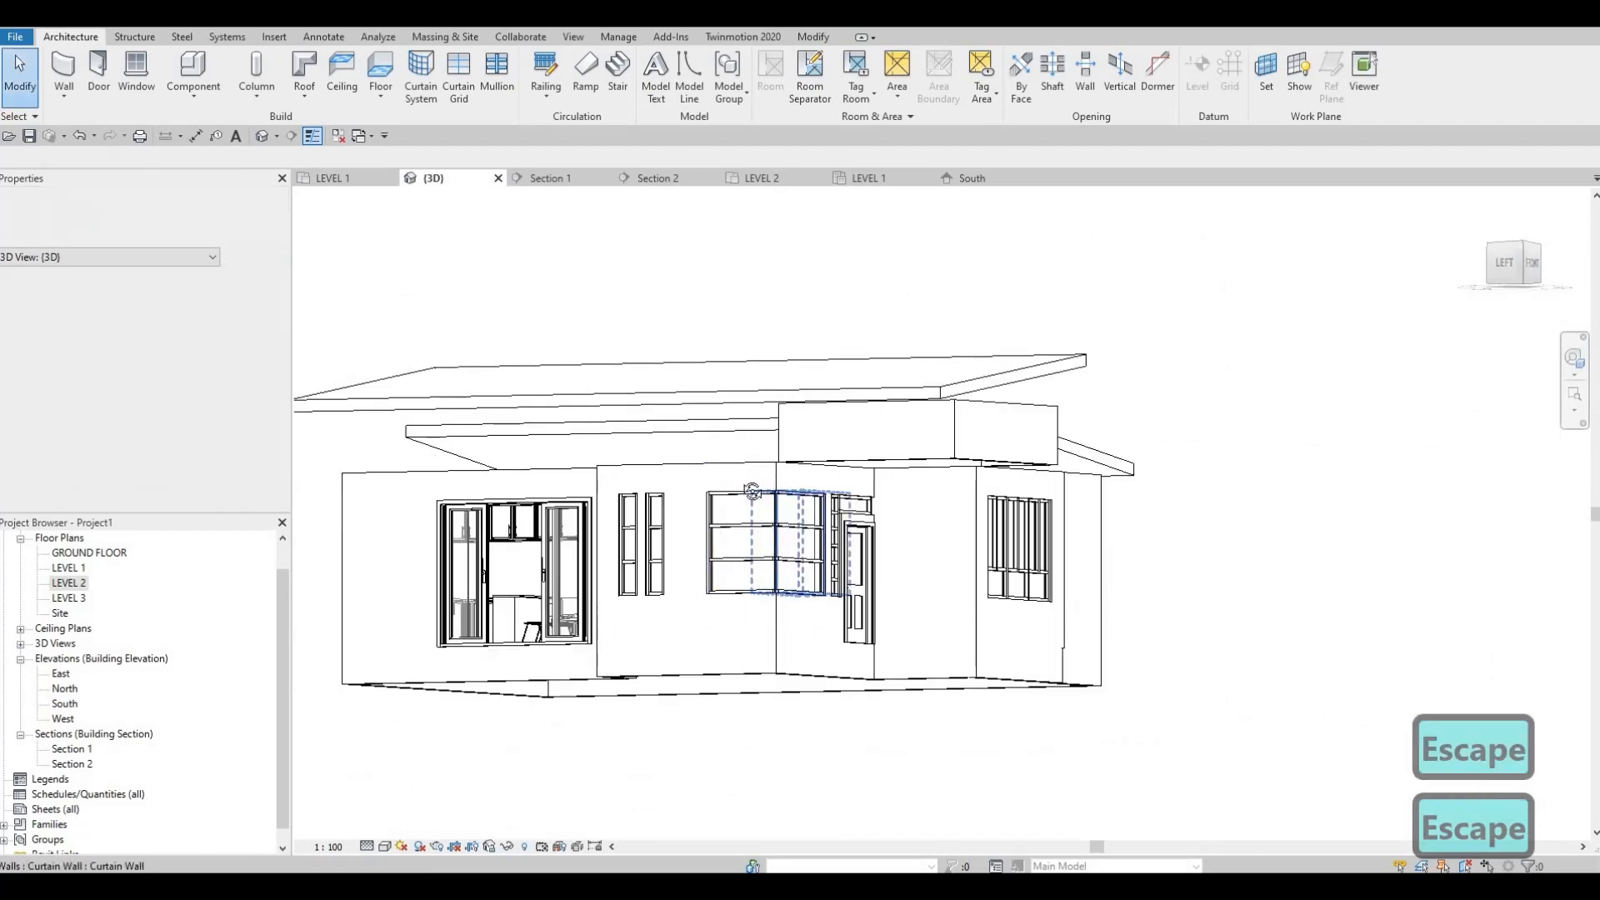
shift+middle_drag(750, 489, 897, 392)
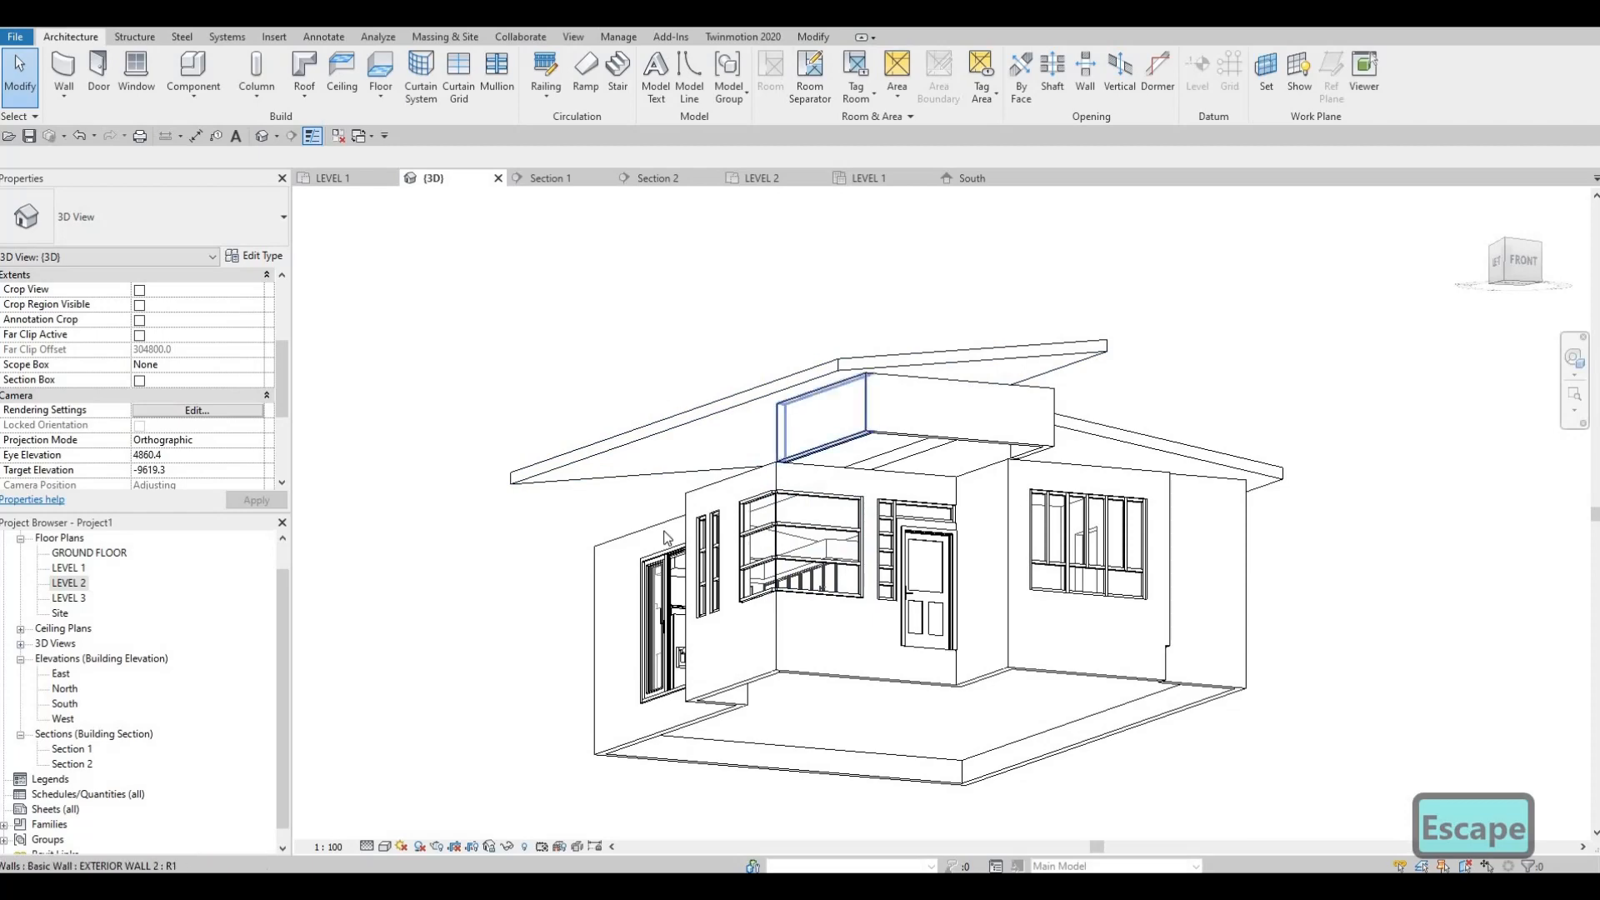
shift+middle_drag(961, 650, 688, 481)
scroll(782, 479, up, 3)
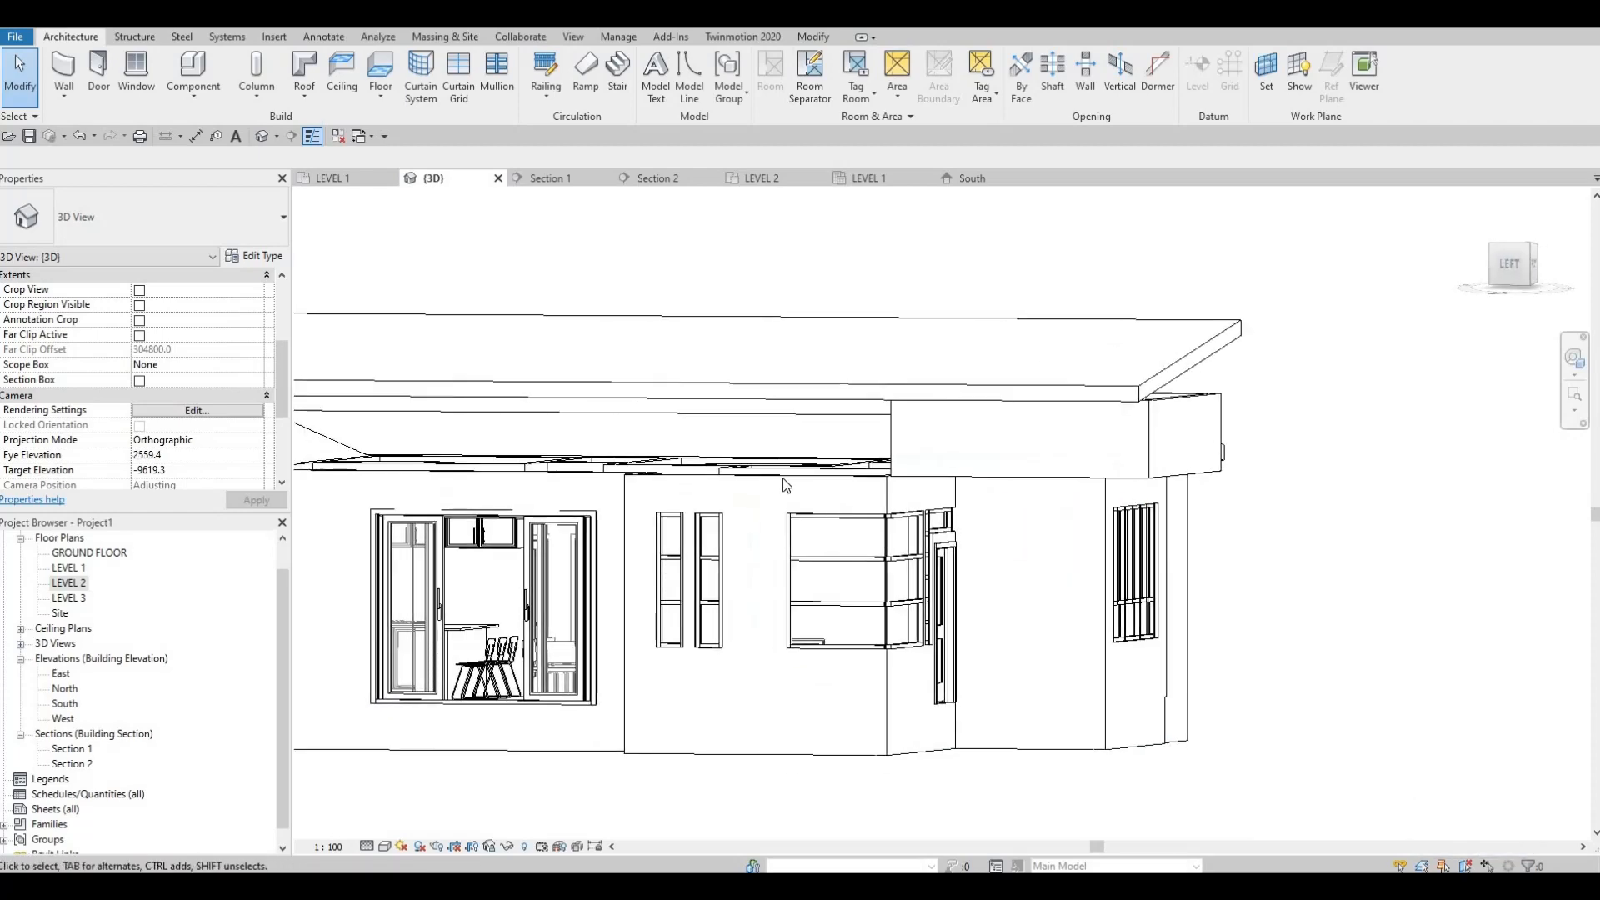
key(Tab)
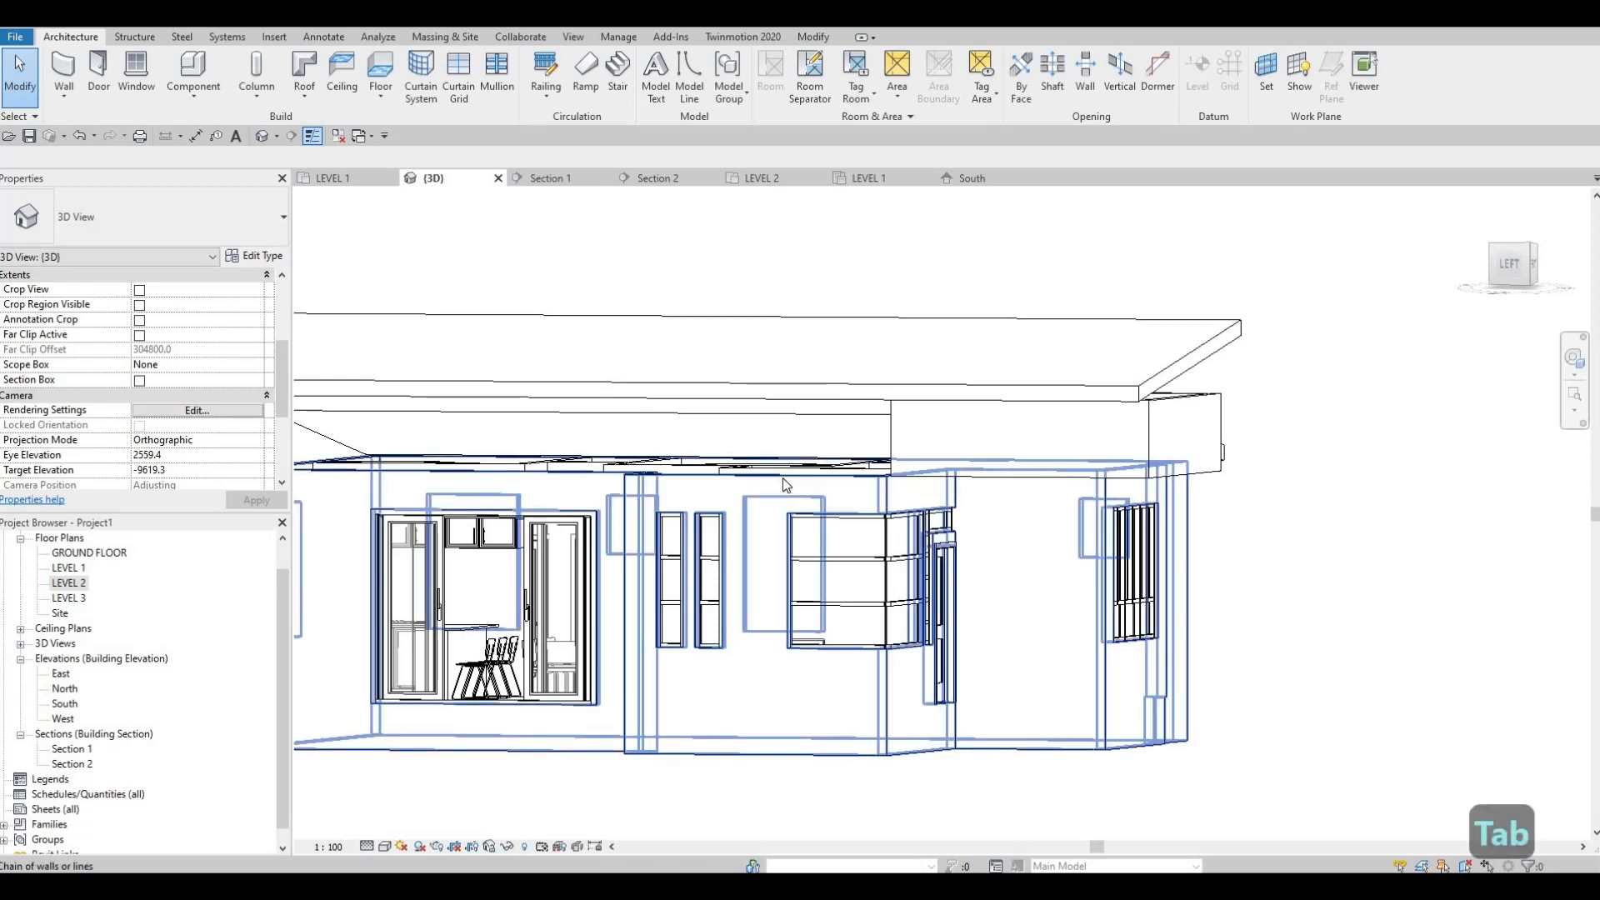
click(783, 478)
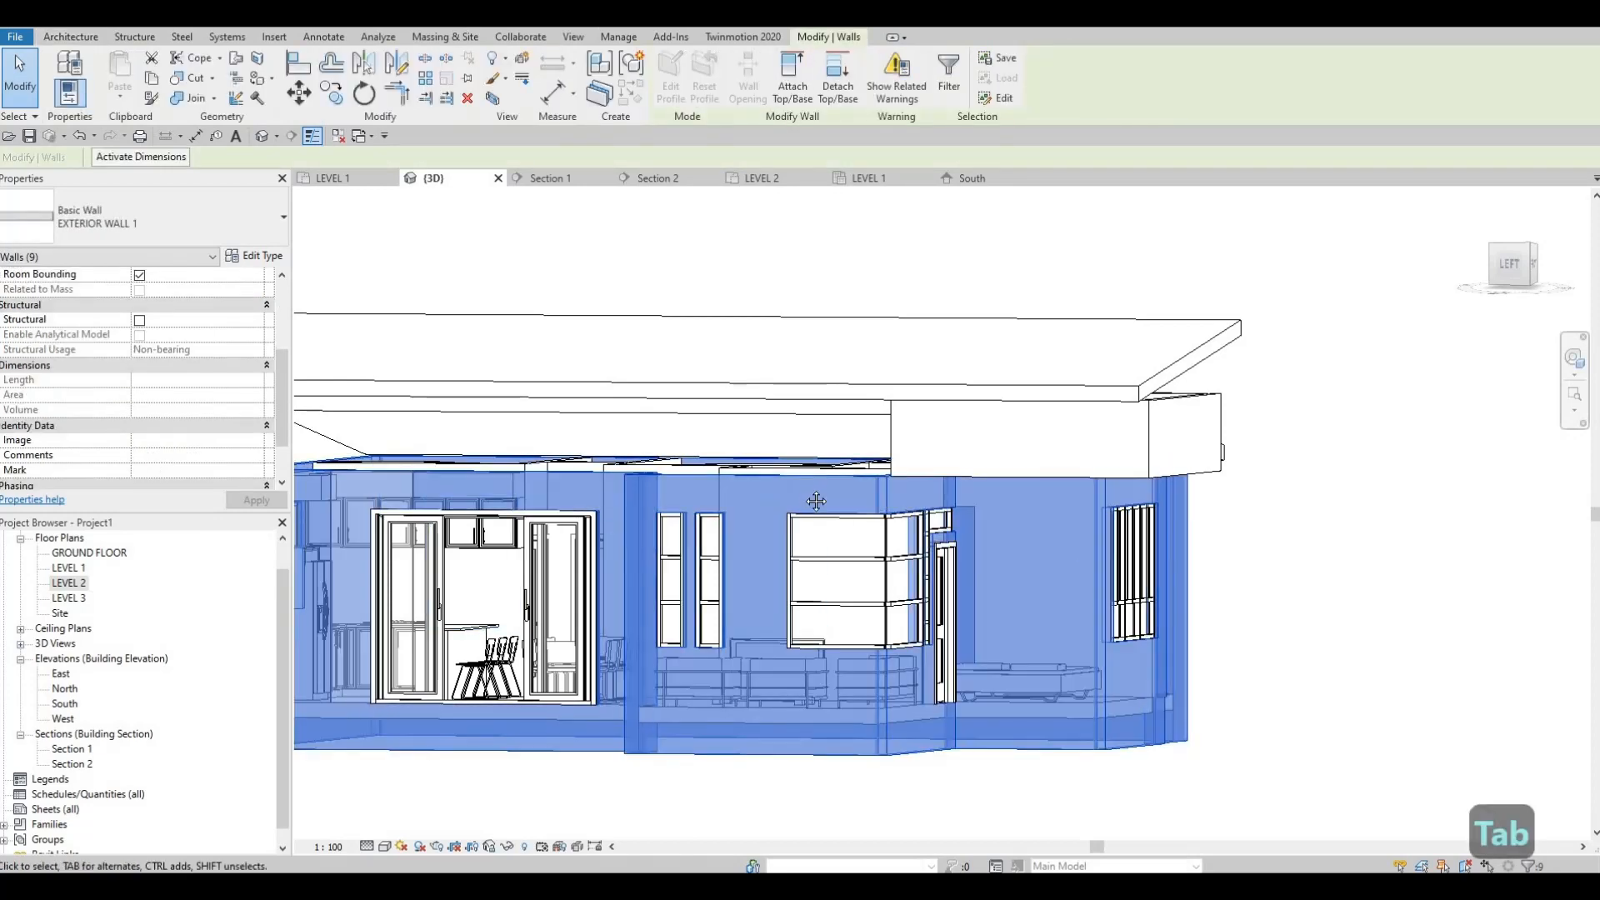
key(Escape)
Step: Attach the tops of the four EXTERIOR WALL 1 walls around the front door, corner window and sliding doors to the upper roof
shift+middle_drag(732, 421, 830, 414)
click(730, 408)
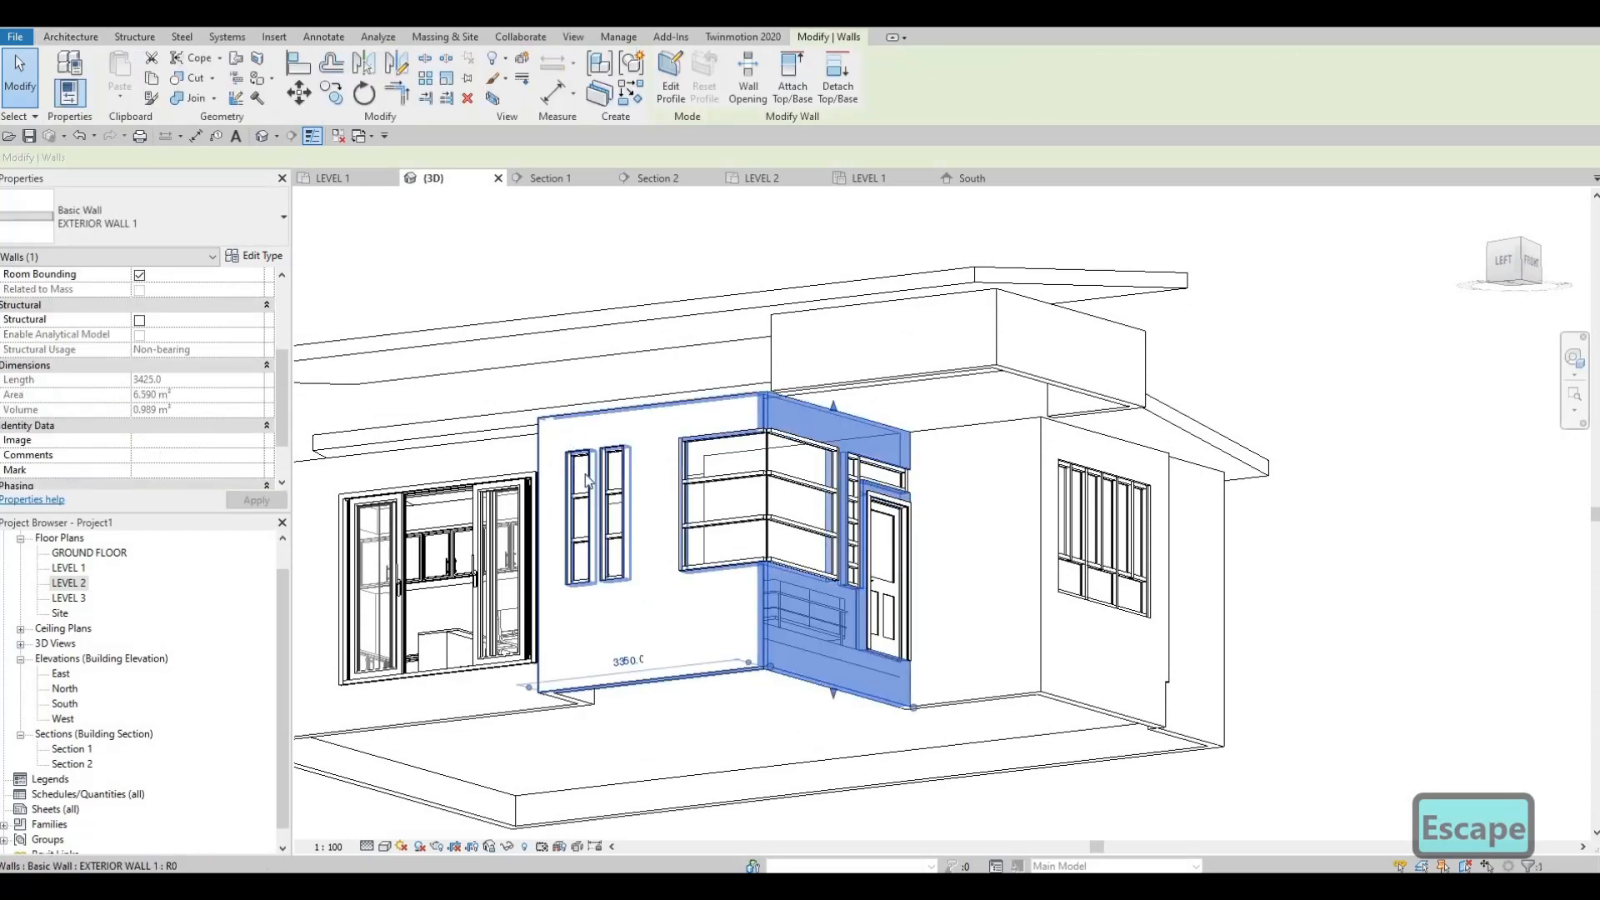
middle_drag(791, 637, 933, 677)
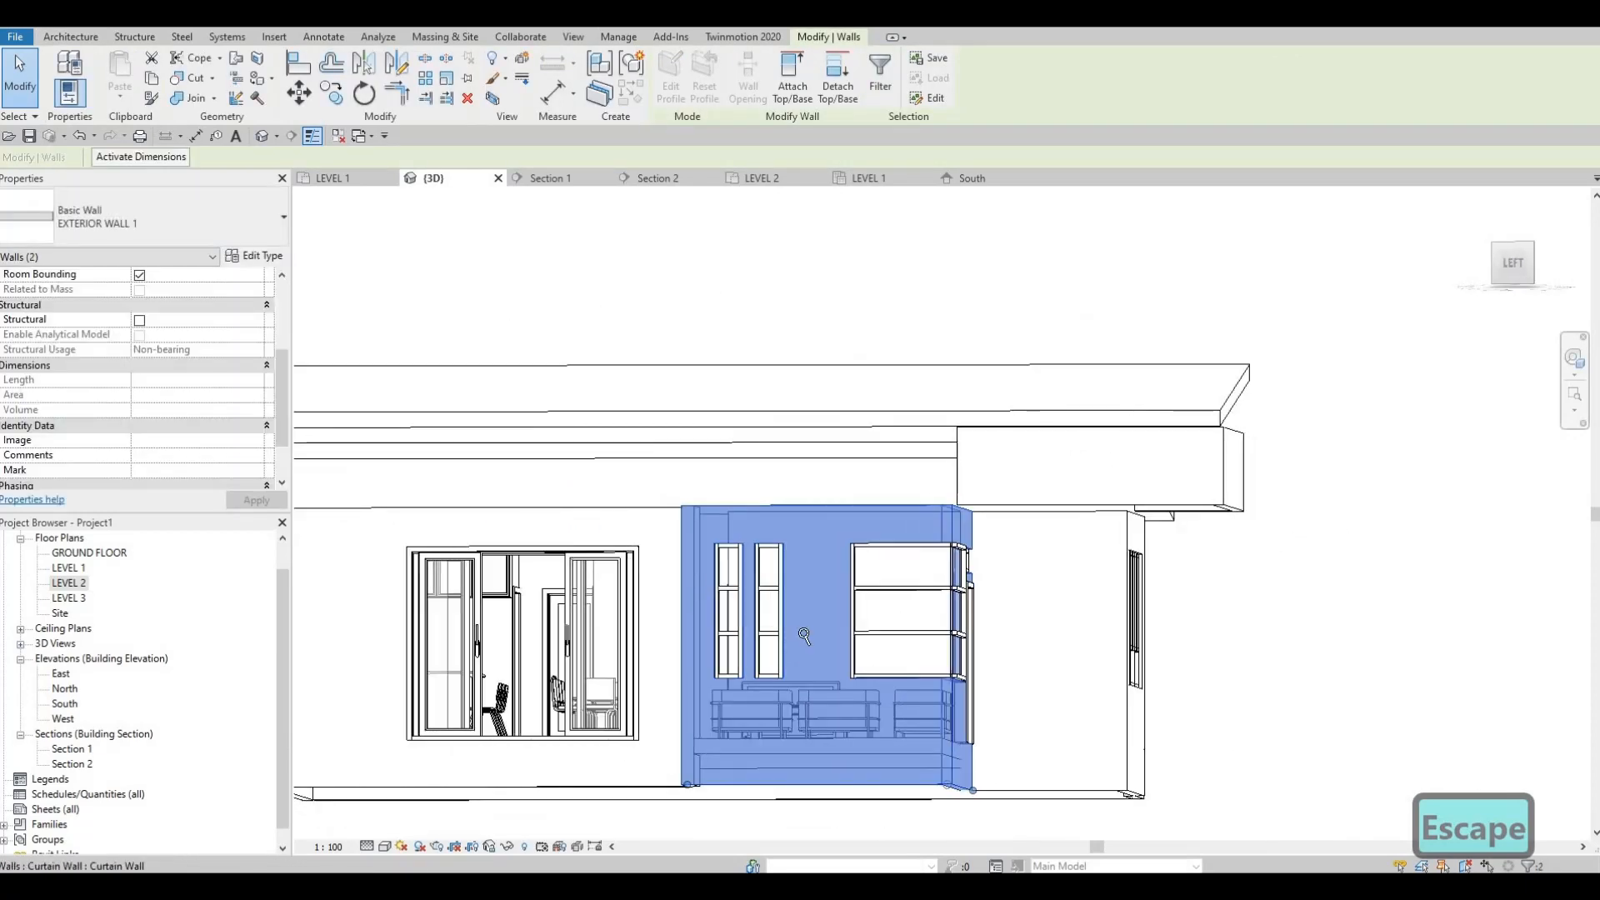
scroll(750, 617, up, 3)
scroll(702, 597, down, 2)
shift+middle_drag(702, 597, 738, 554)
ctrl+click(656, 557)
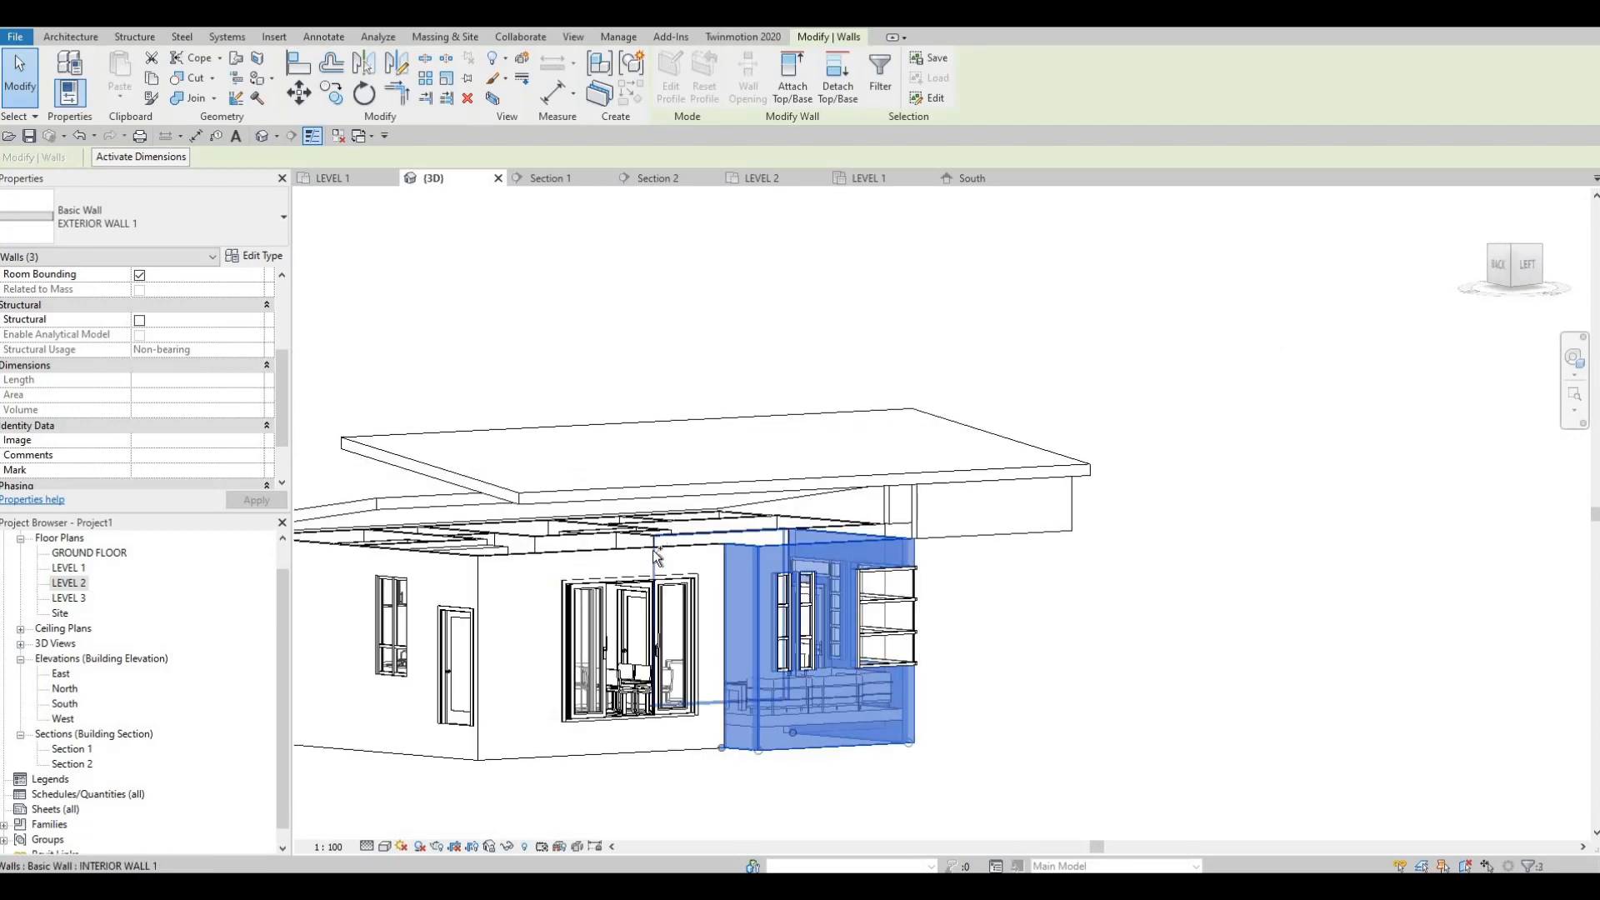
ctrl+click(723, 580)
shift+middle_drag(596, 475, 840, 579)
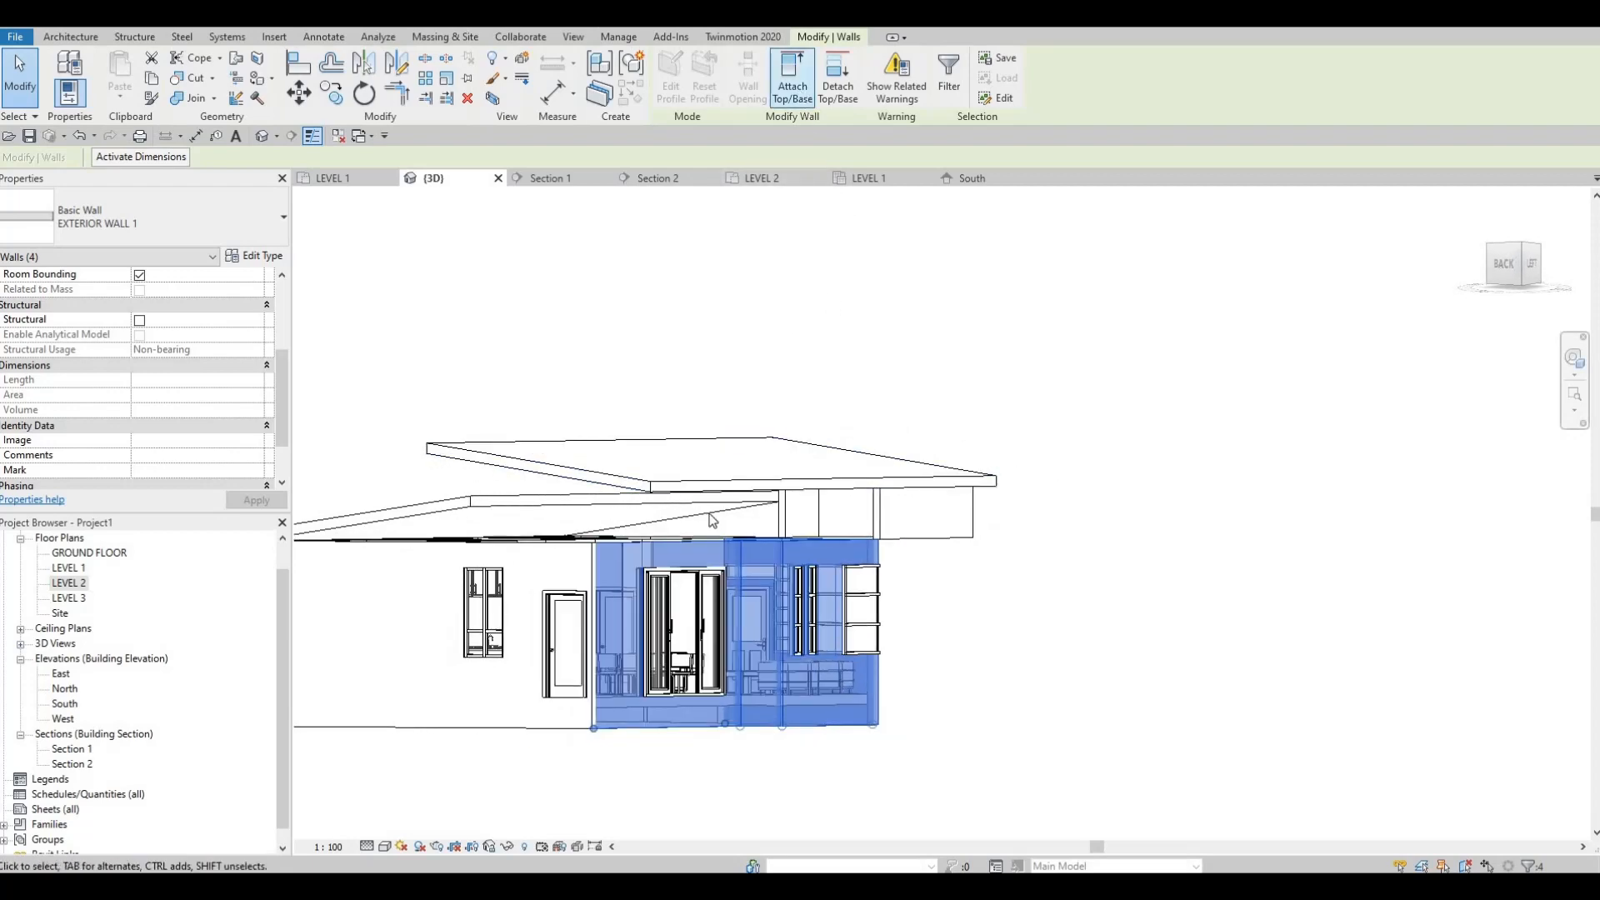
click(723, 547)
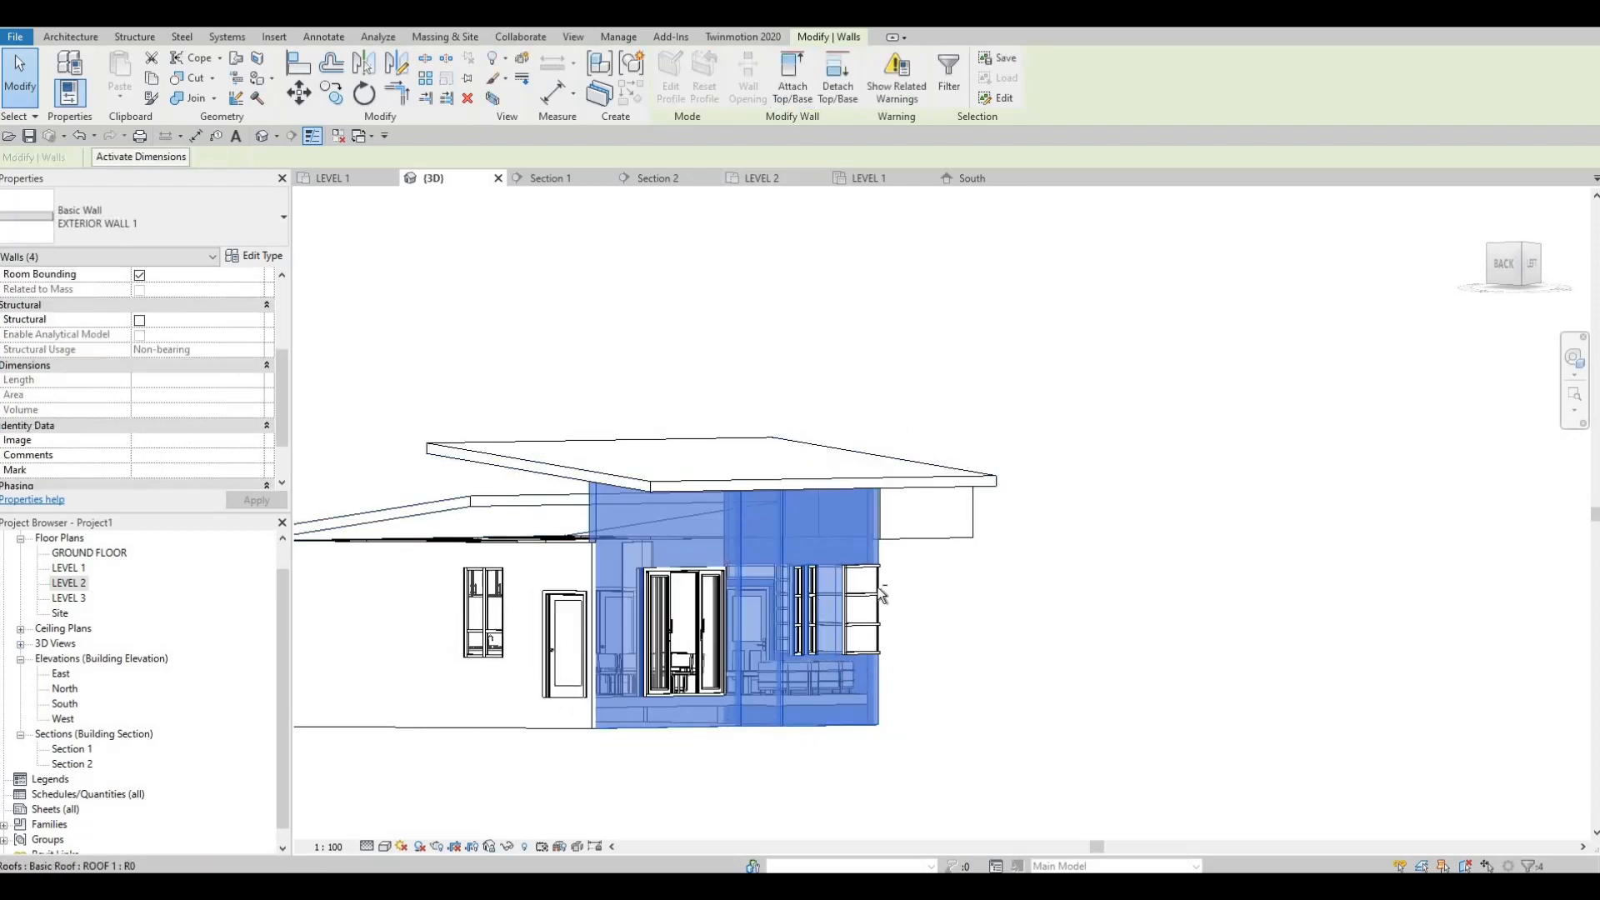
key(Escape)
Step: Attach the top of the long back wall with the window and single door to the upper roof
shift+middle_drag(800, 575, 778, 546)
scroll(537, 517, up, 5)
key(Escape)
key(Escape)
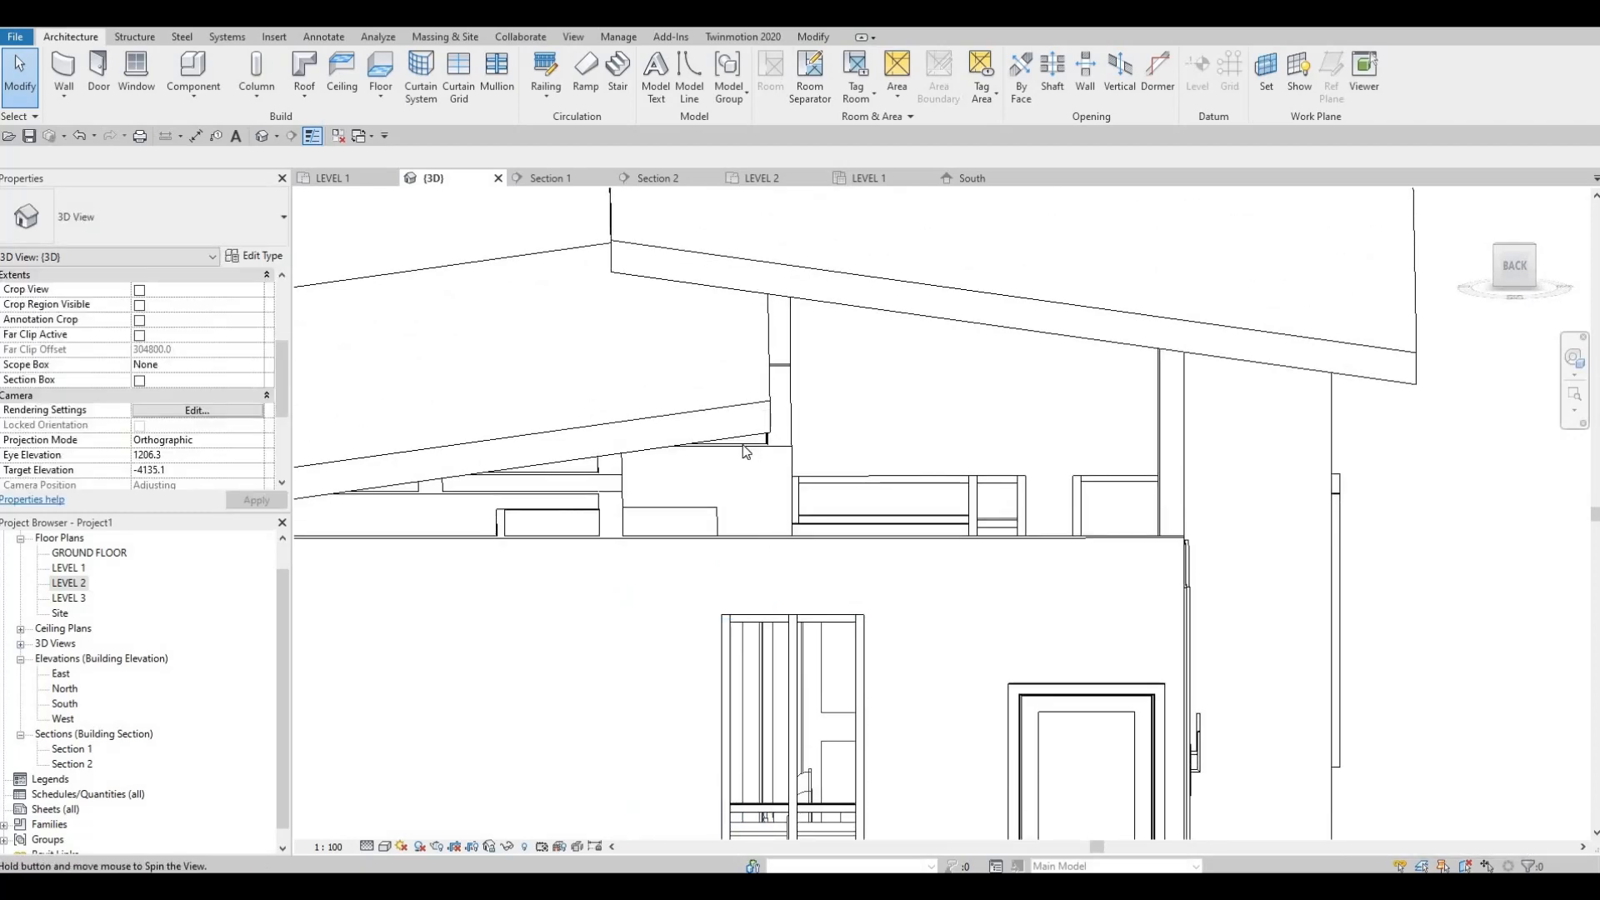
shift+middle_drag(746, 452, 805, 446)
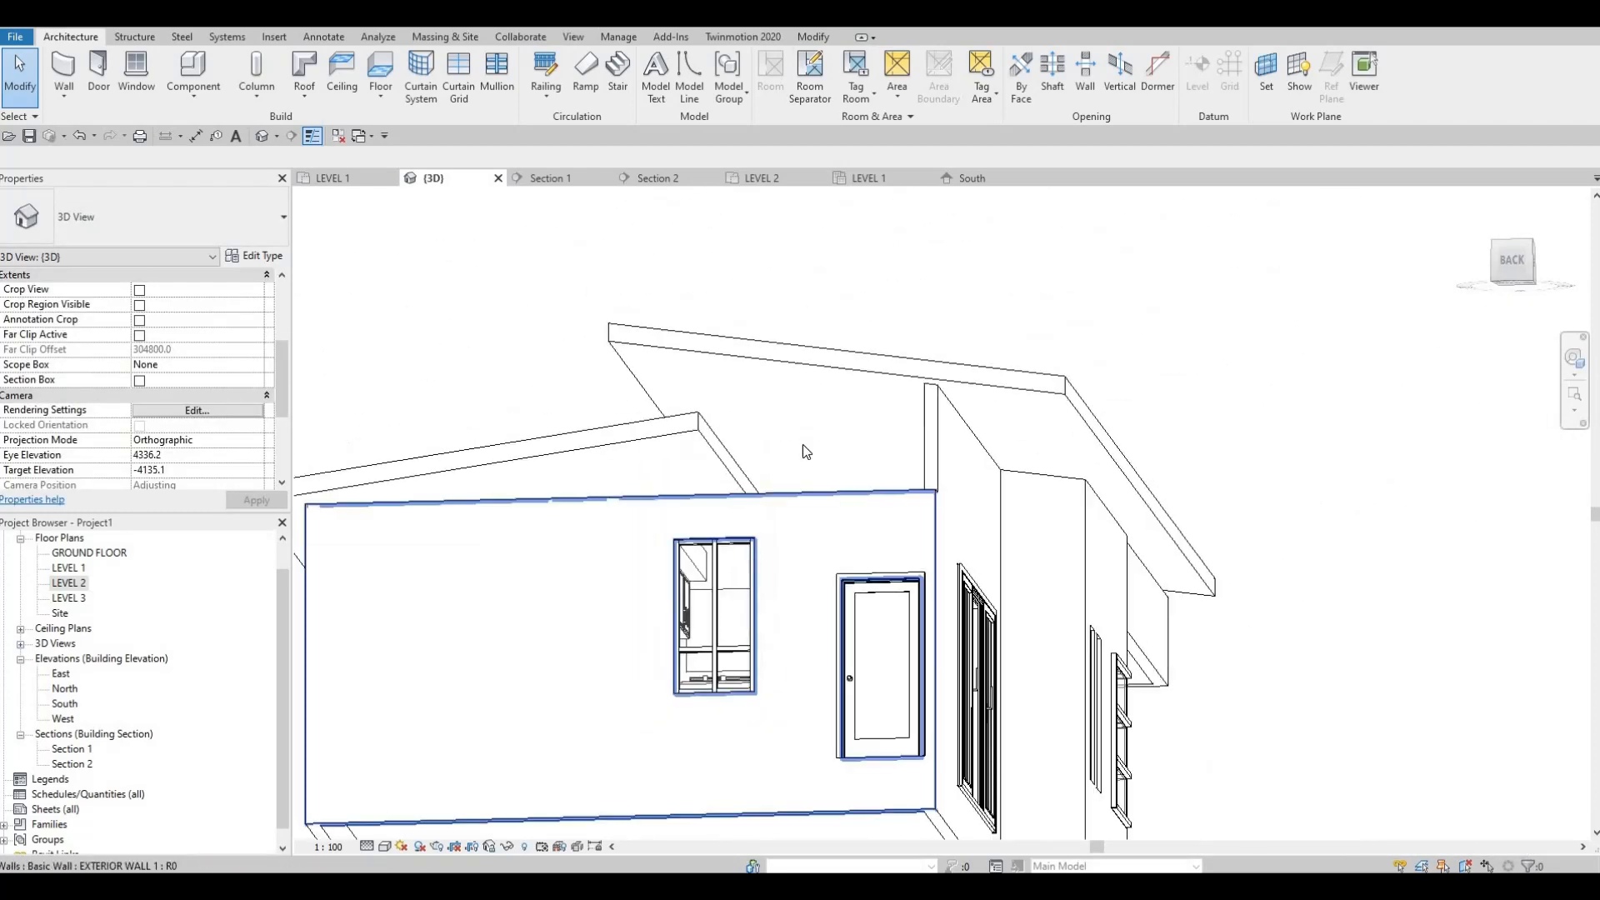
click(727, 499)
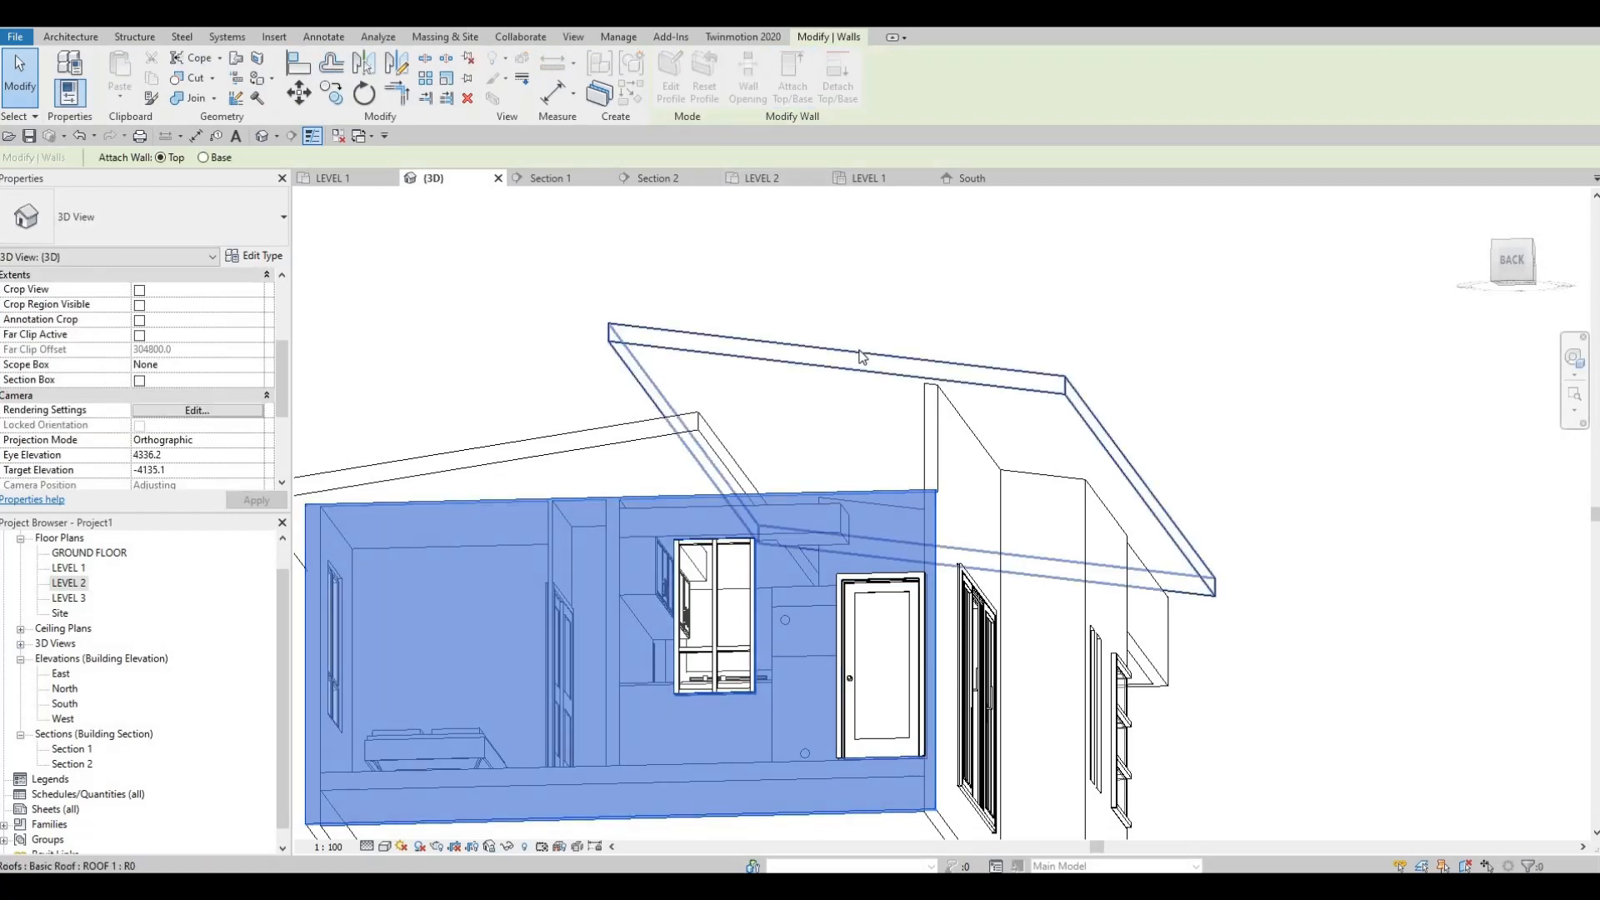
click(750, 418)
shift+middle_drag(762, 514, 646, 447)
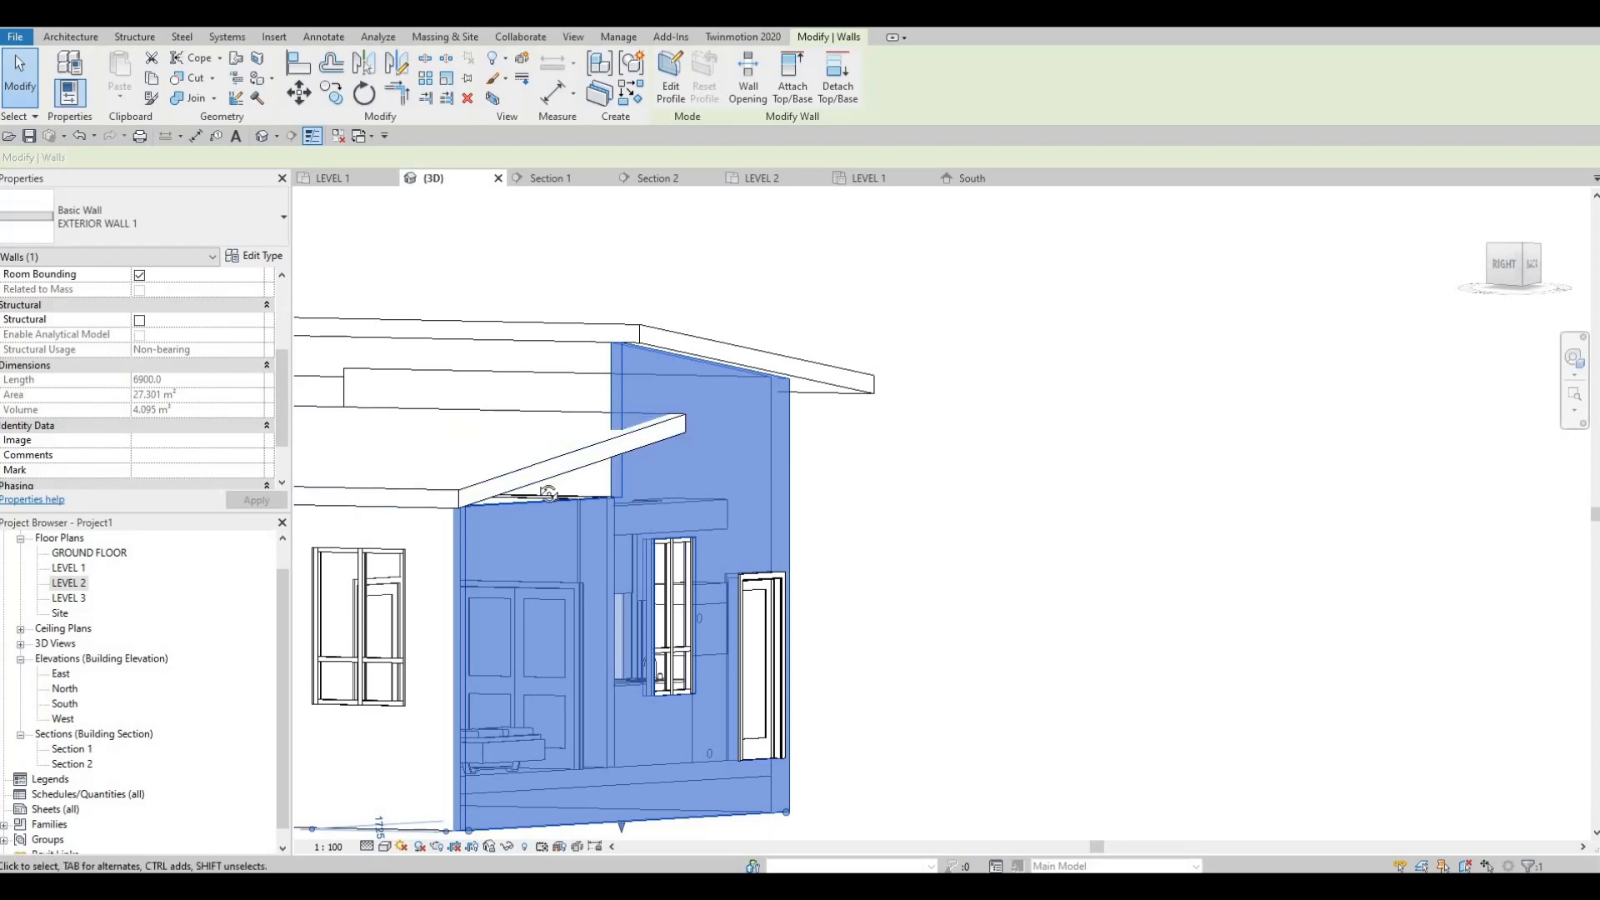
shift+middle_drag(548, 492, 730, 465)
key(Escape)
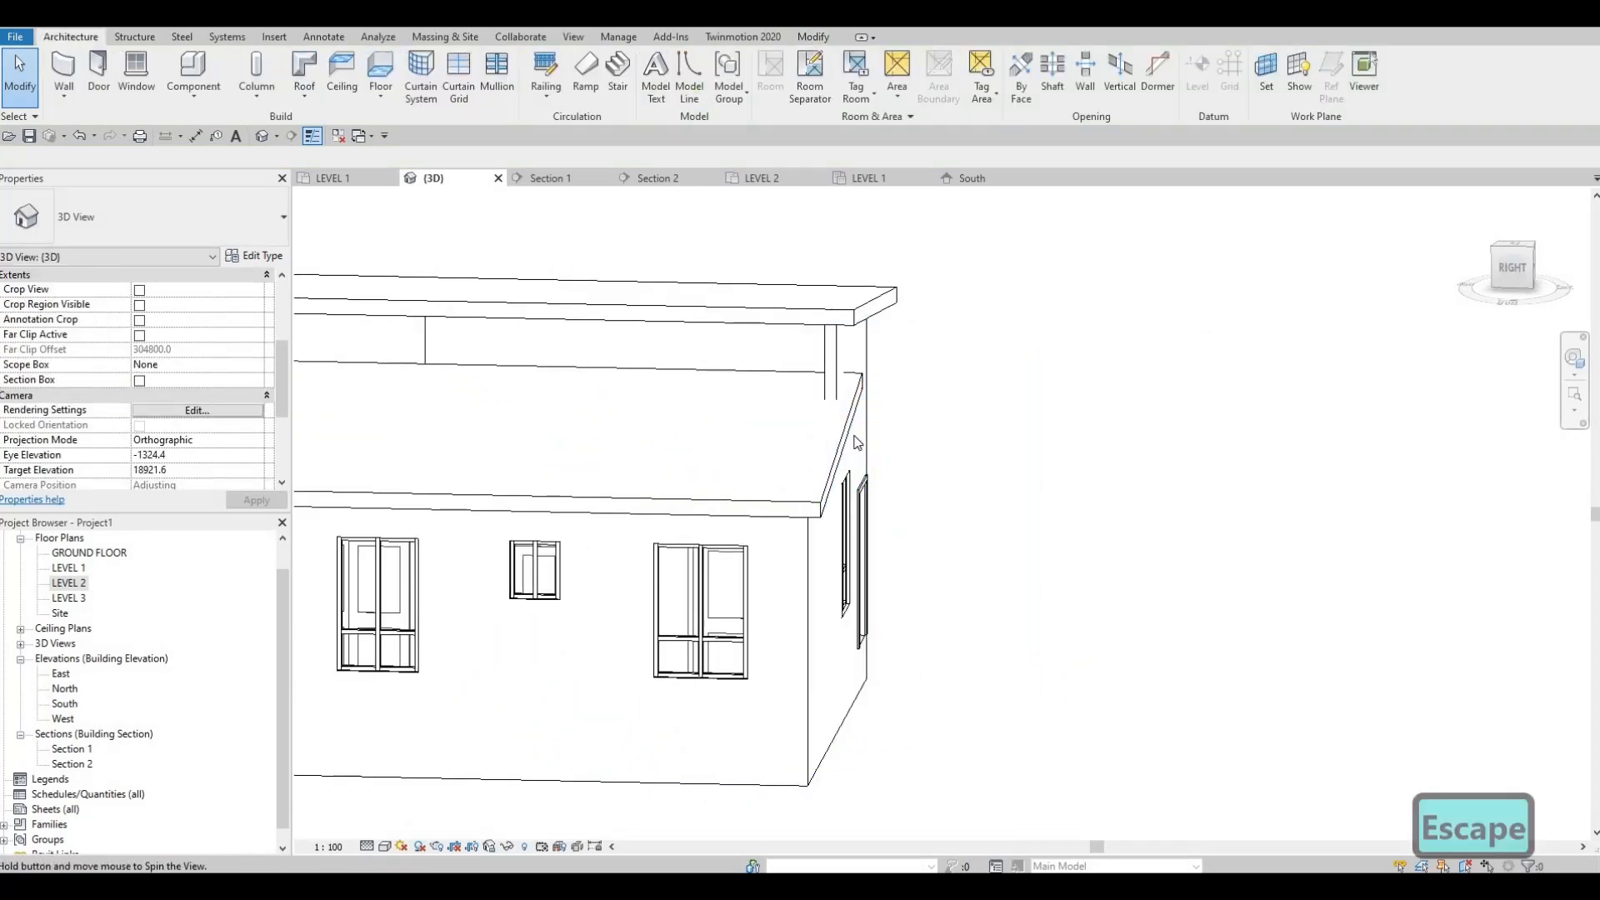
Step: Attach the top of the same back wall to the lower roof as well
shift+middle_drag(857, 443, 790, 439)
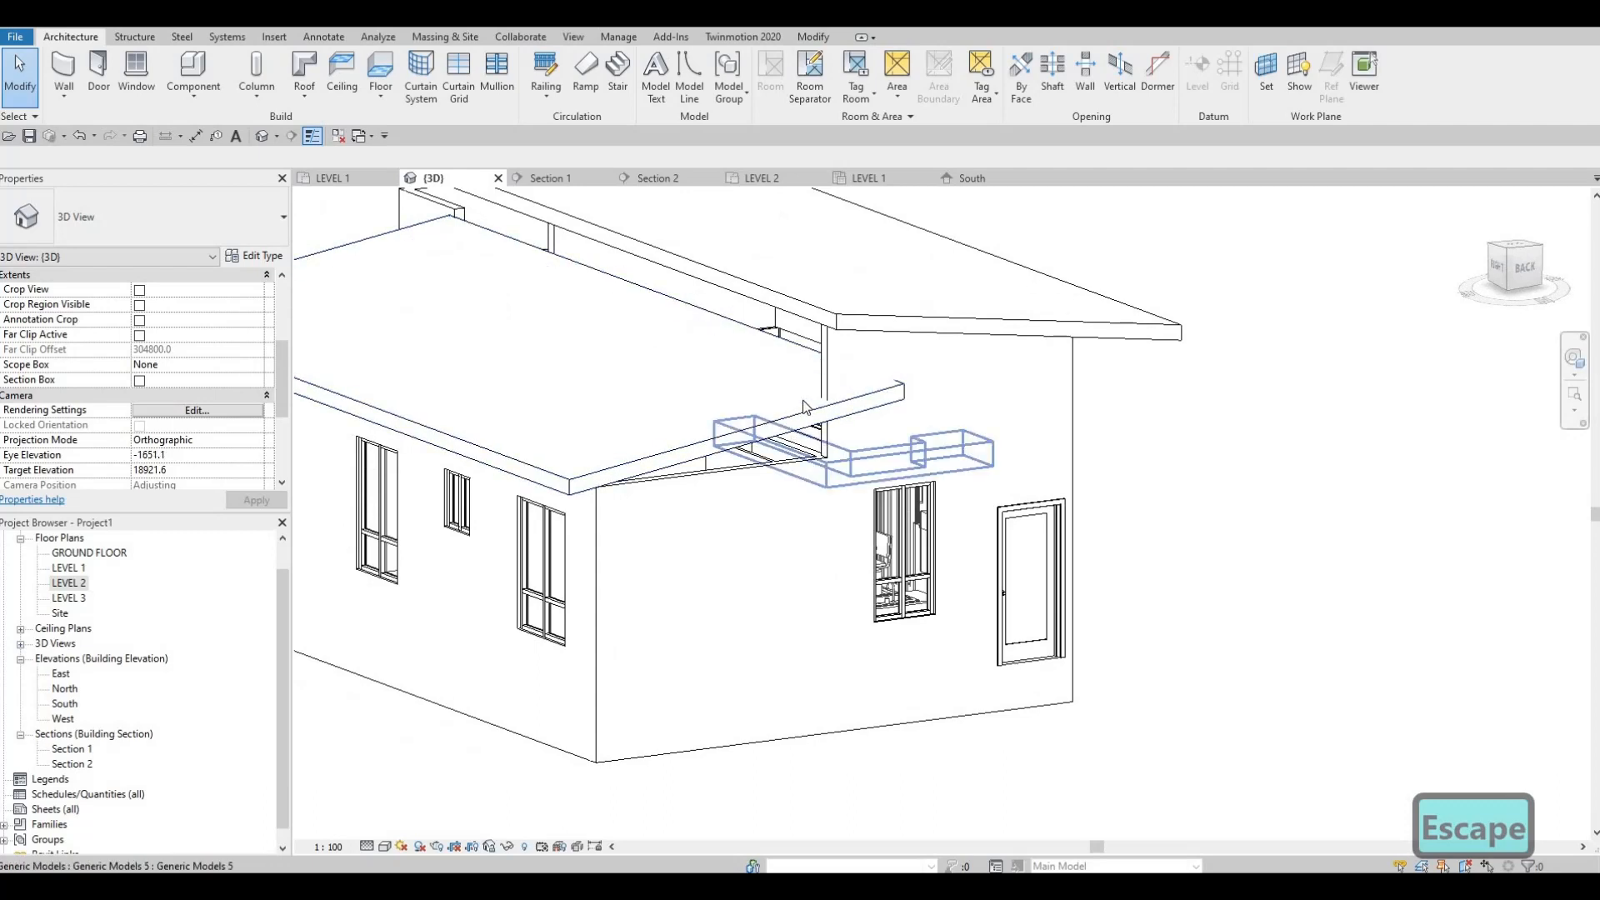
click(765, 452)
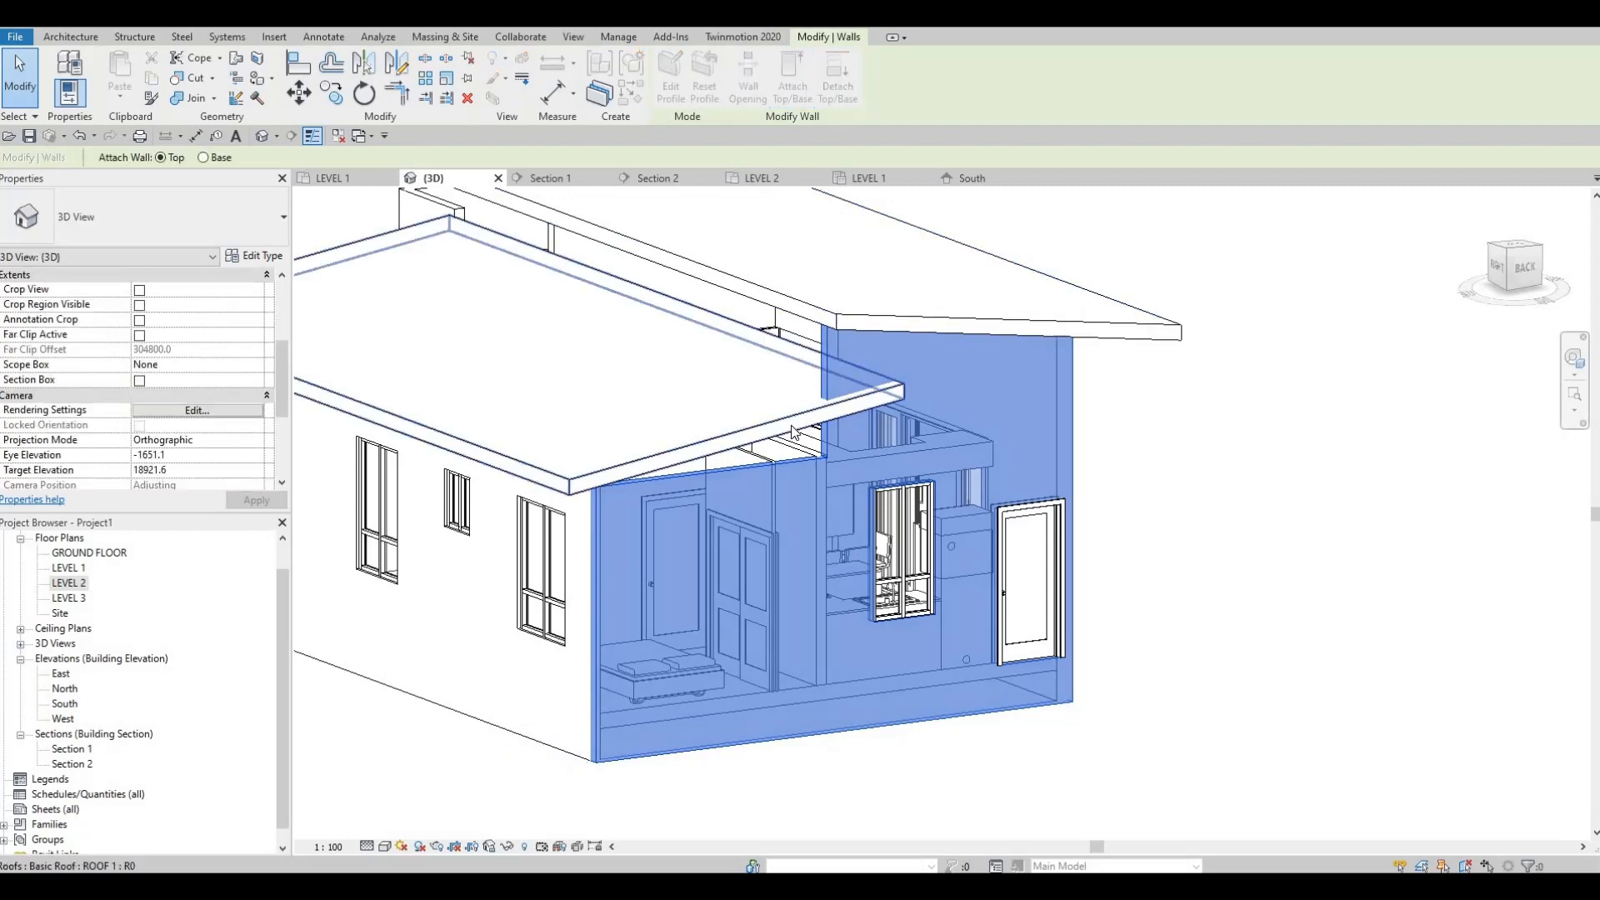
click(753, 467)
key(Escape)
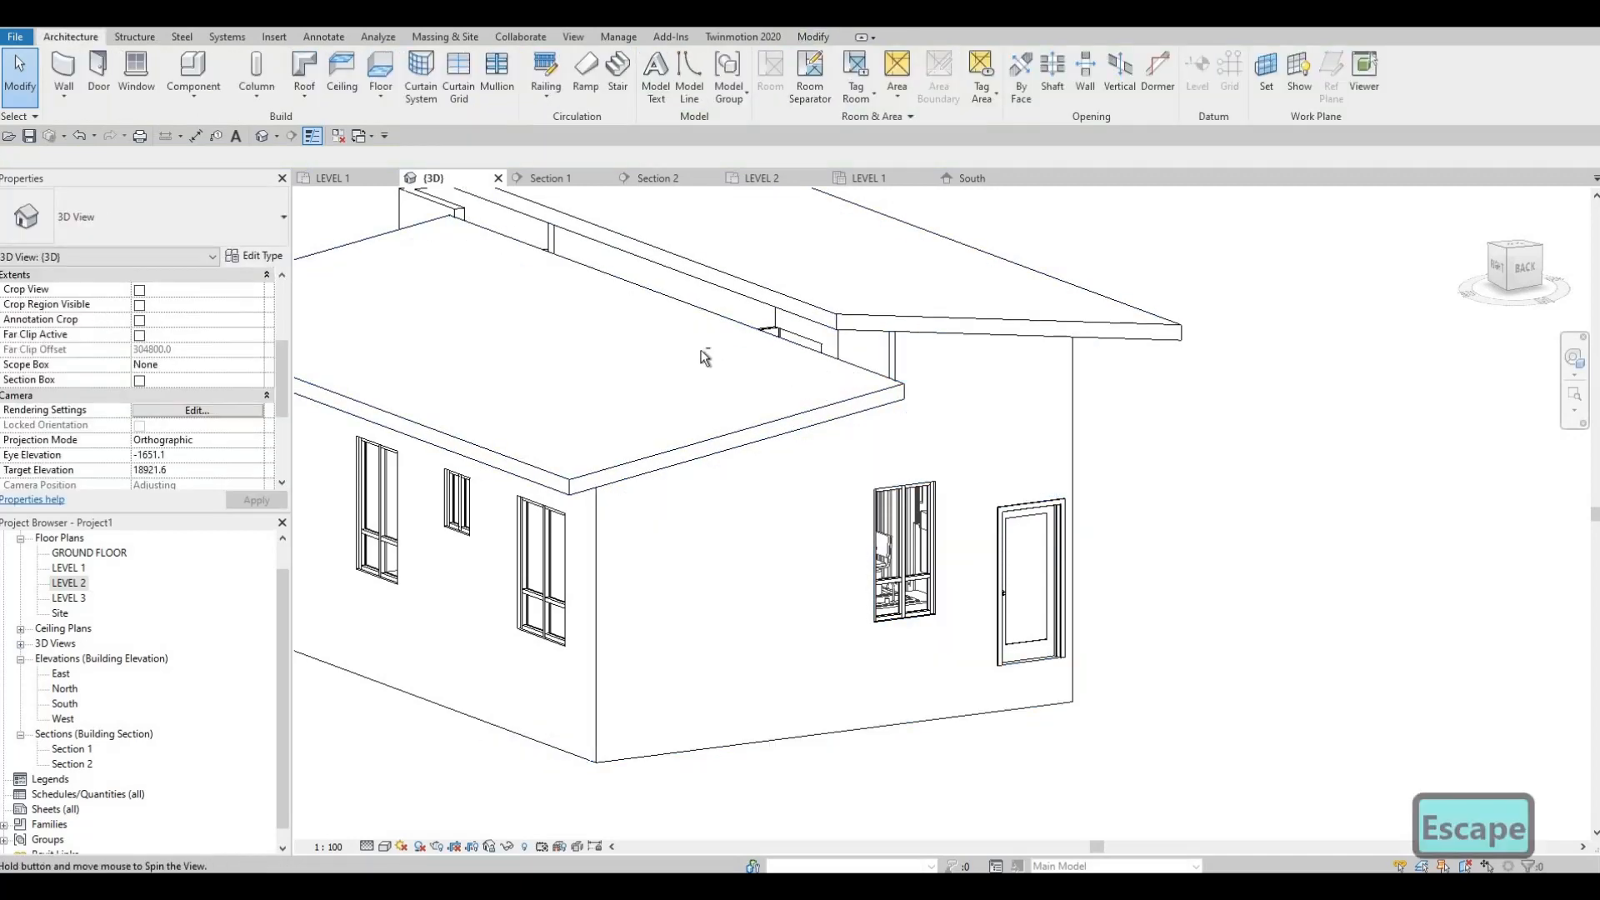
Step: Attach the top of the long side wall with the three windows to the lower roof
shift+middle_drag(696, 360, 791, 447)
click(820, 433)
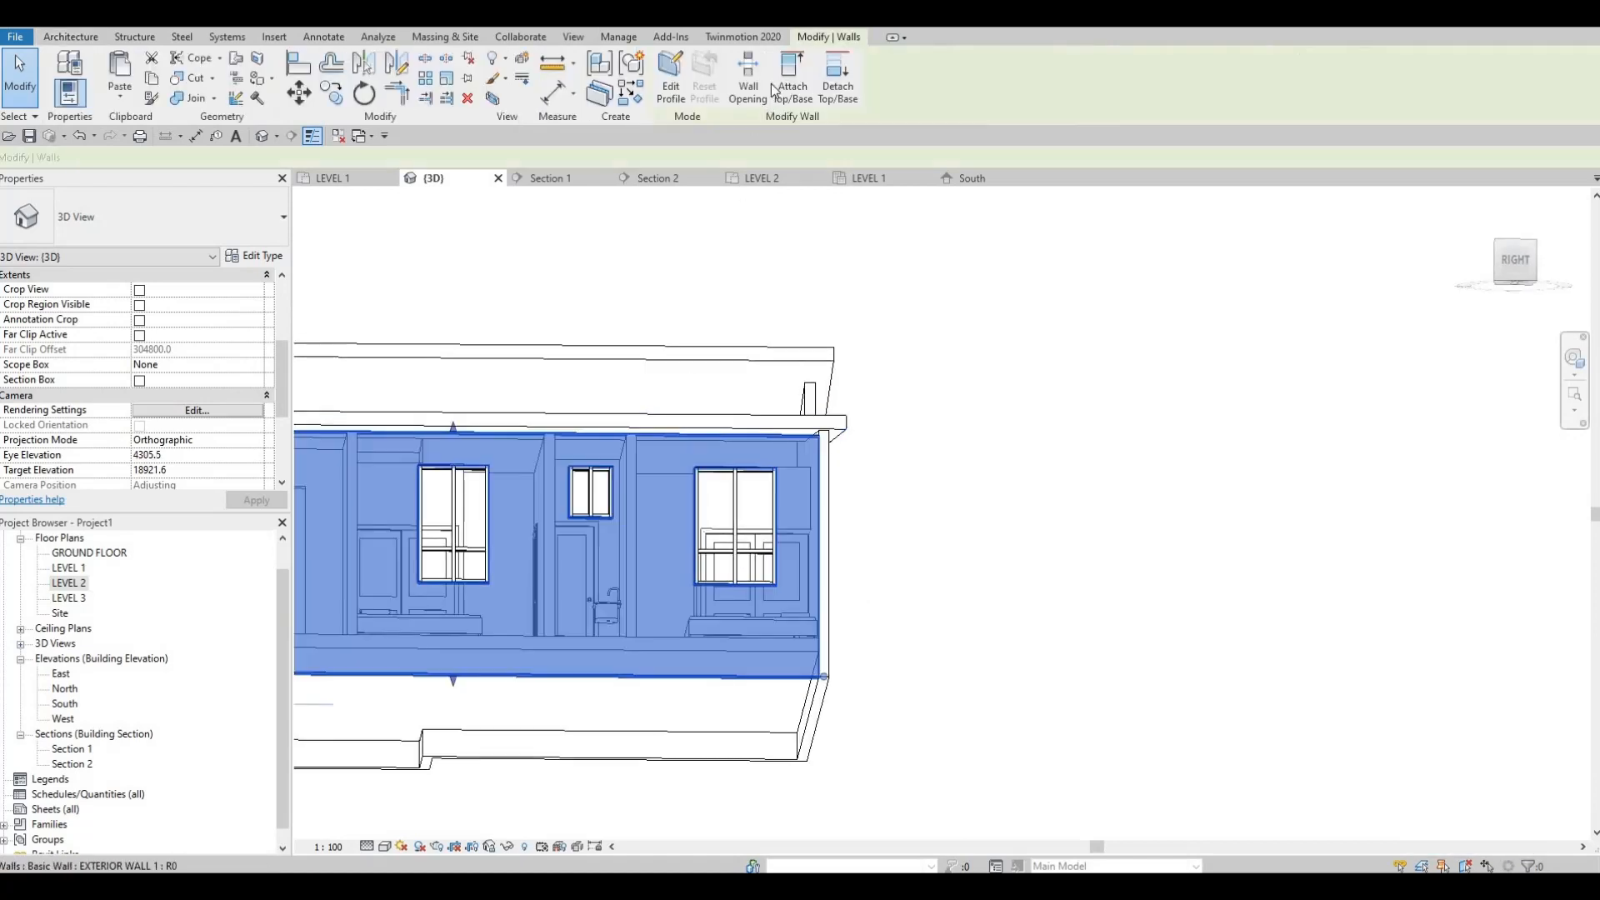
click(821, 422)
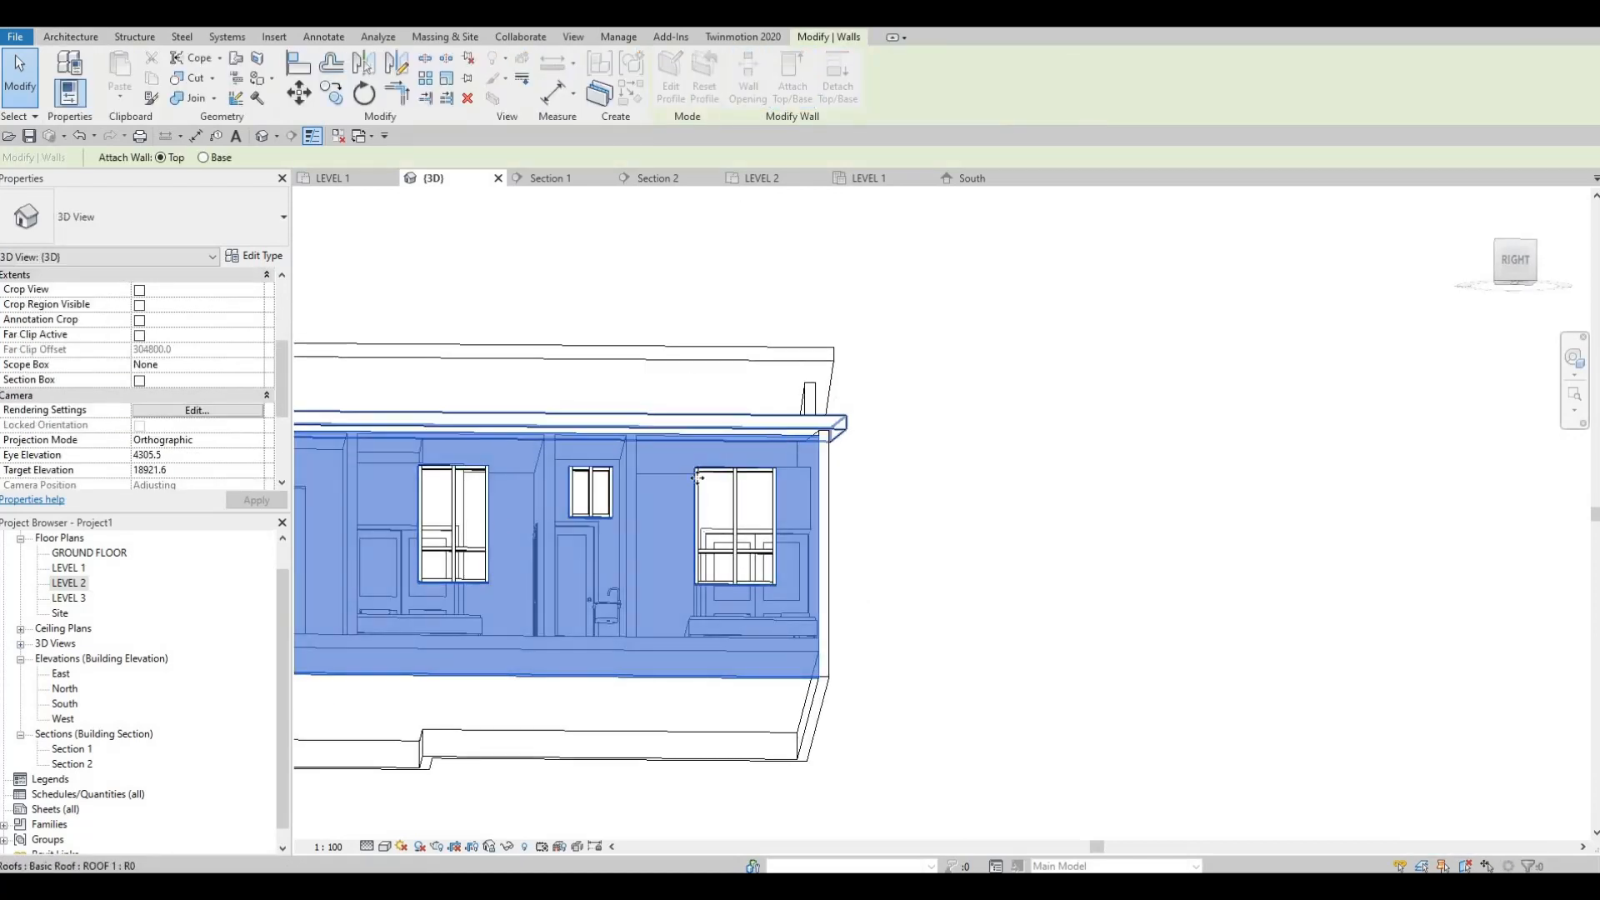
scroll(700, 512, down, 3)
shift+middle_drag(700, 512, 652, 459)
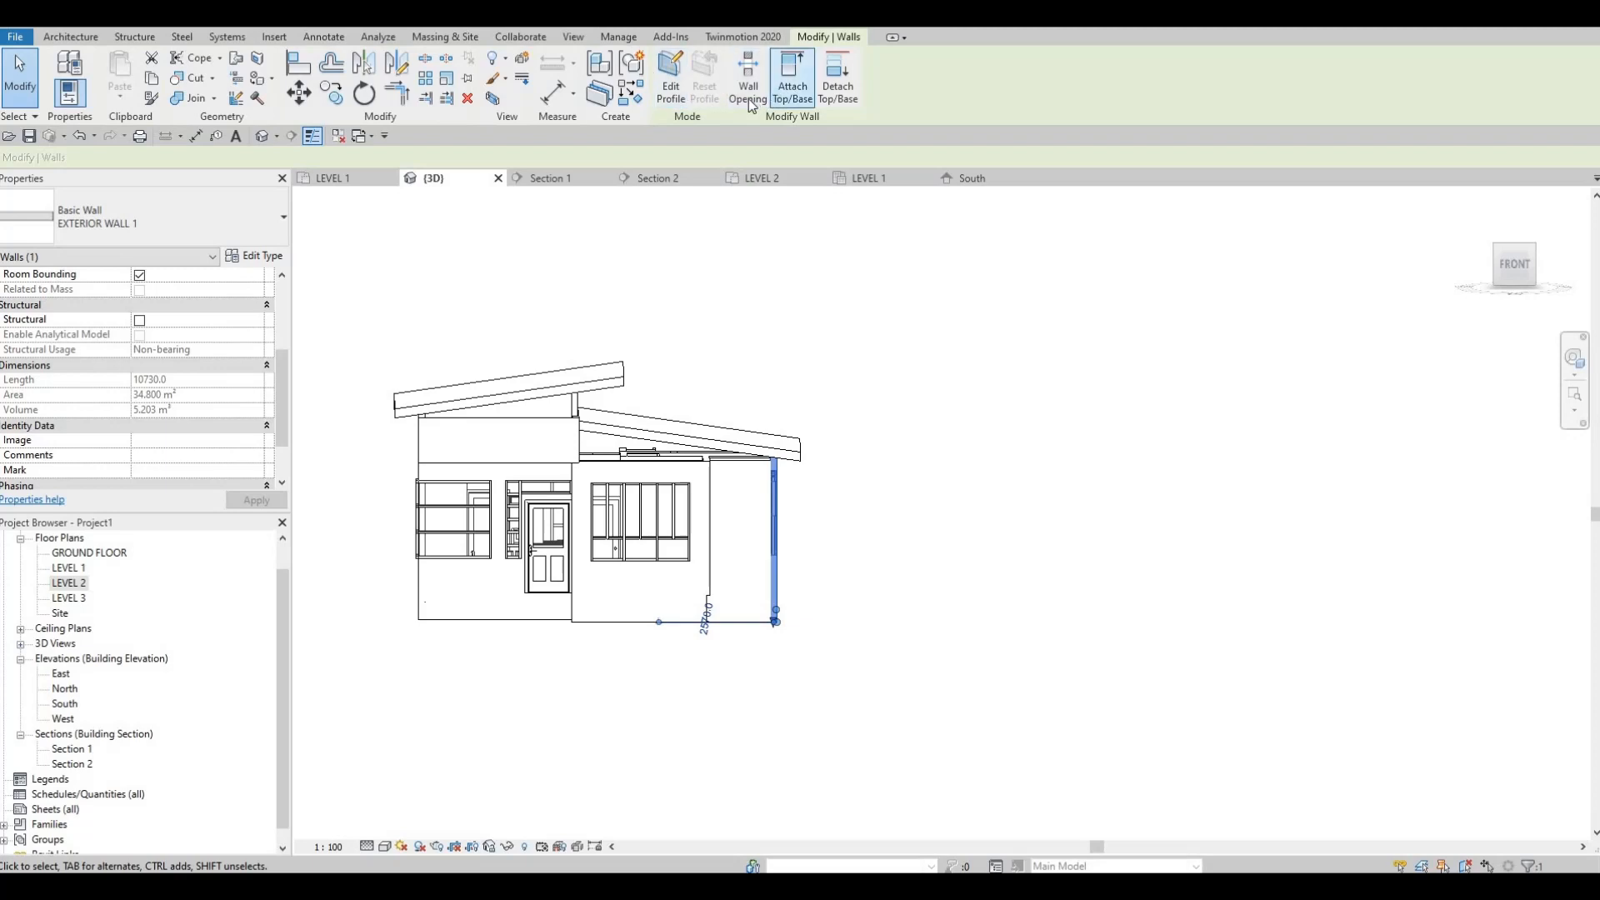
click(782, 94)
scroll(743, 374, up, 1)
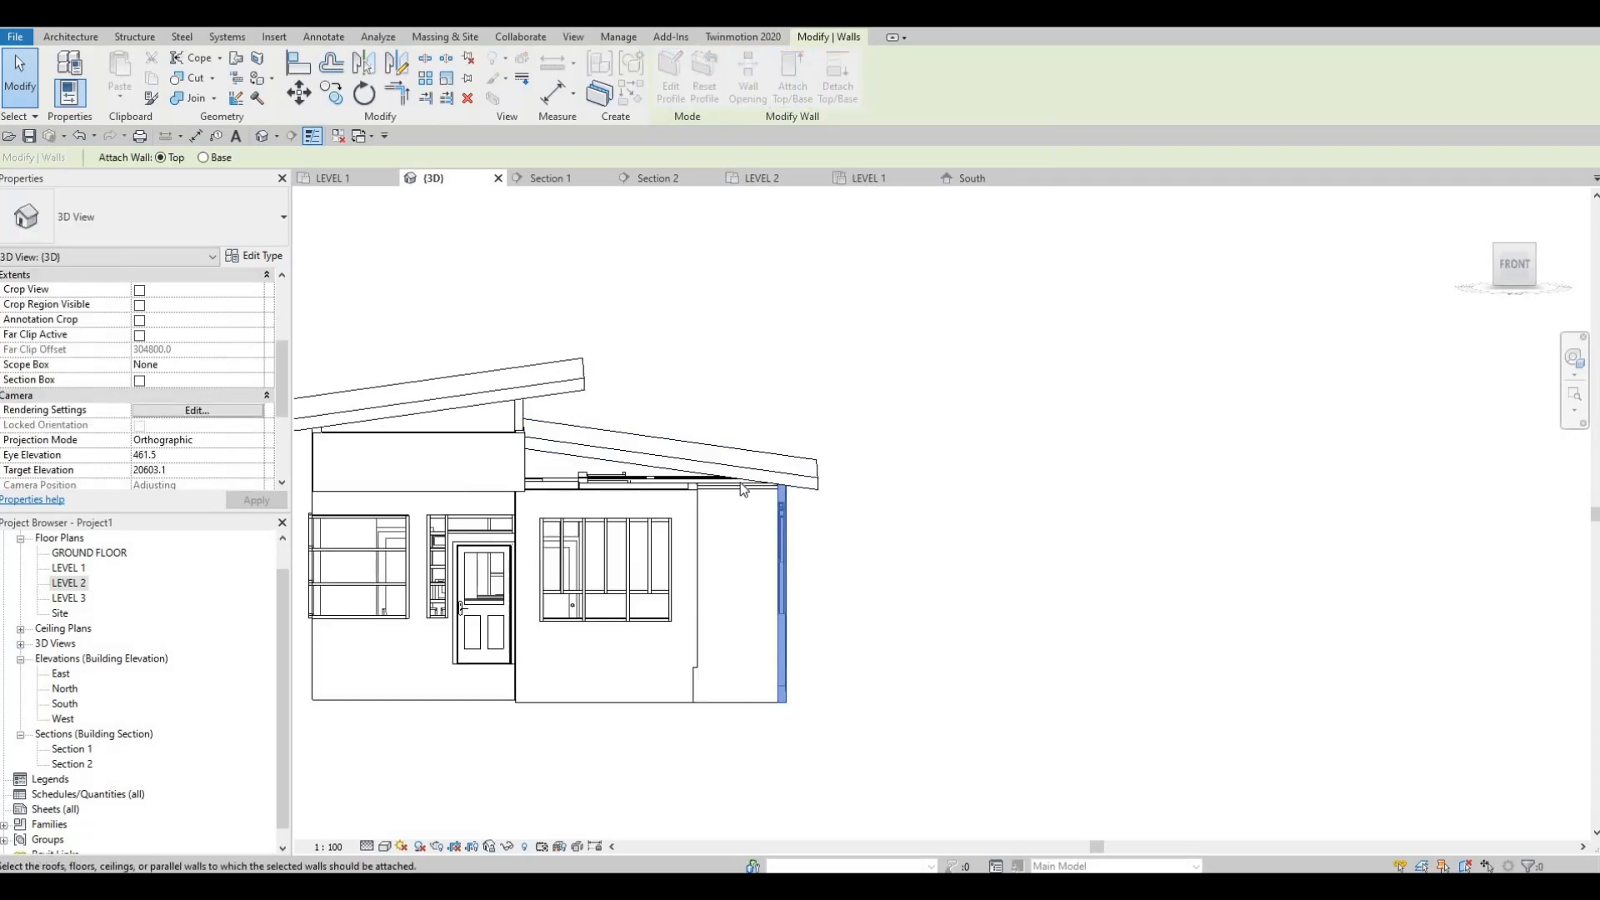
key(Escape)
key(Escape)
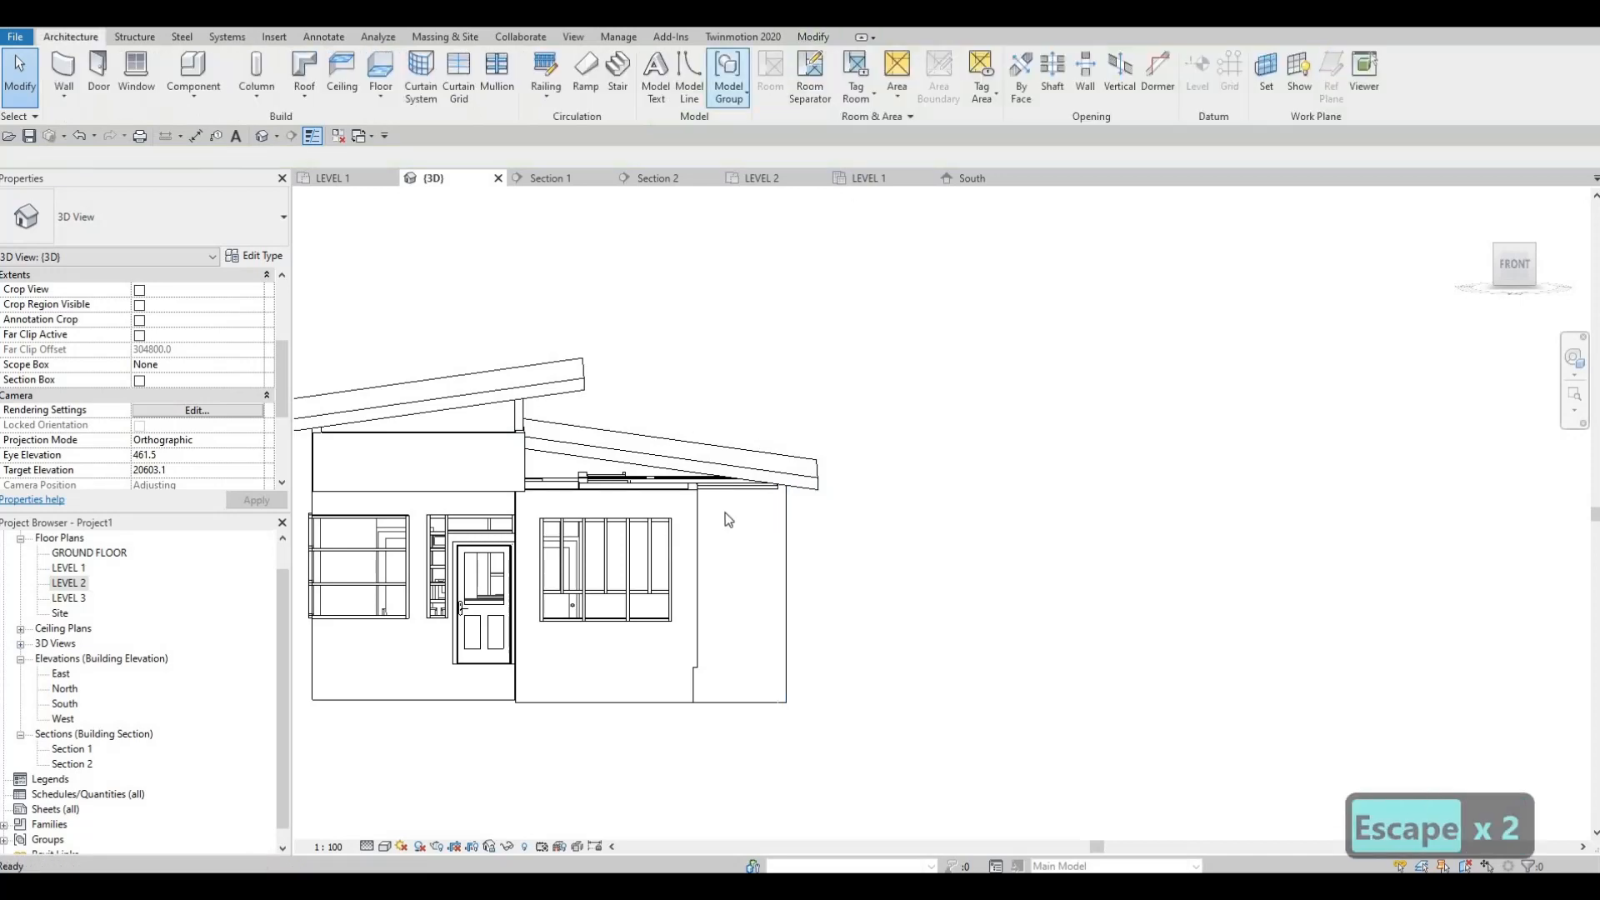
Step: Attach the top of the narrow, windowless front wall beside the bedroom window wall to the lower roof
click(750, 516)
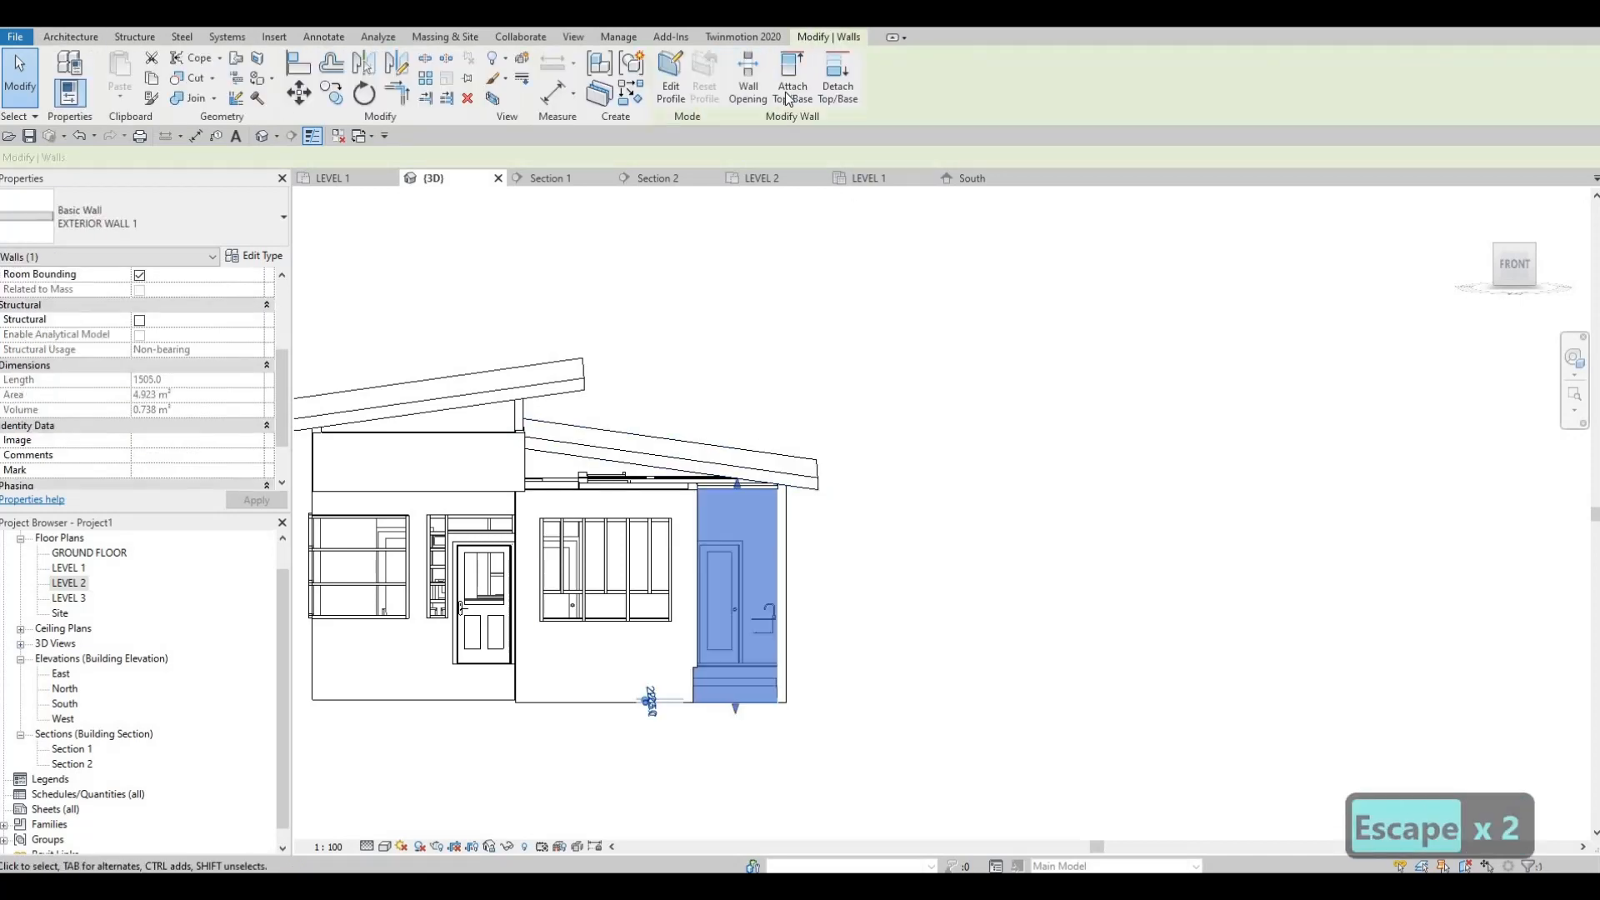
click(690, 490)
key(Escape)
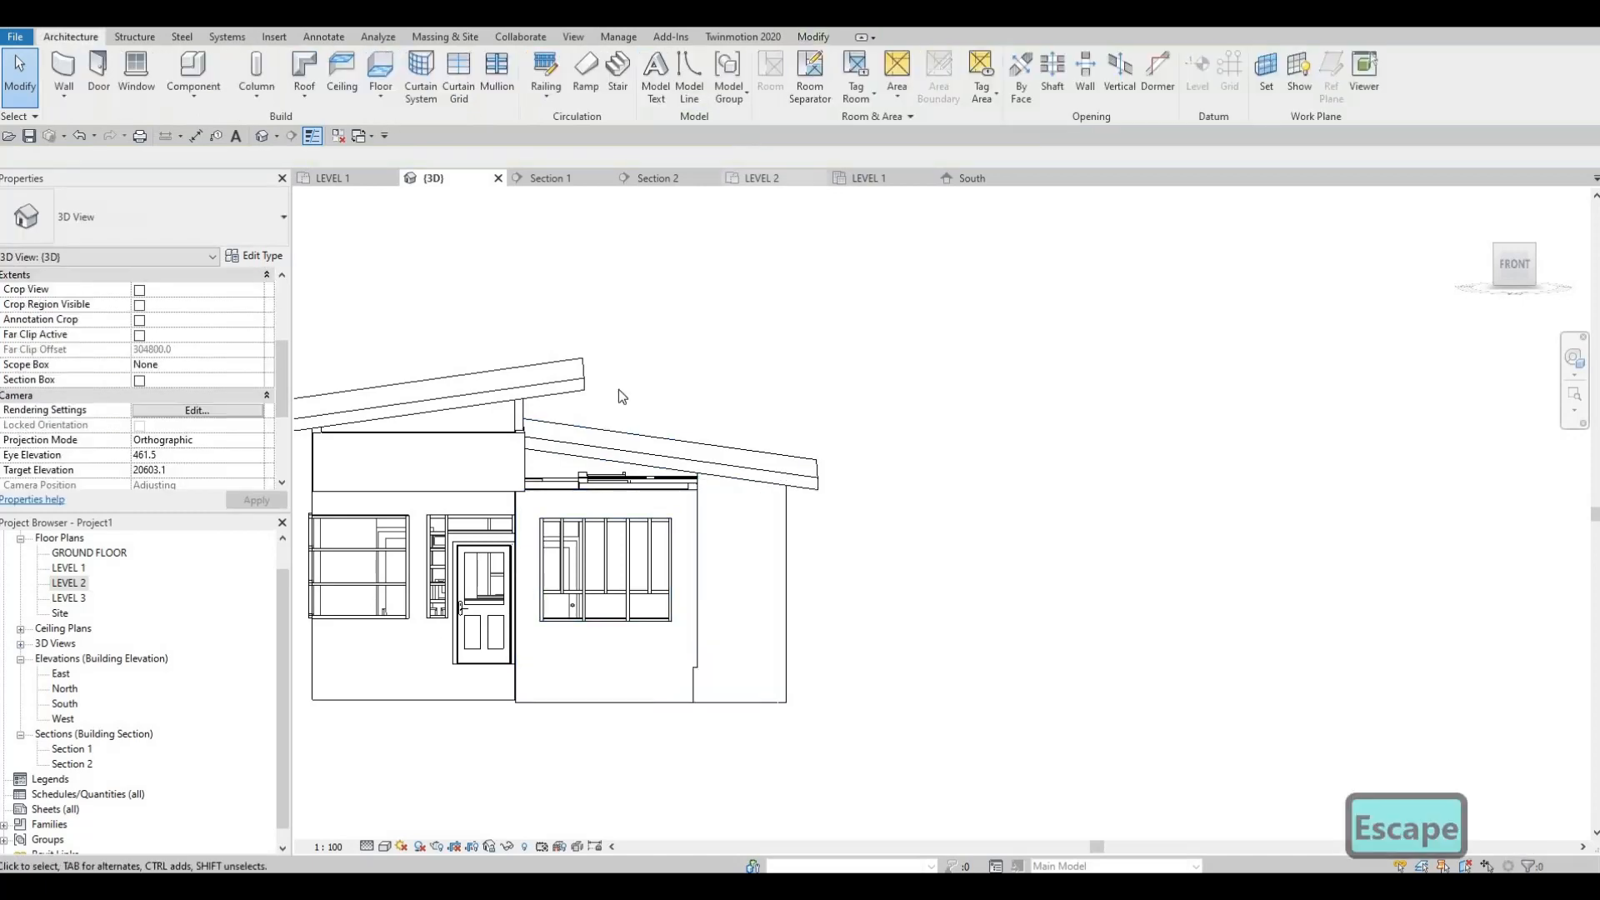
Step: Attach the top of the front wall with the wide four-panel window to the lower roof
click(604, 506)
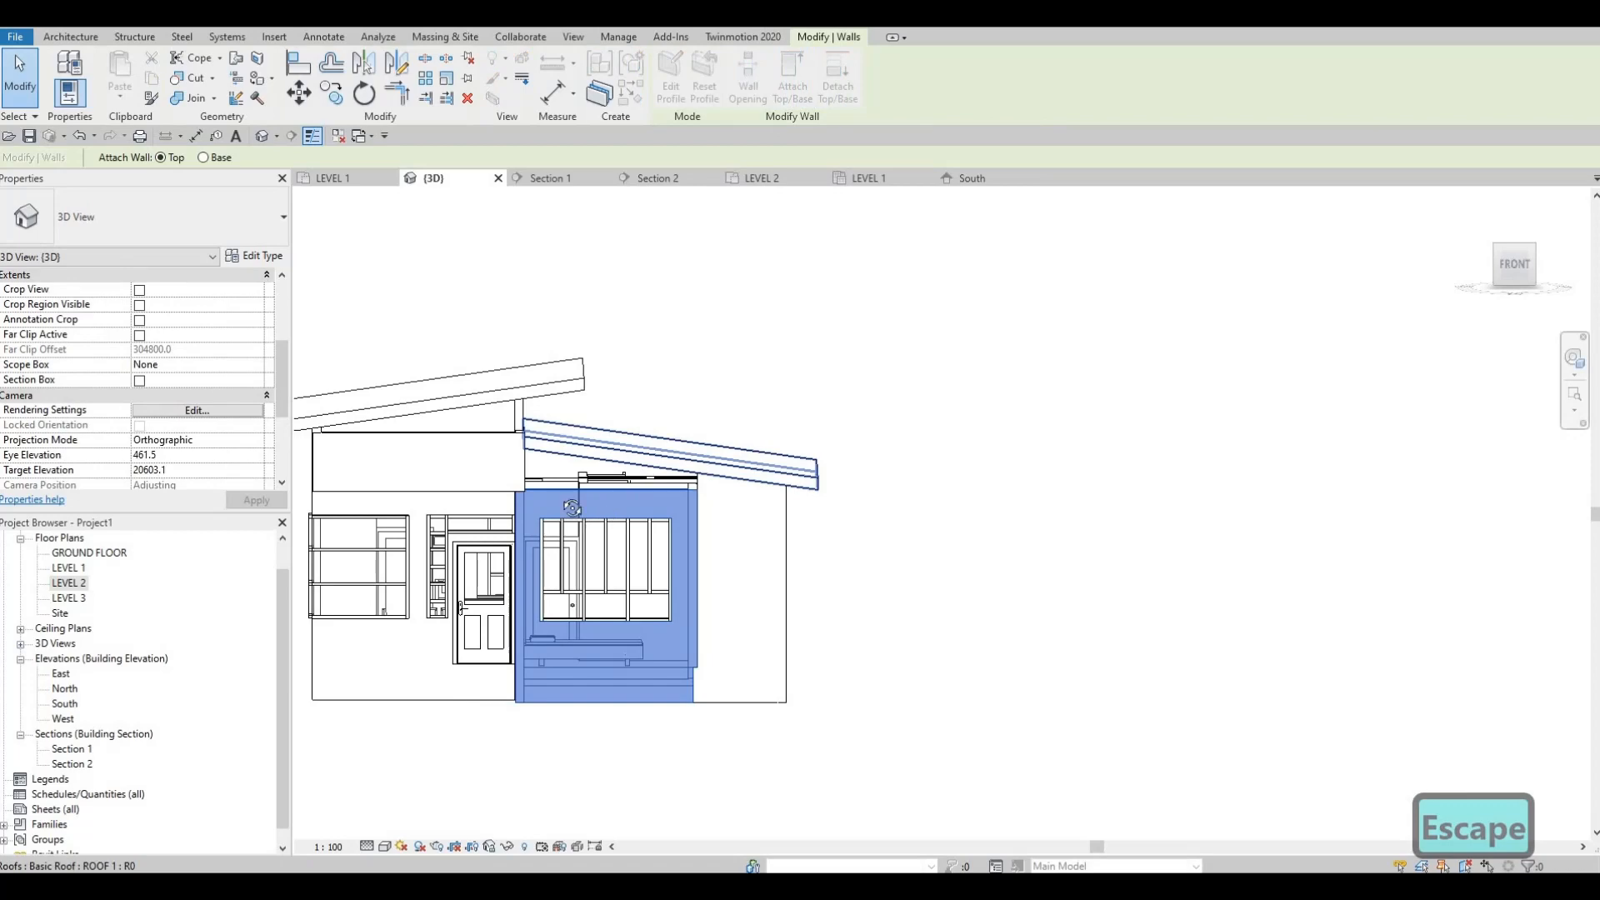
click(571, 507)
shift+middle_drag(467, 411, 362, 383)
key(Escape)
scroll(684, 446, up, 2)
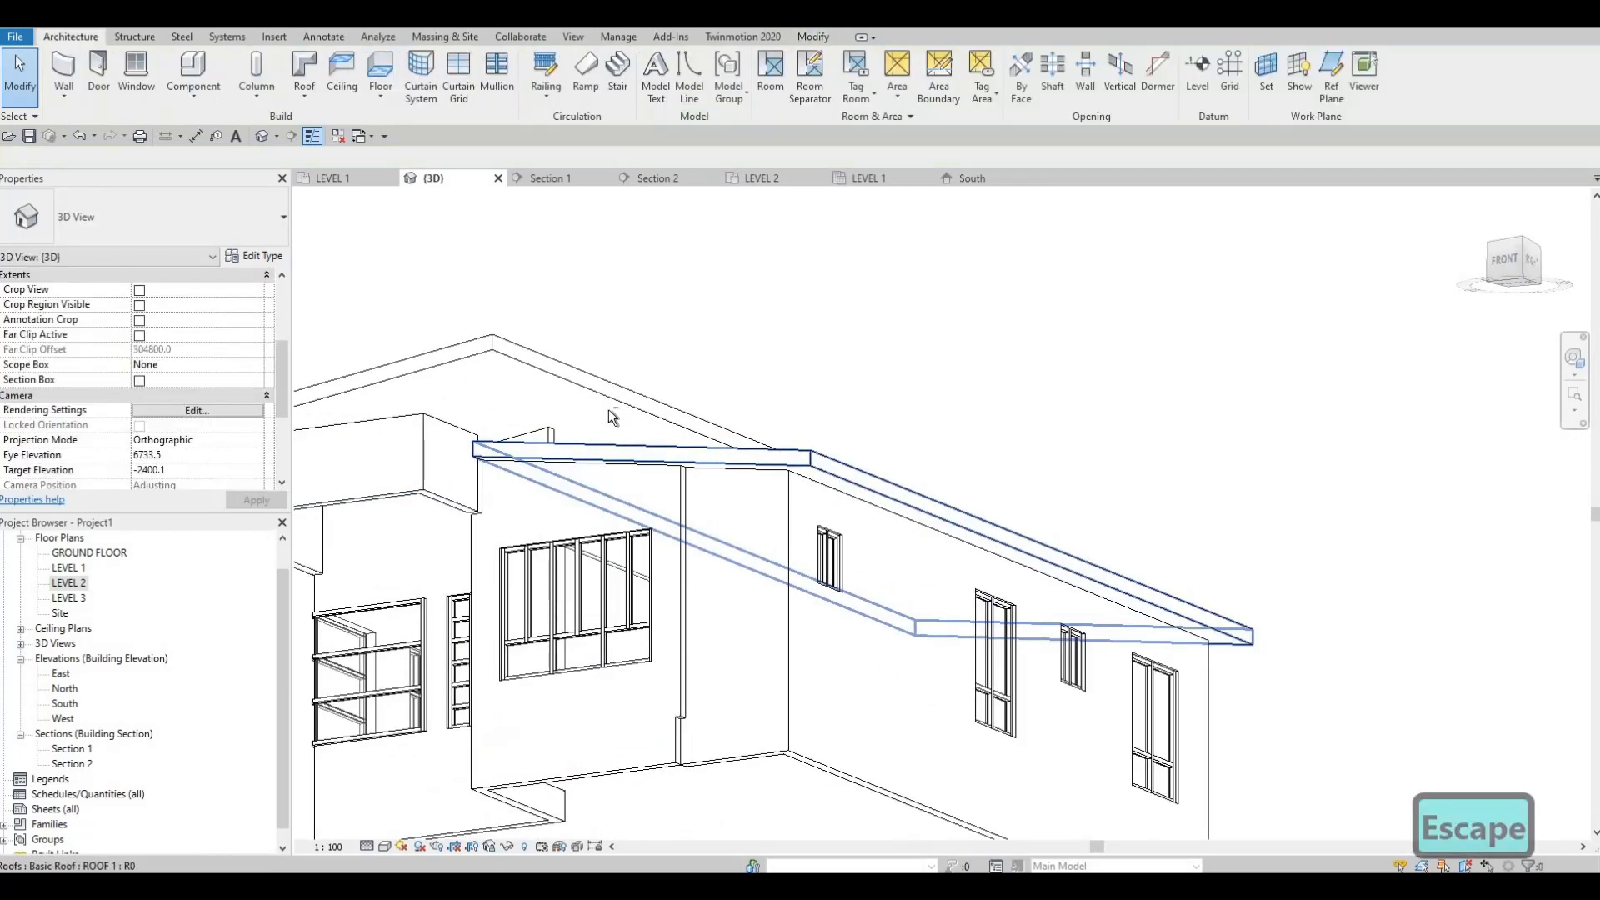
Step: Attach the top of the EXTERIOR WALL 1 side wall between the entrance door and the front bedroom window wall to the upper roof
mouse_move(614, 414)
shift+middle_down()
mouse_move(593, 528)
mouse_move(614, 459)
mouse_move(344, 609)
mouse_move(642, 425)
shift+middle_up()
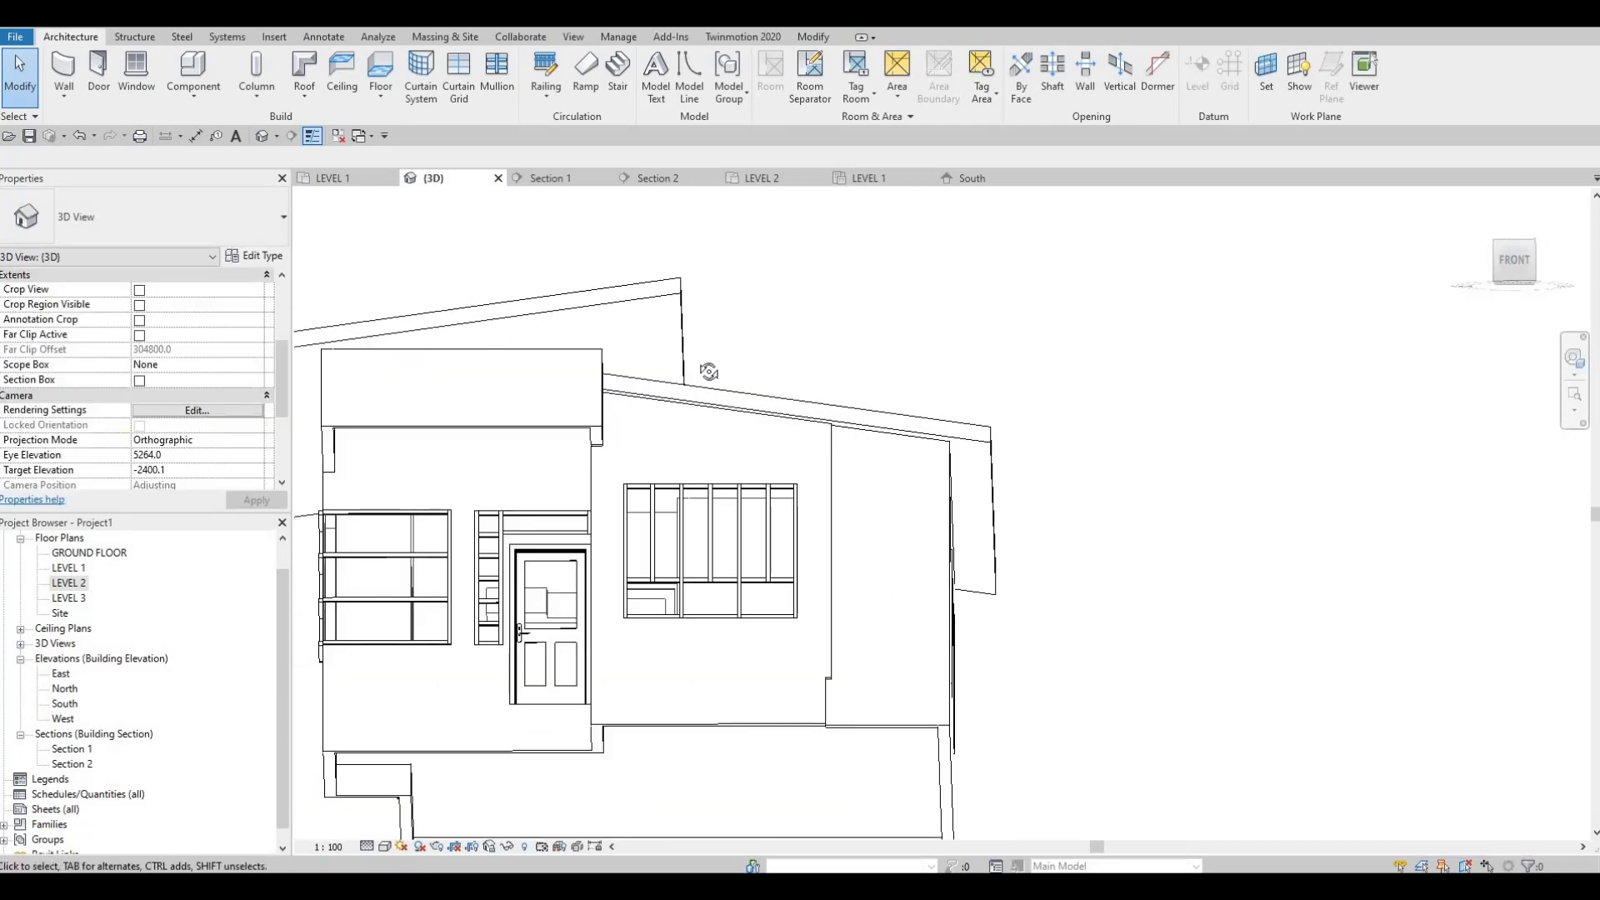
key(Escape)
mouse_move(709, 371)
shift+middle_down()
mouse_move(721, 373)
mouse_move(686, 392)
shift+middle_up()
scroll(667, 407, up, 1)
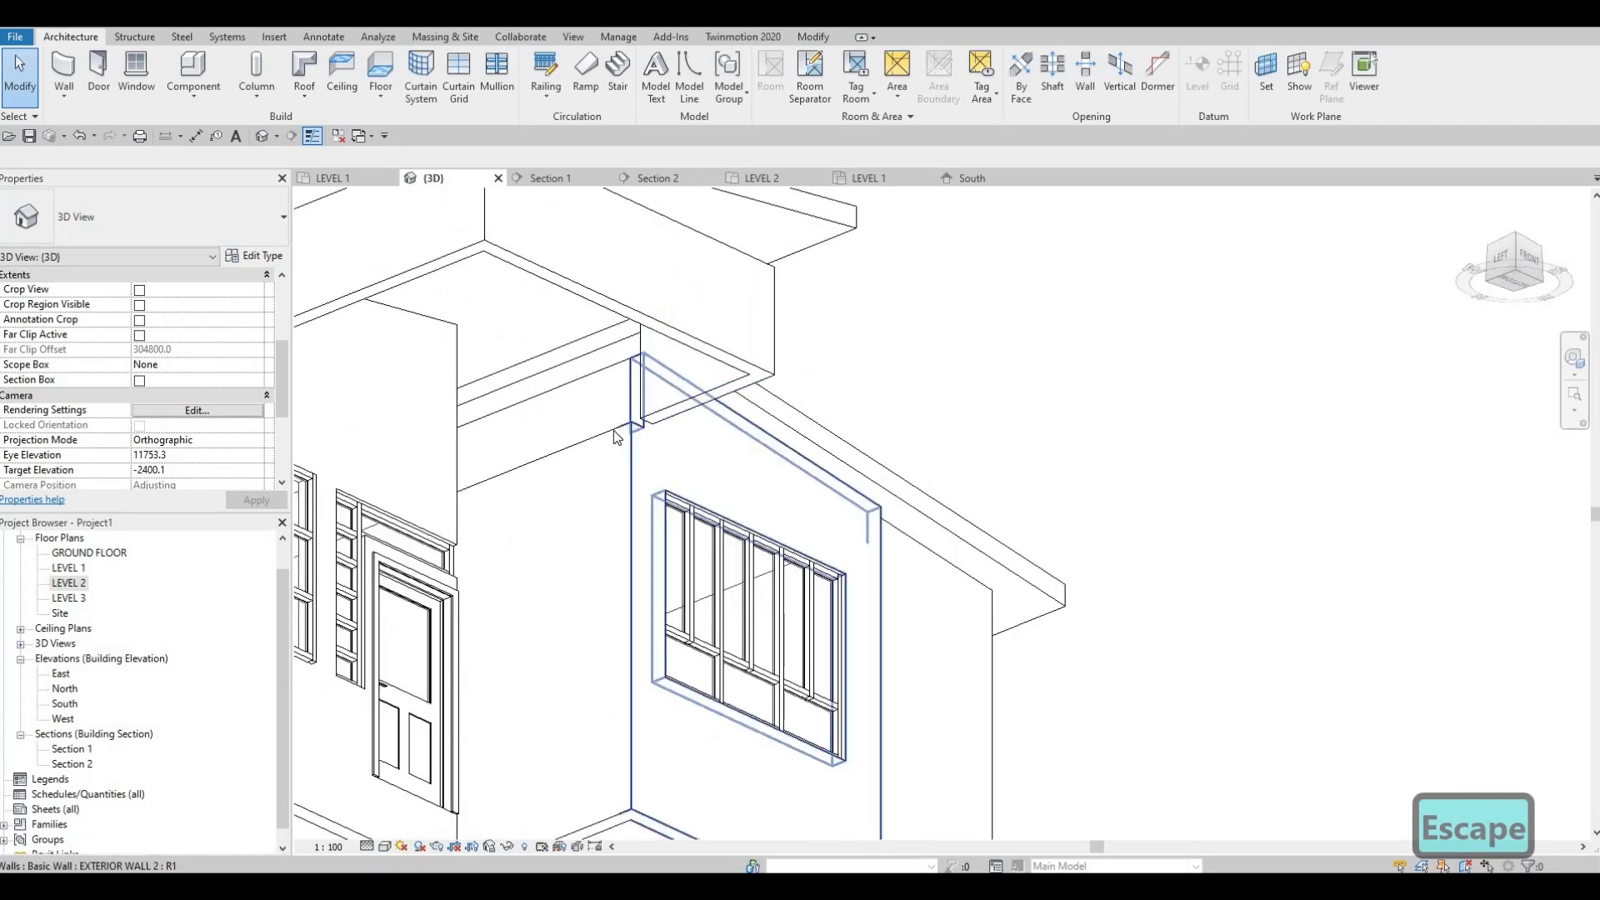
click(655, 384)
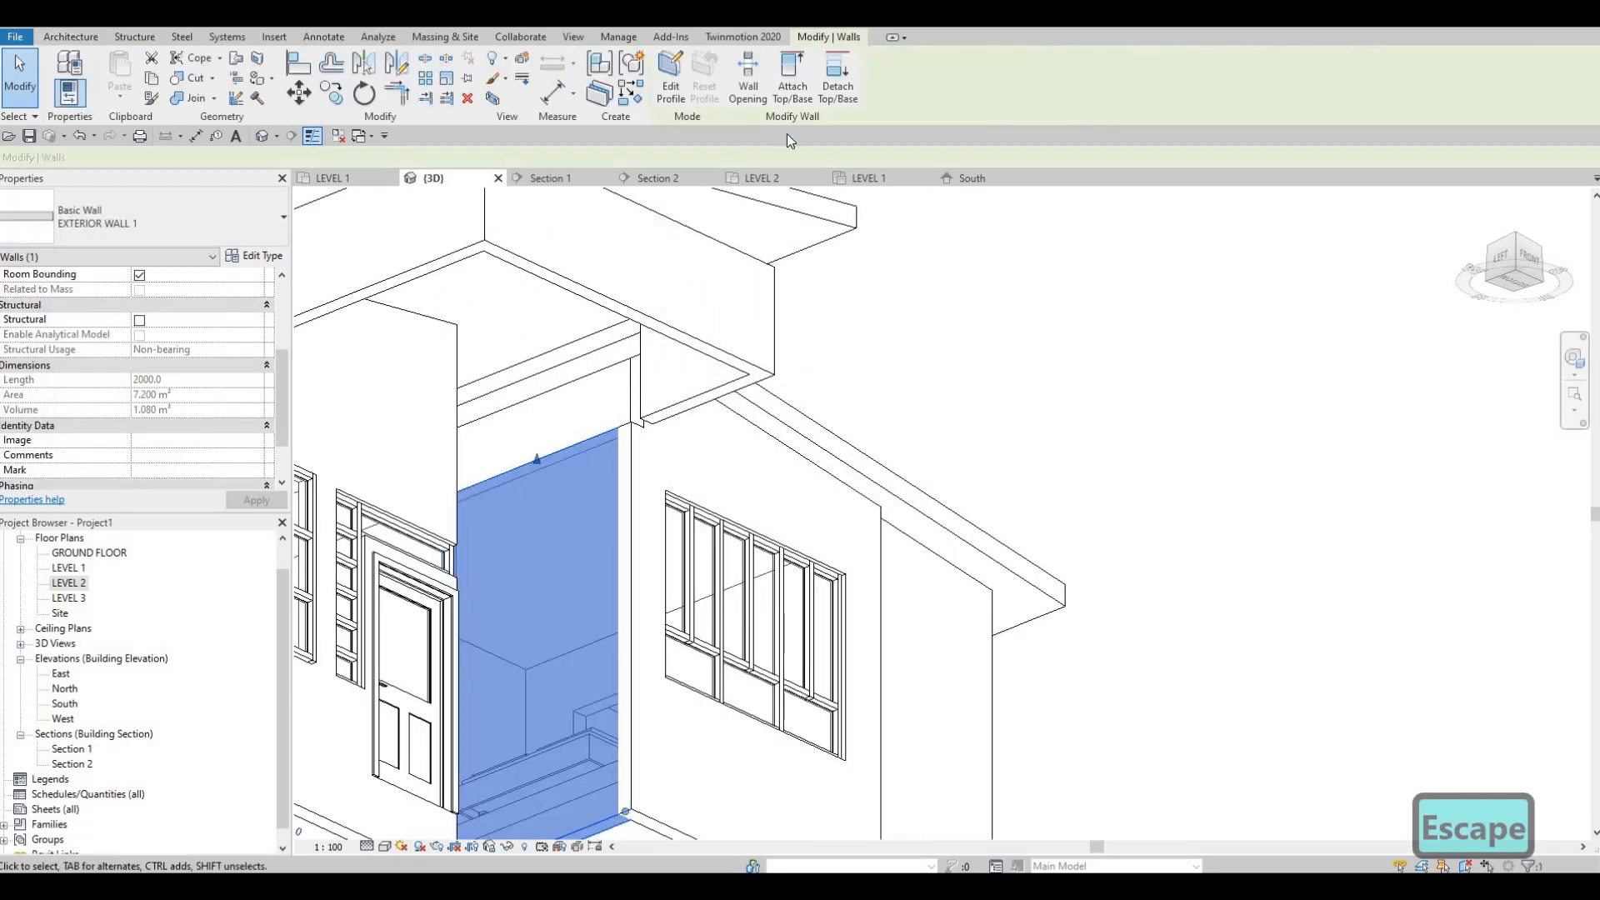
click(793, 75)
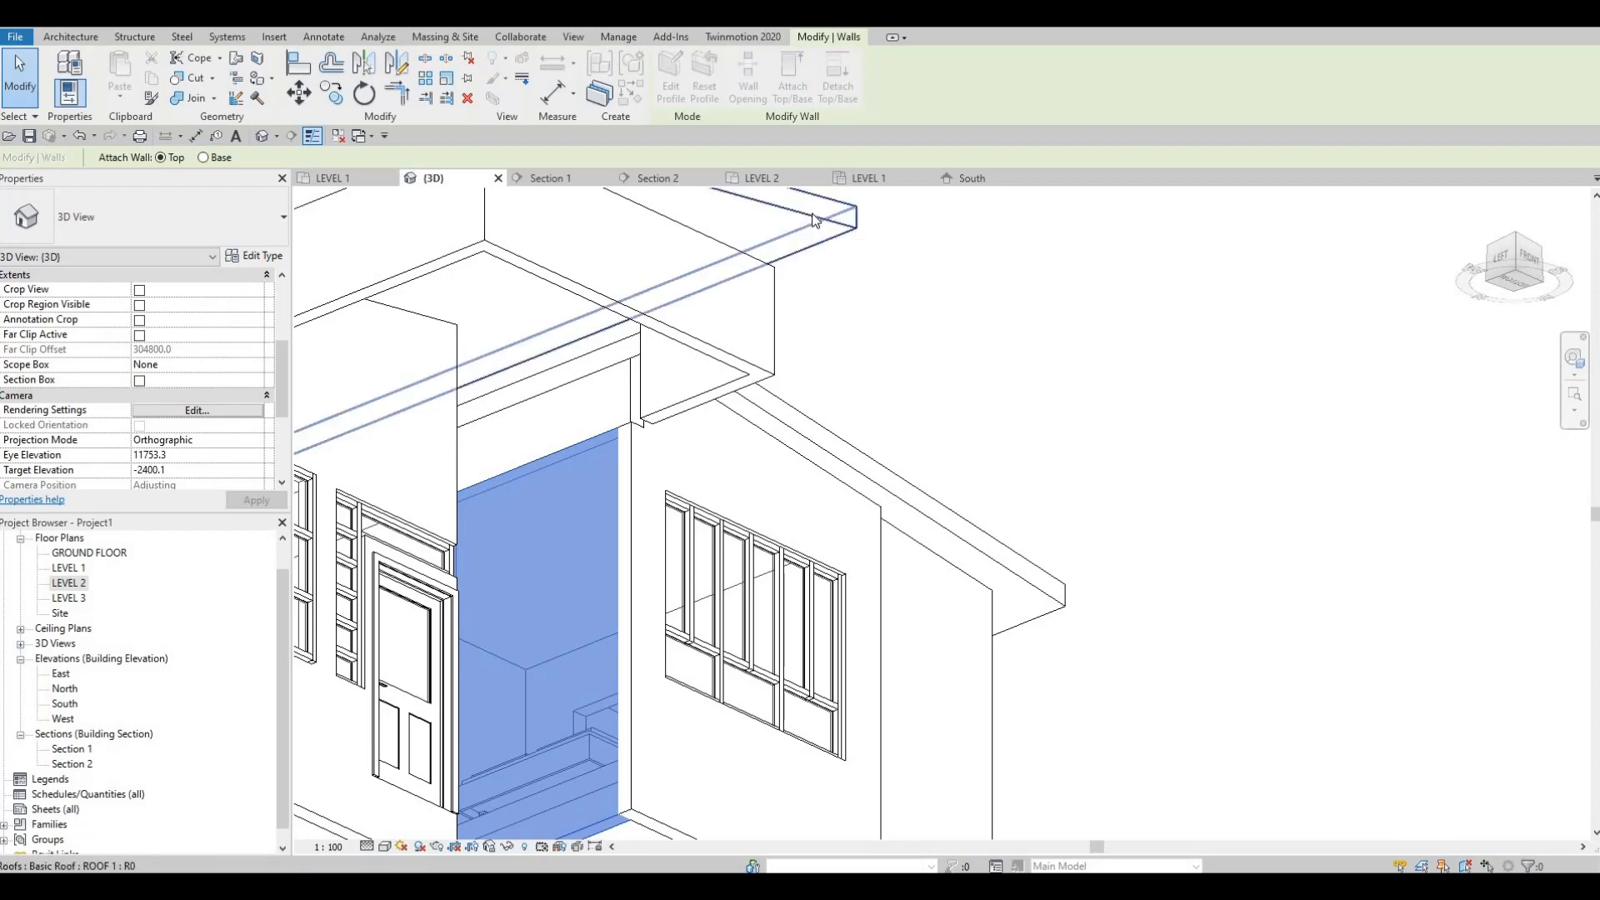
click(726, 380)
shift+middle_drag(726, 381, 725, 470)
scroll(593, 630, down, 2)
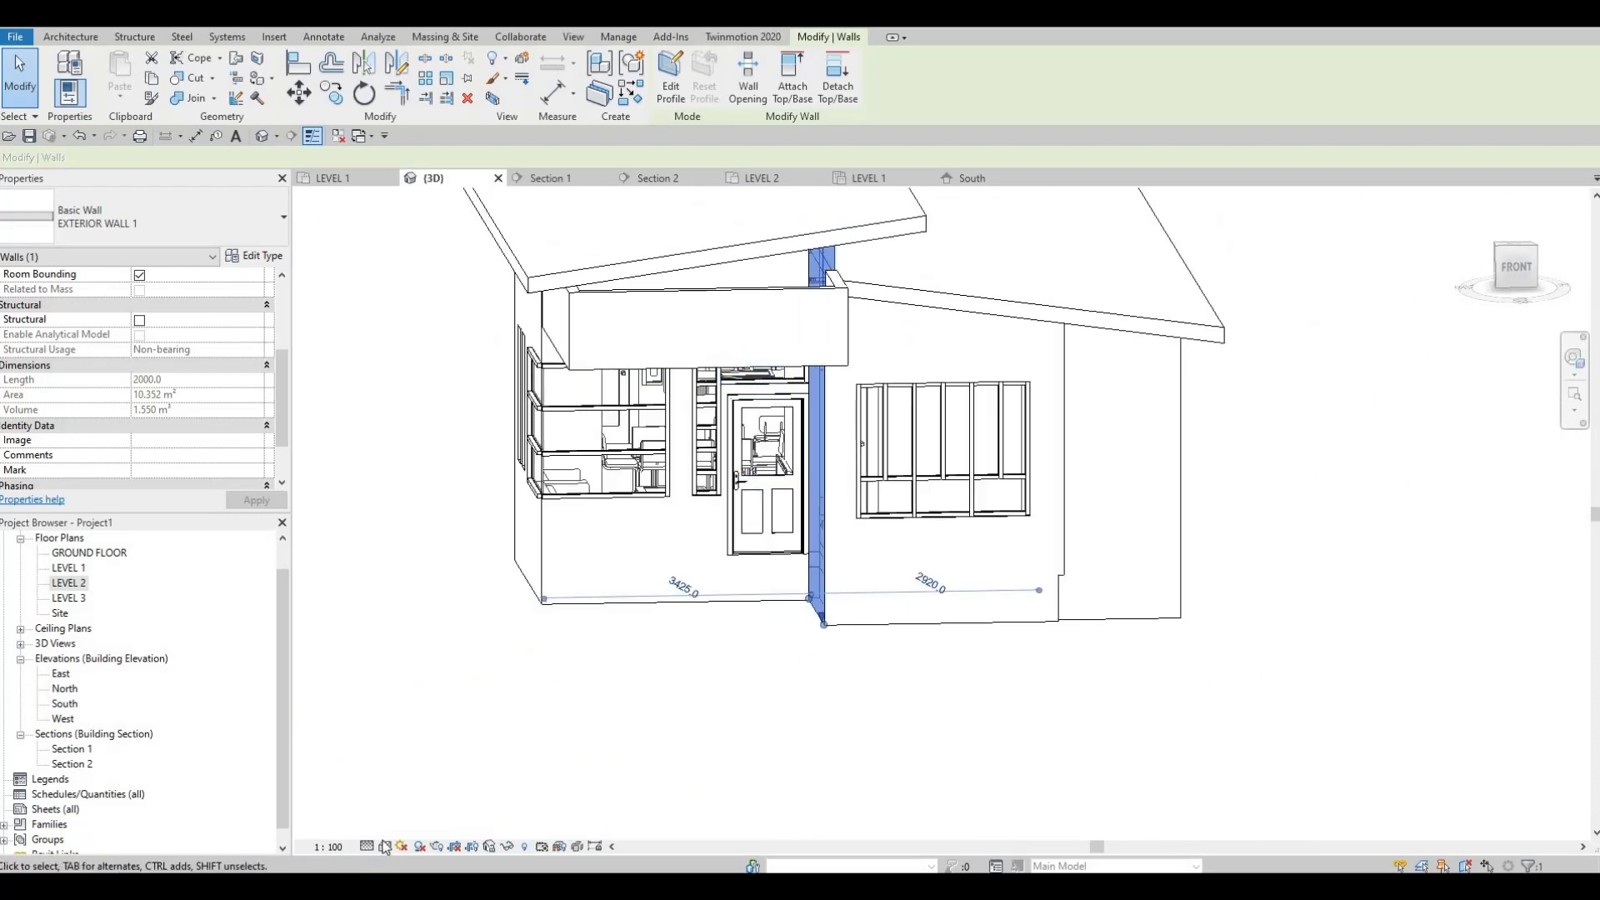
Step: Try the Wireframe visual style in the 3D view and switch back to Hidden Line
click(385, 846)
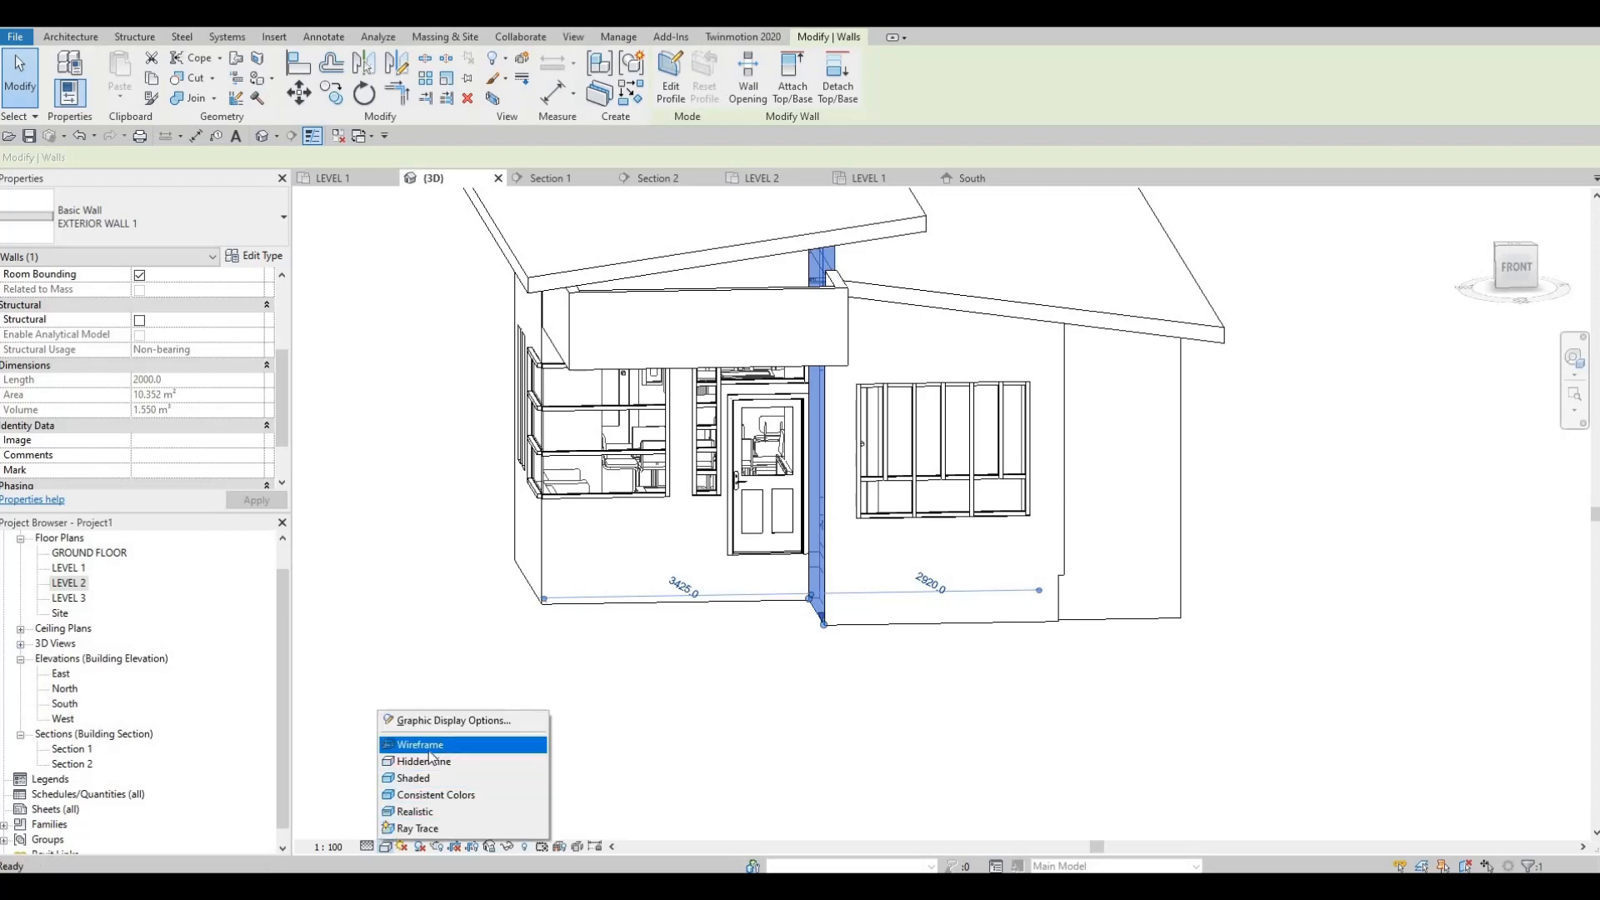
click(421, 744)
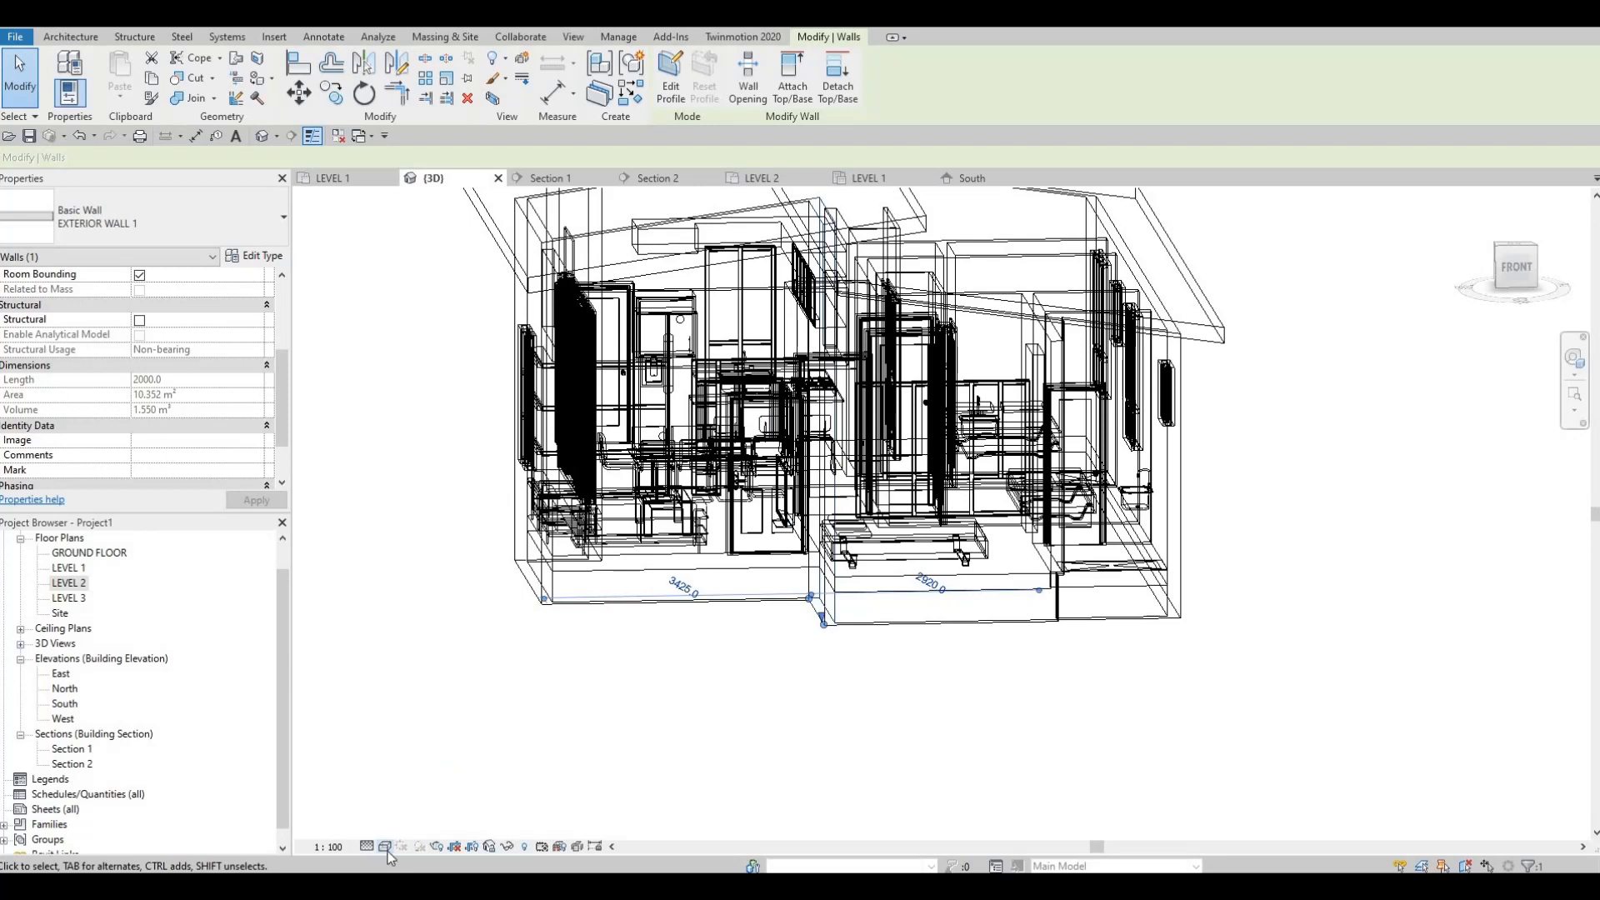
click(385, 846)
click(421, 745)
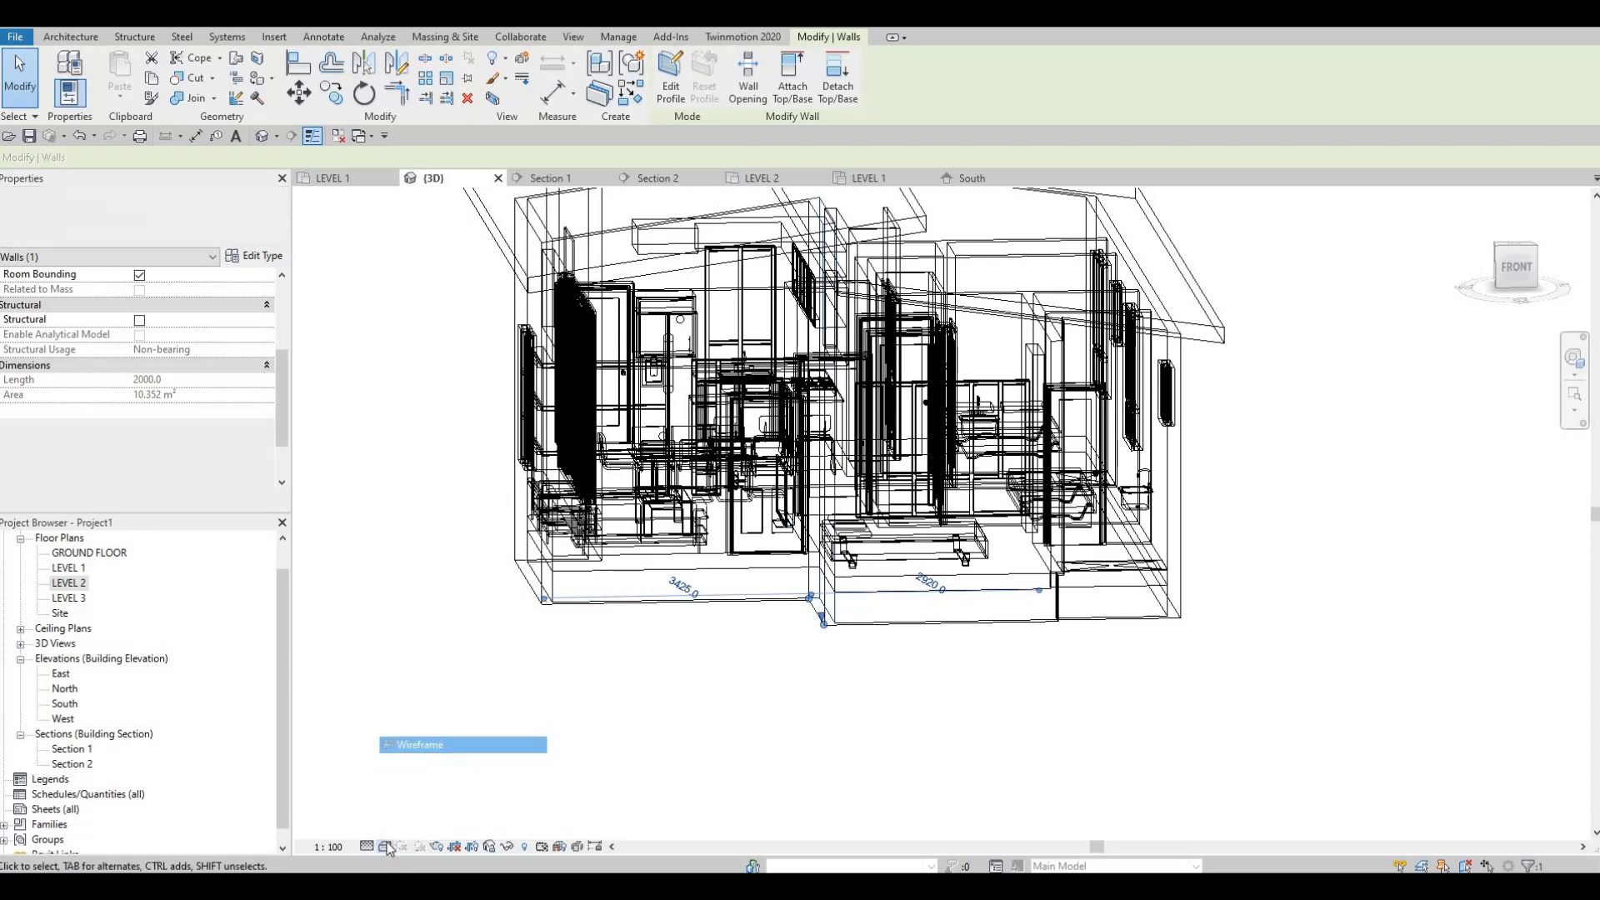
click(385, 846)
click(454, 720)
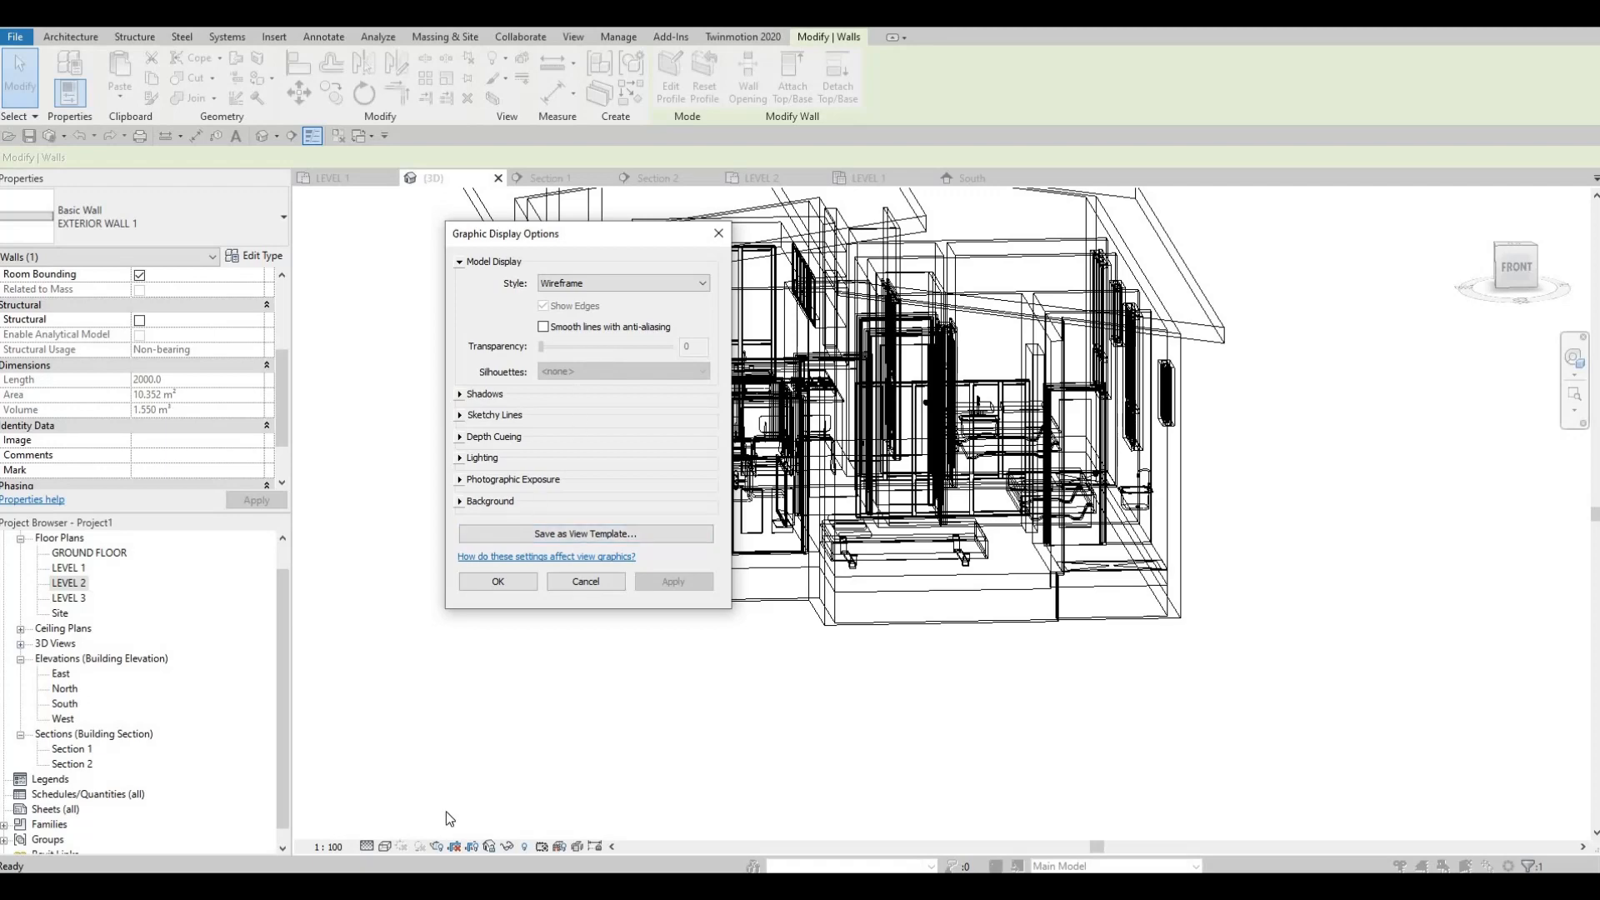
key(Escape)
key(Escape)
click(385, 846)
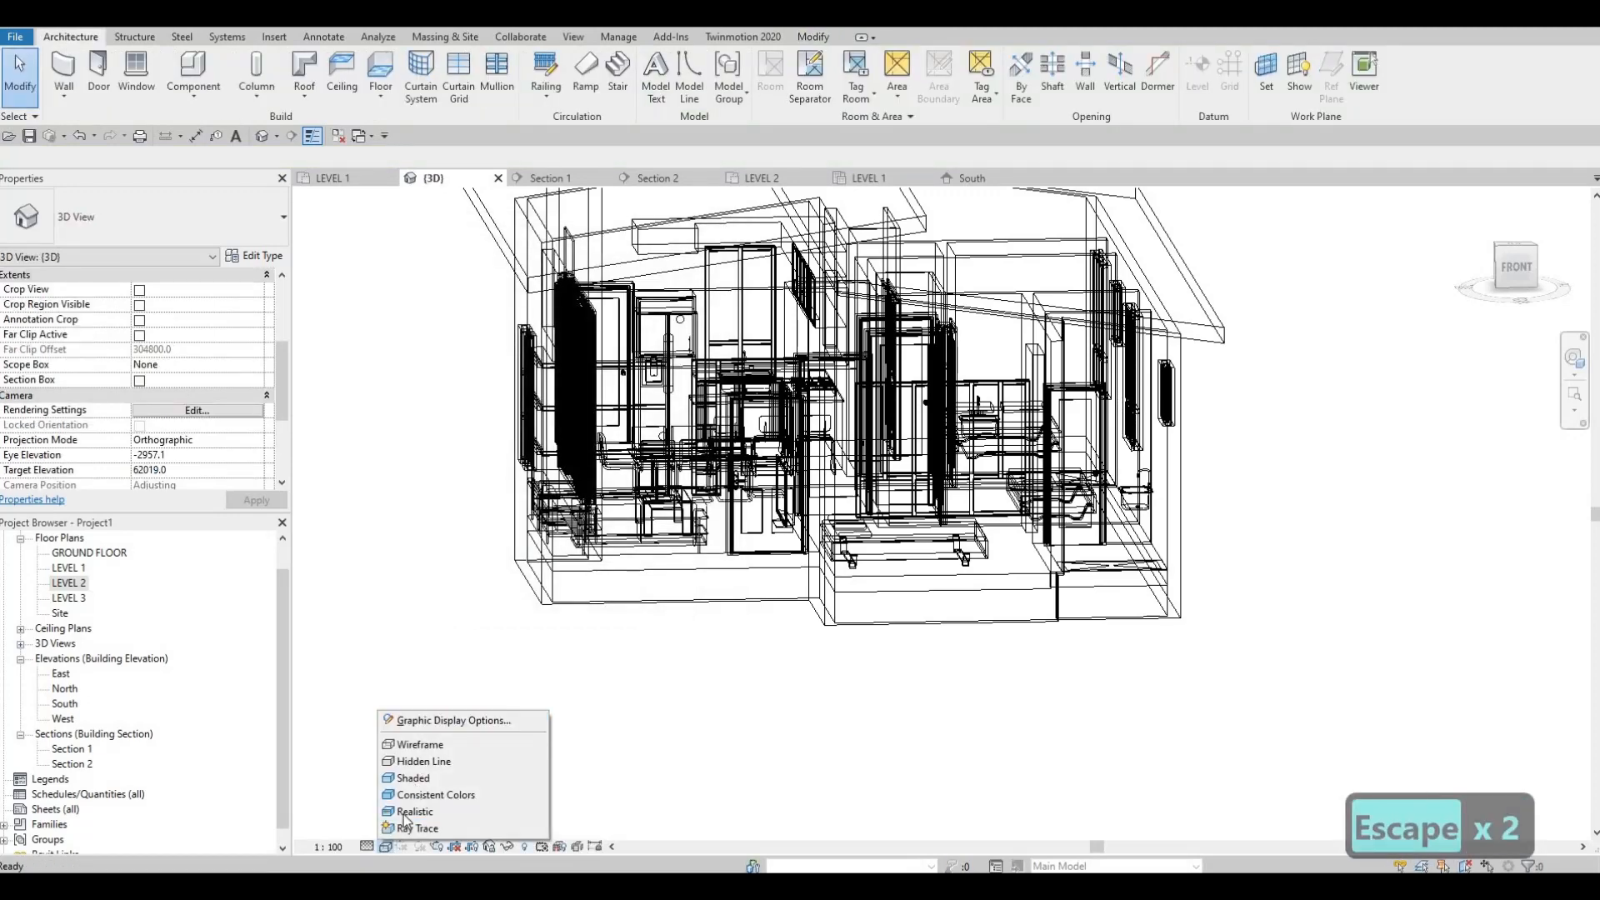
click(421, 761)
Step: Set the Hidden Line model transparency to 40 in the 3D view's Graphic Display Options
click(386, 846)
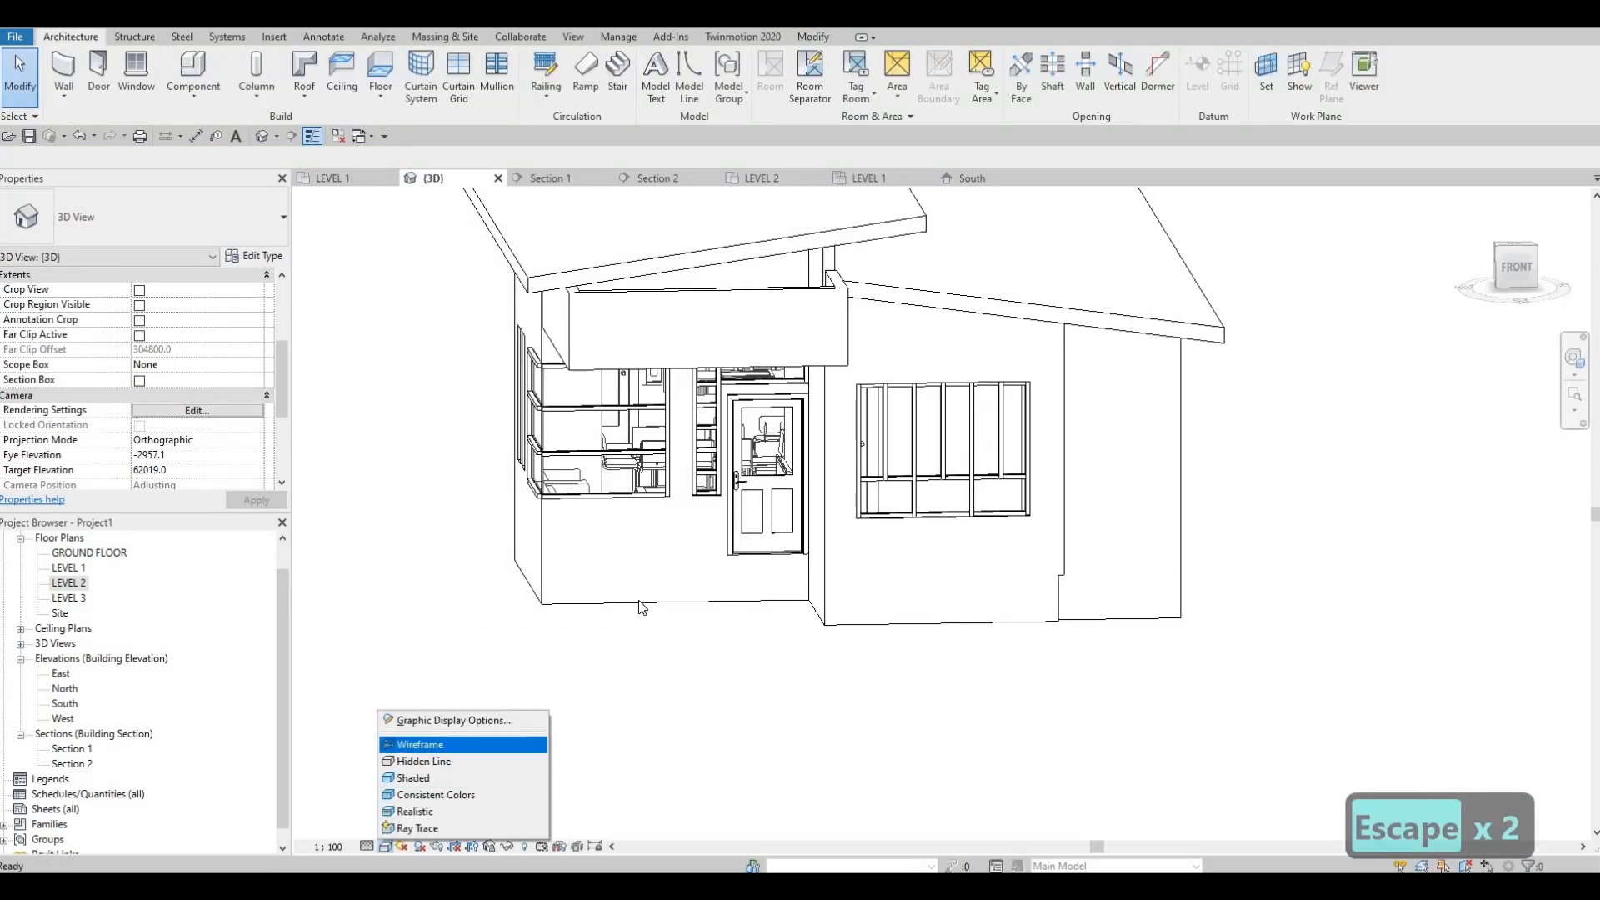
click(450, 720)
click(602, 351)
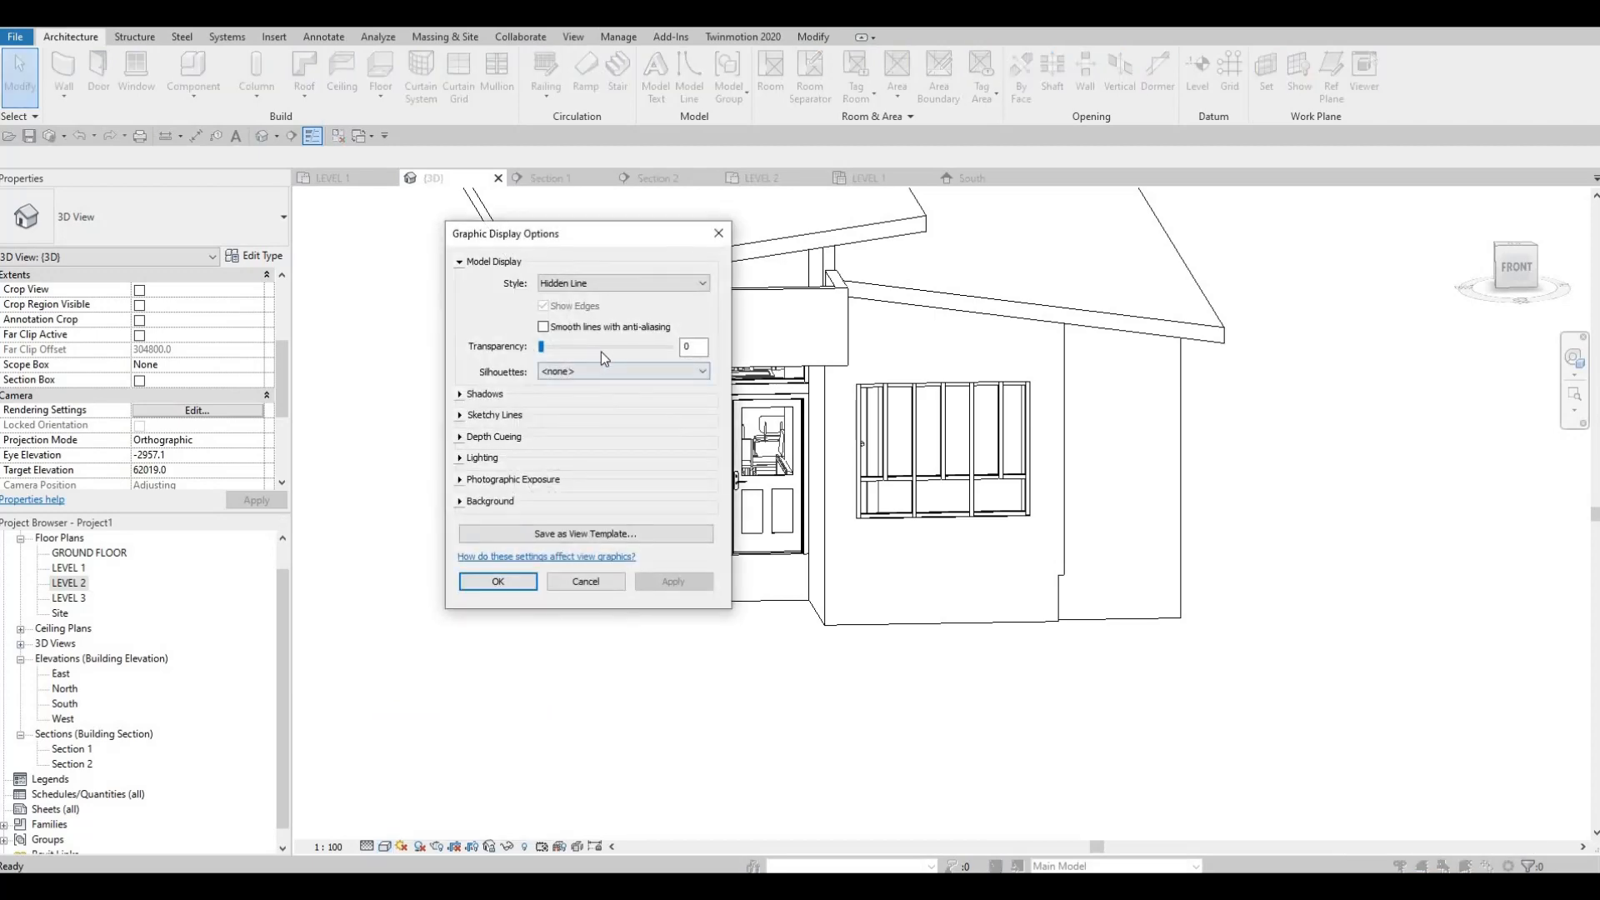
click(601, 351)
click(499, 582)
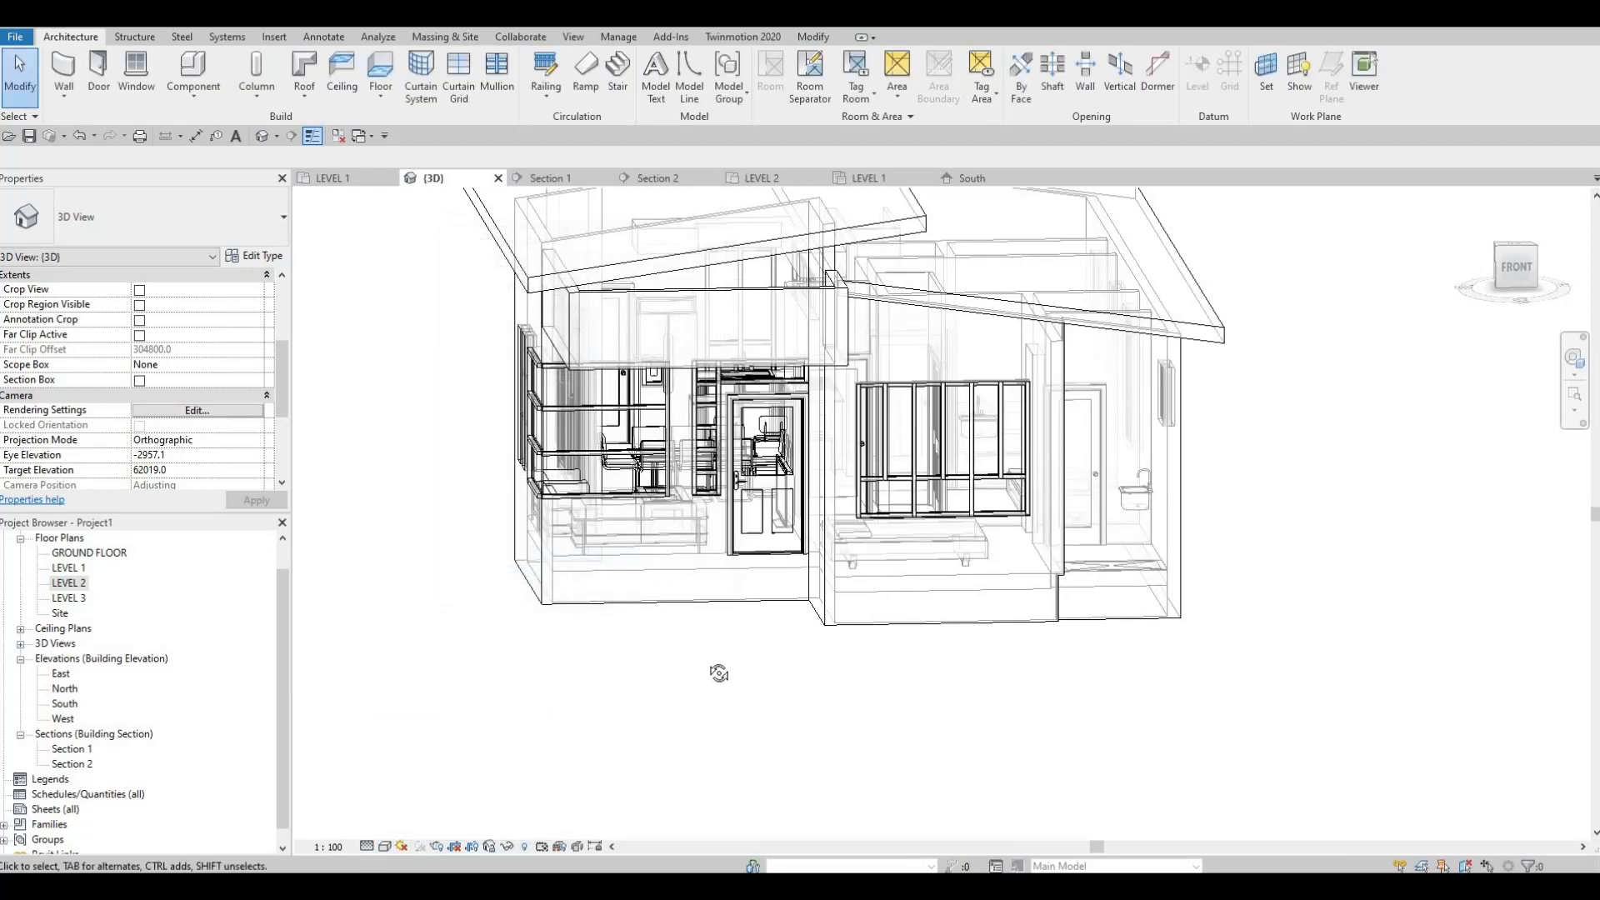
key(Escape)
shift+middle_drag(718, 671, 1008, 582)
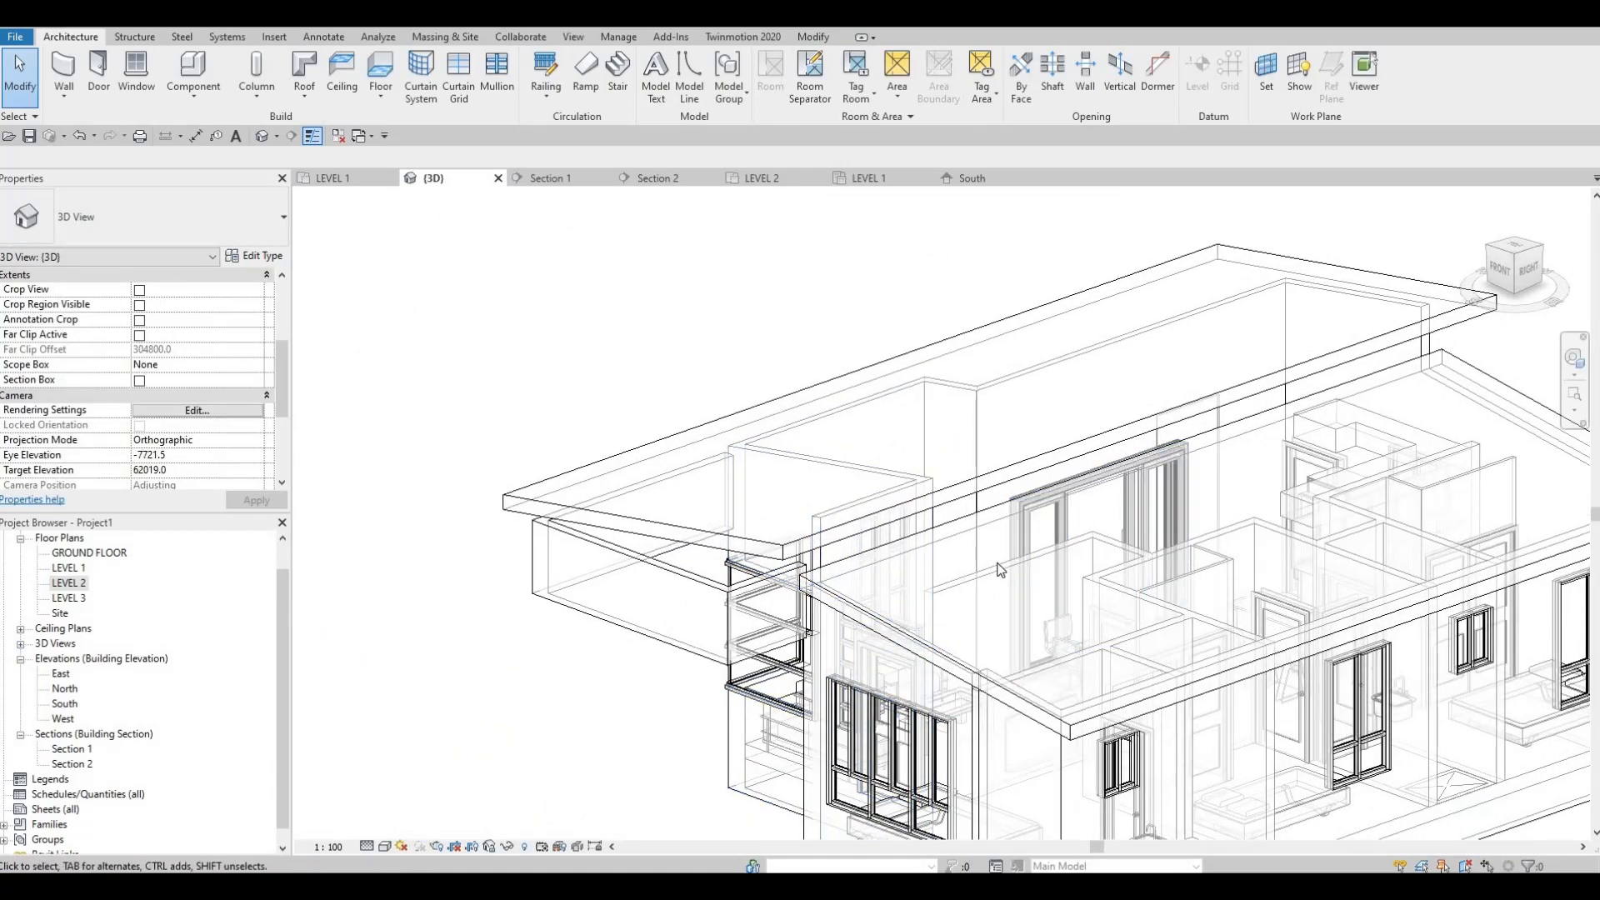
Step: Attach the top of the INTERIOR WALL 1 wall beside the front bedroom to the upper roof
click(1071, 538)
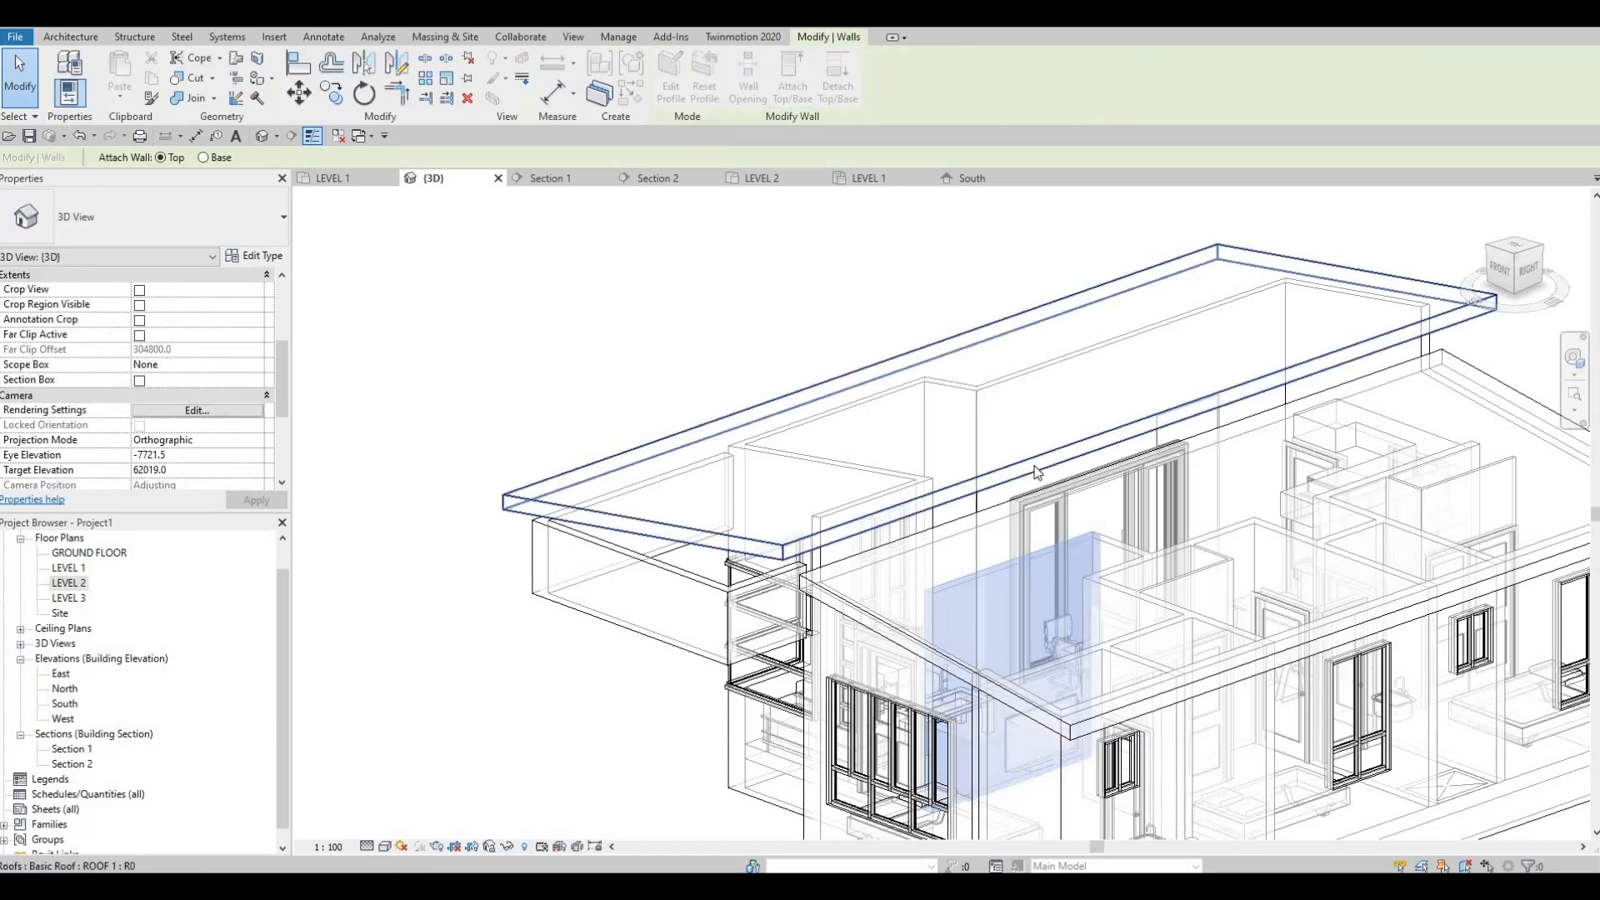
click(984, 500)
key(Escape)
shift+middle_drag(984, 501, 882, 439)
key(Escape)
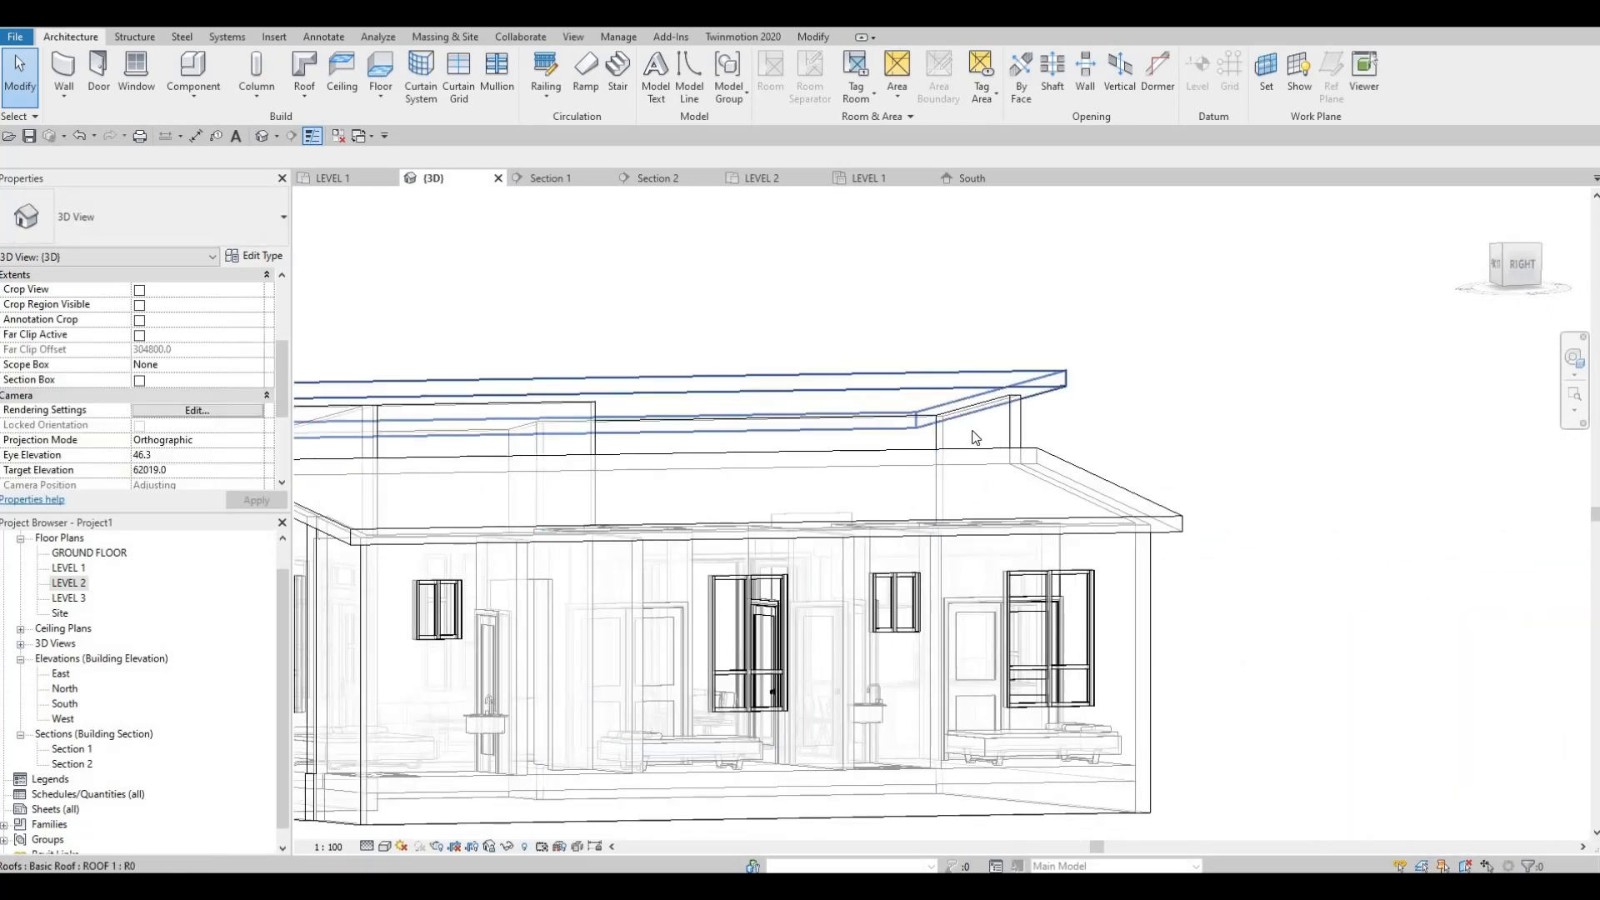
Step: Attach the tops of the left side and front EXTERIOR WALL 2 upper walls over the entrance to the upper roof
scroll(695, 414, down, 1)
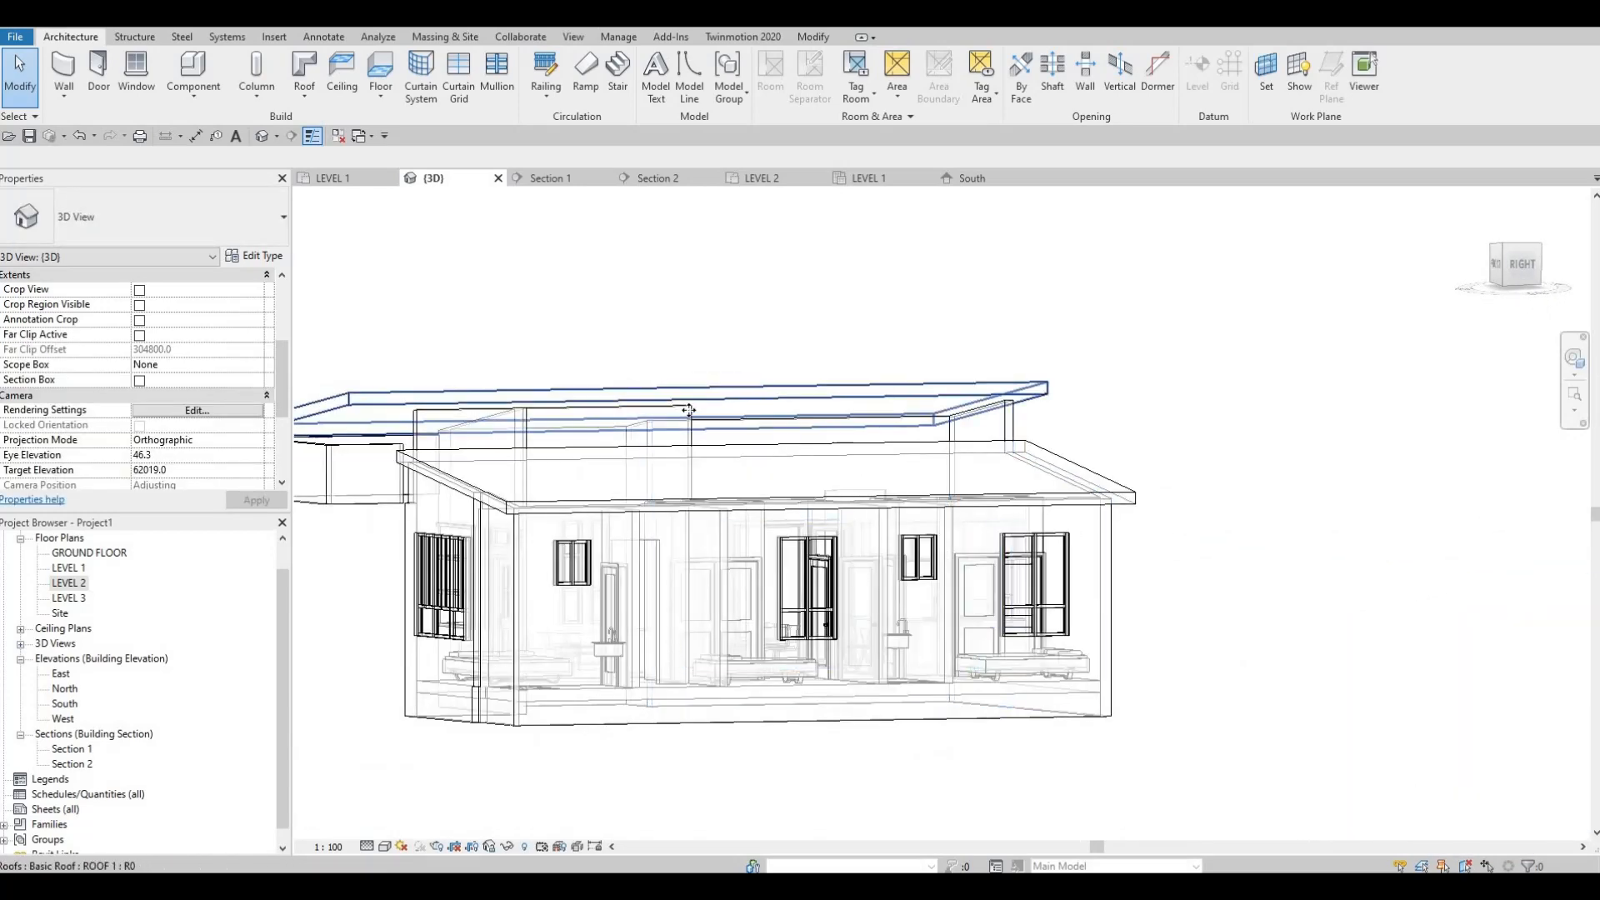
click(683, 484)
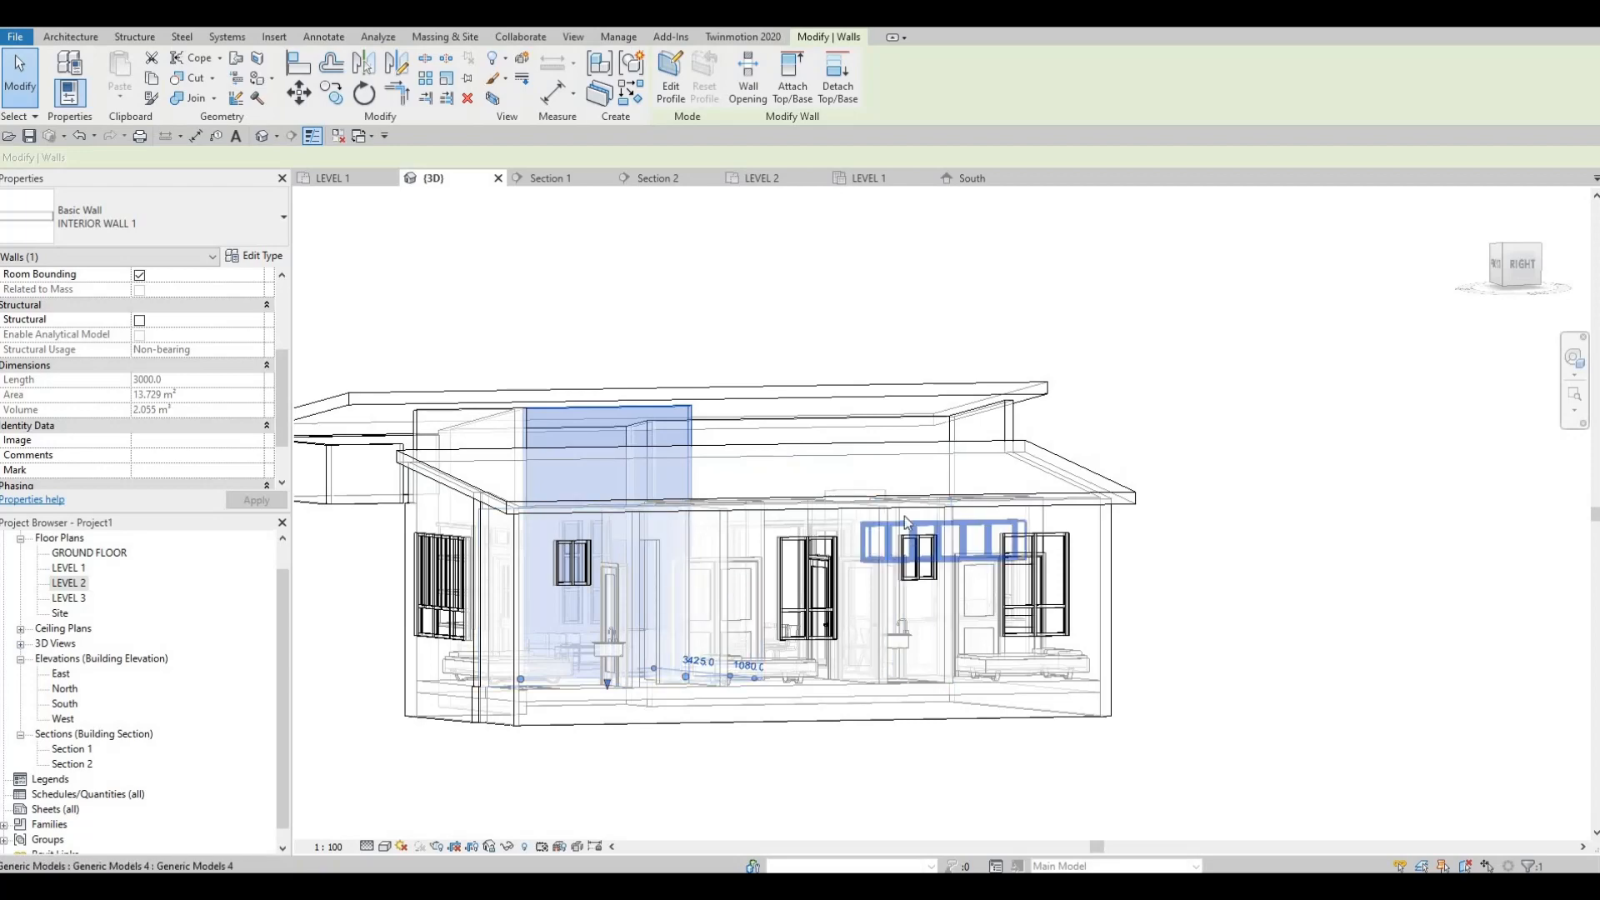
shift+middle_drag(825, 575, 573, 438)
key(Escape)
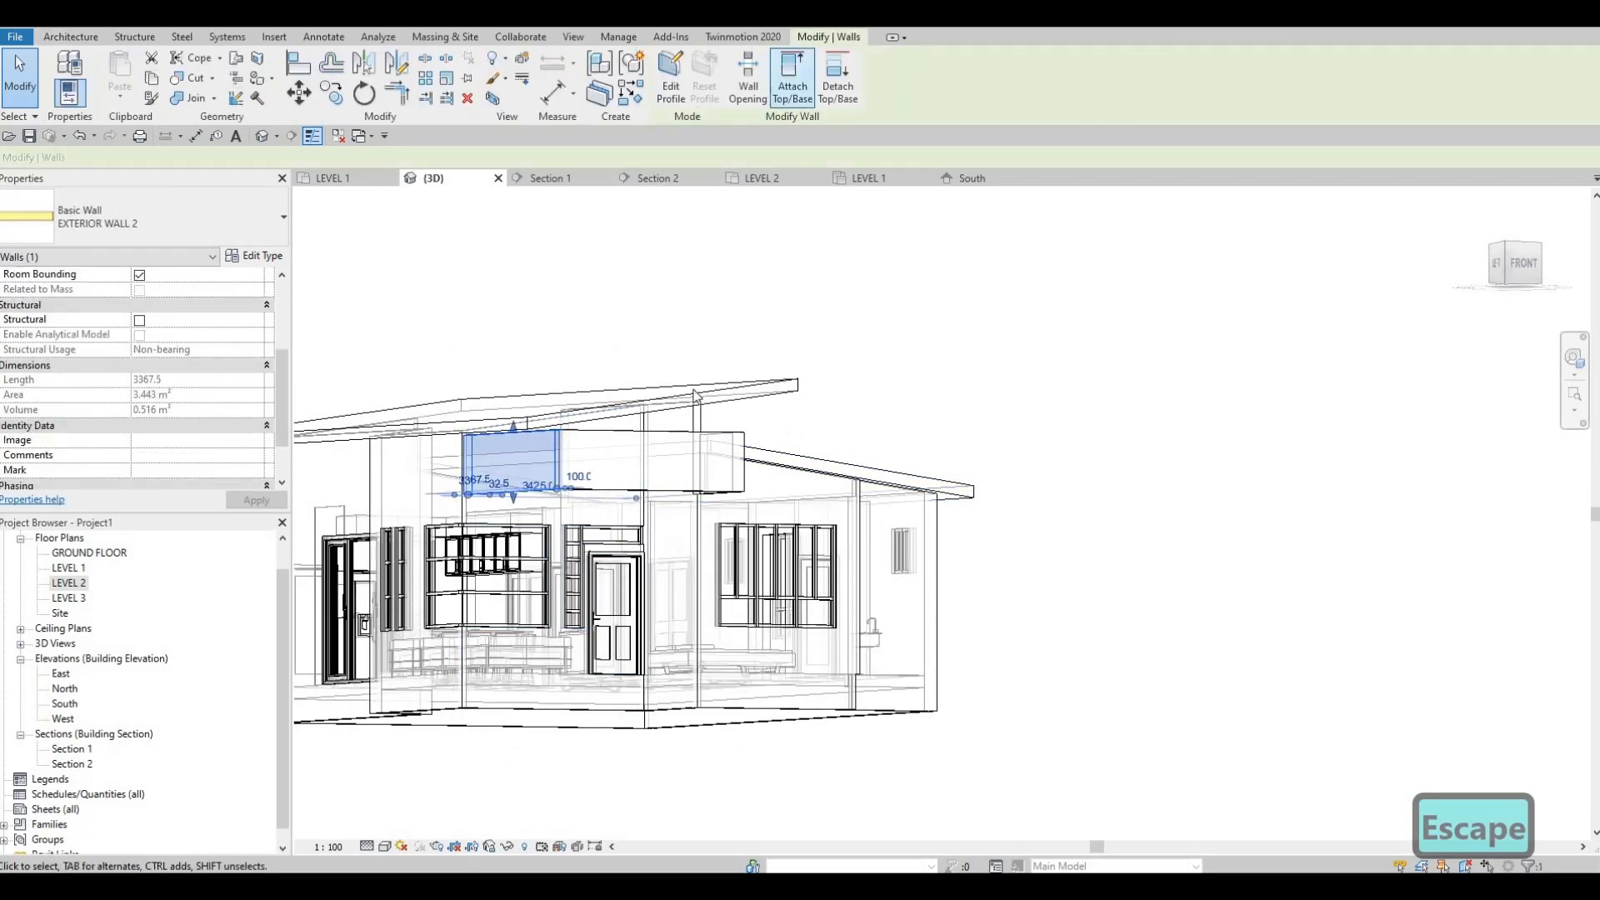
click(678, 421)
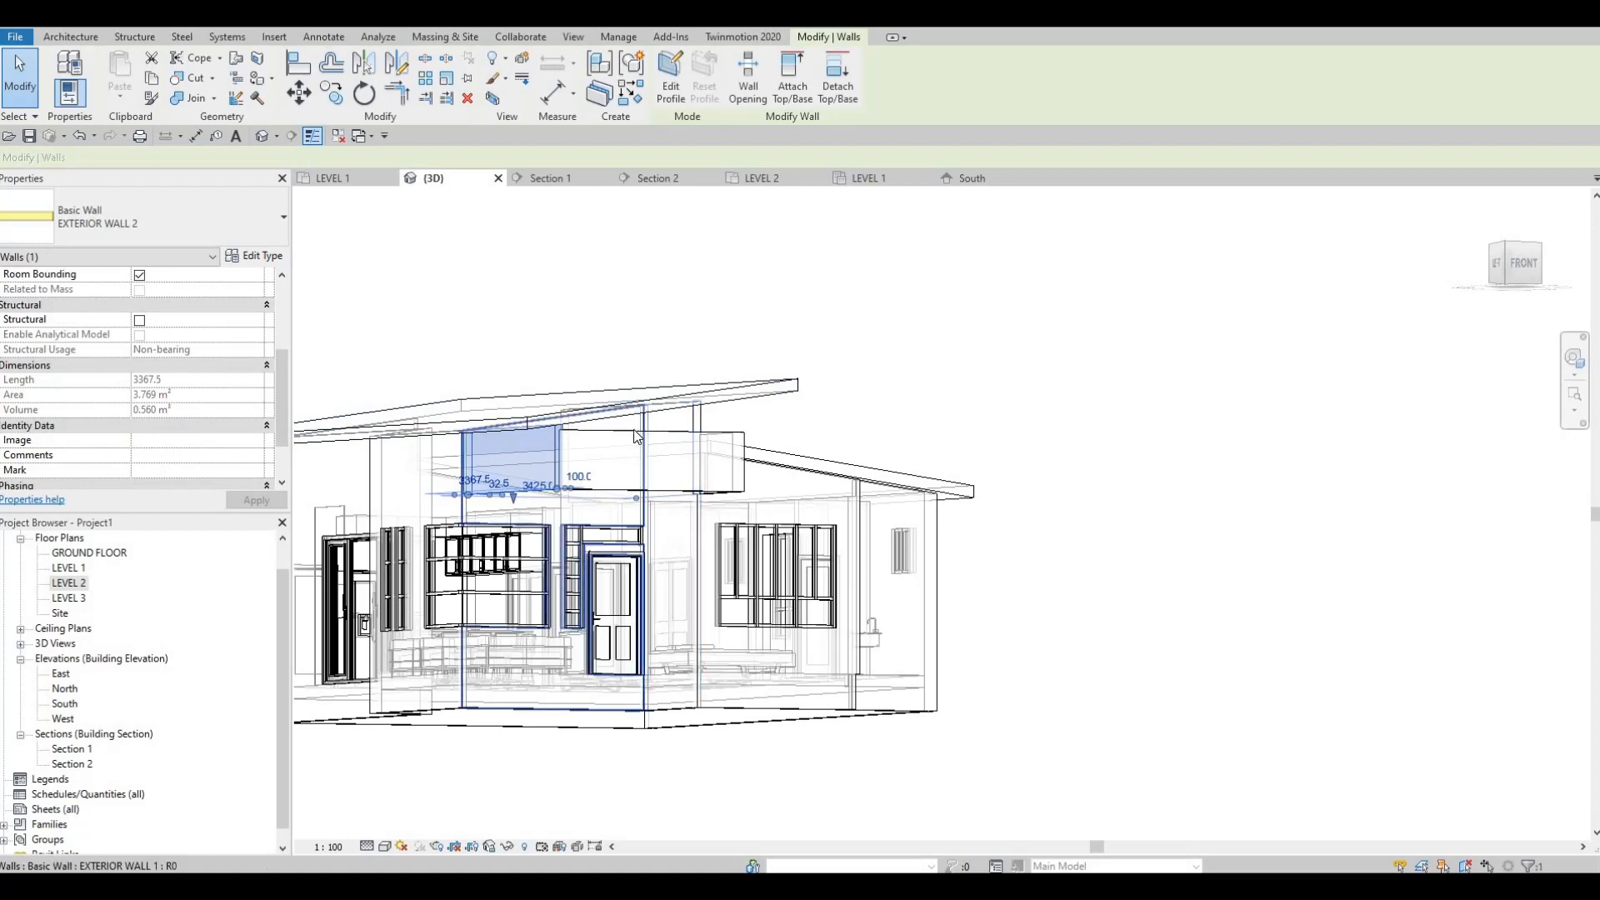
click(731, 386)
Step: Attach the top of the short EXTERIOR WALL 2 side wall next to the lower roof's front corner to the upper roof
shift+middle_drag(618, 491, 746, 439)
click(749, 437)
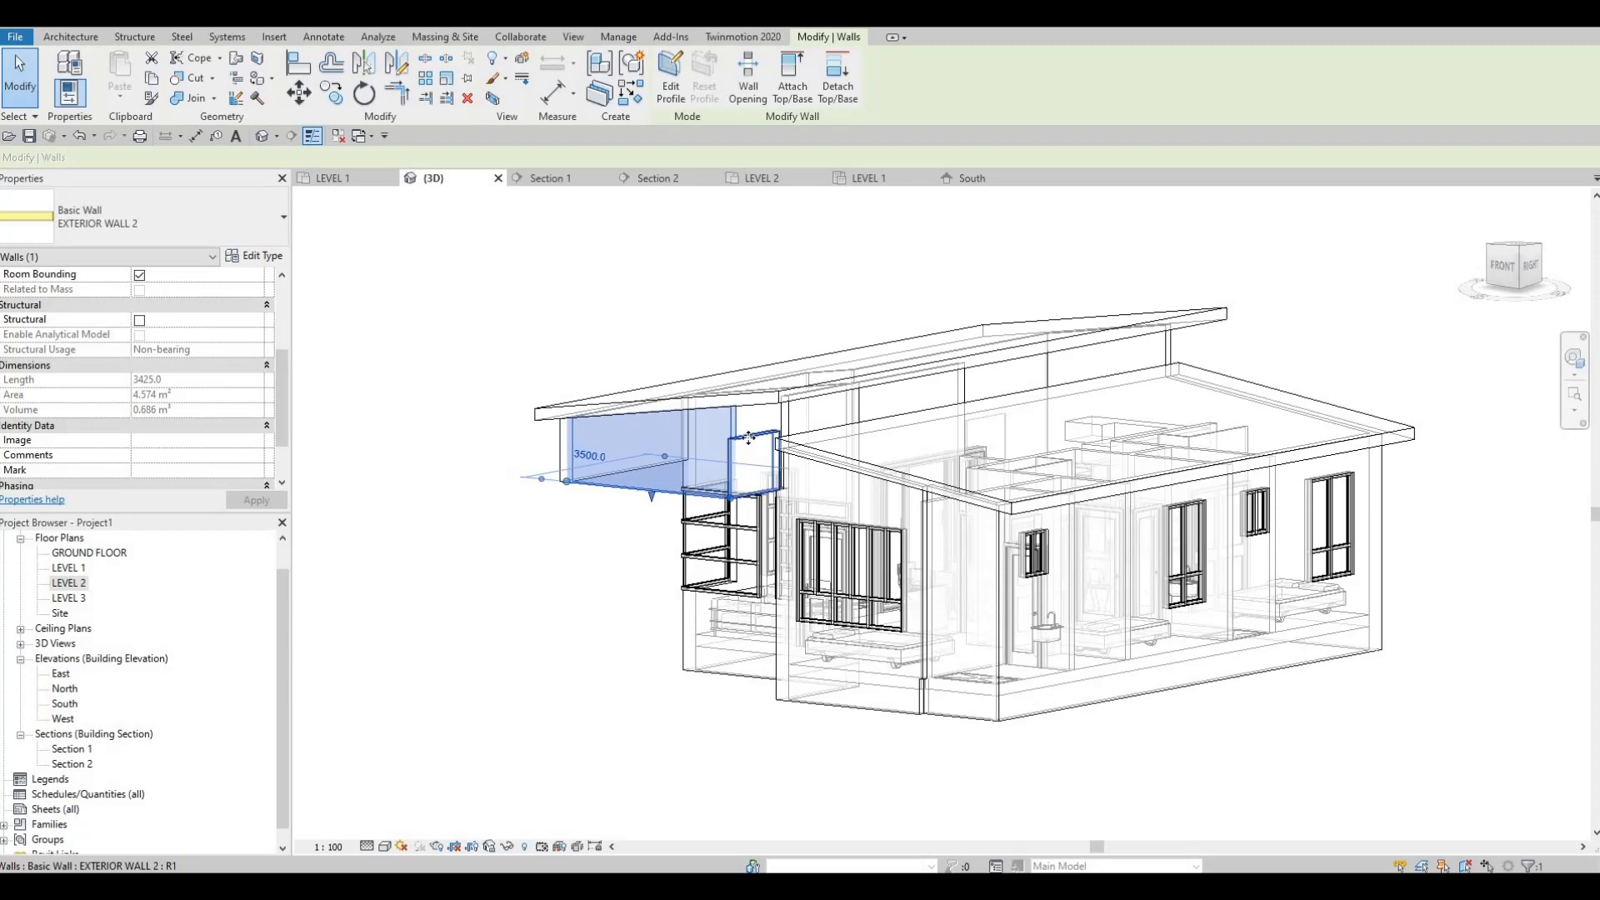
click(794, 91)
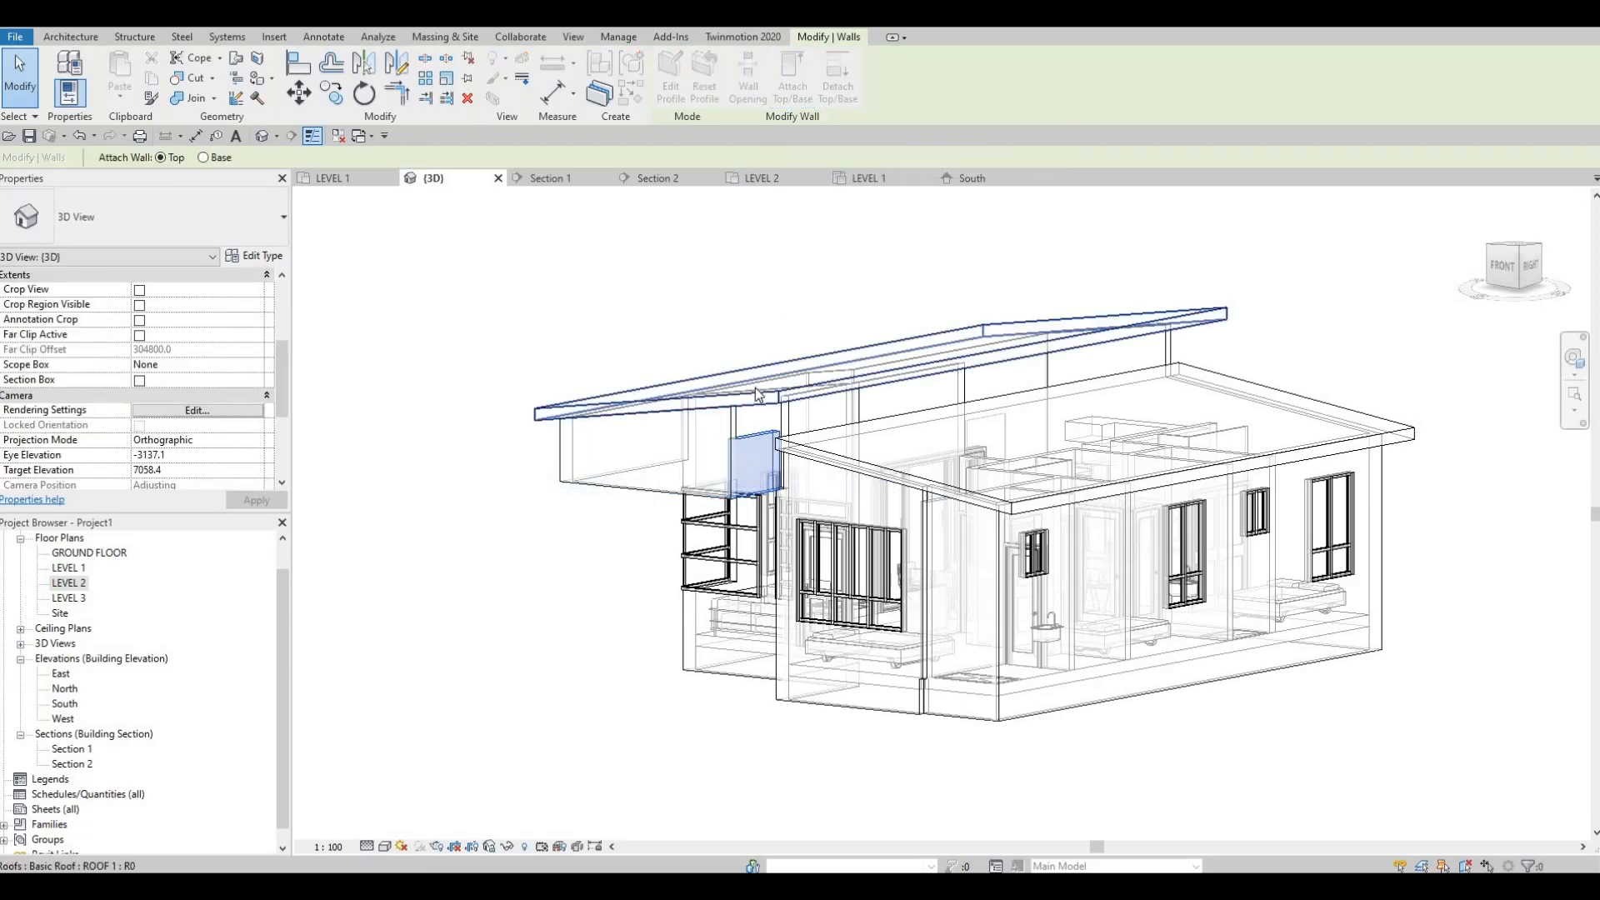
key(Escape)
key(Escape)
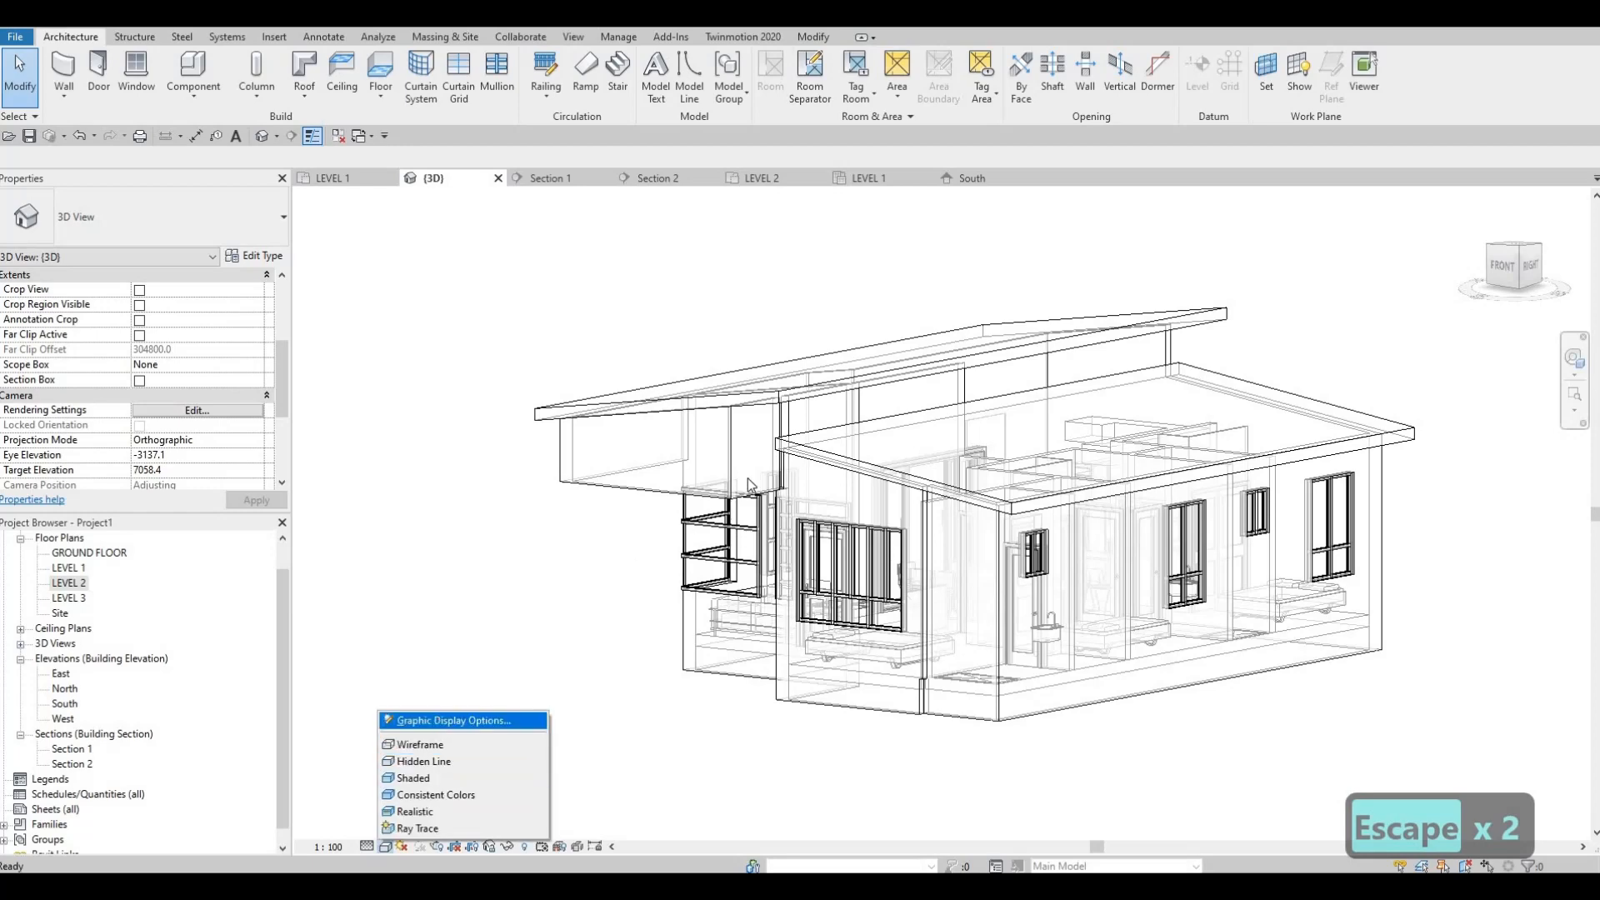
Step: Set the 3D view's model transparency to 0 in Graphic Display Options
key(Return)
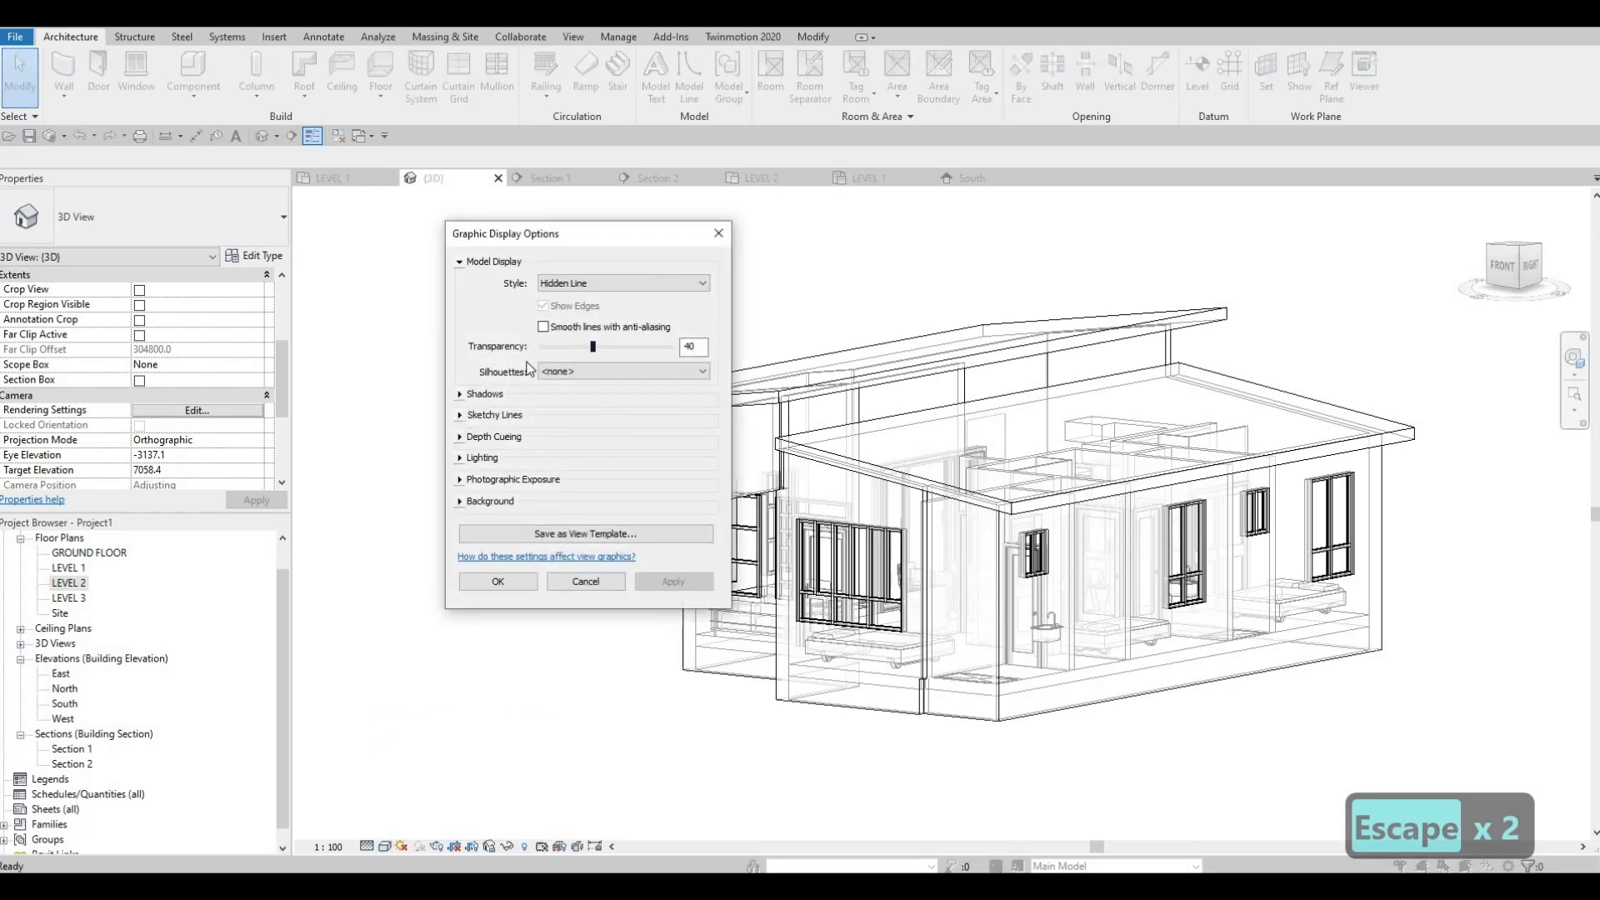
drag(592, 347, 526, 369)
click(521, 588)
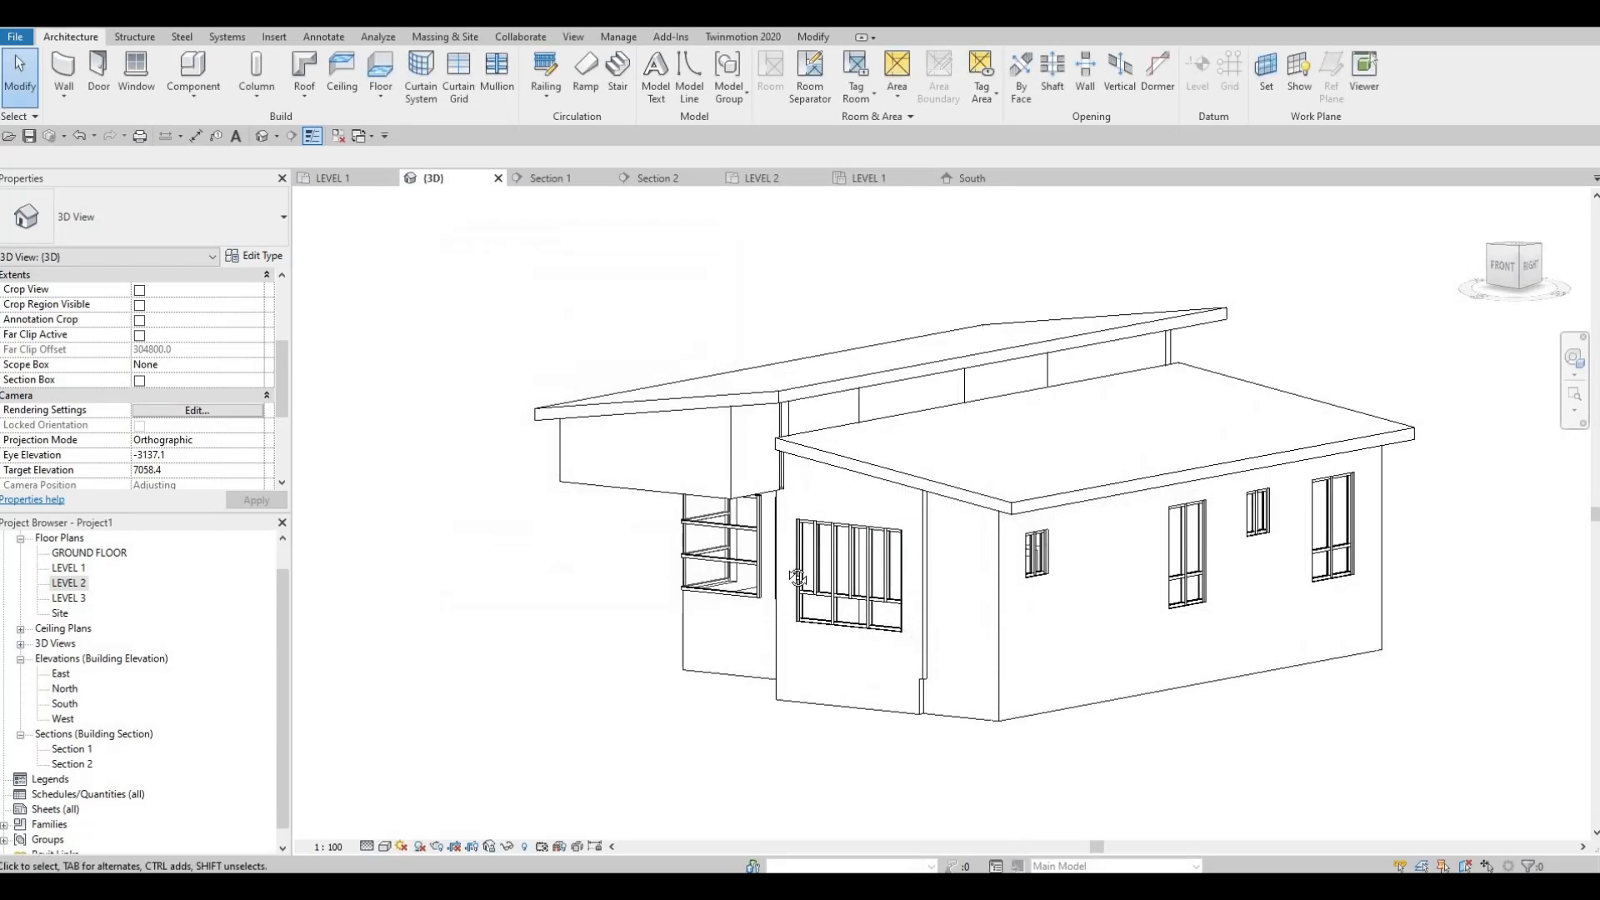
key(Escape)
Step: Examine the walls between the two roofs in 3D and open the LEVEL 2 floor plan
shift+middle_drag(627, 578, 842, 430)
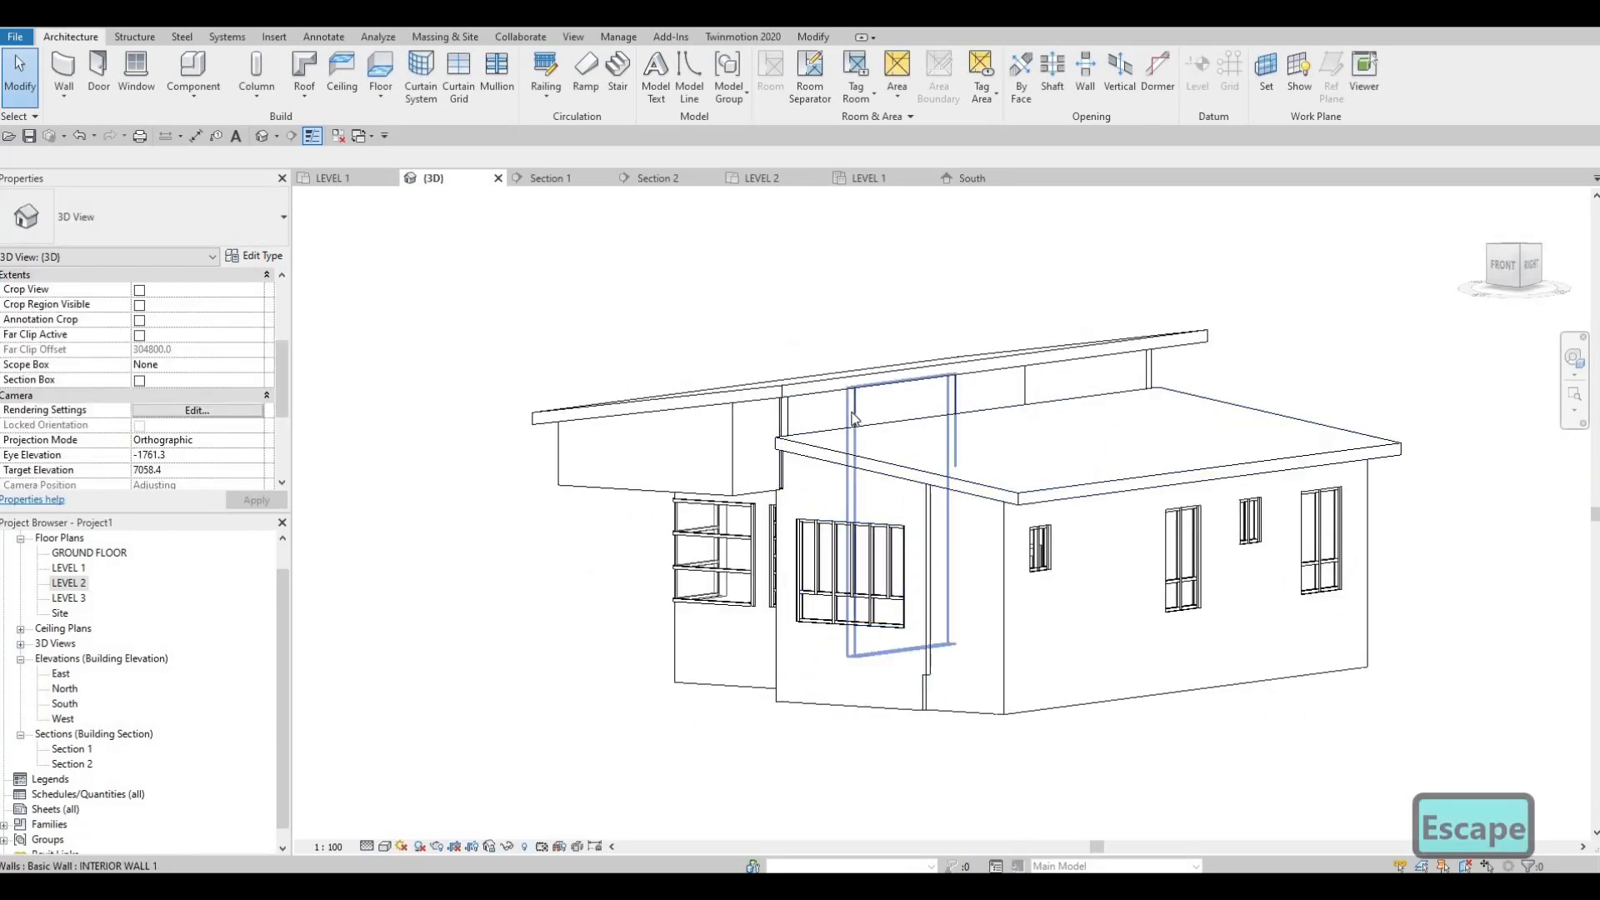
shift+middle_drag(928, 392, 839, 569)
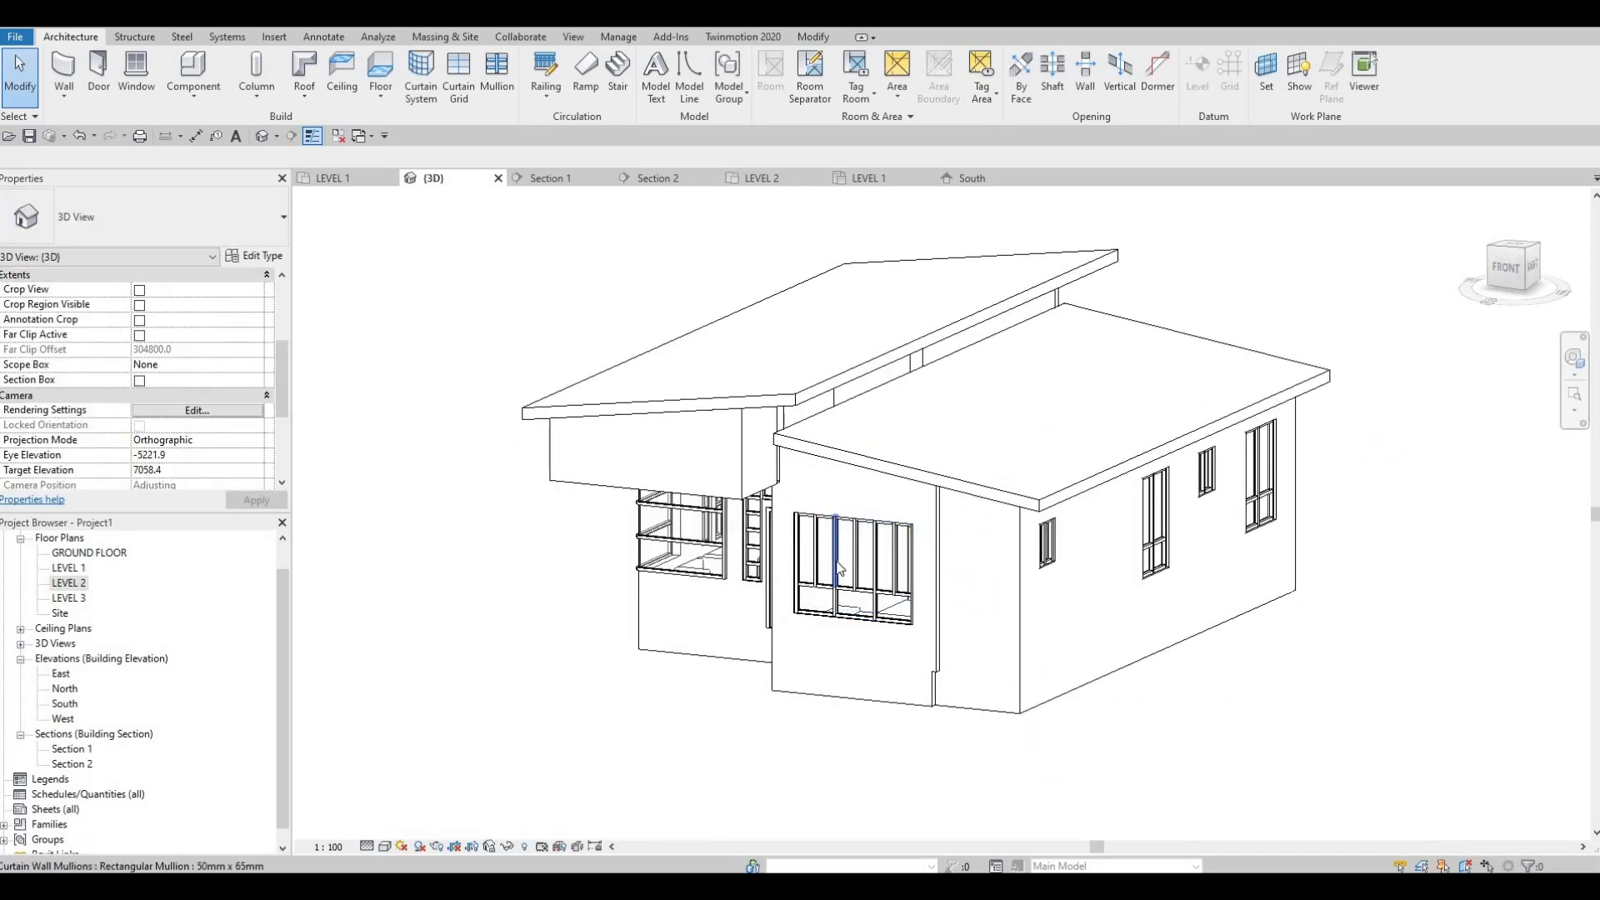
shift+middle_drag(784, 482, 539, 543)
scroll(539, 543, up, 3)
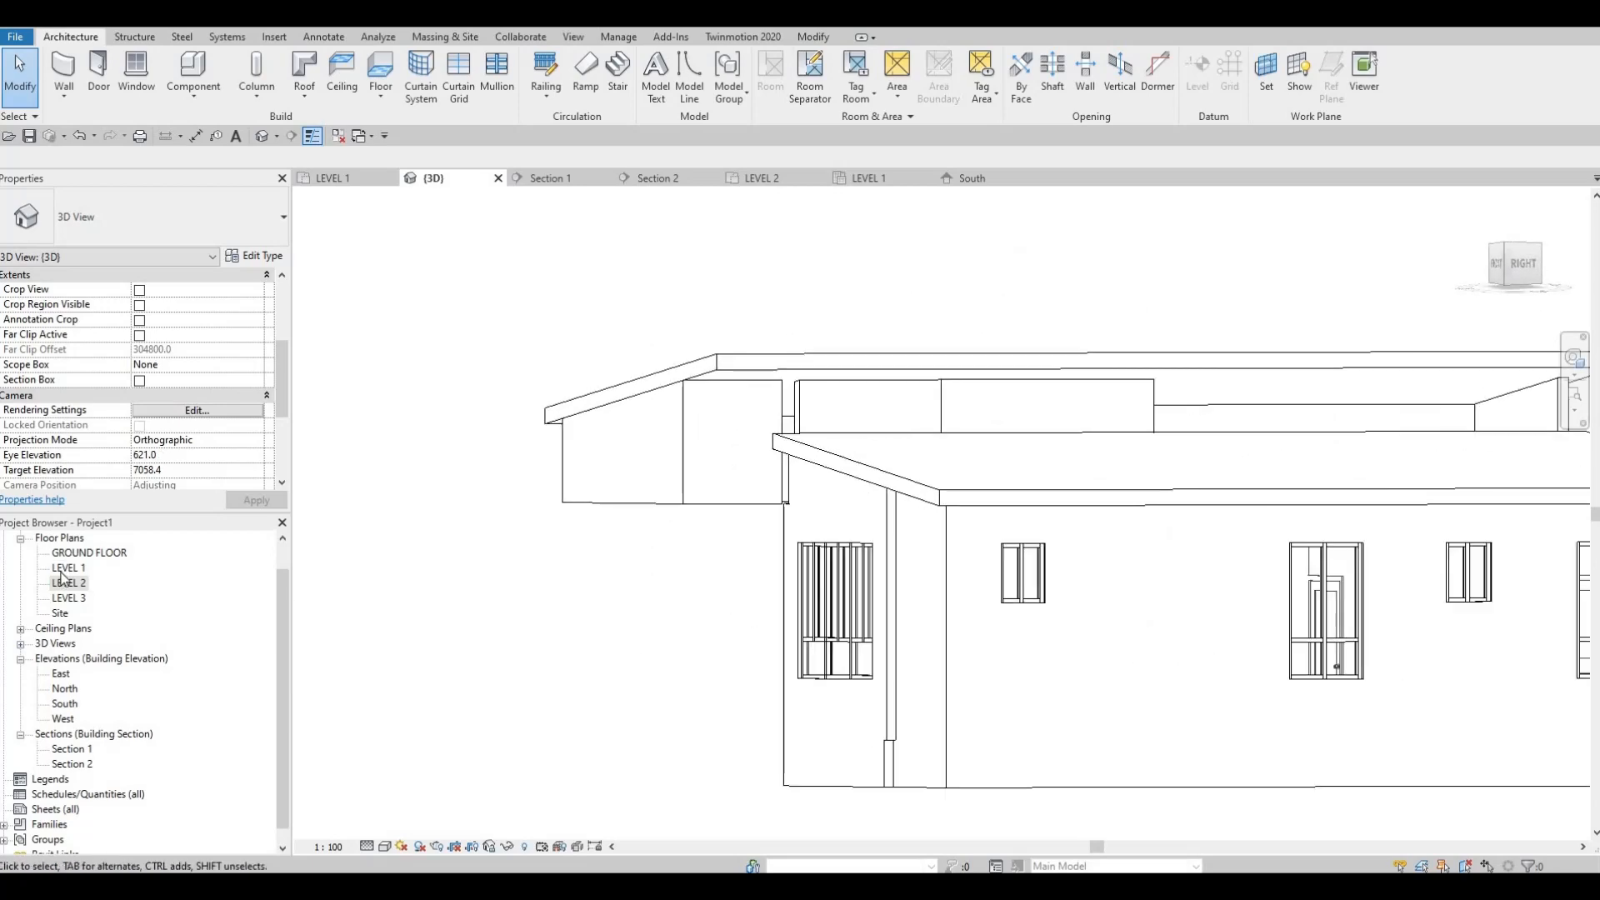
key(ctrl+Tab)
middle_drag(892, 523, 858, 614)
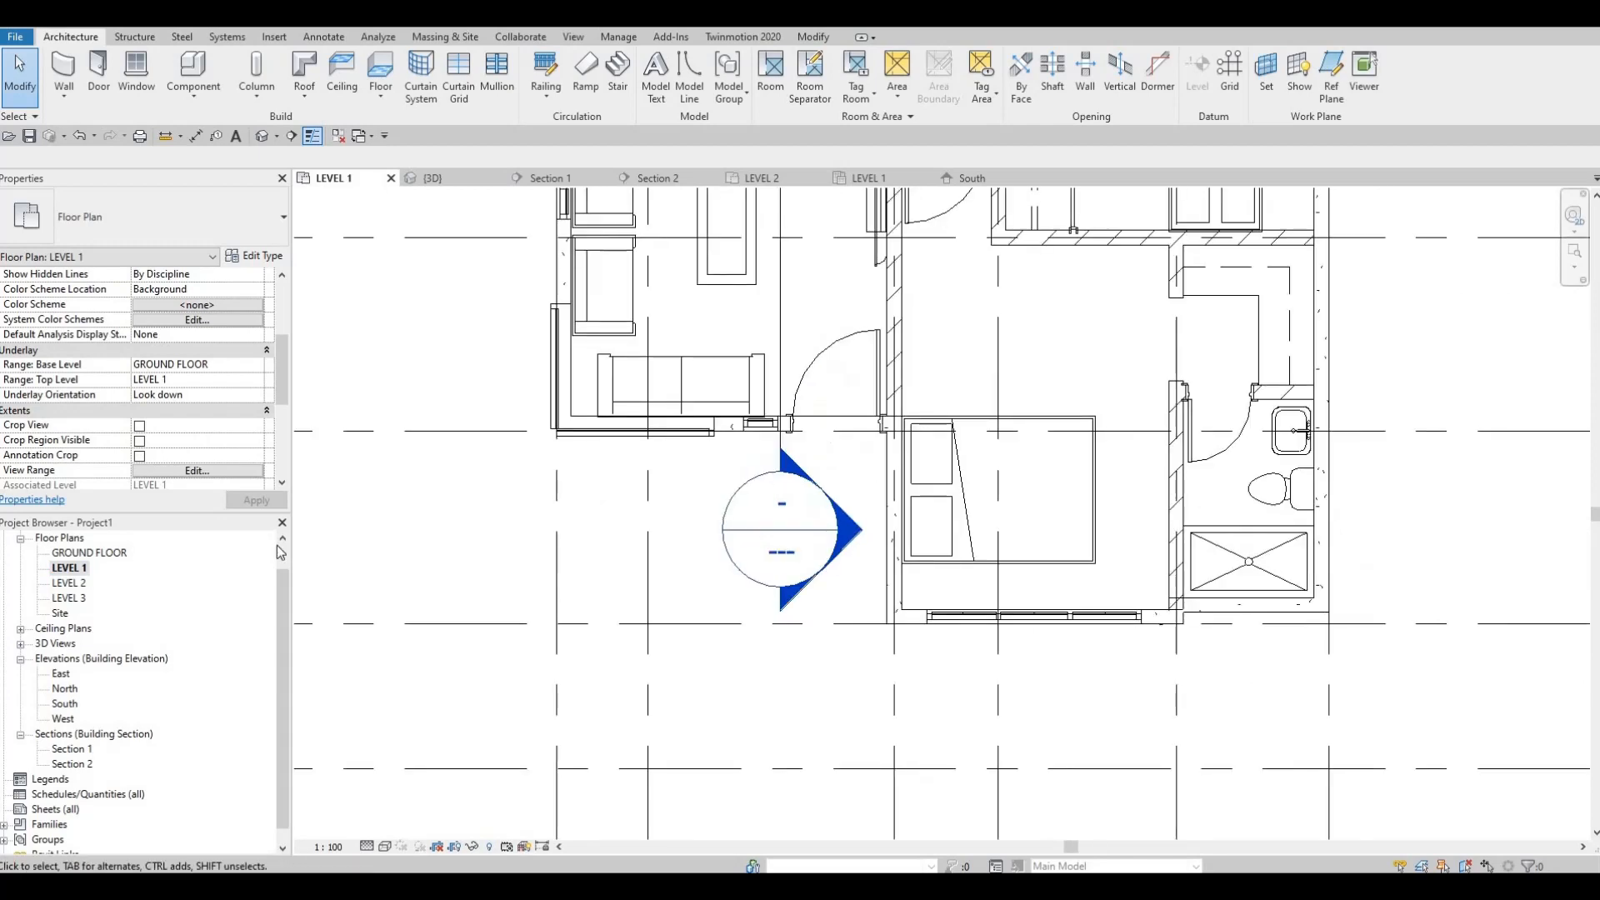
double_click(69, 582)
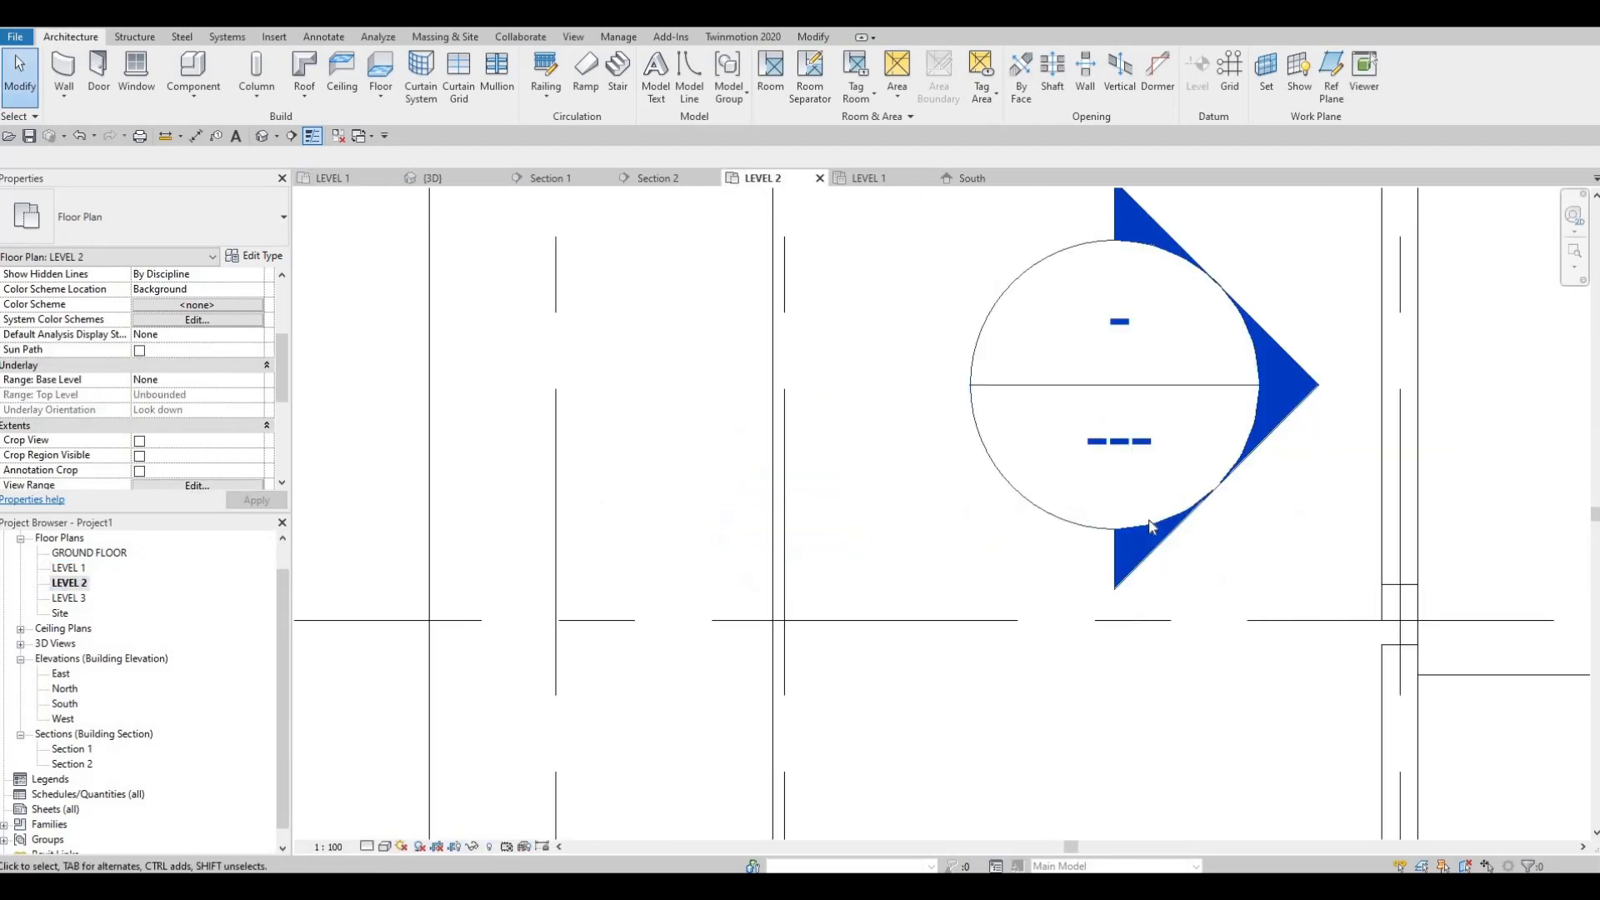
Step: Extend the short EXTERIOR WALL 2 side wall to about 1540 mm so that its end meets the adjoining EXTERIOR WALL 1
scroll(1169, 607, down, 5)
click(1164, 558)
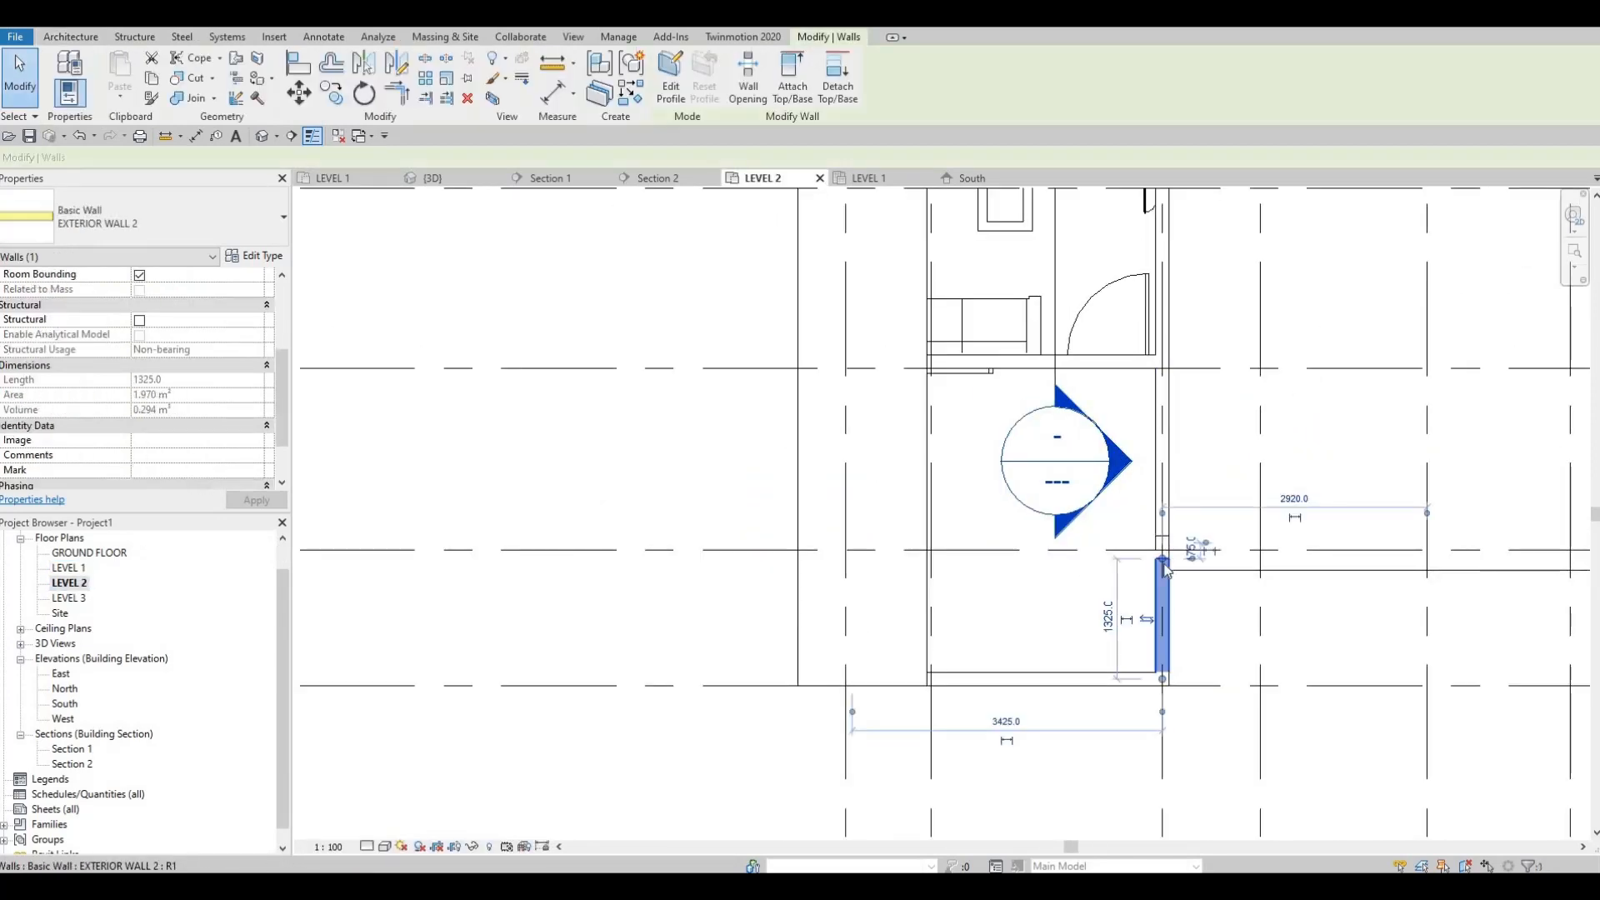
scroll(1164, 550, up, 3)
drag(1164, 560, 1164, 524)
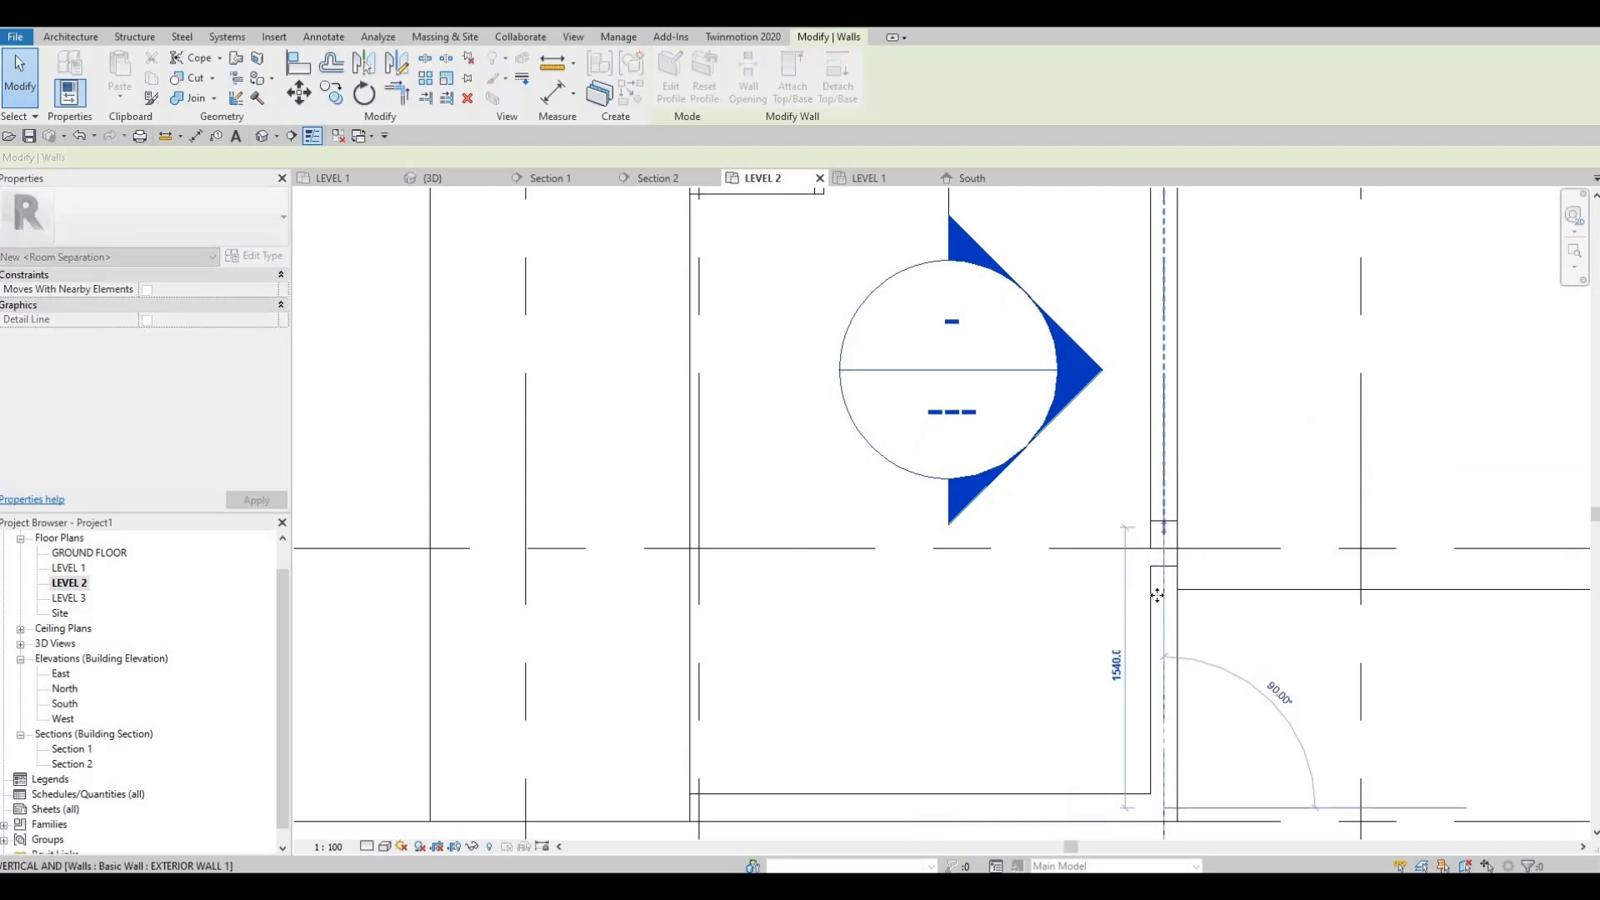
key(Escape)
key(Escape)
key(Escape)
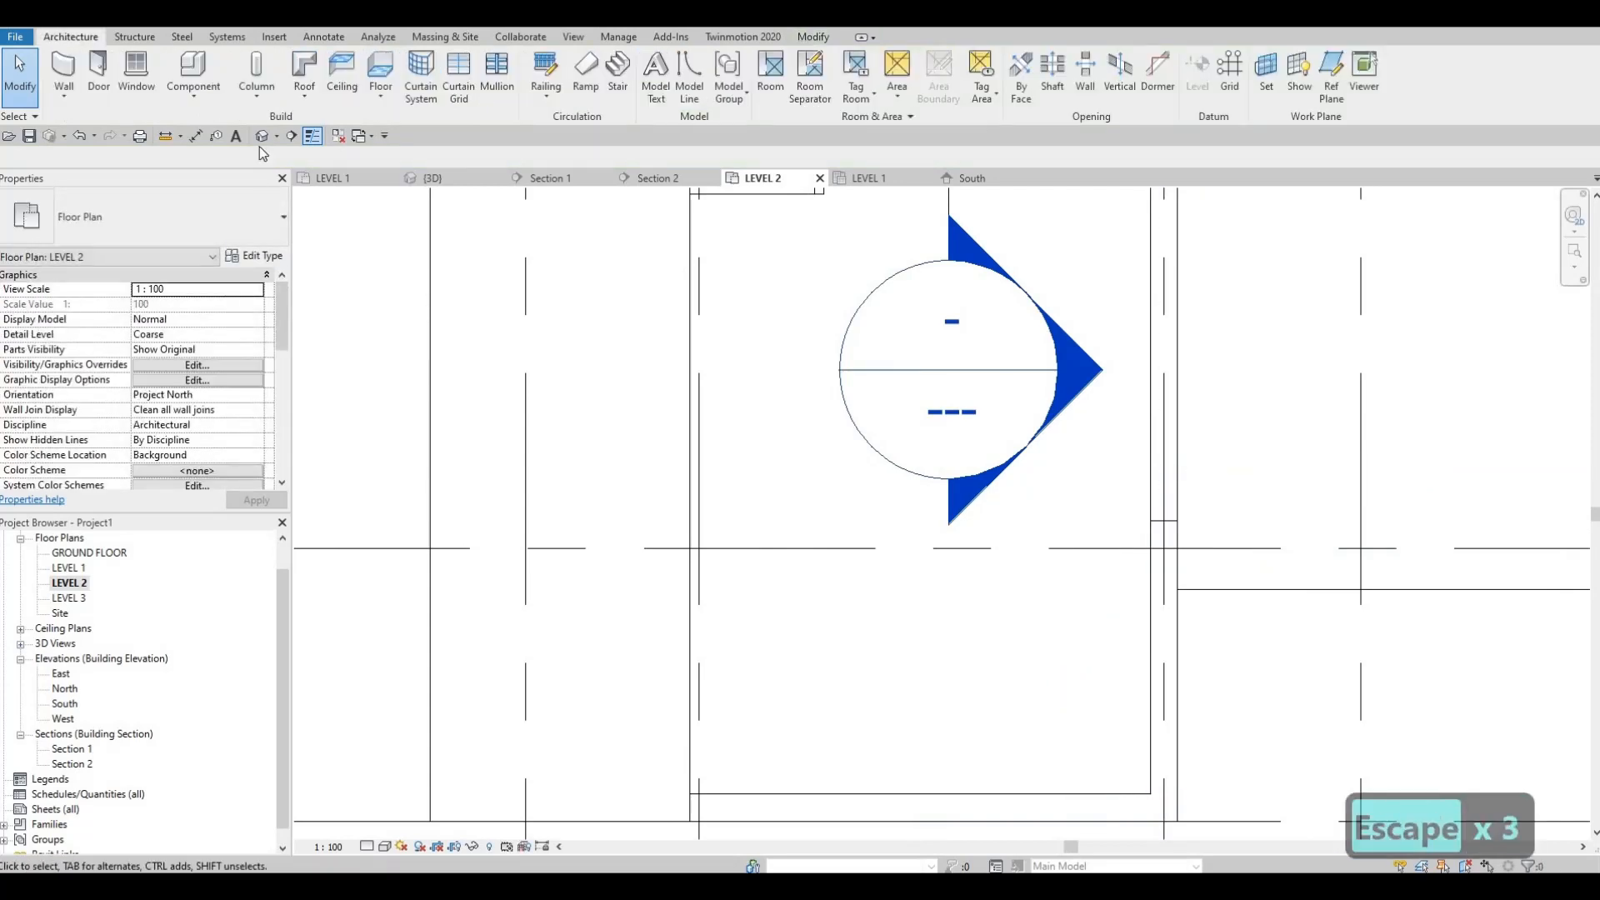
Step: Open the LEVEL 2 floor plan and start a new wall of type EXTERIOR WALL 1
shift+middle_drag(811, 529, 1076, 417)
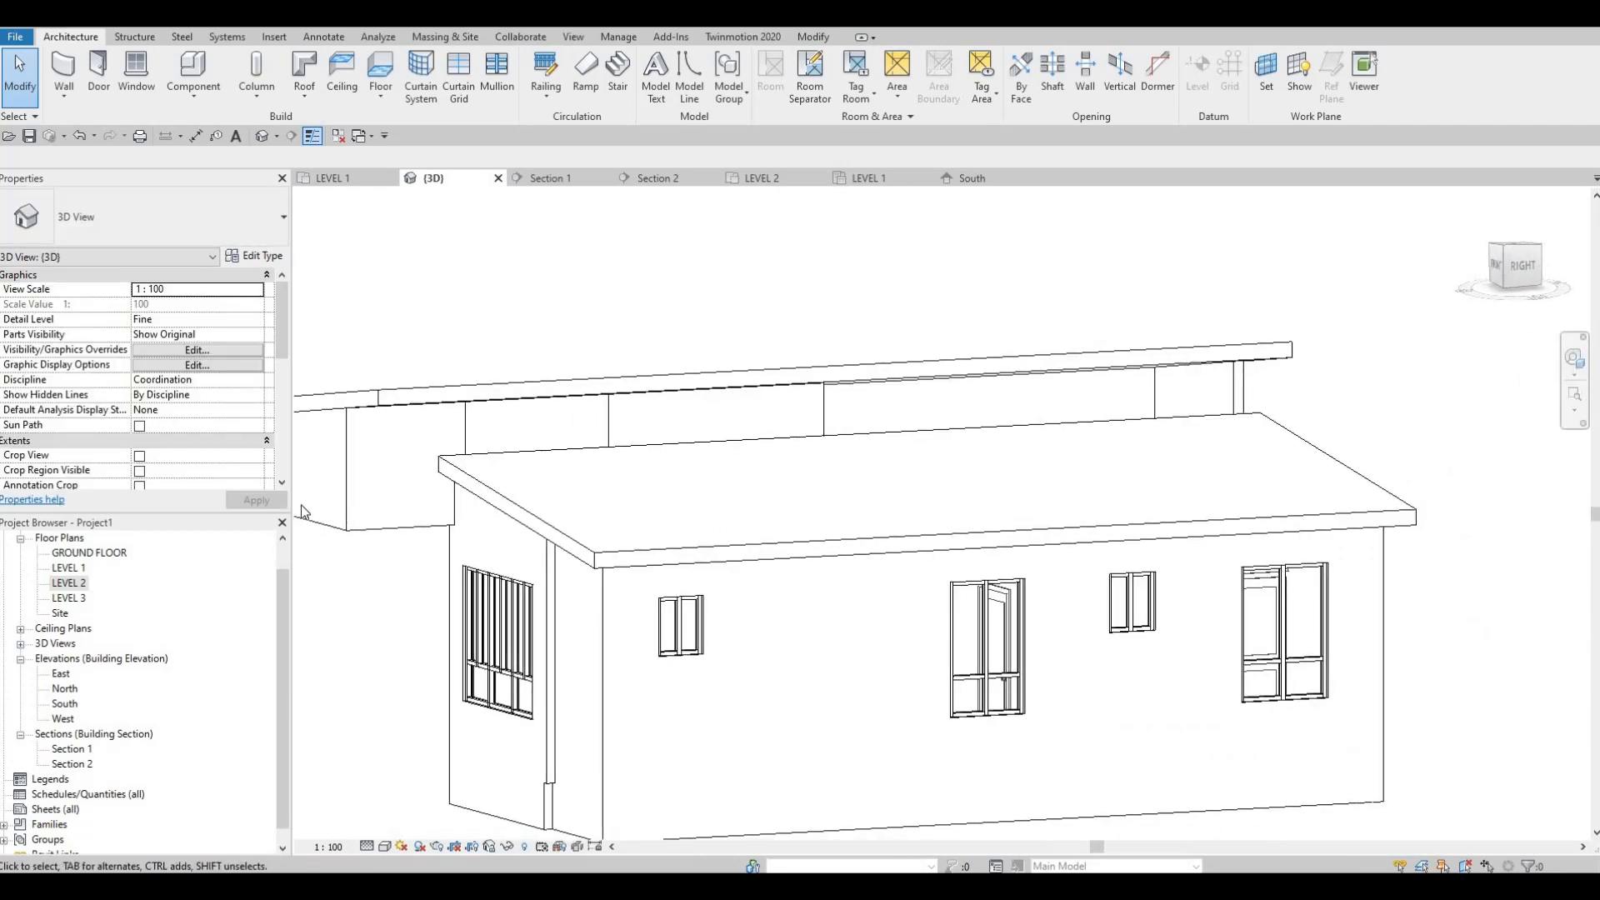
double_click(70, 583)
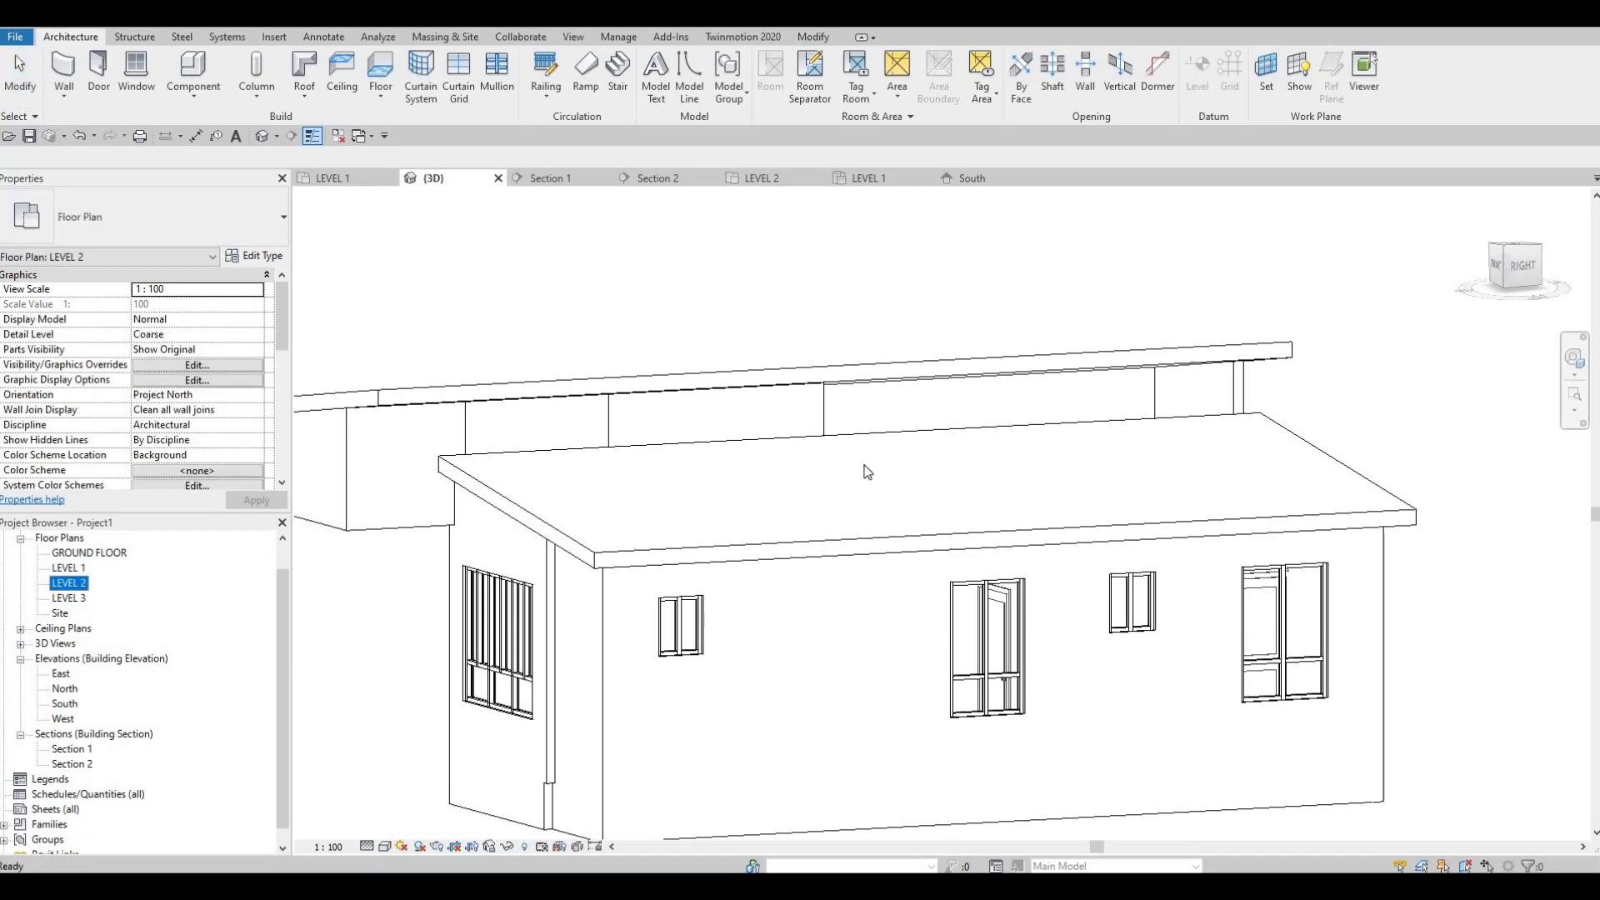
scroll(865, 422, down, 3)
scroll(853, 588, down, 1)
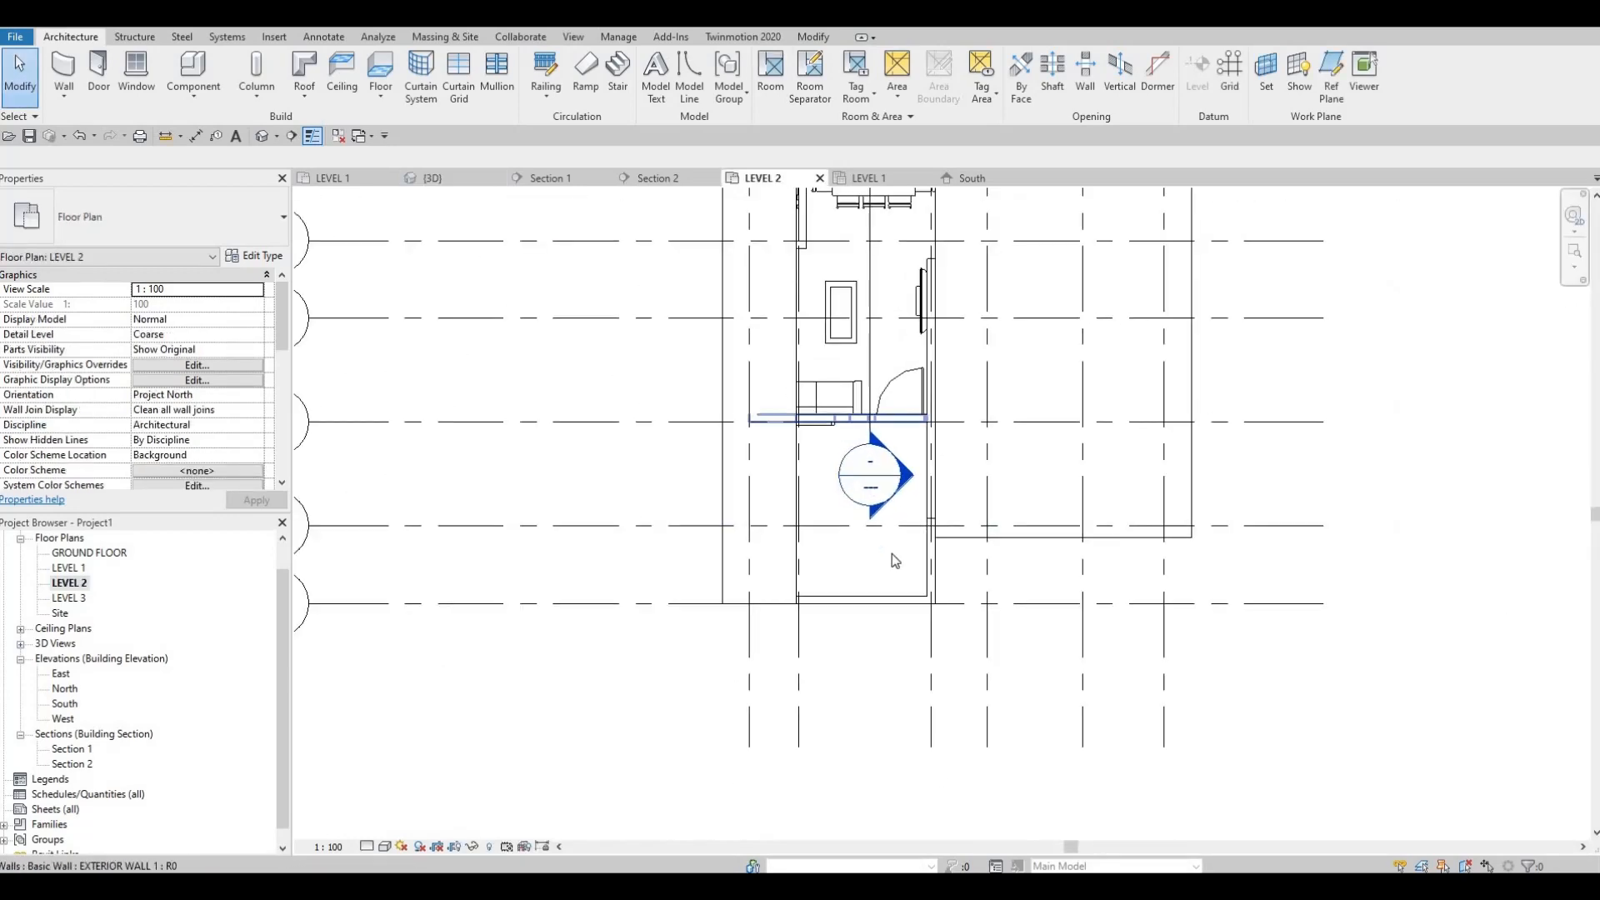
middle_drag(891, 553, 852, 698)
scroll(880, 610, down, 3)
scroll(881, 475, up, 4)
scroll(810, 478, up, 3)
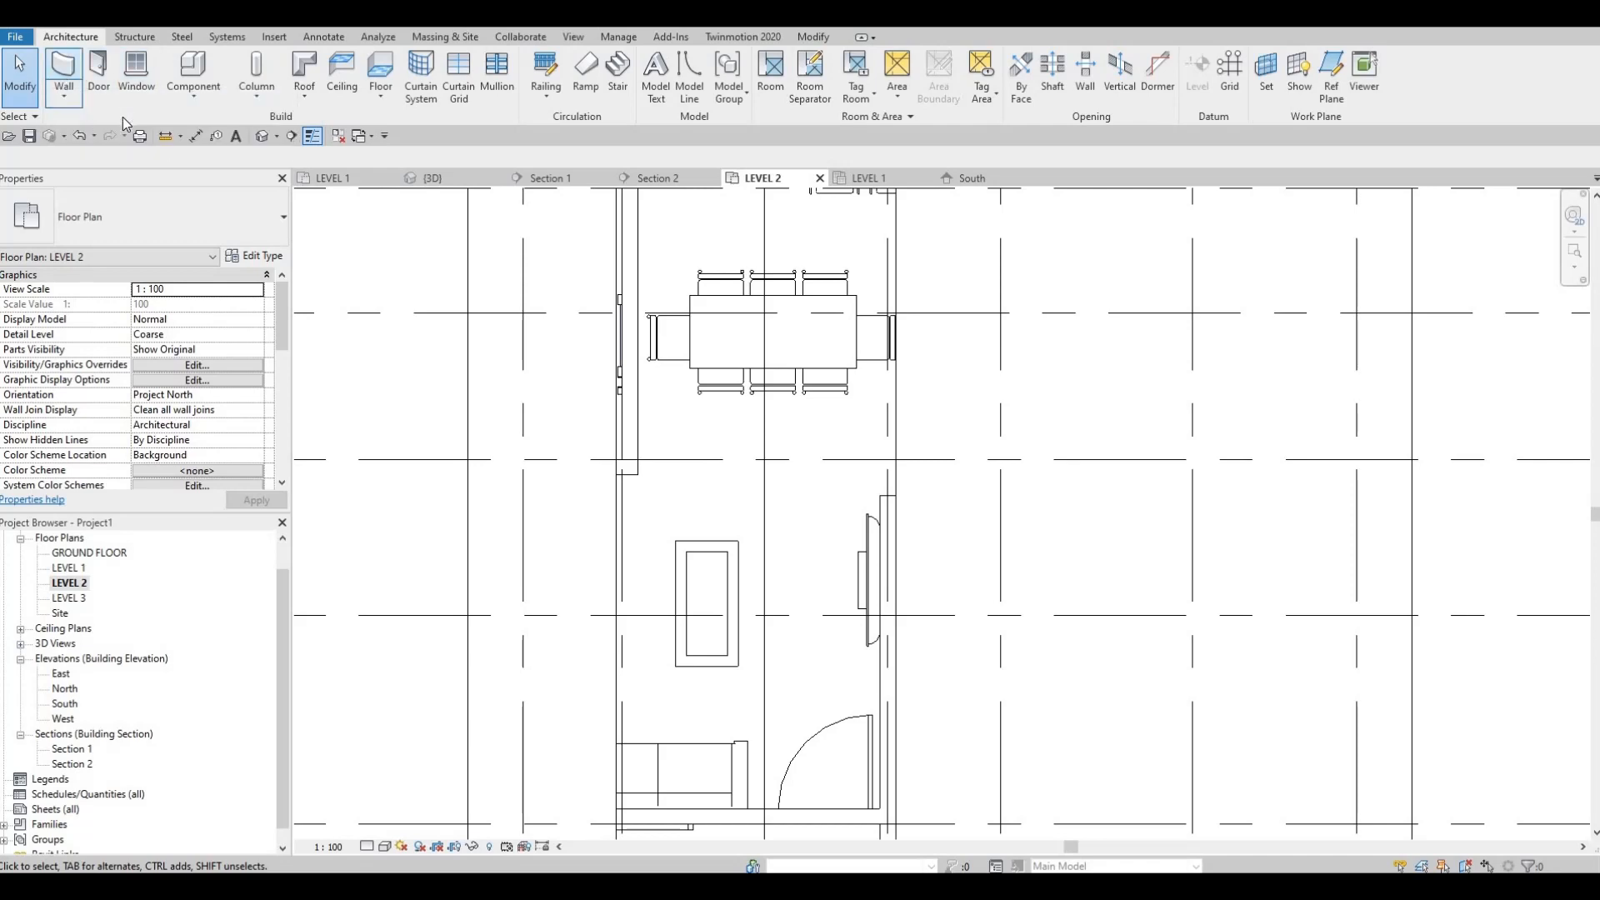
key(w)
key(a)
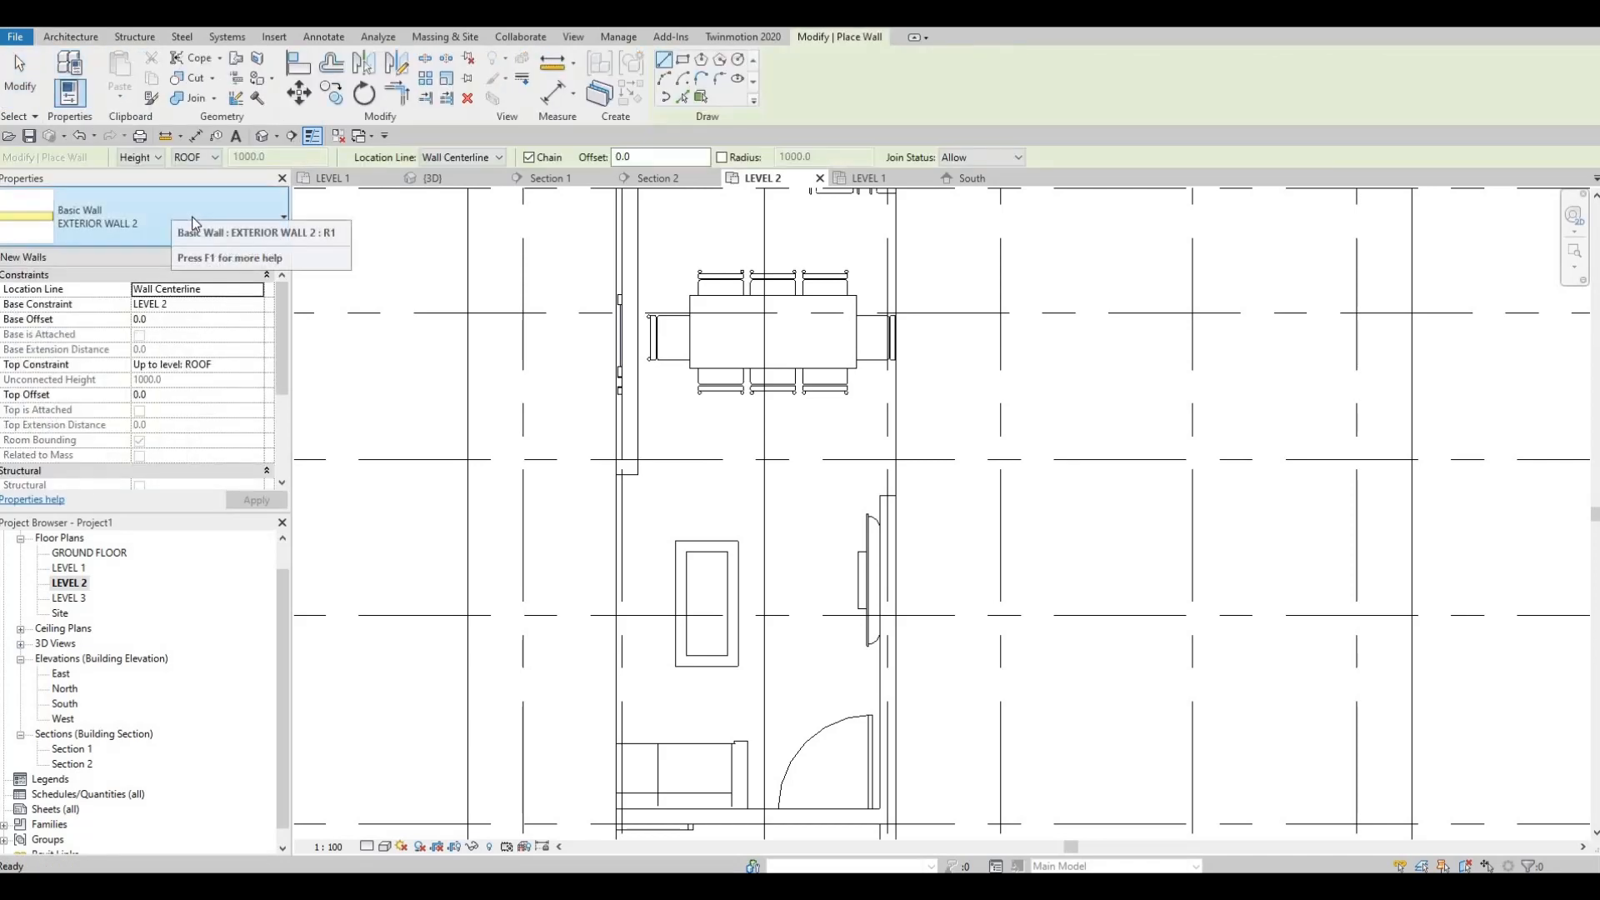
click(193, 222)
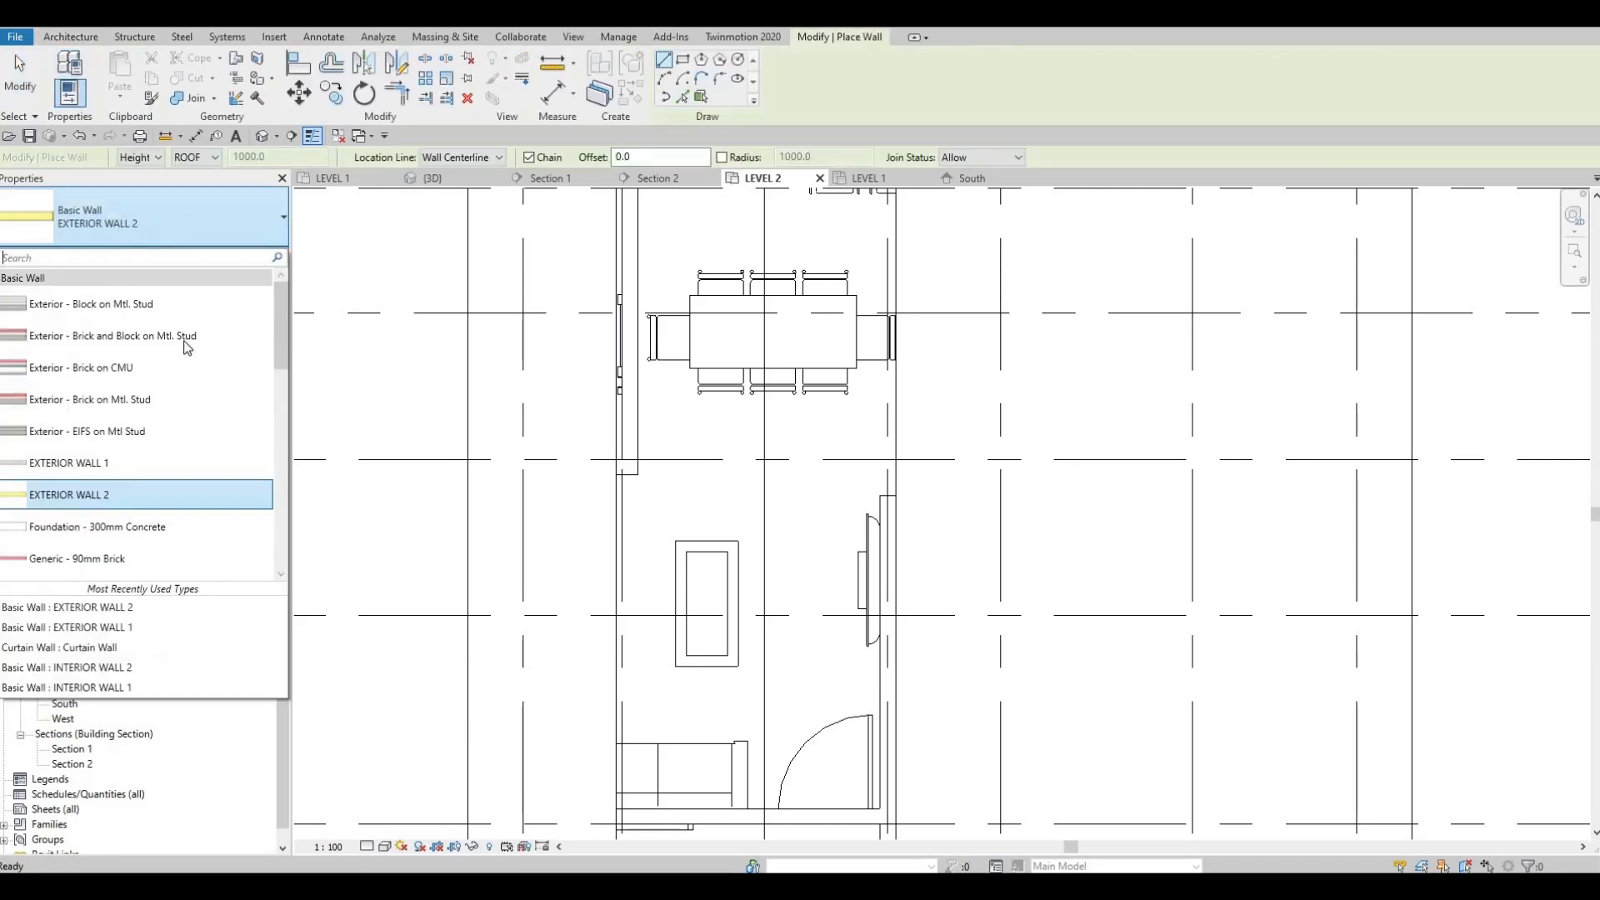
click(113, 460)
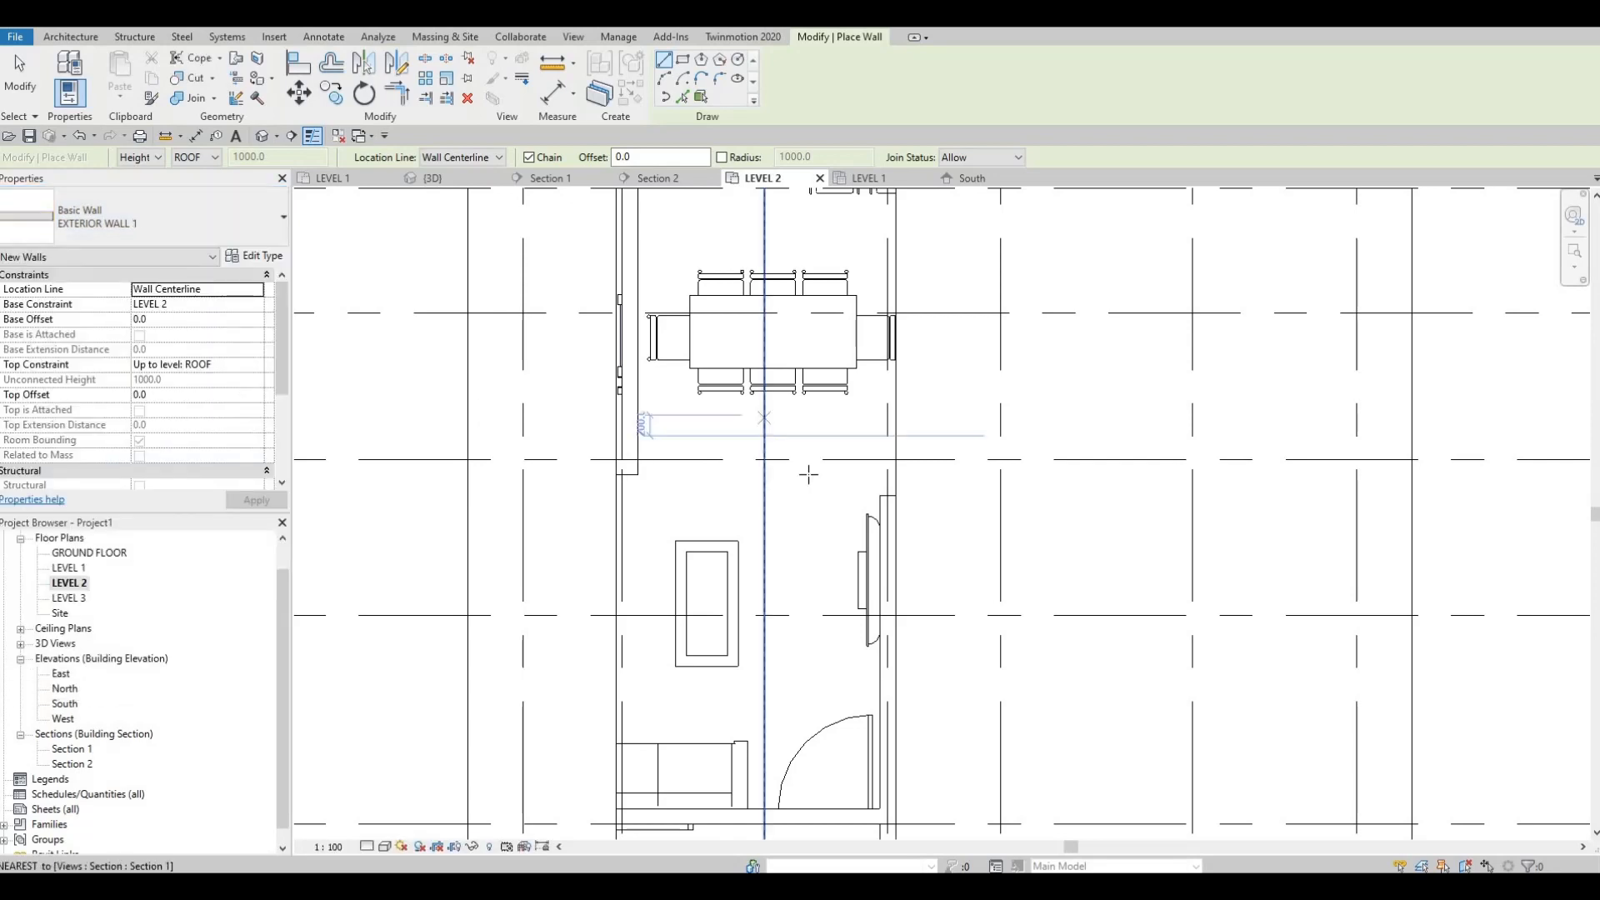
Step: Draw a straight wall about 5775 mm long from the end of the wall behind the TV to the rear EXTERIOR WALL 1
middle_drag(862, 454, 715, 457)
scroll(688, 456, down, 1)
scroll(772, 455, up, 1)
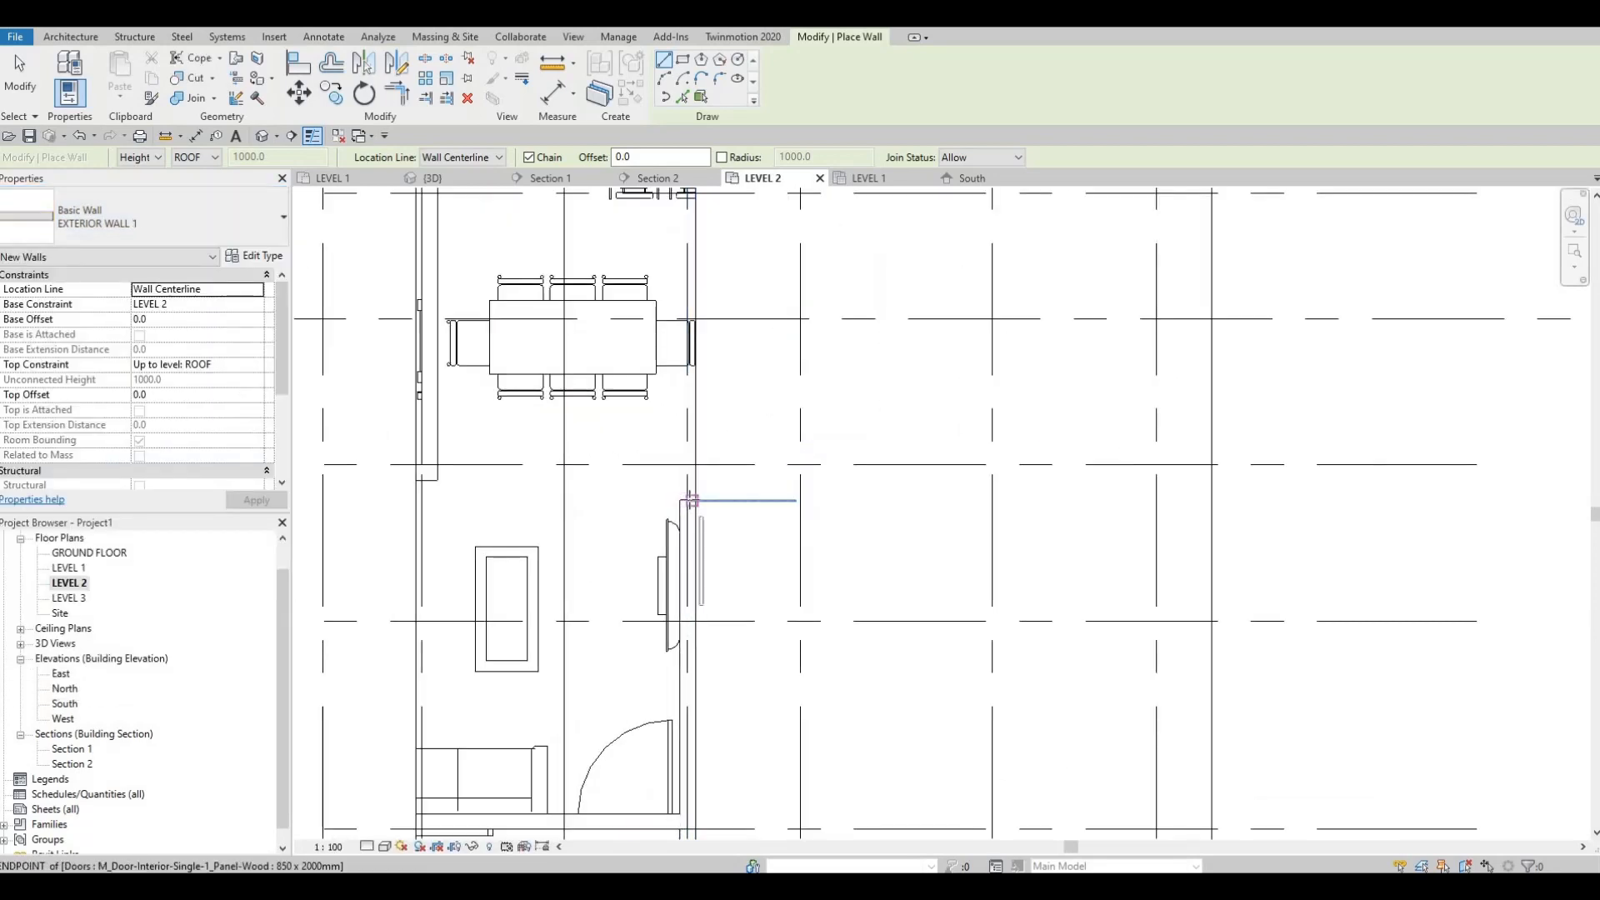
scroll(689, 497, up, 2)
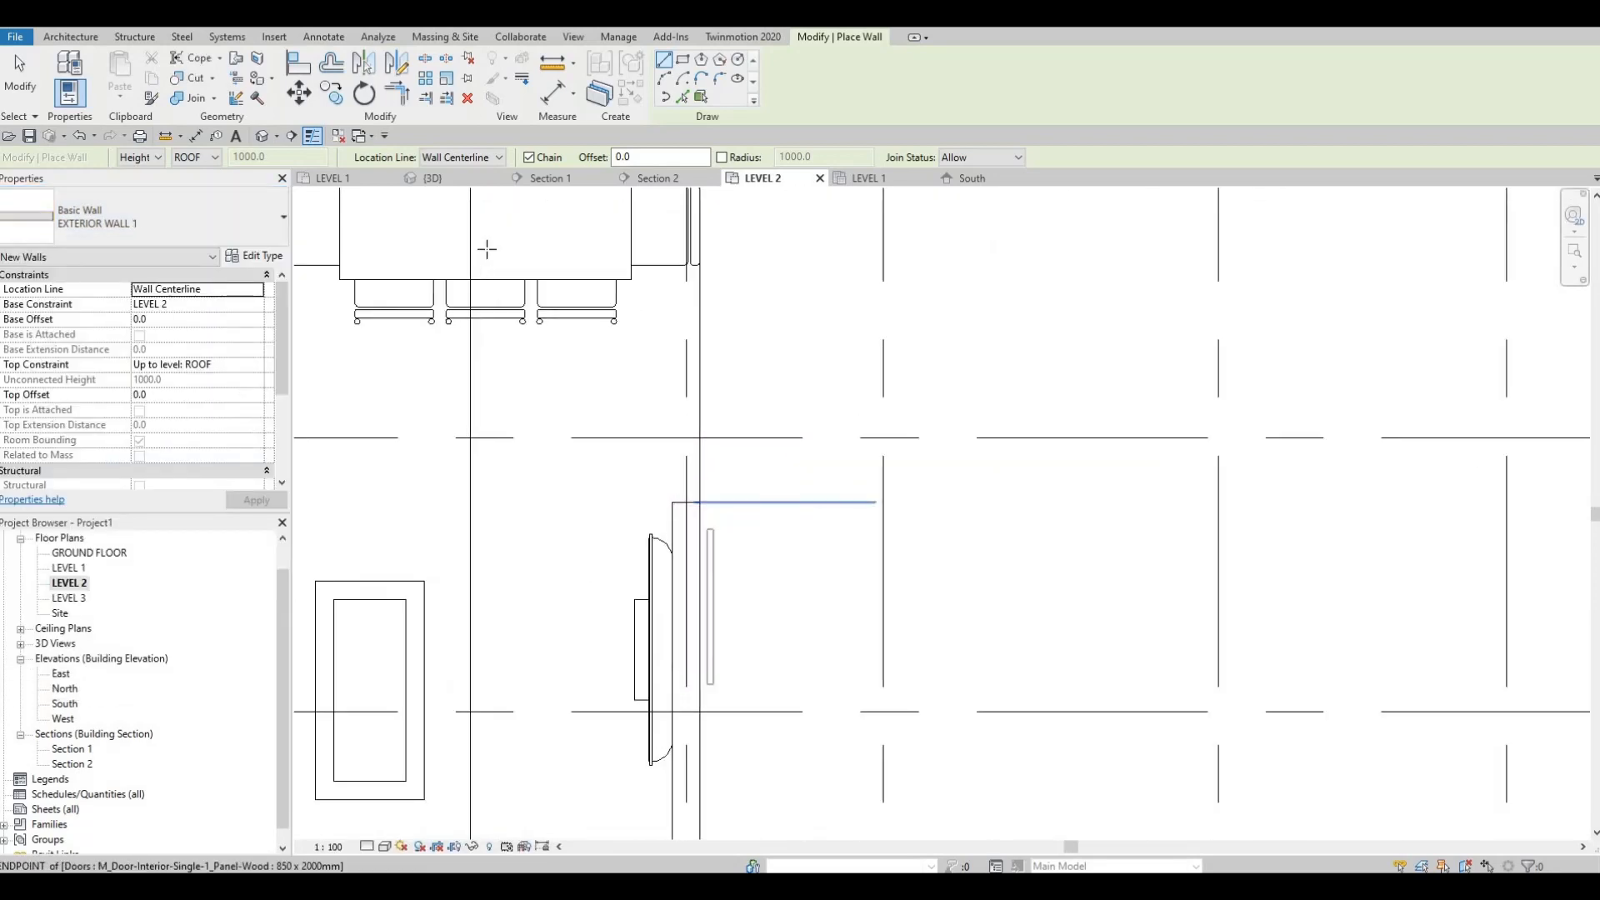
click(686, 498)
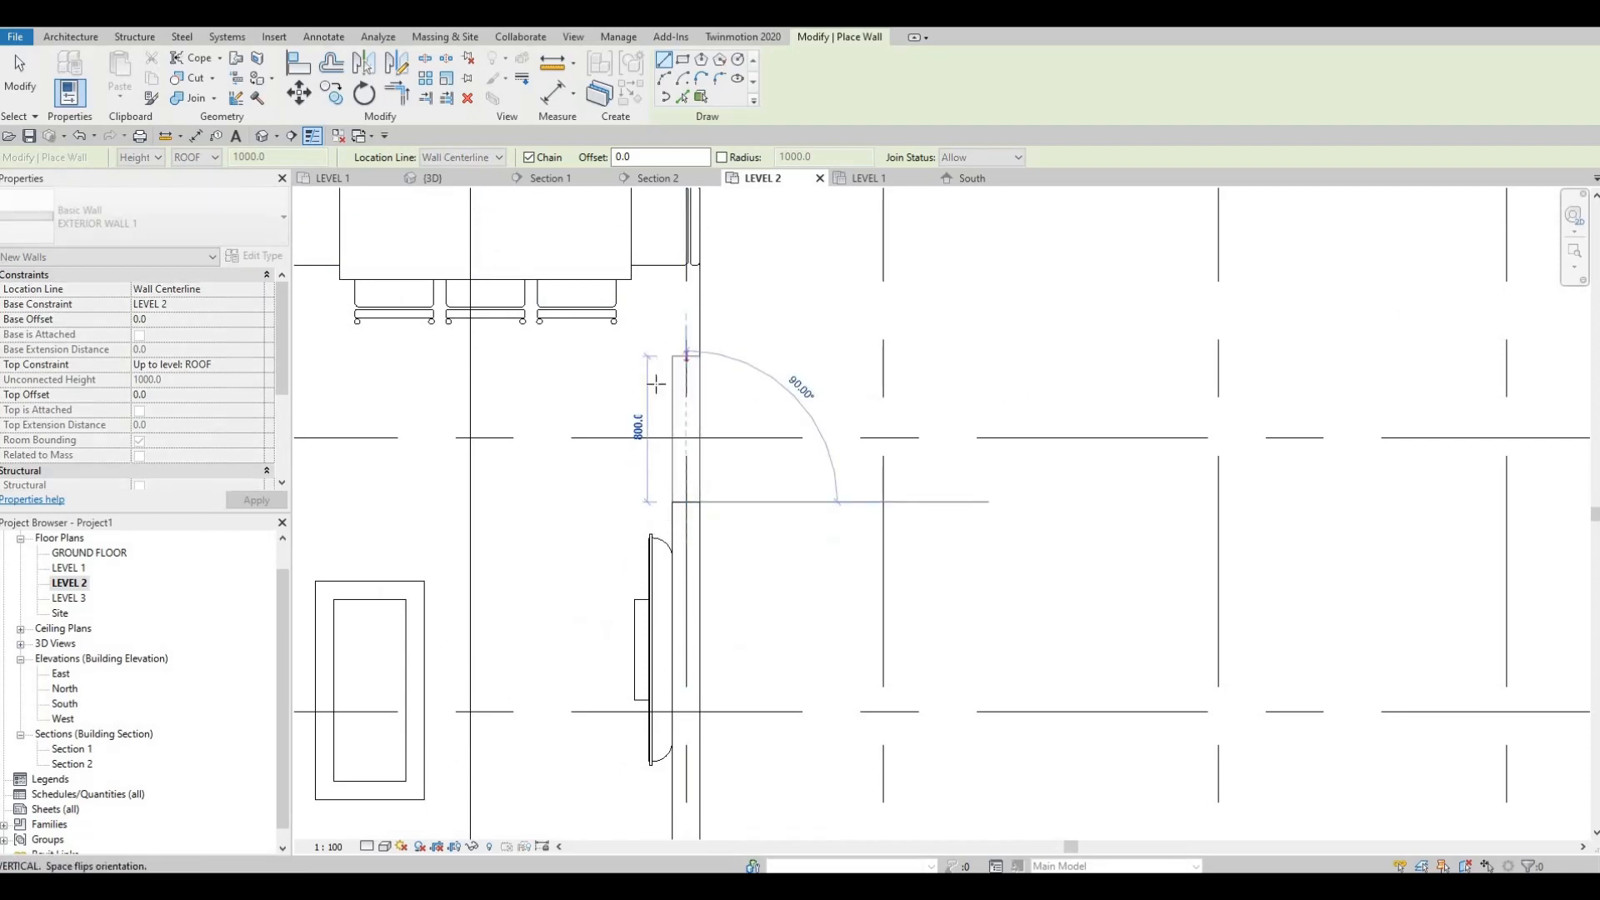
middle_drag(664, 270, 635, 640)
scroll(635, 640, down, 1)
scroll(635, 640, down, 1)
middle_drag(641, 227, 638, 445)
scroll(637, 445, down, 2)
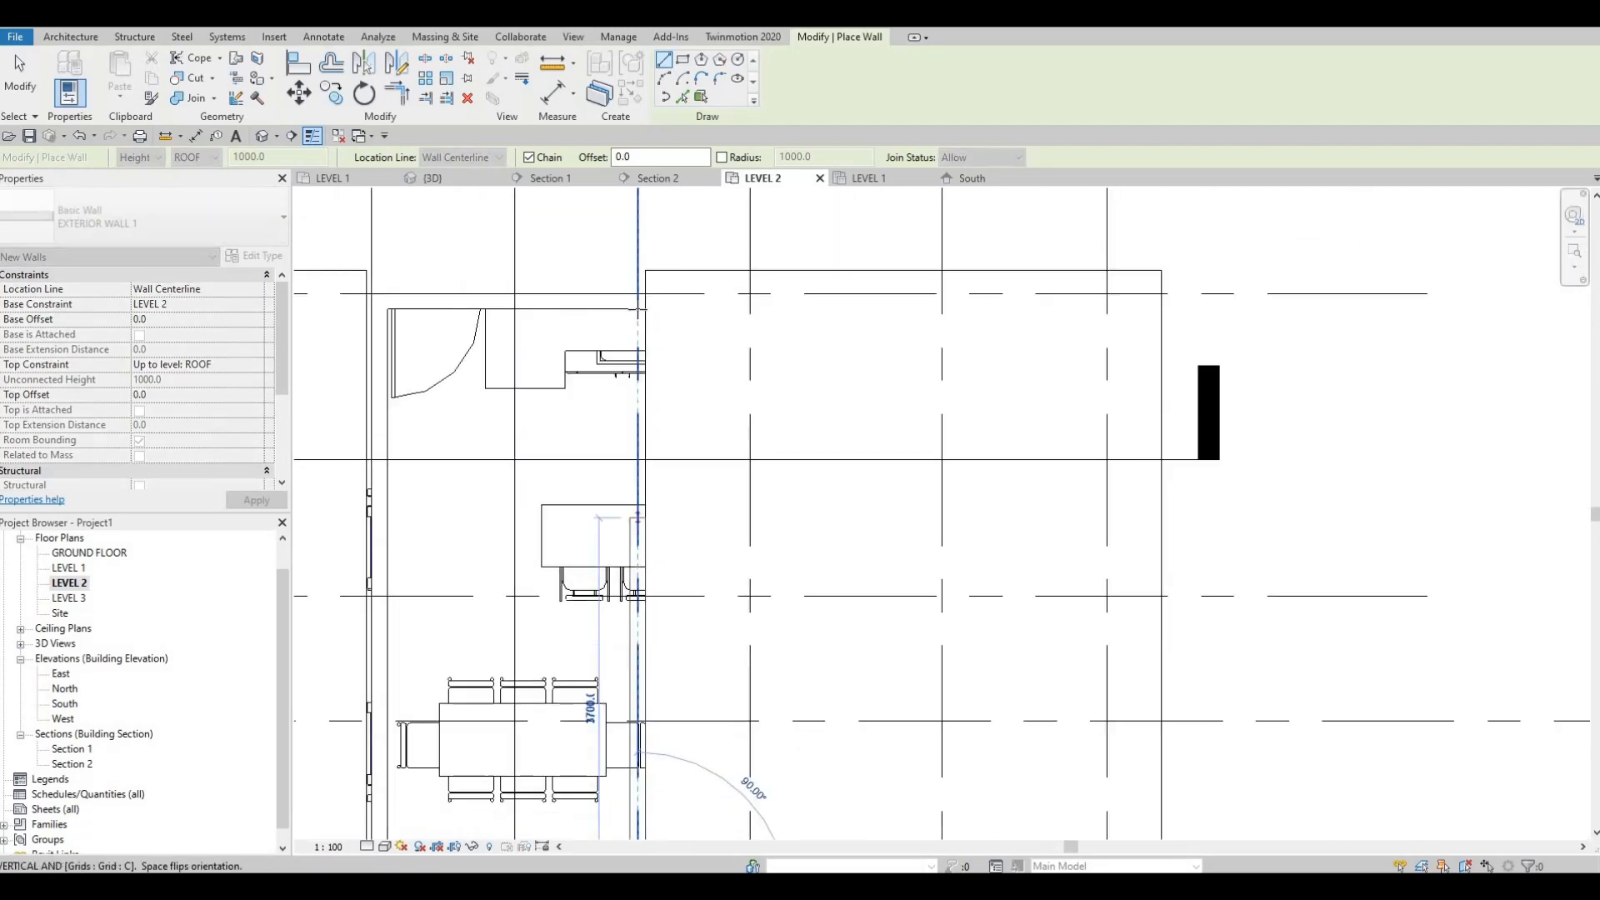
click(642, 325)
key(Escape)
key(Escape)
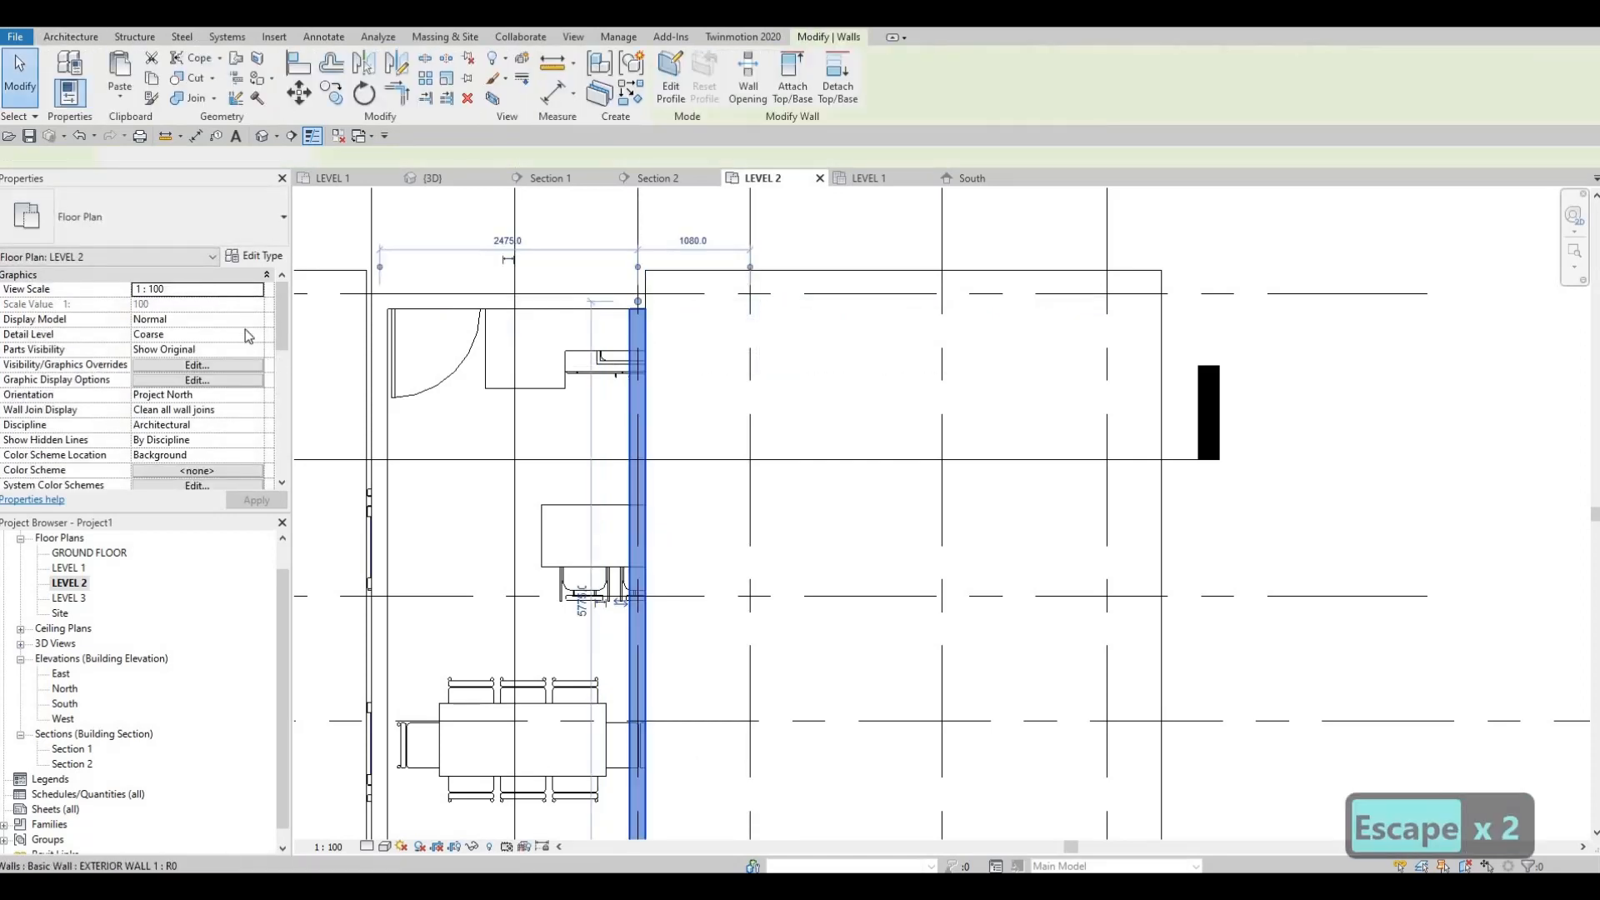
click(242, 302)
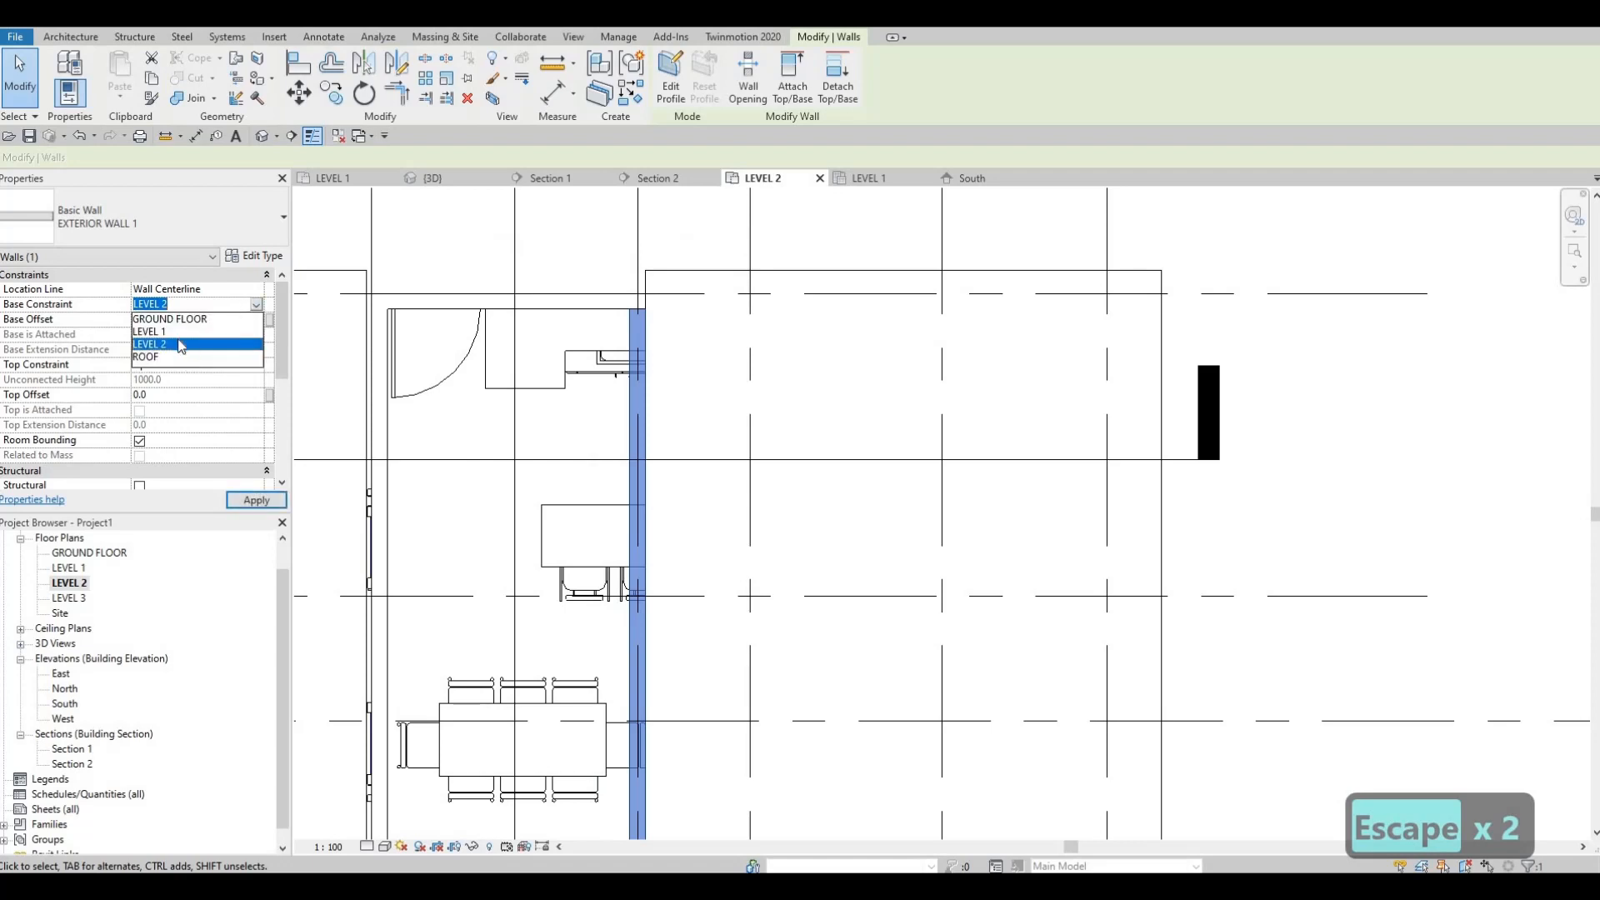
key(Escape)
key(Escape)
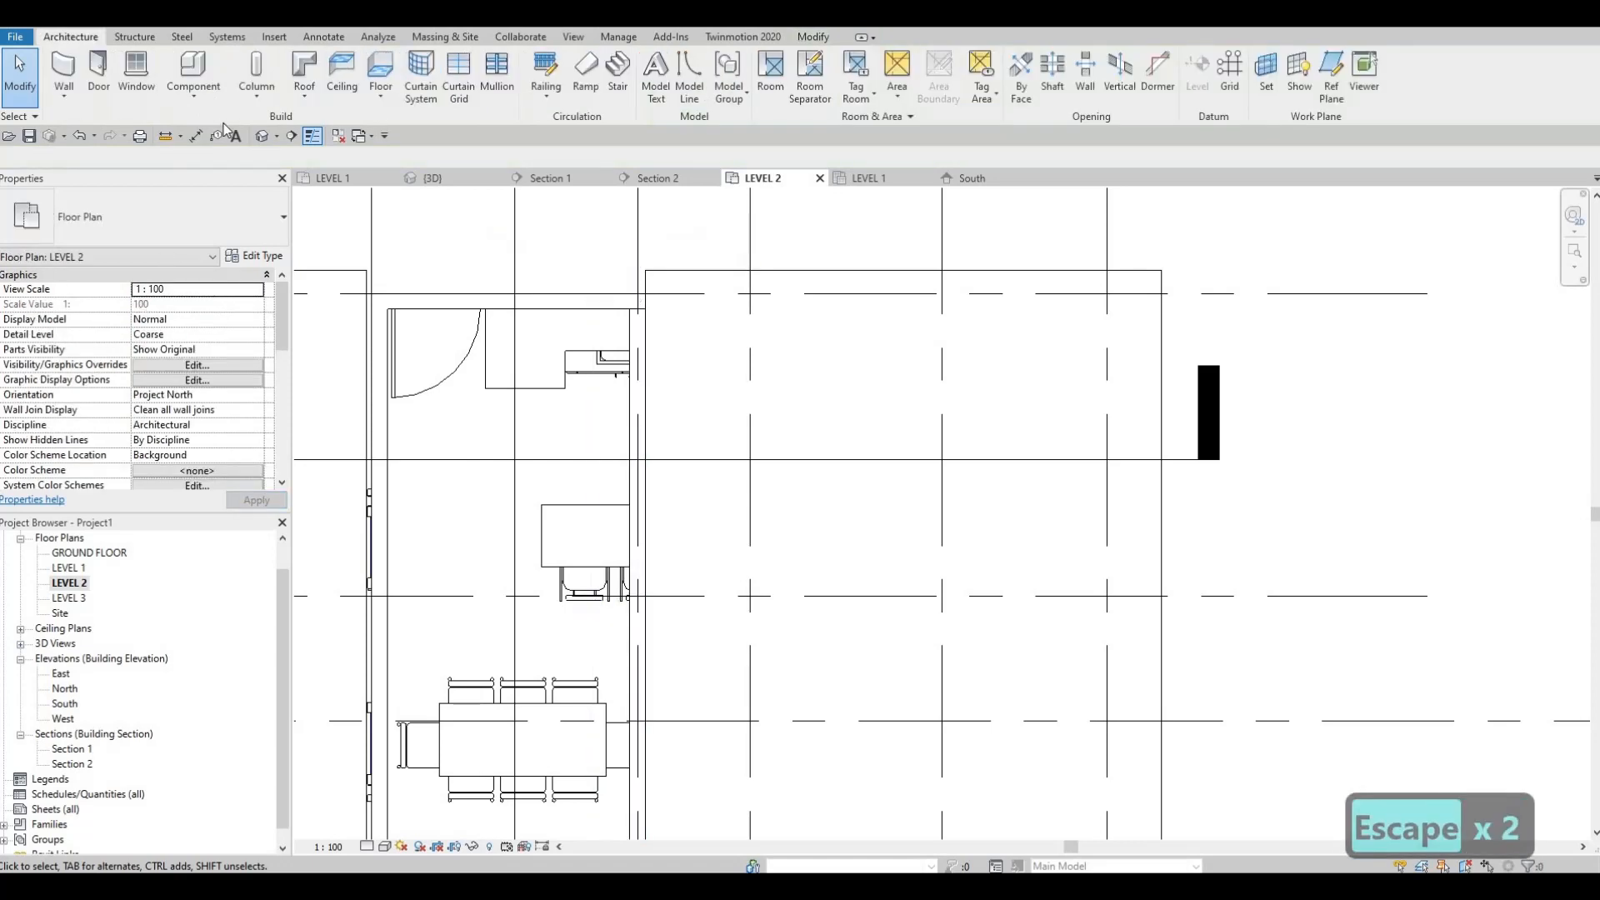
Step: Attach the top of the new EXTERIOR WALL 1 between the two roofs to the upper roof in the 3D view
mouse_move(744, 422)
shift+middle_down()
mouse_move(872, 464)
mouse_move(728, 439)
shift+middle_up()
click(820, 458)
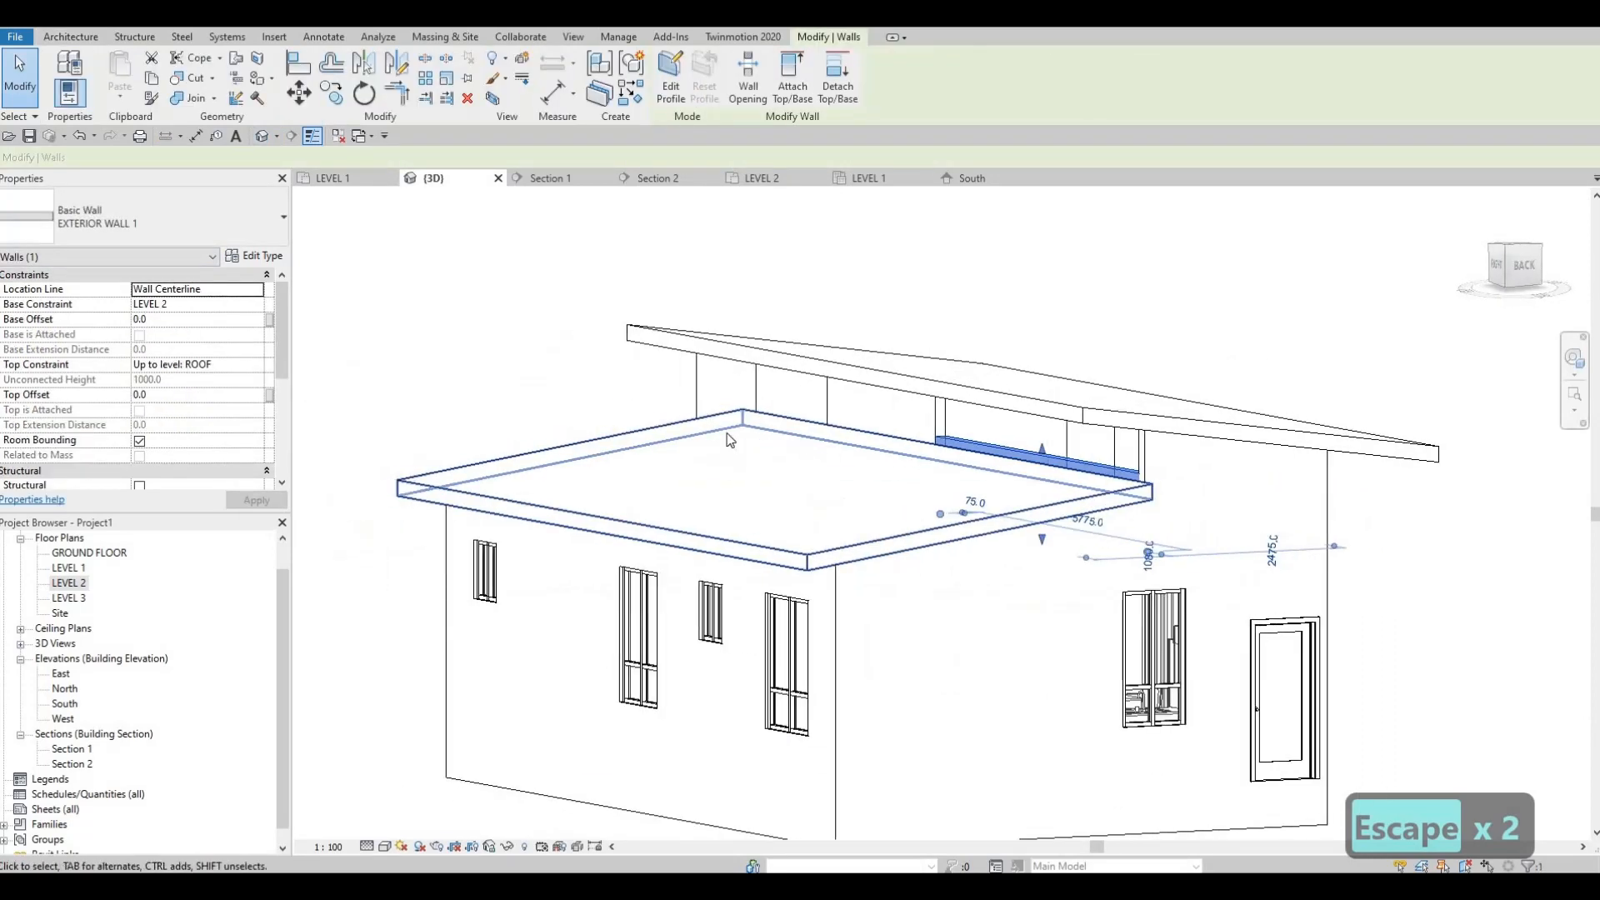
middle_drag(836, 455, 789, 442)
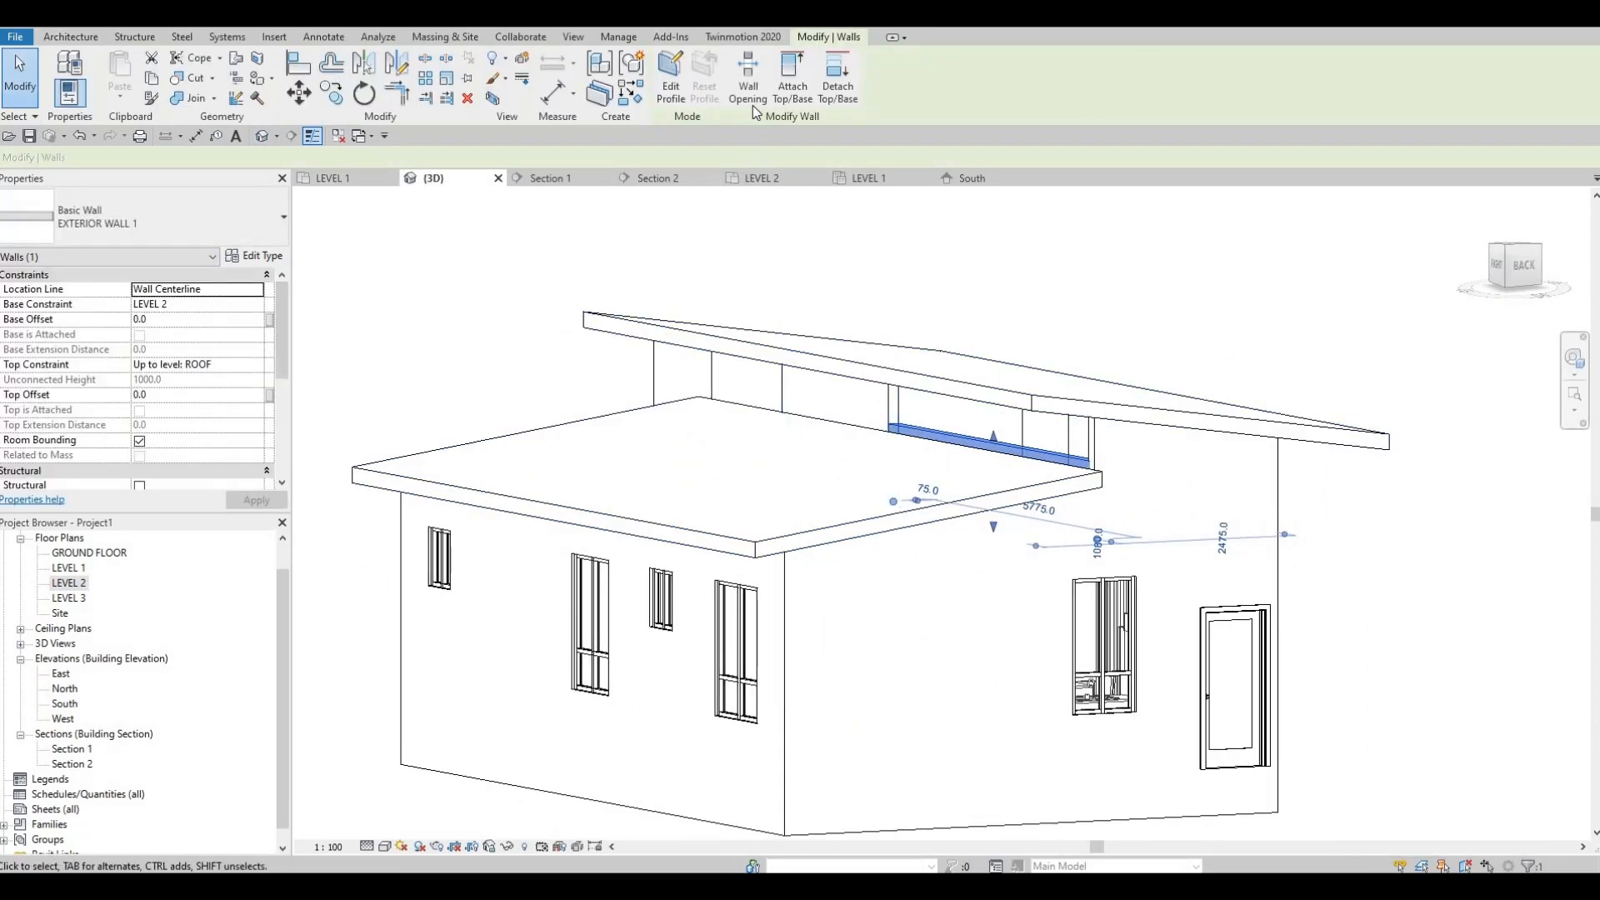
click(793, 95)
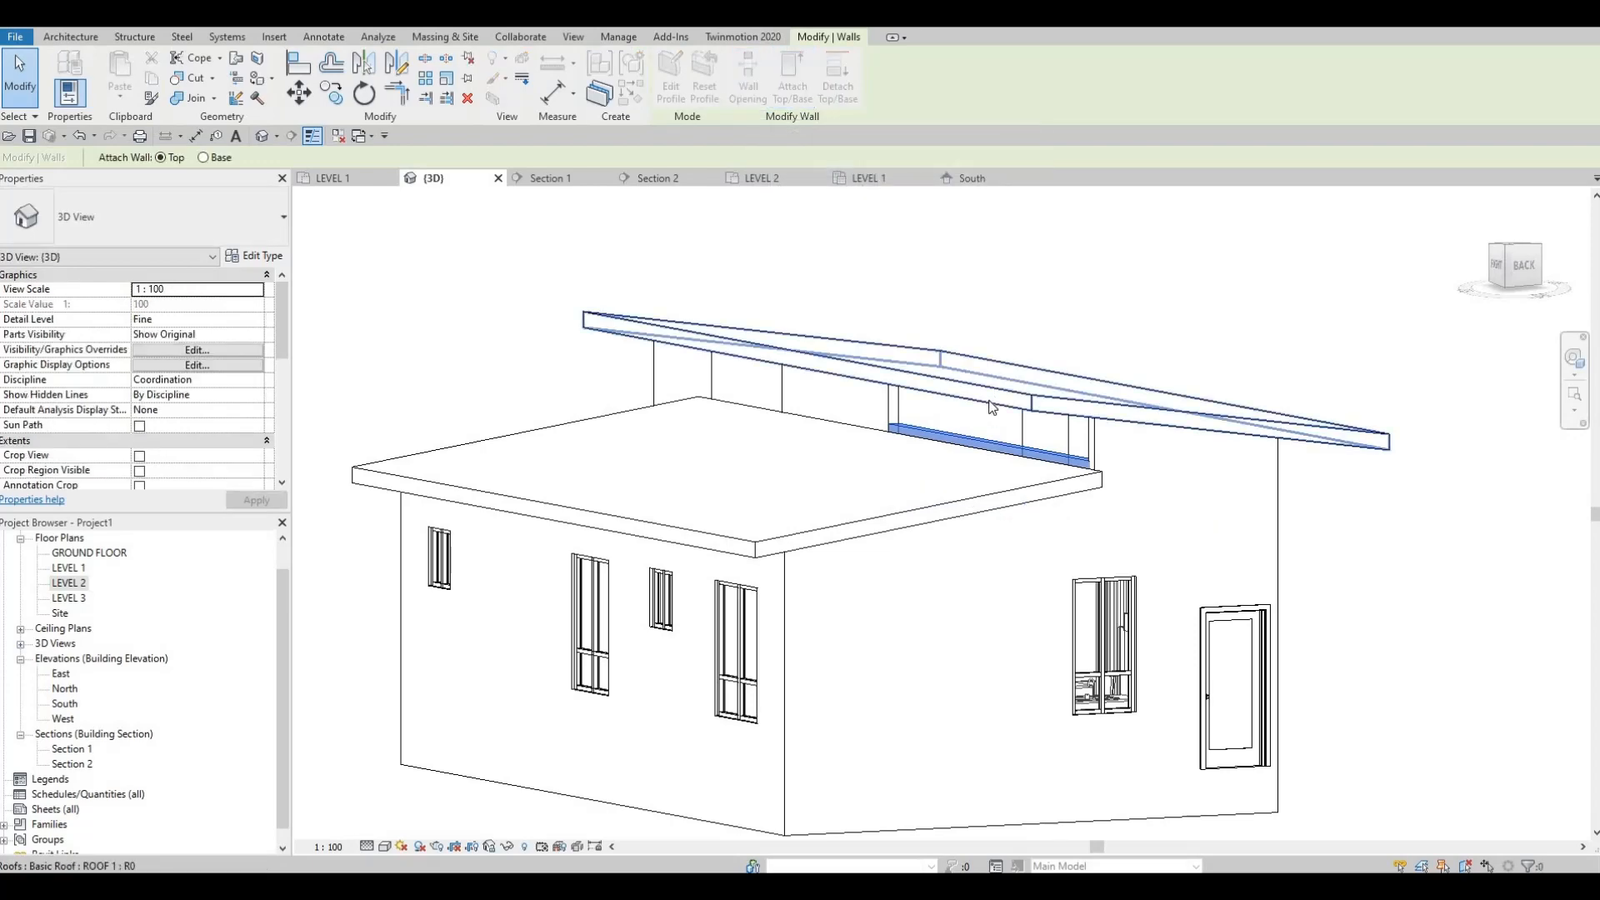
click(894, 499)
key(Escape)
key(Escape)
Step: Examine the front of the house in 3D, focusing on the wall joints under the overhanging upper roof
shift+middle_drag(894, 499, 1027, 528)
shift+middle_drag(875, 391, 909, 364)
scroll(908, 364, up, 3)
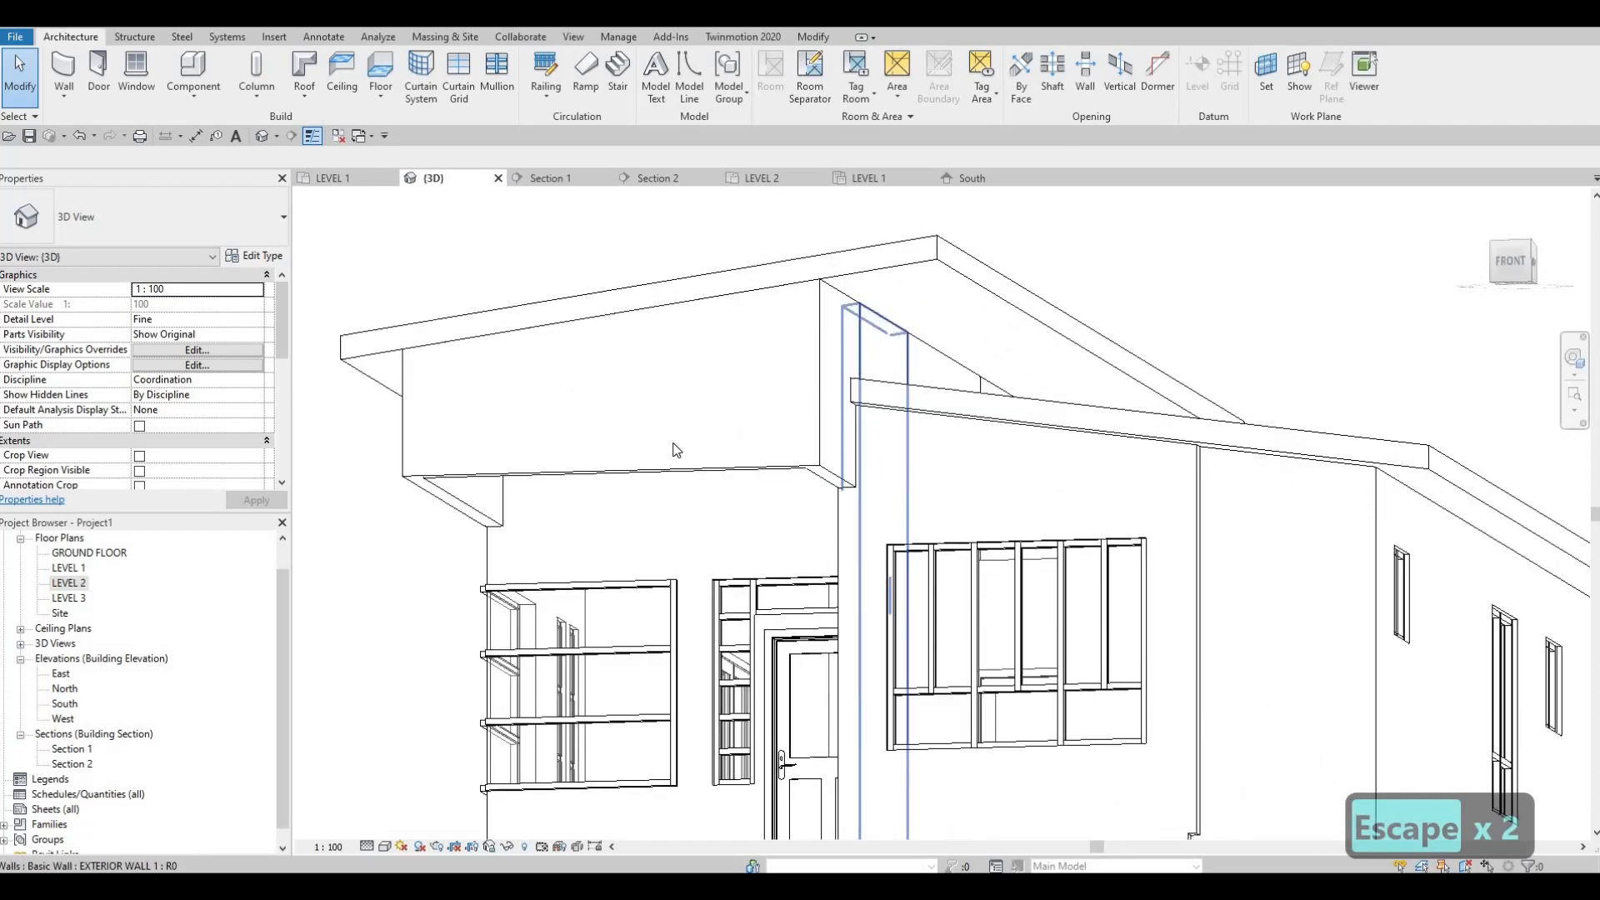
shift+middle_drag(675, 450, 973, 307)
scroll(734, 423, down, 3)
shift+middle_drag(959, 342, 1017, 362)
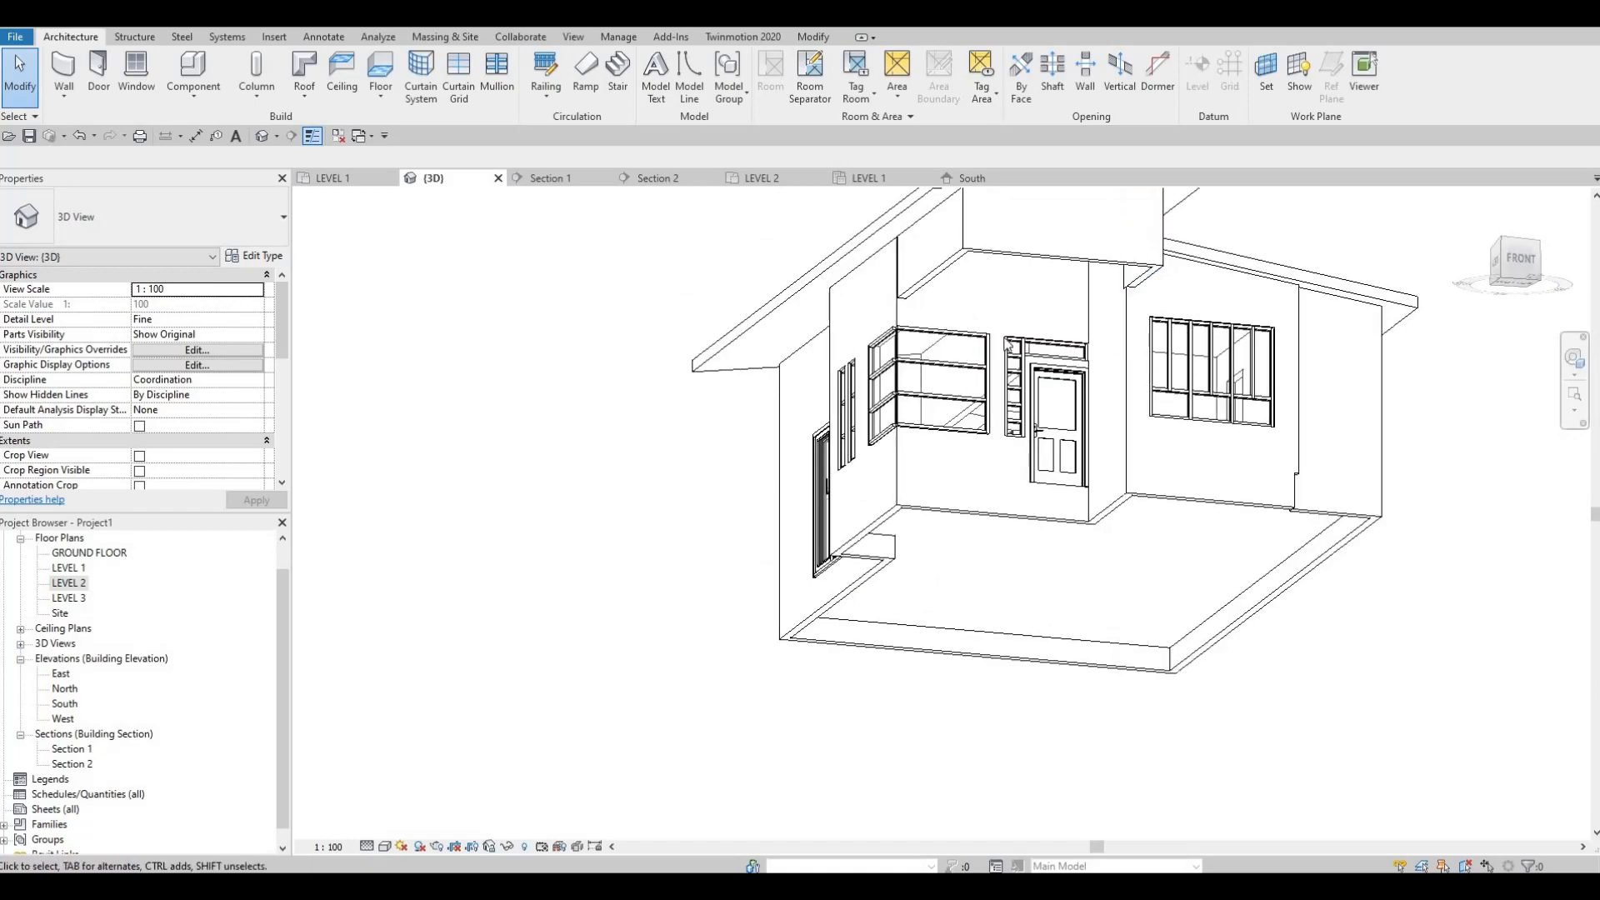
shift+middle_drag(1027, 425, 1228, 586)
scroll(1061, 419, up, 2)
scroll(1061, 420, up, 3)
scroll(1000, 393, down, 2)
scroll(1038, 396, down, 1)
scroll(1030, 334, up, 4)
Step: Try to stretch the overhanging EXTERIOR WALL 2 side wall's end in 3D to the wall corner above the corner window
click(1017, 335)
scroll(1020, 335, up, 2)
scroll(1171, 354, up, 1)
shift+middle_drag(954, 595, 1028, 565)
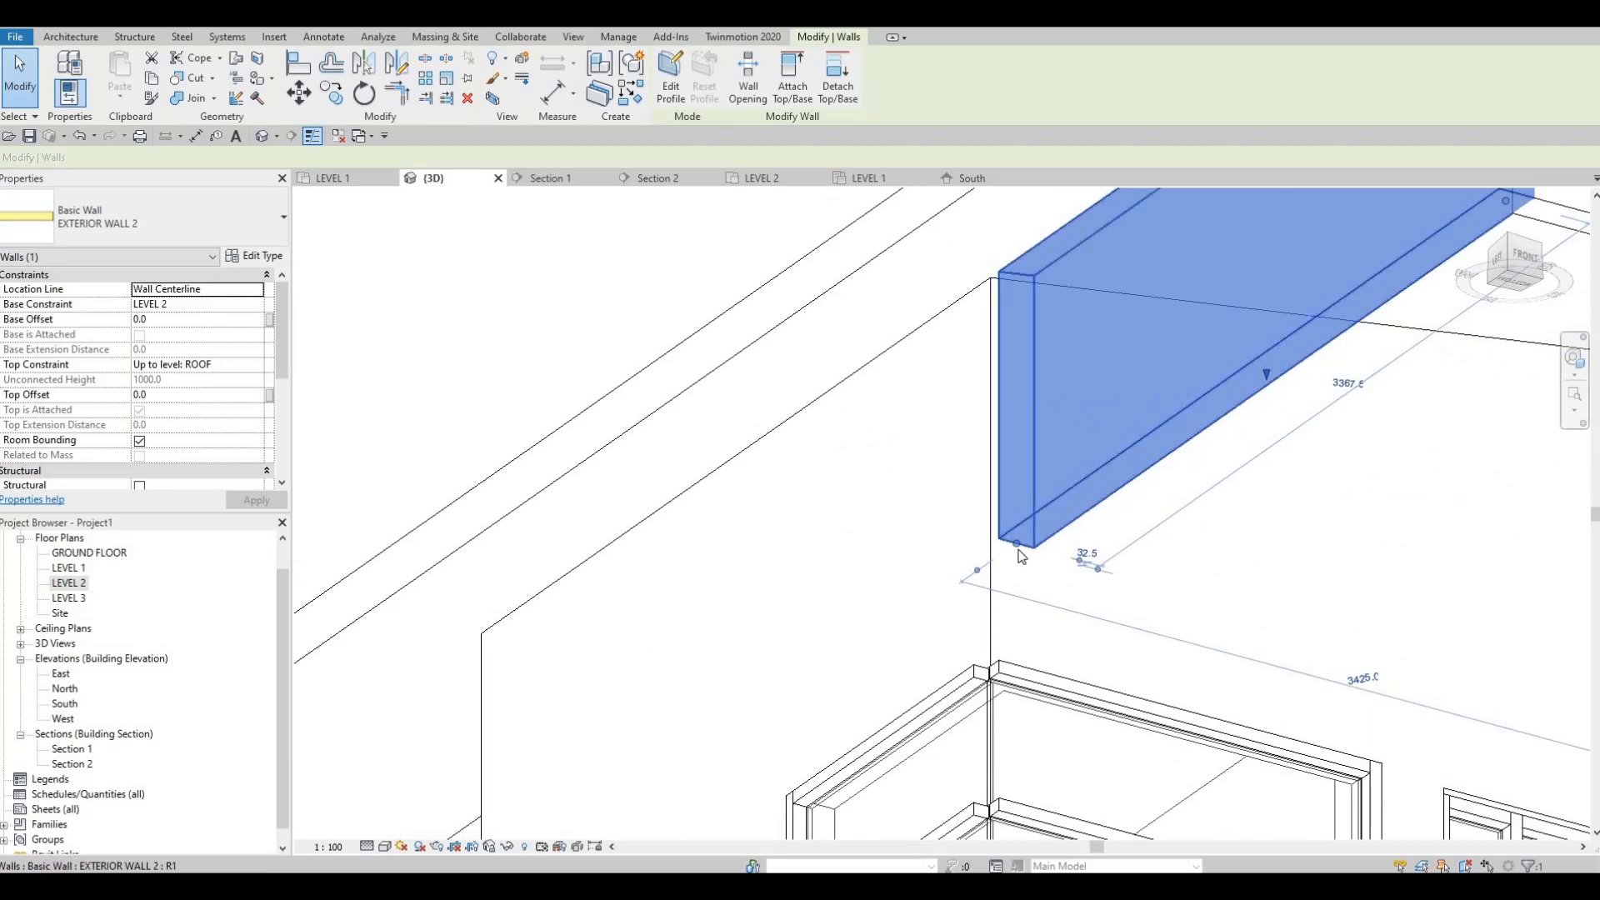
scroll(1021, 557, up, 1)
click(1014, 554)
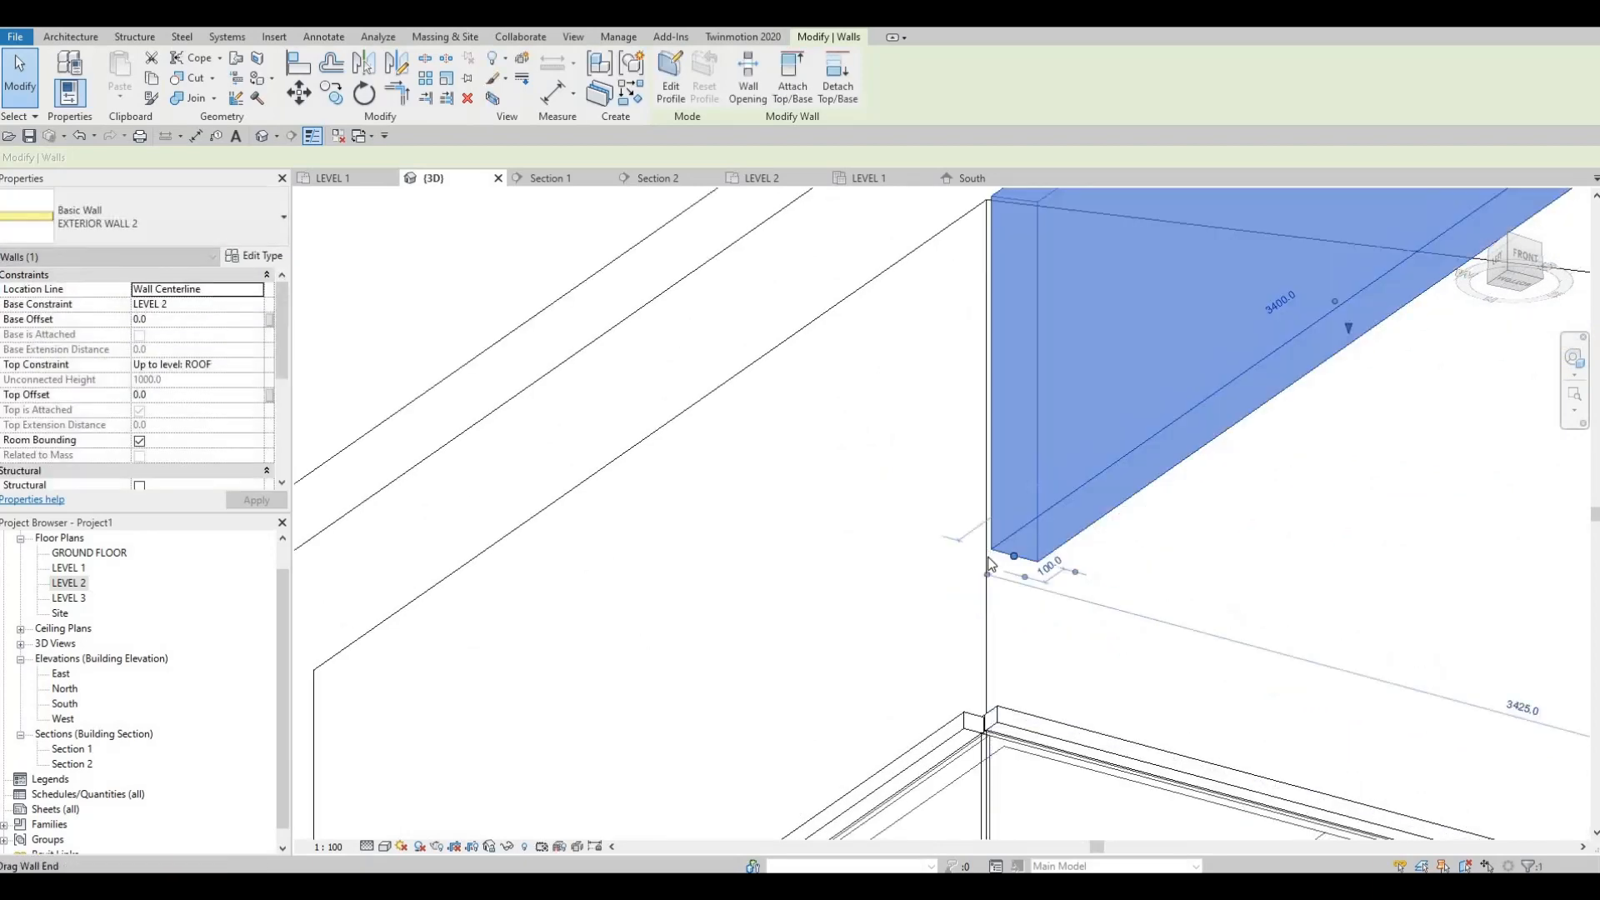
key(Escape)
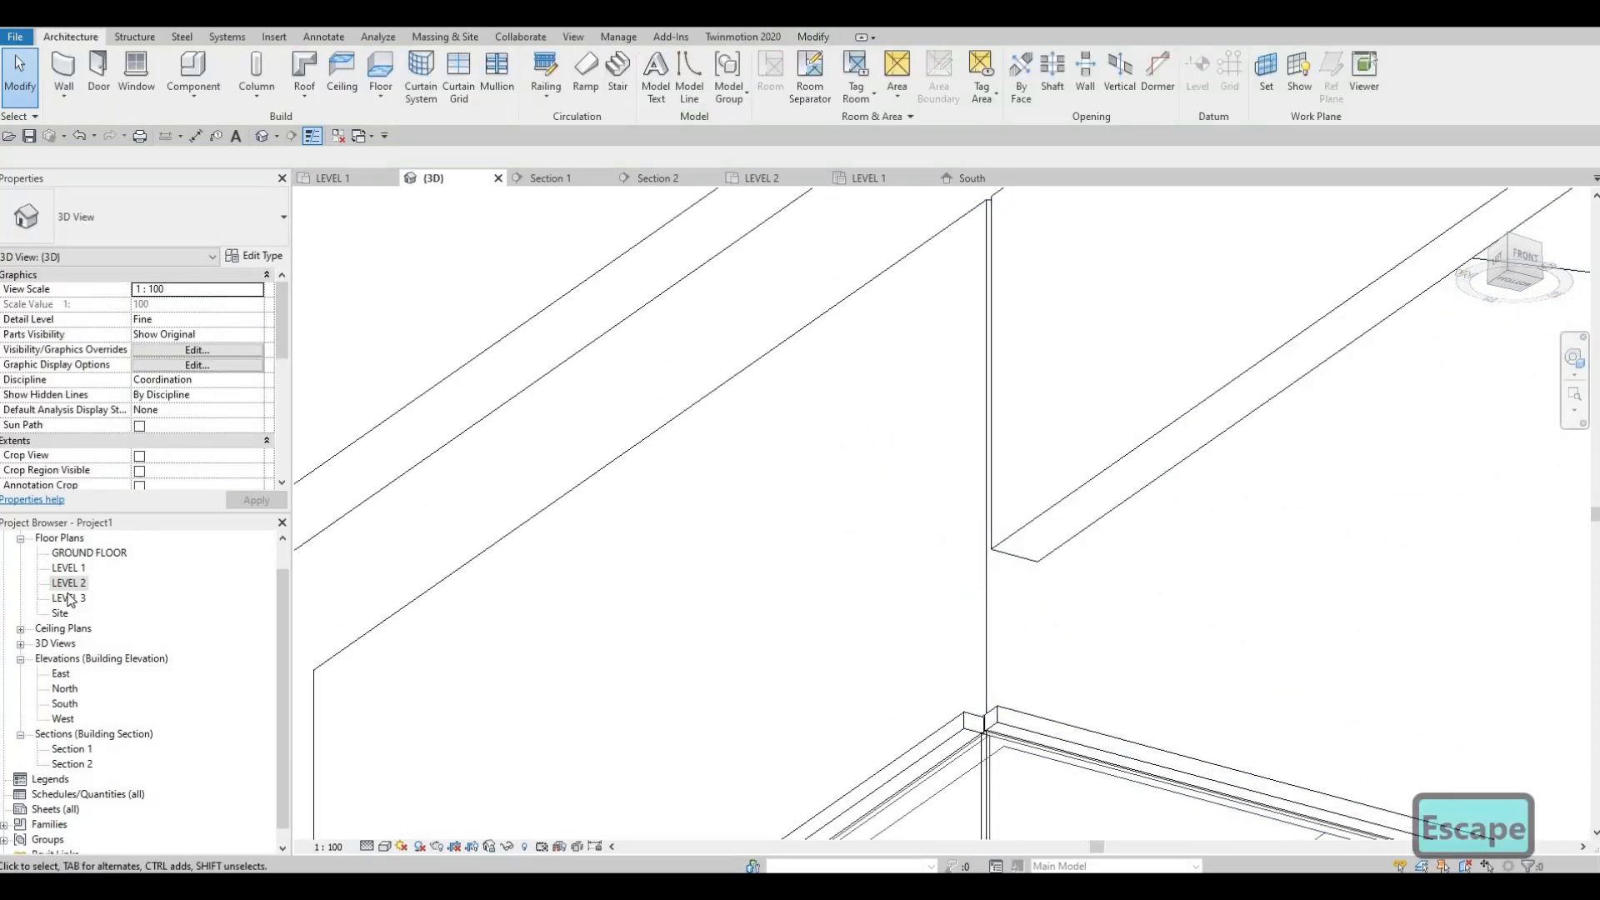
Step: Open the LEVEL 2 floor plan, show the front overhang and set the view's detail level to Fine
double_click(72, 584)
scroll(749, 597, down, 4)
scroll(689, 713, up, 3)
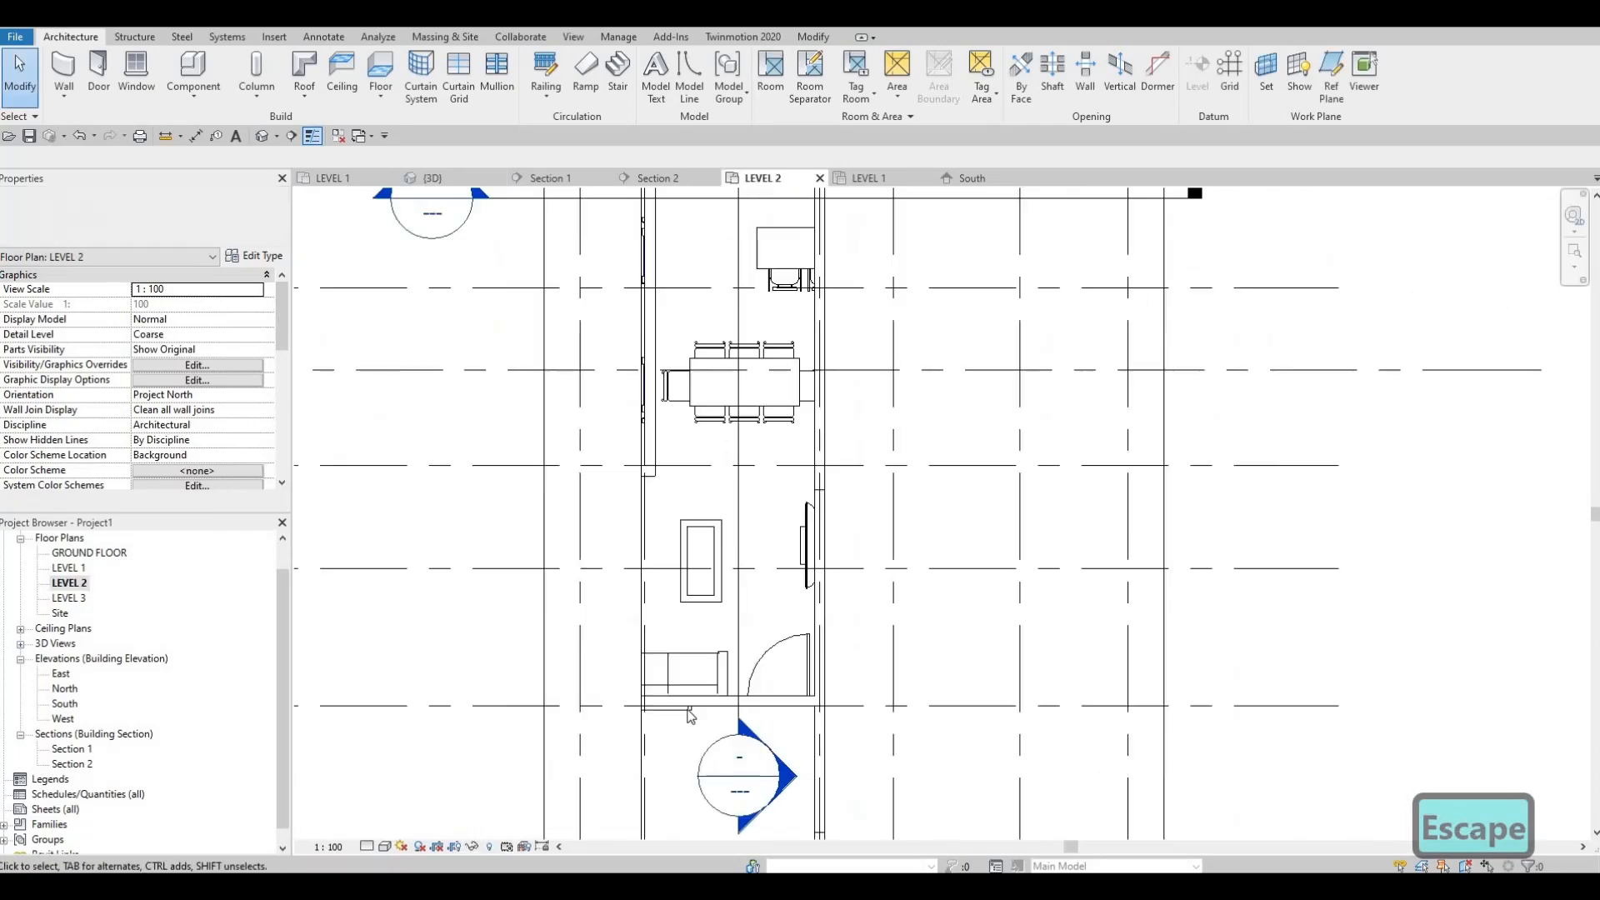
scroll(695, 567, up, 1)
scroll(697, 572, down, 4)
scroll(684, 745, up, 3)
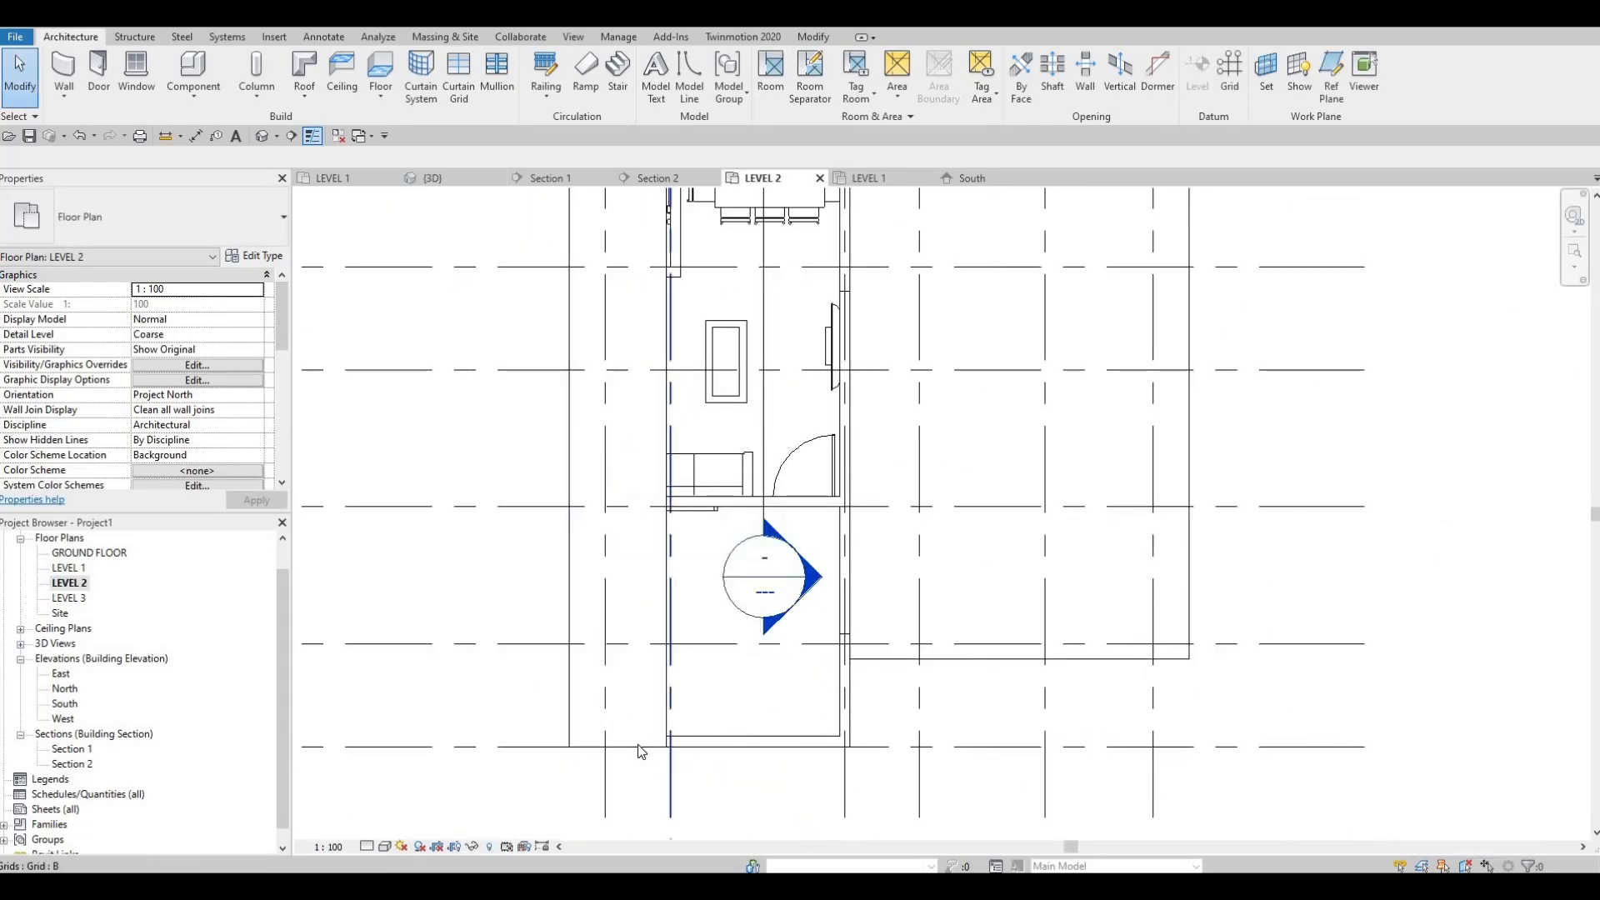
click(385, 847)
key(Escape)
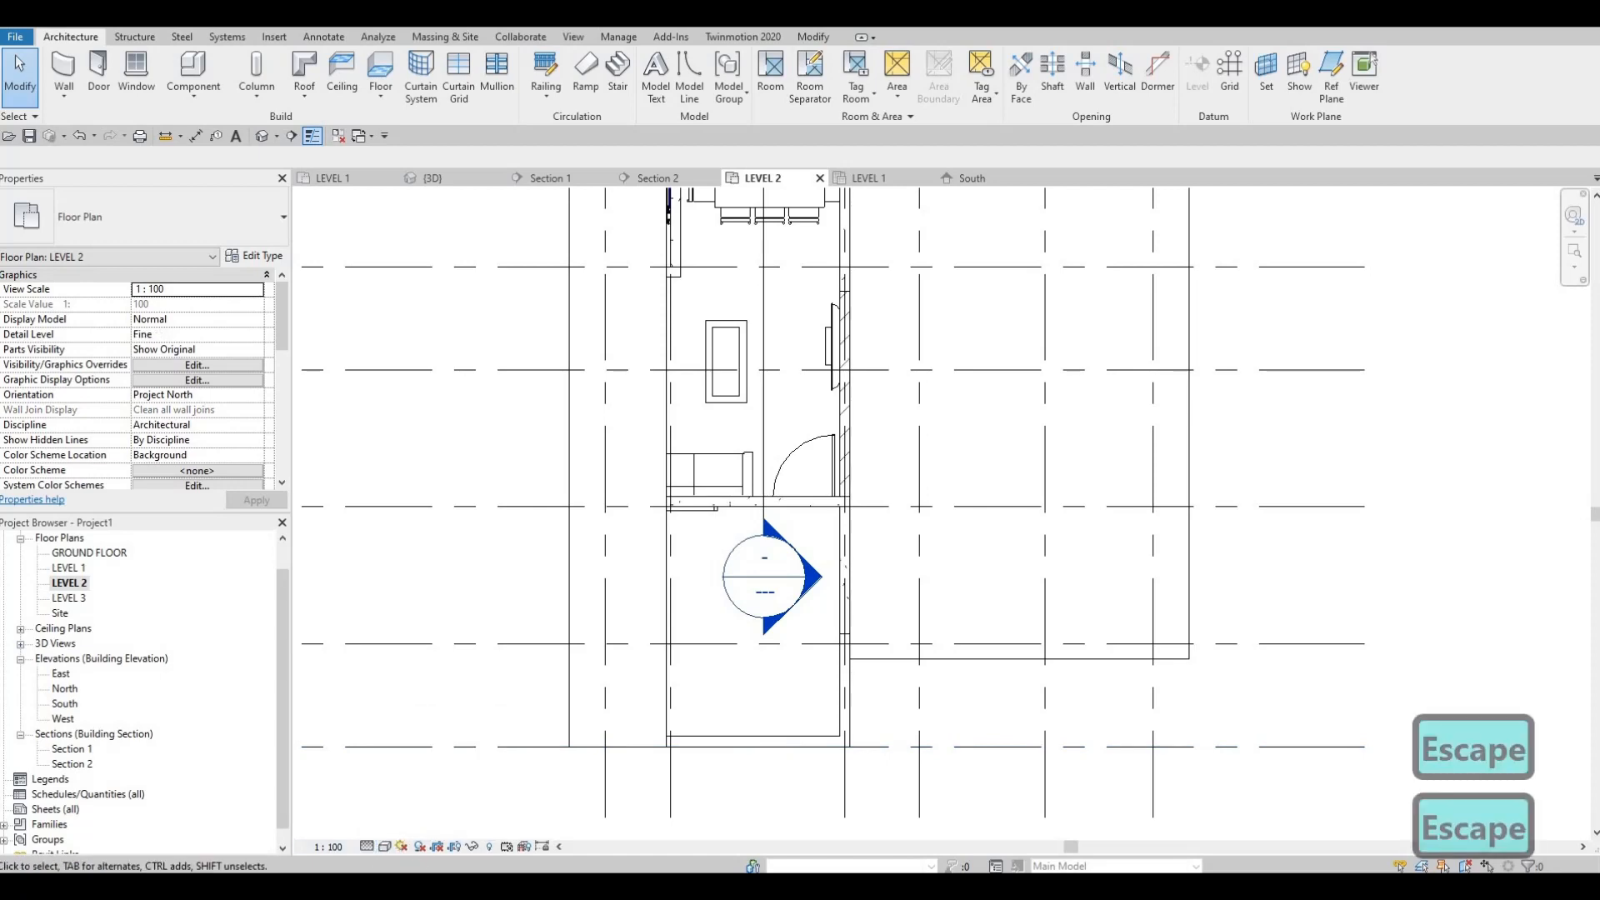
Step: Extend the overhanging EXTERIOR WALL 2 side wall to about 3448 mm, snapping its end to the curtain wall intersection
key(Tab)
click(710, 747)
scroll(635, 557, up, 3)
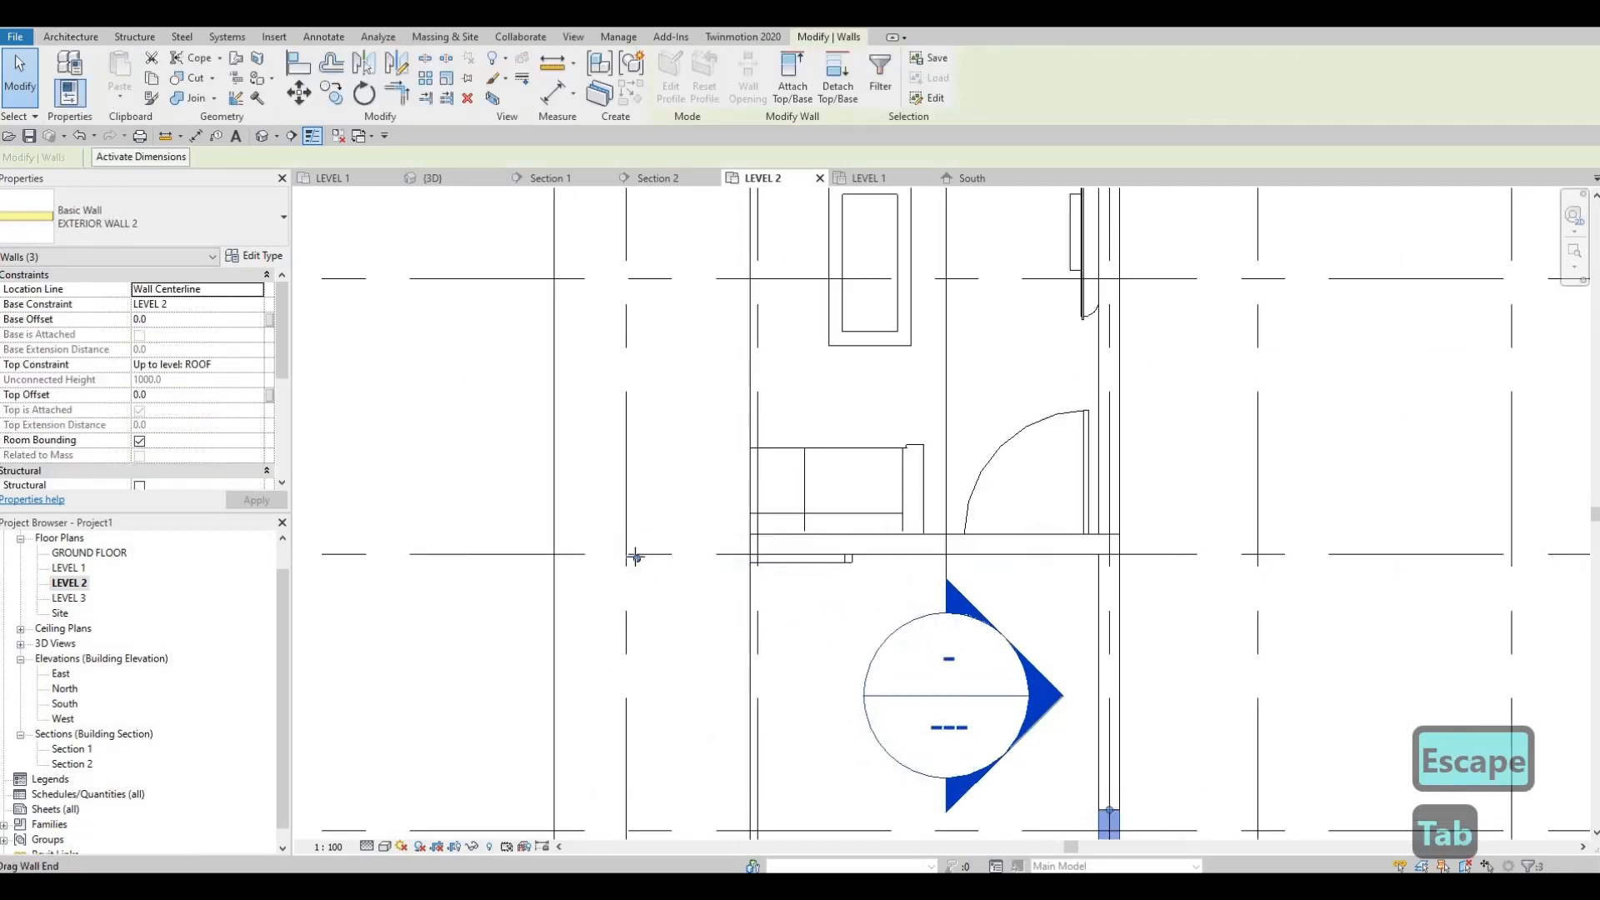
drag(635, 556, 637, 552)
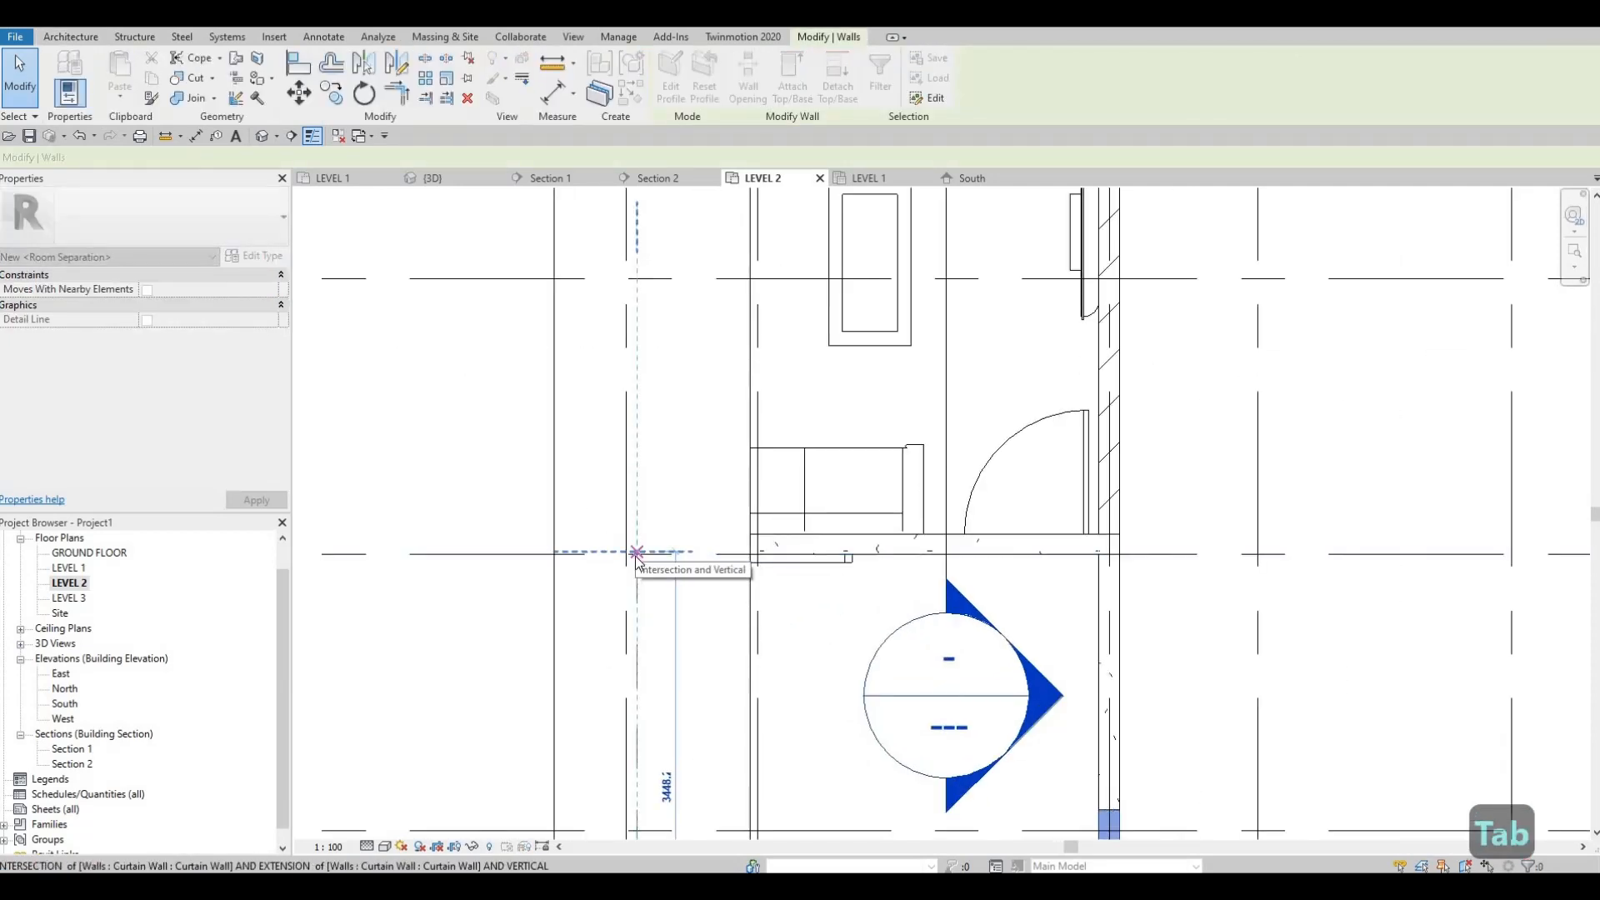
key(Escape)
key(Escape)
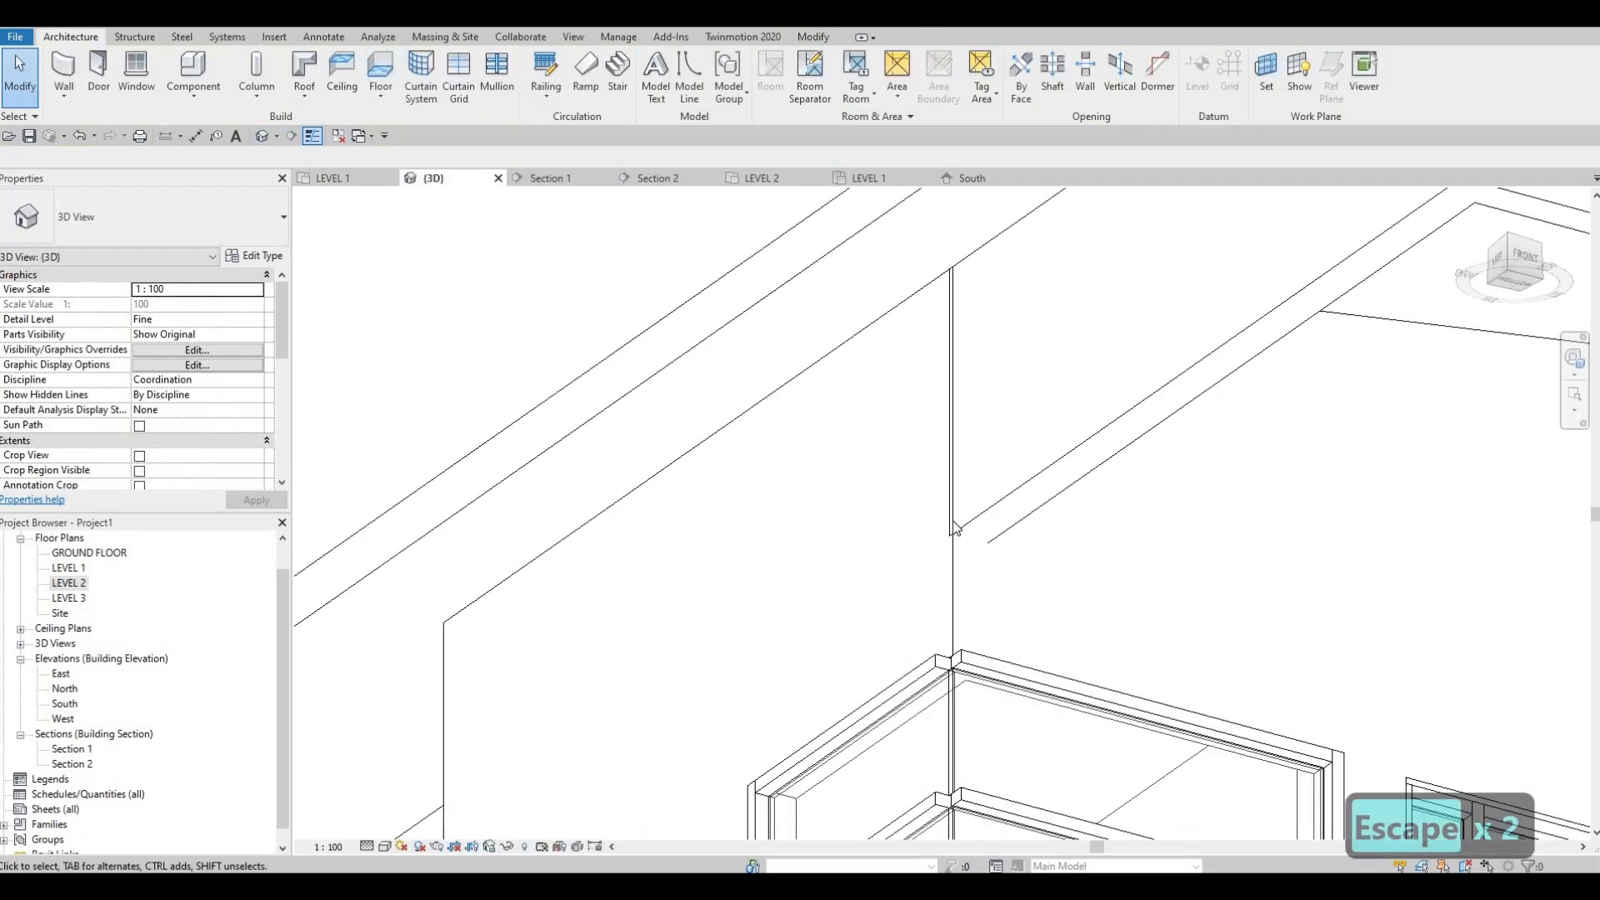
Step: Check the extended side wall's end at the corner in 3D and undo the extension
click(954, 533)
scroll(953, 546, up, 2)
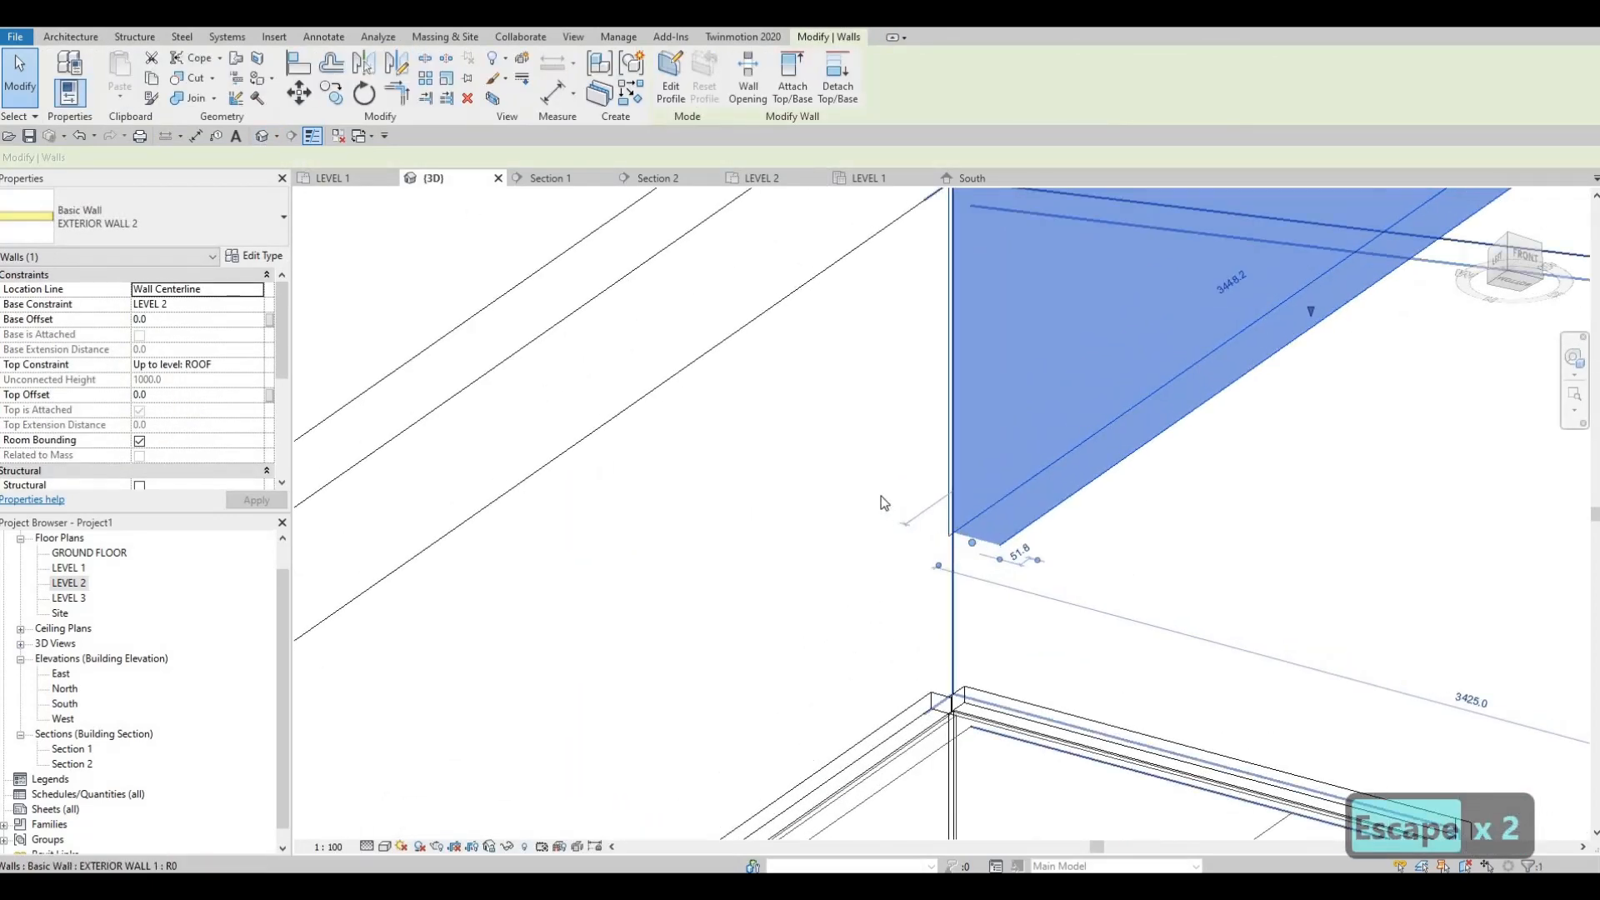
key(Escape)
scroll(927, 516, down, 3)
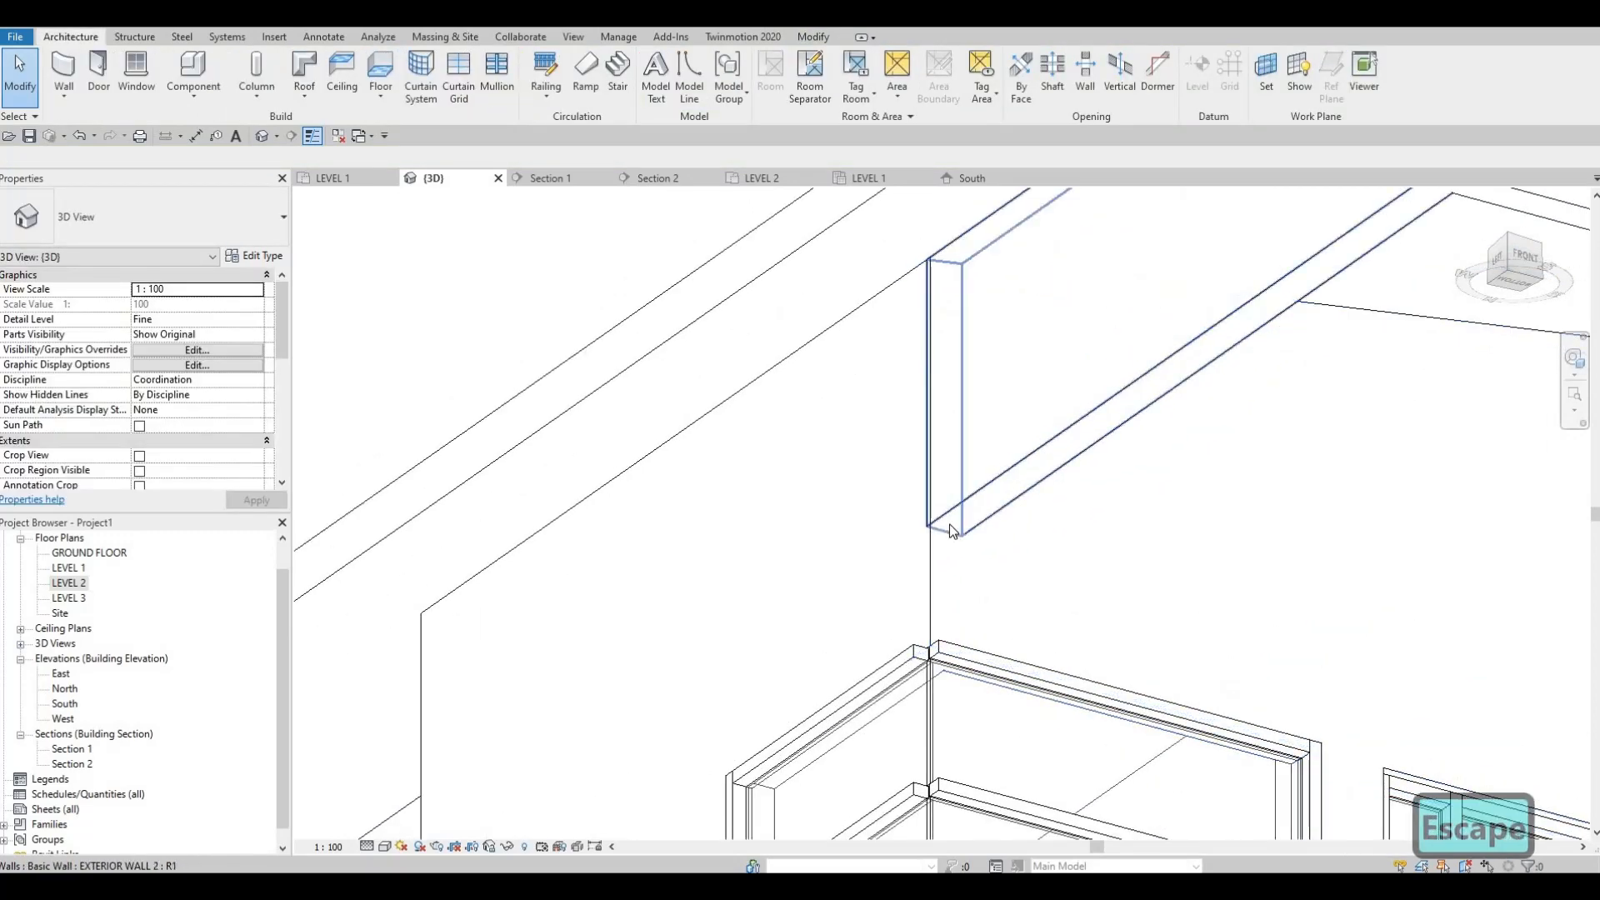
key(ctrl+z)
key(Escape)
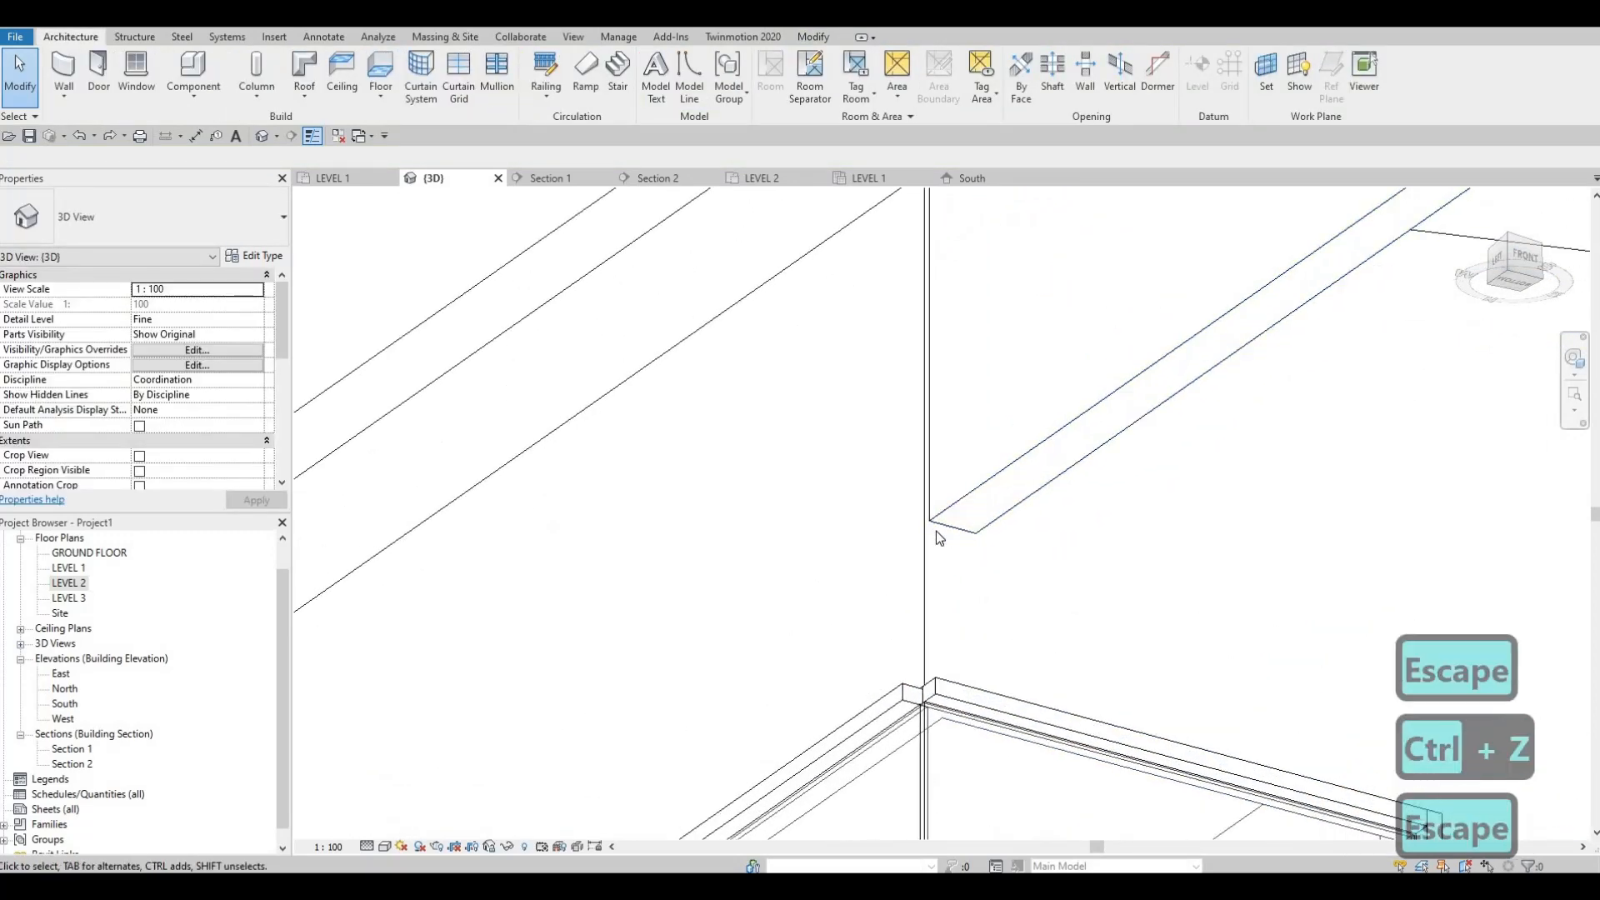
Step: Try to align the overhanging side wall's end with the adjoining wall above the corner window, and undo the attempt
key(a)
key(l)
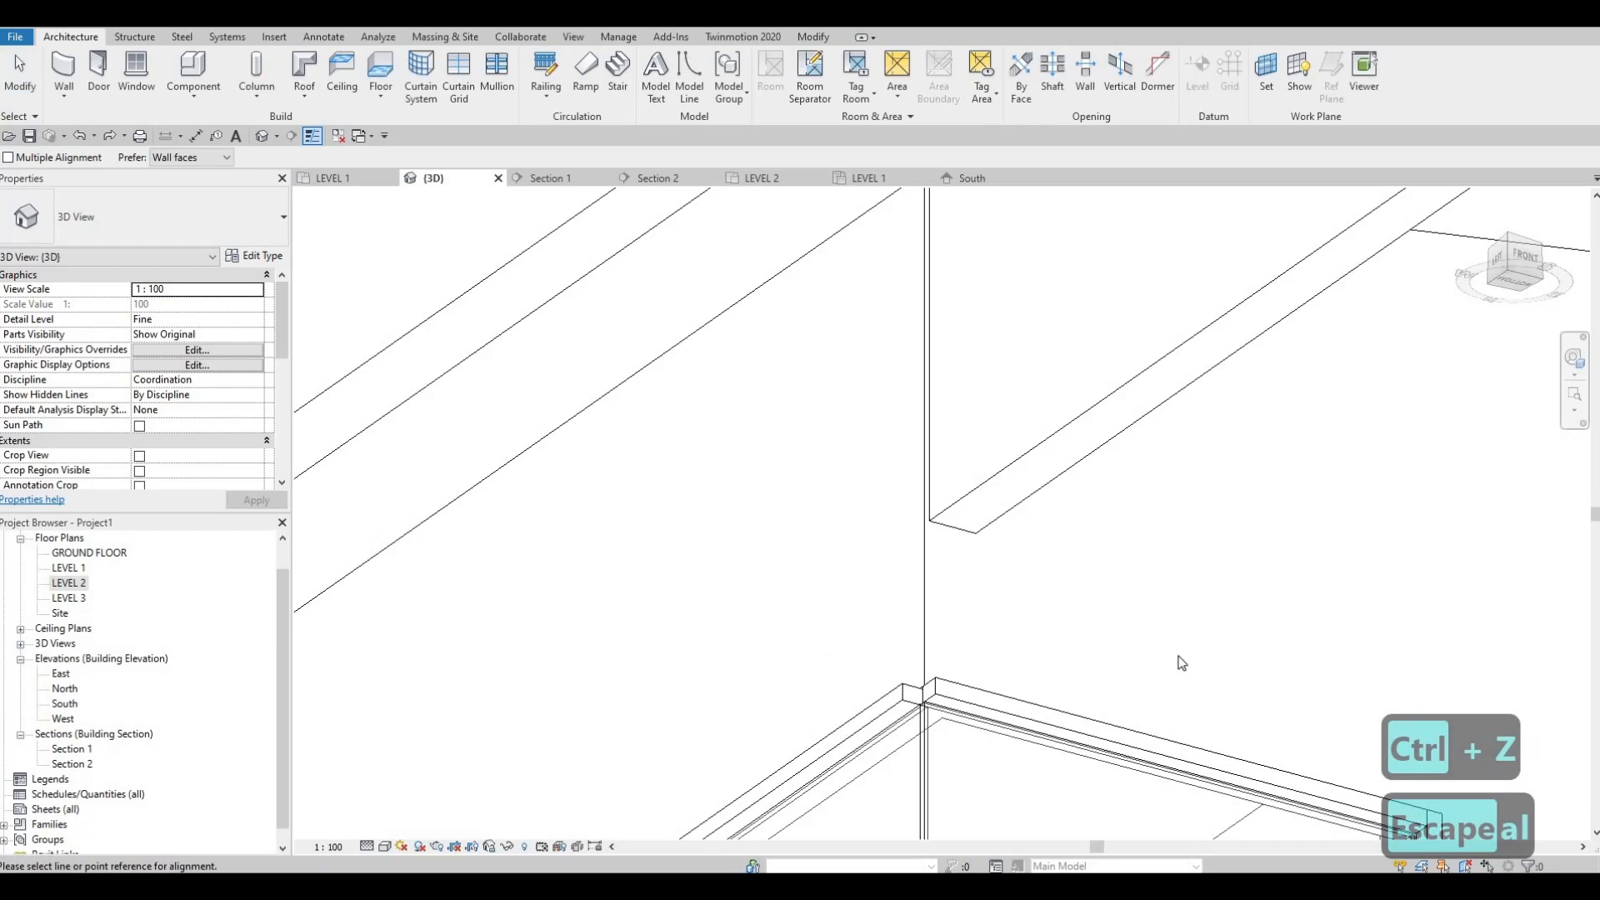
shift+middle_drag(1182, 663, 854, 473)
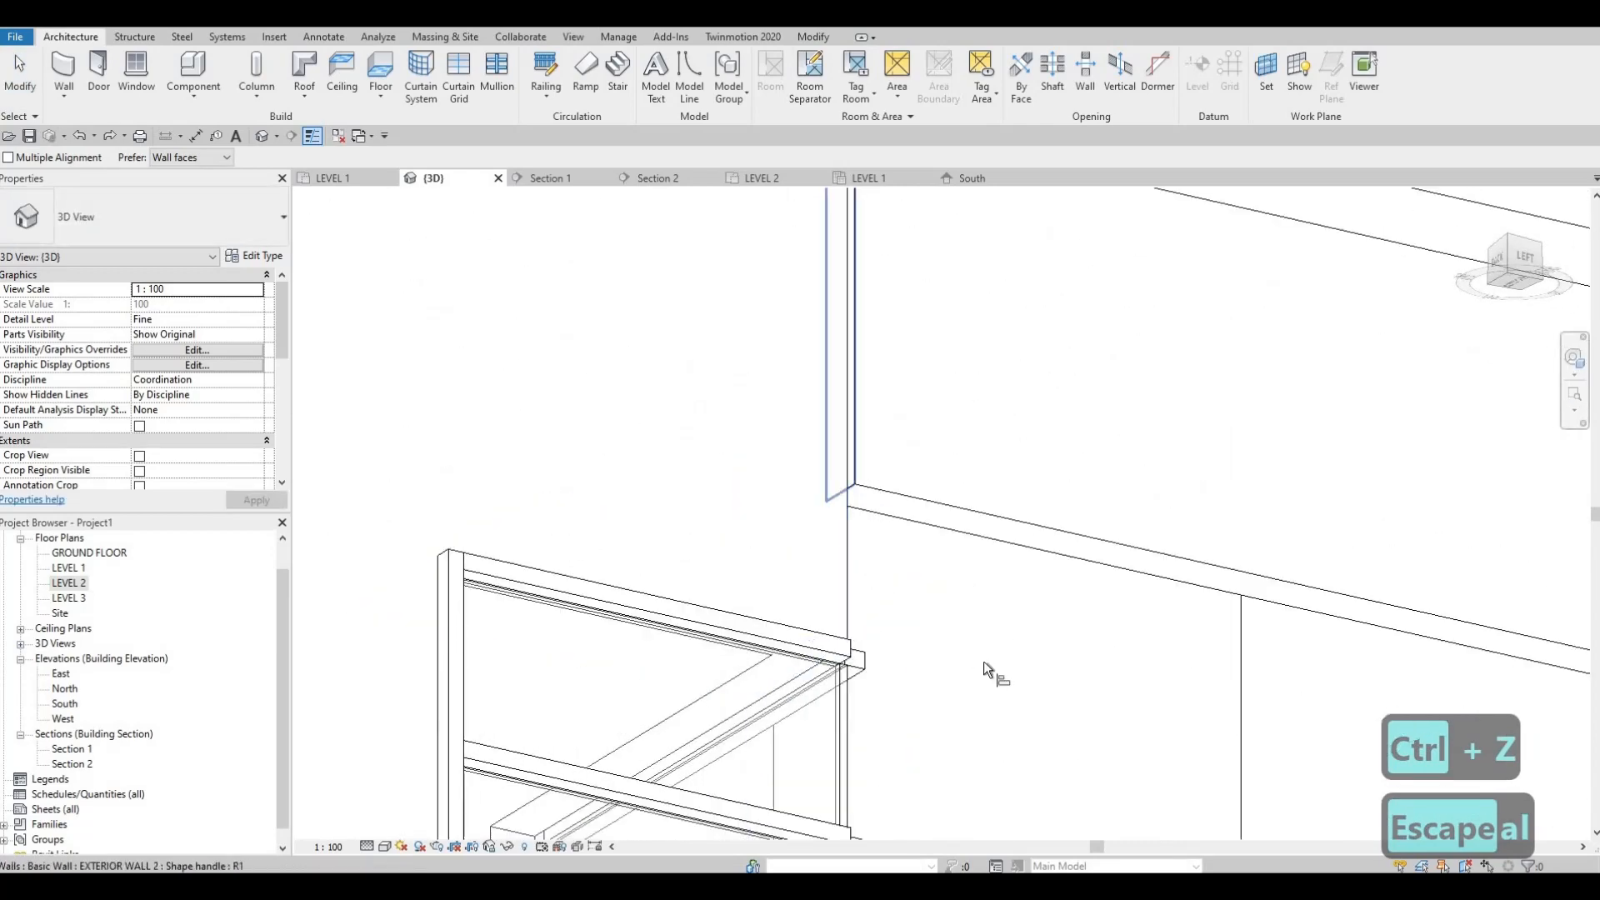
shift+middle_drag(560, 667, 756, 439)
key(Escape)
key(ctrl+z)
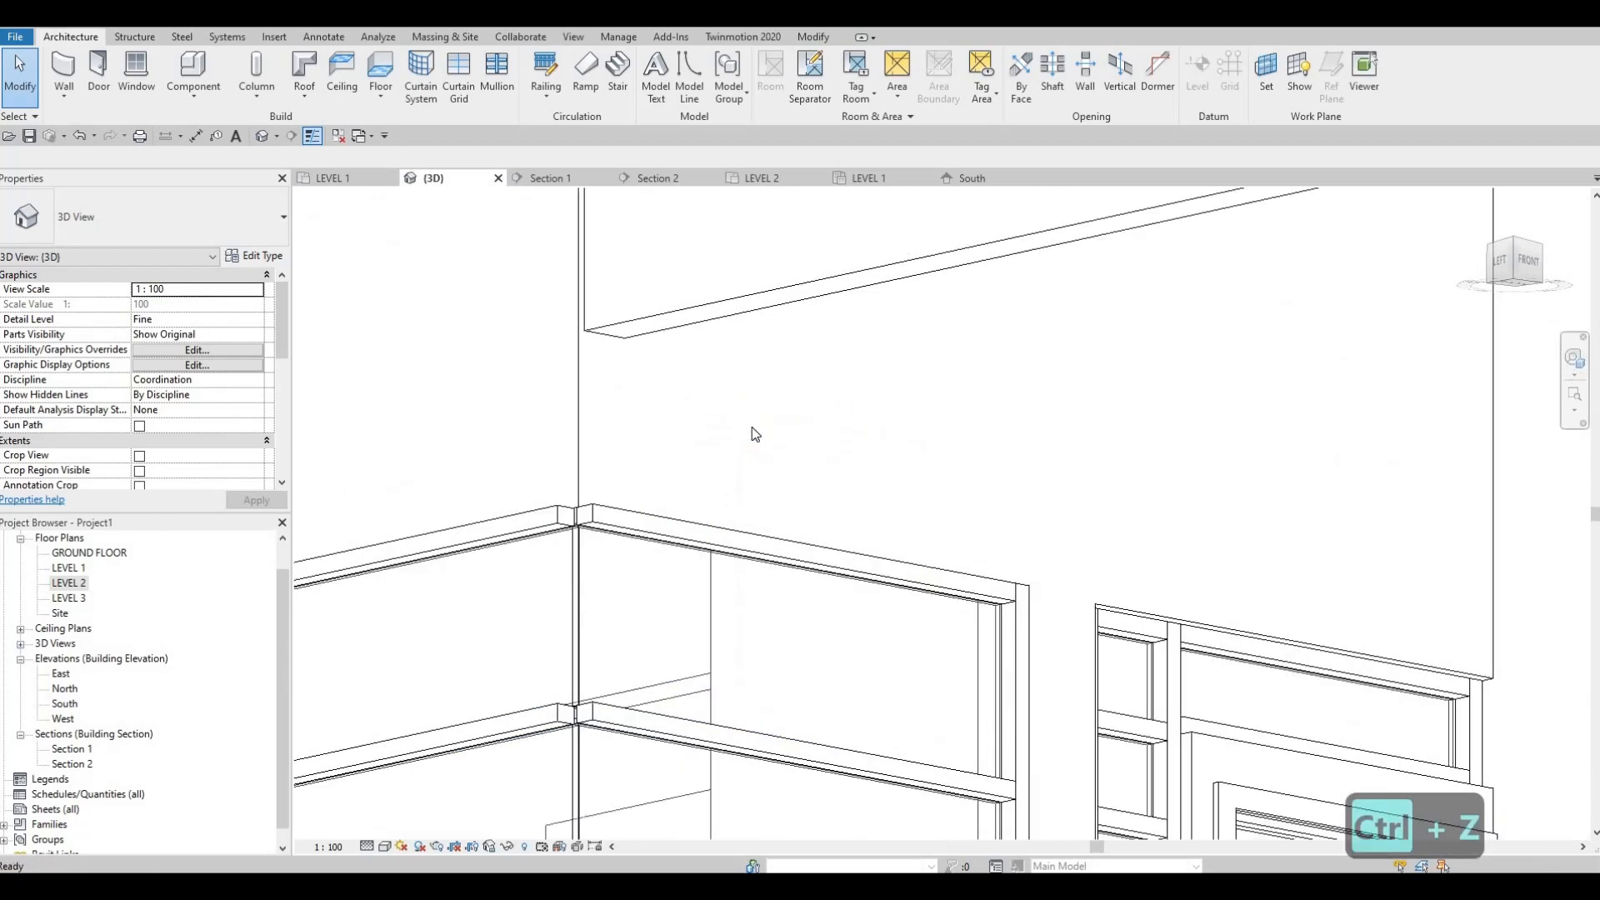
key(ctrl+z)
key(Escape)
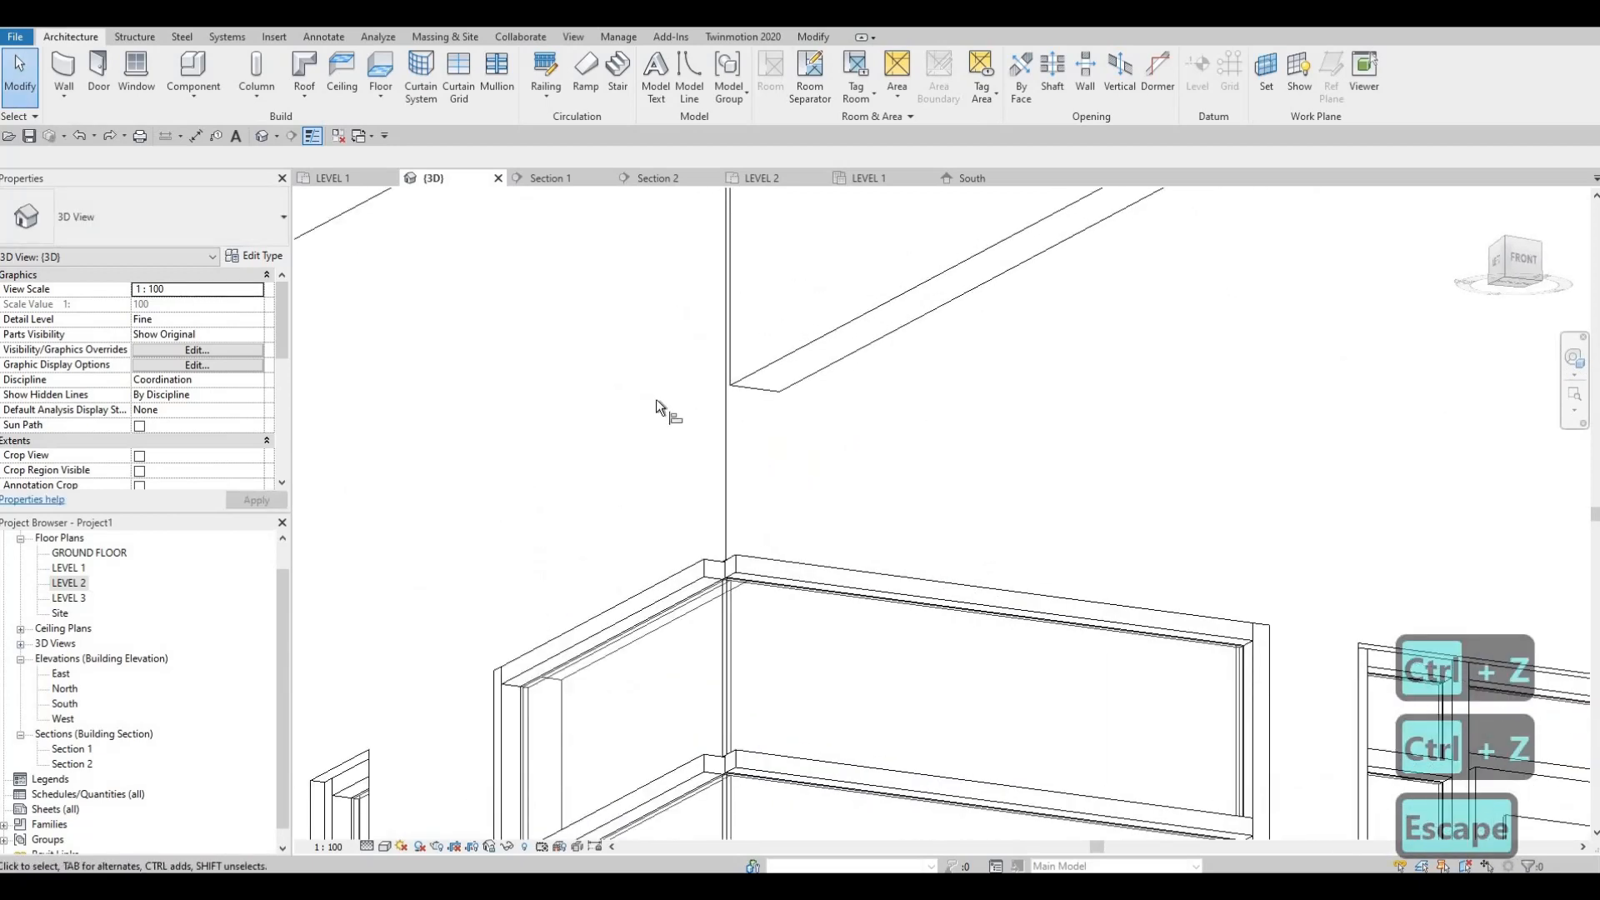
key(a)
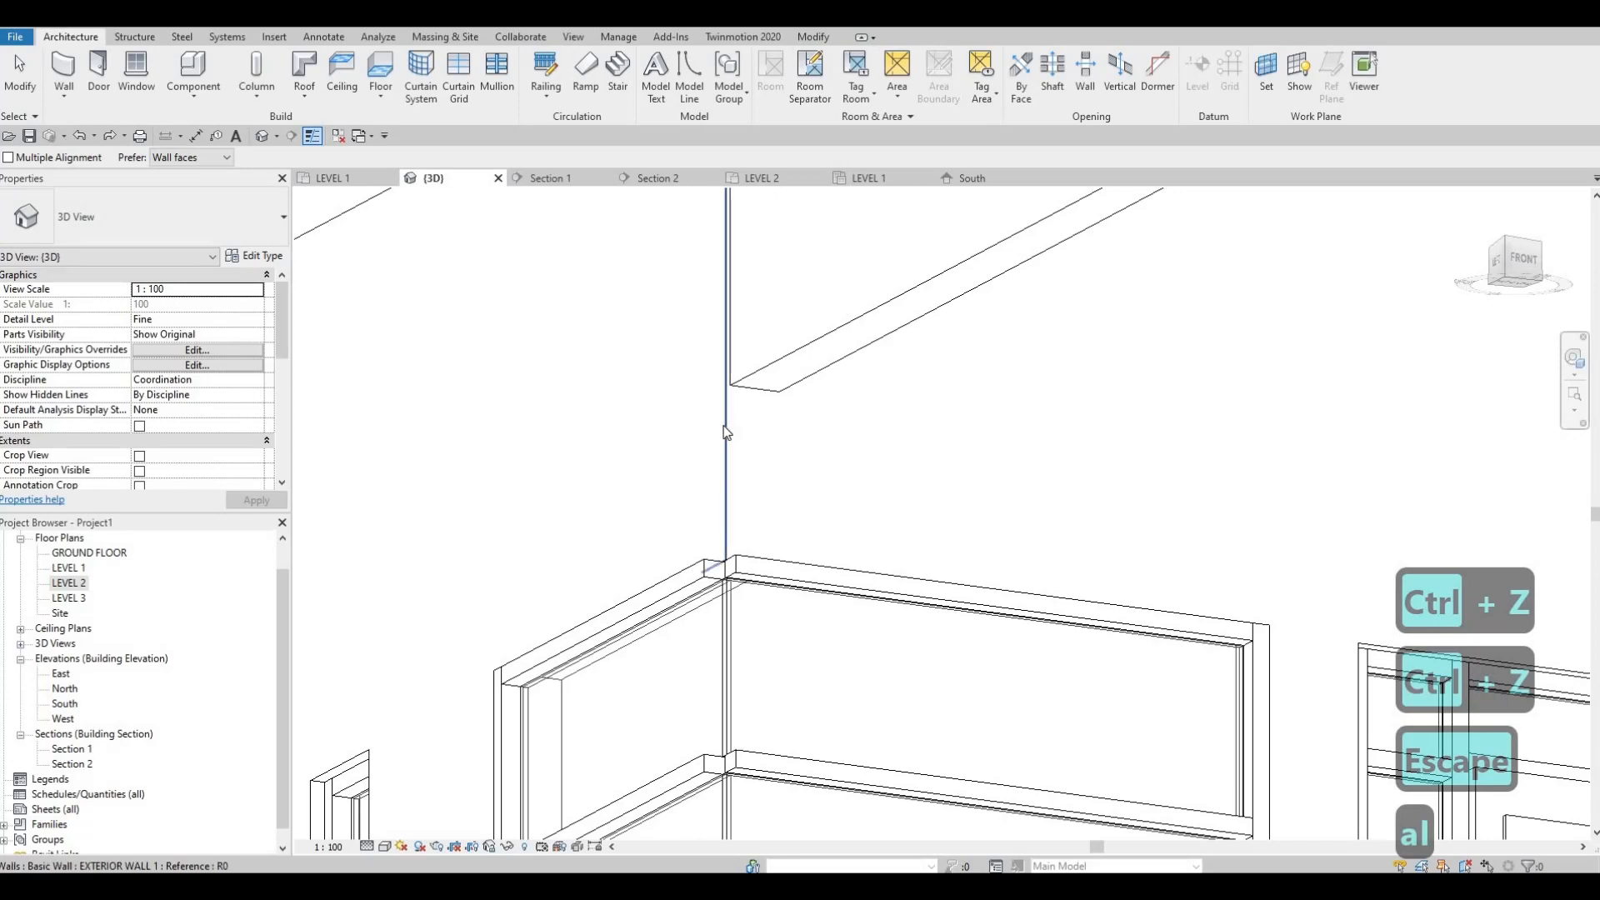
click(725, 438)
key(Escape)
key(Escape)
key(a)
key(l)
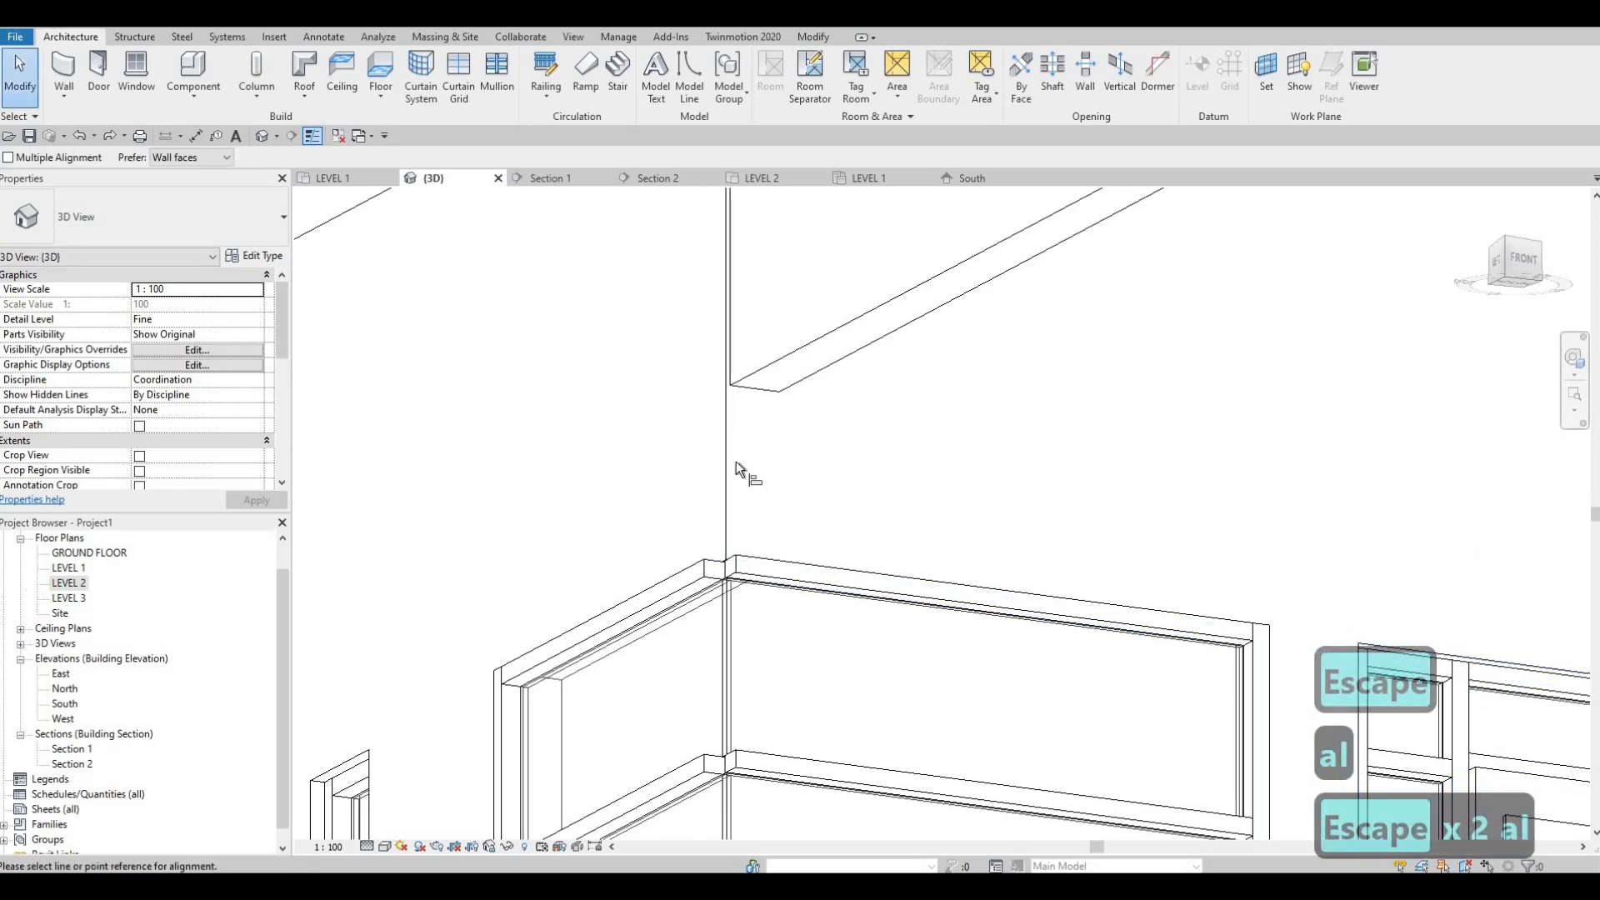
click(735, 444)
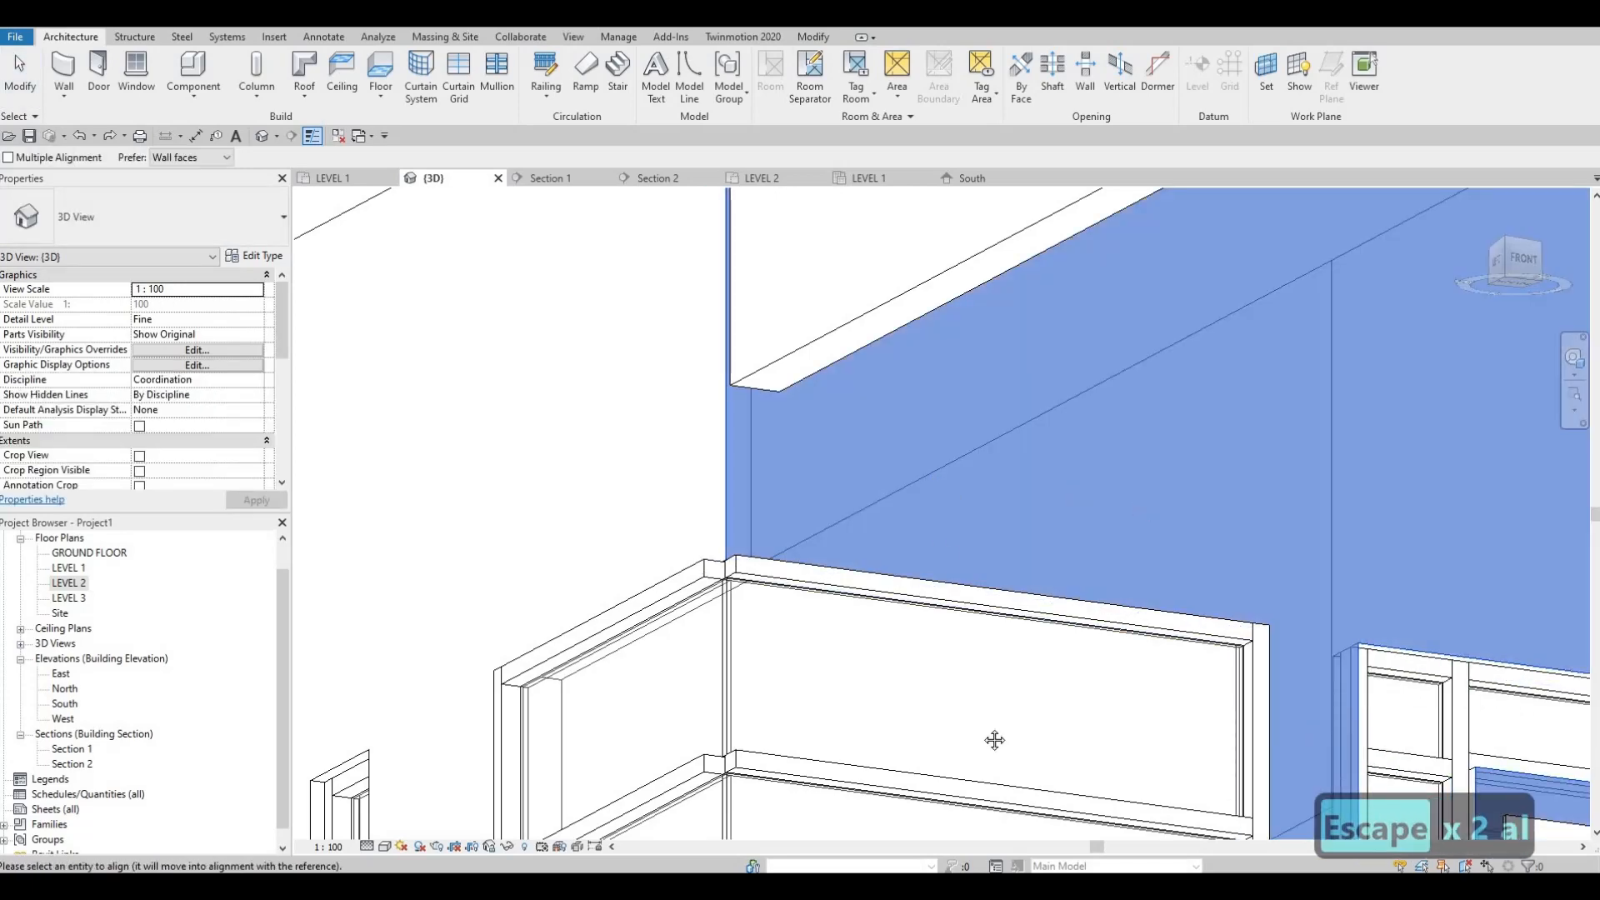
shift+middle_drag(992, 739, 1333, 733)
middle_drag(727, 471, 817, 783)
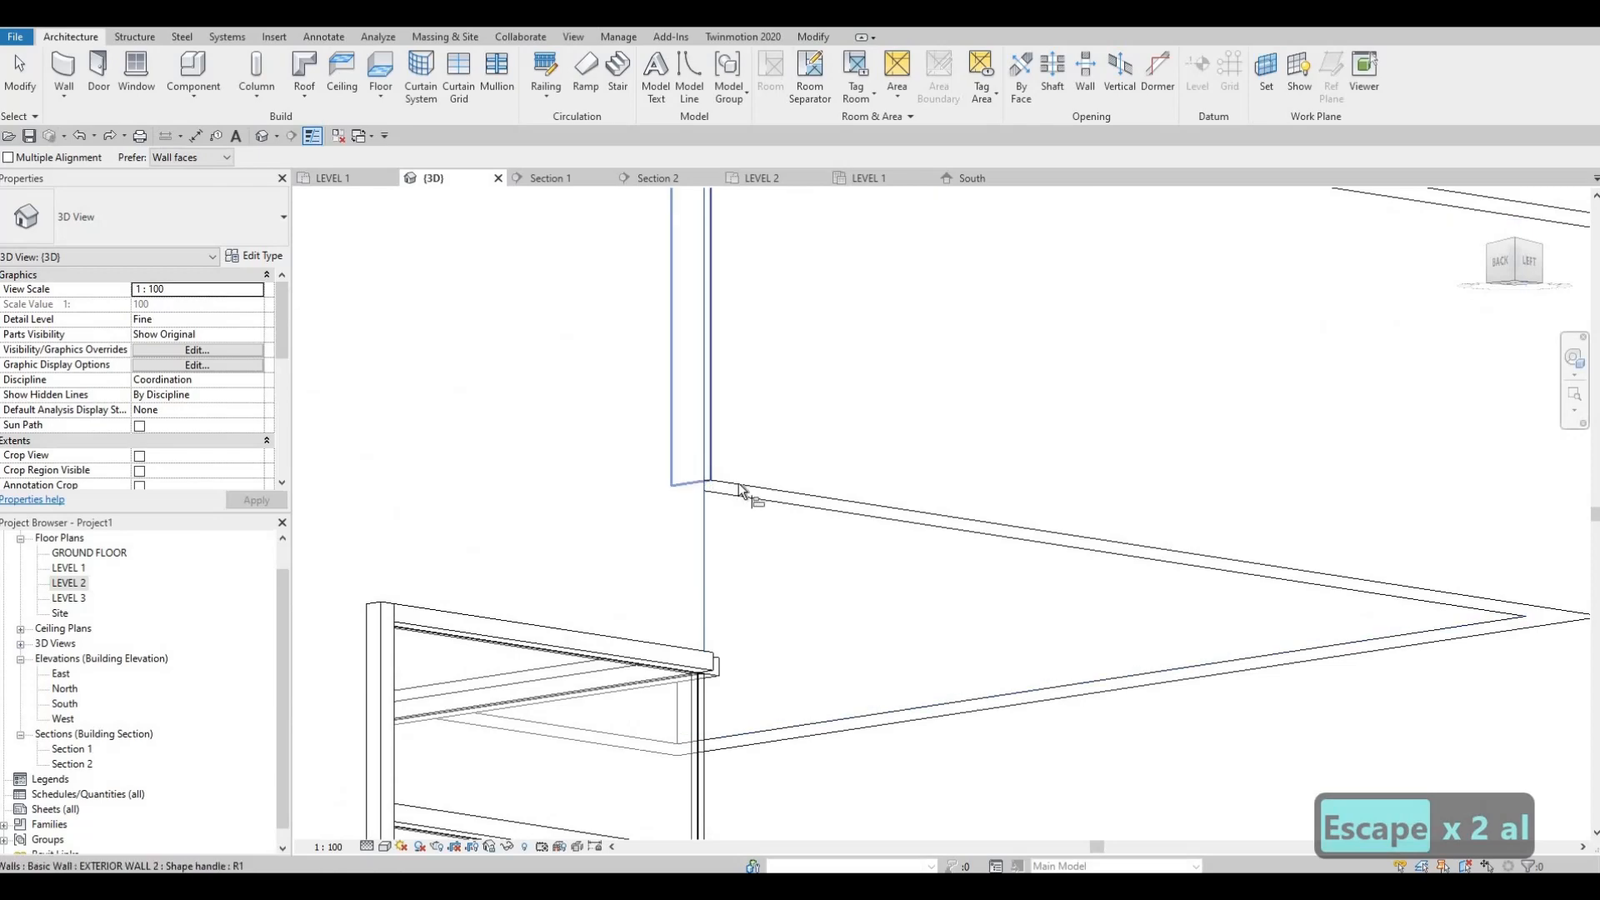
key(Escape)
key(Escape)
Step: Try to move the inner end of the overhang's shorter EXTERIOR WALL 2 side wall in 3D, and undo the attempt
shift+middle_drag(654, 547, 775, 462)
scroll(700, 490, down, 3)
scroll(781, 458, up, 3)
mouse_move(693, 510)
shift+middle_down()
mouse_move(732, 502)
mouse_move(689, 530)
shift+middle_up()
click(683, 538)
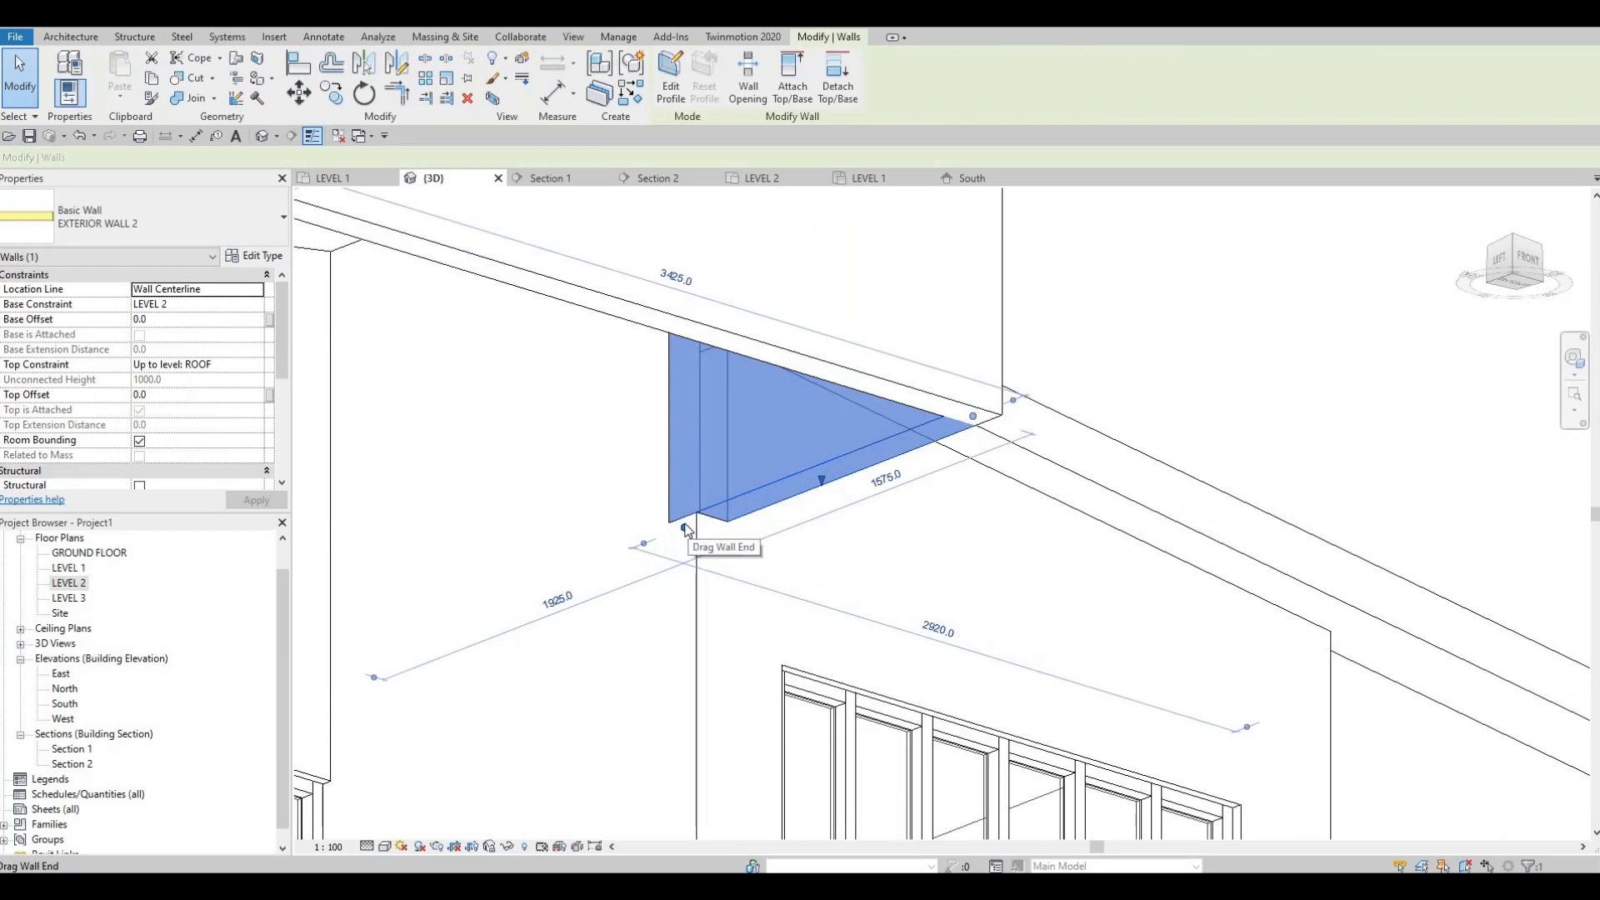
drag(731, 498, 708, 518)
key(ctrl+z)
key(ctrl+z)
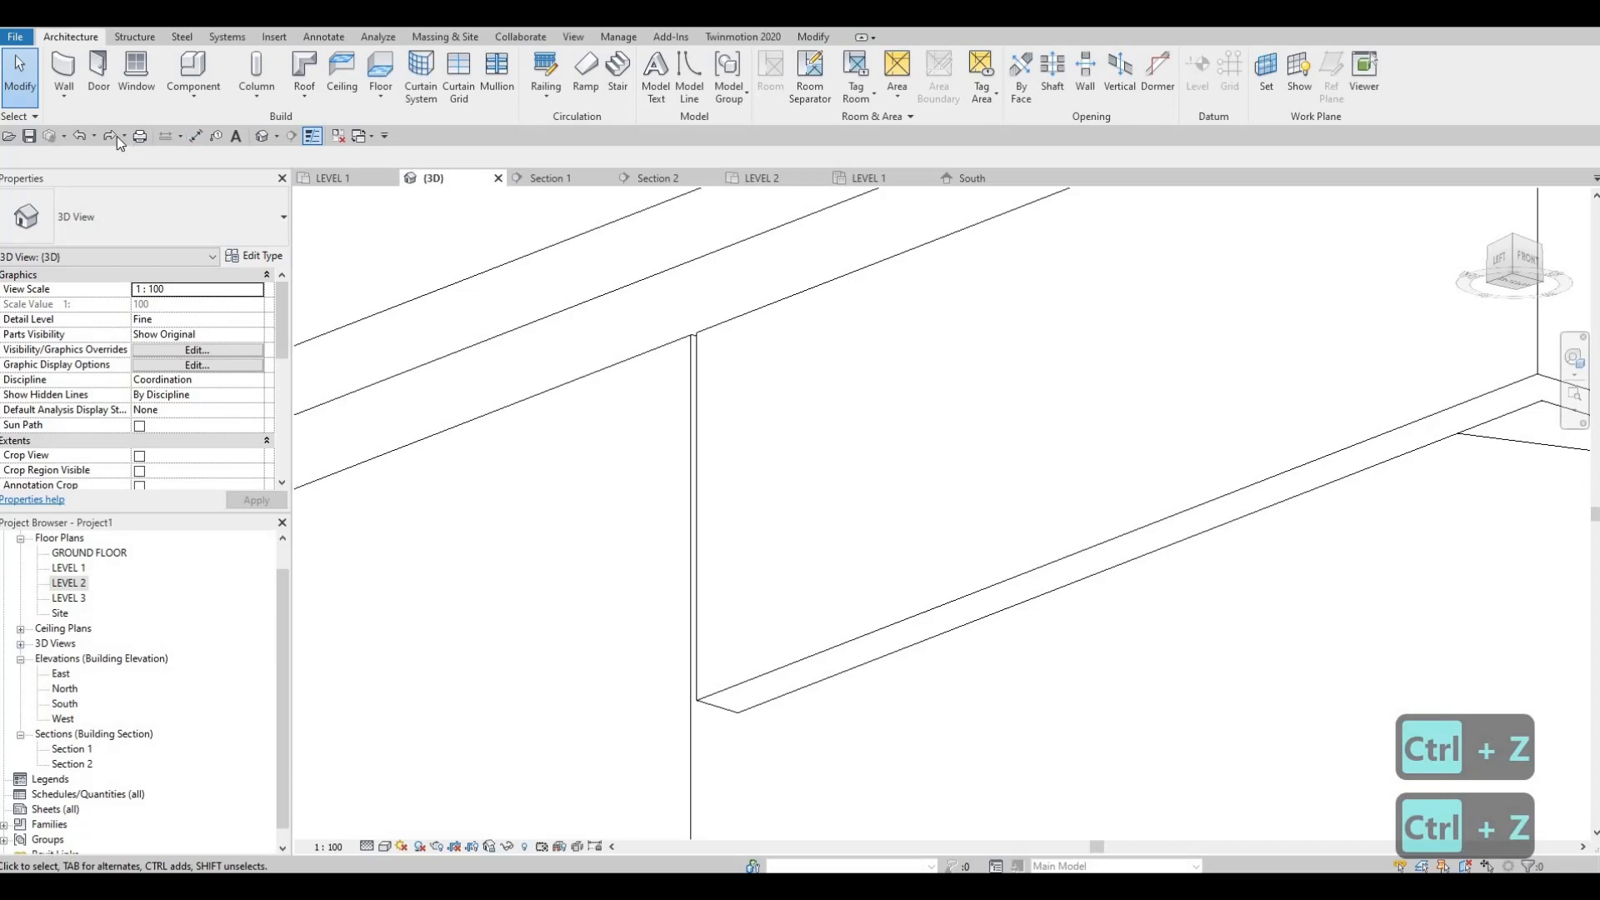
scroll(992, 505, down, 4)
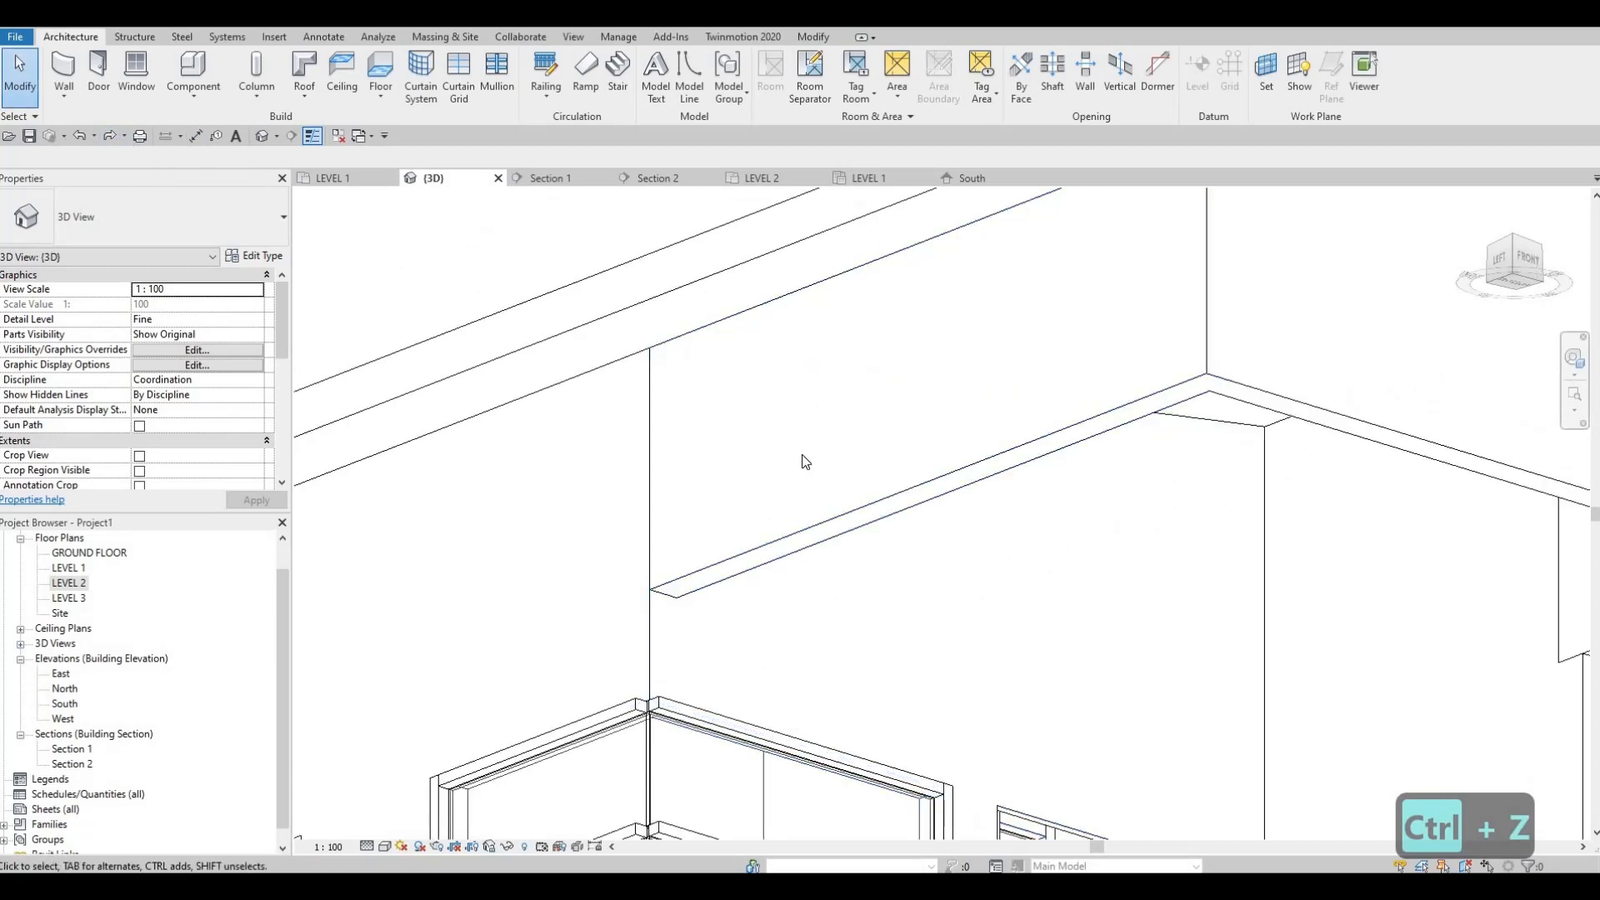
Step: Shorten the overhang's 1575 mm EXTERIOR WALL 2 side wall from its inner end in the LEVEL 2 floor plan and check the joint in 3D
double_click(70, 583)
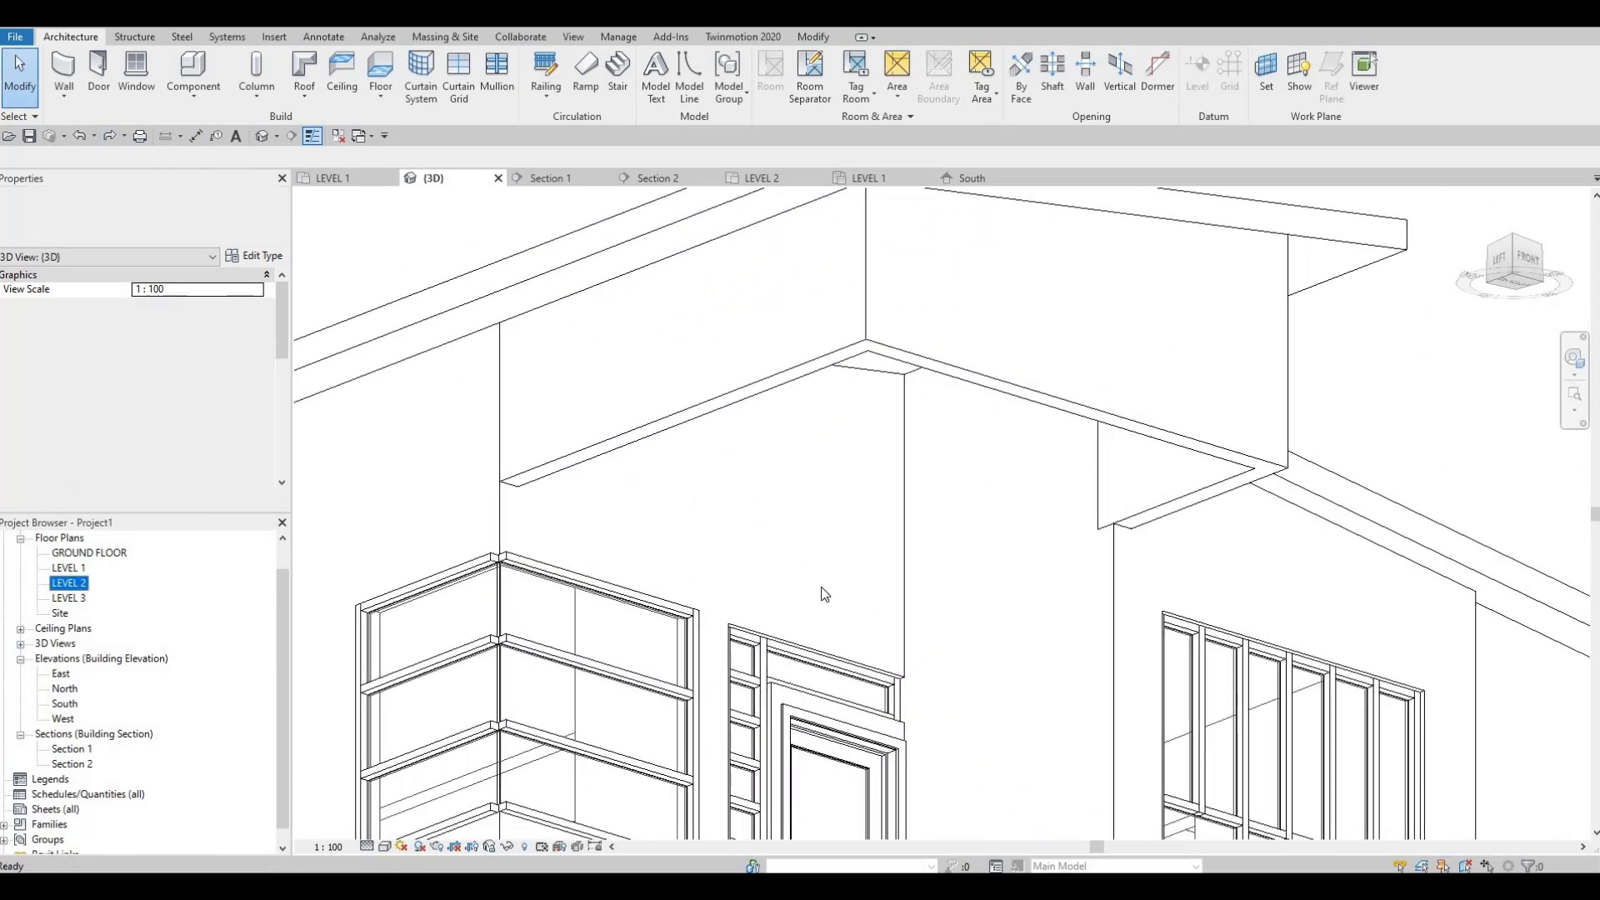
key(Escape)
click(844, 692)
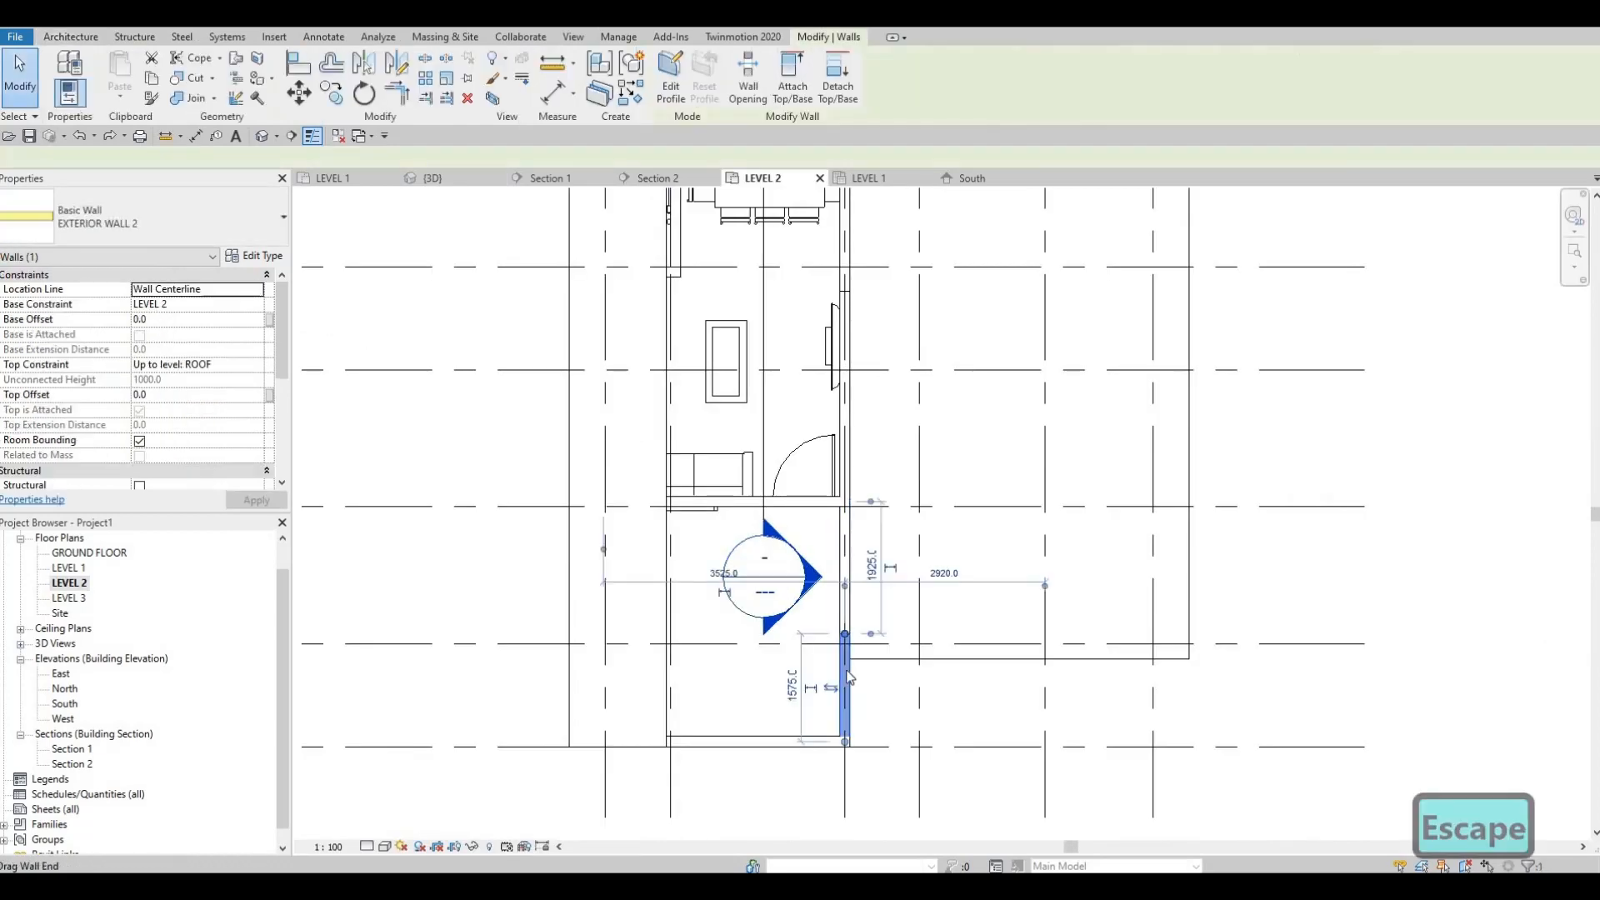
key(Escape)
key(Escape)
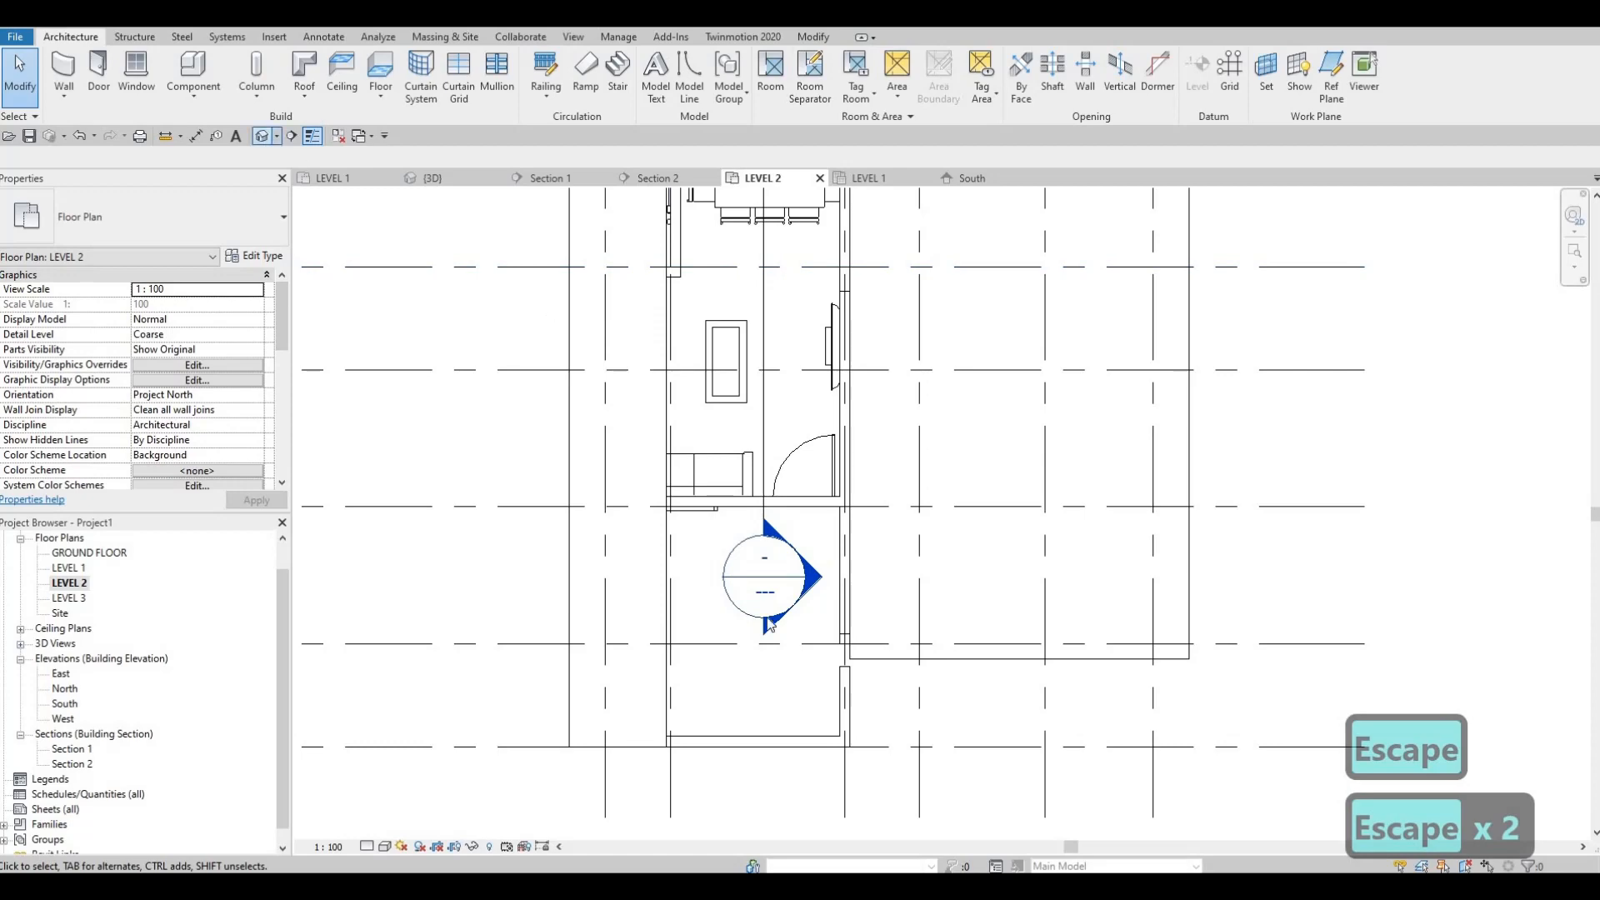
shift+middle_drag(769, 625, 1148, 535)
scroll(1025, 529, up, 4)
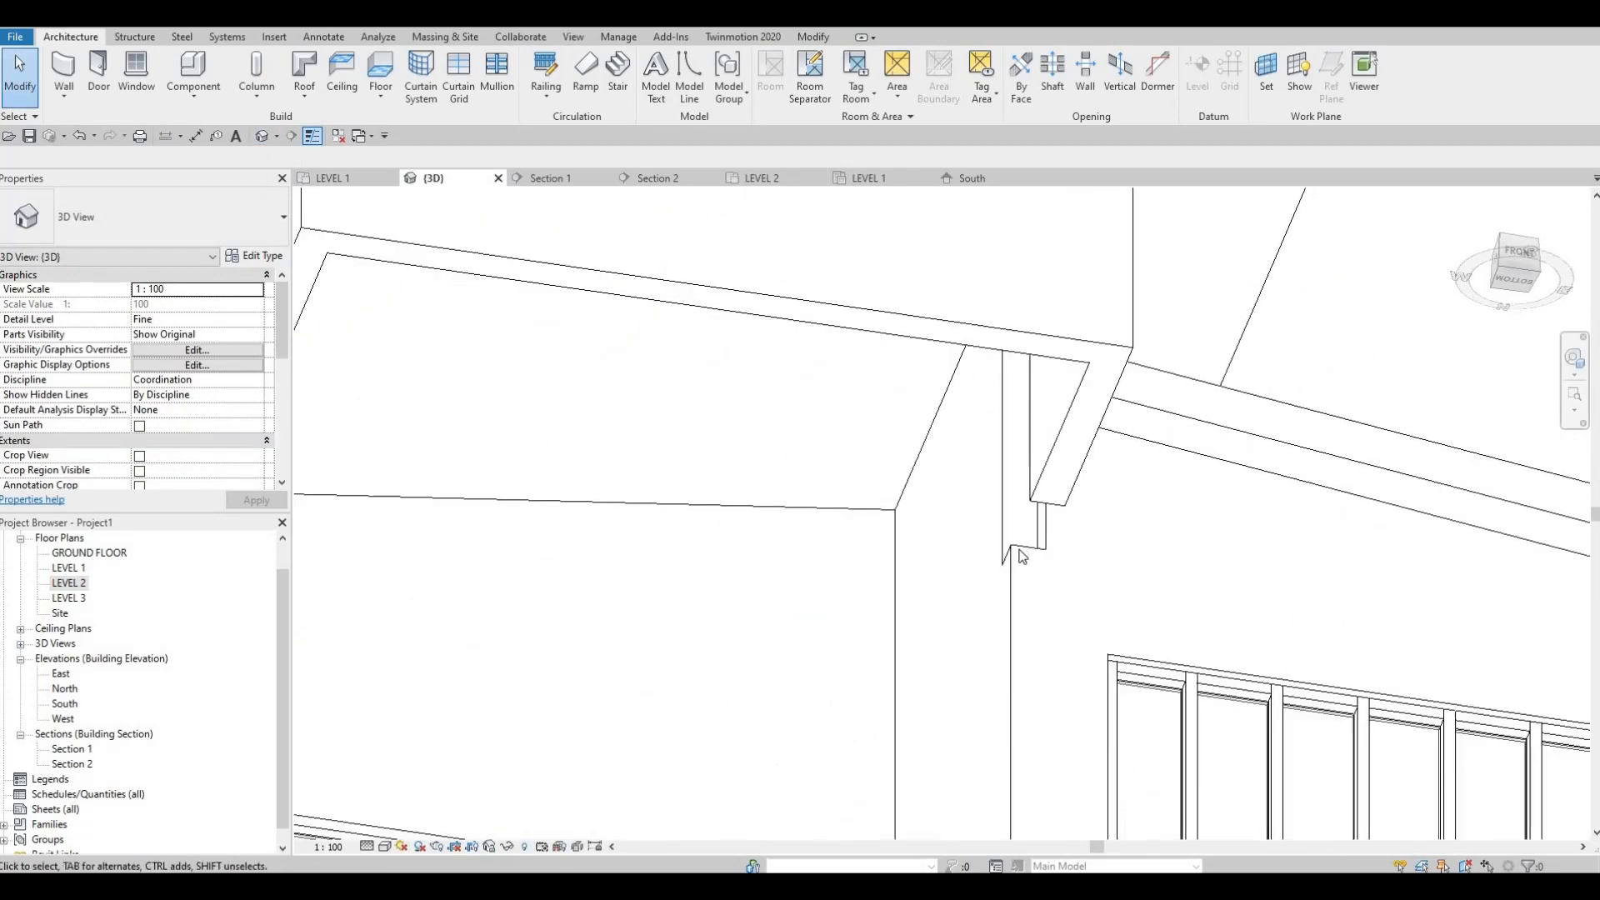
Step: Try to attach the top of the adjoining EXTERIOR WALL 1 to the lower ROOF 1, and undo the last wall changes
click(1017, 548)
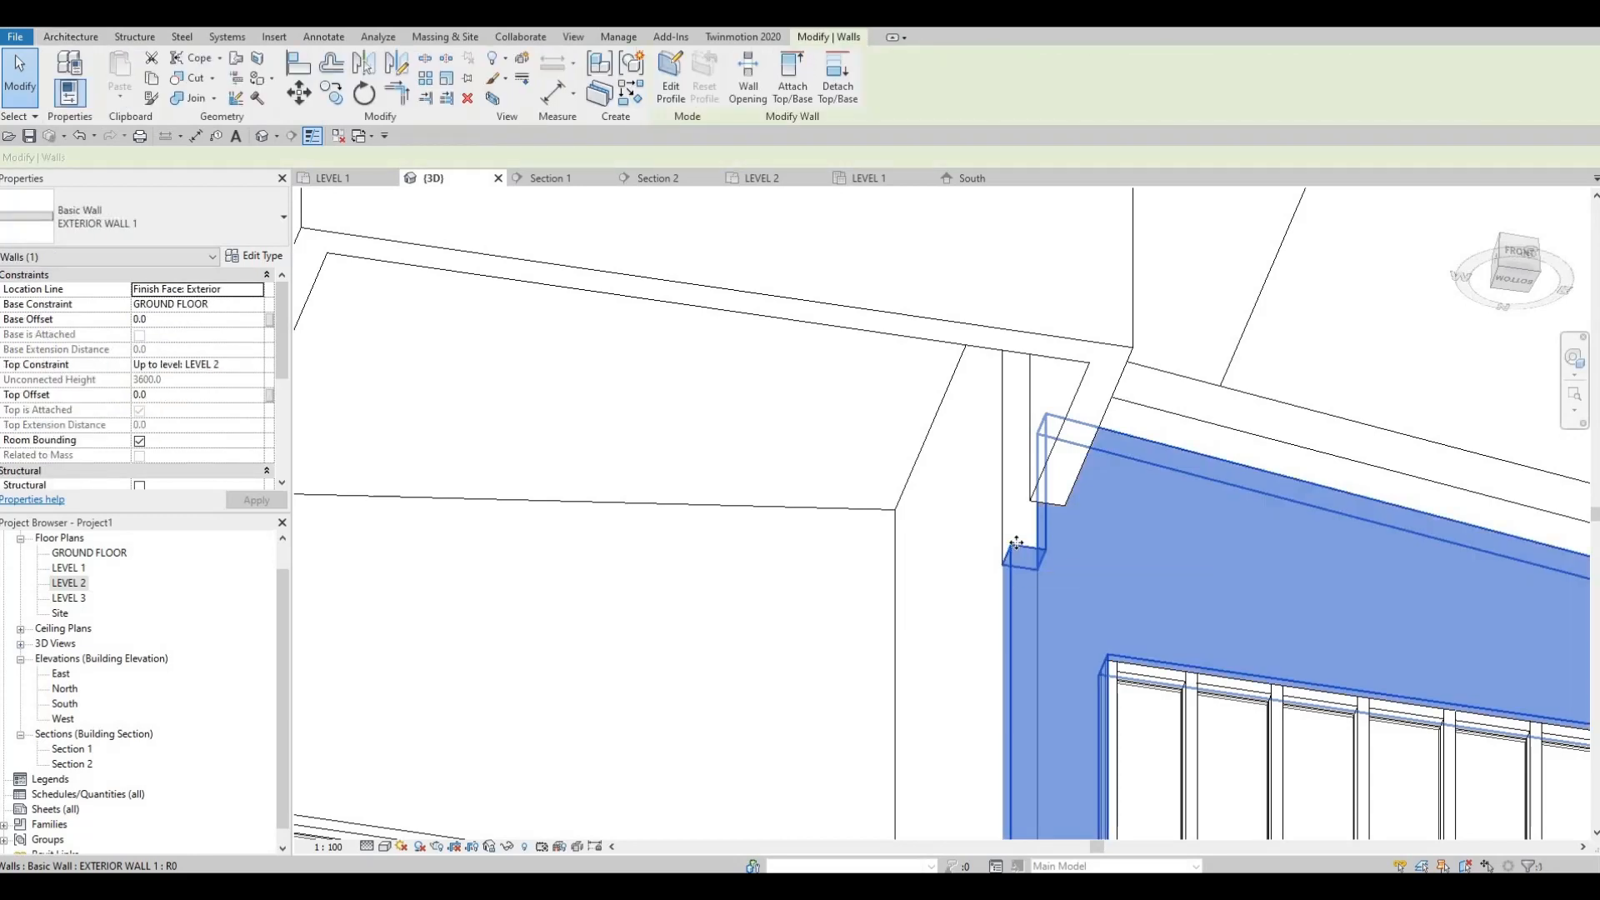
click(793, 75)
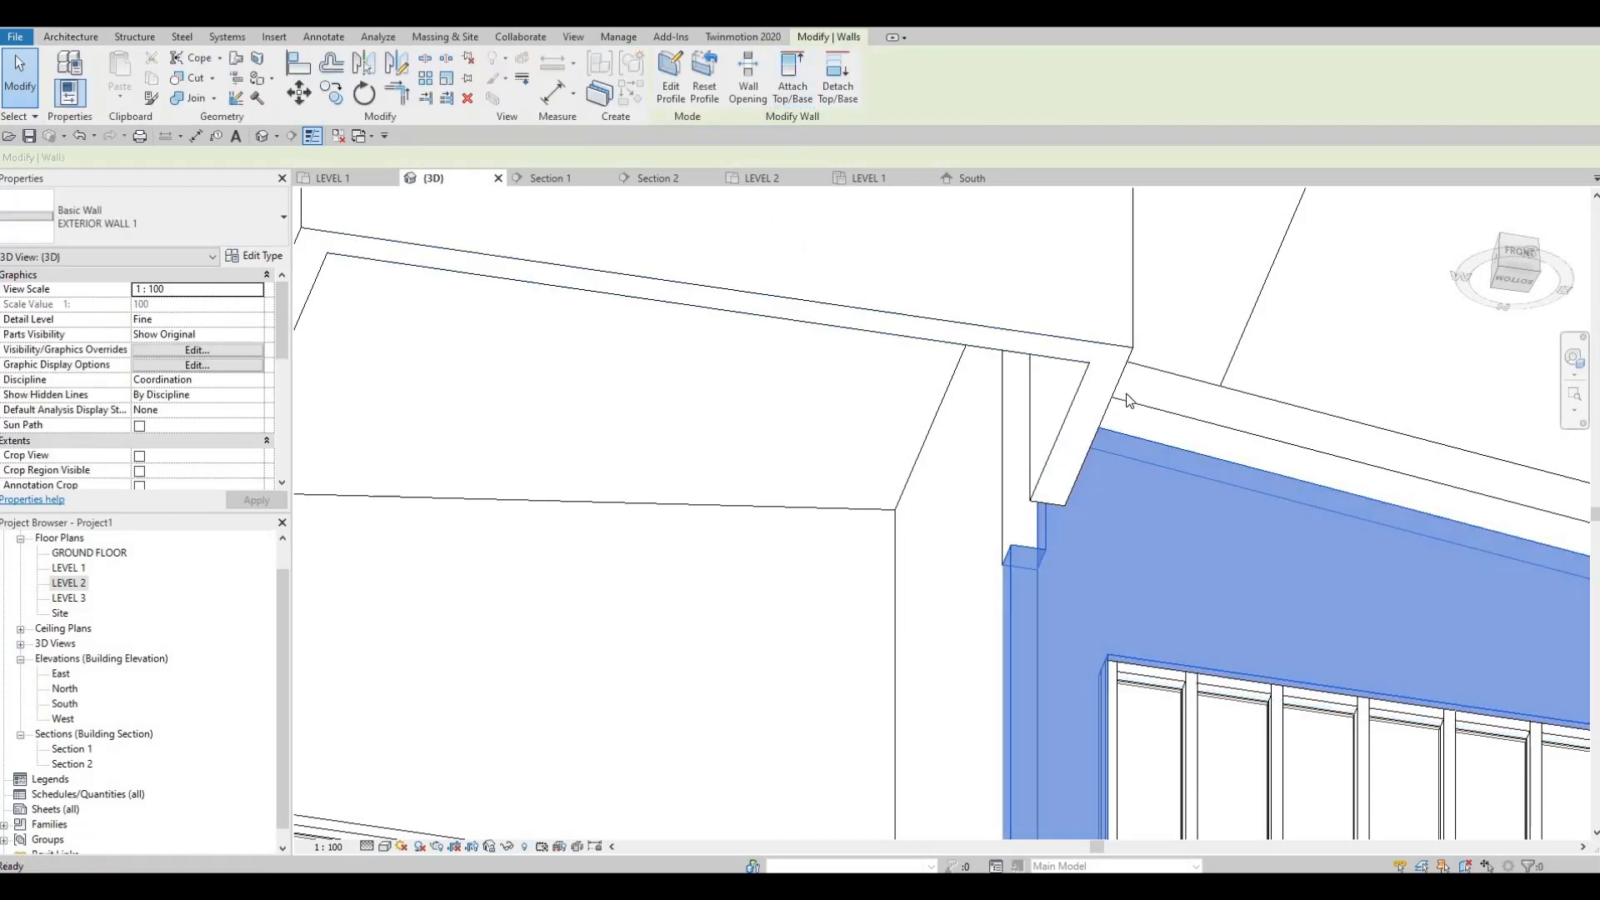
key(Escape)
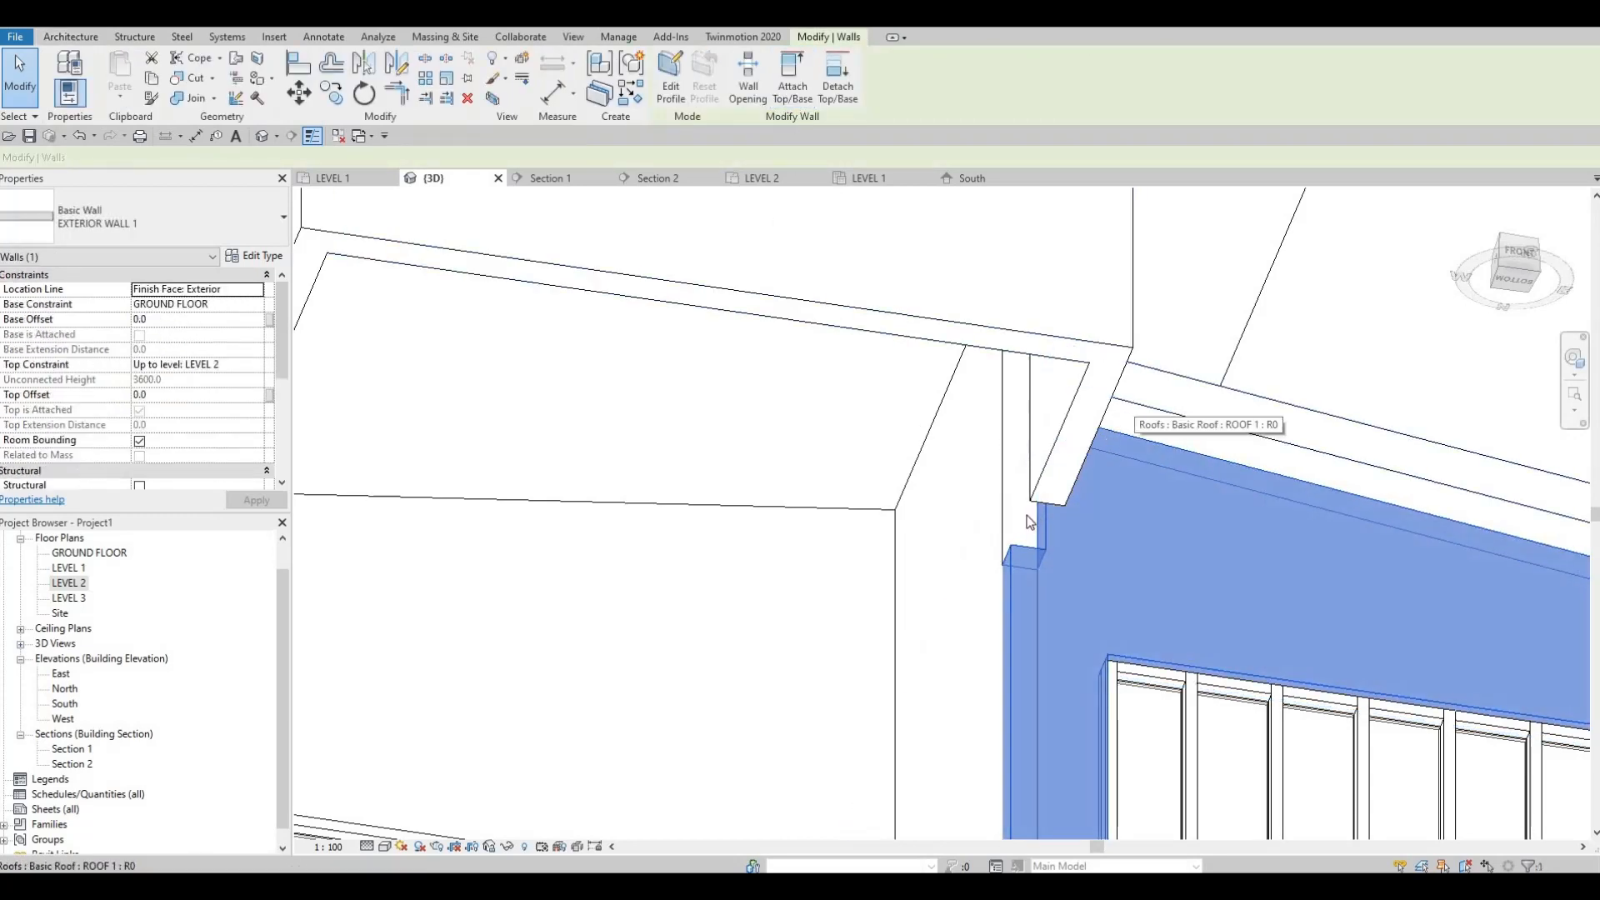
key(Escape)
key(ctrl+z)
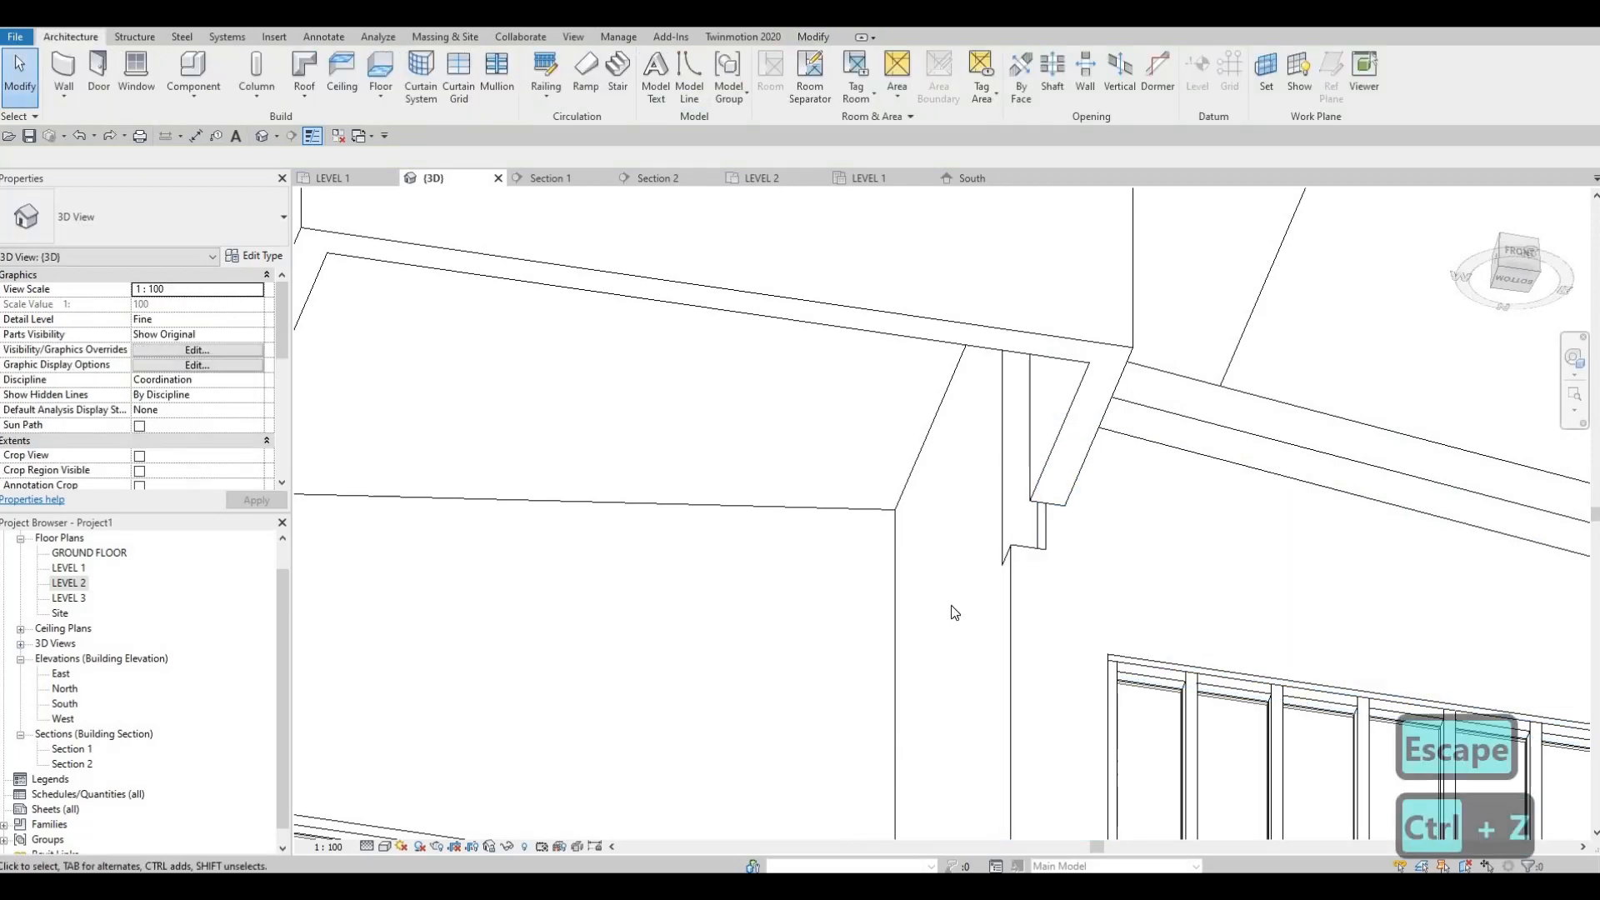
key(ctrl+z)
key(Escape)
Step: Examine the front overhang, both sloped roofs and the wall joints of the house from several angles in 3D
shift+middle_drag(986, 614, 739, 473)
scroll(897, 522, down, 3)
scroll(735, 469, down, 2)
shift+middle_drag(733, 528, 653, 436)
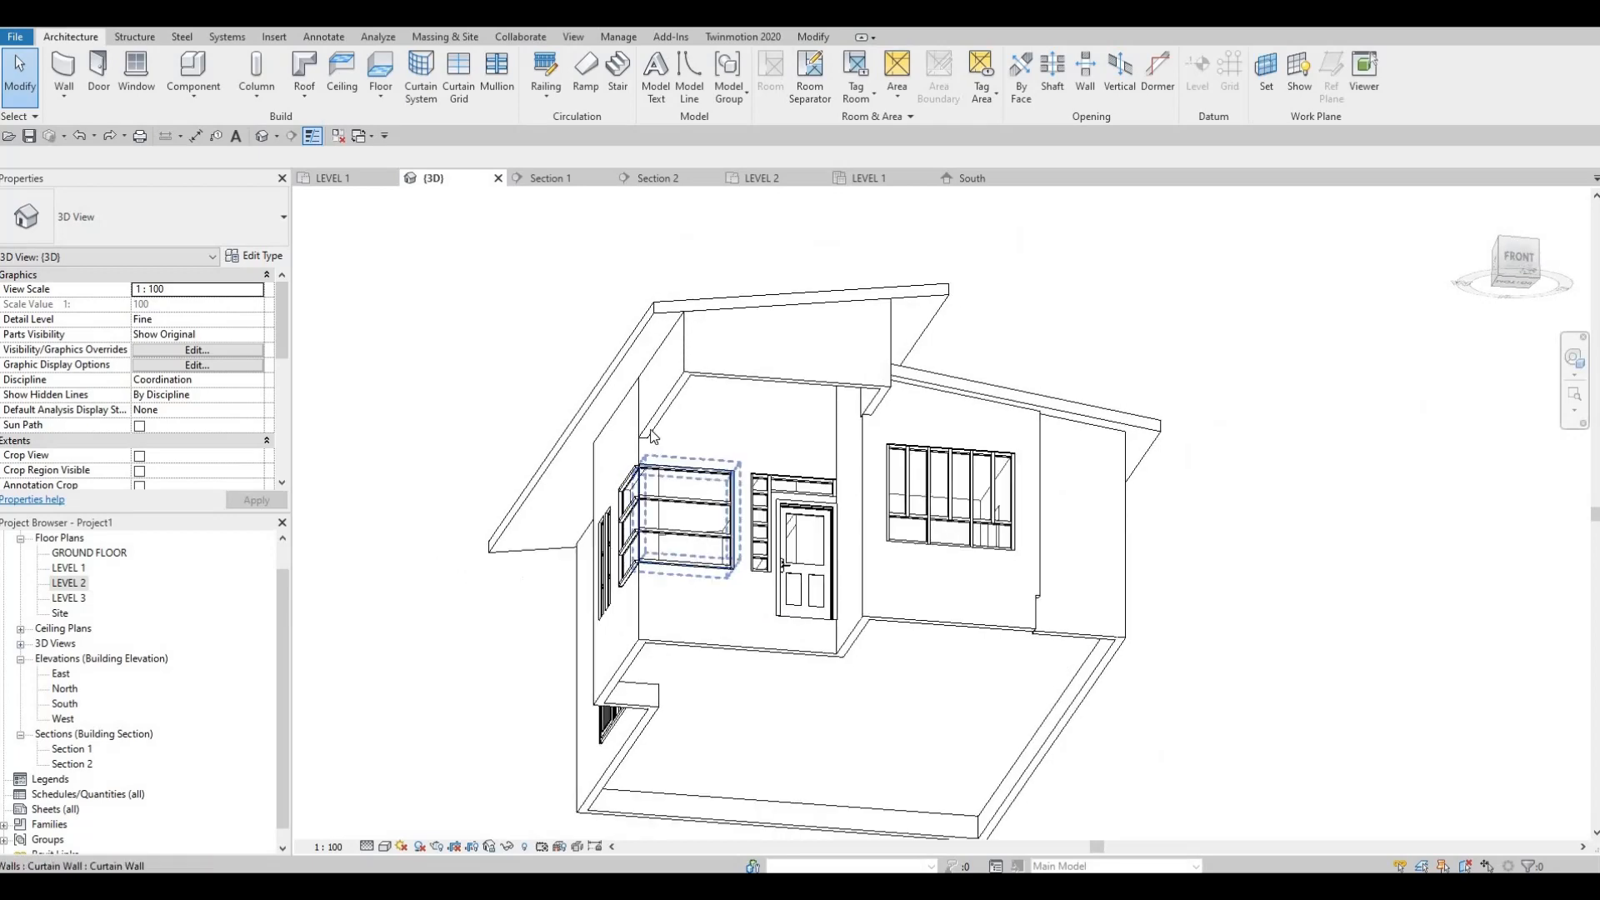
scroll(731, 447, up, 3)
shift+middle_drag(729, 510, 718, 554)
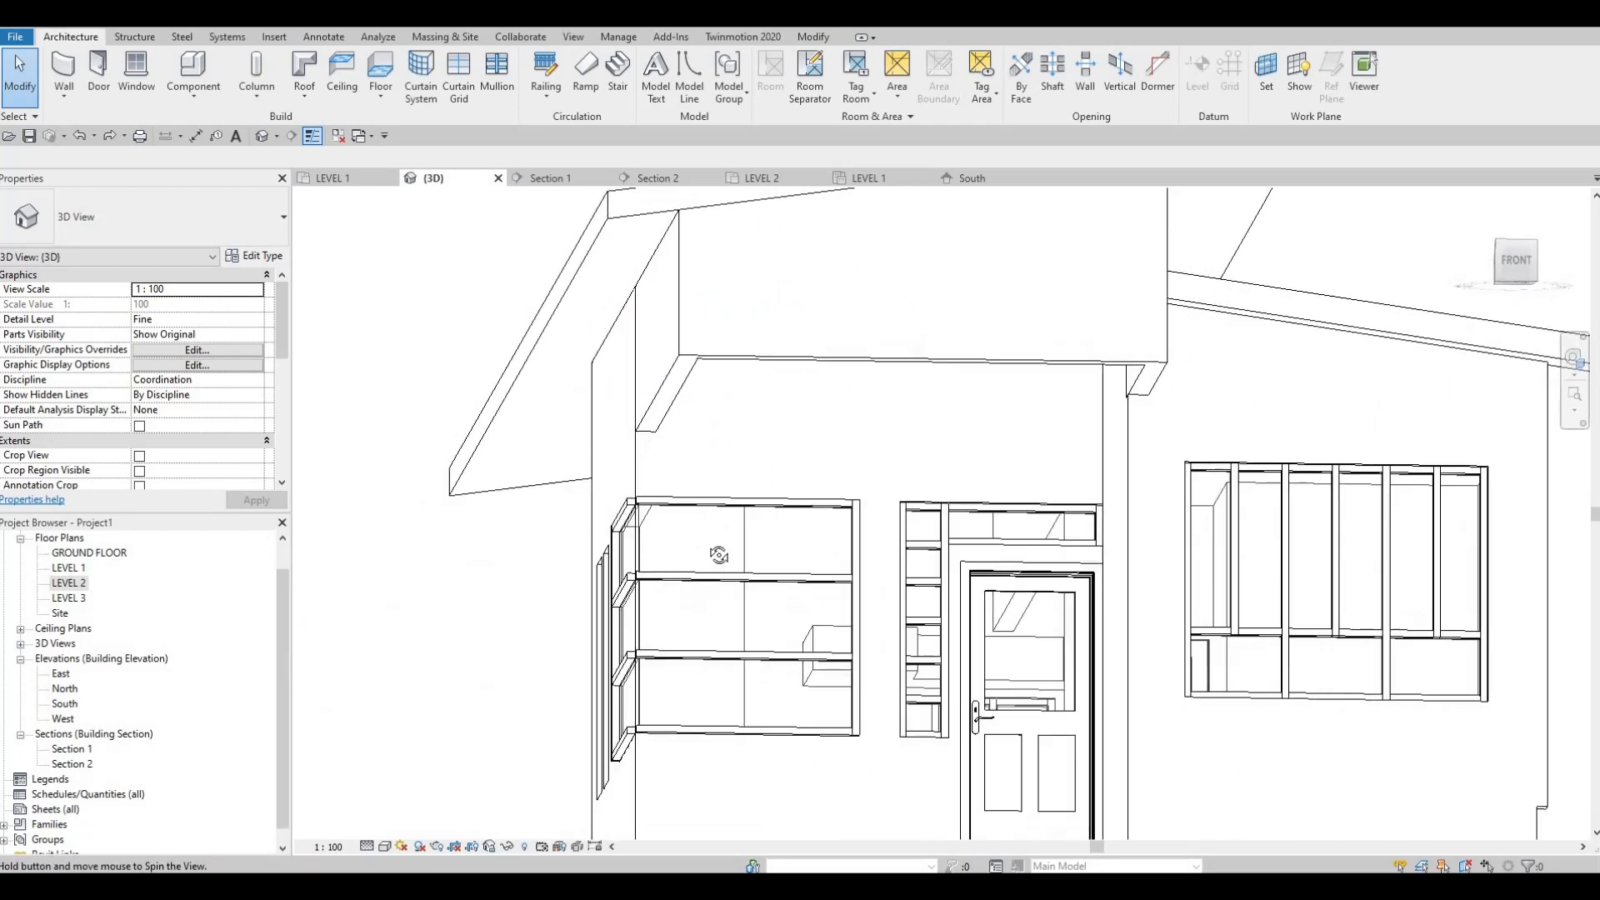
scroll(718, 554, down, 4)
mouse_move(757, 393)
shift+middle_down()
mouse_move(739, 378)
mouse_move(761, 372)
mouse_move(733, 376)
shift+middle_up()
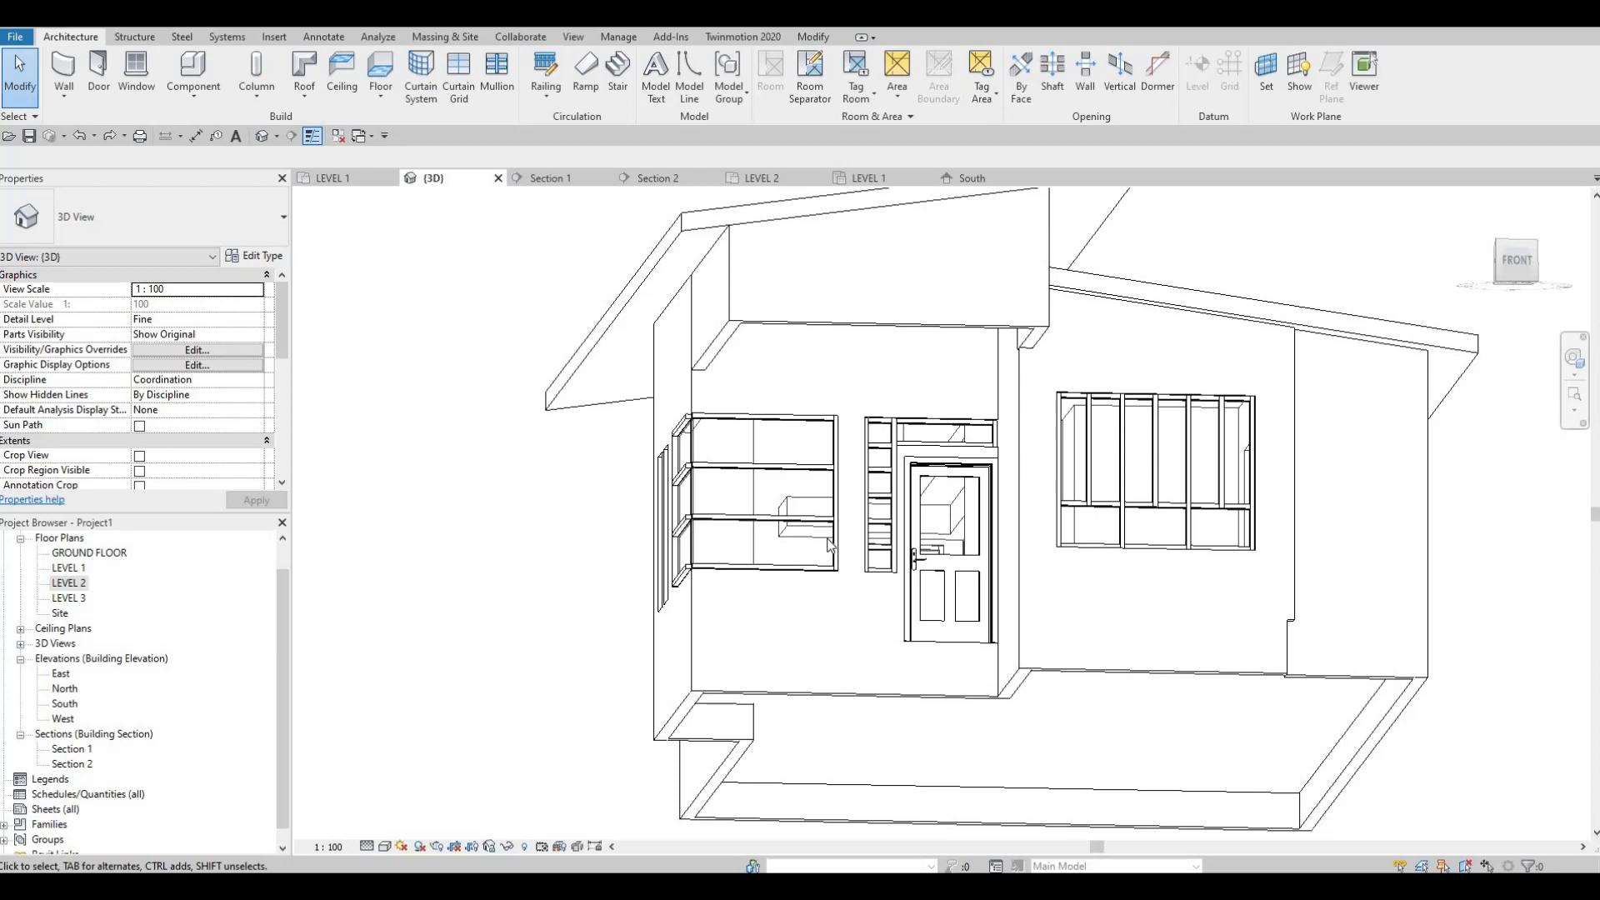
key(Escape)
scroll(846, 743, down, 2)
shift+middle_drag(847, 742, 946, 648)
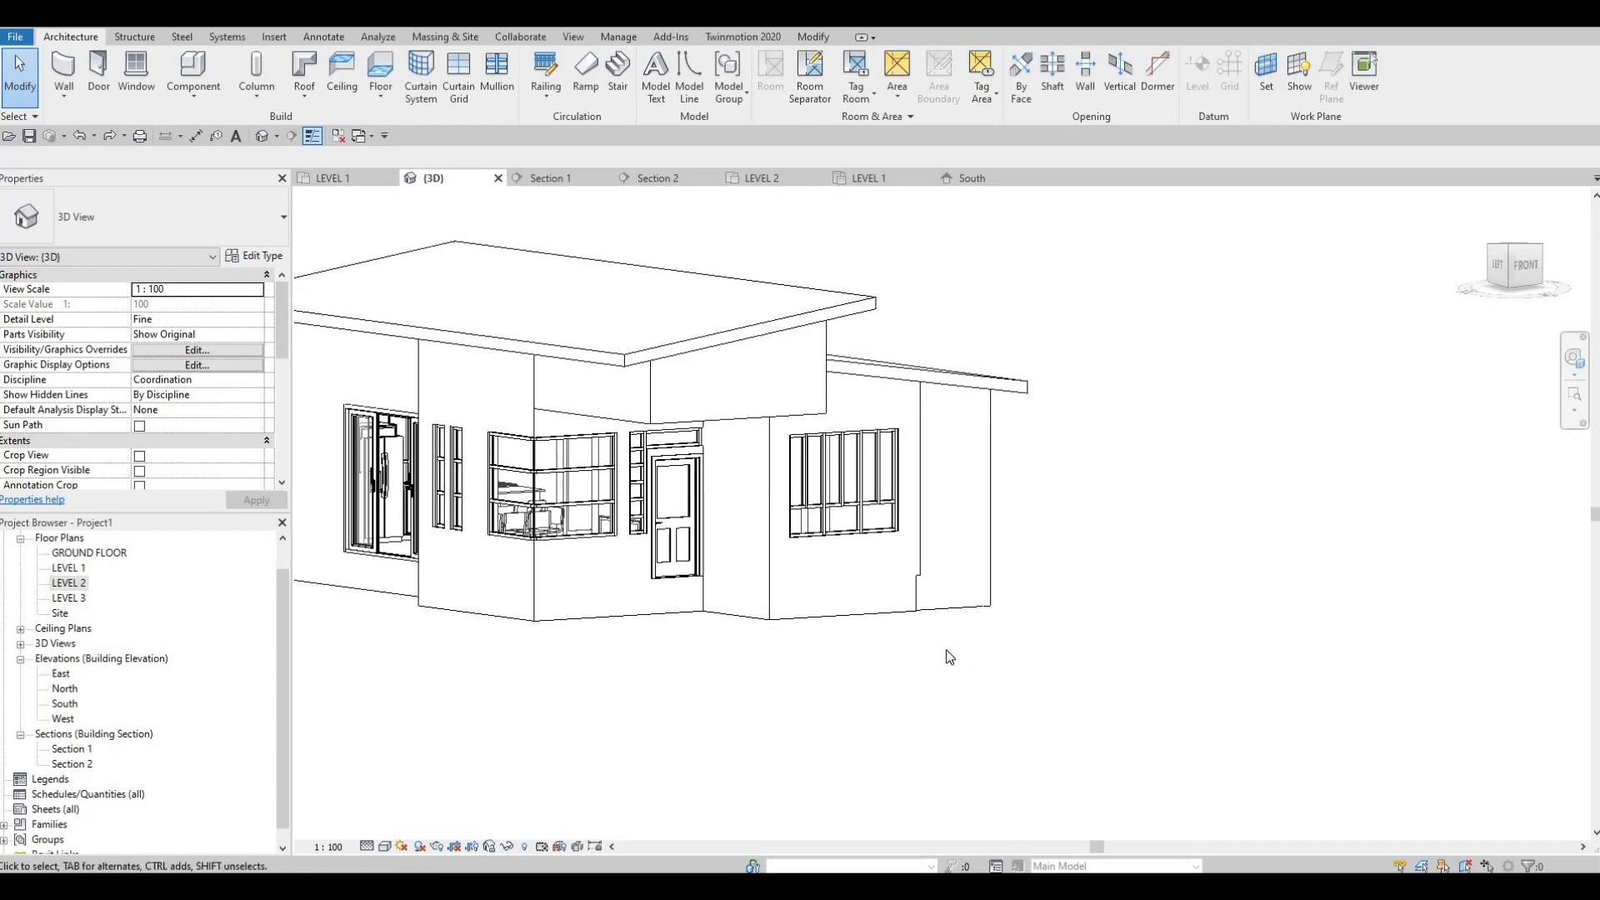
middle_drag(947, 648, 1068, 663)
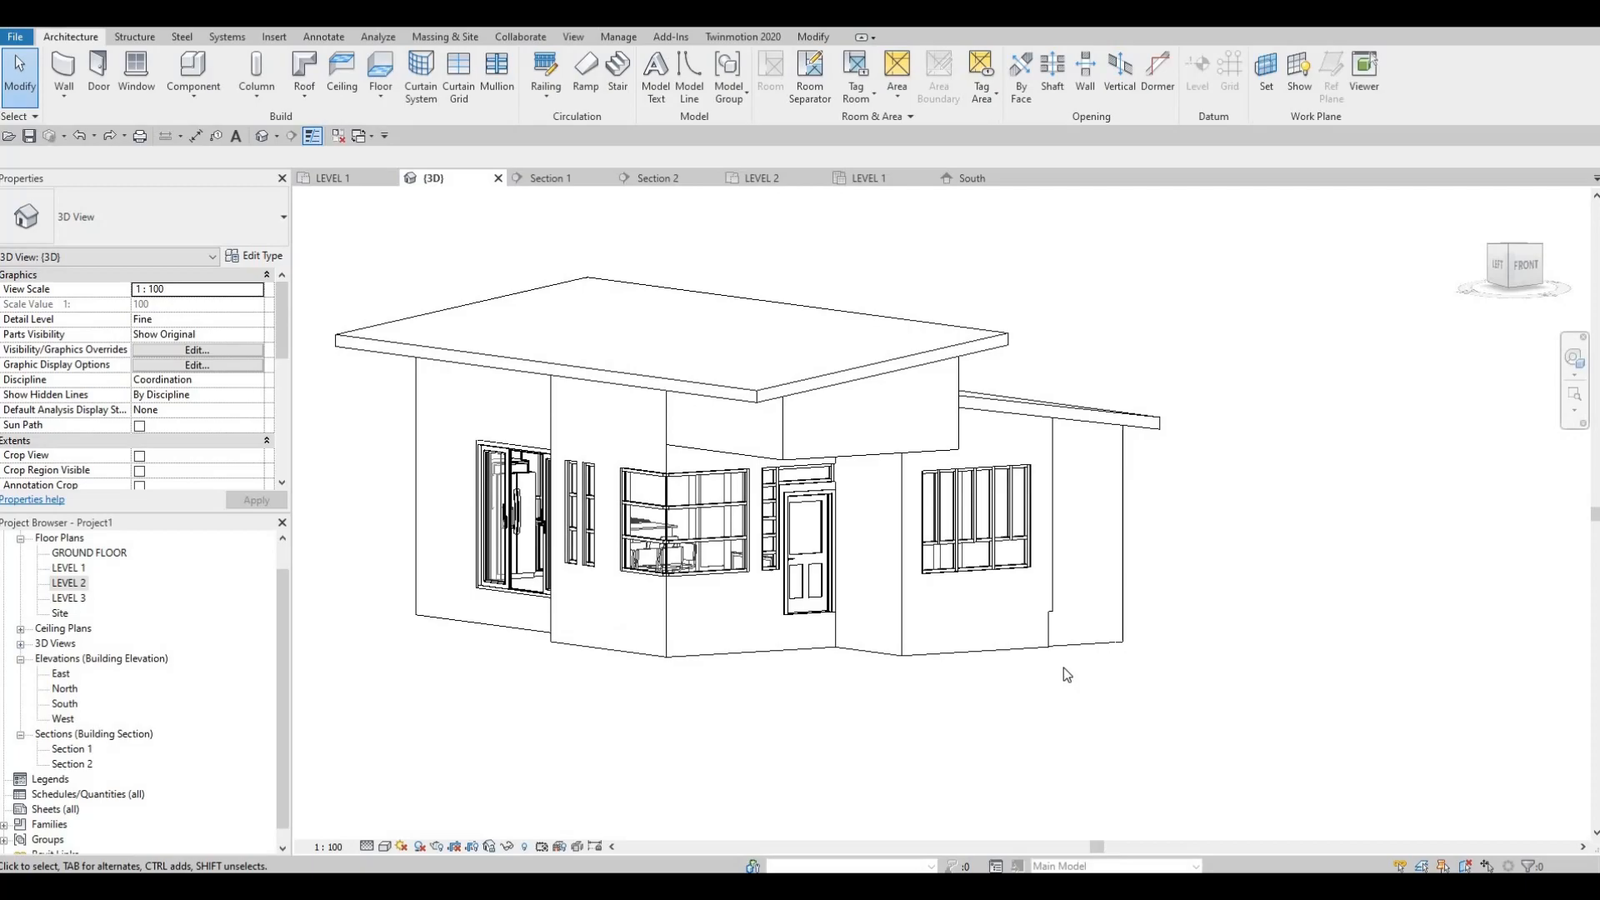